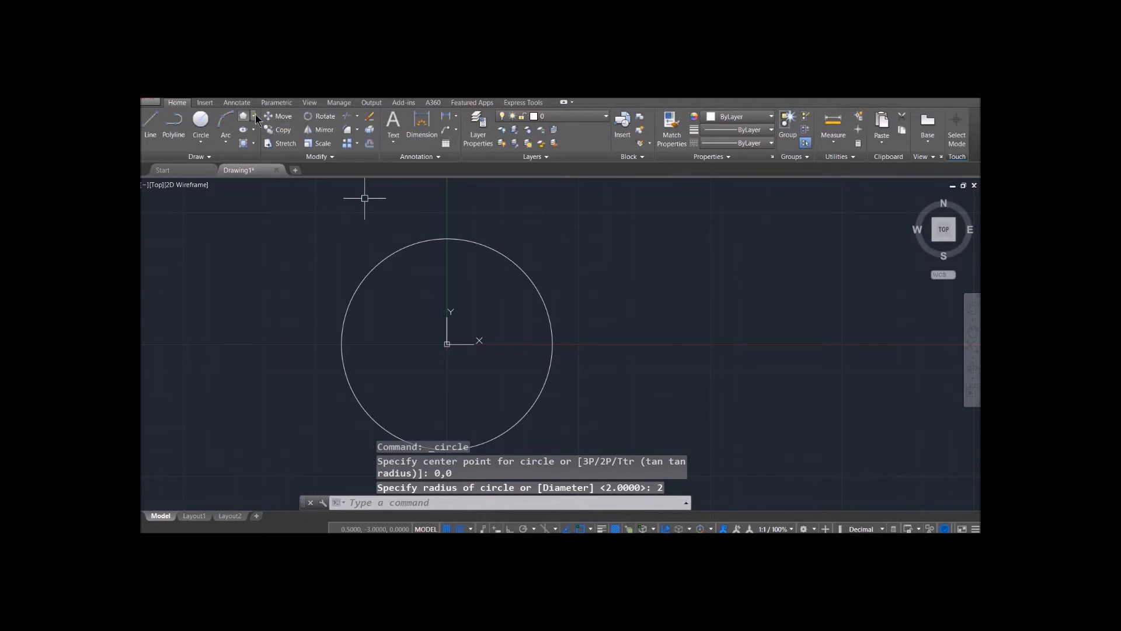
Step: Draw a six-sided polygon centred at 0,0 with the inscribed option, placing one vertex on the X axis just outside the circle
{"action": "left_click", "coordinate": [225, 157]}
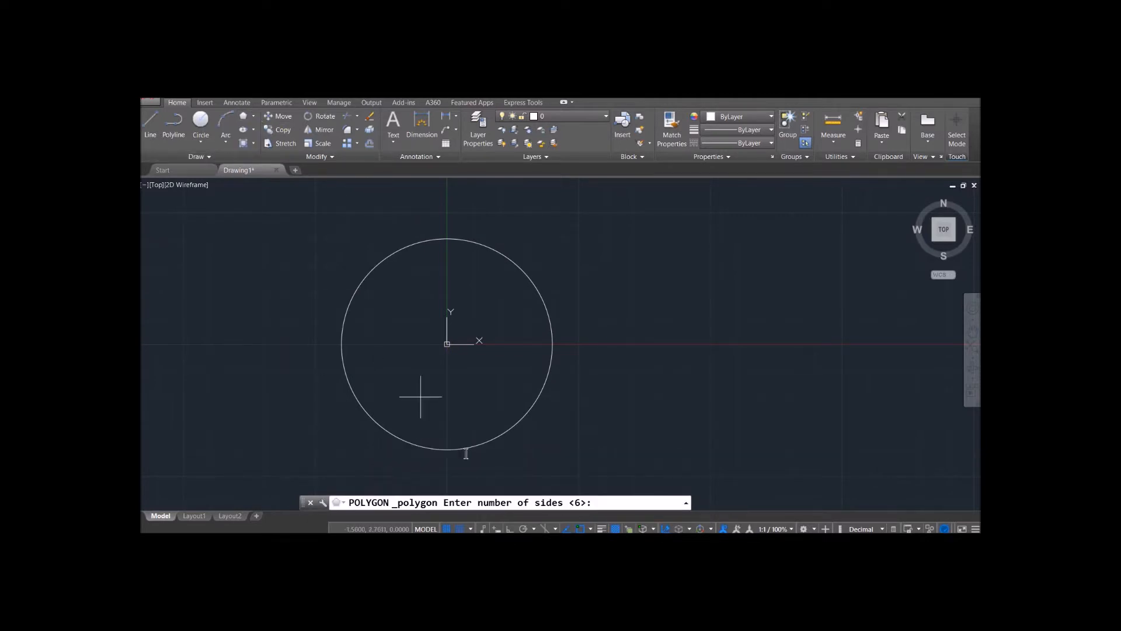
{"action": "type", "text": "6"}
{"action": "key", "text": "Return"}
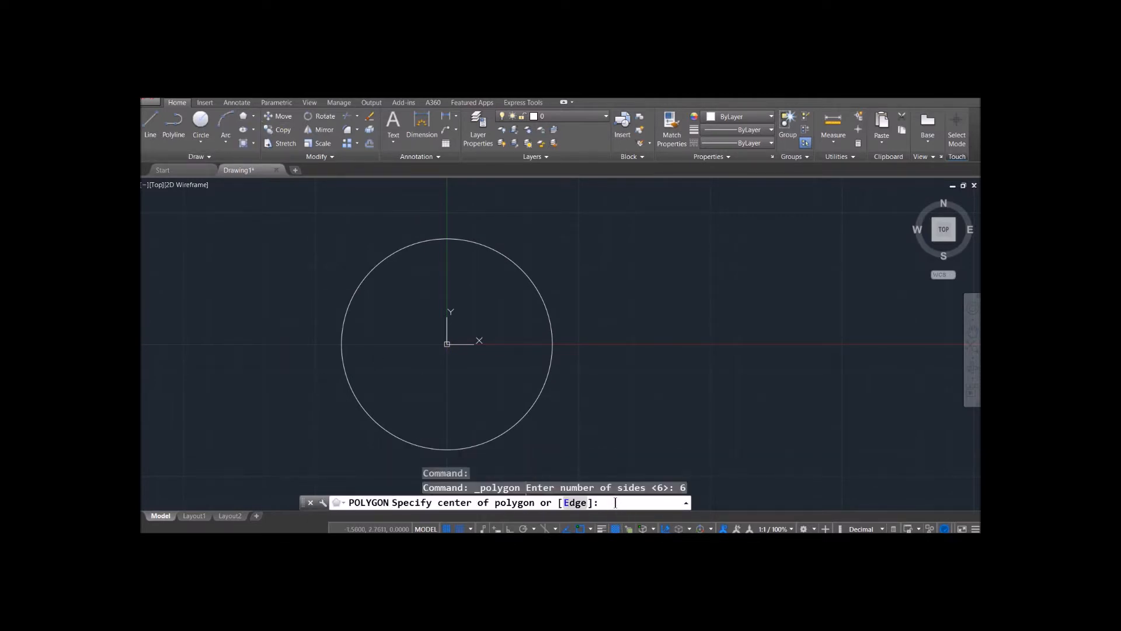
{"action": "type", "text": "0,0"}
{"action": "key", "text": "Return"}
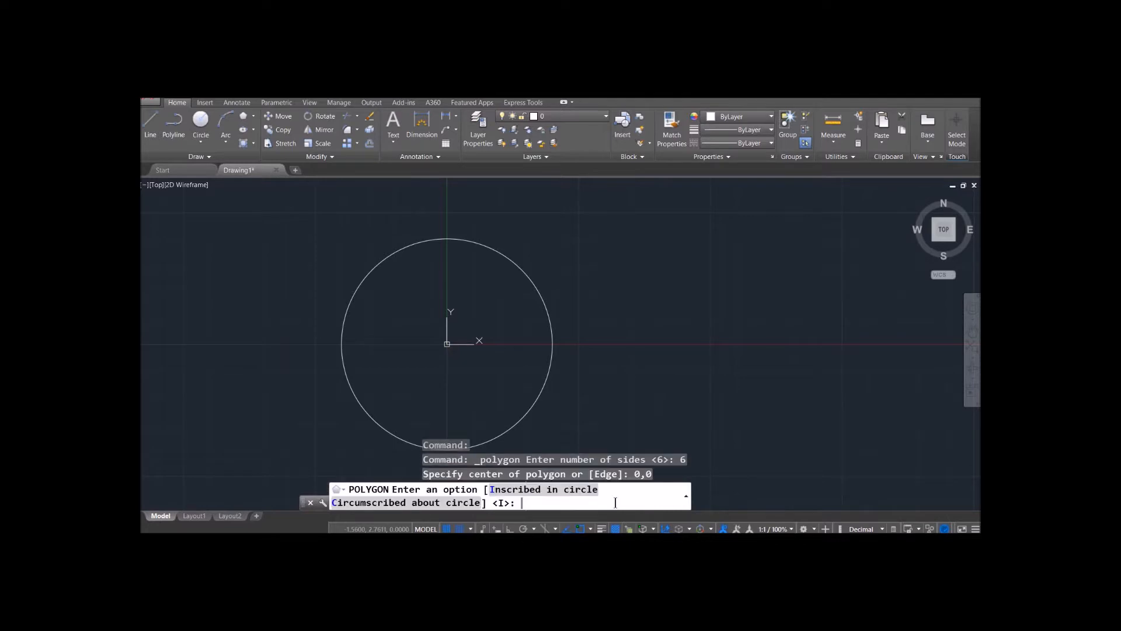
{"action": "key", "text": "Return"}
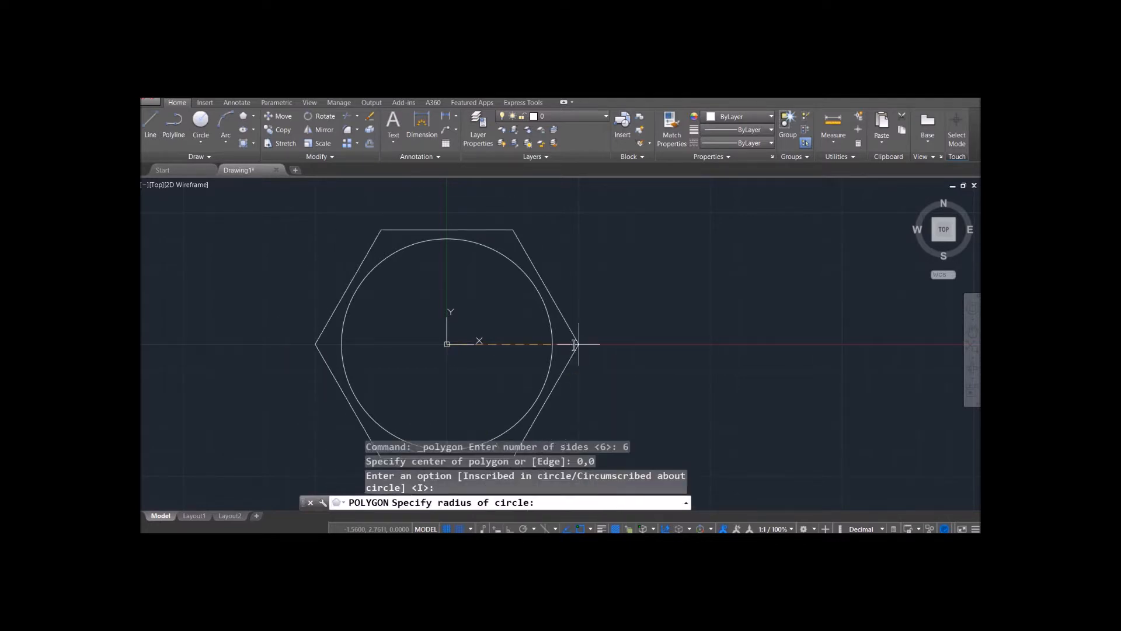
{"action": "left_click", "coordinate": [575, 345]}
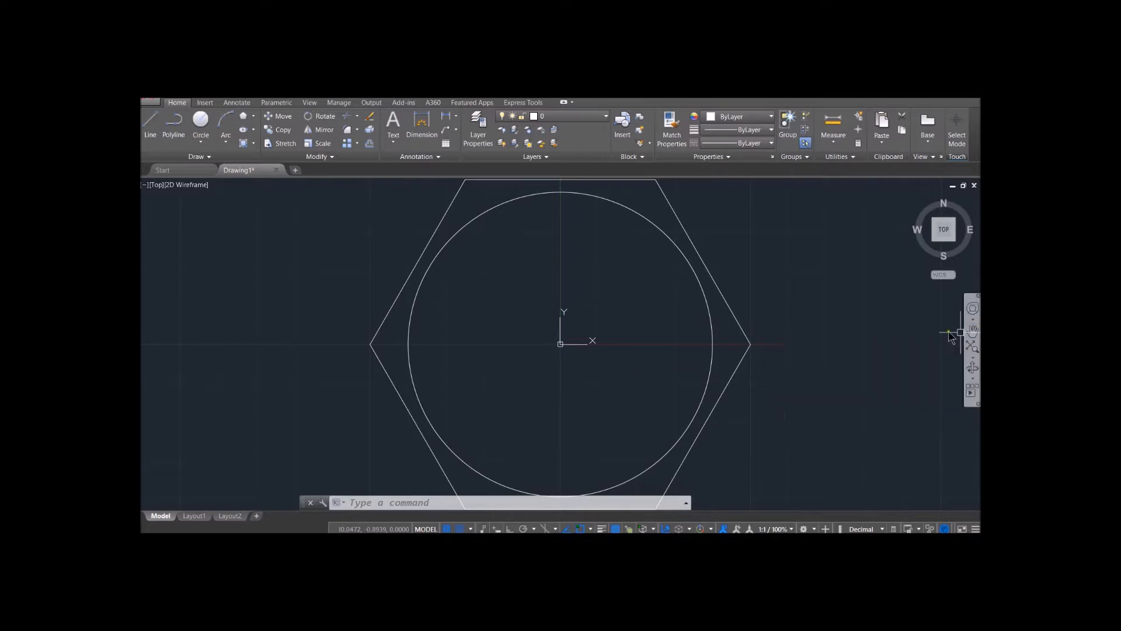
Step: Move the UCS origin to 10,0, keeping the X axis horizontal and the Y axis pointing straight up
{"action": "mouse_move", "coordinate": [868, 330]}
{"action": "middle_mouse_down"}
{"action": "mouse_move", "coordinate": [492, 320]}
{"action": "mouse_move", "coordinate": [415, 333]}
{"action": "middle_mouse_up"}
{"action": "left_click", "coordinate": [476, 503]}
{"action": "type", "text": "UCS"}
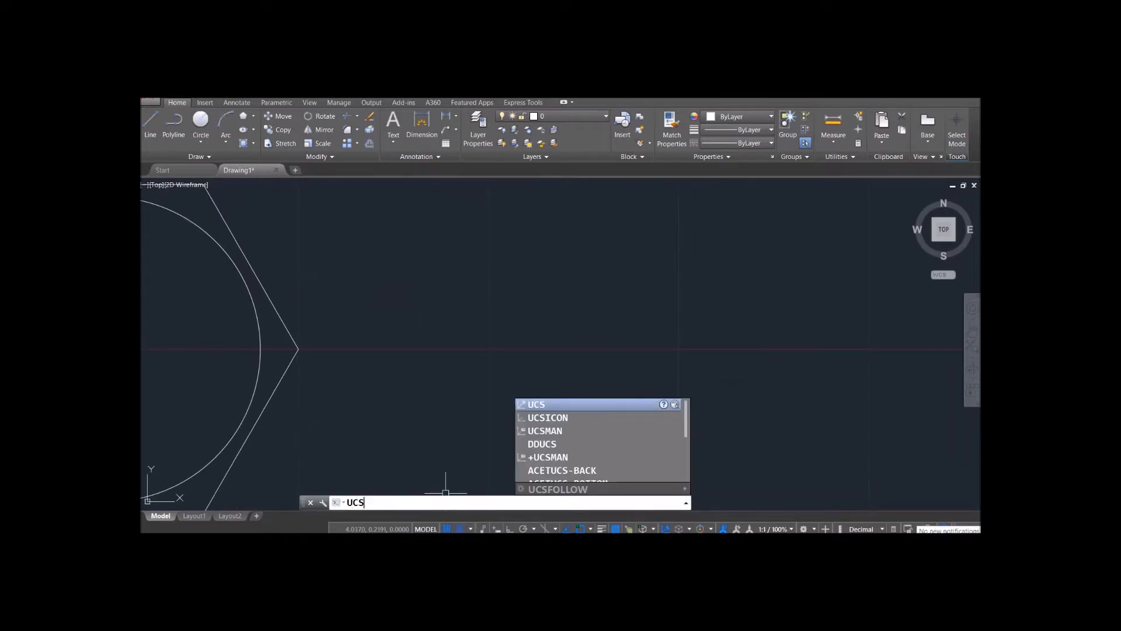
{"action": "key", "text": "Return"}
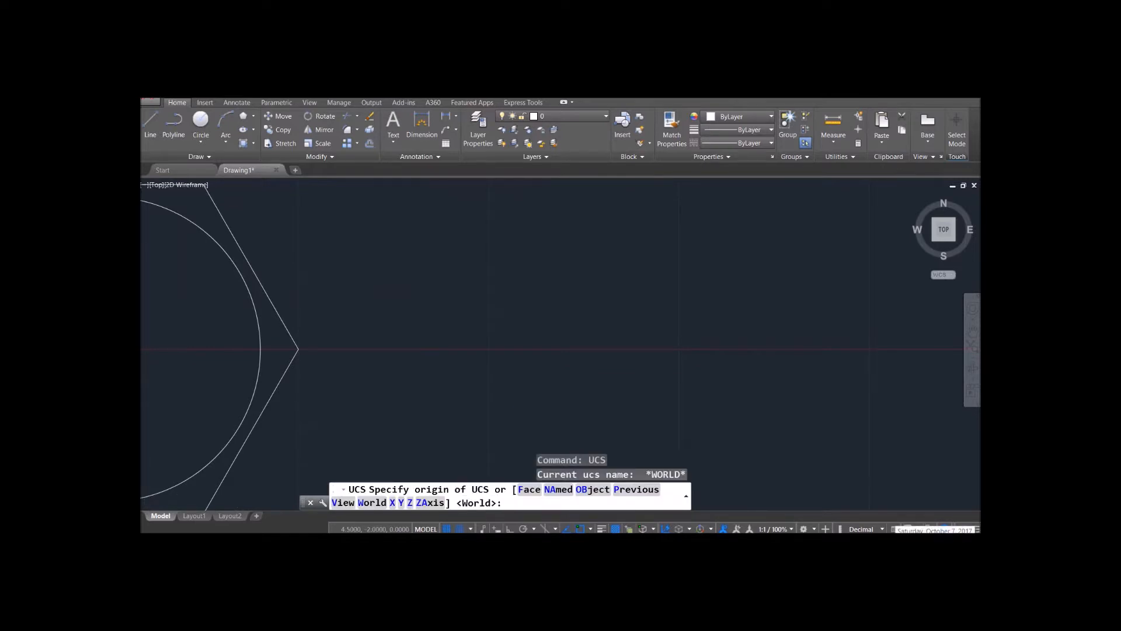
{"action": "type", "text": "10,0"}
{"action": "key", "text": "Return"}
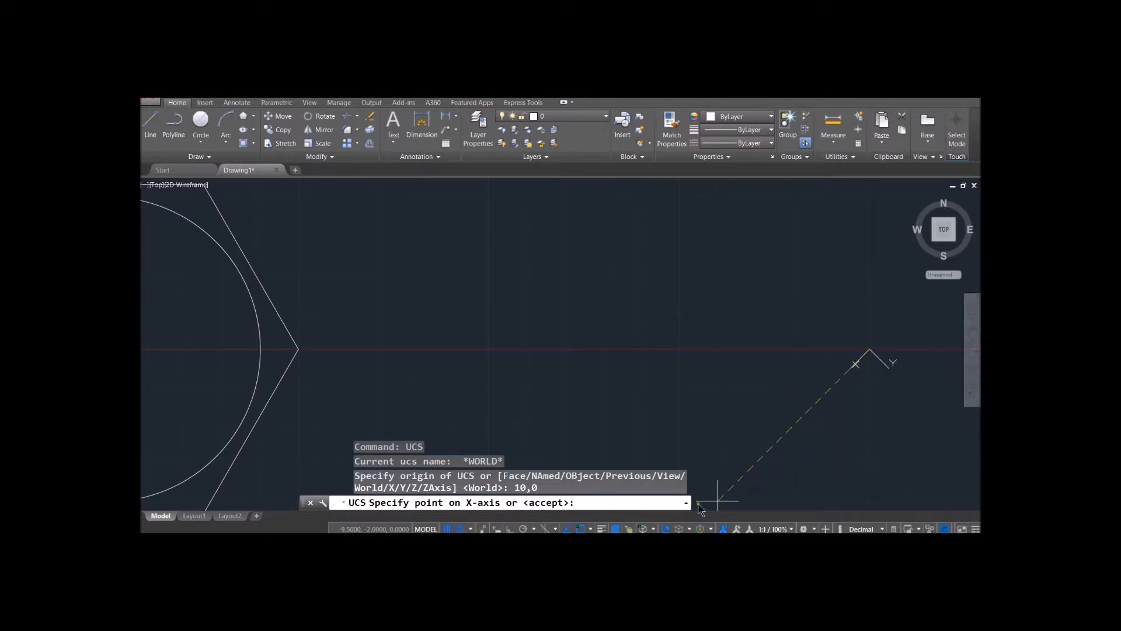
{"action": "left_click", "coordinate": [923, 365]}
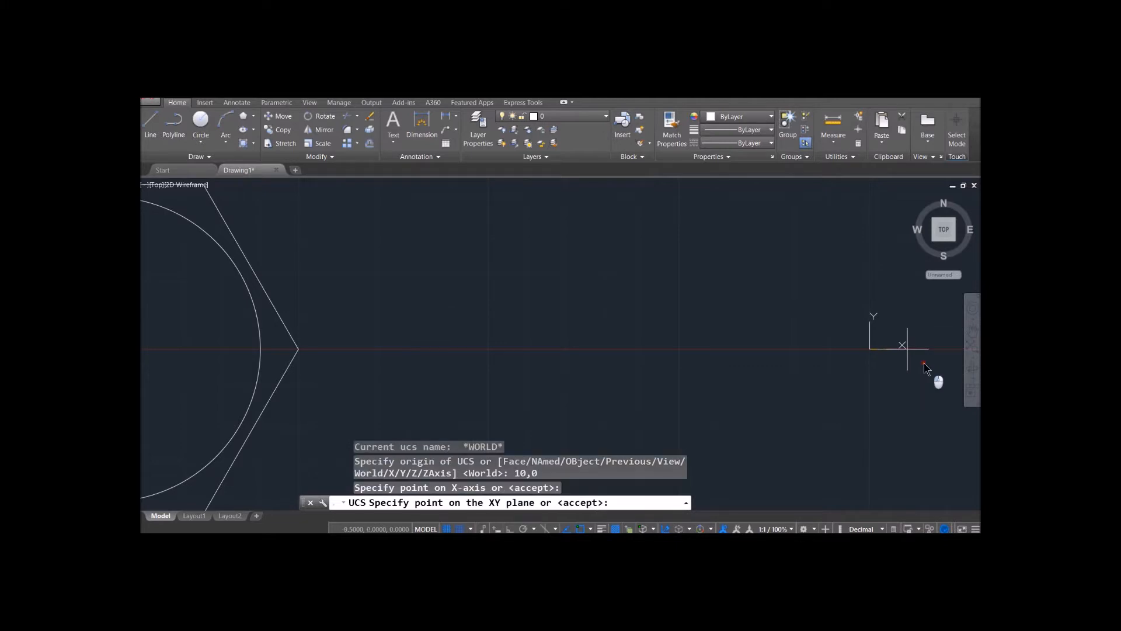
{"action": "left_click", "coordinate": [869, 301]}
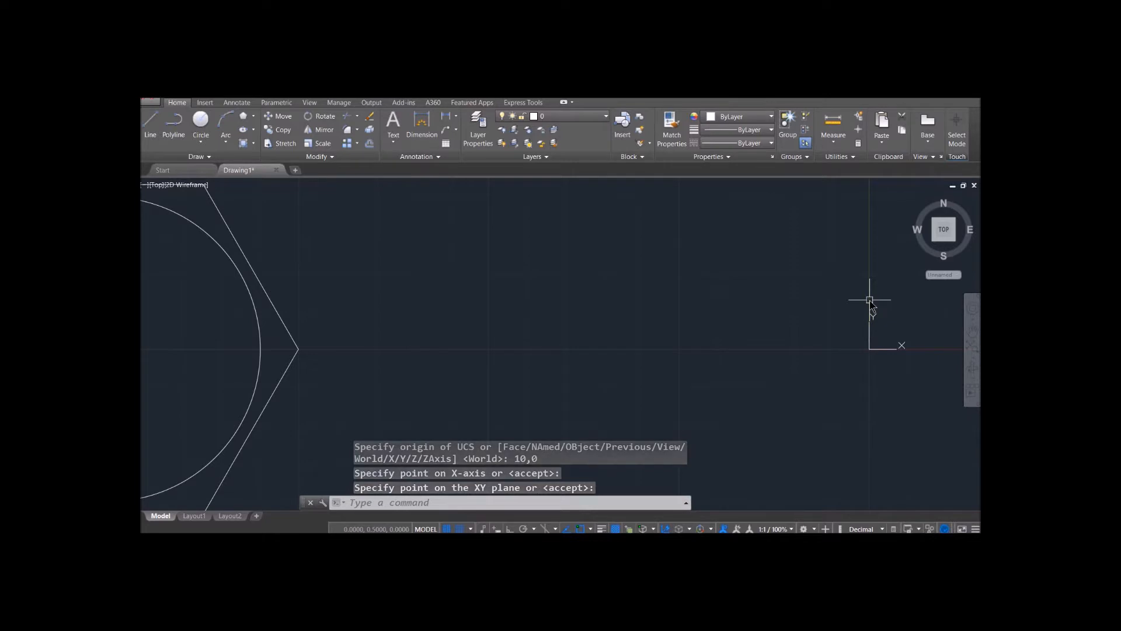
Step: Draw a circle of radius 2 centred at 0,0 of the relocated UCS
{"action": "type", "text": "Circle"}
{"action": "key", "text": "Return"}
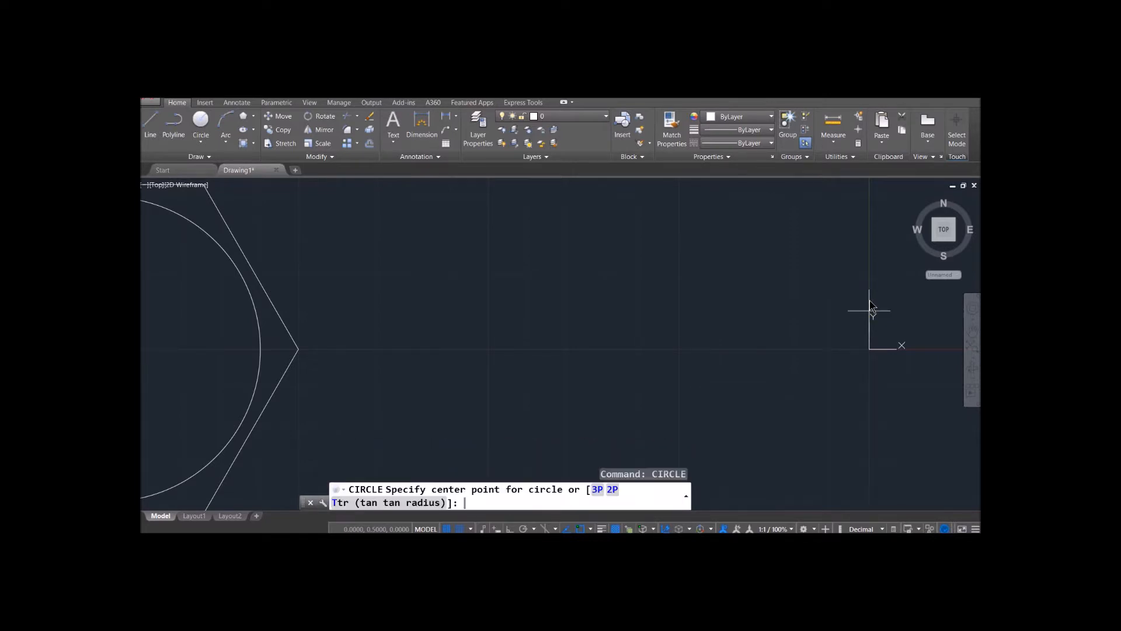
{"action": "type", "text": "0,0"}
{"action": "key", "text": "Return"}
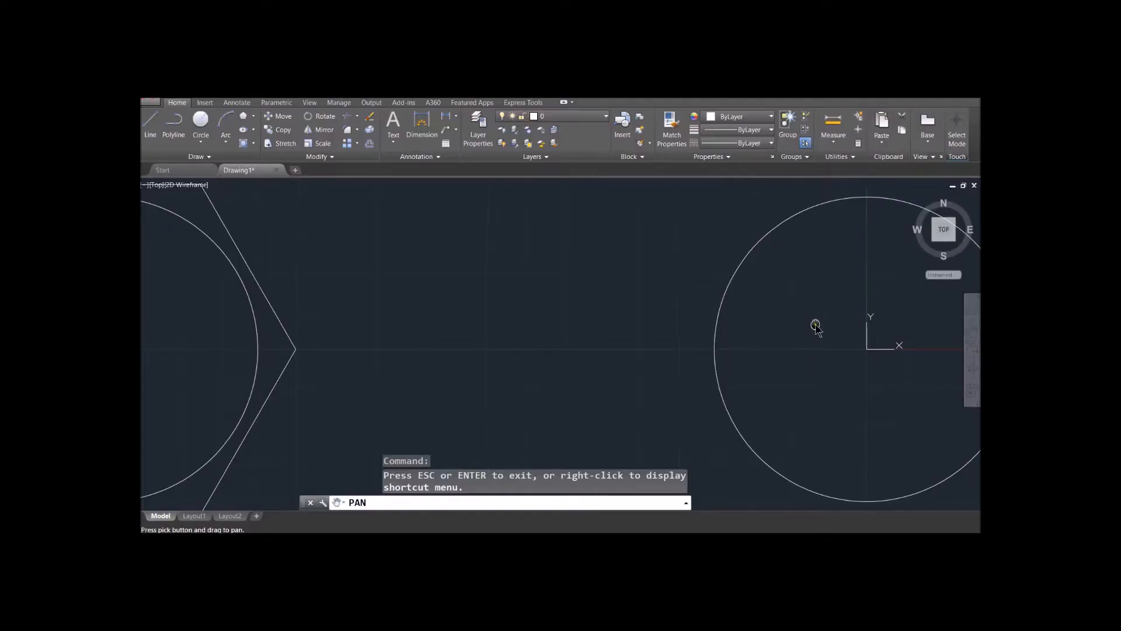
Step: Draw a concentric circle of radius 2.1 centred at 0,0, around the circle at the relocated origin
{"action": "left_click_drag", "start_coordinate": [813, 325], "coordinate": [473, 314]}
{"action": "scroll", "coordinate": [581, 325], "scroll_direction": "up", "scroll_amount": 2}
{"action": "scroll", "coordinate": [581, 324], "scroll_direction": "down", "scroll_amount": 4}
{"action": "left_click_drag", "start_coordinate": [670, 321], "coordinate": [658, 315]}
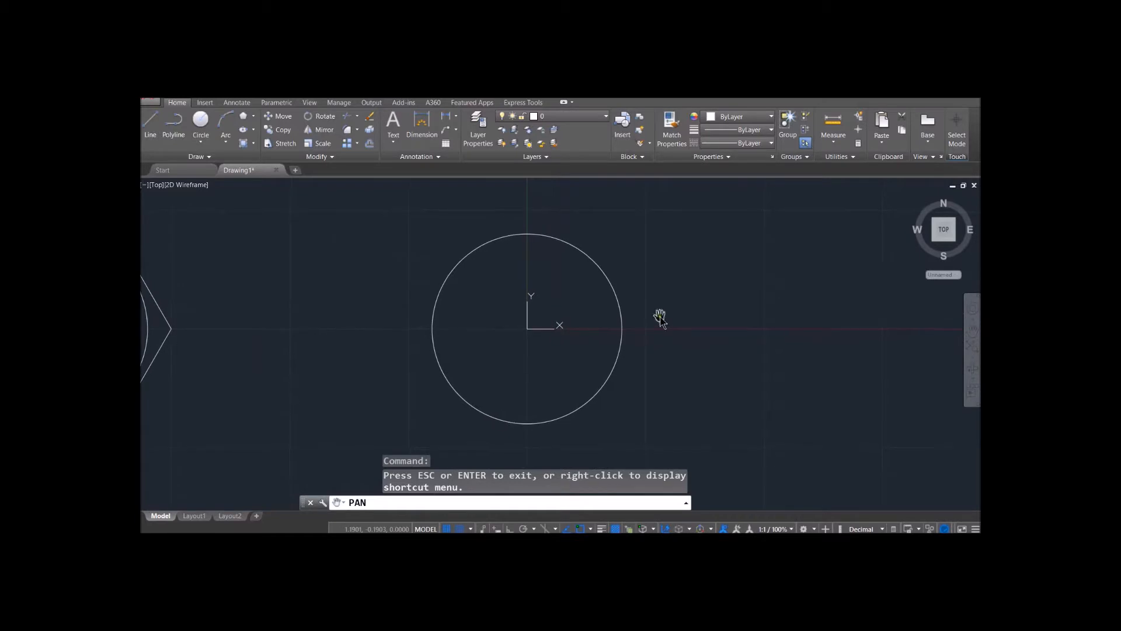
{"action": "key", "text": "Escape"}
{"action": "type", "text": "Circle"}
{"action": "key", "text": "Return"}
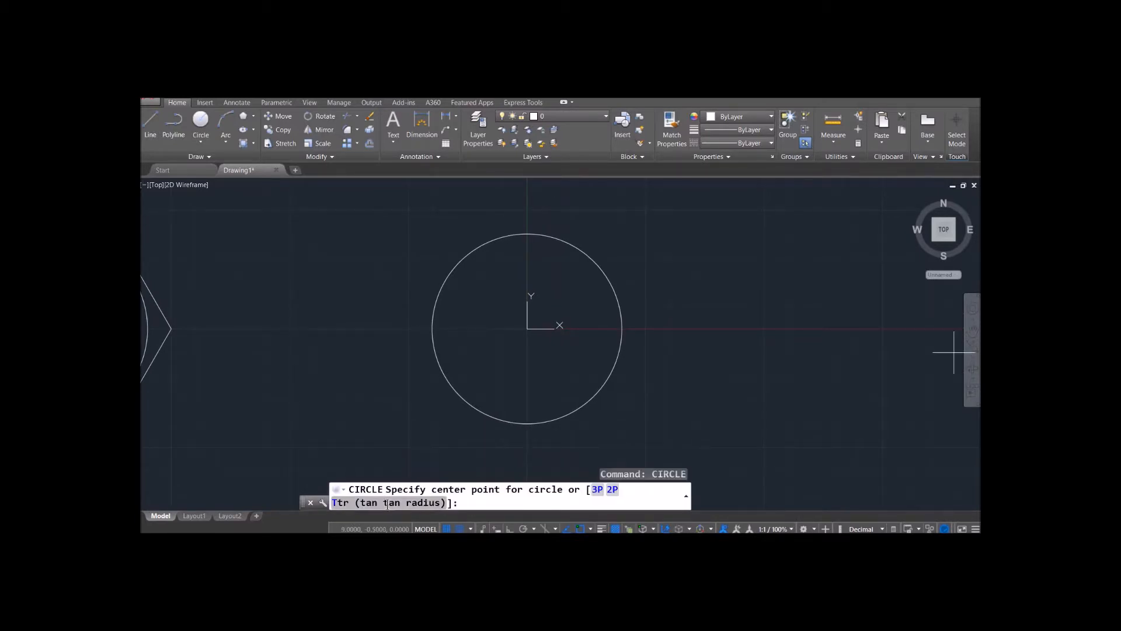
{"action": "type", "text": "0,0"}
{"action": "key", "text": "Return"}
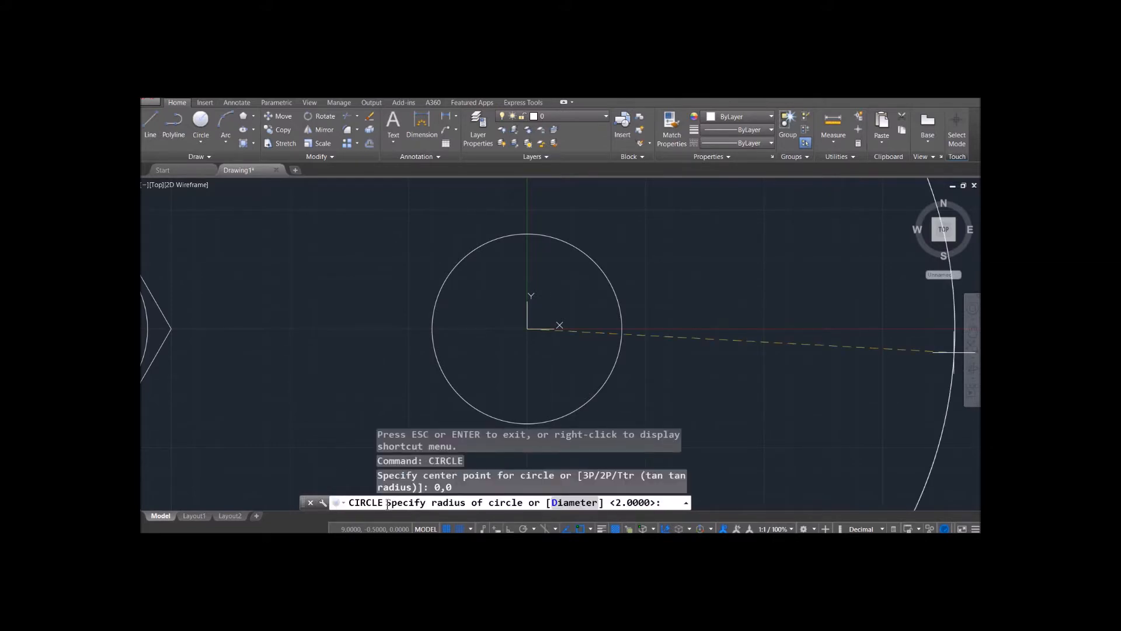
{"action": "type", "text": "2.1"}
{"action": "key", "text": "Return"}
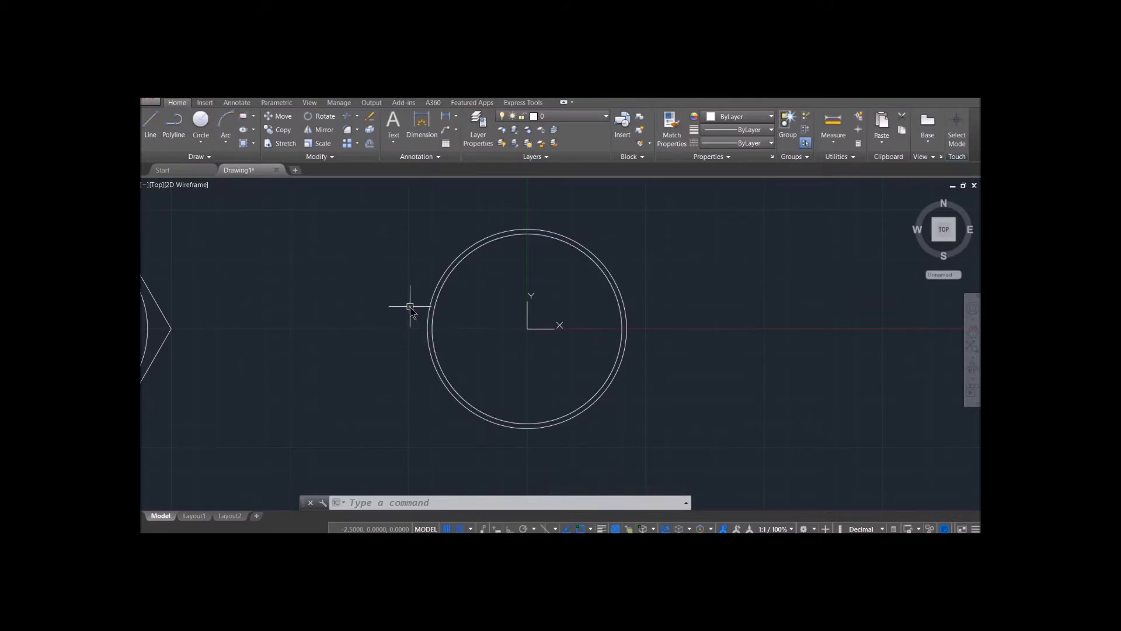
Step: Draw a rectangle about 5 by 1 units across both concentric circles, centred on the UCS origin and starting at -2.5,0.5
{"action": "left_click", "coordinate": [245, 119]}
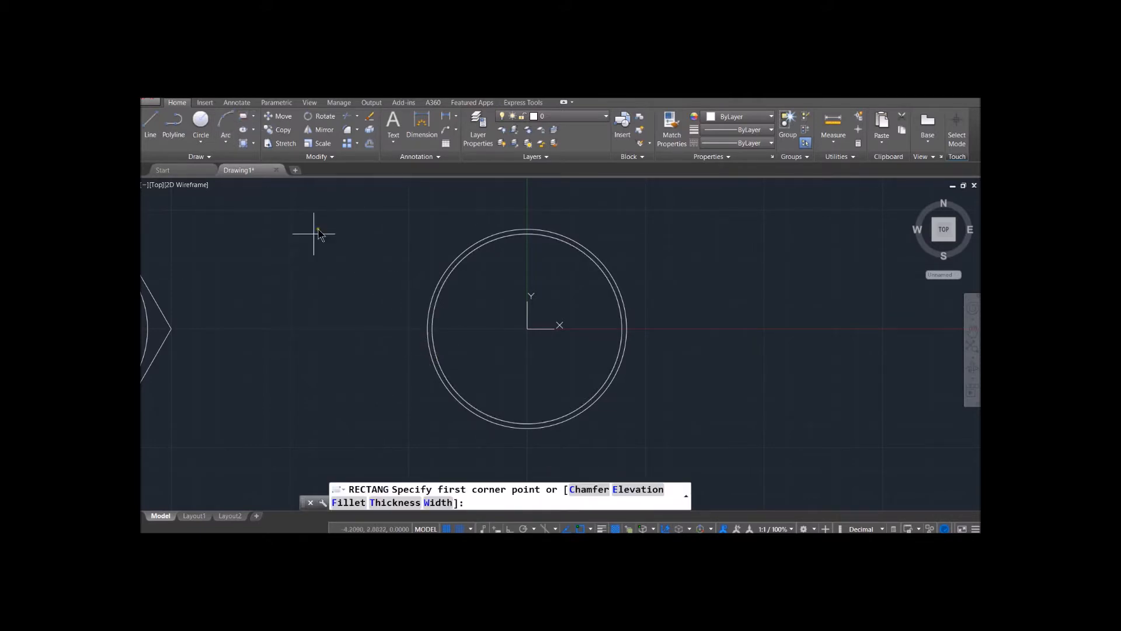
{"action": "left_click", "coordinate": [408, 305]}
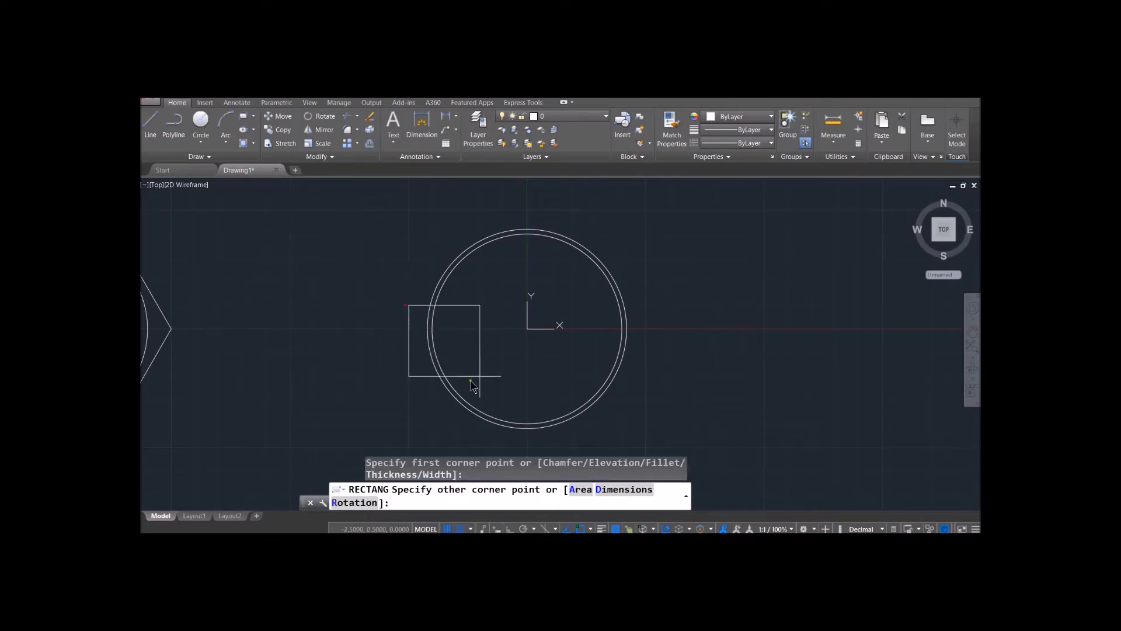
{"action": "left_click", "coordinate": [645, 352]}
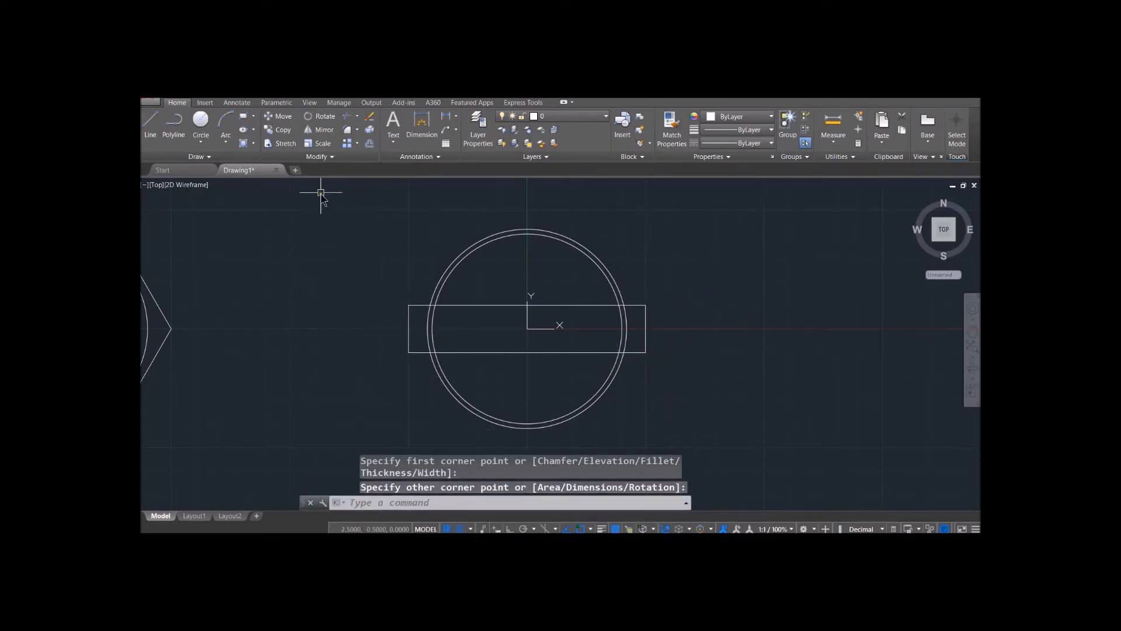
Step: Fillet all corners of the rectangle as a polyline with a radius of 0.25
{"action": "left_click", "coordinate": [349, 131]}
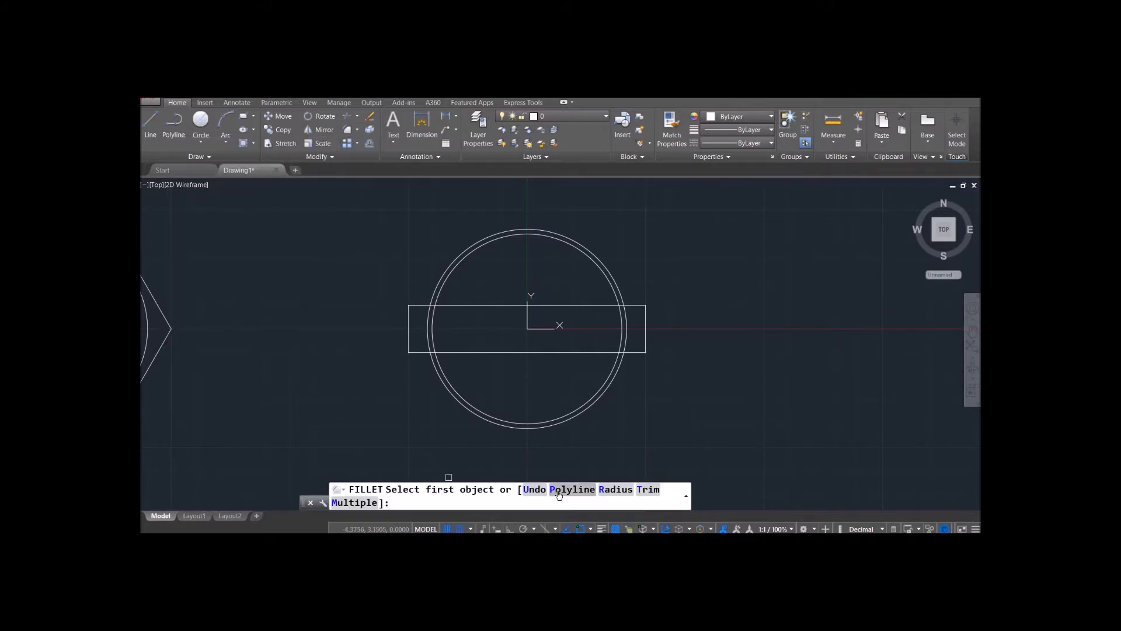
{"action": "left_click", "coordinate": [559, 493]}
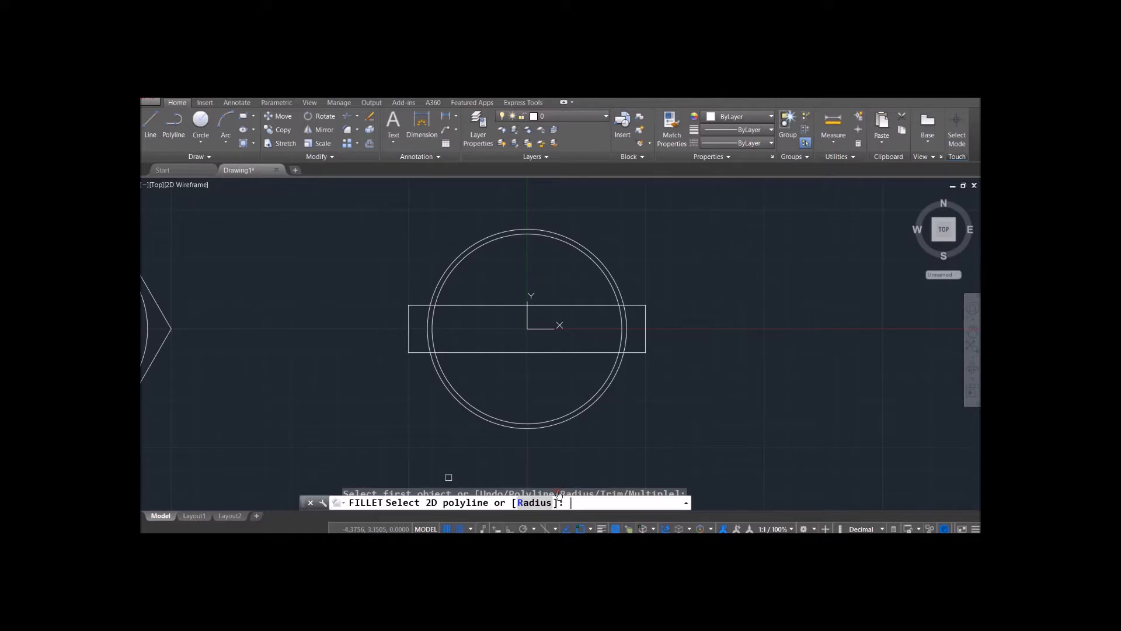
{"action": "left_click", "coordinate": [527, 504]}
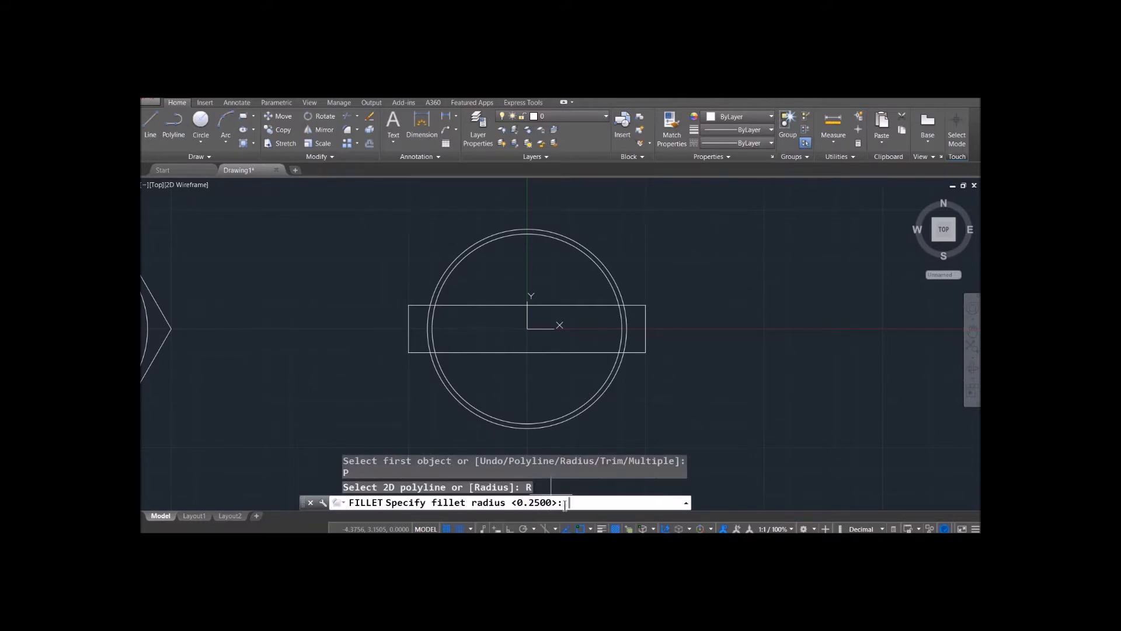
{"action": "type", "text": "0.25"}
{"action": "key", "text": "Return"}
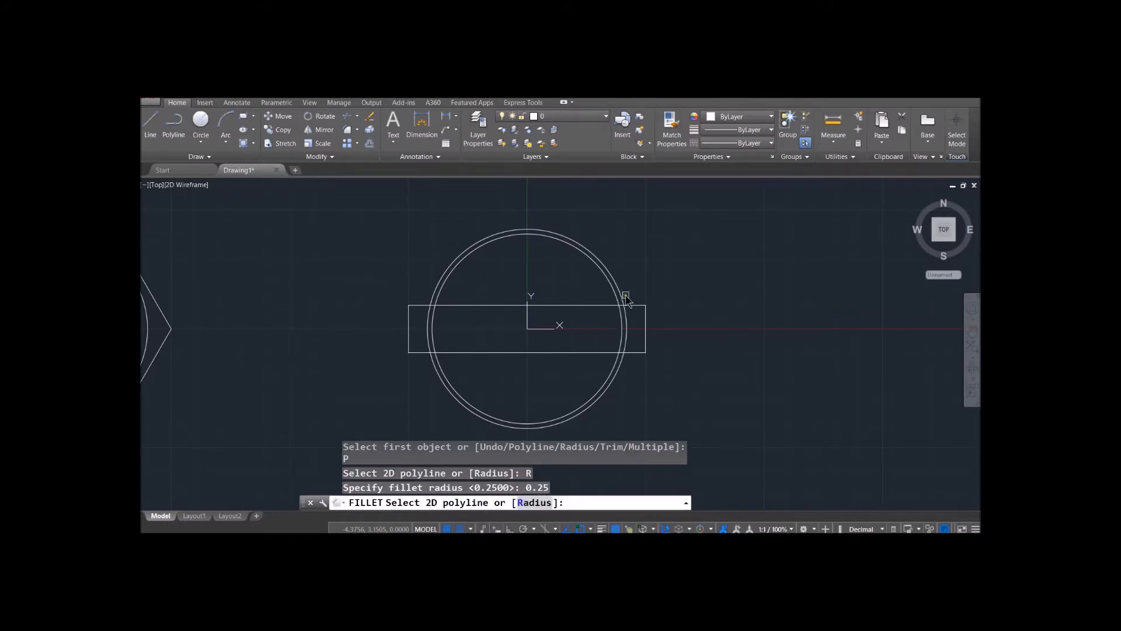
{"action": "left_click", "coordinate": [599, 309]}
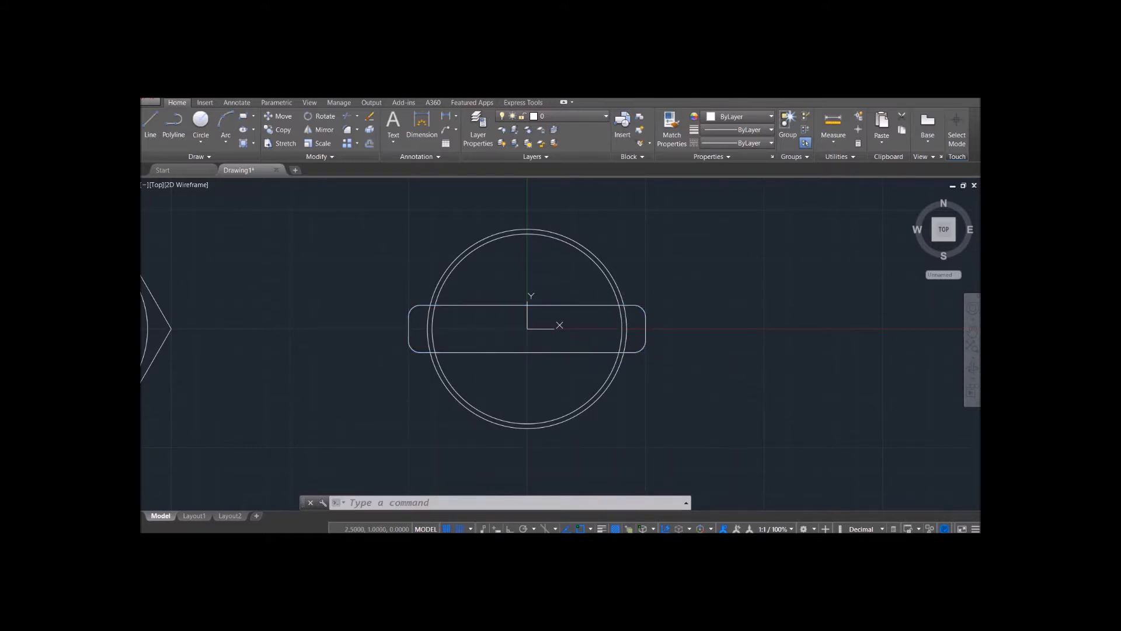
Step: Offset the rounded rectangle outward by 0.1
{"action": "left_click", "coordinate": [653, 501]}
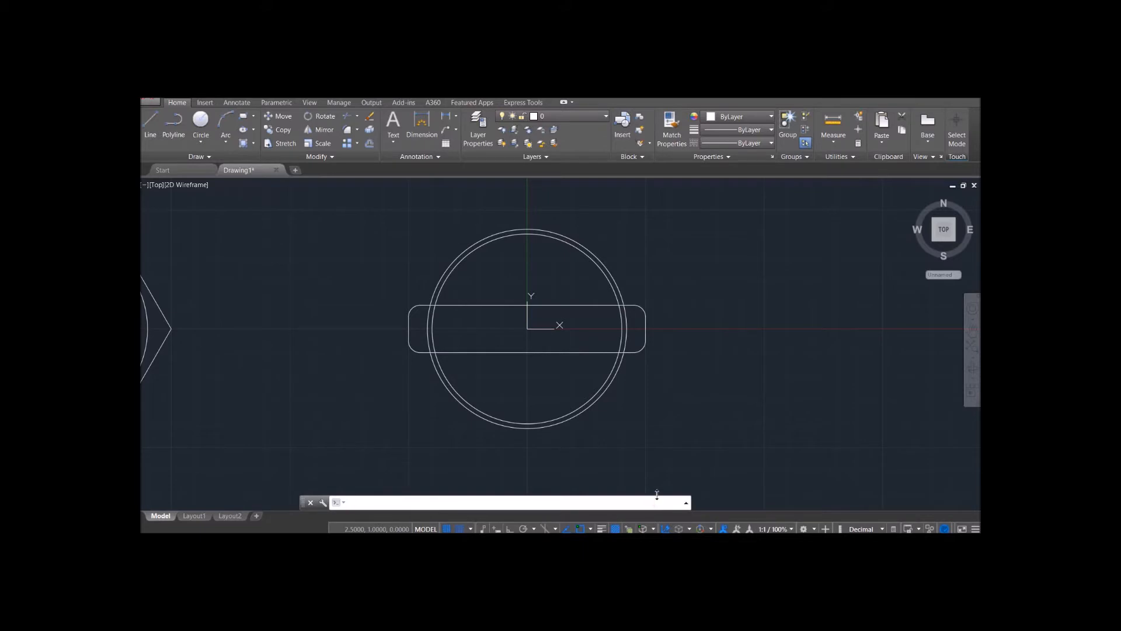
{"action": "type", "text": "offset"}
{"action": "key", "text": "Return"}
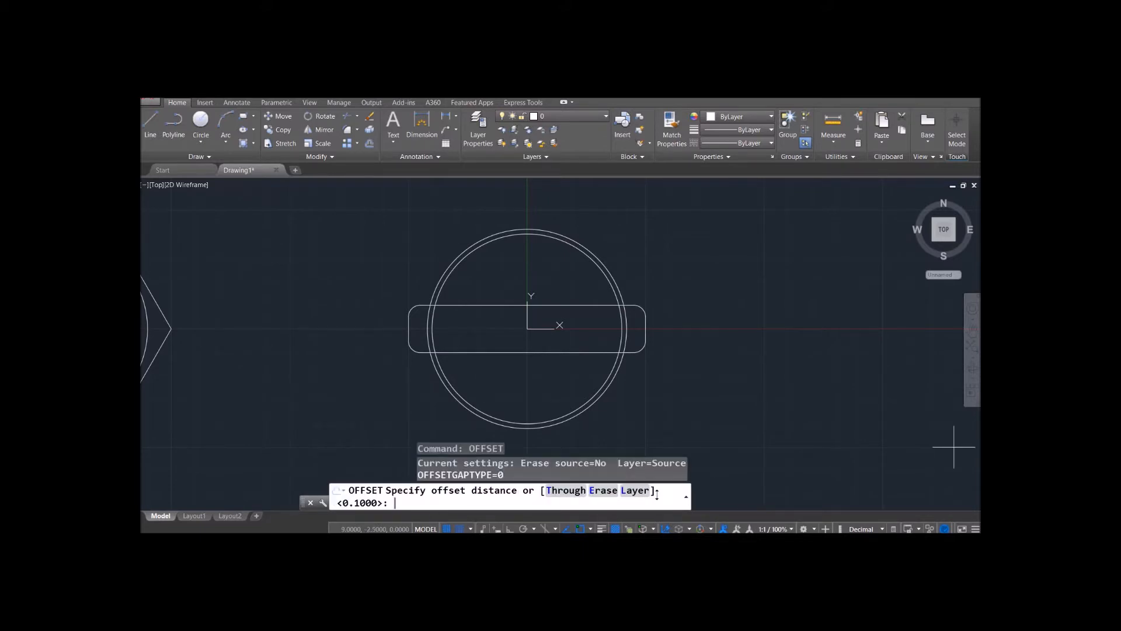
{"action": "key", "text": "Return"}
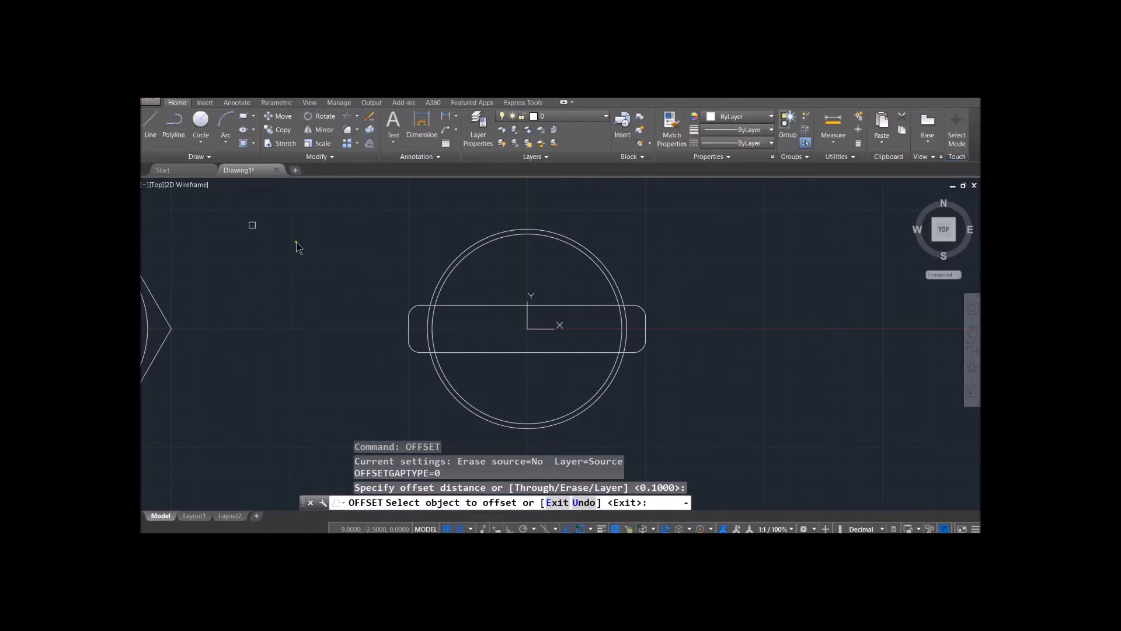
{"action": "left_click", "coordinate": [415, 307]}
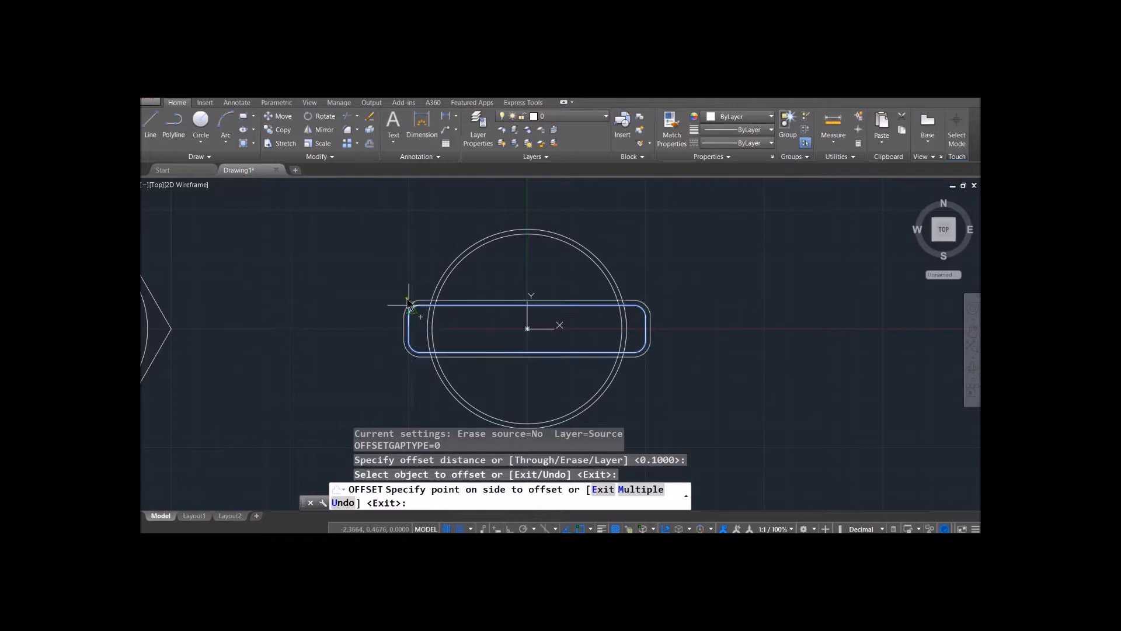
{"action": "left_click", "coordinate": [408, 303]}
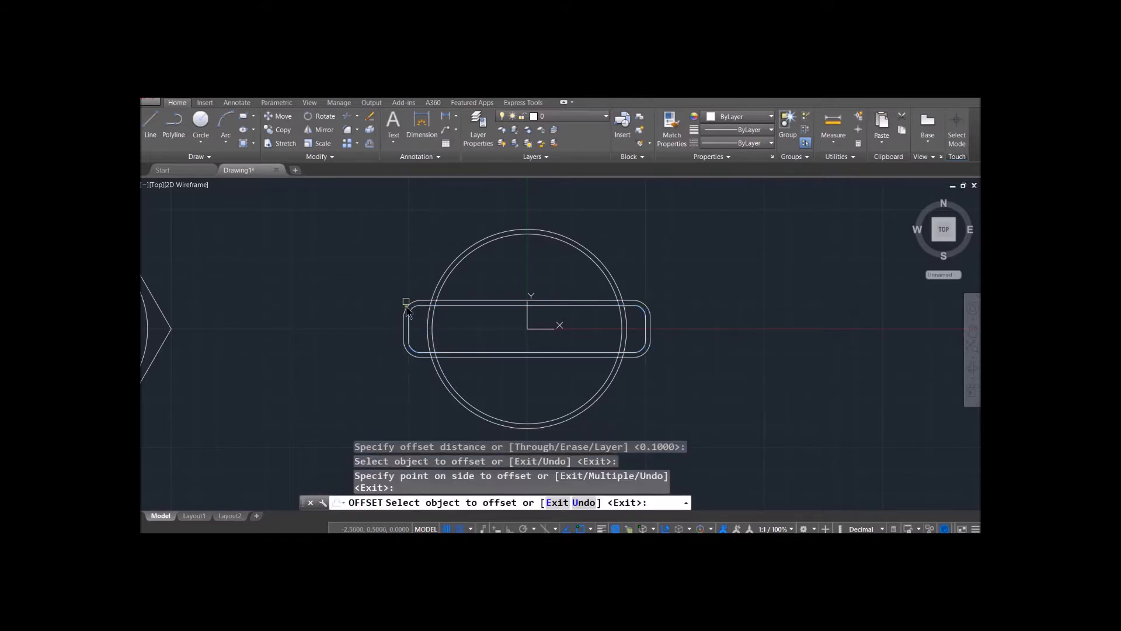
{"action": "key", "text": "Return"}
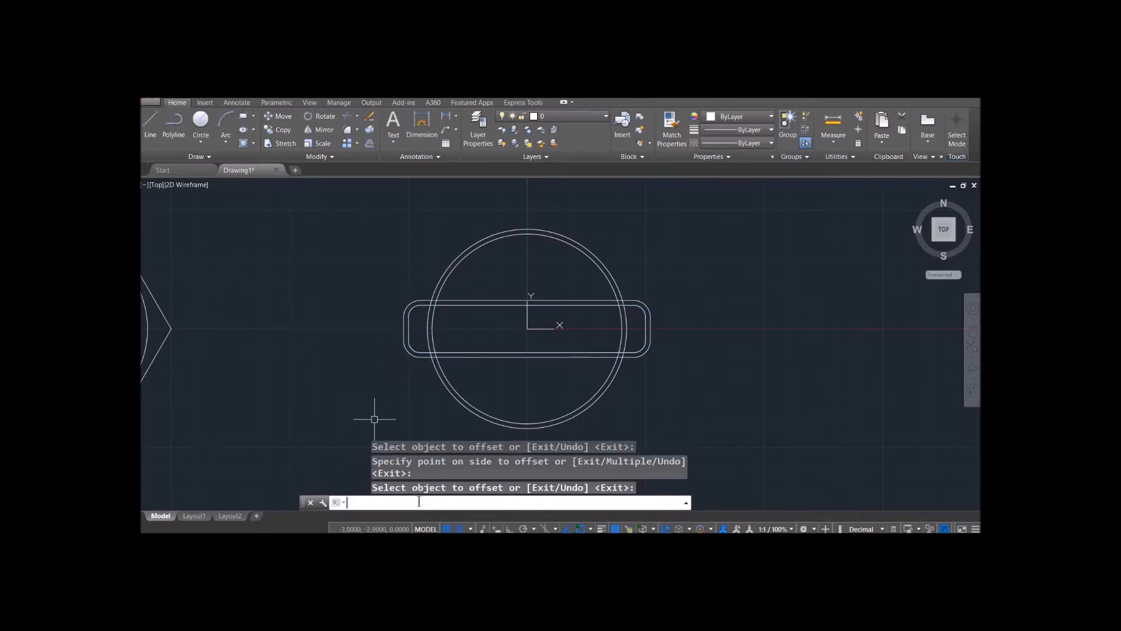
Step: Trim away the parts of both rounded rectangles inside the inner circle, using all objects as cutting edges
{"action": "type", "text": "trim"}
{"action": "key", "text": "Return"}
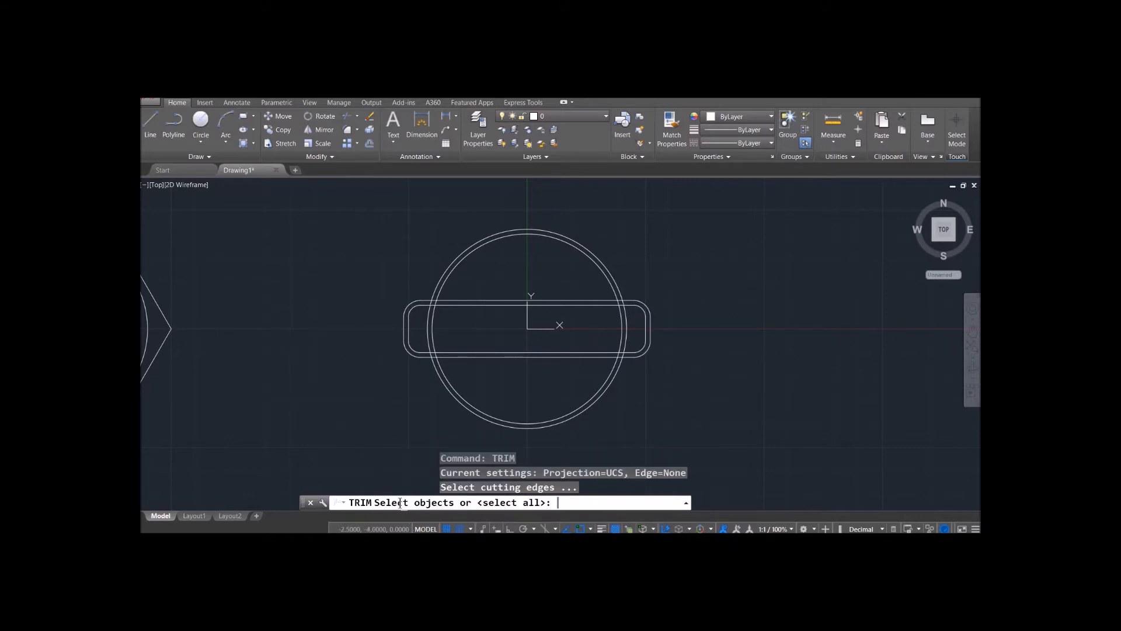
{"action": "key", "text": "Return"}
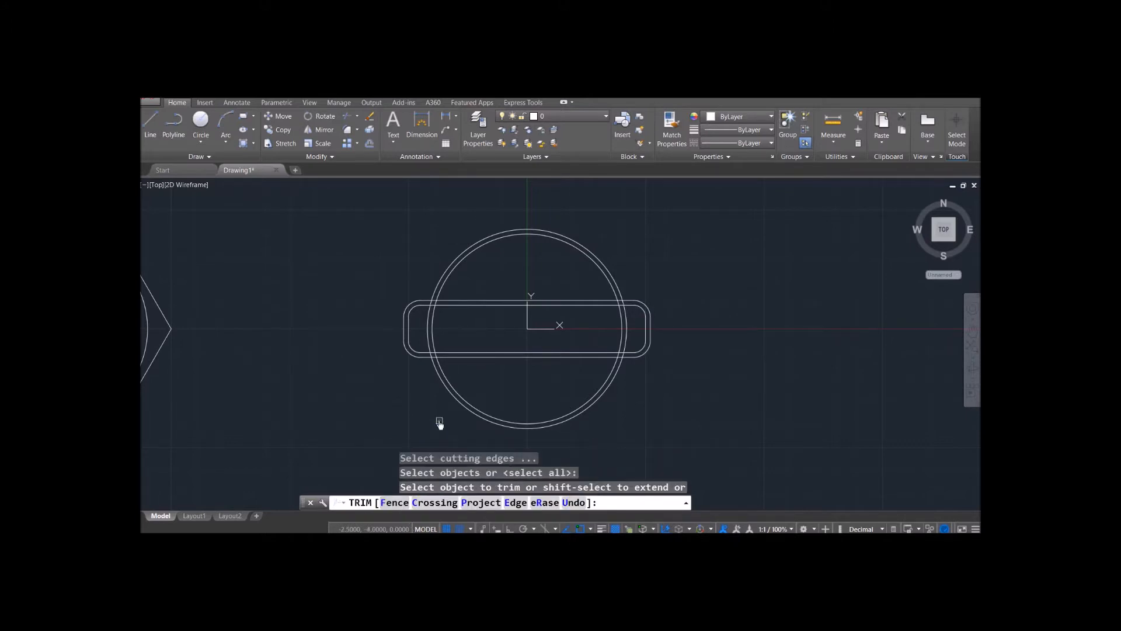
{"action": "scroll", "coordinate": [518, 400], "scroll_direction": "up", "scroll_amount": 2}
{"action": "left_click_drag", "start_coordinate": [427, 226], "coordinate": [598, 348]}
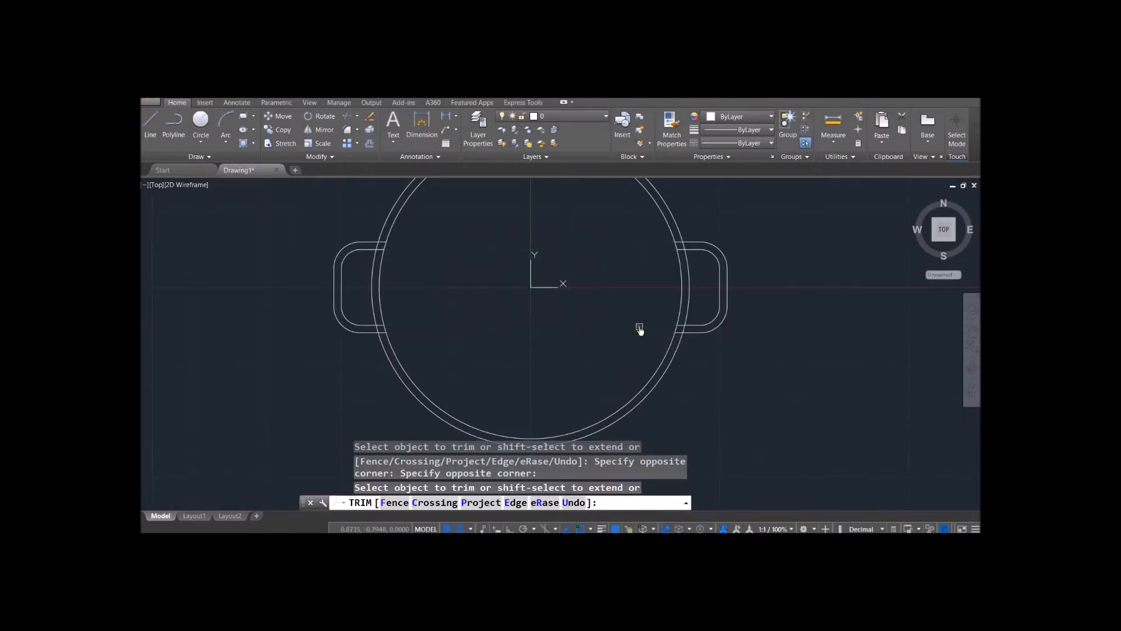
Step: Trim the ends of the east handle's inner and outer outlines that lie between the two circles
{"action": "scroll", "coordinate": [638, 325], "scroll_direction": "up", "scroll_amount": 3}
{"action": "left_click", "coordinate": [741, 324]}
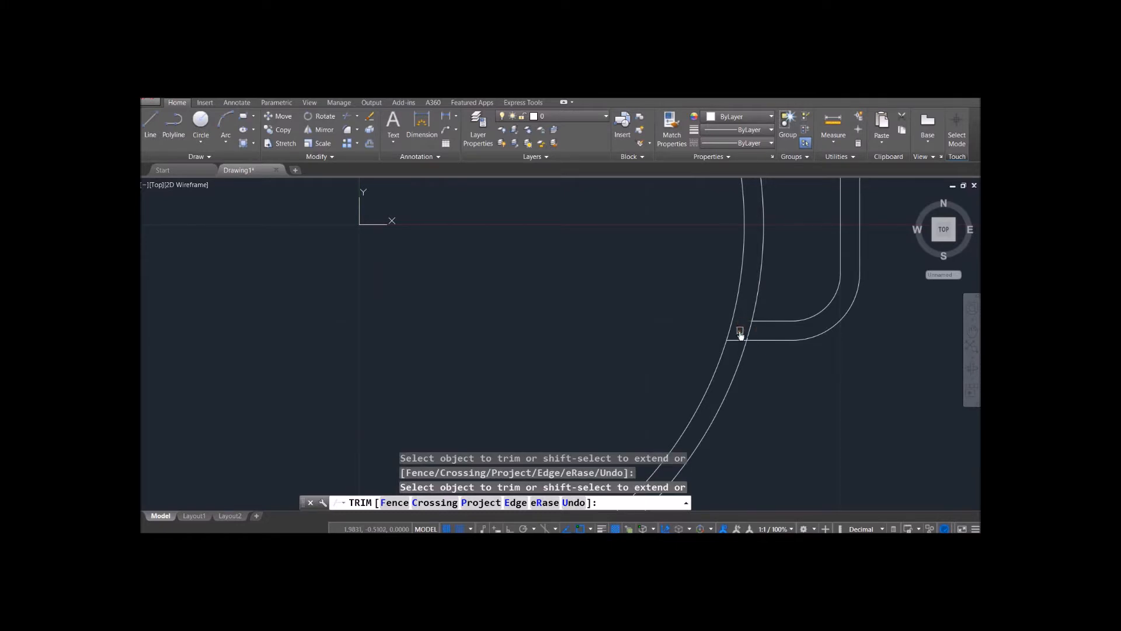
{"action": "left_click", "coordinate": [739, 341]}
{"action": "scroll", "coordinate": [750, 300], "scroll_direction": "down", "scroll_amount": 4}
{"action": "scroll", "coordinate": [752, 243], "scroll_direction": "up", "scroll_amount": 2}
{"action": "left_click", "coordinate": [739, 242]}
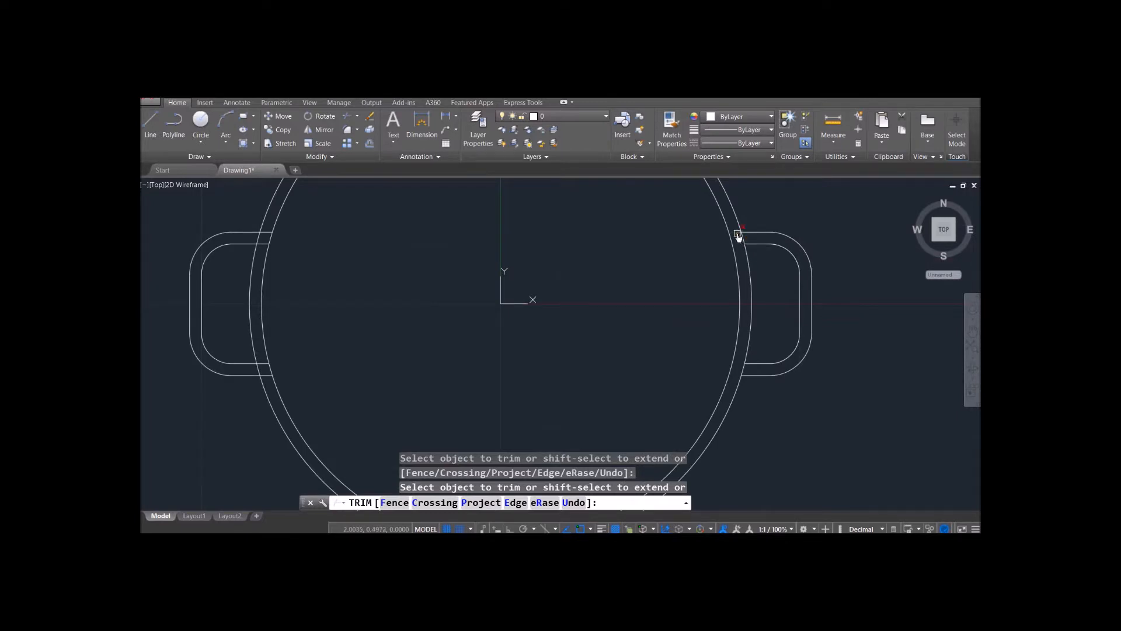
Step: Trim the ends of the west handle's inner and outer outlines that lie between the two circles
{"action": "left_click", "coordinate": [261, 369]}
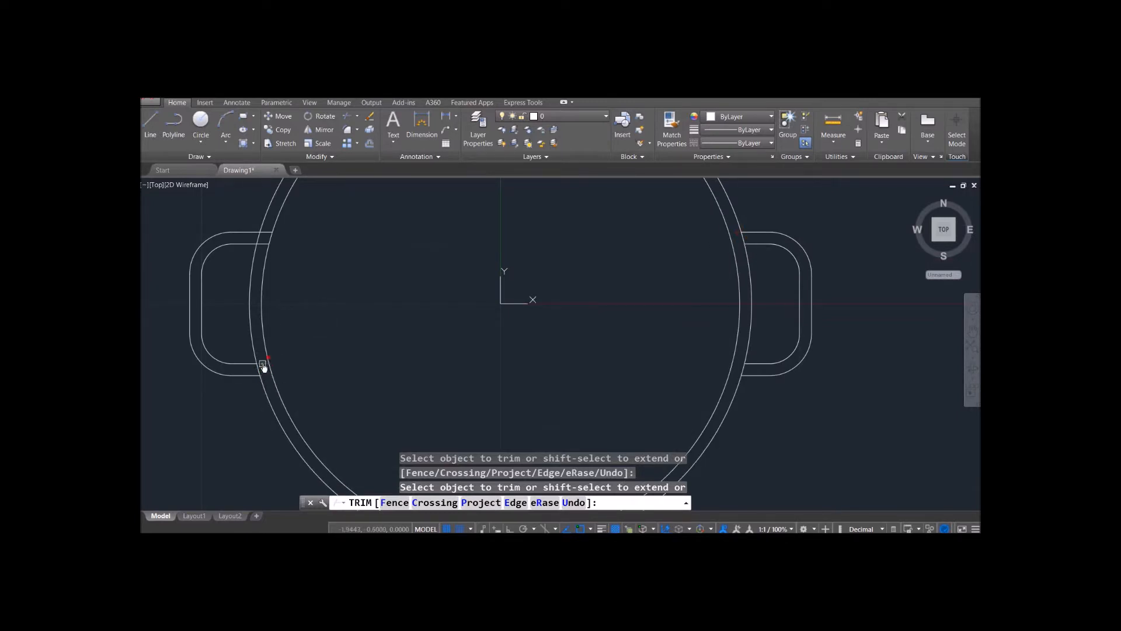
{"action": "left_click", "coordinate": [260, 243]}
{"action": "left_click", "coordinate": [266, 234]}
{"action": "left_click", "coordinate": [265, 237]}
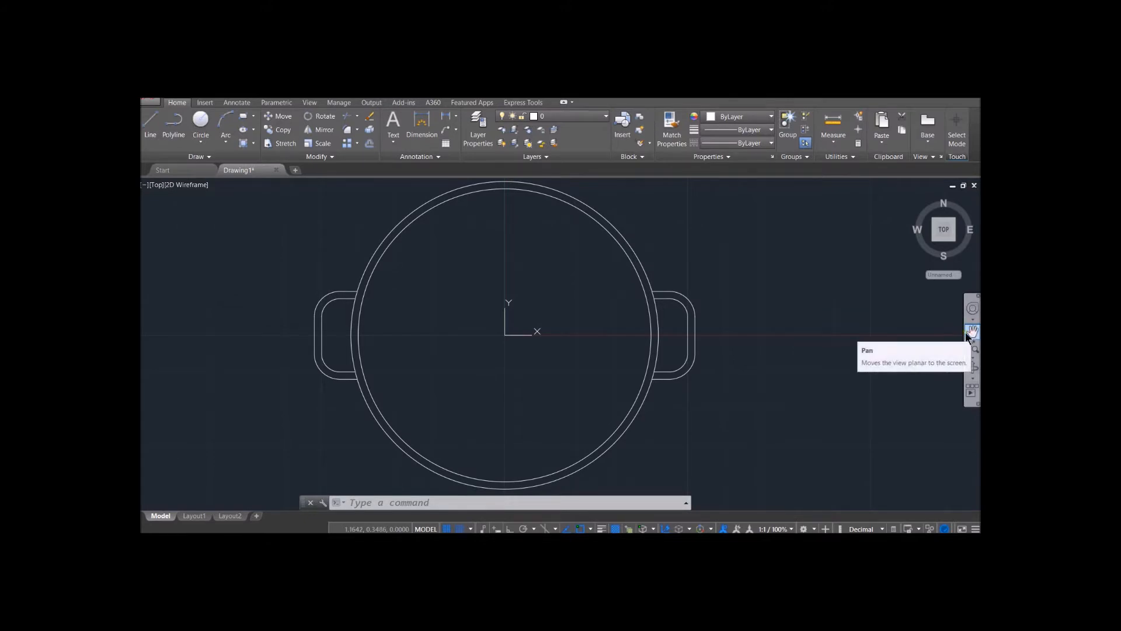
Step: Move the UCS origin to 10,0, keeping the X axis horizontal and the Y axis pointing up
{"action": "middle_click_drag", "start_coordinate": [898, 319], "coordinate": [582, 328]}
{"action": "left_click", "coordinate": [462, 502]}
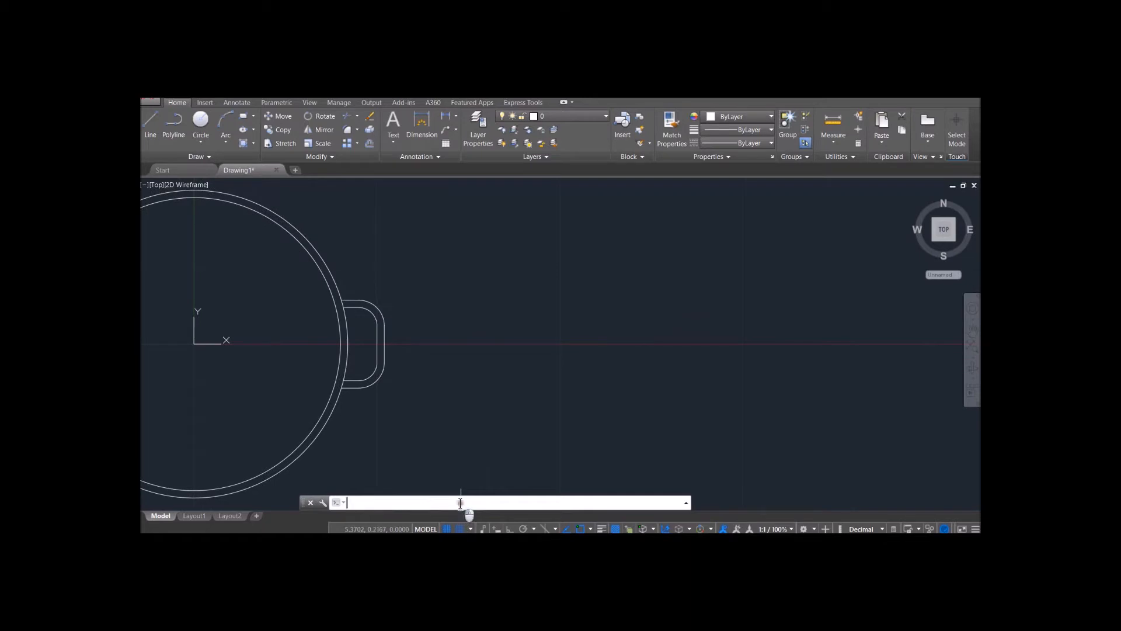
{"action": "type", "text": "UCS"}
{"action": "key", "text": "Return"}
{"action": "type", "text": "10,0"}
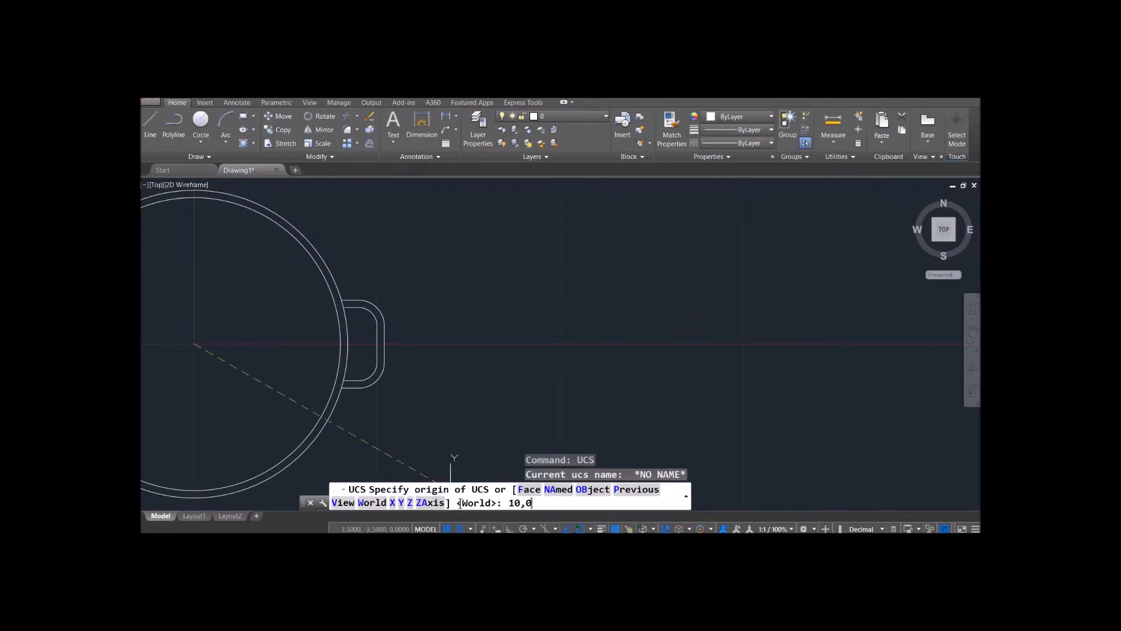
{"action": "key", "text": "Return"}
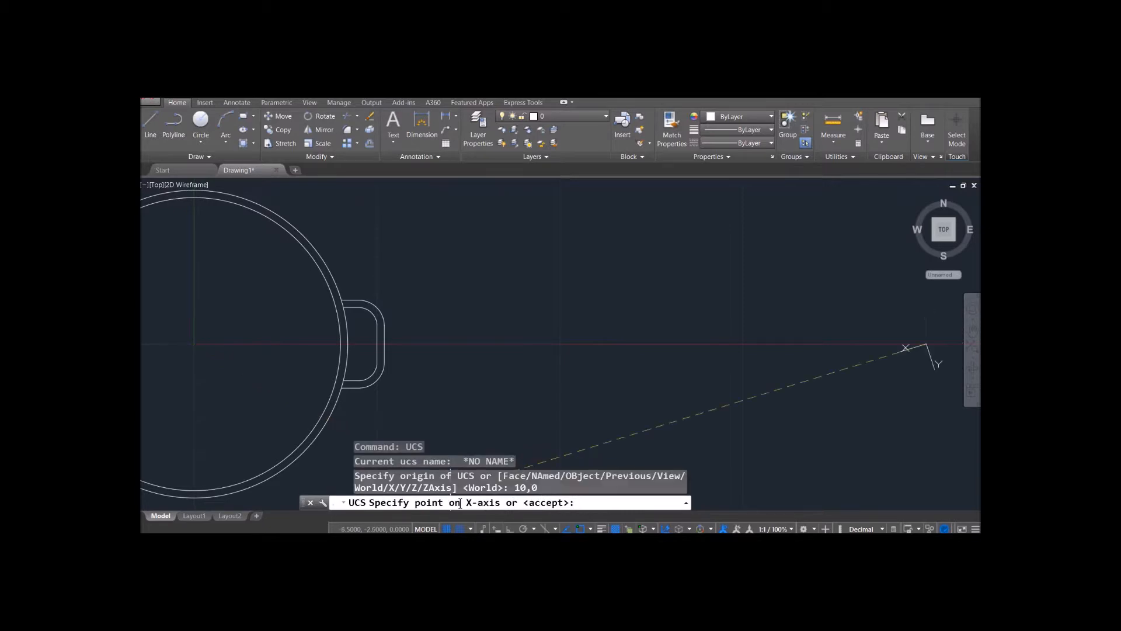
{"action": "middle_click_drag", "start_coordinate": [864, 435], "coordinate": [671, 449]}
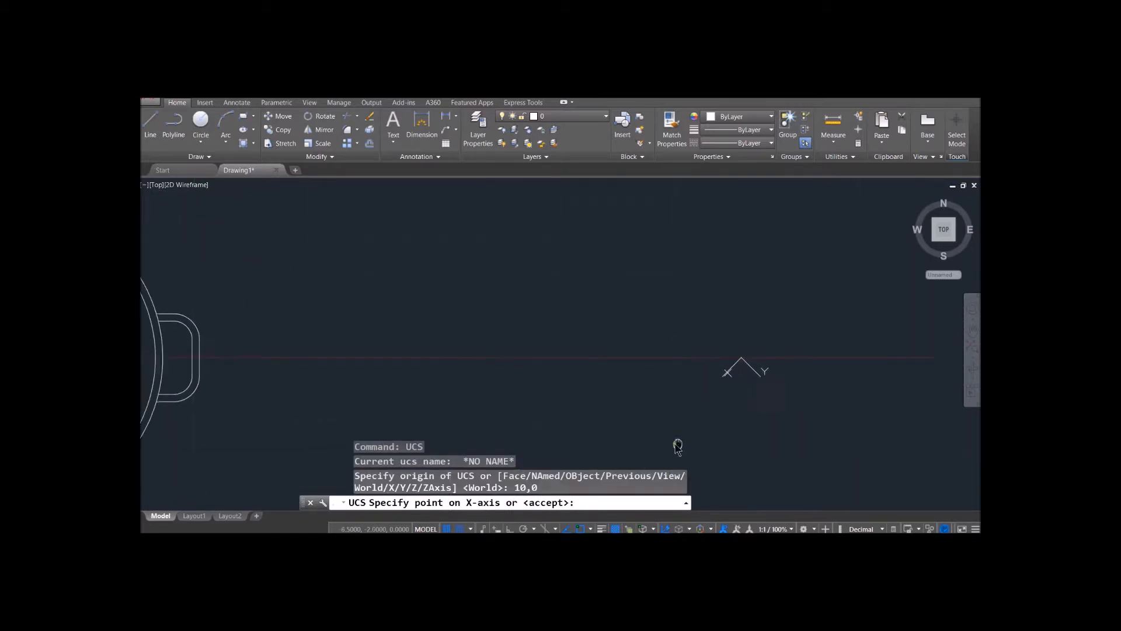
{"action": "left_click", "coordinate": [830, 358]}
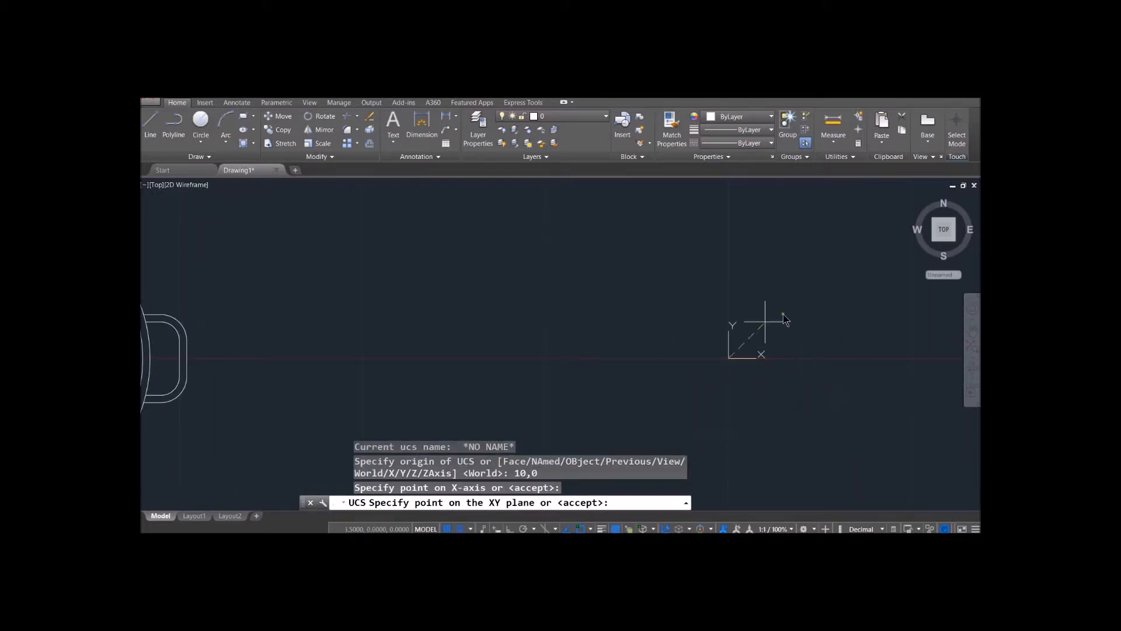
{"action": "left_click", "coordinate": [730, 258]}
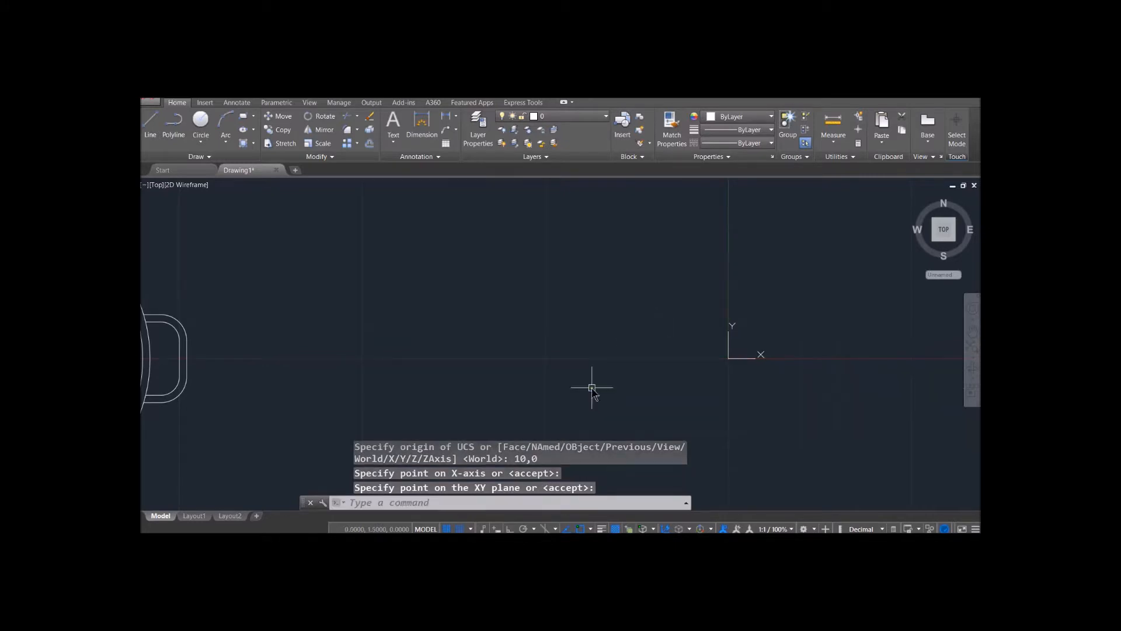
Step: Draw a rectangle 3 by 0.5 units with its lower-left corner at the new UCS origin
{"action": "left_click", "coordinate": [513, 502]}
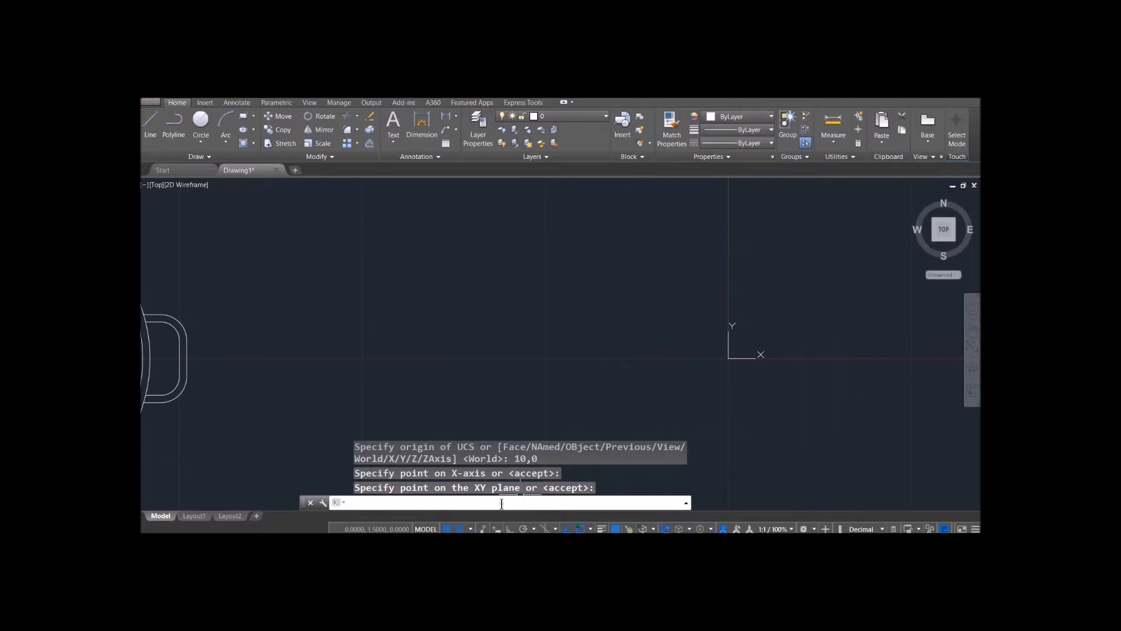
{"action": "key", "text": "Return"}
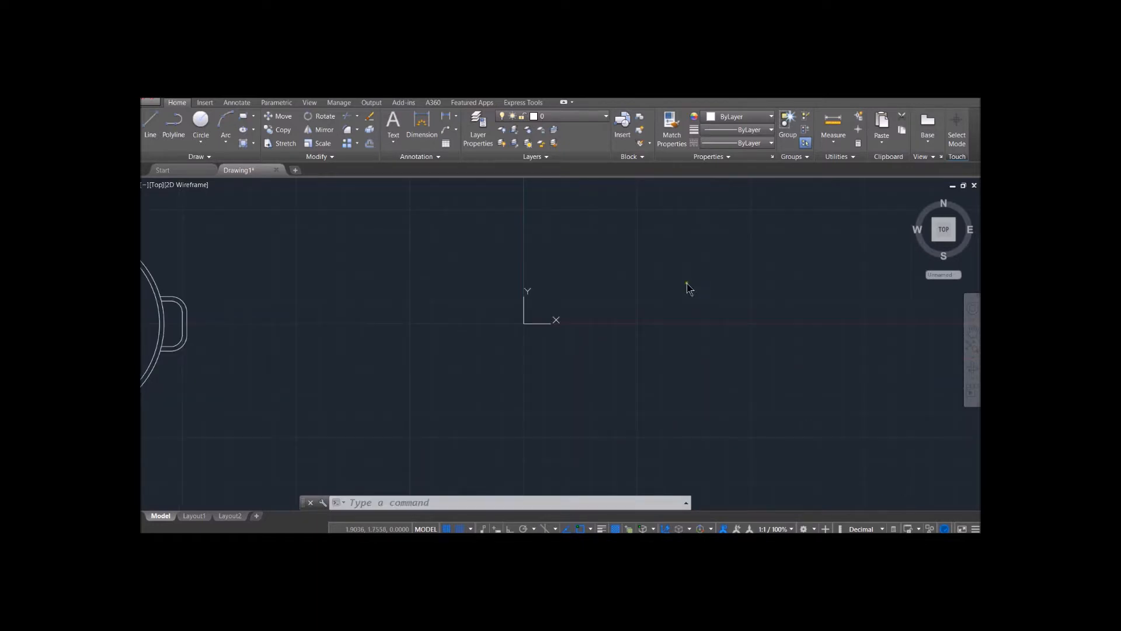
{"action": "mouse_move", "coordinate": [576, 251]}
{"action": "middle_mouse_down"}
{"action": "mouse_move", "coordinate": [548, 325]}
{"action": "mouse_move", "coordinate": [430, 374]}
{"action": "middle_mouse_up"}
{"action": "left_click", "coordinate": [379, 502]}
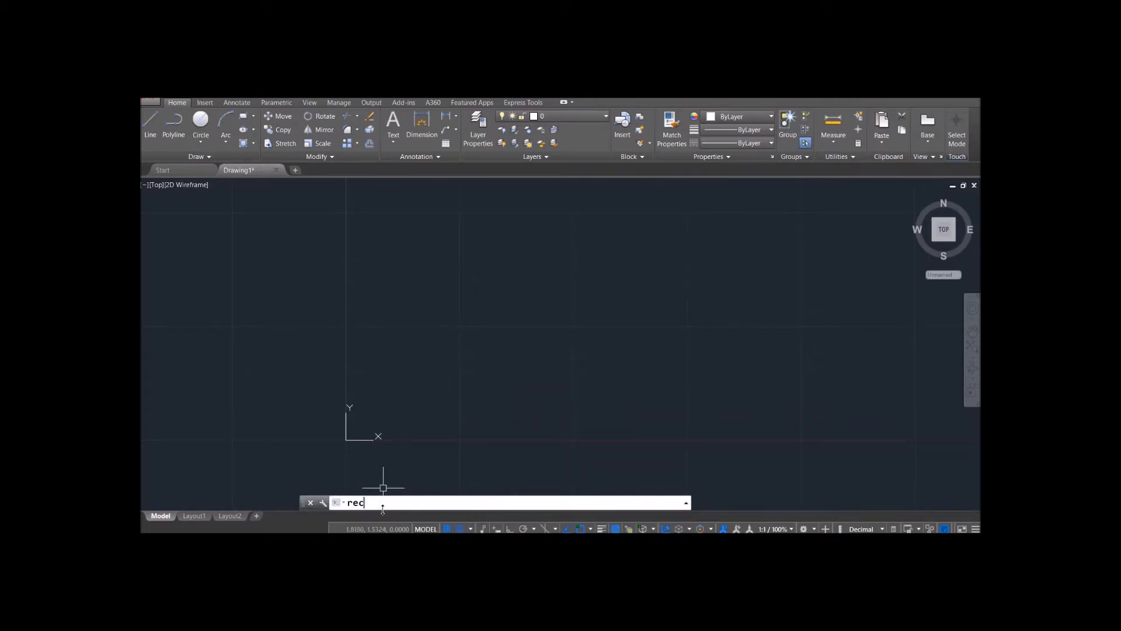
{"action": "key", "text": "Return"}
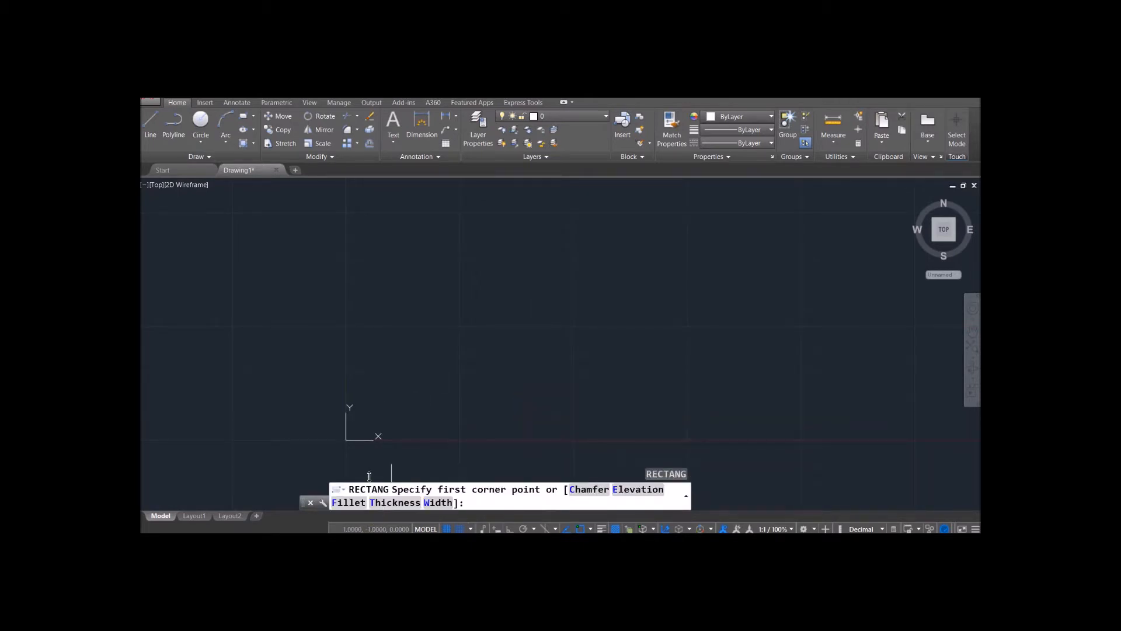
{"action": "left_click", "coordinate": [345, 439]}
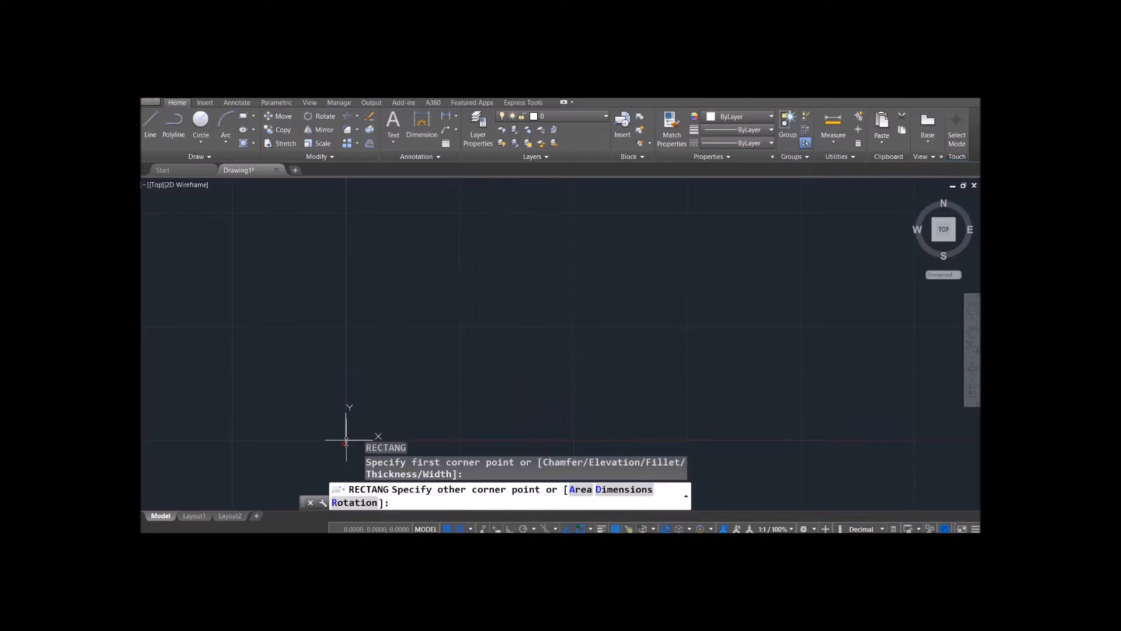
{"action": "left_click", "coordinate": [480, 413]}
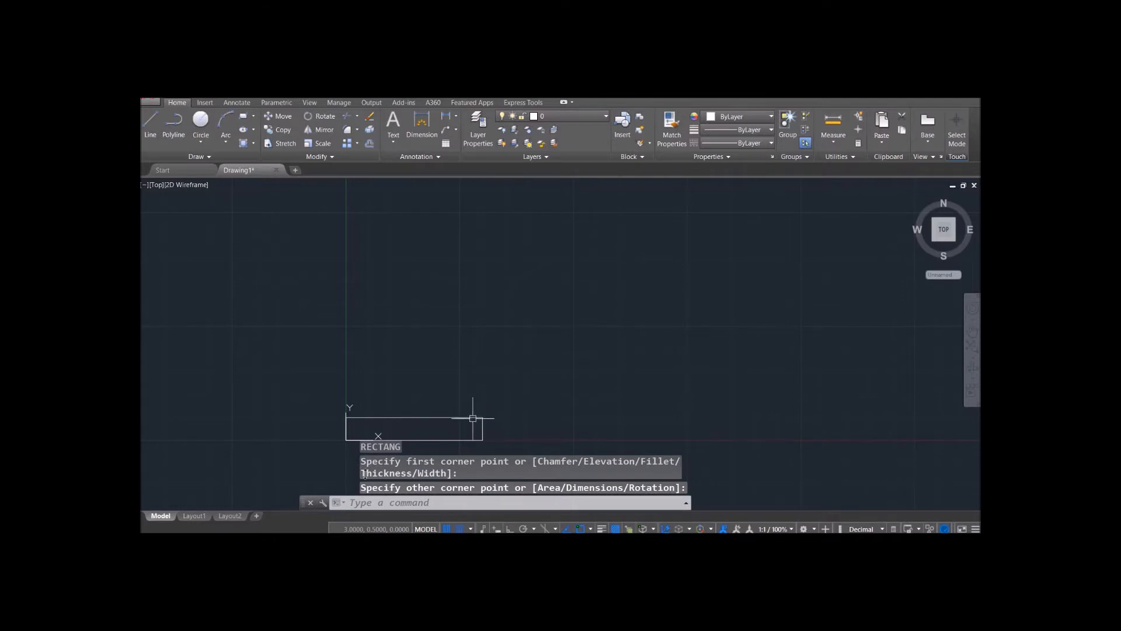
Step: Draw a circle centred on the Y axis at 0,5 with a radius of about 1.12 units
{"action": "left_click", "coordinate": [361, 503]}
{"action": "type", "text": "circle"}
{"action": "key", "text": "Return"}
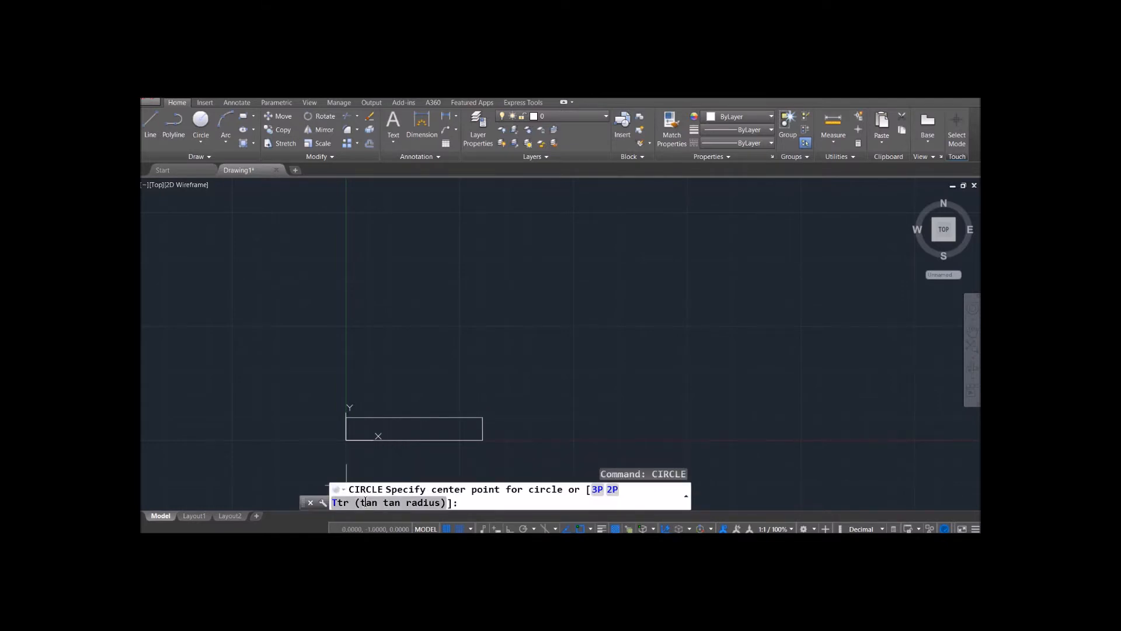
{"action": "left_click", "coordinate": [346, 212]}
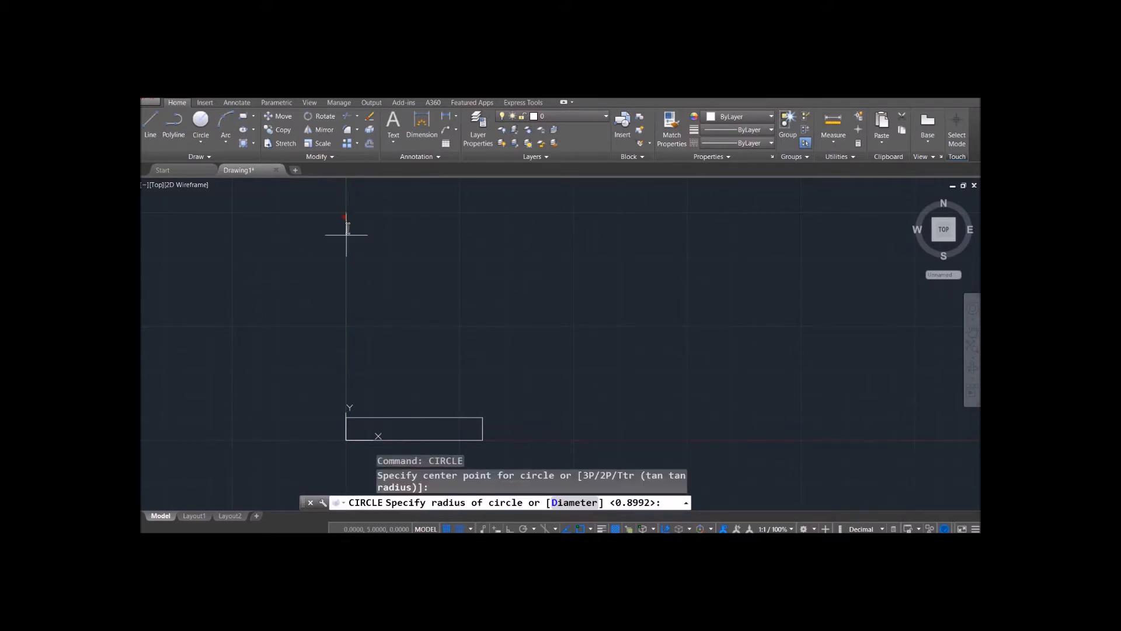
{"action": "left_click", "coordinate": [384, 239]}
Step: Draw a rectangle about 2.17 by 0.45 units across the bottom of the circle, with grid snap turned off
{"action": "left_click", "coordinate": [389, 500]}
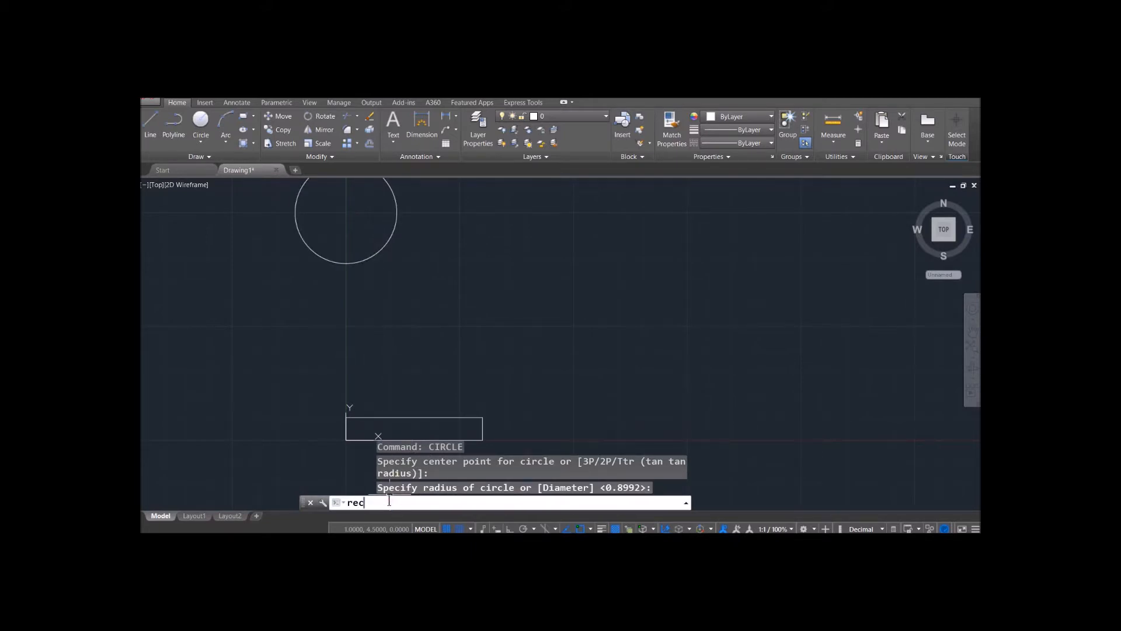
{"action": "type", "text": "rec"}
{"action": "key", "text": "Return"}
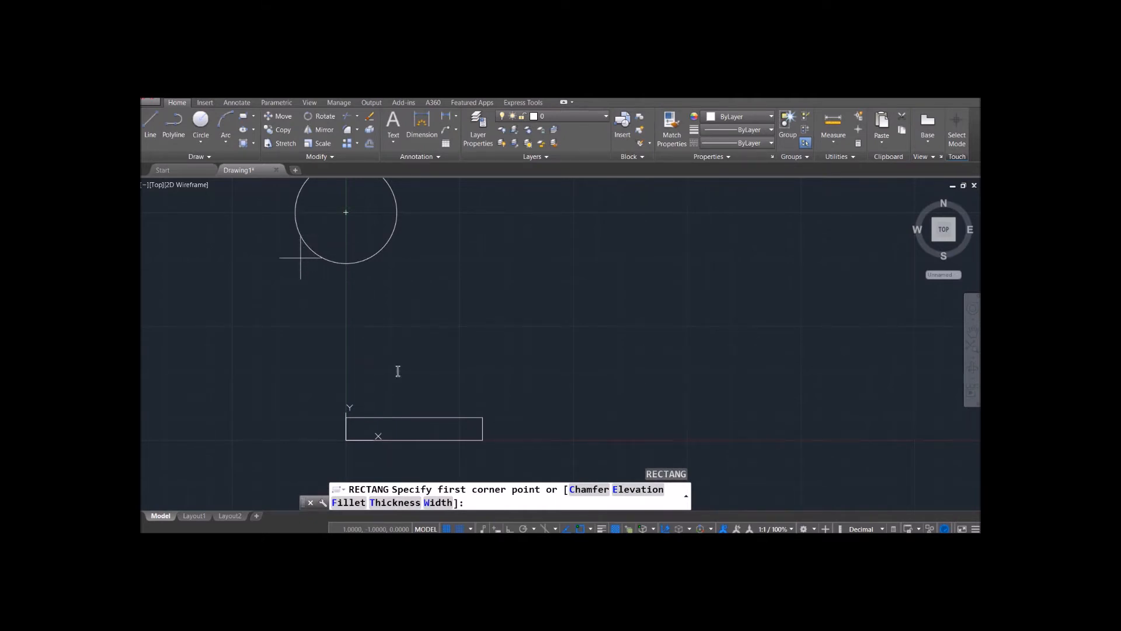
{"action": "left_click", "coordinate": [460, 528]}
{"action": "left_click", "coordinate": [295, 249]}
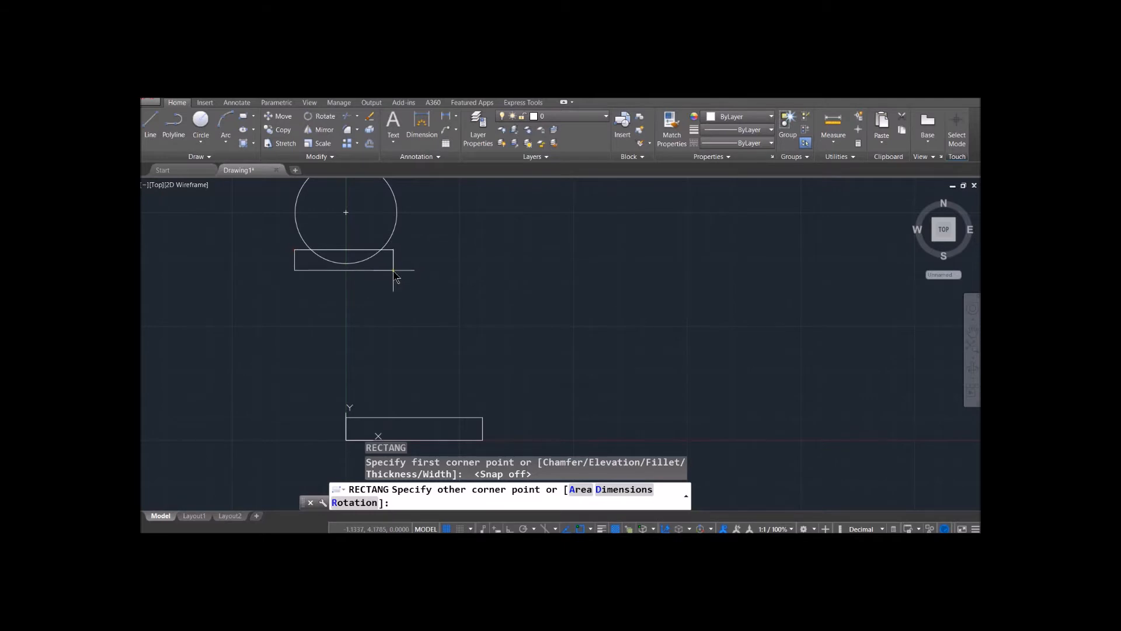
{"action": "left_click", "coordinate": [393, 271]}
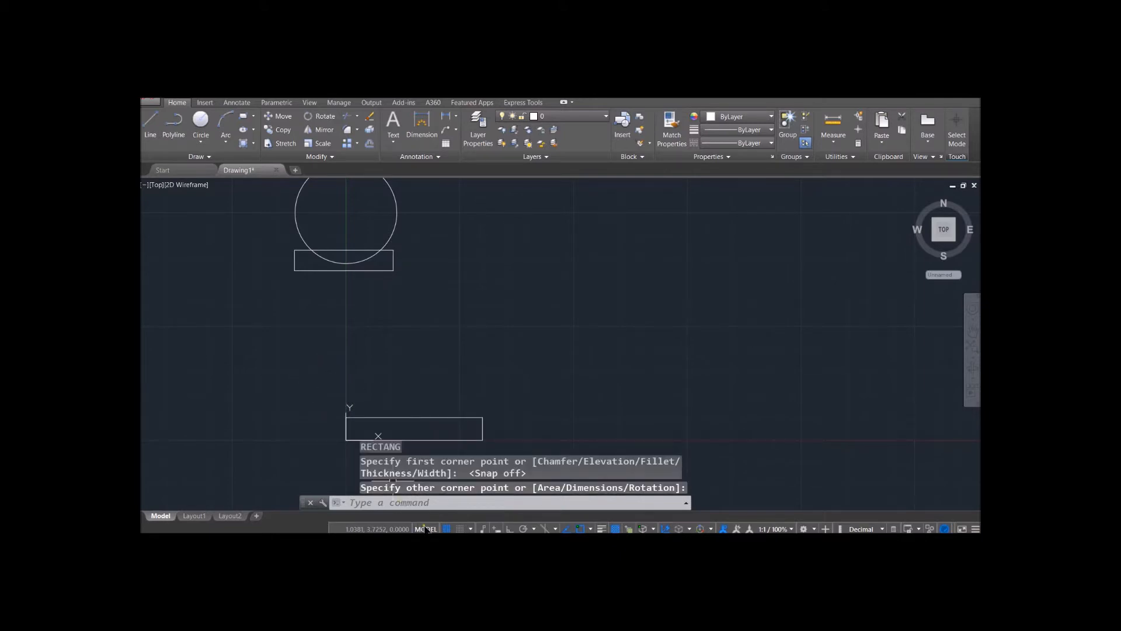
Step: Turn grid snap back on and draw a 1.5 by 0.5 unit rectangle from the base rectangle's top-edge midpoint to 0,1
{"action": "left_click", "coordinate": [466, 529]}
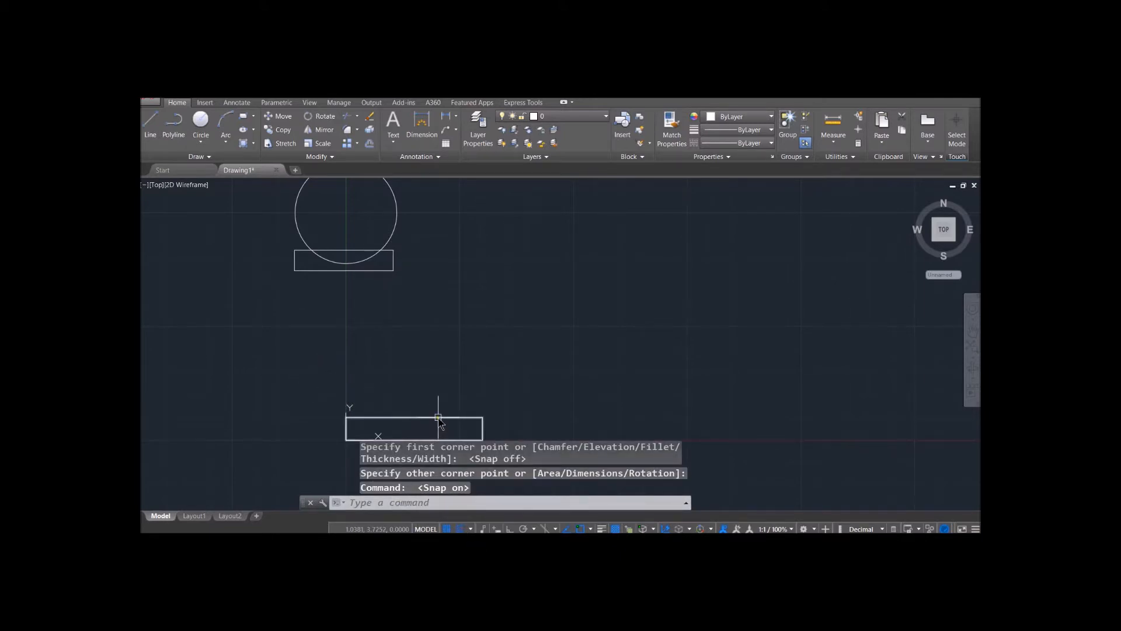
{"action": "key", "text": "Return"}
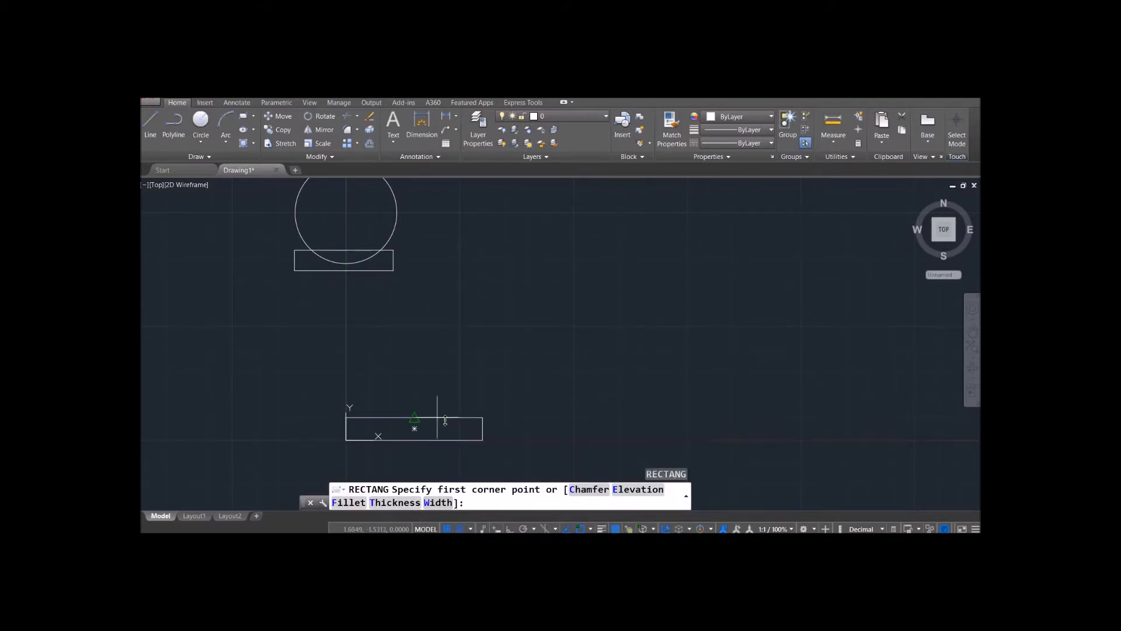
{"action": "left_click", "coordinate": [414, 417]}
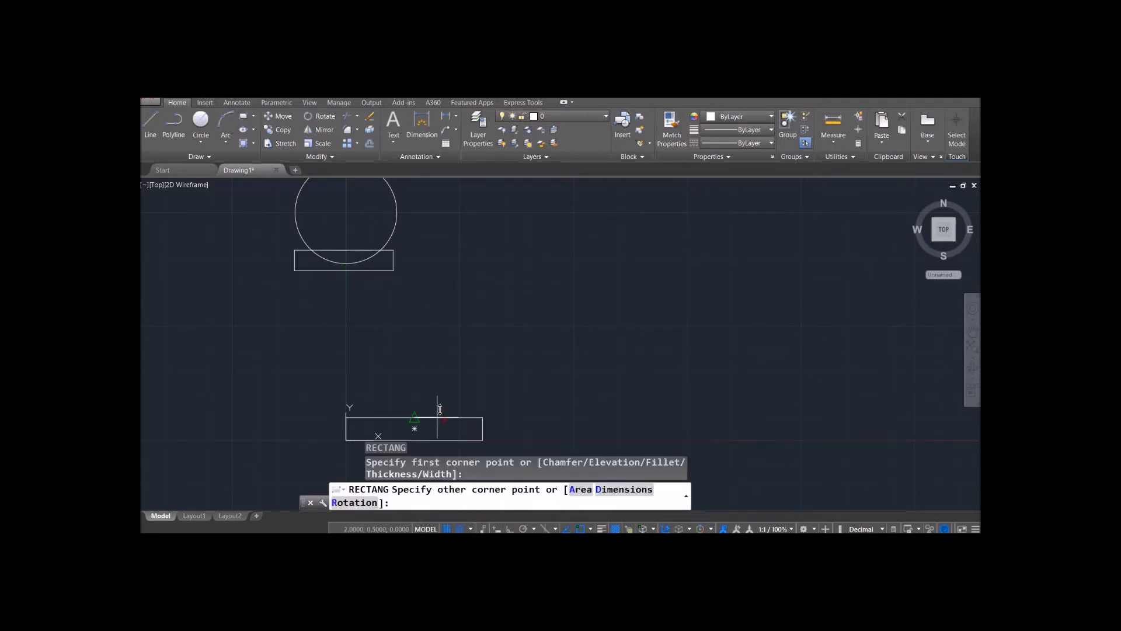
{"action": "left_click", "coordinate": [347, 394]}
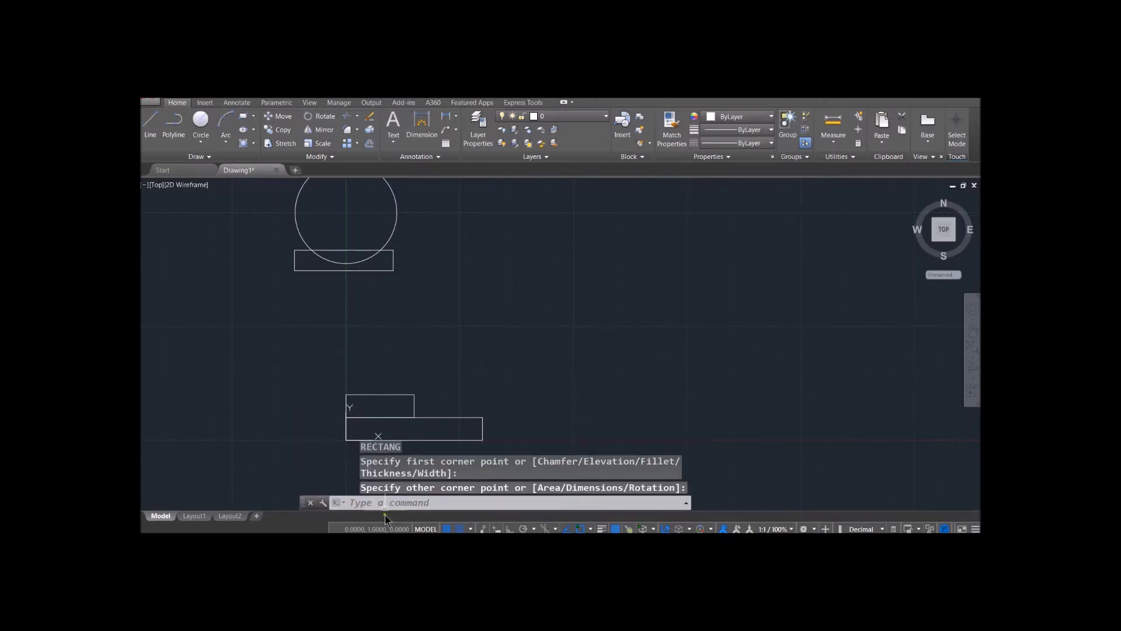
Step: With grid snap, object snap and tracking off, draw a three-point inward-curving arc from the collar rectangle's lower edge to the upper base rectangle's outer side
{"action": "left_click", "coordinate": [227, 120]}
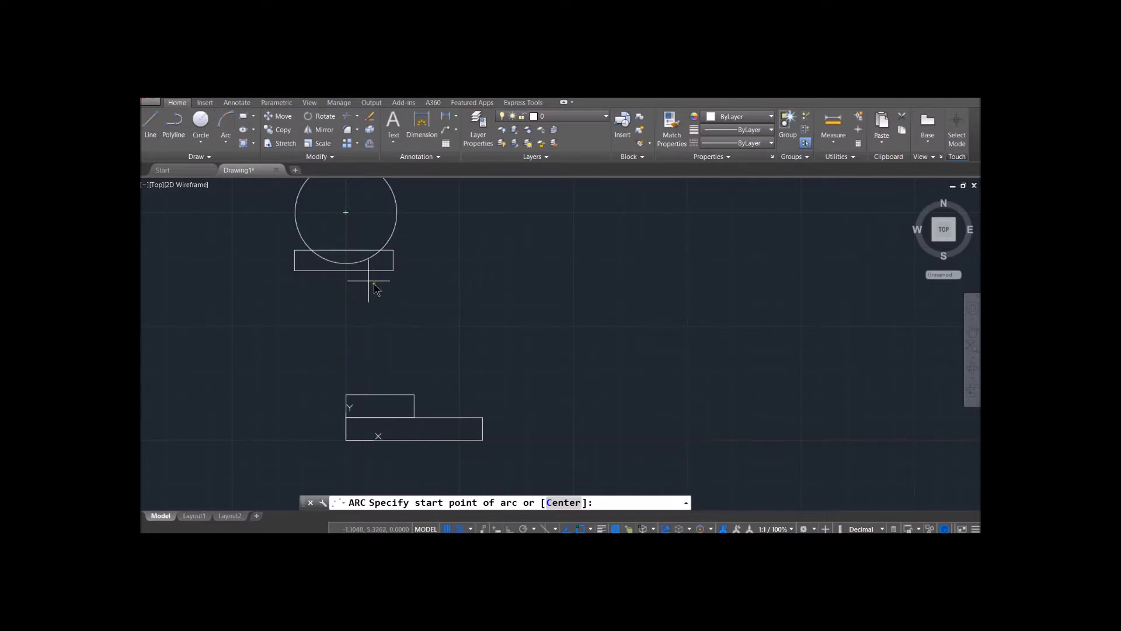
{"action": "left_click", "coordinate": [461, 528]}
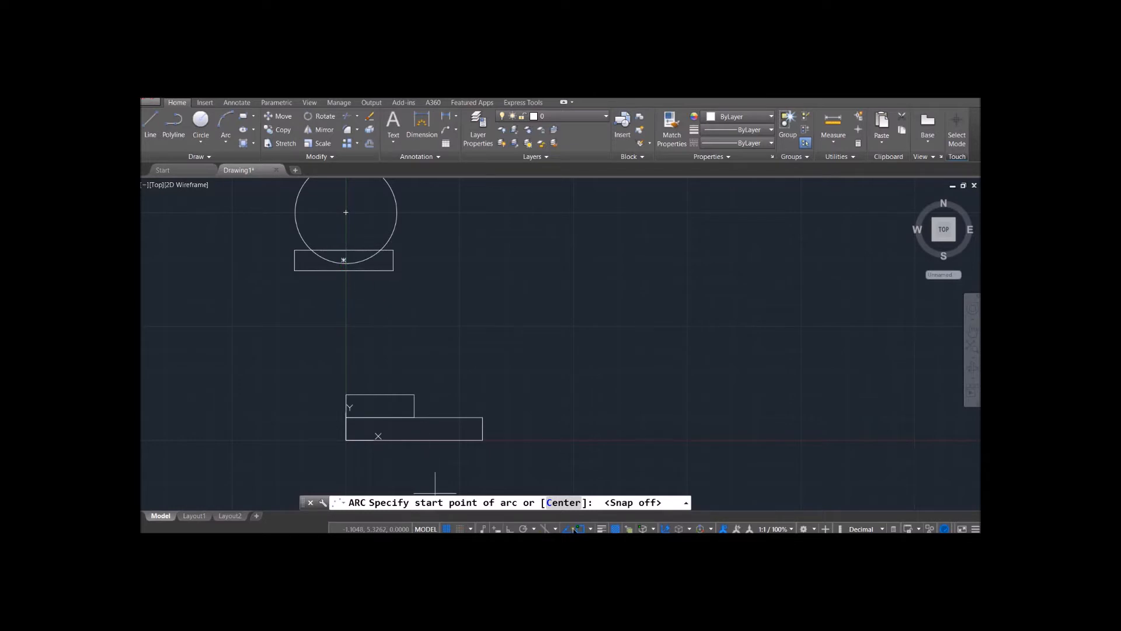
{"action": "left_click", "coordinate": [591, 529]}
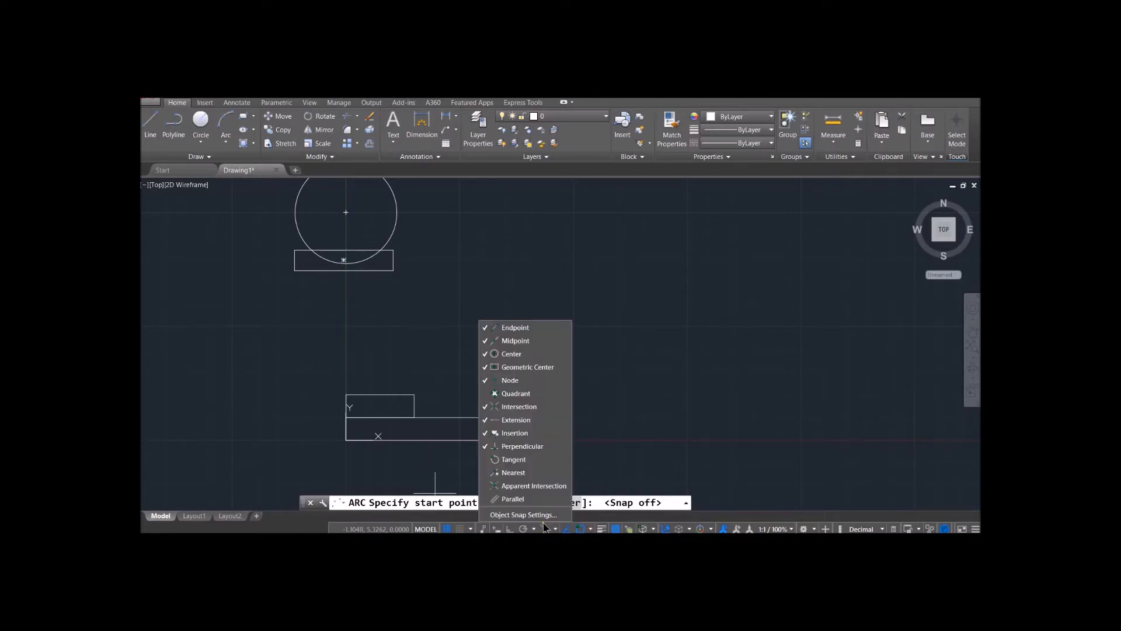
{"action": "left_click", "coordinate": [581, 529]}
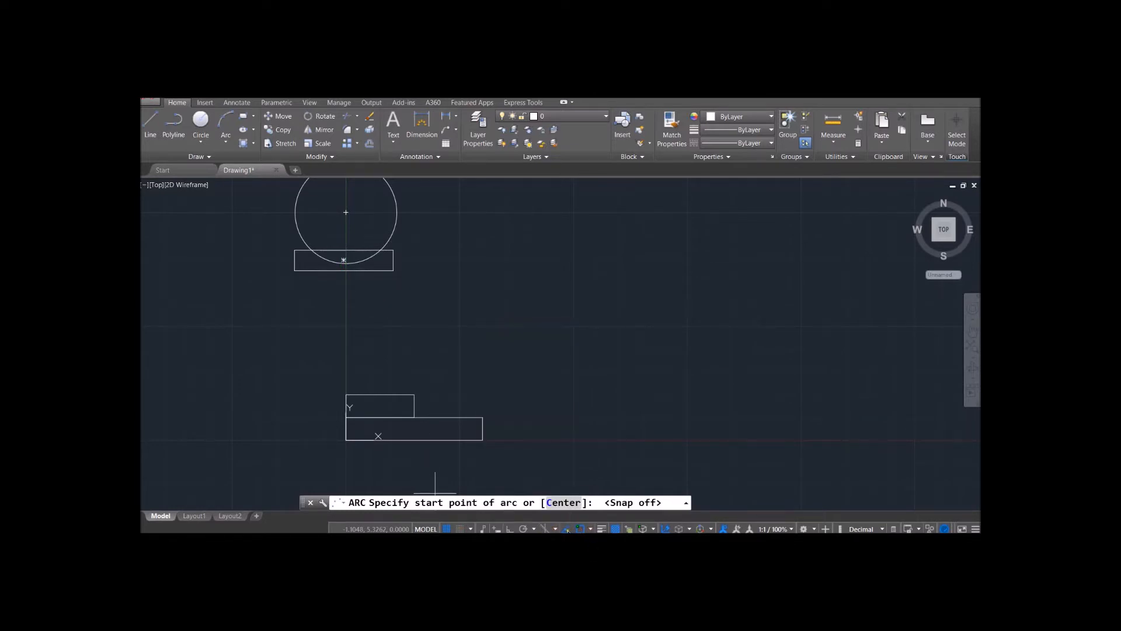
{"action": "left_click", "coordinate": [567, 529]}
{"action": "left_click", "coordinate": [580, 529]}
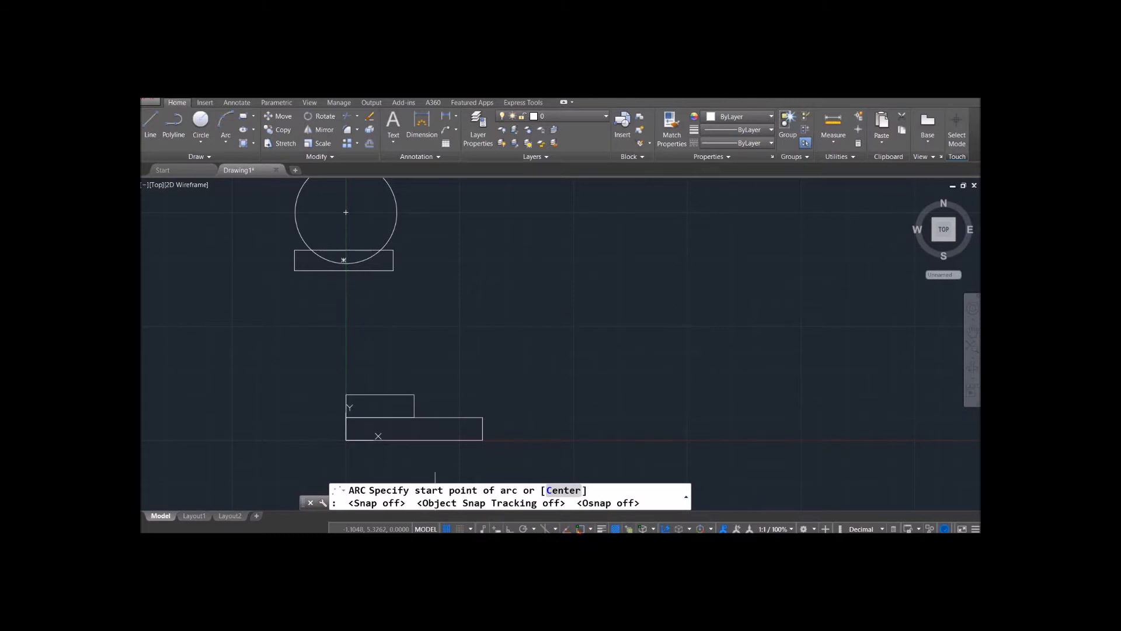
{"action": "left_click", "coordinate": [367, 271]}
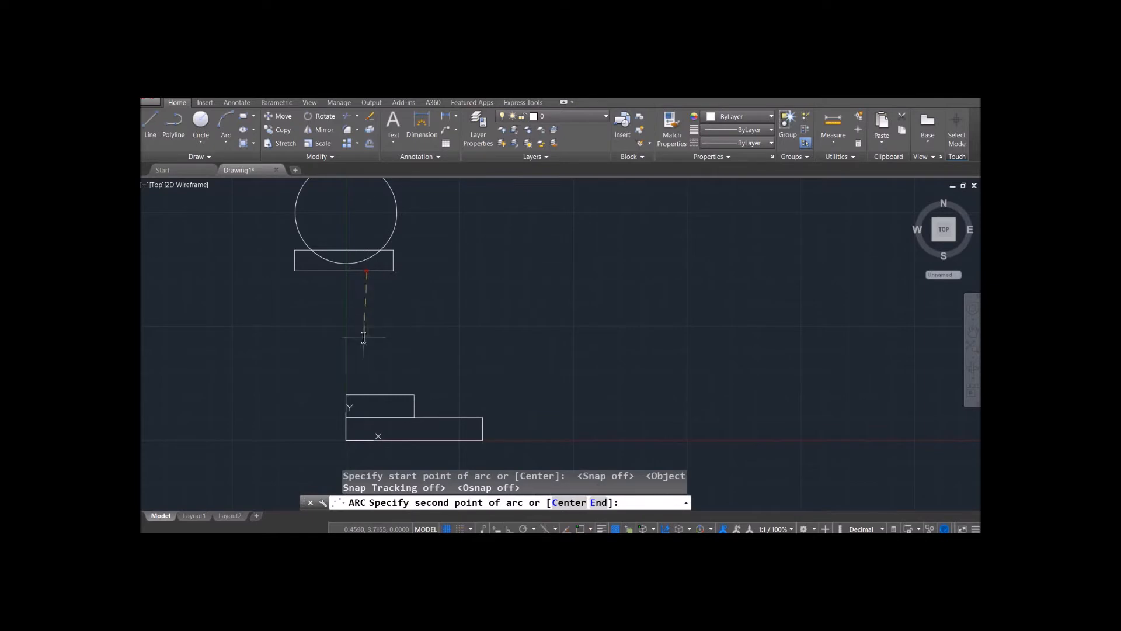
{"action": "left_click", "coordinate": [403, 396]}
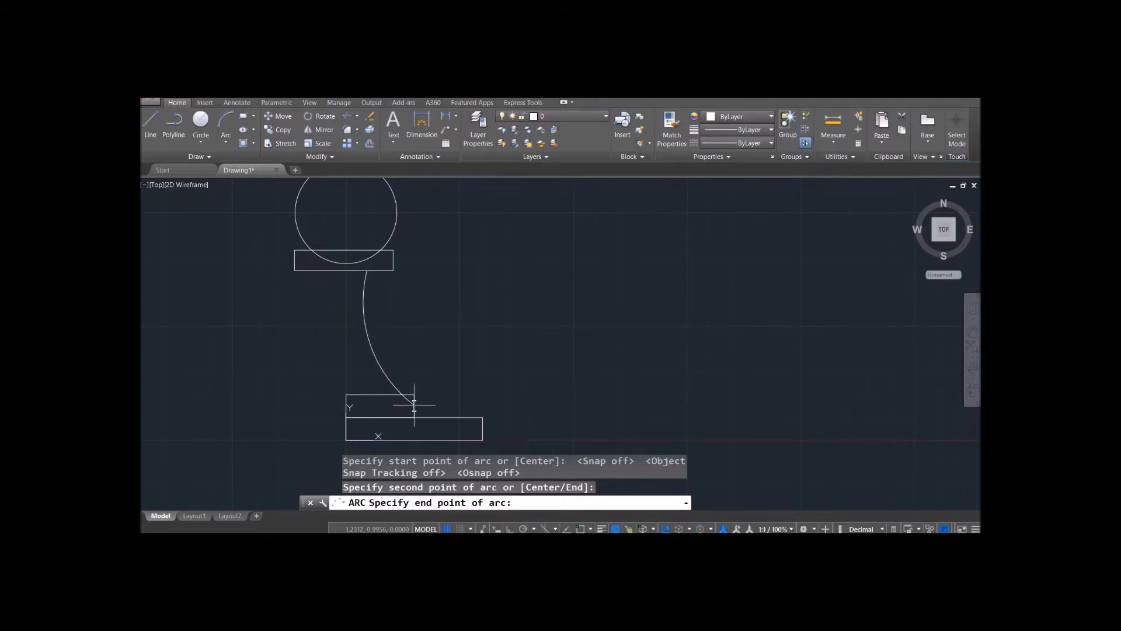
{"action": "left_click", "coordinate": [414, 396]}
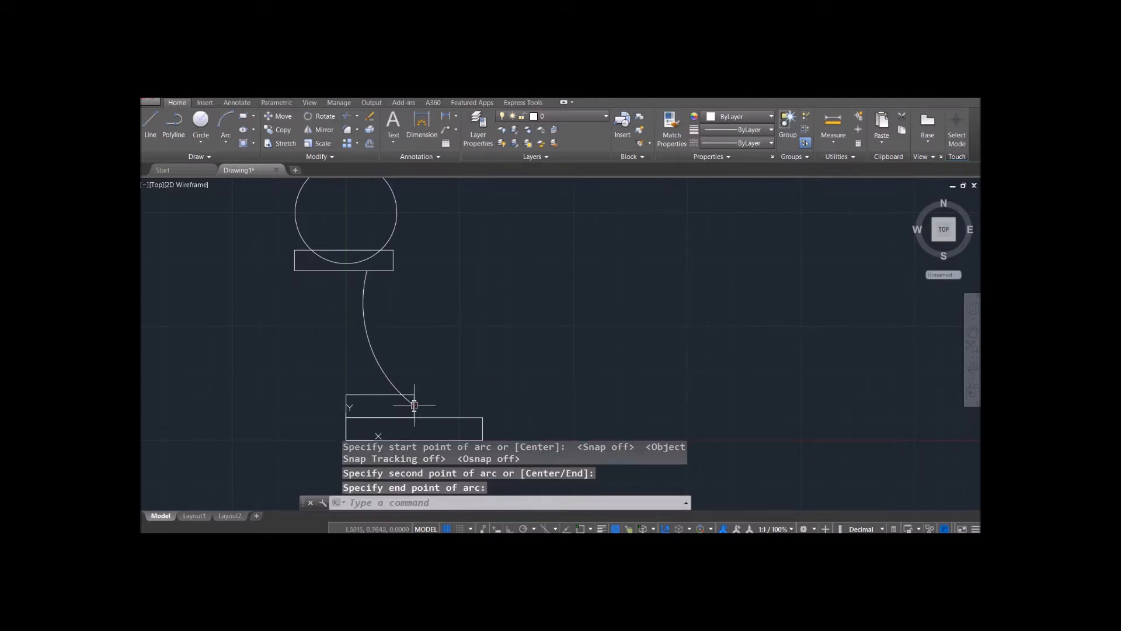
Step: Trim the arc's overrun, the inner edges of the two base rectangles, and the overlapping portions of the circle and collar rectangle
{"action": "left_click", "coordinate": [400, 502]}
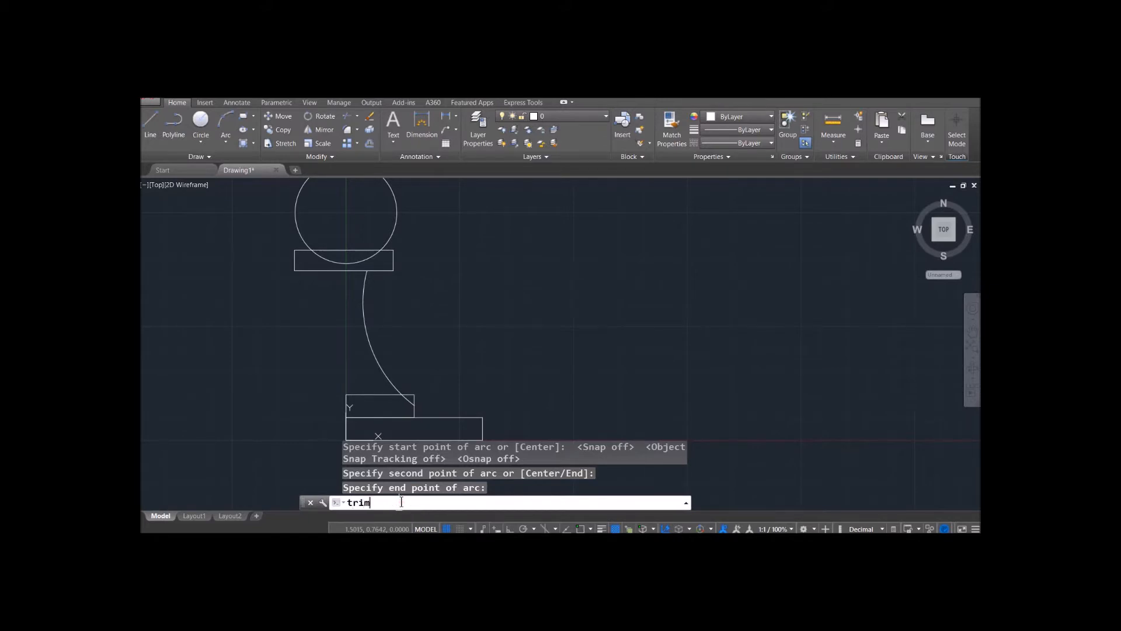
{"action": "key", "text": "Return"}
{"action": "key", "text": "Return"}
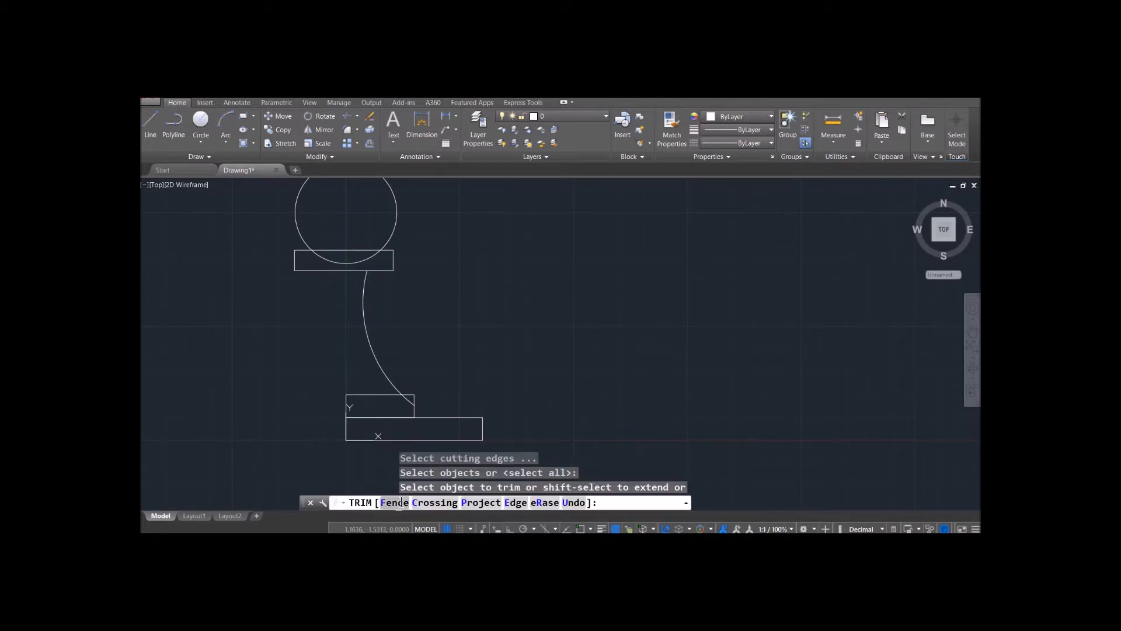
{"action": "left_click", "coordinate": [409, 403]}
{"action": "left_click", "coordinate": [409, 403]}
{"action": "left_click", "coordinate": [379, 394]}
{"action": "left_click", "coordinate": [403, 419]}
{"action": "left_click", "coordinate": [403, 420]}
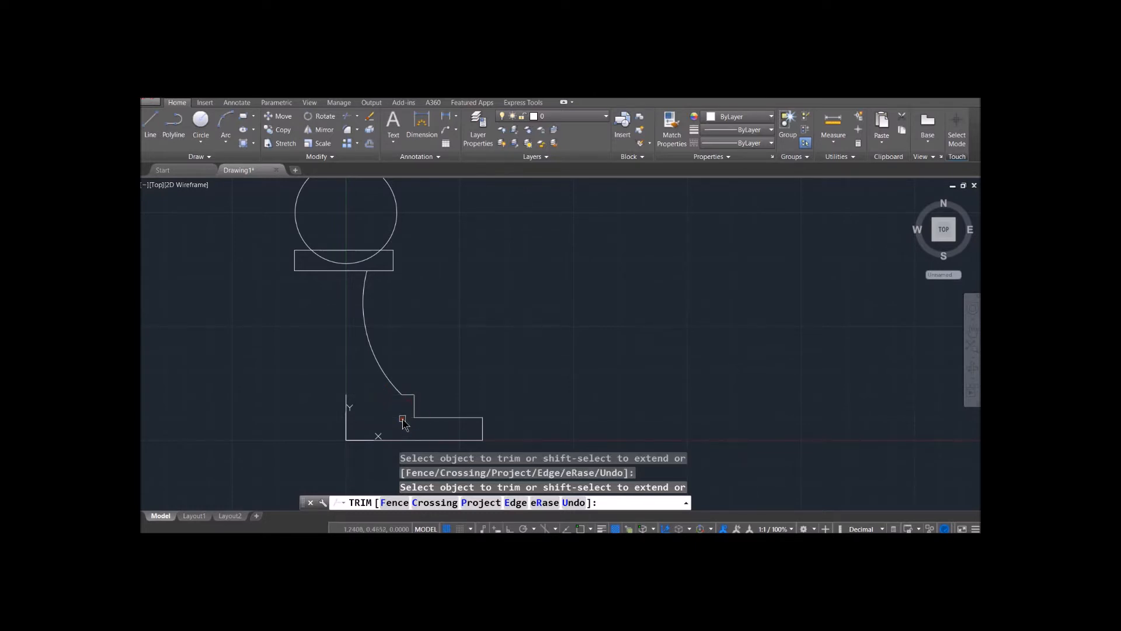
{"action": "left_click", "coordinate": [360, 272]}
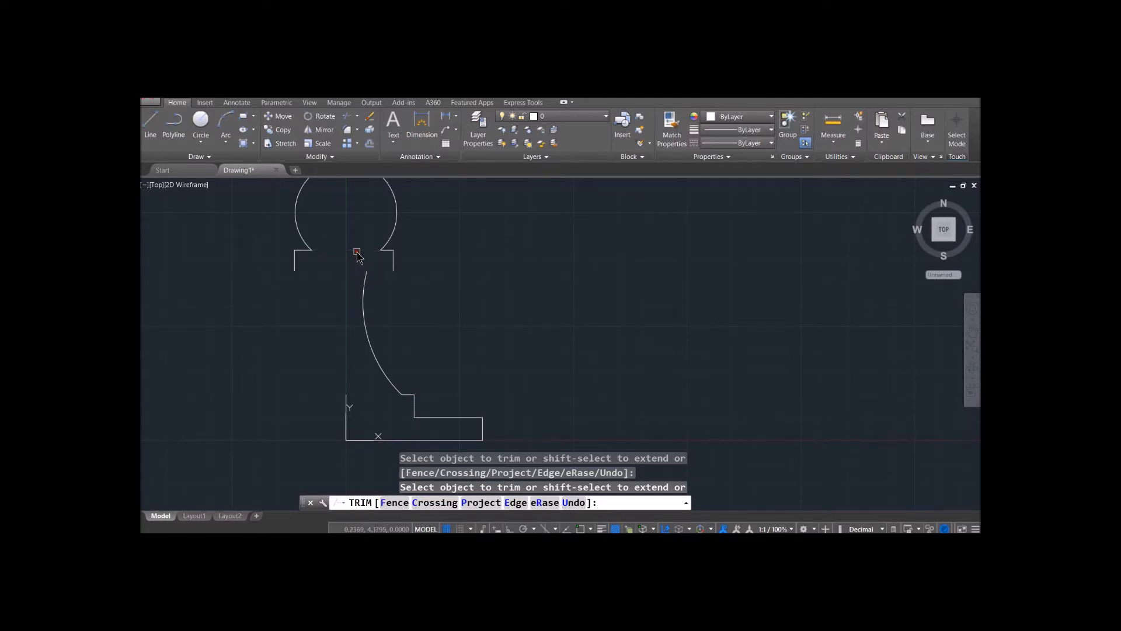
Step: With object snap and tracking on, draw a line from the arc's upper end to the collar's lower outer corner
{"action": "left_click", "coordinate": [154, 123]}
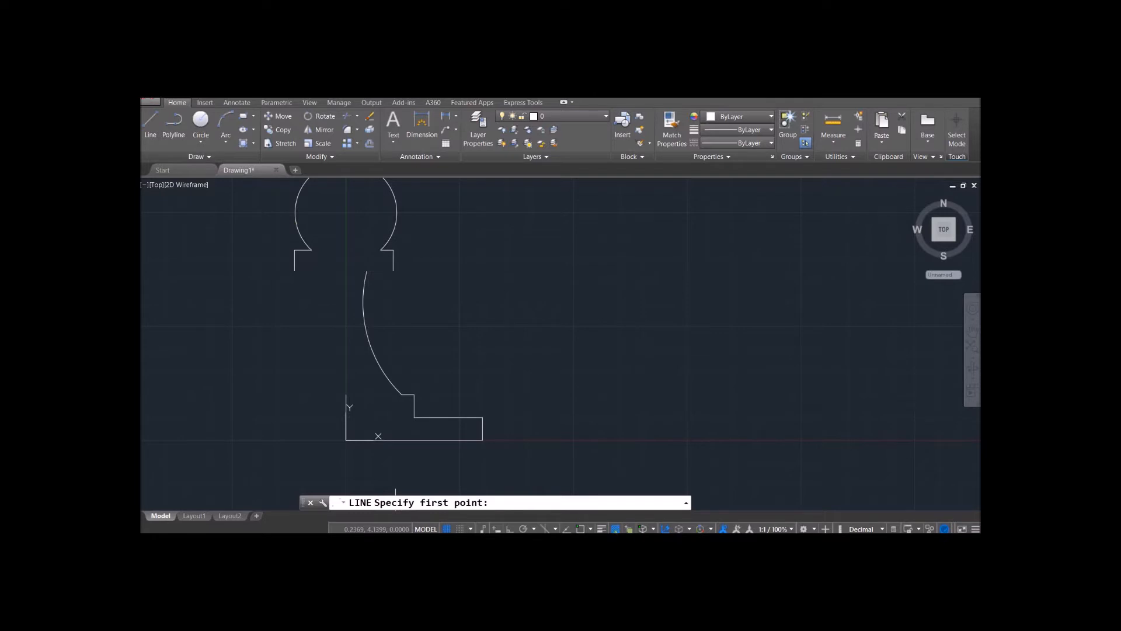
{"action": "left_click", "coordinate": [579, 528]}
{"action": "left_click", "coordinate": [567, 528]}
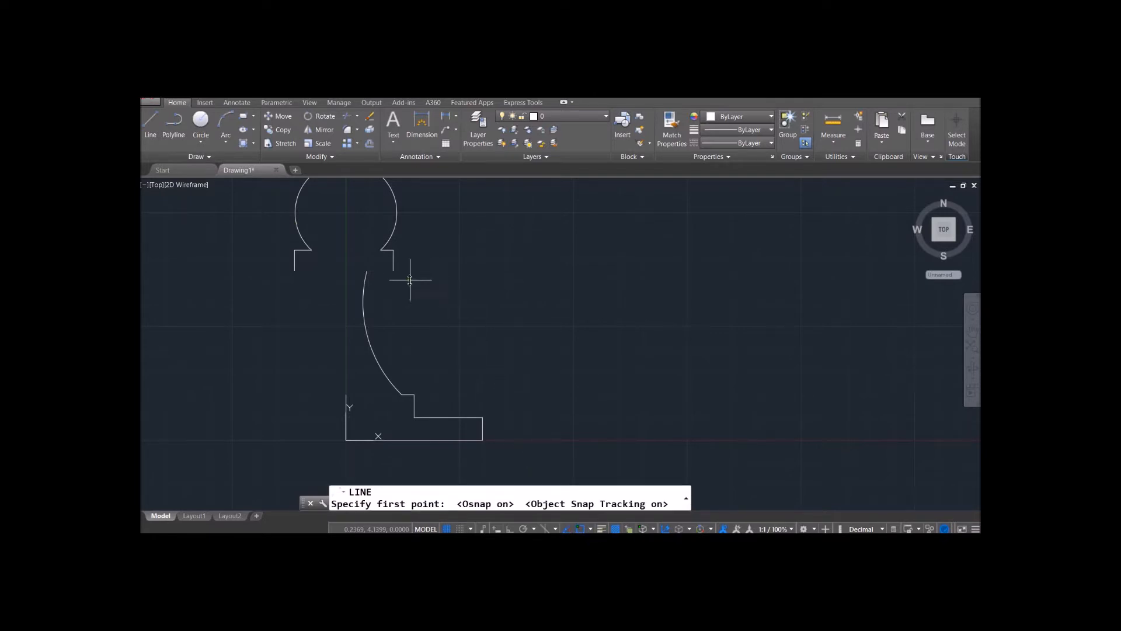
{"action": "left_click", "coordinate": [367, 272]}
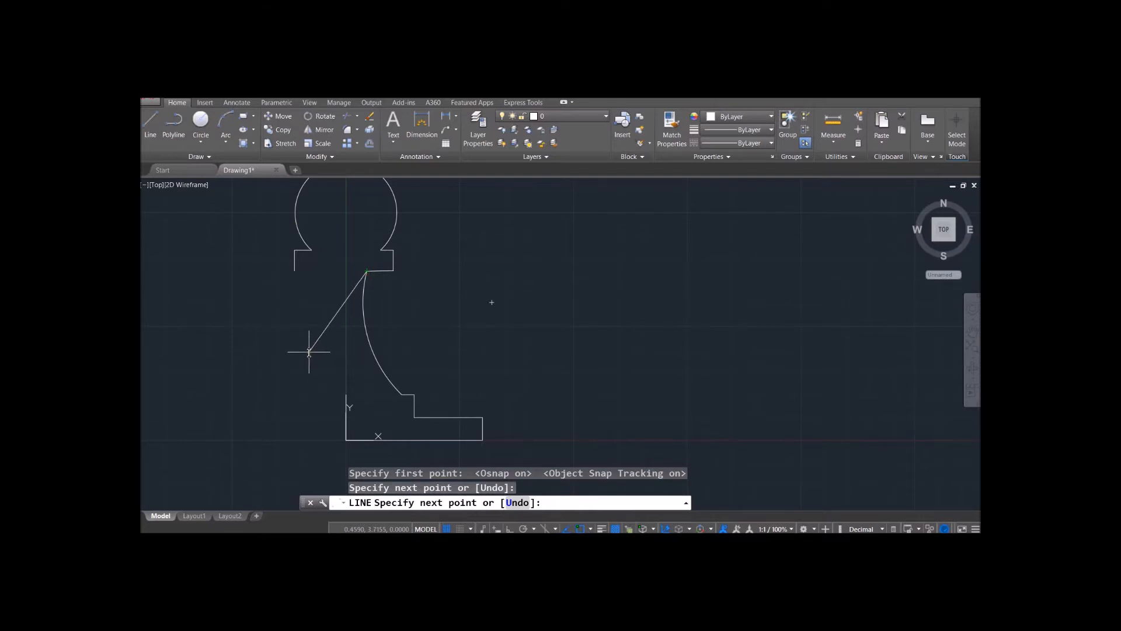
{"action": "key", "text": "Return"}
Step: Draw a vertical axis line from the circle's top down to the upper base rectangle's corner at 0,1
{"action": "scroll", "coordinate": [441, 318], "scroll_direction": "up", "scroll_amount": 2}
{"action": "scroll", "coordinate": [446, 314], "scroll_direction": "down", "scroll_amount": 2}
{"action": "middle_click_drag", "start_coordinate": [451, 301], "coordinate": [495, 315]}
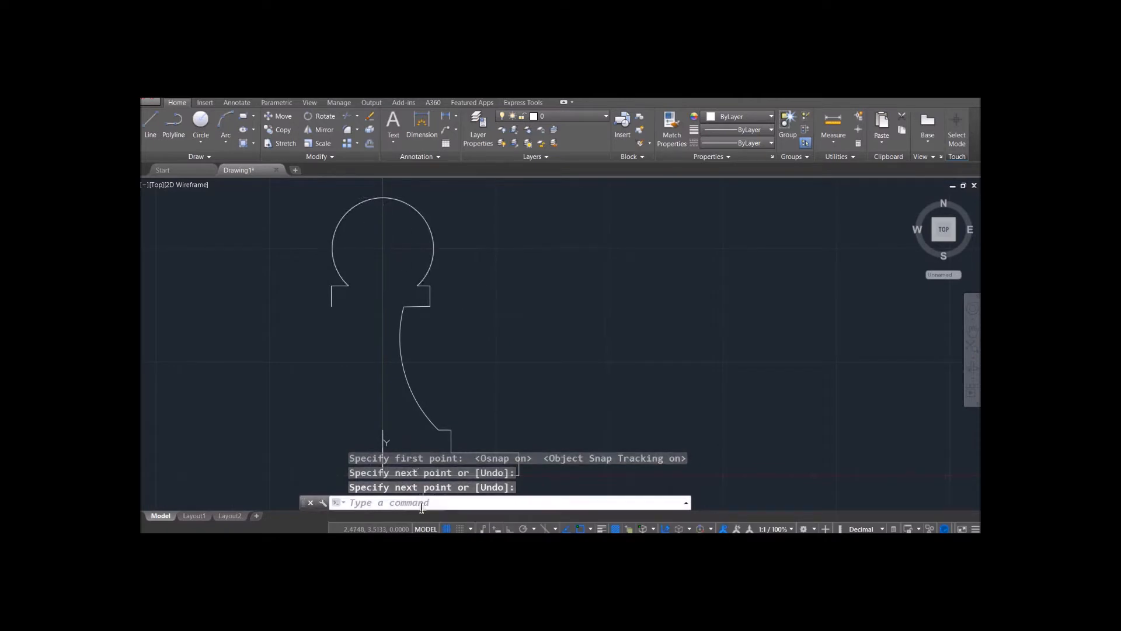
{"action": "key", "text": "Return"}
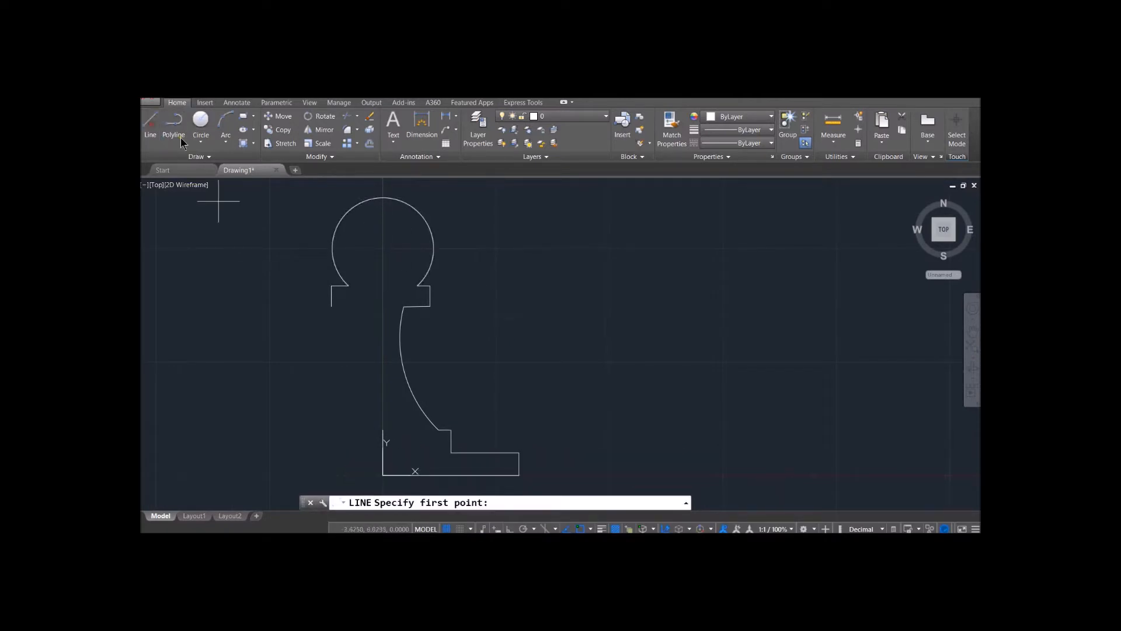
{"action": "left_click", "coordinate": [382, 199]}
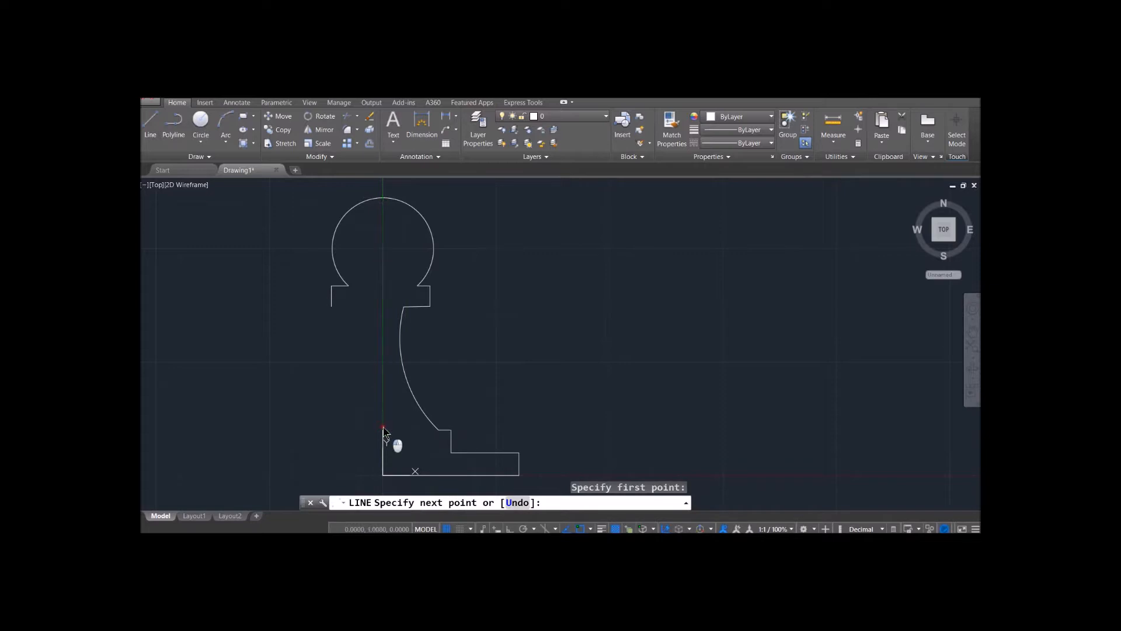
{"action": "left_click", "coordinate": [382, 429]}
{"action": "key", "text": "Return"}
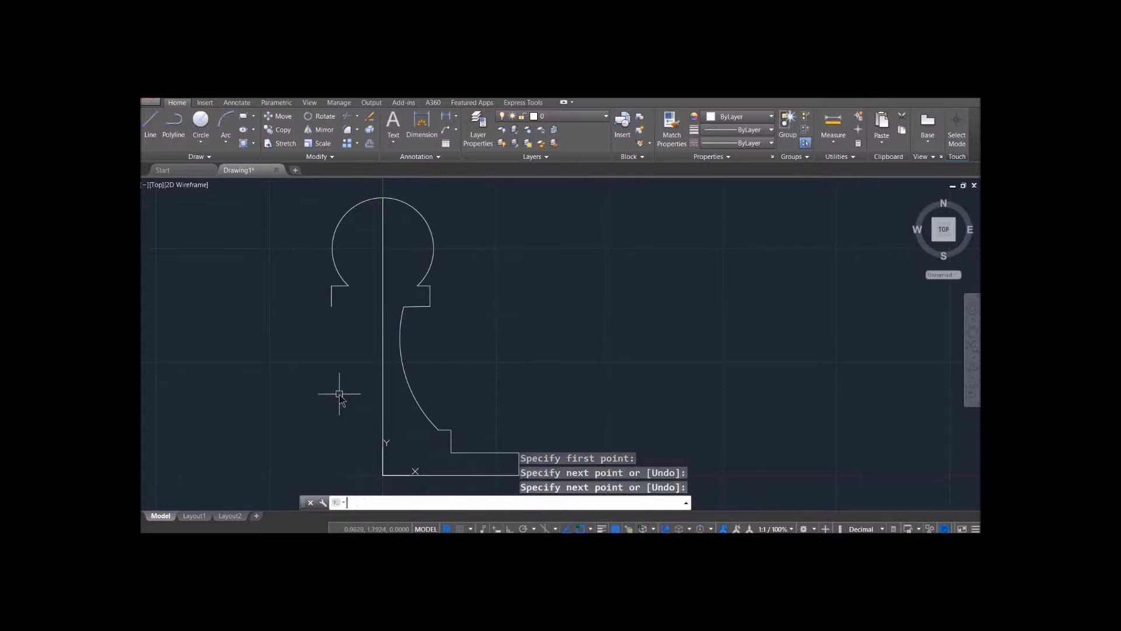
Step: Trim off the circle and collar portions on the negative X side of the axis line and erase the leftover vertical collar edge
{"action": "type", "text": "tr"}
{"action": "key", "text": "Return"}
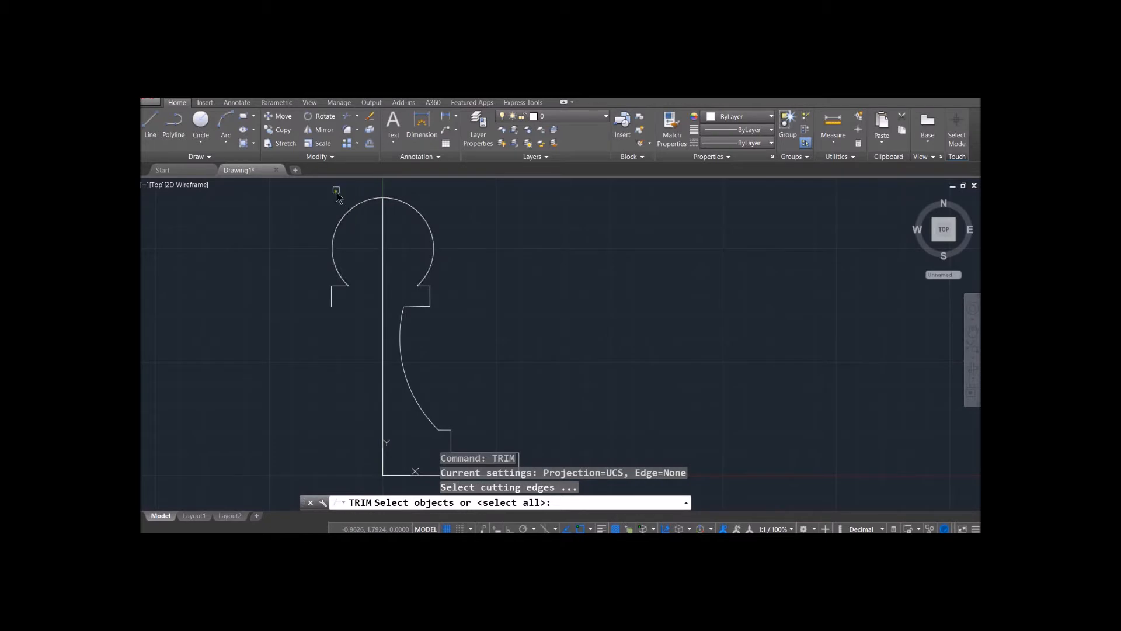
{"action": "key", "text": "Return"}
{"action": "left_click", "coordinate": [352, 209]}
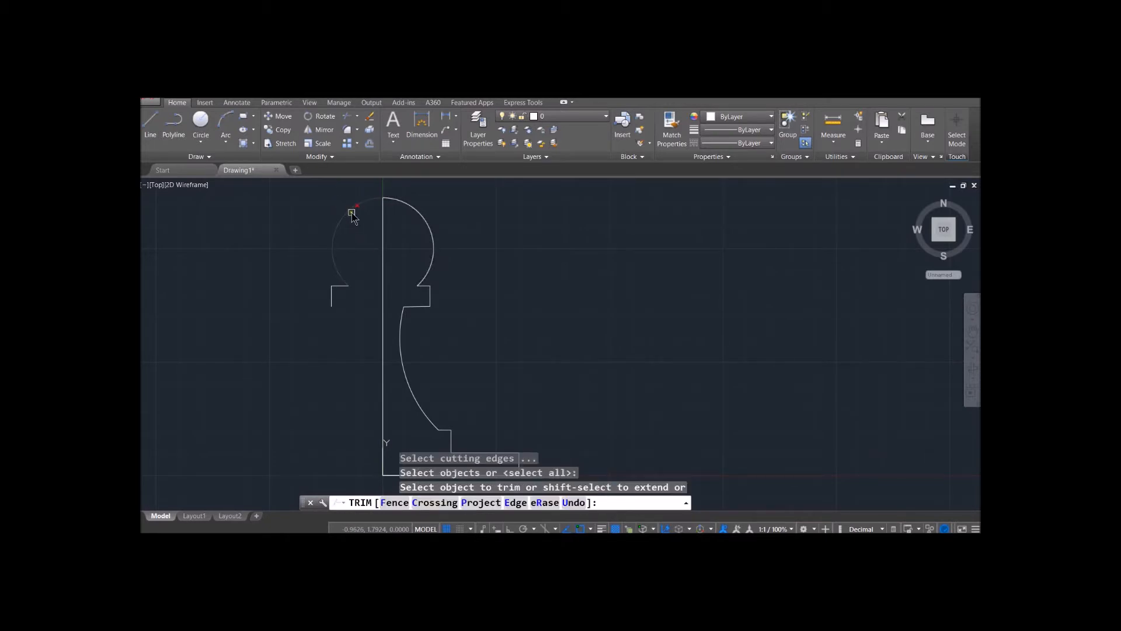
{"action": "left_click", "coordinate": [331, 299]}
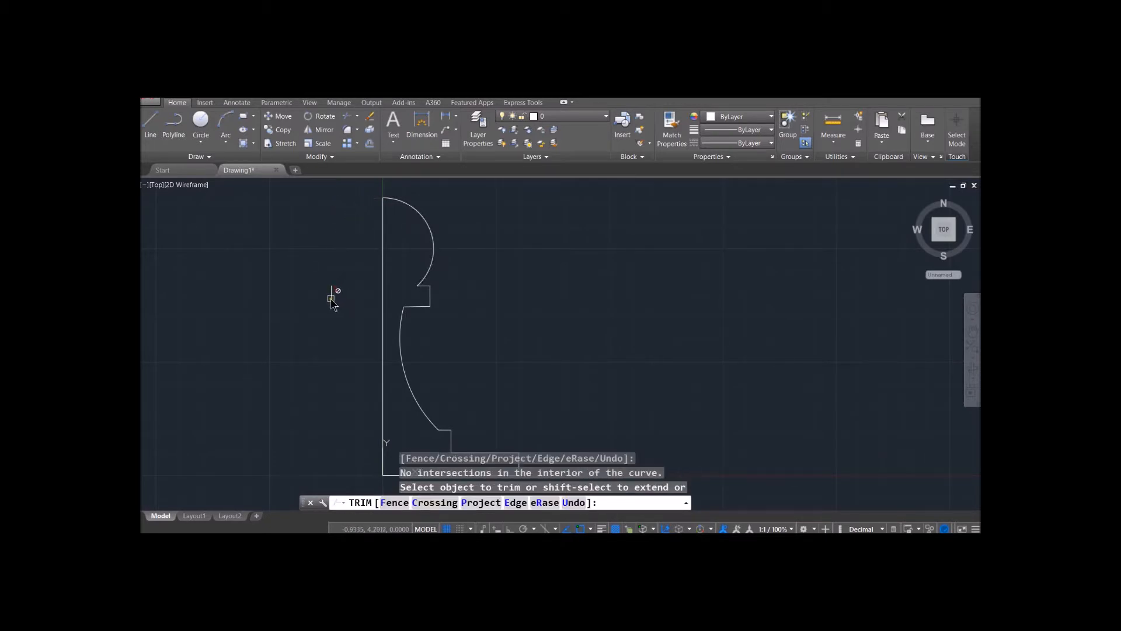
{"action": "key", "text": "Escape"}
{"action": "left_click", "coordinate": [331, 297]}
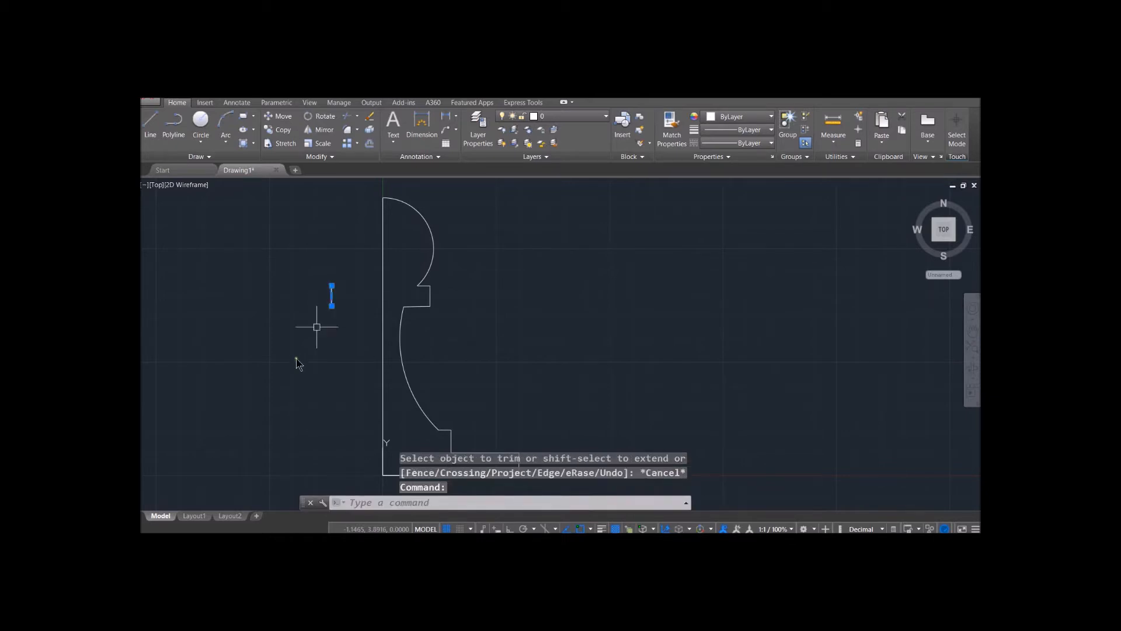
{"action": "key", "text": "Delete"}
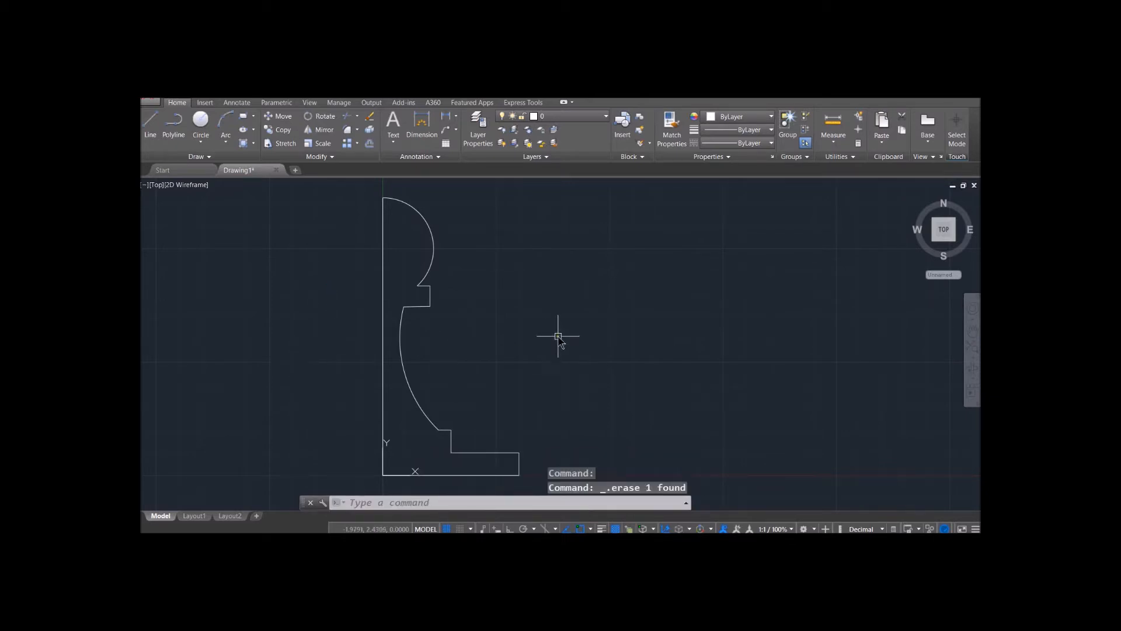
Step: Examine the half profile by selecting the base, the axis line and the arc one at a time to check whether they are separate objects
{"action": "scroll", "coordinate": [548, 363], "scroll_direction": "up", "scroll_amount": 1}
{"action": "scroll", "coordinate": [549, 365], "scroll_direction": "down", "scroll_amount": 3}
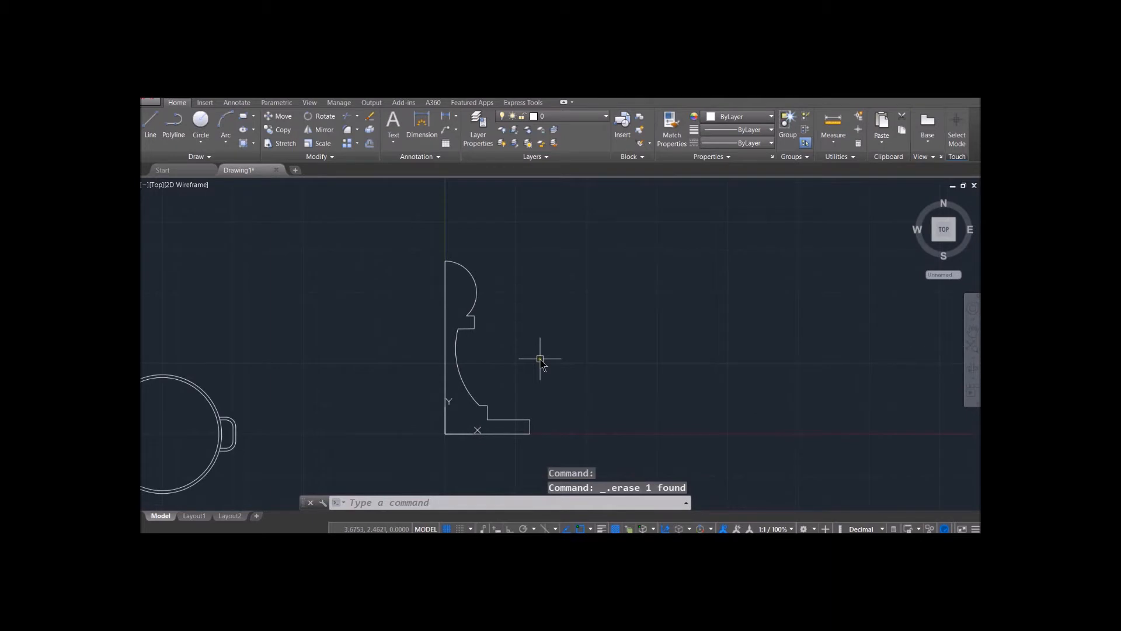
{"action": "scroll", "coordinate": [536, 356], "scroll_direction": "up", "scroll_amount": 2}
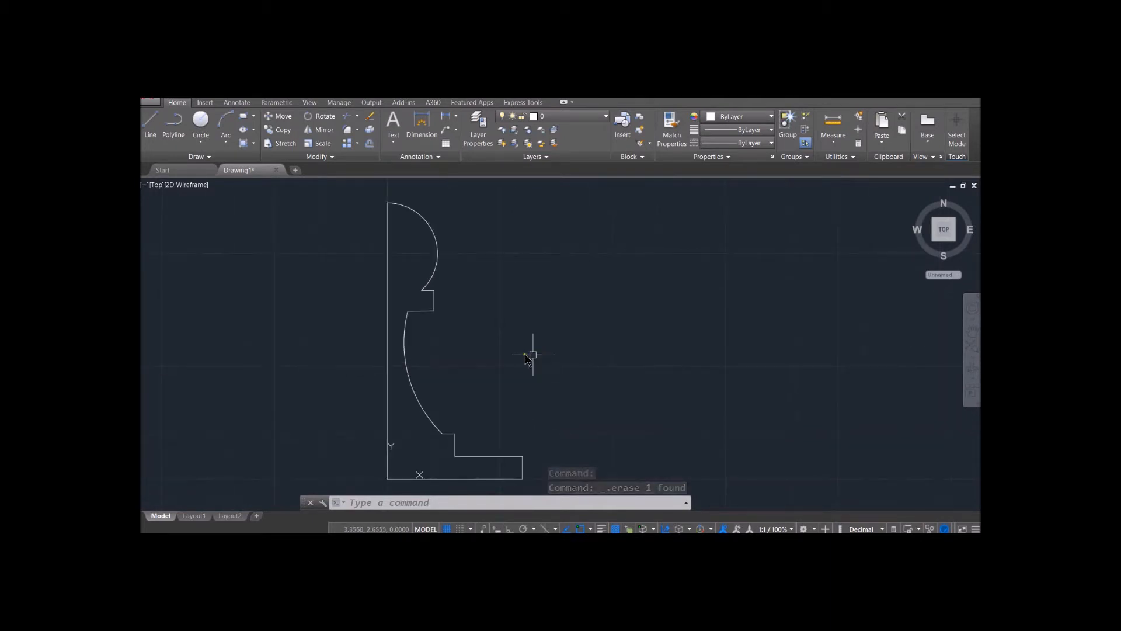
{"action": "key", "text": "Escape"}
{"action": "middle_click_drag", "start_coordinate": [433, 234], "coordinate": [609, 219]}
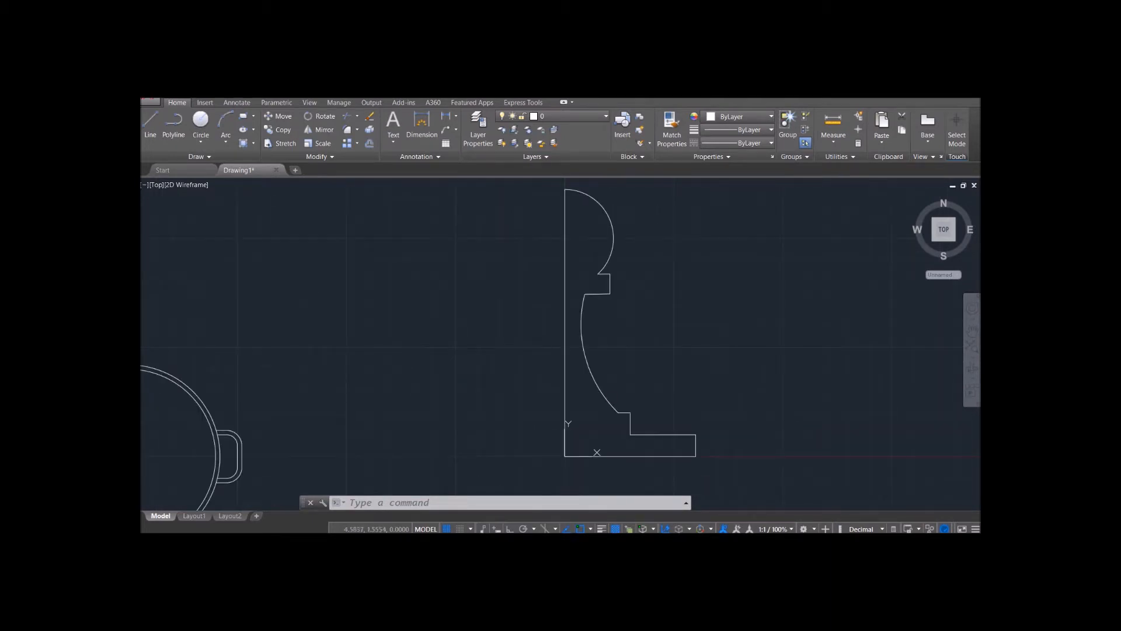
{"action": "left_click", "coordinate": [683, 456]}
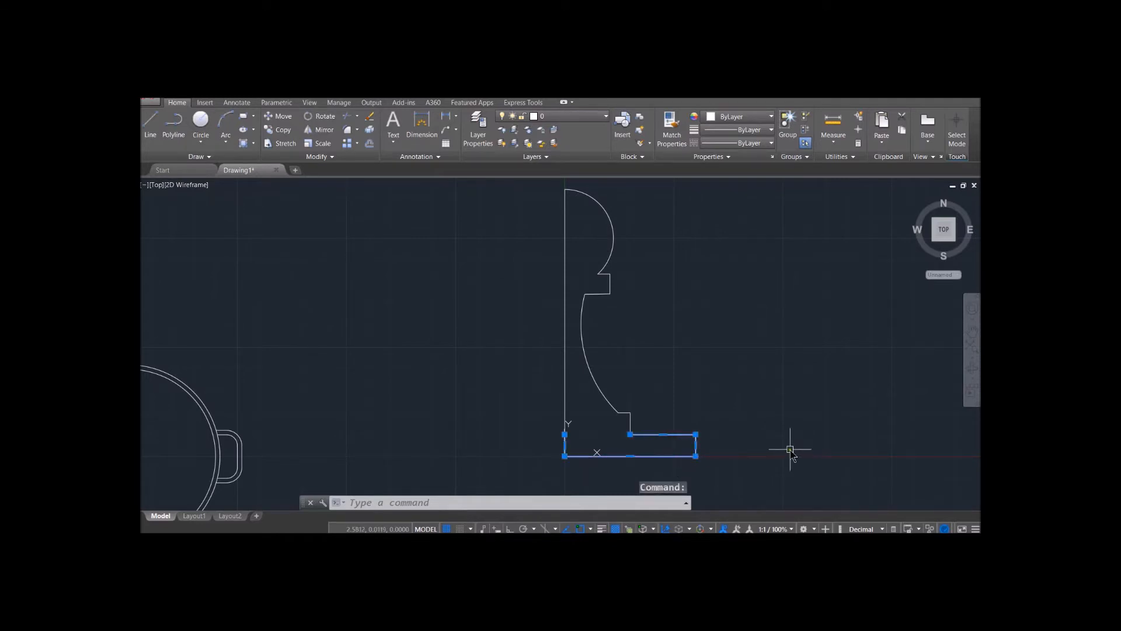
{"action": "key", "text": "Escape"}
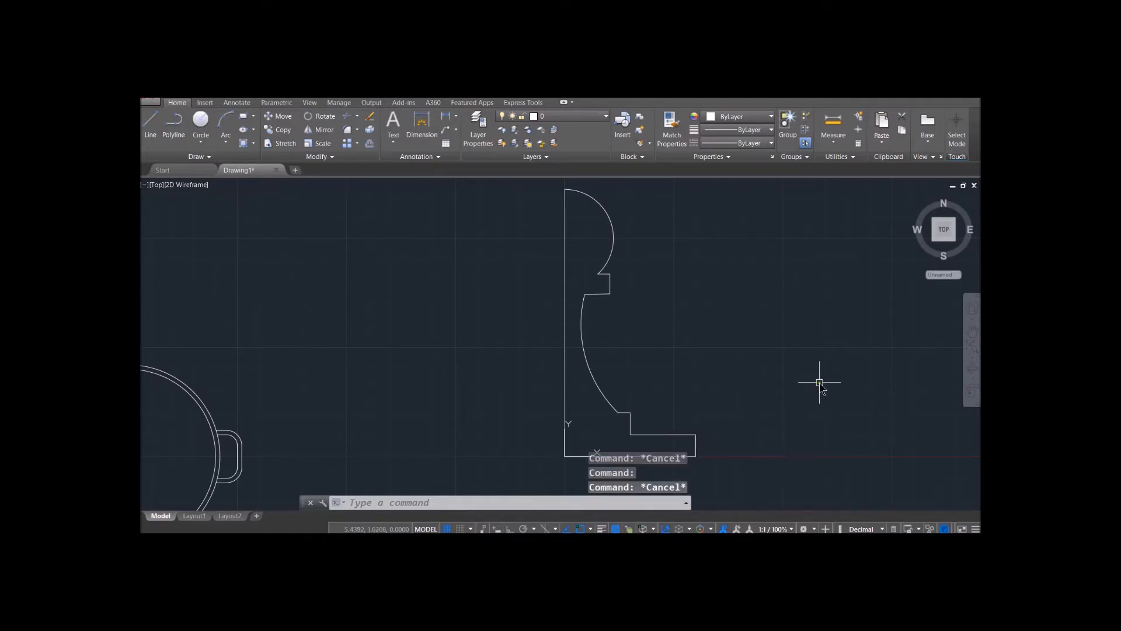
{"action": "left_click", "coordinate": [565, 293]}
{"action": "key", "text": "Escape"}
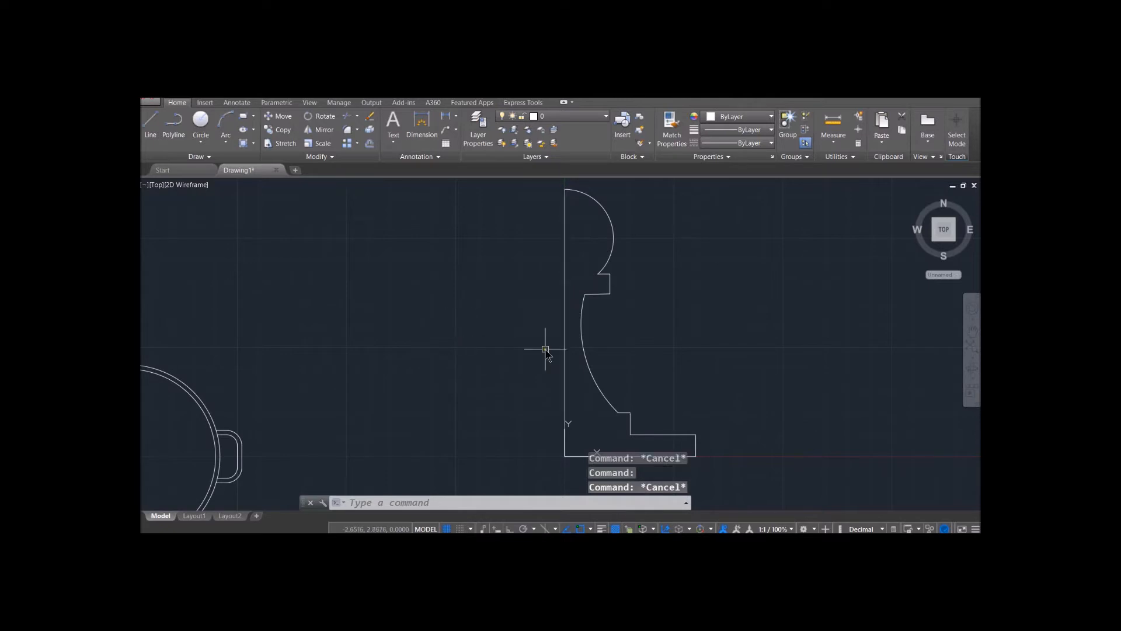
{"action": "left_click", "coordinate": [586, 366]}
{"action": "key", "text": "Escape"}
Step: Join the base outline with the short vertical edge above it on the Y axis
{"action": "left_click", "coordinate": [426, 502]}
{"action": "scroll", "coordinate": [528, 445], "scroll_direction": "up", "scroll_amount": 2}
{"action": "mouse_move", "coordinate": [523, 430]}
{"action": "middle_mouse_down"}
{"action": "mouse_move", "coordinate": [438, 395]}
{"action": "mouse_move", "coordinate": [390, 411]}
{"action": "middle_mouse_up"}
{"action": "left_click", "coordinate": [434, 501]}
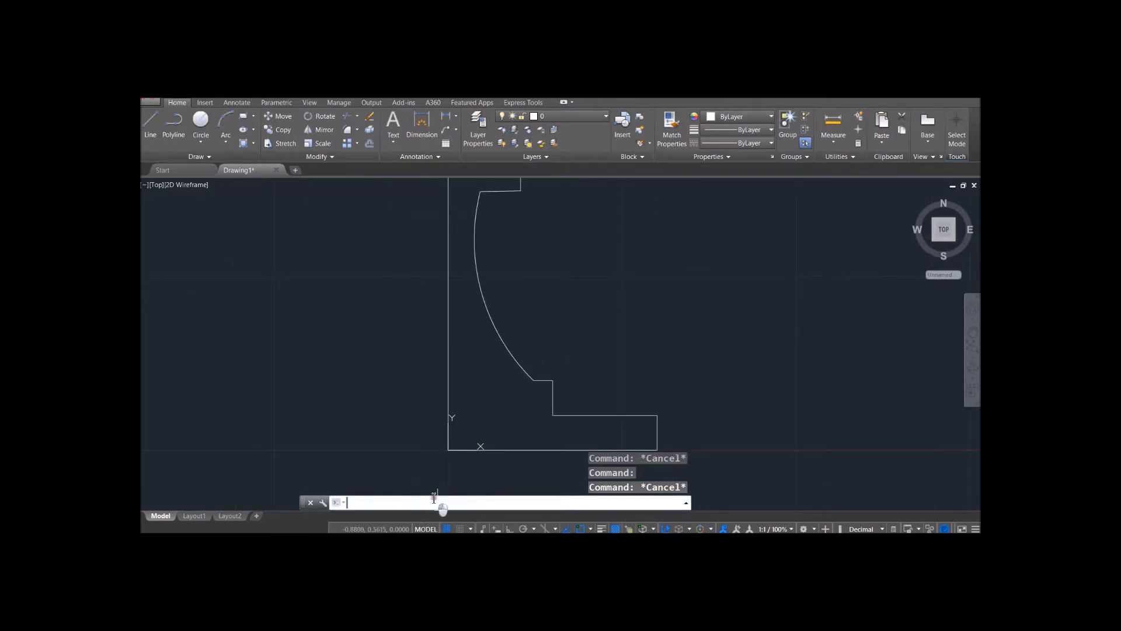
{"action": "type", "text": "Join"}
{"action": "key", "text": "Return"}
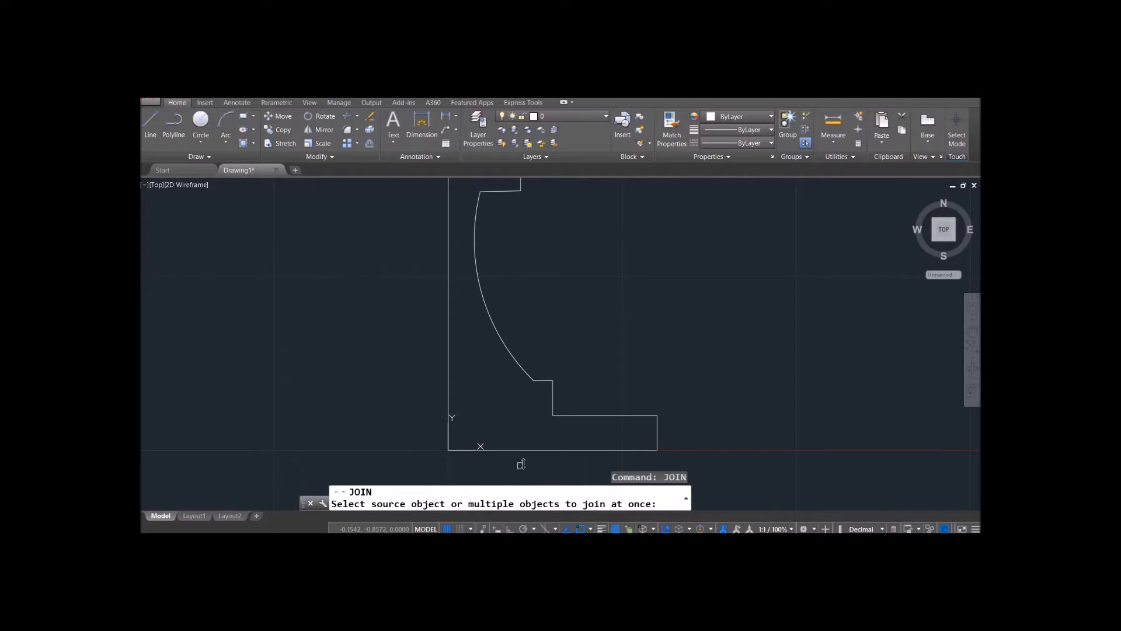
{"action": "left_click", "coordinate": [533, 450]}
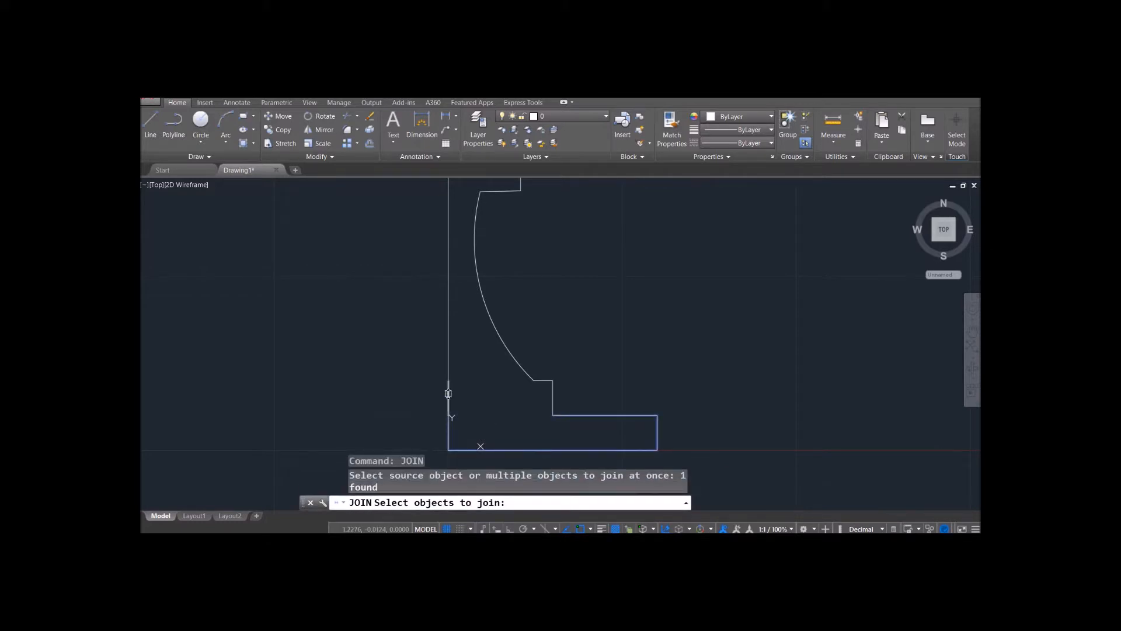
{"action": "left_click", "coordinate": [448, 393]}
{"action": "key", "text": "Return"}
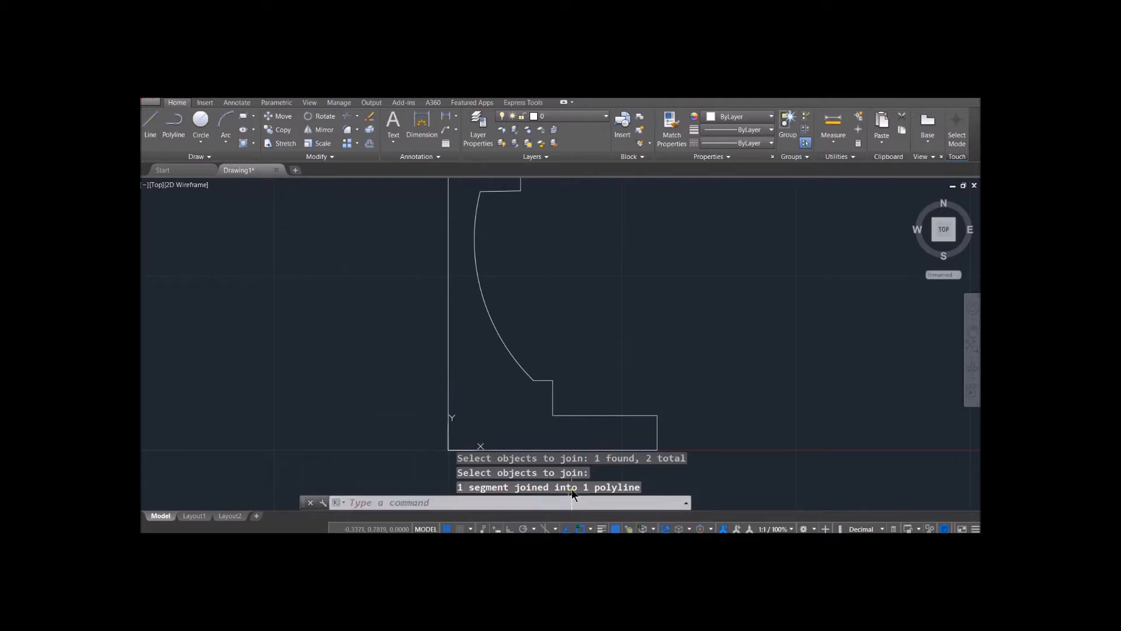
Step: Join the long vertical axis line to the base polyline
{"action": "key", "text": "Return"}
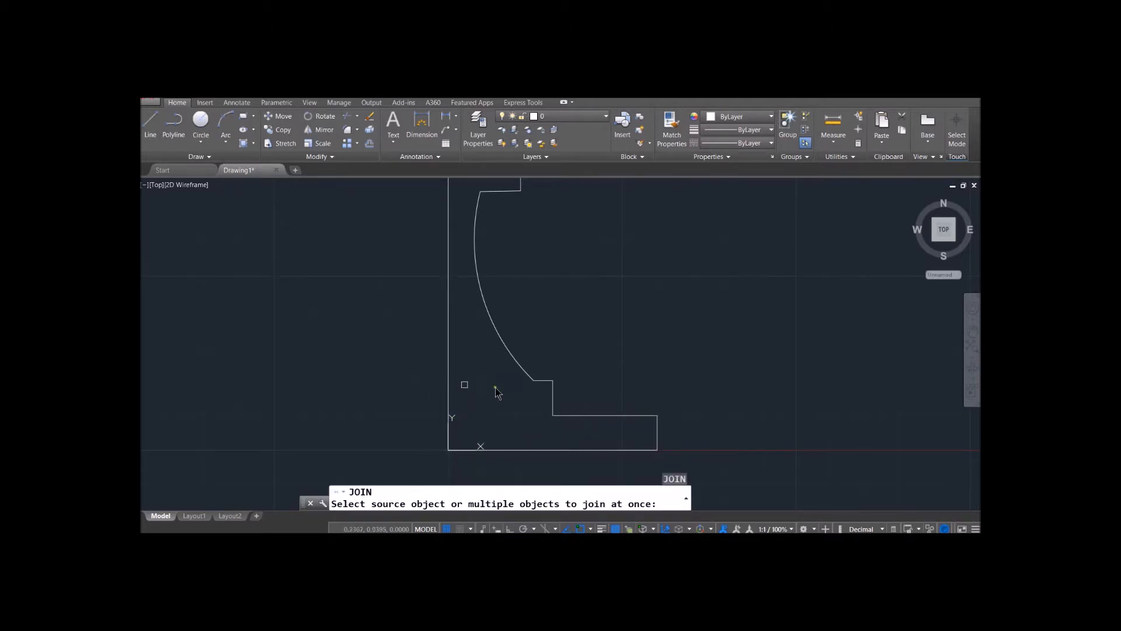
{"action": "left_click", "coordinate": [447, 399]}
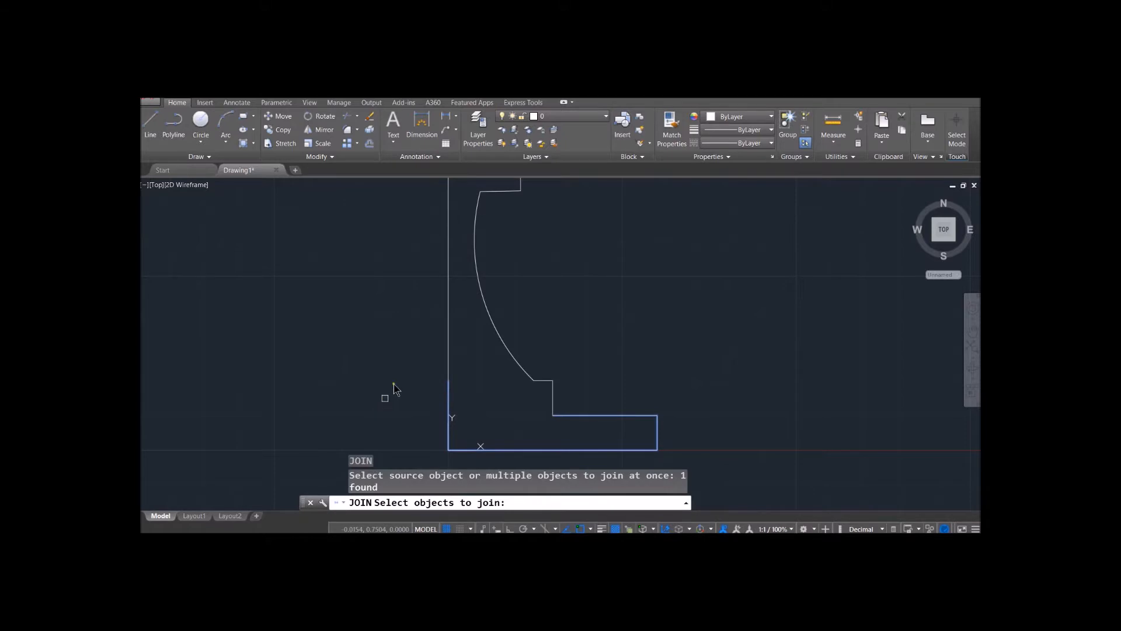
{"action": "left_click", "coordinate": [448, 350]}
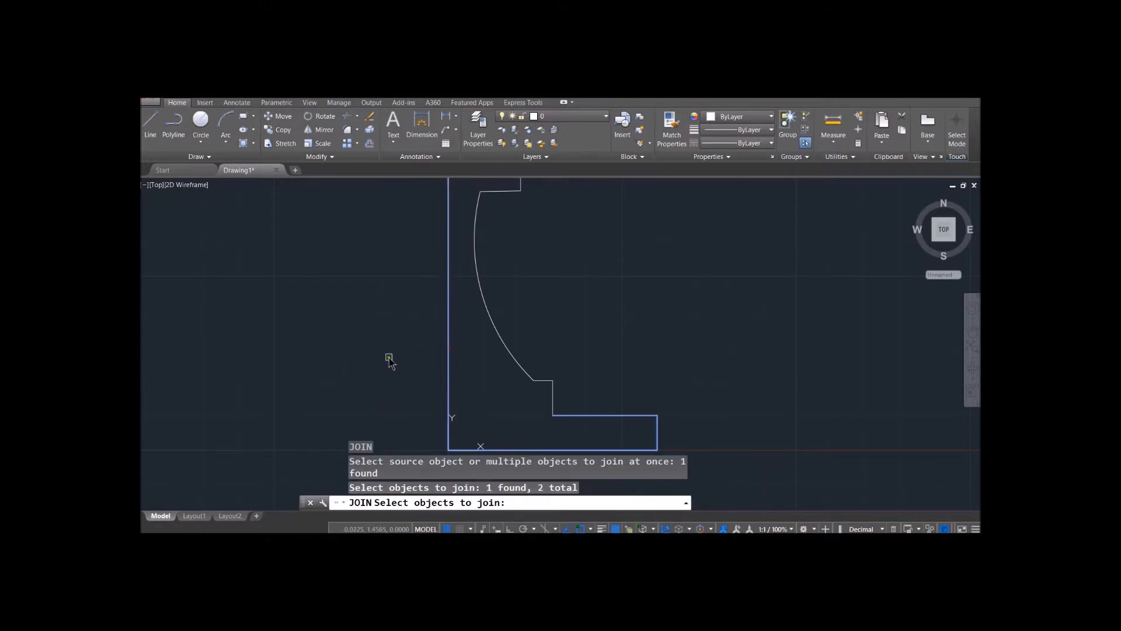
{"action": "key", "text": "Return"}
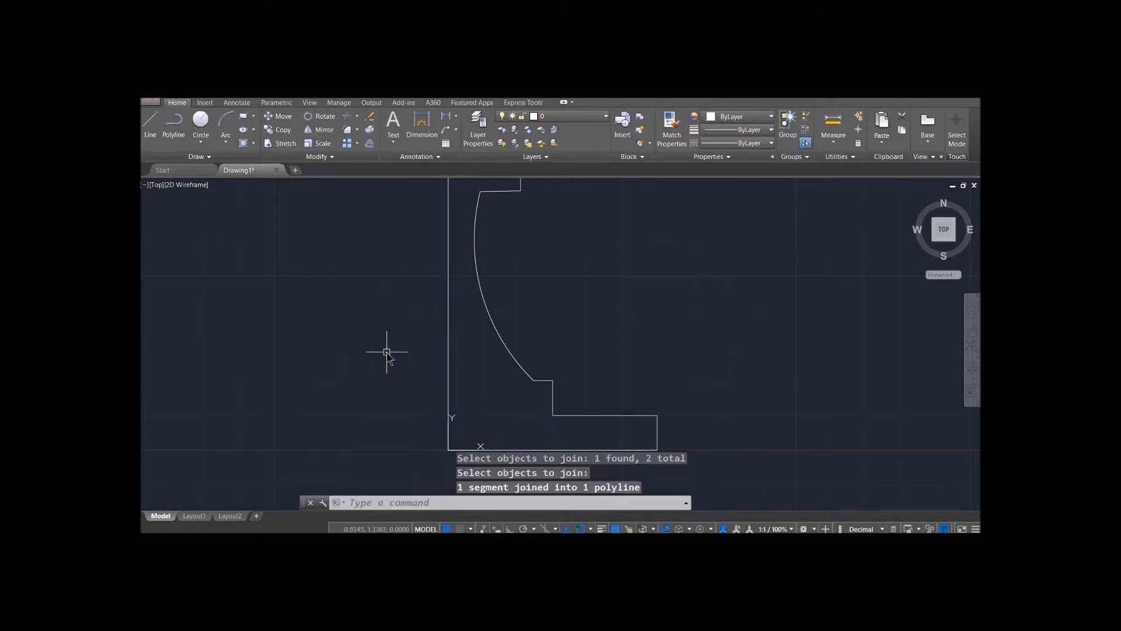
Step: Join the upper base rectangle's remaining stepped edges to the base polyline
{"action": "left_click", "coordinate": [448, 336]}
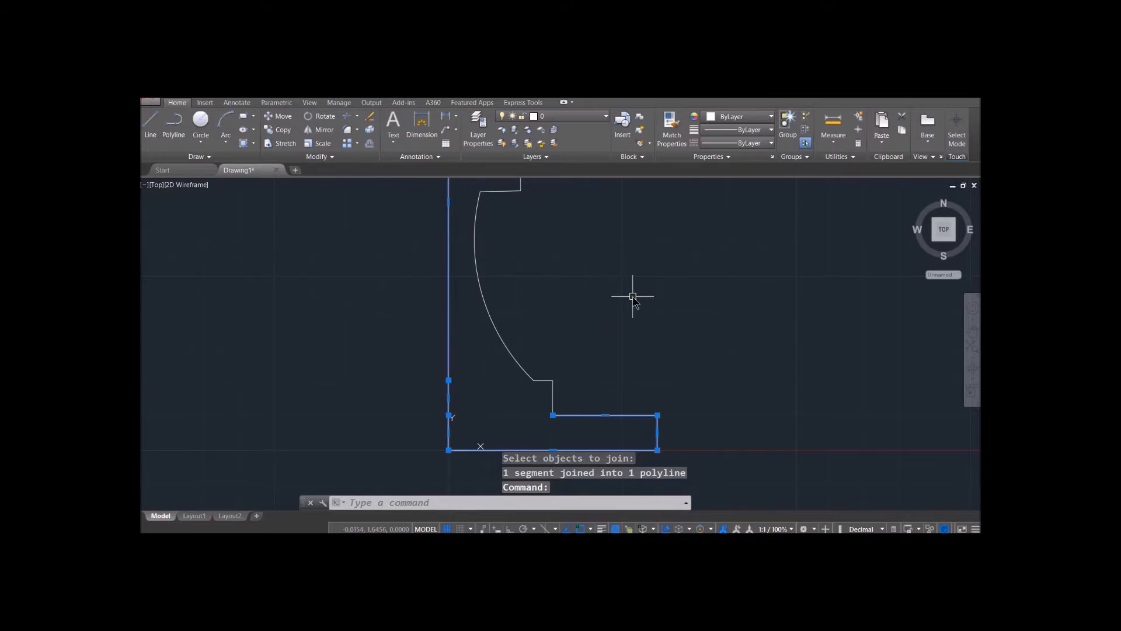
{"action": "key", "text": "space"}
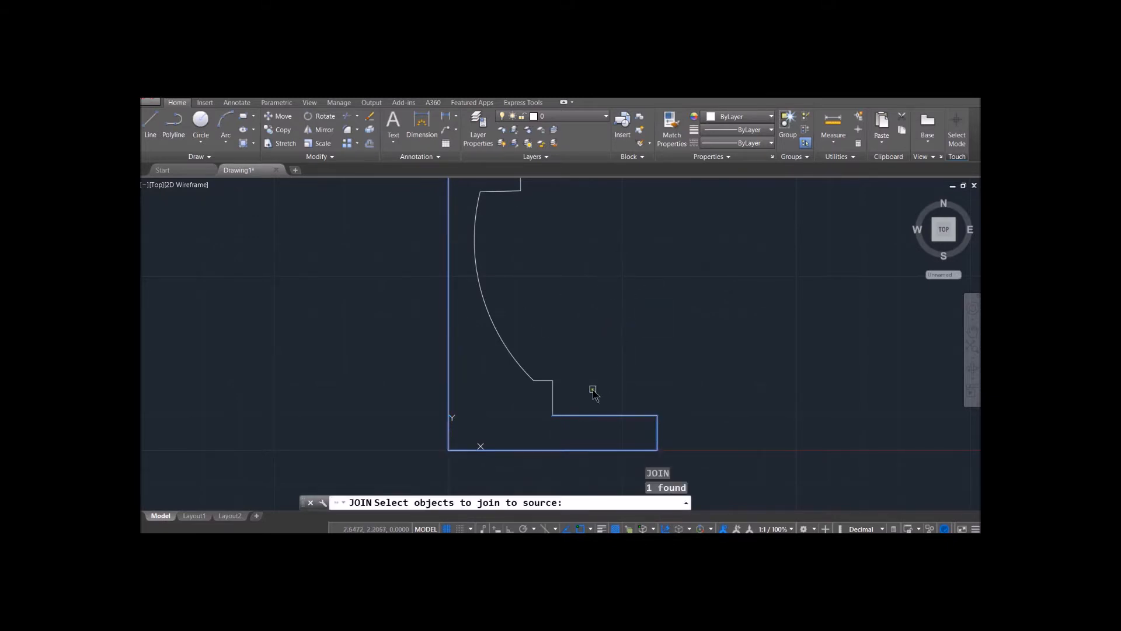
{"action": "left_click", "coordinate": [552, 394]}
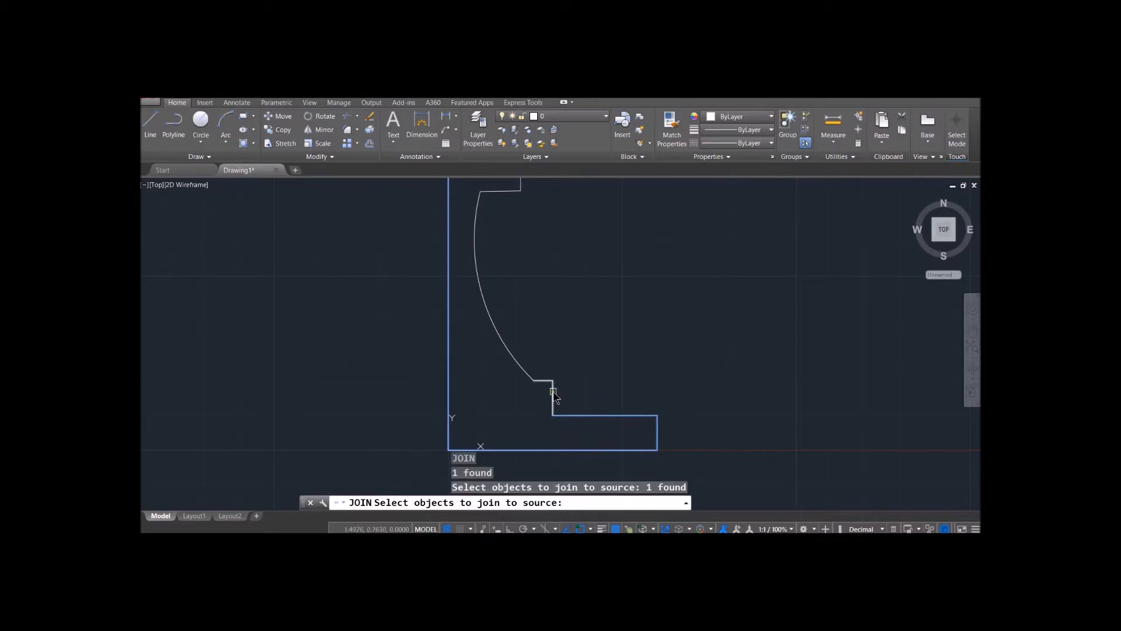
{"action": "left_click", "coordinate": [553, 392]}
{"action": "key", "text": "space"}
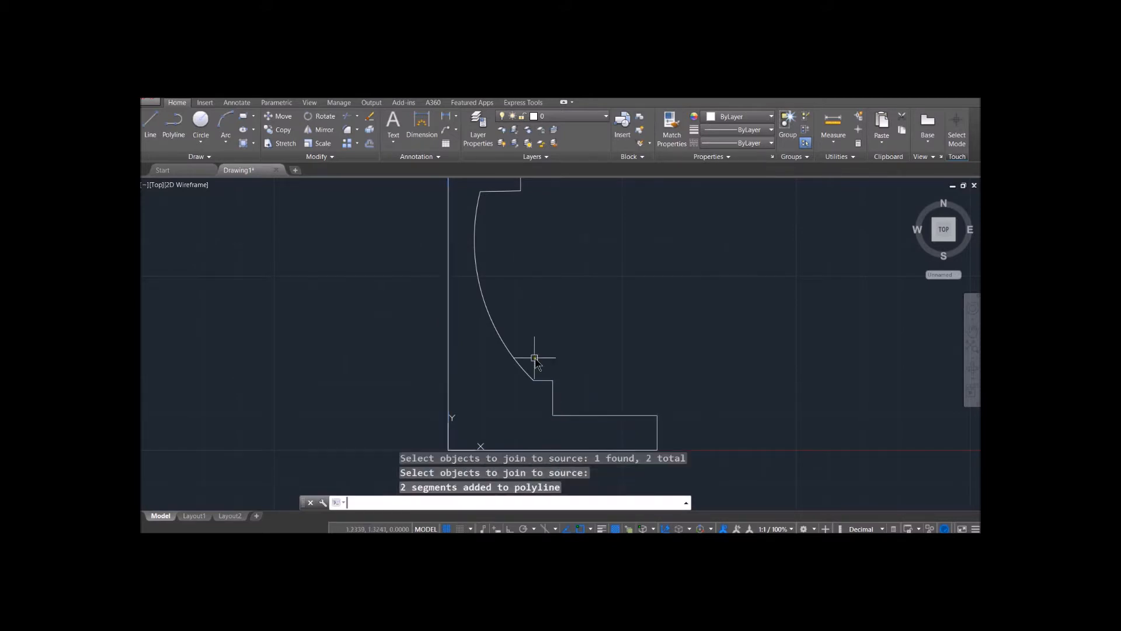
Step: Join the long lower arc of the pawn's body to the base polyline
{"action": "key", "text": "space"}
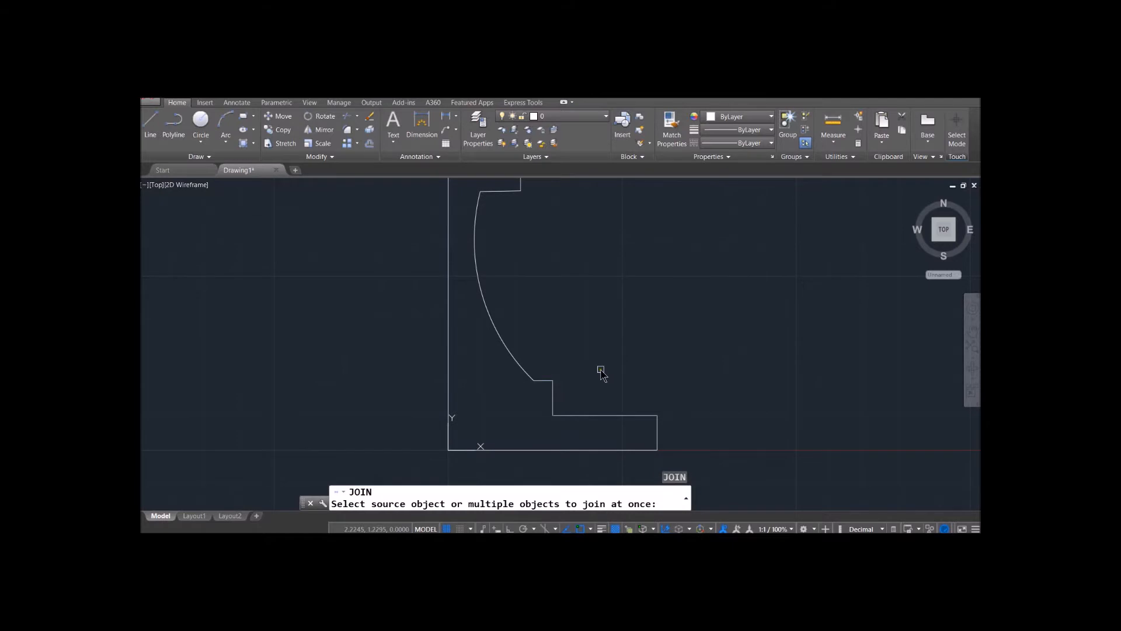
{"action": "left_click", "coordinate": [552, 390]}
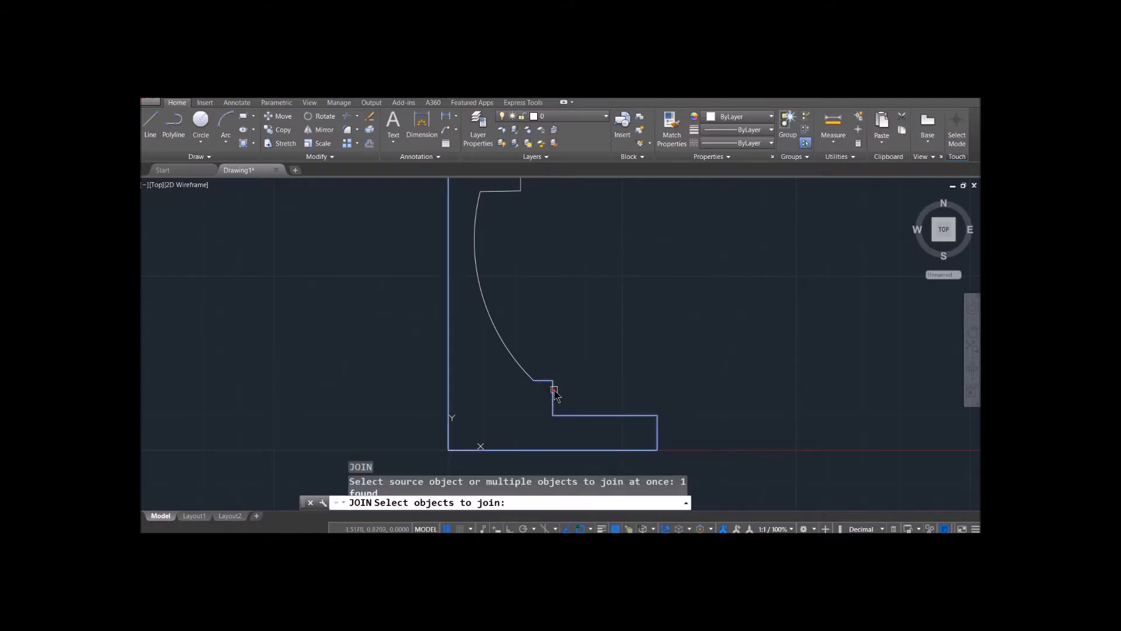
{"action": "left_click", "coordinate": [523, 368]}
{"action": "key", "text": "space"}
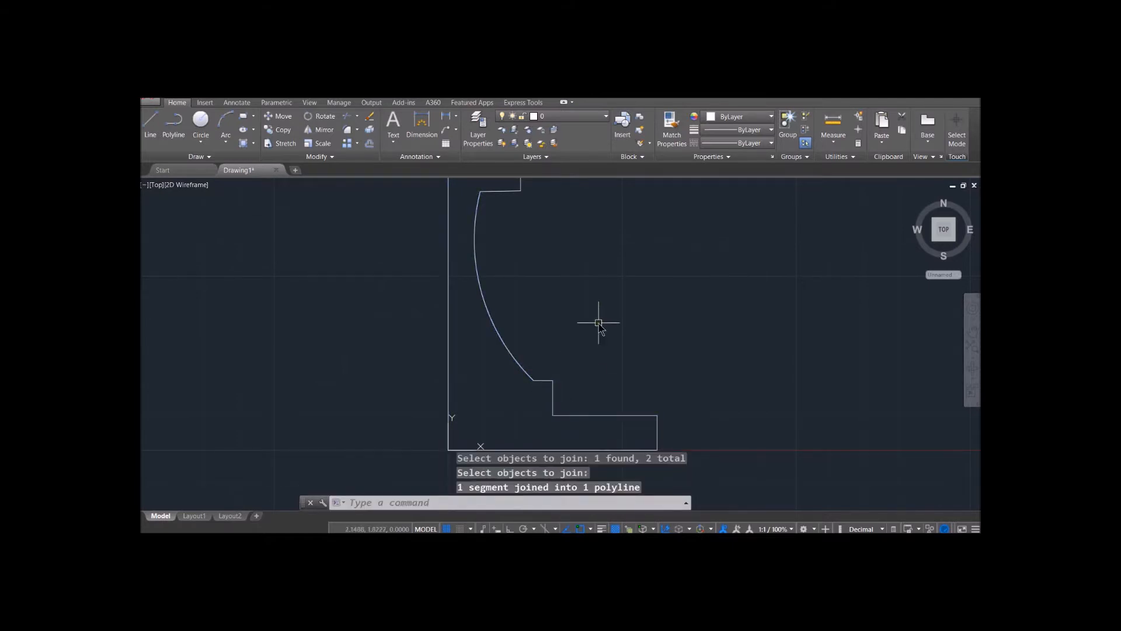
Step: Join the collar's lower horizontal line to the profile polyline at the upper end of the body arc
{"action": "middle_click_drag", "start_coordinate": [575, 226], "coordinate": [568, 350]}
{"action": "key", "text": "space"}
{"action": "left_click", "coordinate": [487, 341]}
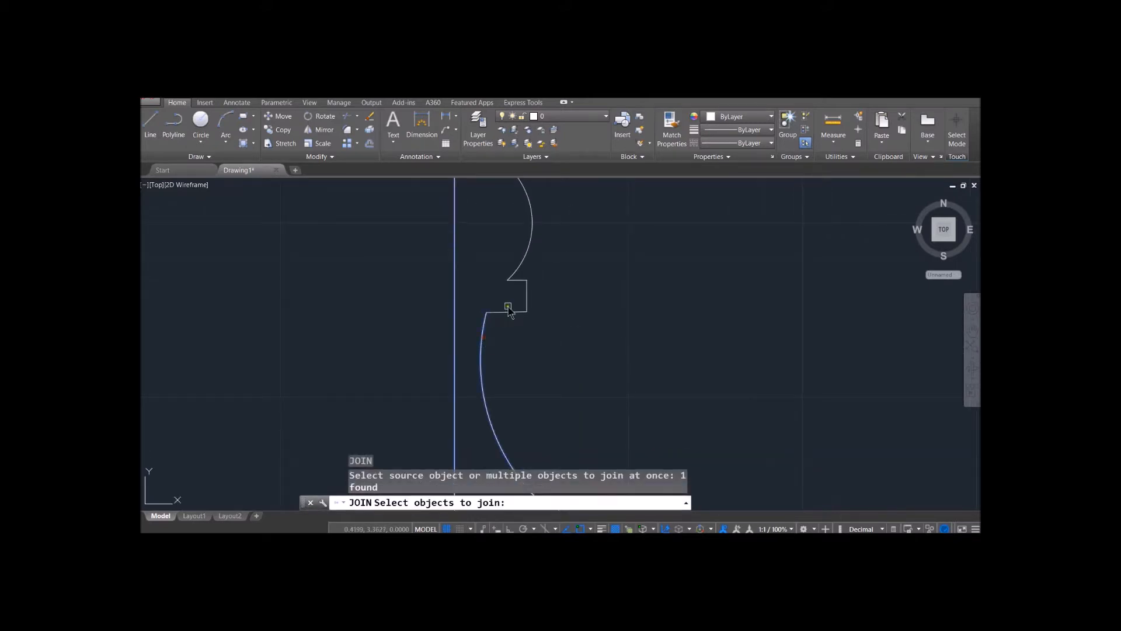
{"action": "left_click", "coordinate": [517, 312]}
{"action": "key", "text": "space"}
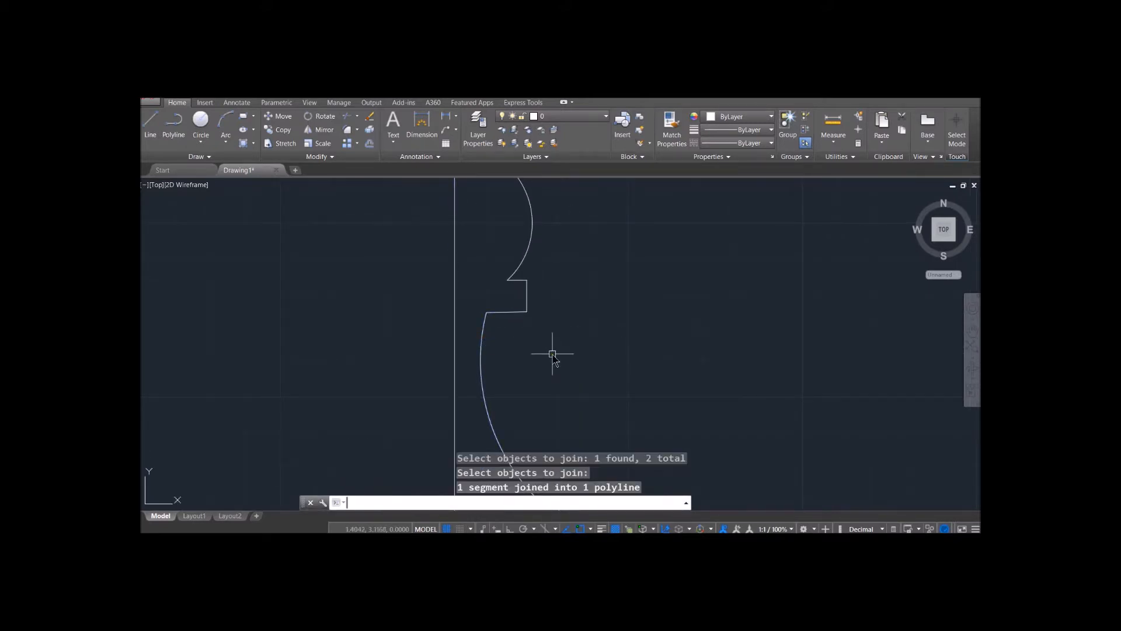
Step: Join the collar's vertical and upper edges to the profile polyline
{"action": "key", "text": "space"}
{"action": "left_click", "coordinate": [517, 312]}
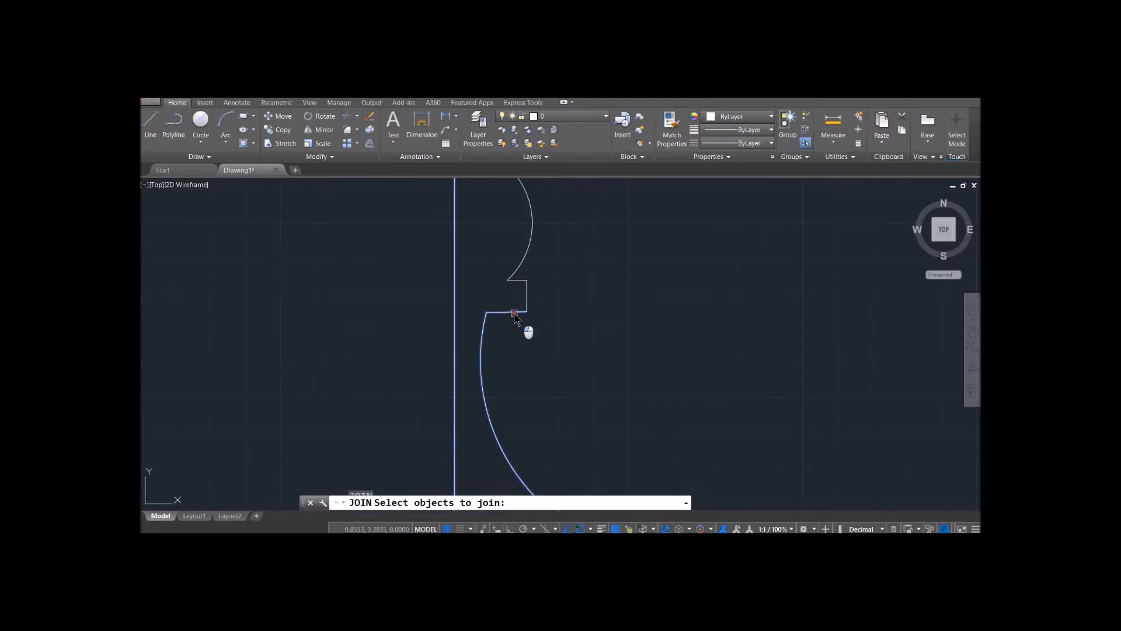
{"action": "left_click", "coordinate": [528, 299]}
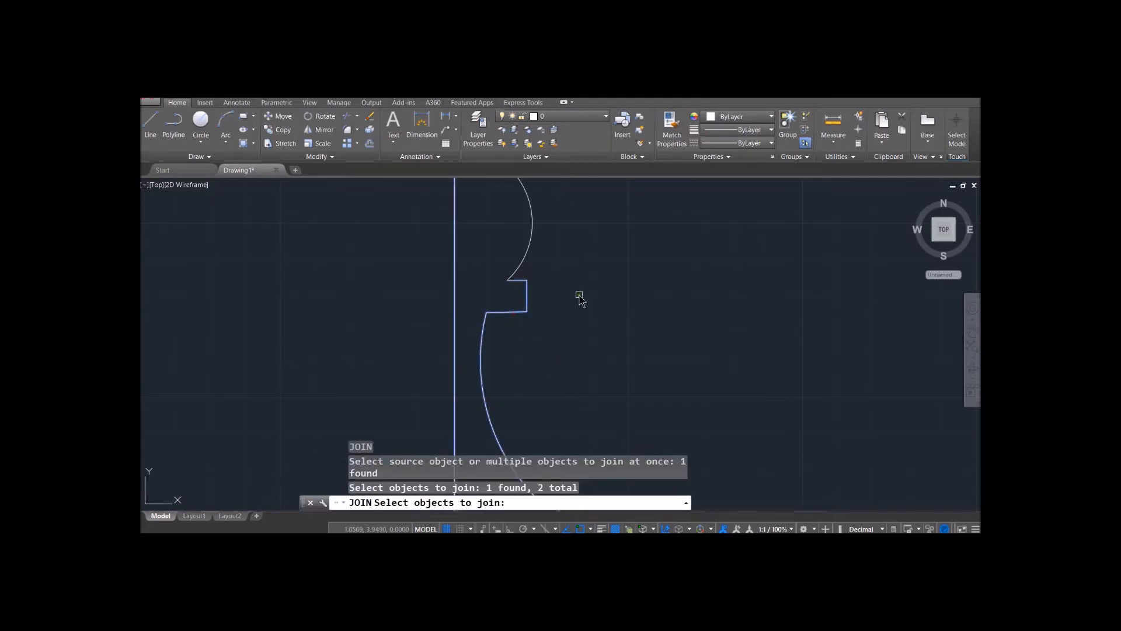
{"action": "key", "text": "space"}
Step: Join the pawn's head arc to the profile polyline at the collar
{"action": "key", "text": "Return"}
{"action": "left_click", "coordinate": [527, 296]}
{"action": "left_click", "coordinate": [528, 257]}
{"action": "key", "text": "Return"}
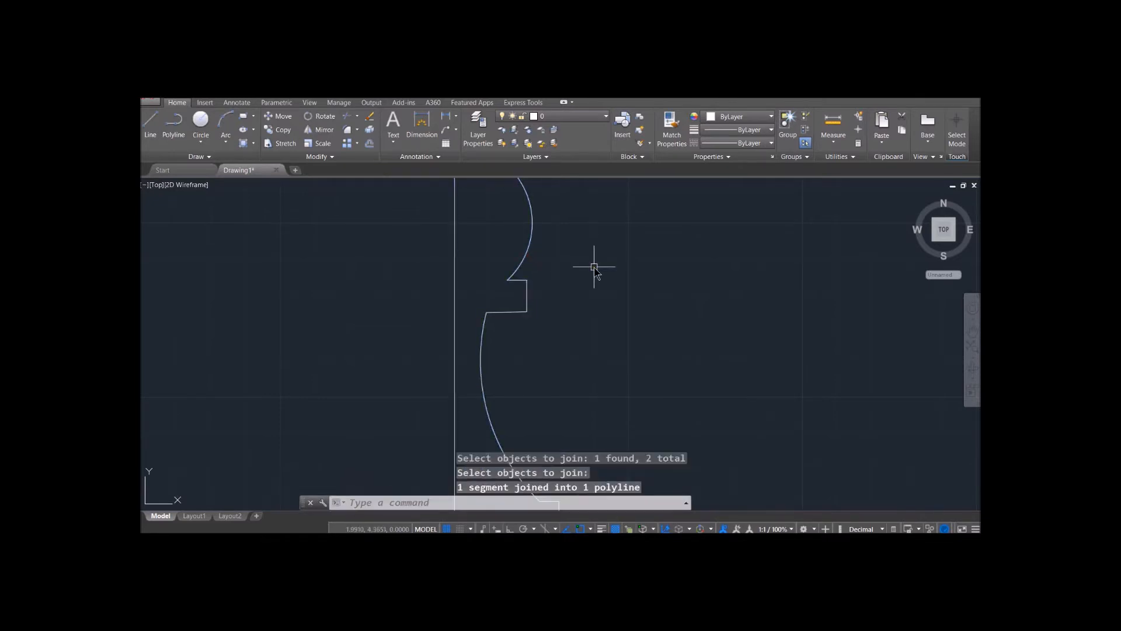
Step: Check that the whole half-pawn profile is a single polyline by selecting it, and clear the selection
{"action": "scroll", "coordinate": [594, 268], "scroll_direction": "down", "scroll_amount": 2}
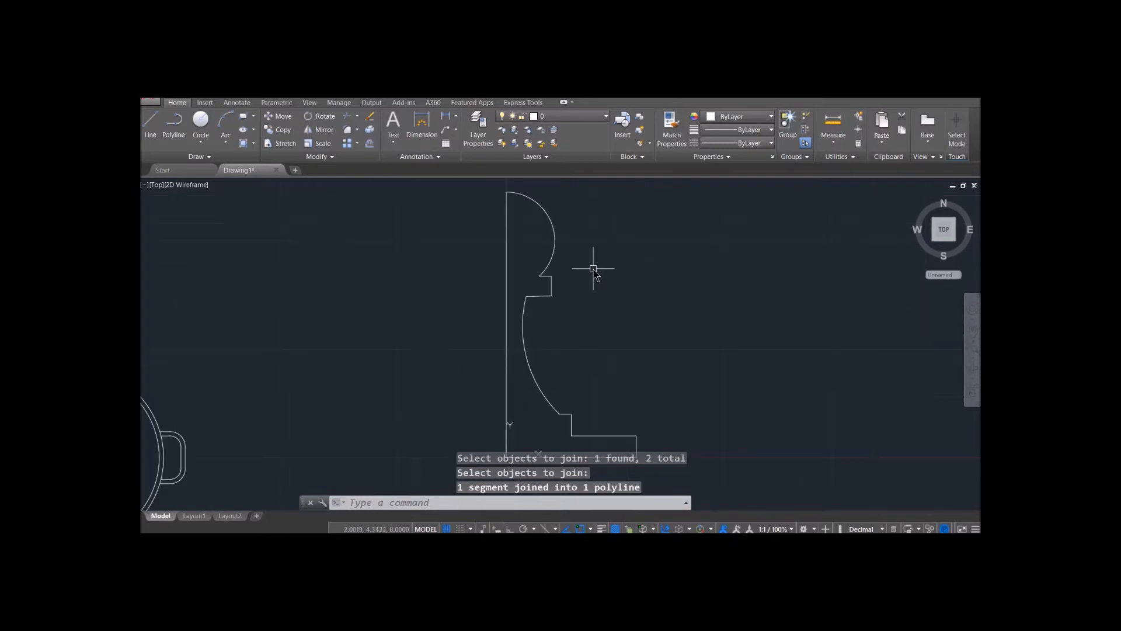
{"action": "left_click", "coordinate": [548, 250]}
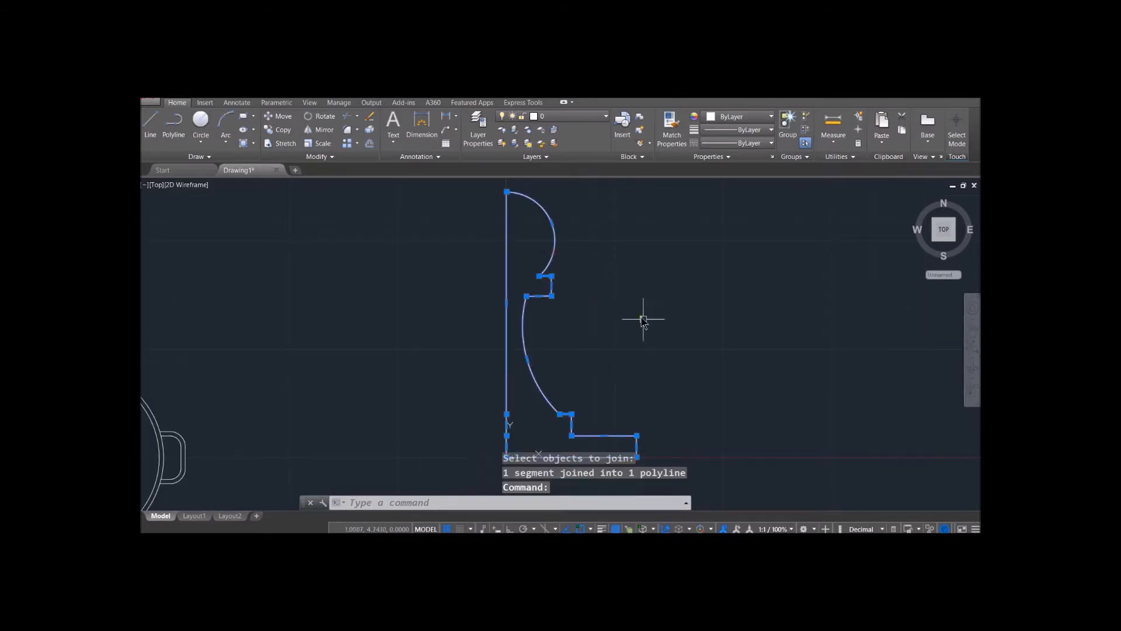
{"action": "mouse_move", "coordinate": [718, 356]}
{"action": "middle_mouse_down"}
{"action": "mouse_move", "coordinate": [593, 353]}
{"action": "mouse_move", "coordinate": [550, 370]}
{"action": "middle_mouse_up"}
{"action": "scroll", "coordinate": [493, 341], "scroll_direction": "up", "scroll_amount": 2}
{"action": "scroll", "coordinate": [494, 342], "scroll_direction": "down", "scroll_amount": 2}
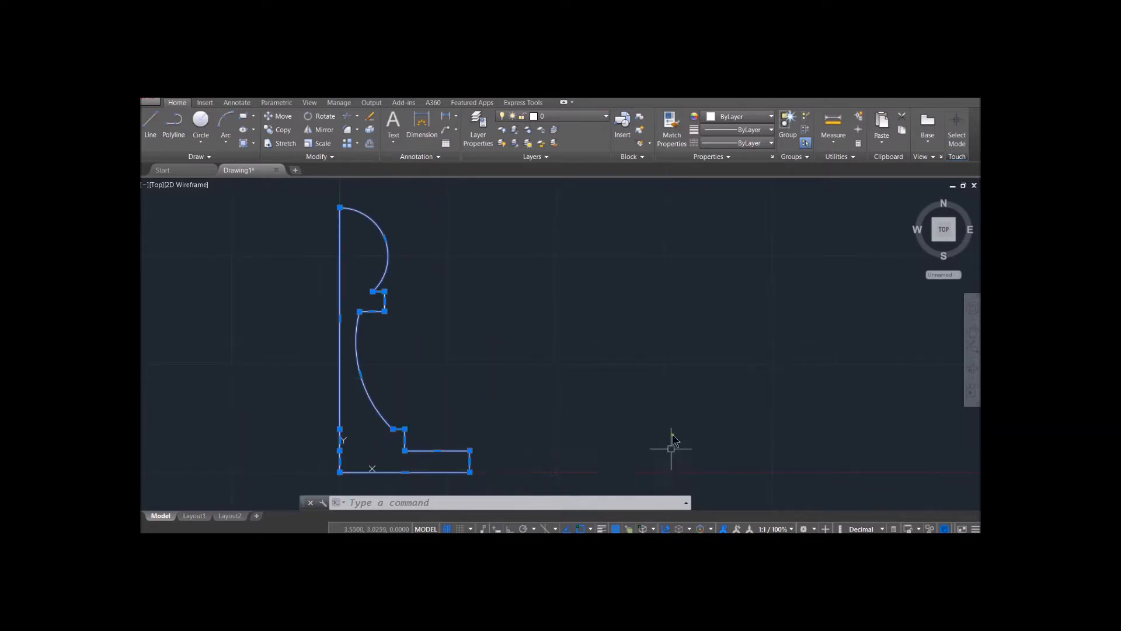
{"action": "key", "text": "Escape"}
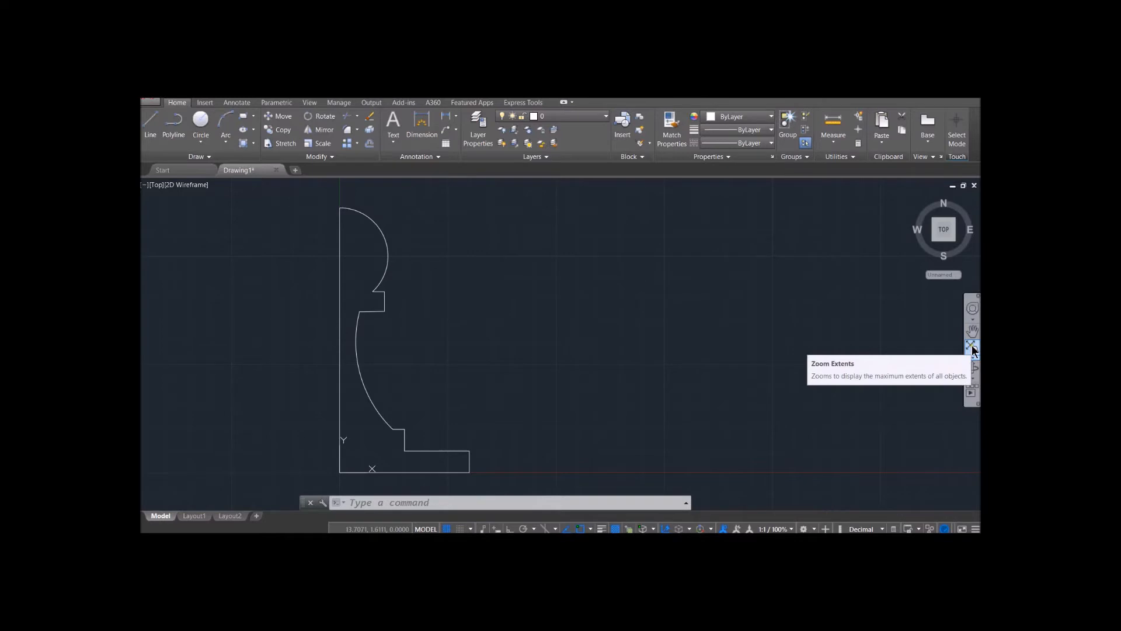
Step: Set the UCS origin at 10,0 with Ortho turned on, pointing the X axis horizontally away from the pawn profile and the Y axis upward
{"action": "left_click", "coordinate": [972, 347]}
{"action": "scroll", "coordinate": [784, 360], "scroll_direction": "up", "scroll_amount": 3}
{"action": "scroll", "coordinate": [784, 360], "scroll_direction": "down", "scroll_amount": 4}
{"action": "mouse_move", "coordinate": [733, 347]}
{"action": "middle_mouse_down"}
{"action": "mouse_move", "coordinate": [695, 327]}
{"action": "mouse_move", "coordinate": [509, 282]}
{"action": "middle_mouse_up"}
{"action": "left_click", "coordinate": [424, 505]}
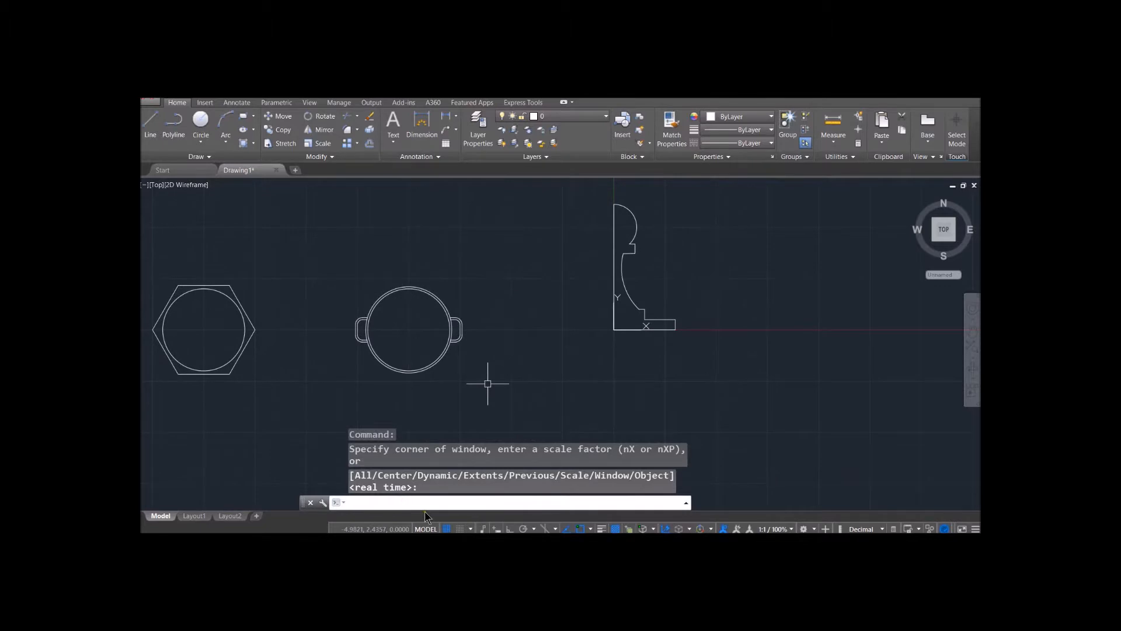
{"action": "type", "text": "UCS"}
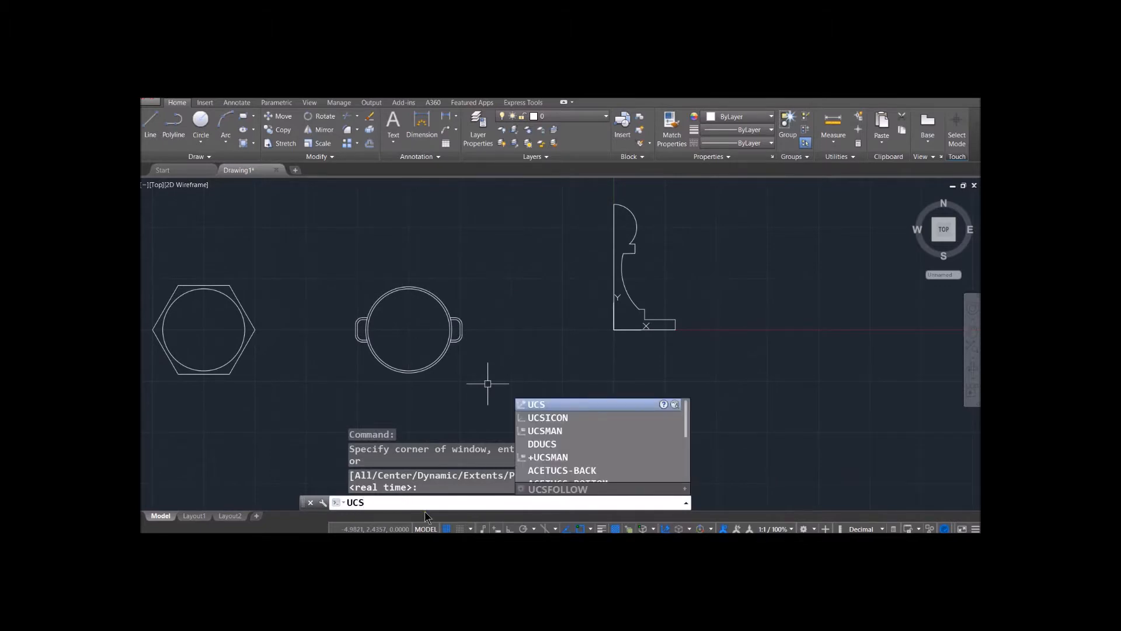
{"action": "key", "text": "Return"}
{"action": "type", "text": "10,0"}
{"action": "key", "text": "Return"}
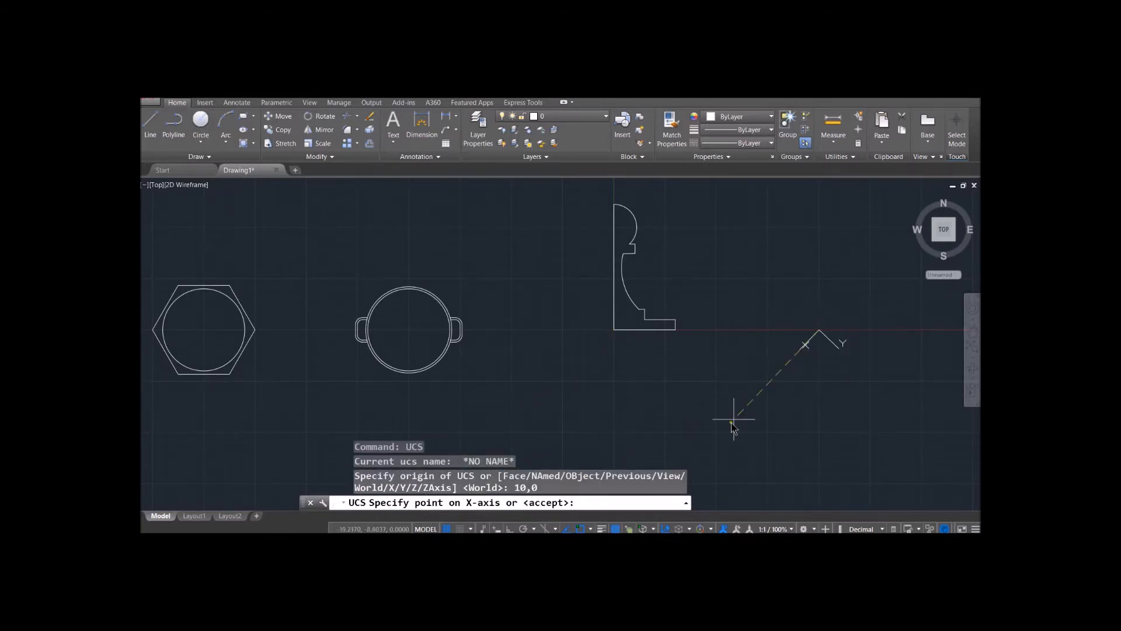
{"action": "left_click", "coordinate": [508, 528]}
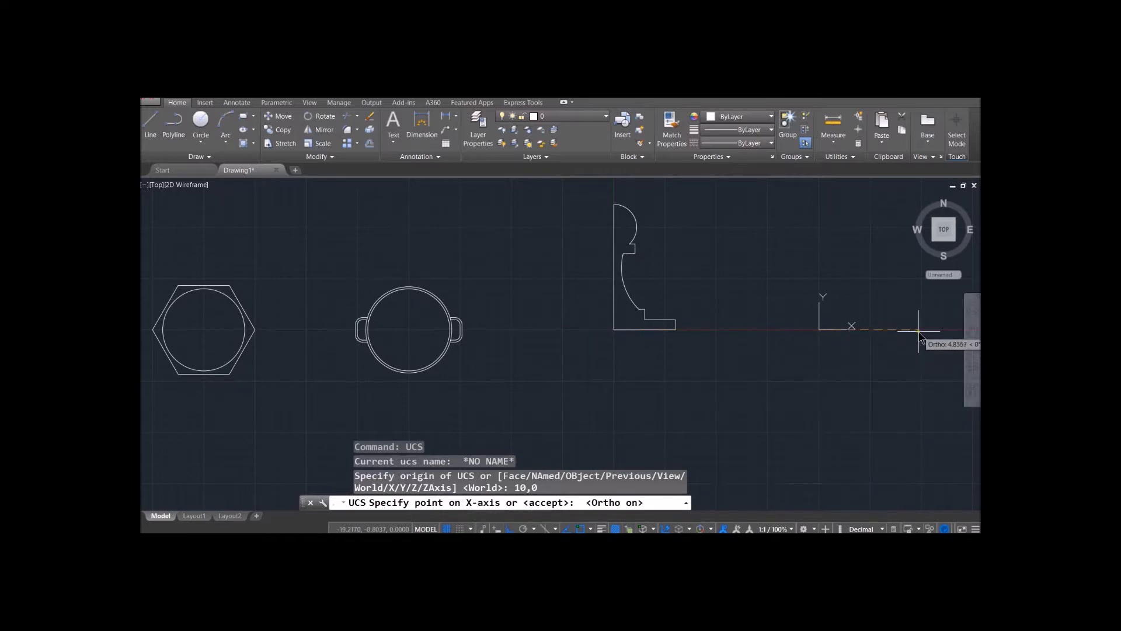
{"action": "left_click", "coordinate": [919, 330]}
{"action": "left_click", "coordinate": [832, 254]}
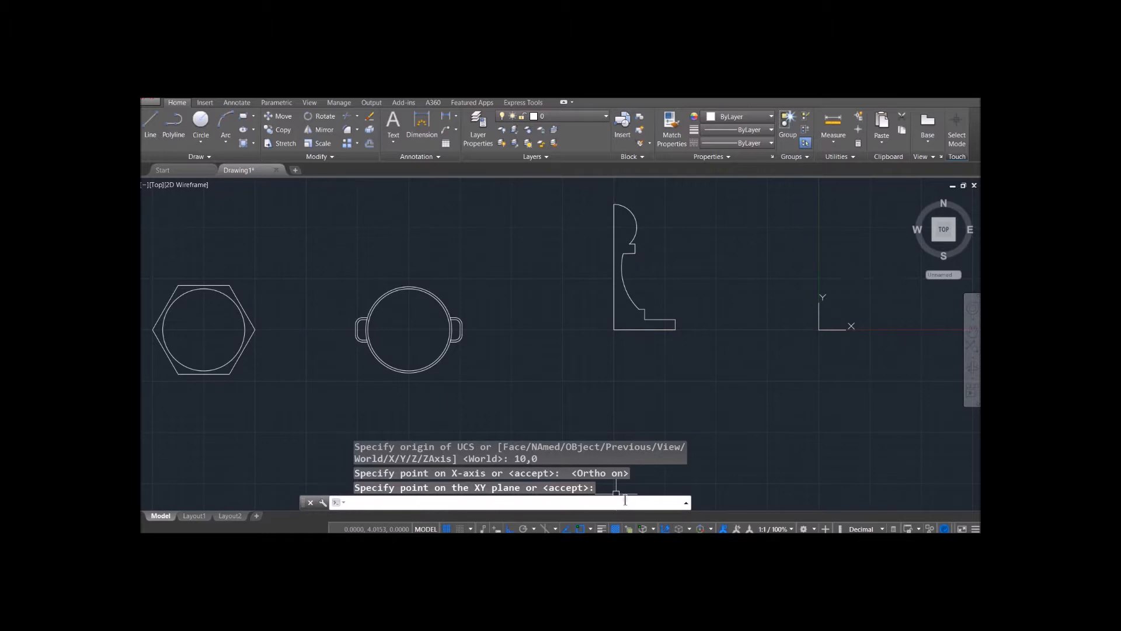
Step: Draw a circle of radius 2 centred on the new UCS origin at 0,0
{"action": "scroll", "coordinate": [844, 403], "scroll_direction": "up", "scroll_amount": 5}
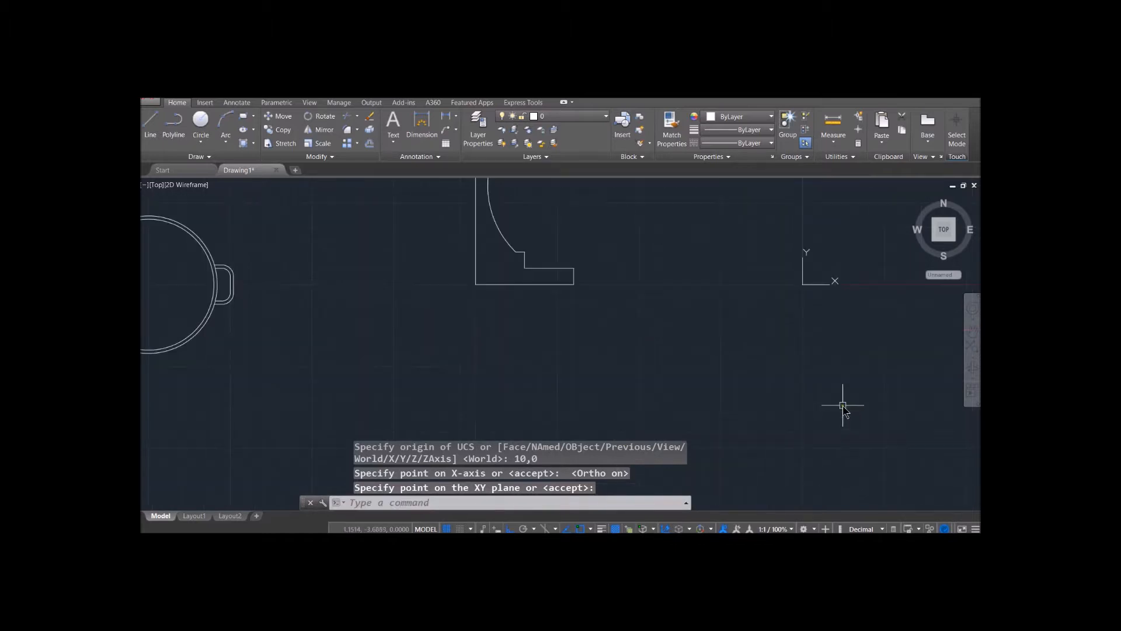
{"action": "mouse_move", "coordinate": [843, 400]}
{"action": "middle_mouse_down"}
{"action": "mouse_move", "coordinate": [785, 358]}
{"action": "mouse_move", "coordinate": [598, 472]}
{"action": "middle_mouse_up"}
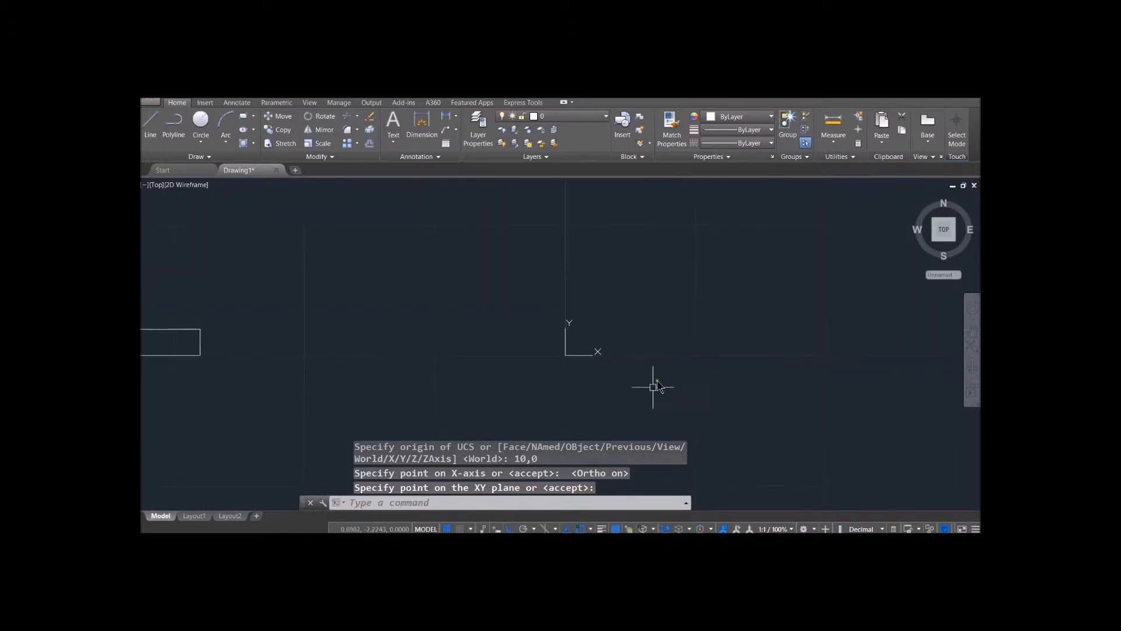
{"action": "mouse_move", "coordinate": [735, 342]}
{"action": "middle_mouse_down"}
{"action": "mouse_move", "coordinate": [648, 367]}
{"action": "mouse_move", "coordinate": [689, 351]}
{"action": "middle_mouse_up"}
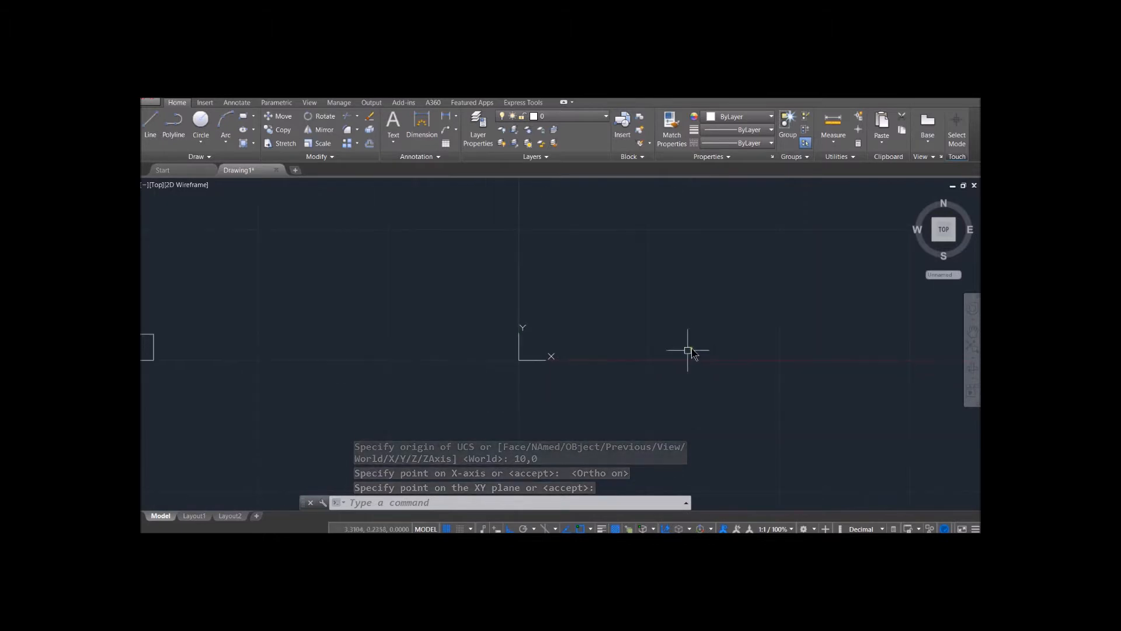
{"action": "left_click", "coordinate": [606, 501]}
{"action": "type", "text": "circle"}
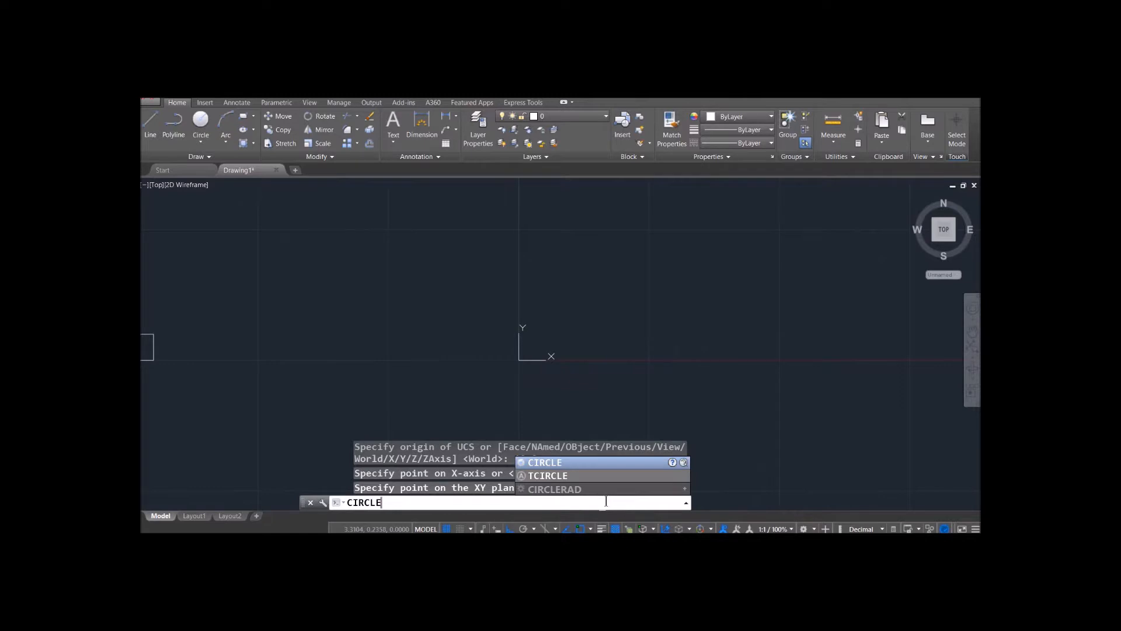
{"action": "key", "text": "Return"}
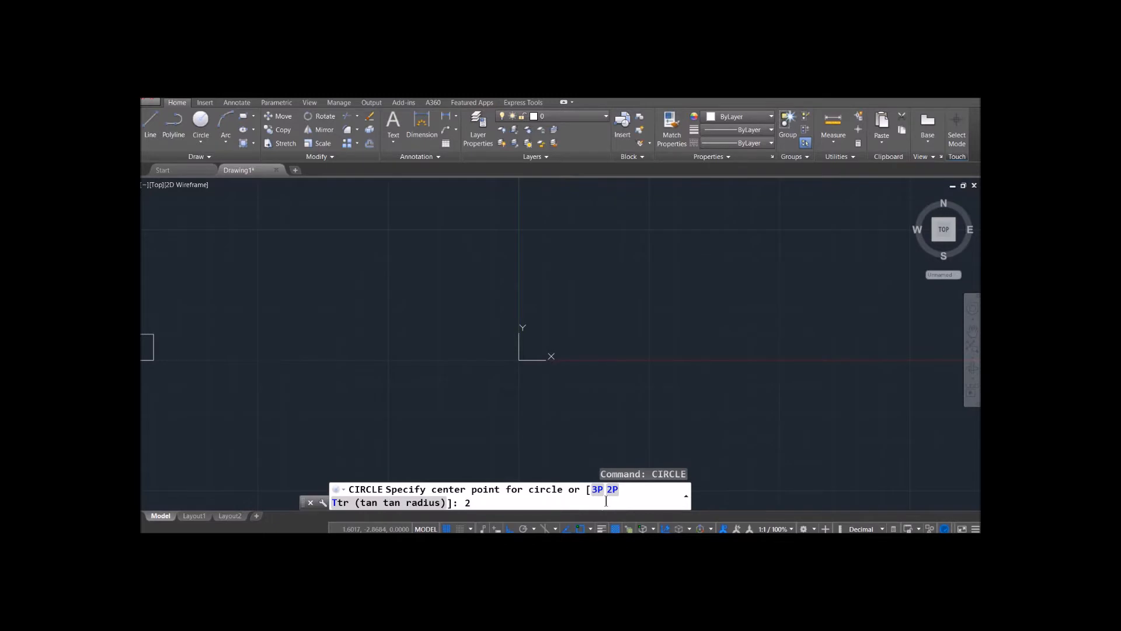
{"action": "type", "text": "0,0"}
{"action": "key", "text": "Return"}
{"action": "type", "text": "2"}
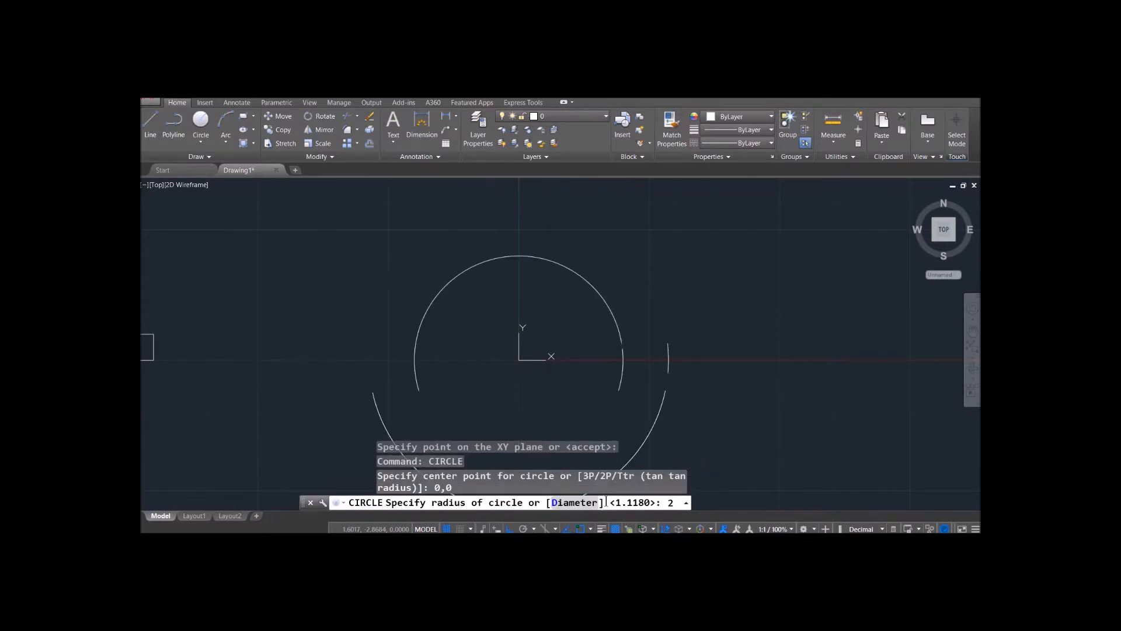
{"action": "key", "text": "Return"}
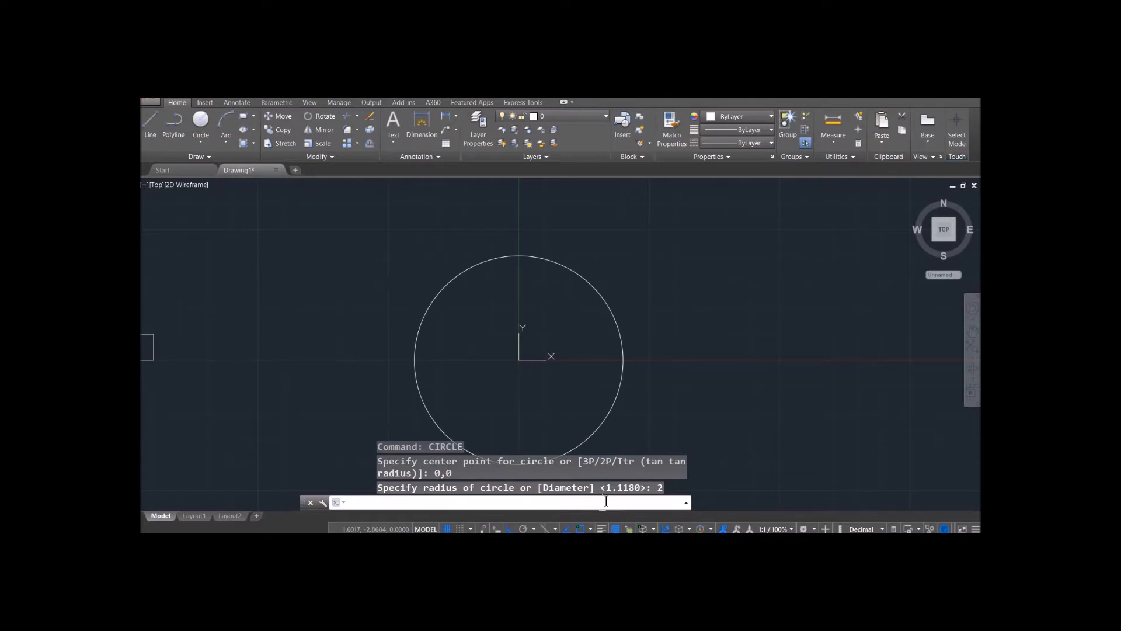
Step: Offset the radius 2 circle outward by a distance of 0.1
{"action": "type", "text": "offset"}
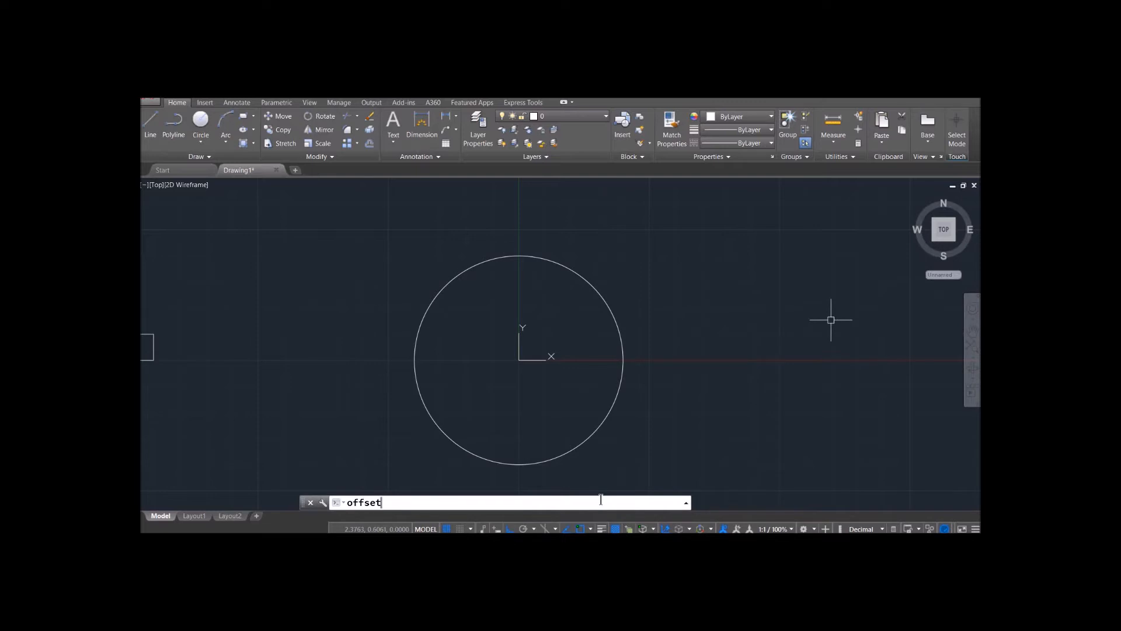
{"action": "key", "text": "Return"}
{"action": "type", "text": "0.1"}
{"action": "key", "text": "Return"}
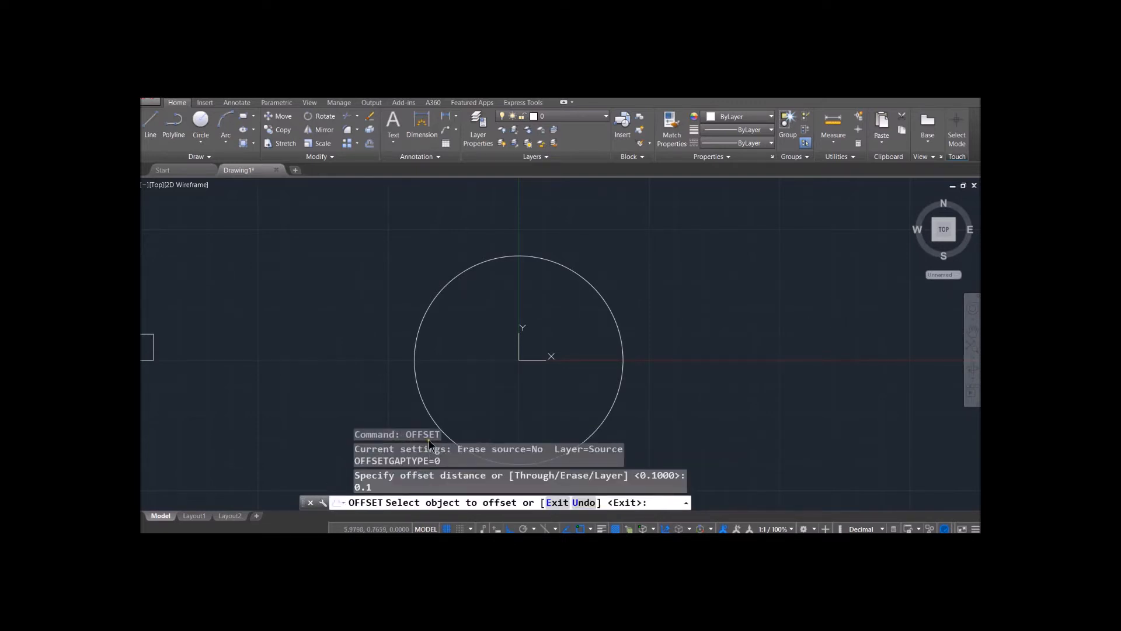
{"action": "left_click", "coordinate": [613, 313]}
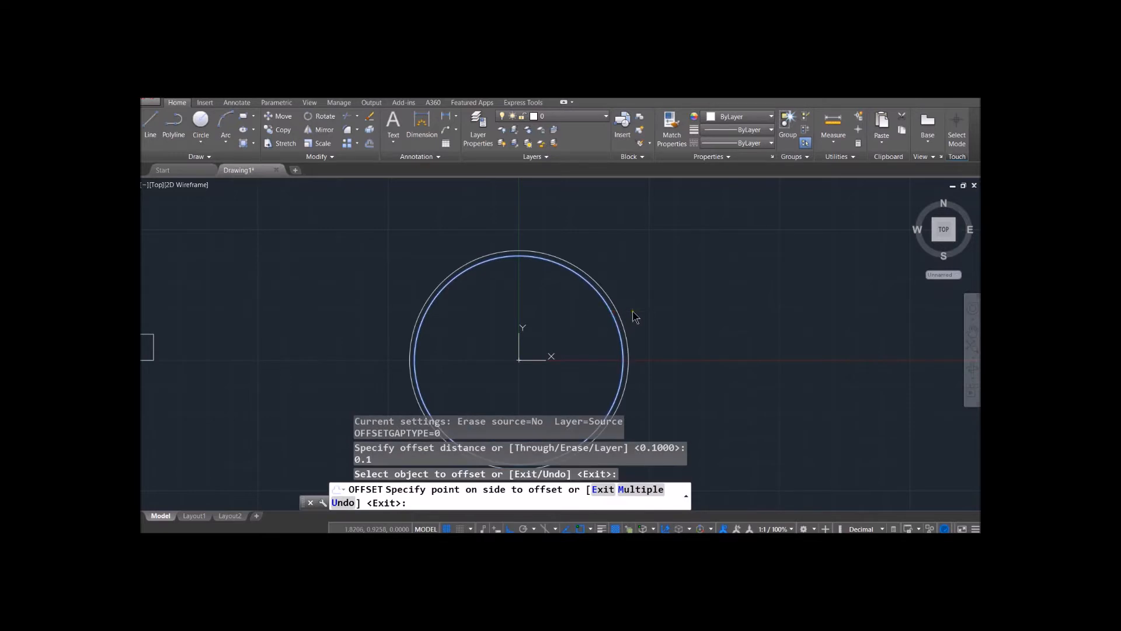
{"action": "left_click", "coordinate": [633, 315]}
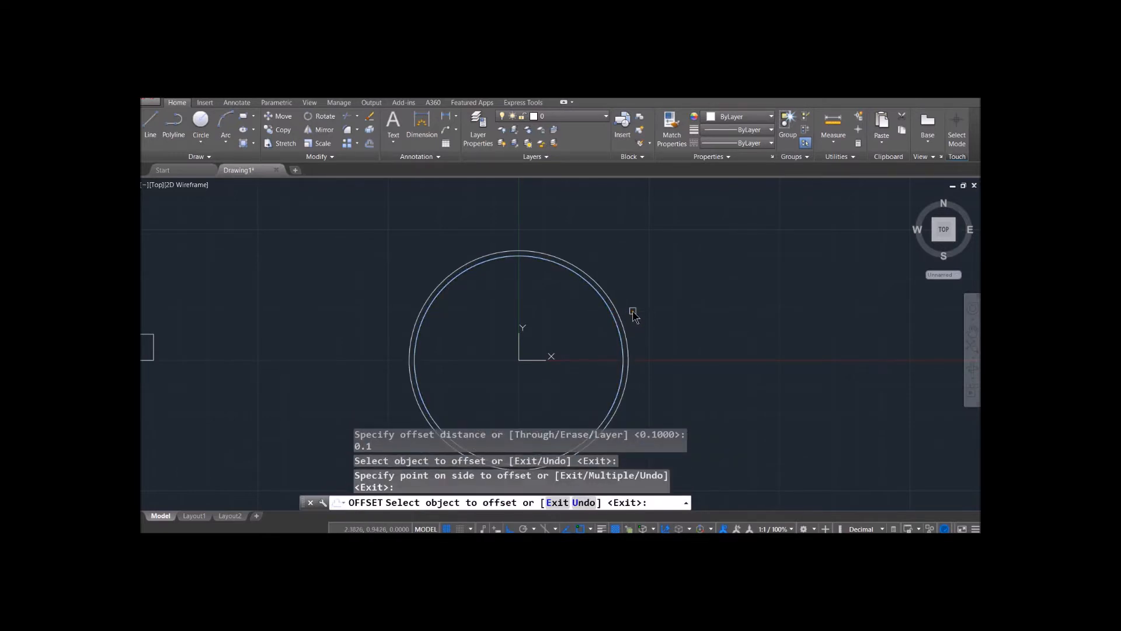
{"action": "key", "text": "Return"}
Step: Offset the inner circle outward by a distance of 1
{"action": "key", "text": "Return"}
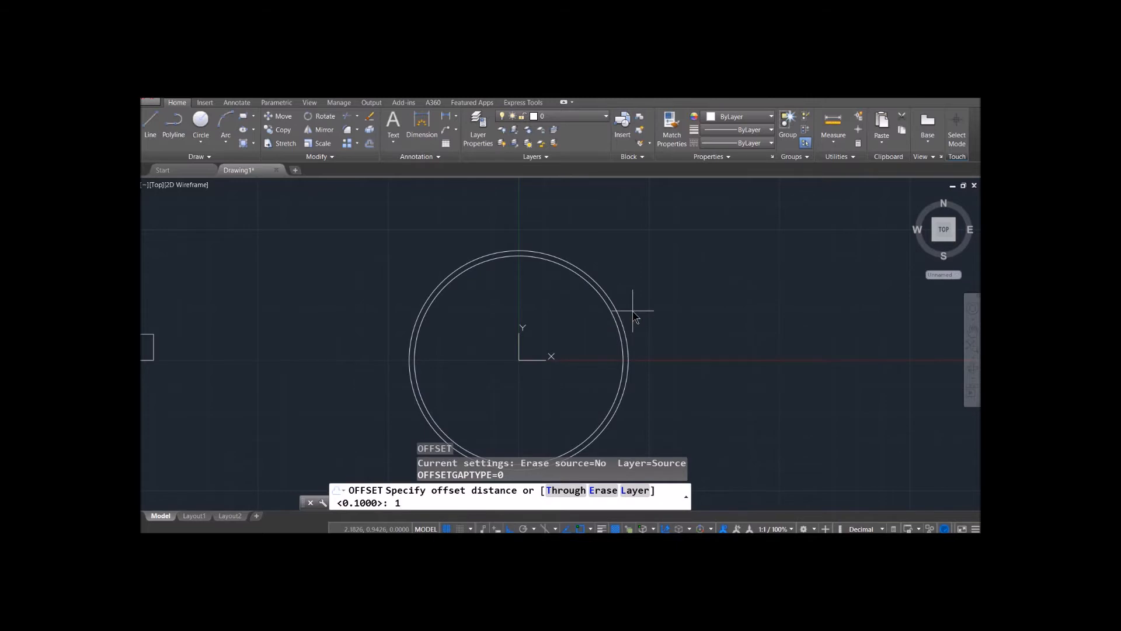
{"action": "key", "text": "Return"}
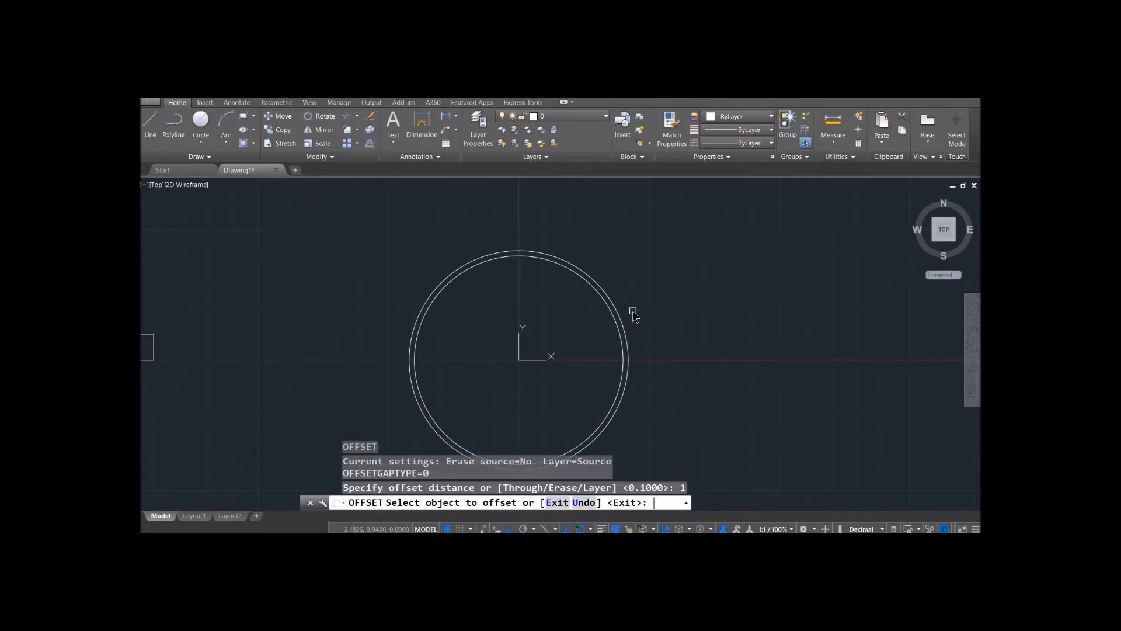
{"action": "left_click", "coordinate": [623, 345]}
{"action": "left_click", "coordinate": [765, 357]}
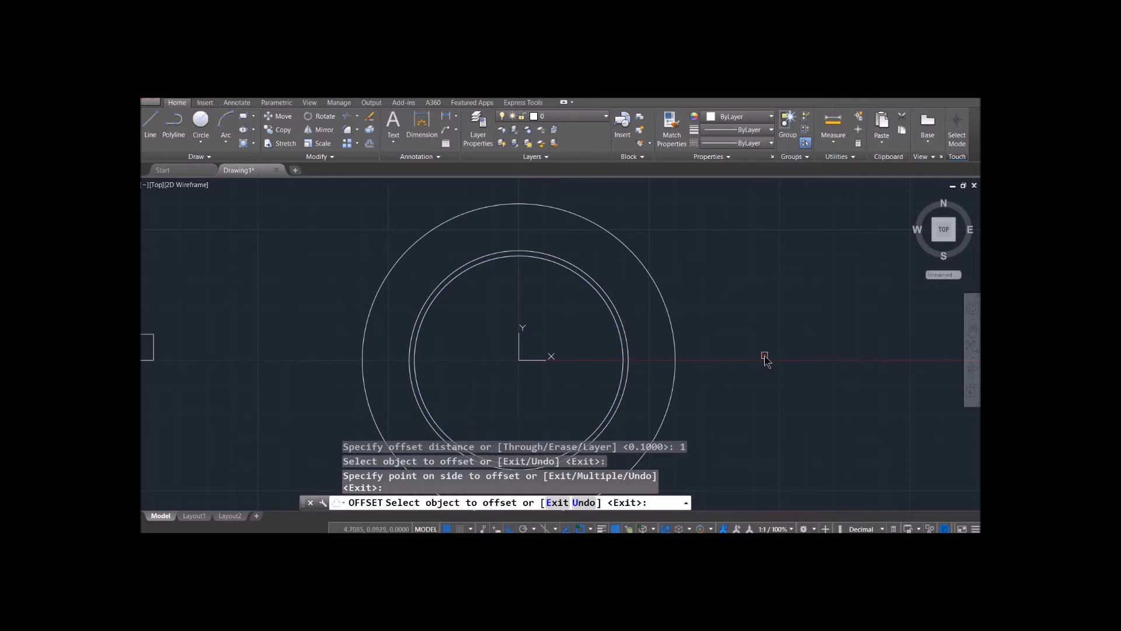
{"action": "key", "text": "Return"}
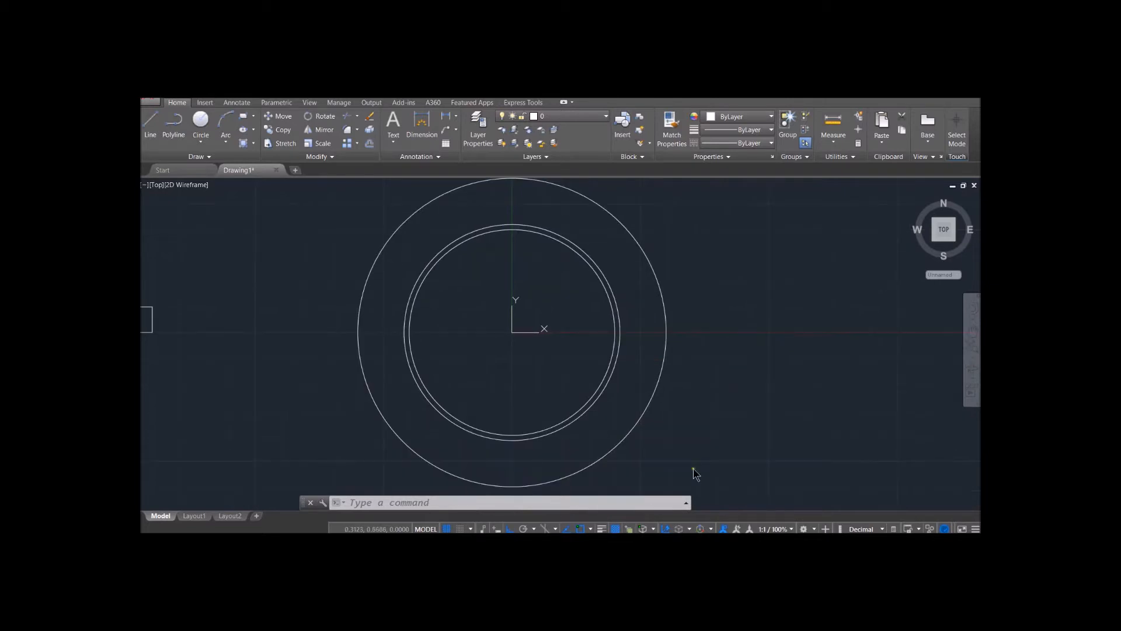
Step: Make sure every object snap mode is enabled in the drafting settings and accept them
{"action": "scroll", "coordinate": [553, 304], "scroll_direction": "up", "scroll_amount": 2}
{"action": "scroll", "coordinate": [552, 304], "scroll_direction": "up", "scroll_amount": 2}
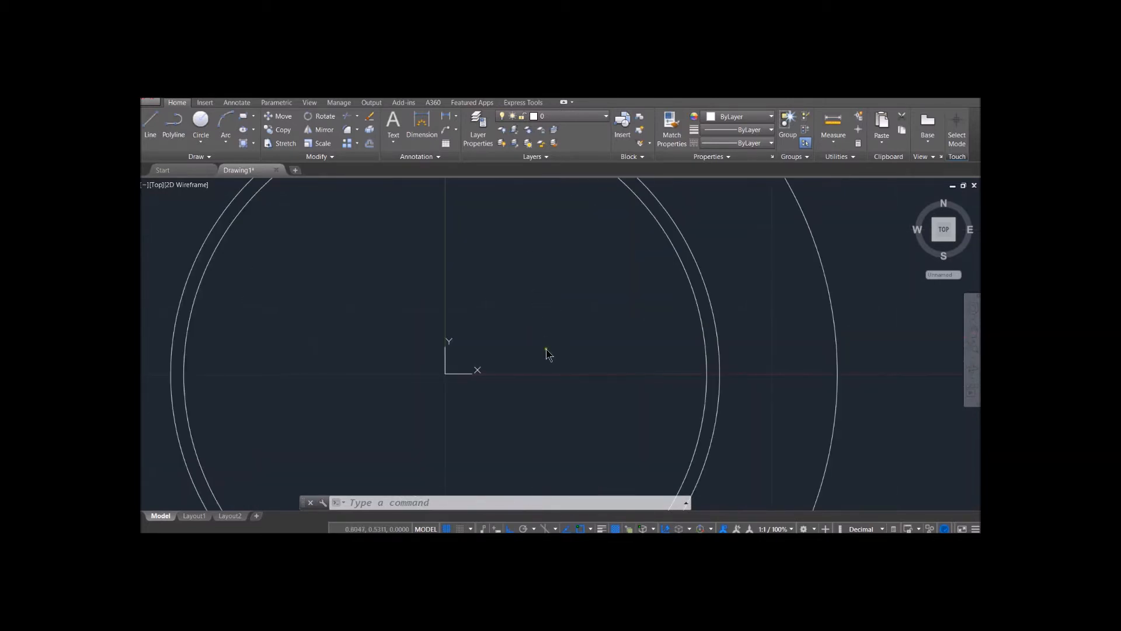
{"action": "mouse_move", "coordinate": [517, 295]}
{"action": "middle_mouse_down"}
{"action": "mouse_move", "coordinate": [538, 457]}
{"action": "mouse_move", "coordinate": [476, 495]}
{"action": "mouse_move", "coordinate": [468, 488]}
{"action": "middle_mouse_up"}
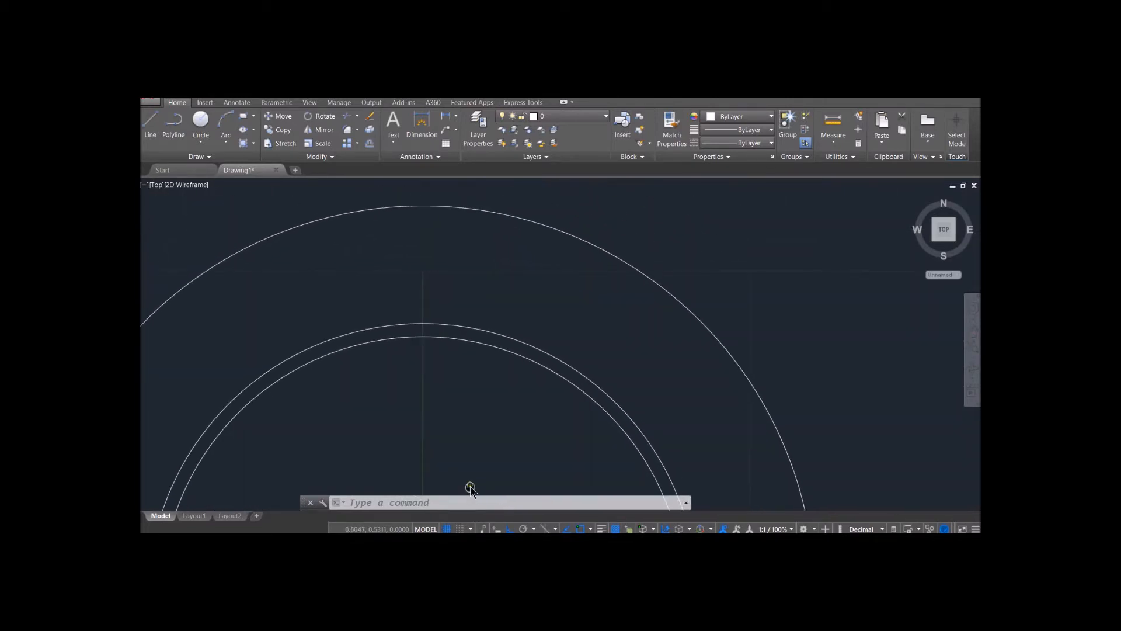
{"action": "left_click", "coordinate": [590, 529]}
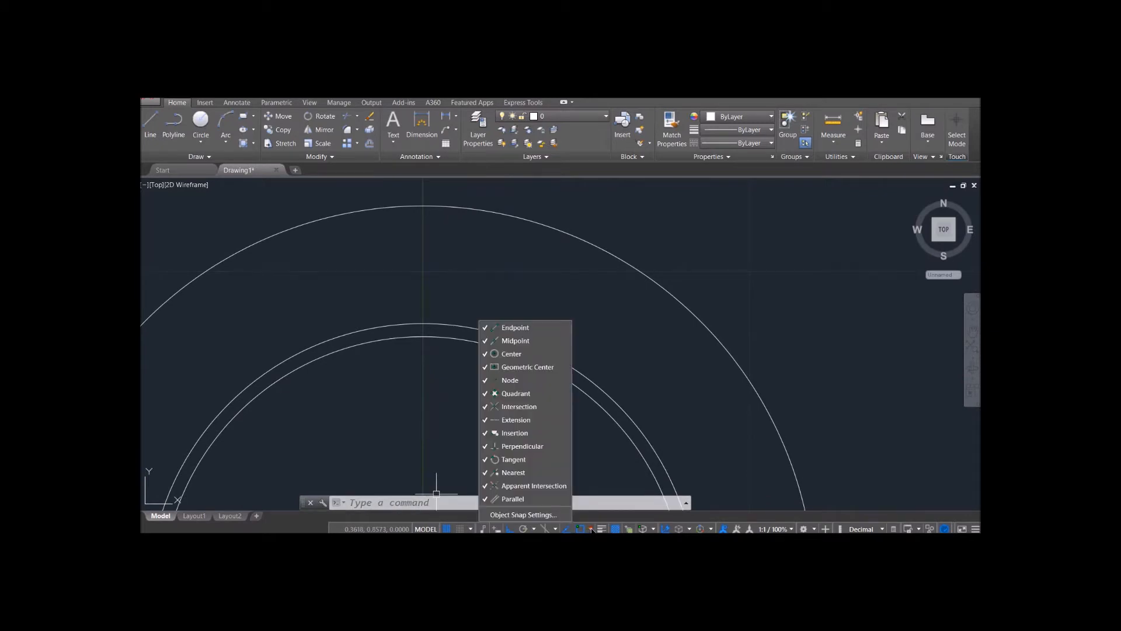
{"action": "left_click", "coordinate": [544, 514]}
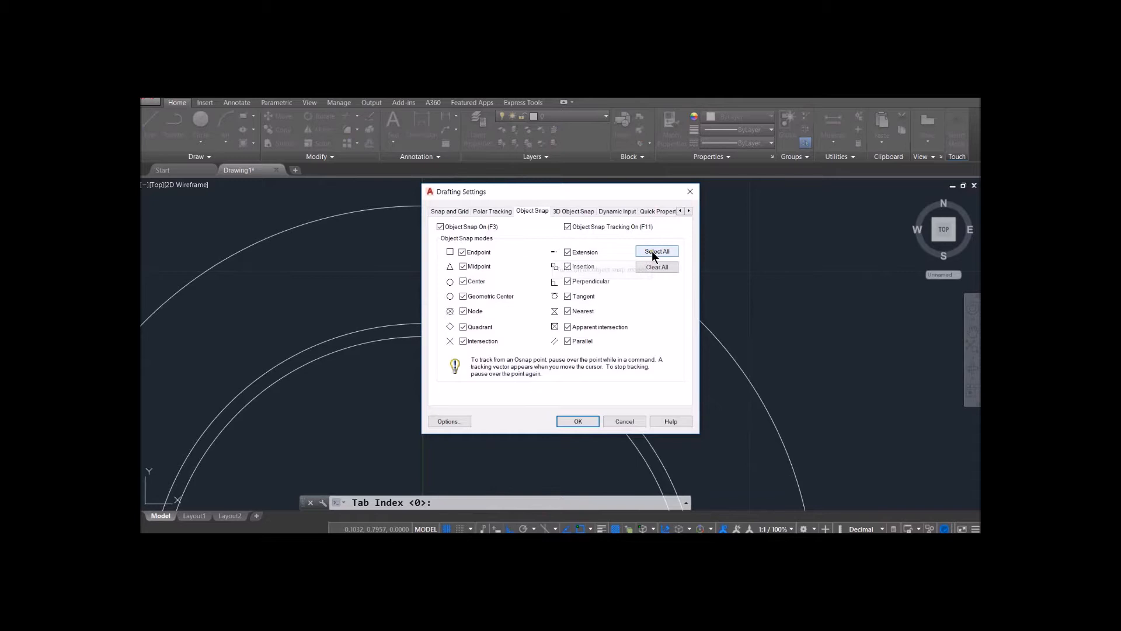
{"action": "left_click", "coordinate": [573, 422]}
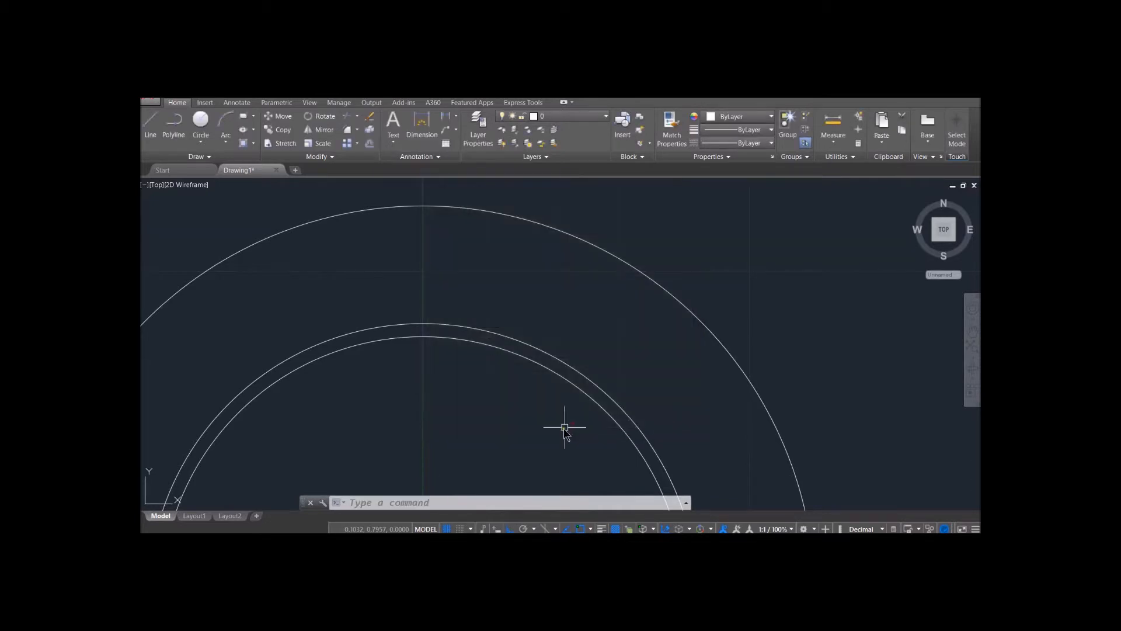
Step: Draw a narrow upright rectangle about 0.13 wide and 0.65 tall, starting at the inner circle's top quadrant and reaching toward the outer circle
{"action": "left_click", "coordinate": [433, 503]}
{"action": "type", "text": "re"}
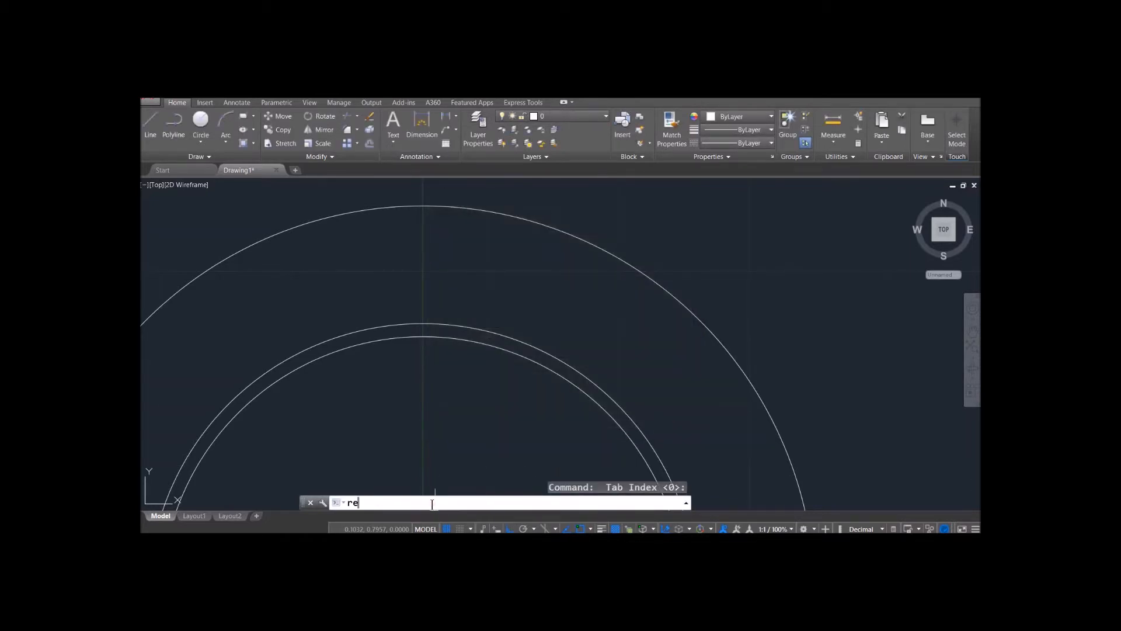
{"action": "type", "text": "c"}
{"action": "key", "text": "Return"}
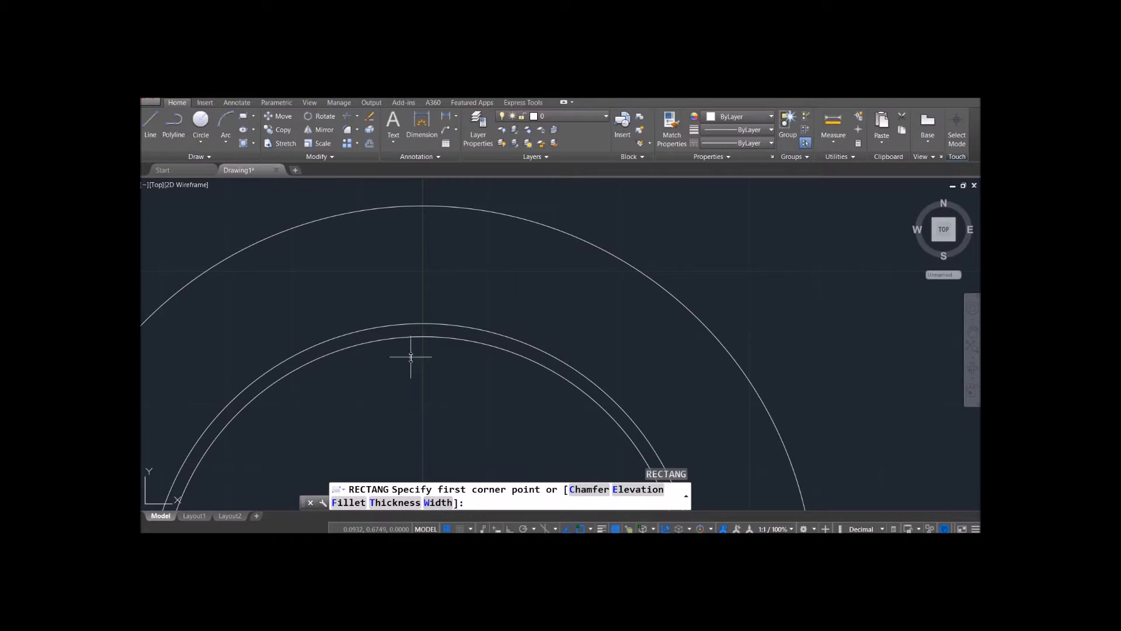
{"action": "left_click", "coordinate": [422, 336]}
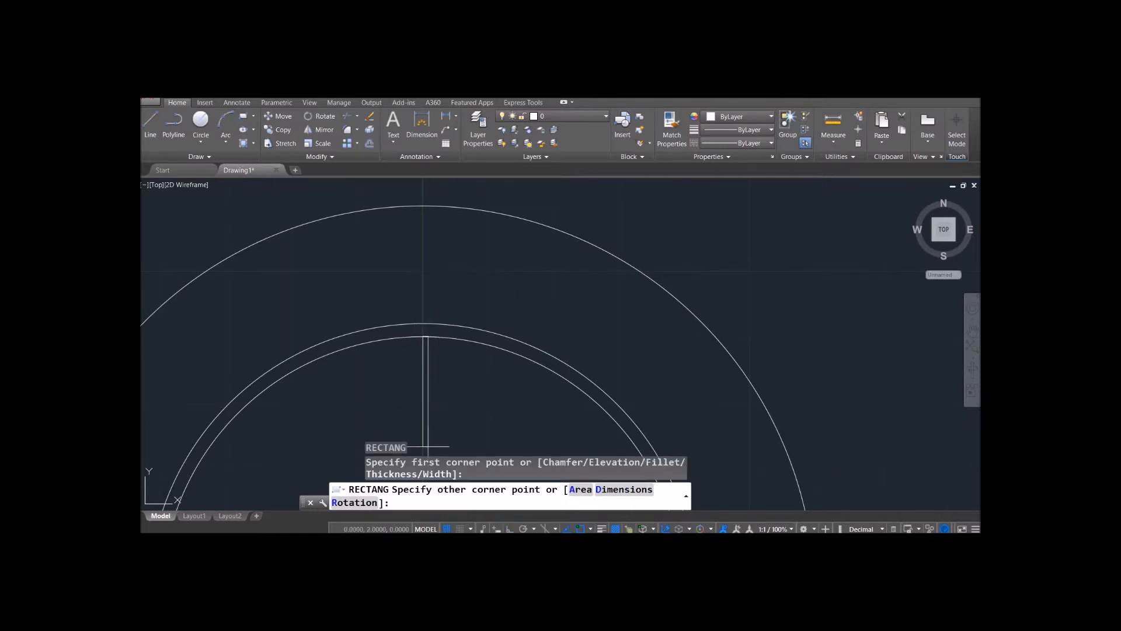
{"action": "left_click", "coordinate": [440, 251]}
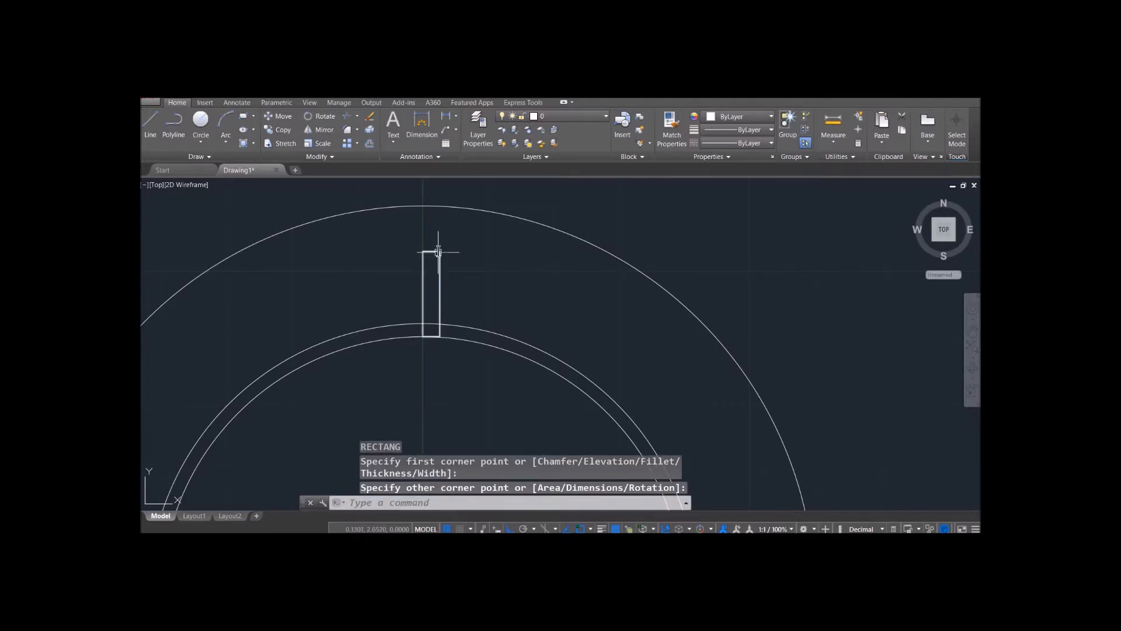
Step: Mirror the narrow rectangle across its vertical edge on the circles' centreline, keeping the source object
{"action": "left_click", "coordinate": [325, 131]}
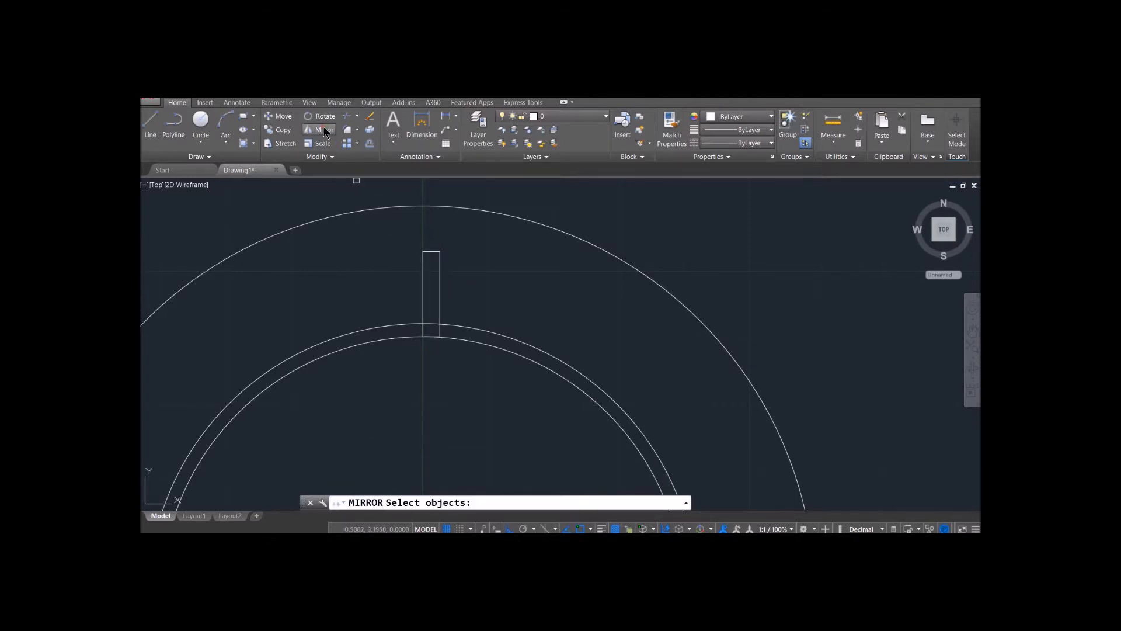
{"action": "left_click", "coordinate": [440, 274]}
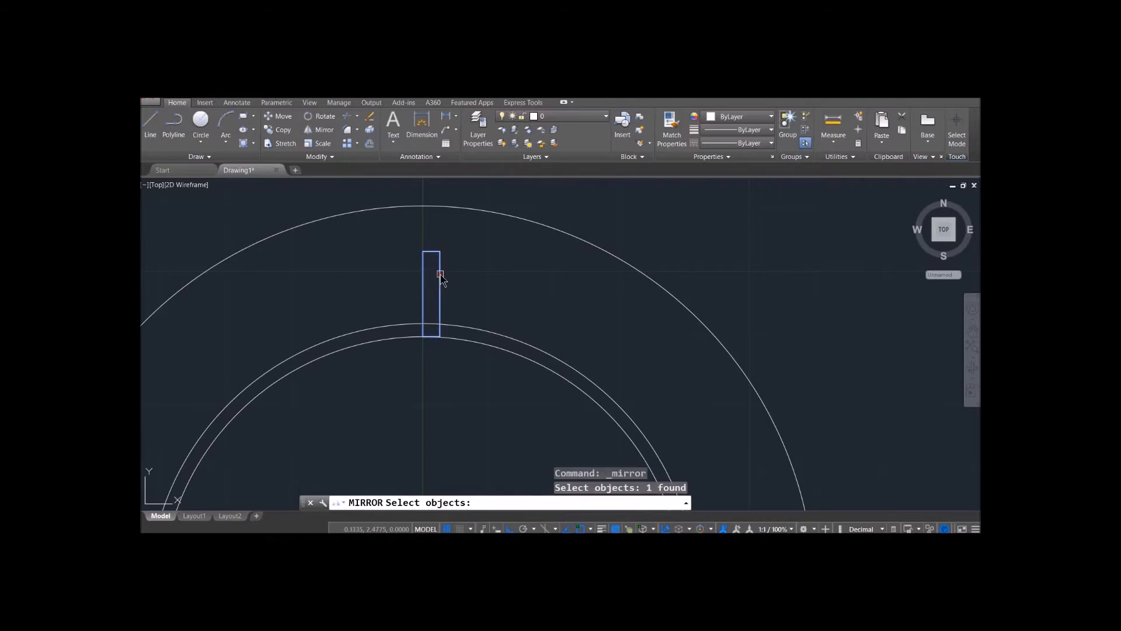
{"action": "key", "text": "Return"}
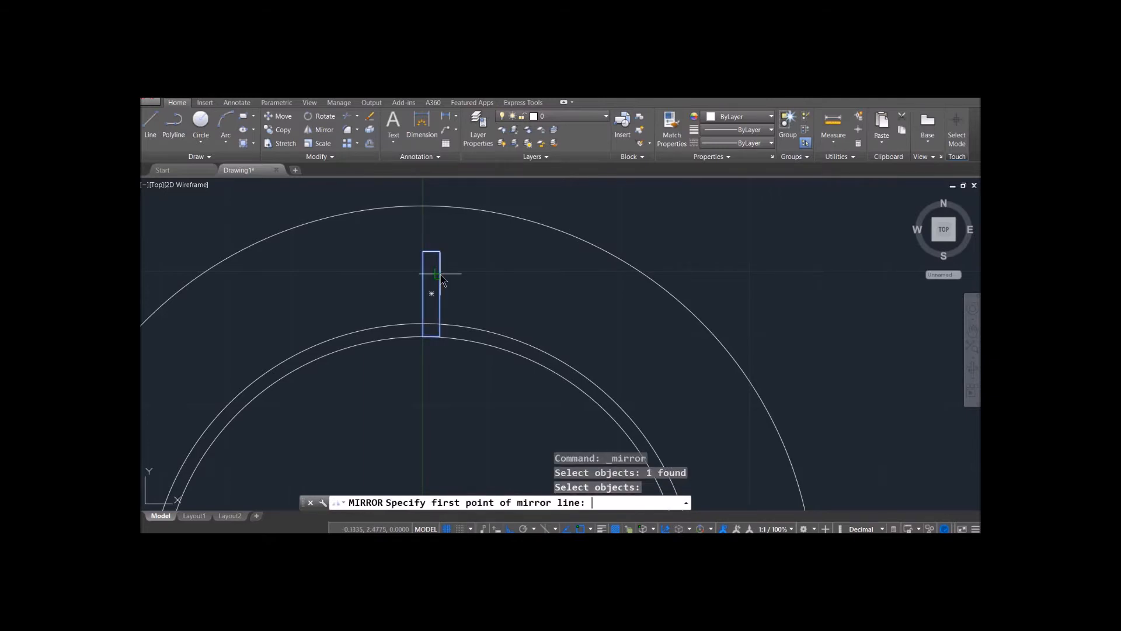
{"action": "left_click", "coordinate": [422, 252]}
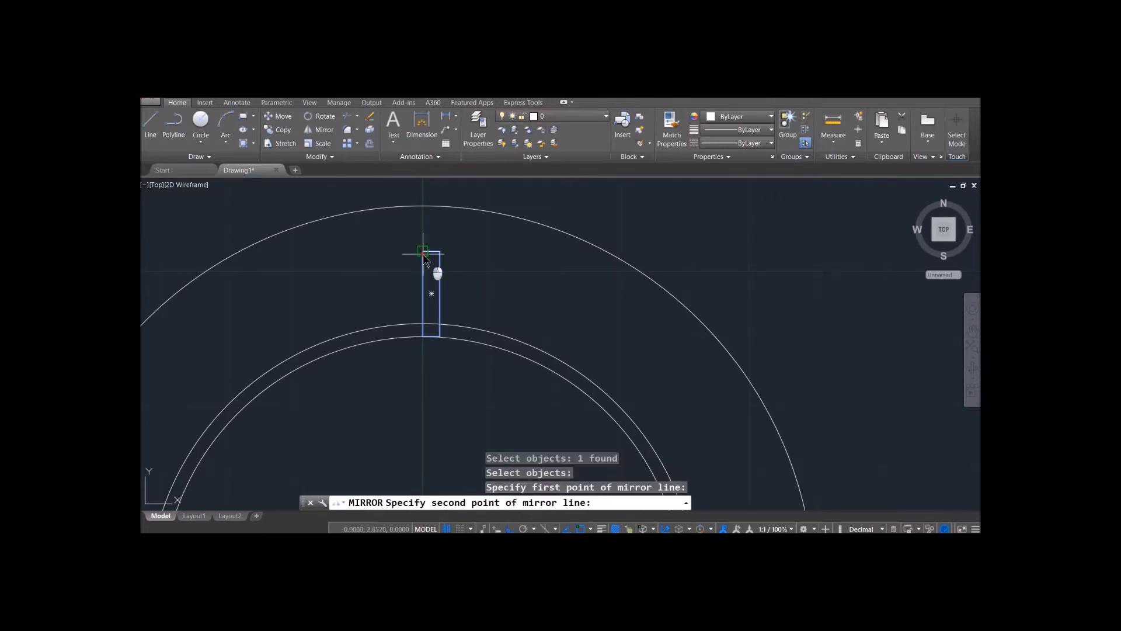
{"action": "left_click", "coordinate": [423, 338]}
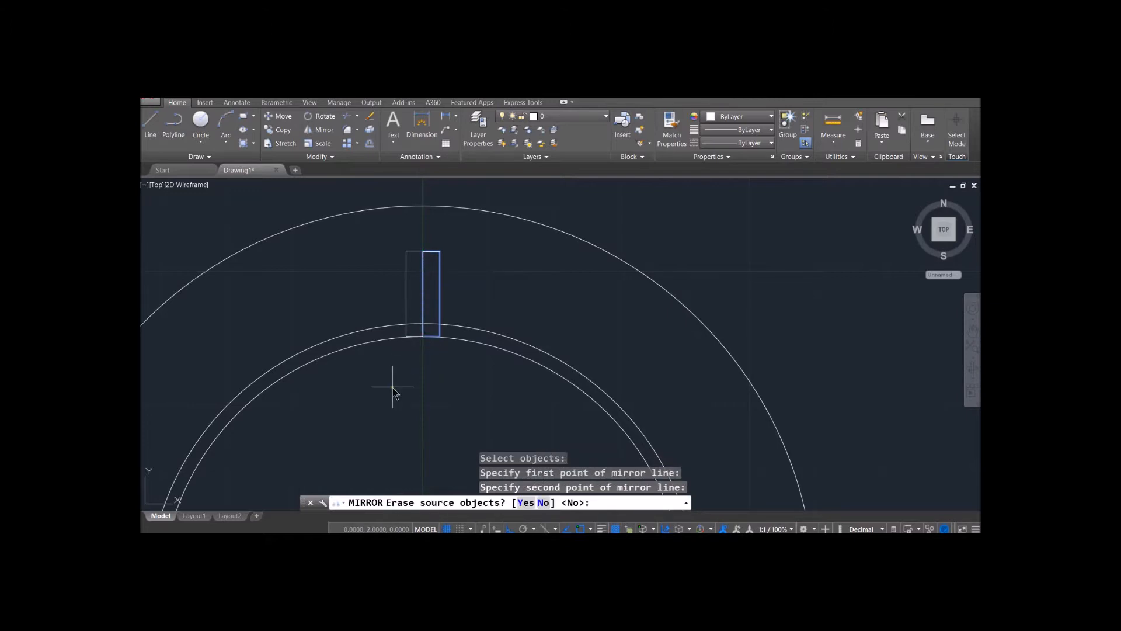
{"action": "key", "text": "Return"}
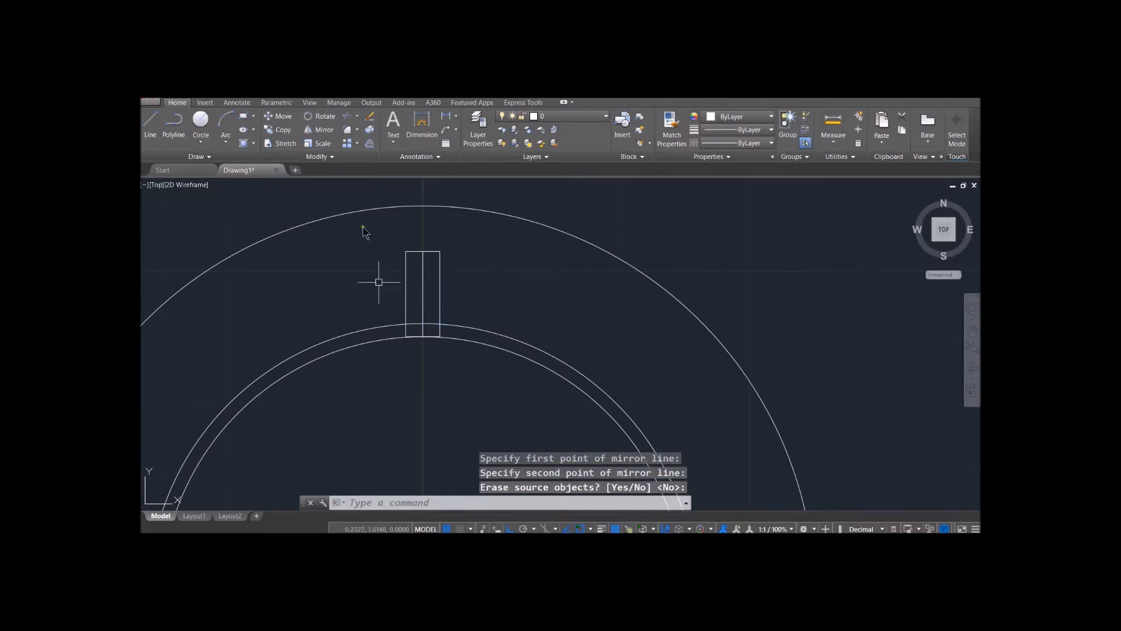
Step: Trim away the shared centre line between the two mirrored rectangles, including the short piece between the two inner circles
{"action": "left_click", "coordinate": [348, 116]}
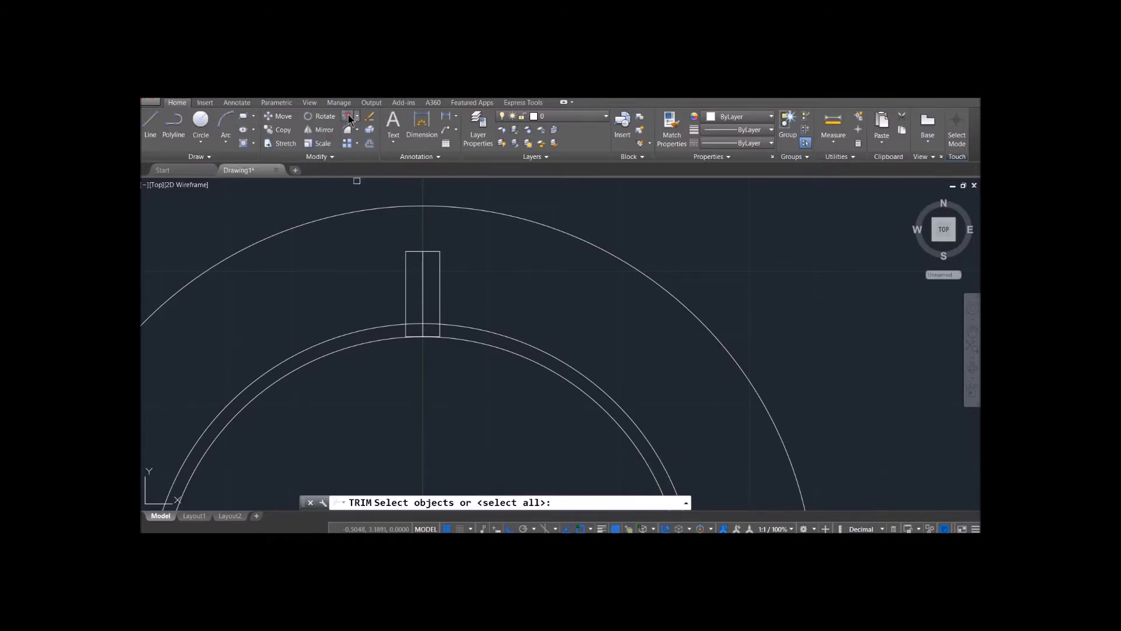
{"action": "key", "text": "Return"}
{"action": "left_click", "coordinate": [421, 305]}
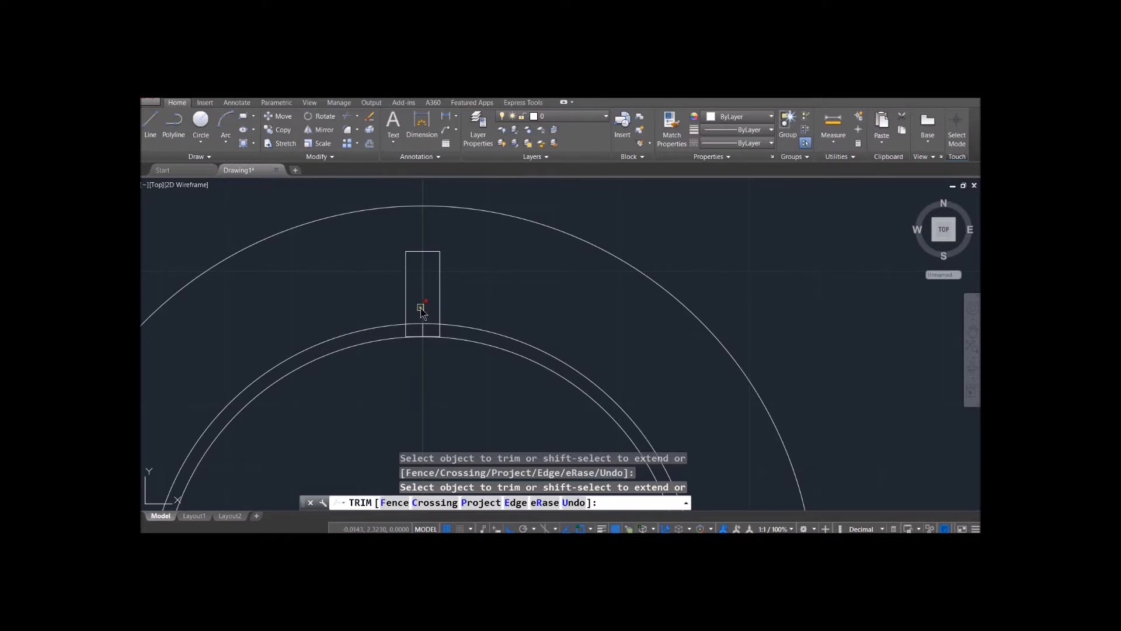
{"action": "left_click", "coordinate": [429, 321]}
{"action": "scroll", "coordinate": [424, 322], "scroll_direction": "up", "scroll_amount": 4}
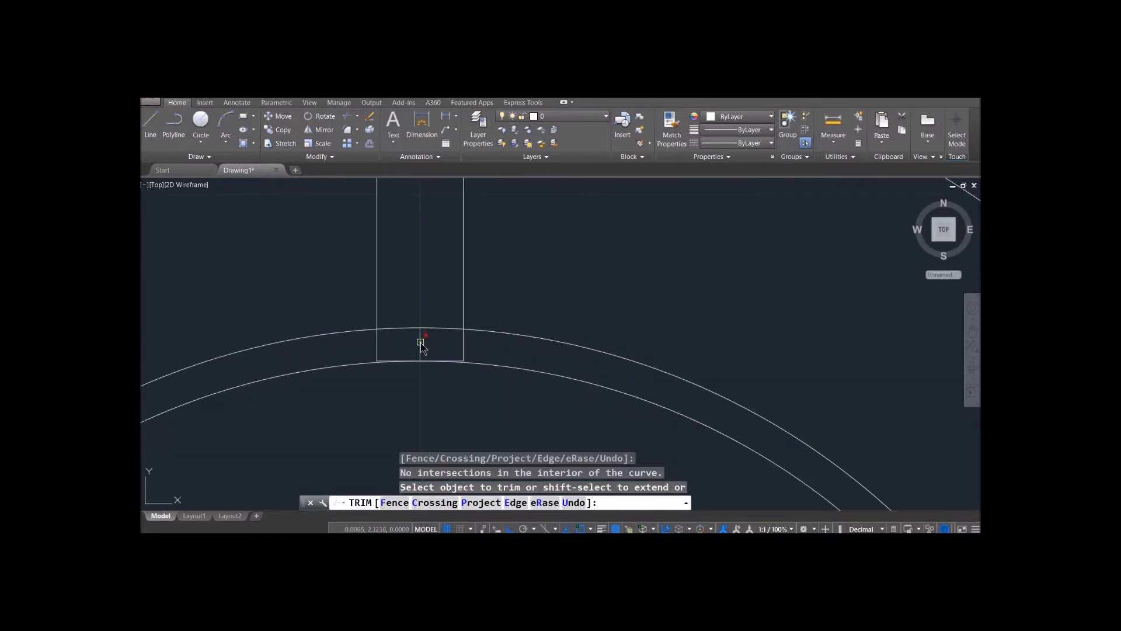
{"action": "left_click", "coordinate": [420, 343]}
{"action": "scroll", "coordinate": [428, 269], "scroll_direction": "up", "scroll_amount": 2}
{"action": "scroll", "coordinate": [429, 271], "scroll_direction": "down", "scroll_amount": 2}
{"action": "scroll", "coordinate": [428, 271], "scroll_direction": "down", "scroll_amount": 1}
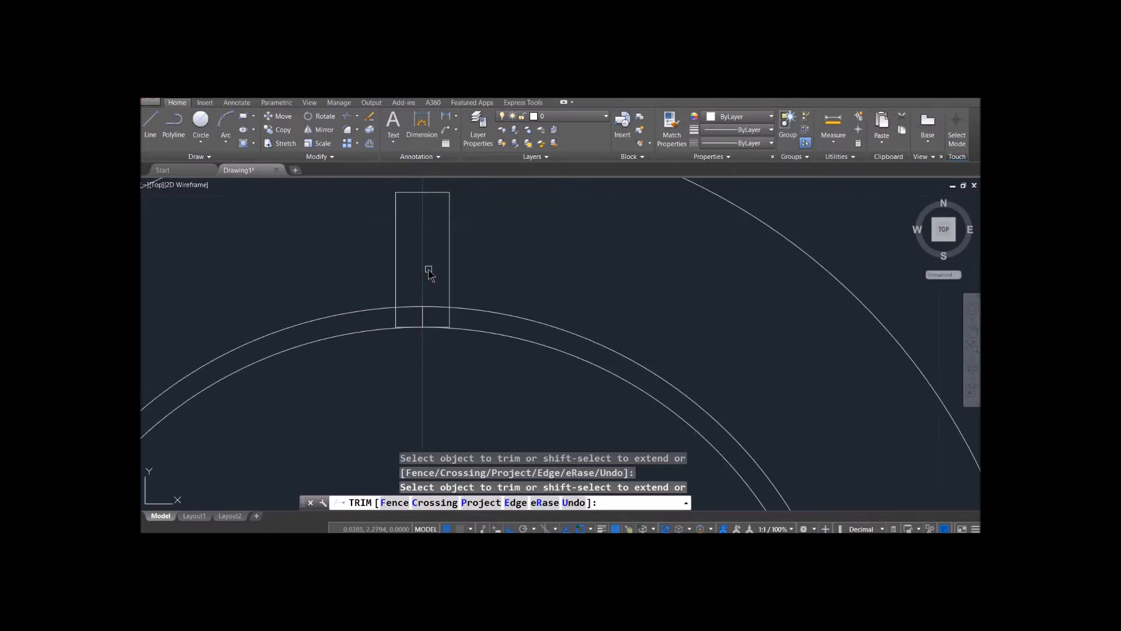
{"action": "scroll", "coordinate": [428, 272], "scroll_direction": "down", "scroll_amount": 2}
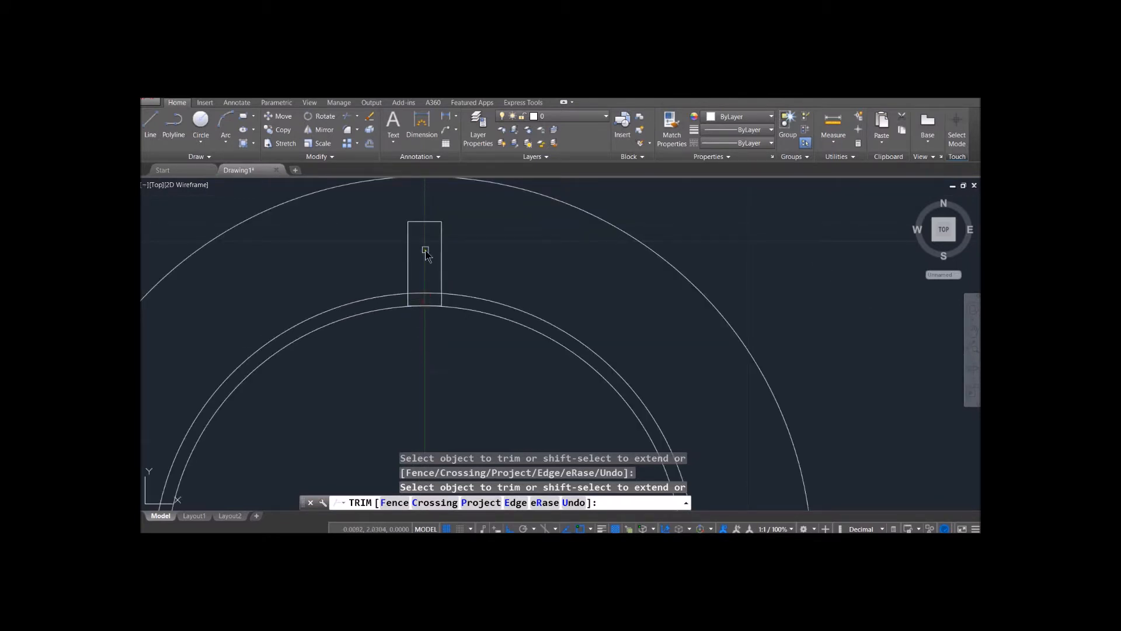
{"action": "key", "text": "Escape"}
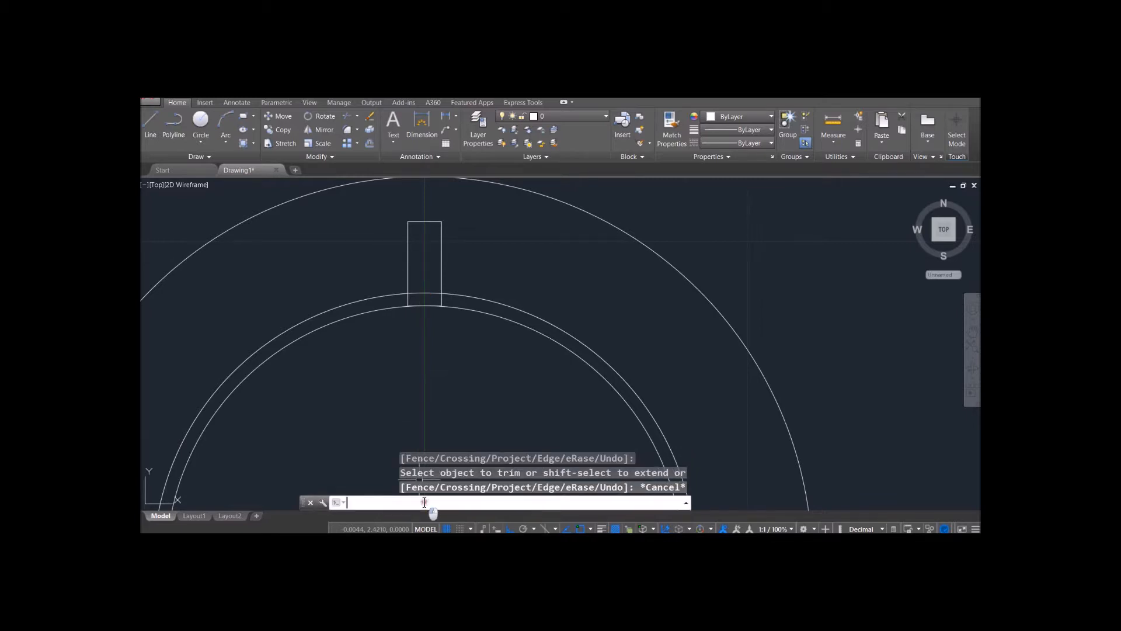
Step: Join the two trimmed rectangle halves into a single closed outline
{"action": "type", "text": "join"}
{"action": "key", "text": "Return"}
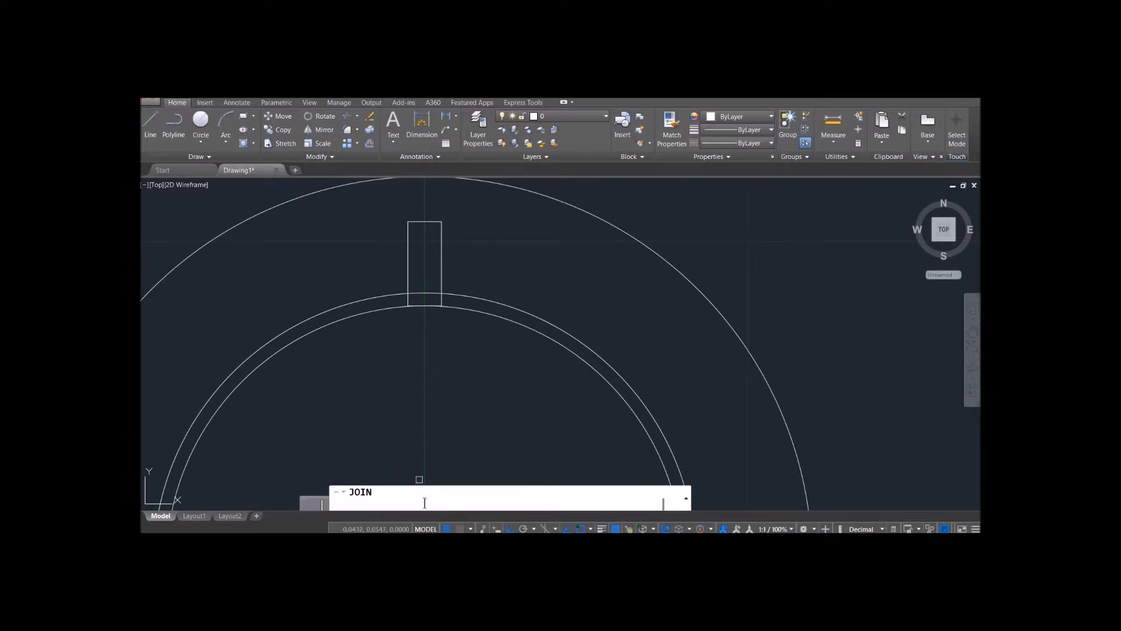
{"action": "scroll", "coordinate": [444, 333], "scroll_direction": "up", "scroll_amount": 4}
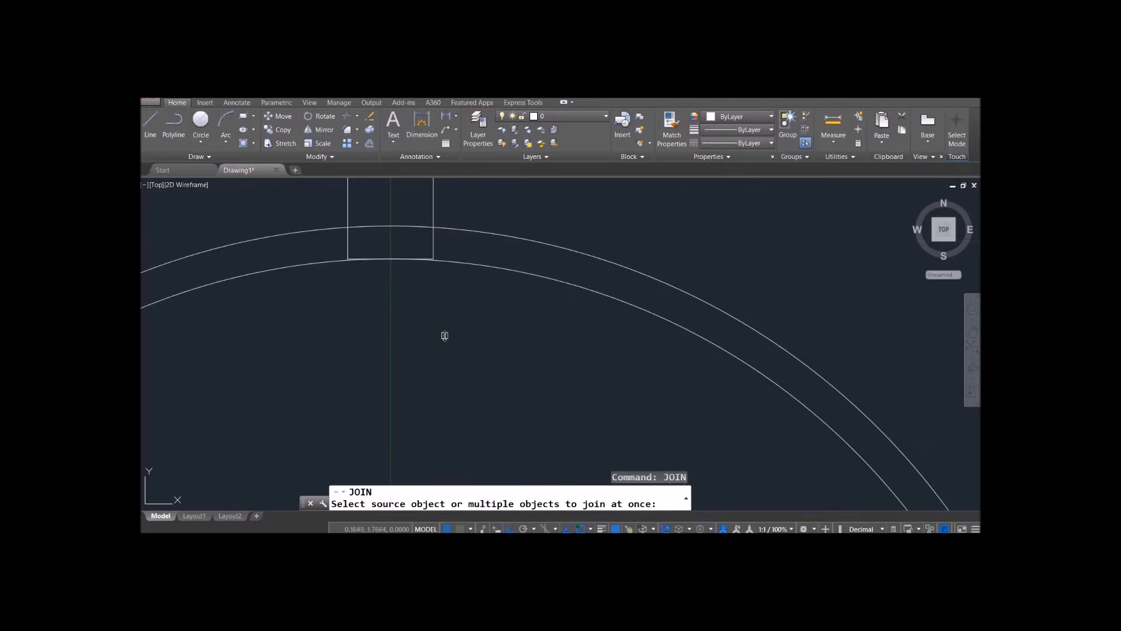
{"action": "scroll", "coordinate": [428, 257], "scroll_direction": "up", "scroll_amount": 2}
{"action": "left_click", "coordinate": [428, 258]}
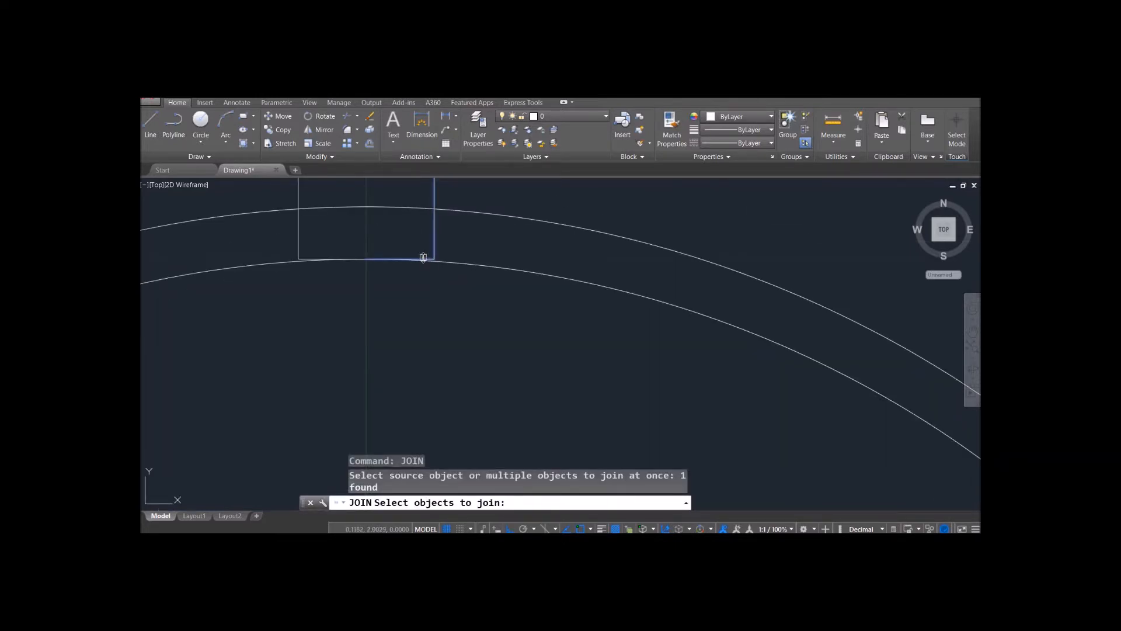
{"action": "key", "text": "Return"}
{"action": "left_click", "coordinate": [305, 258]}
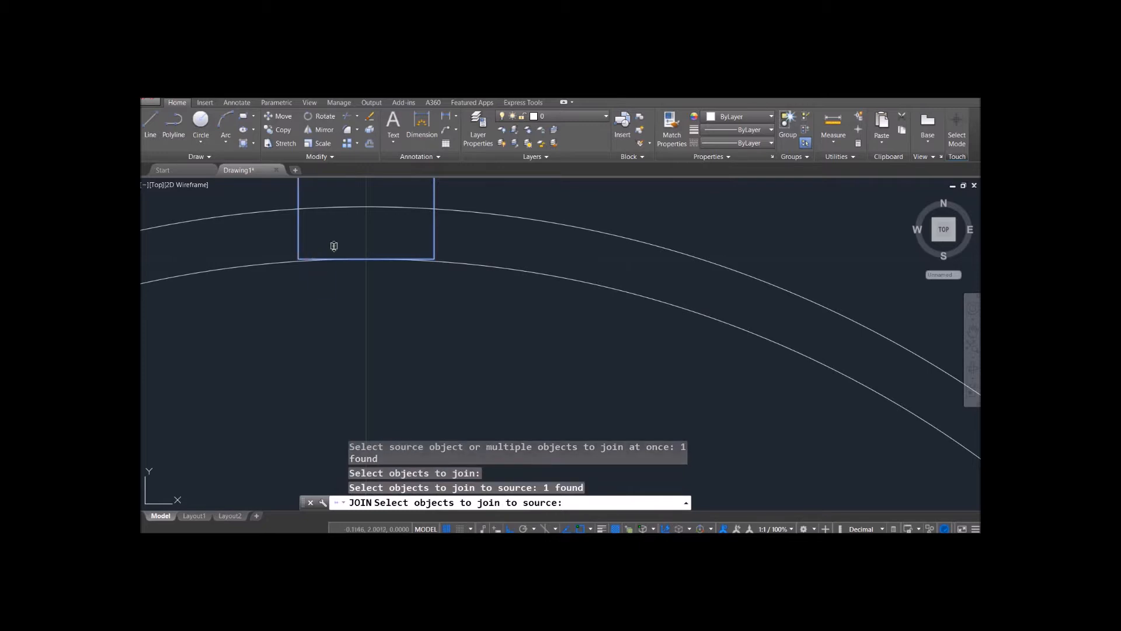
{"action": "key", "text": "Return"}
{"action": "scroll", "coordinate": [336, 237], "scroll_direction": "up", "scroll_amount": 2}
{"action": "scroll", "coordinate": [335, 237], "scroll_direction": "down", "scroll_amount": 2}
{"action": "middle_click_drag", "start_coordinate": [335, 237], "coordinate": [338, 353]}
{"action": "key", "text": "Return"}
{"action": "scroll", "coordinate": [413, 260], "scroll_direction": "up", "scroll_amount": 2}
{"action": "scroll", "coordinate": [412, 260], "scroll_direction": "down", "scroll_amount": 2}
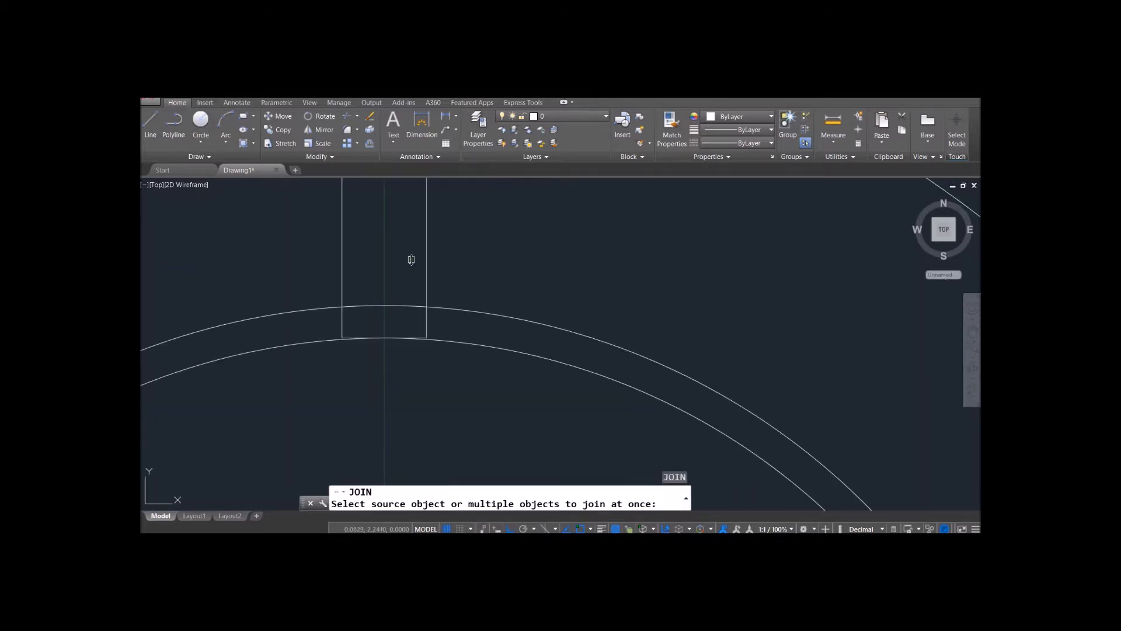
{"action": "scroll", "coordinate": [440, 248], "scroll_direction": "down", "scroll_amount": 1}
{"action": "scroll", "coordinate": [440, 247], "scroll_direction": "down", "scroll_amount": 1}
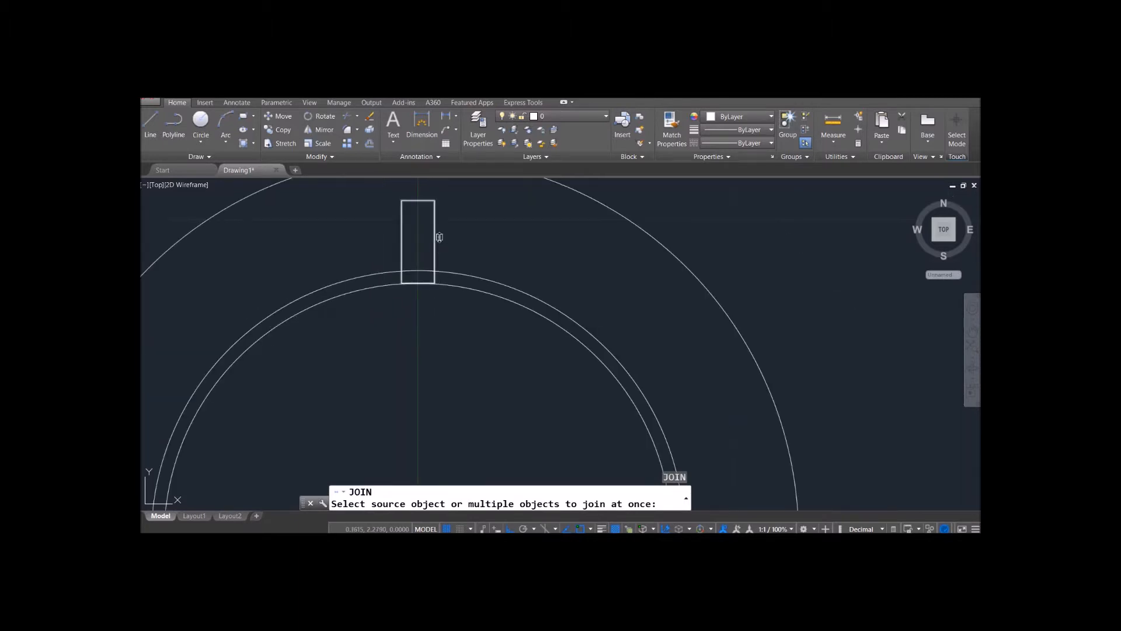
{"action": "left_click", "coordinate": [433, 230]}
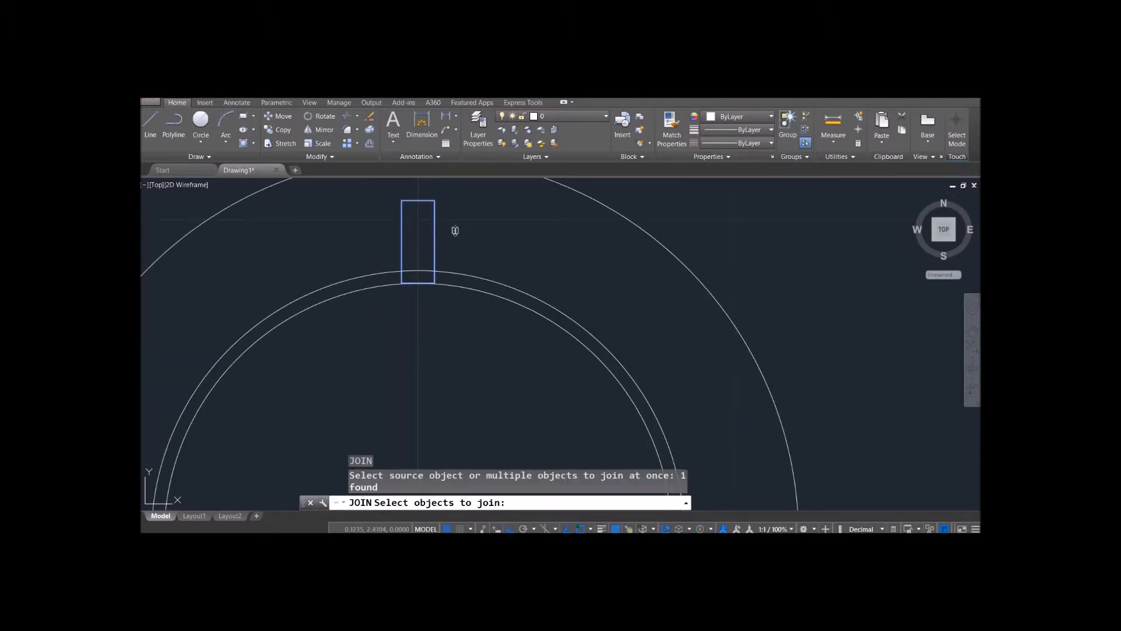
{"action": "key", "text": "Escape"}
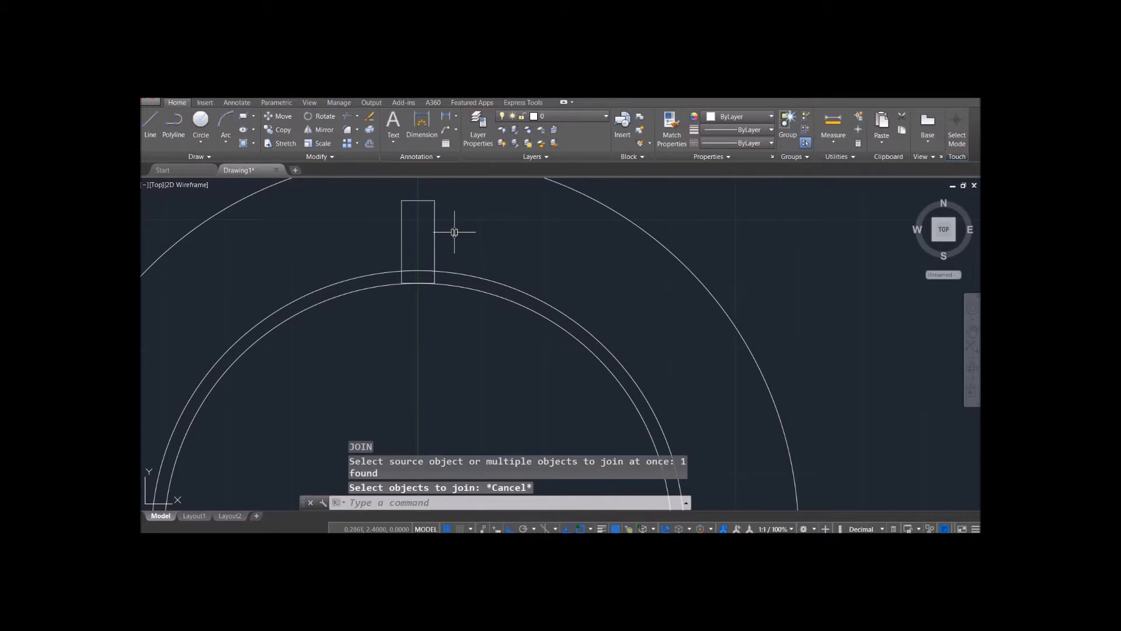
{"action": "key", "text": "Escape"}
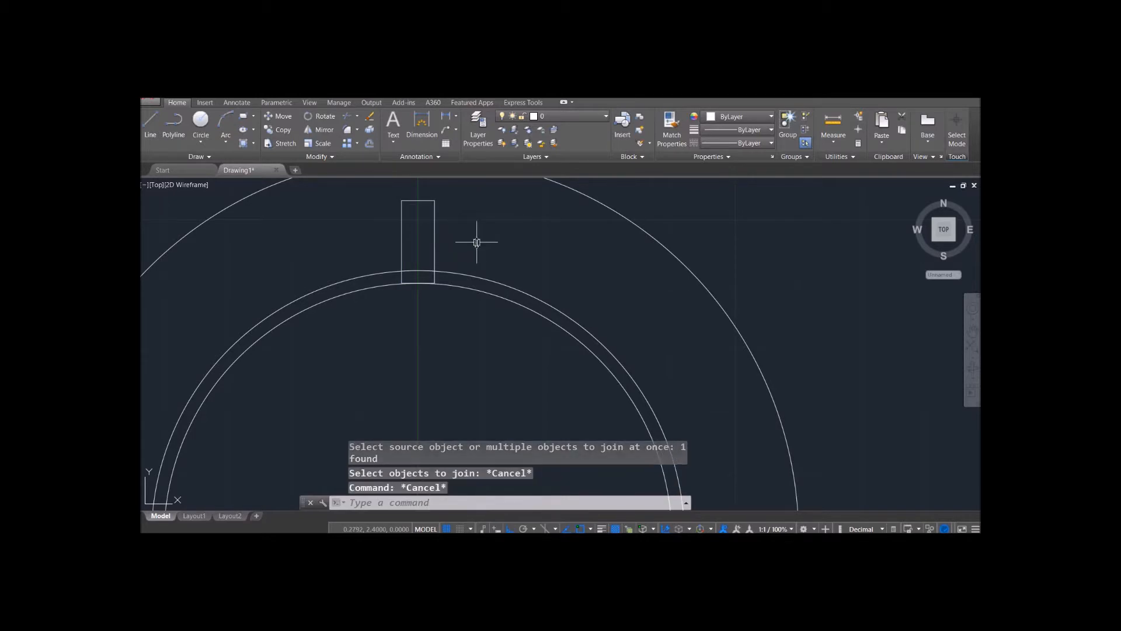
Step: Create a polar array of the closed rectangle around the concentric circles' centre with 4 items filling 360 degrees
{"action": "scroll", "coordinate": [476, 242], "scroll_direction": "down", "scroll_amount": 3}
{"action": "scroll", "coordinate": [493, 306], "scroll_direction": "down", "scroll_amount": 2}
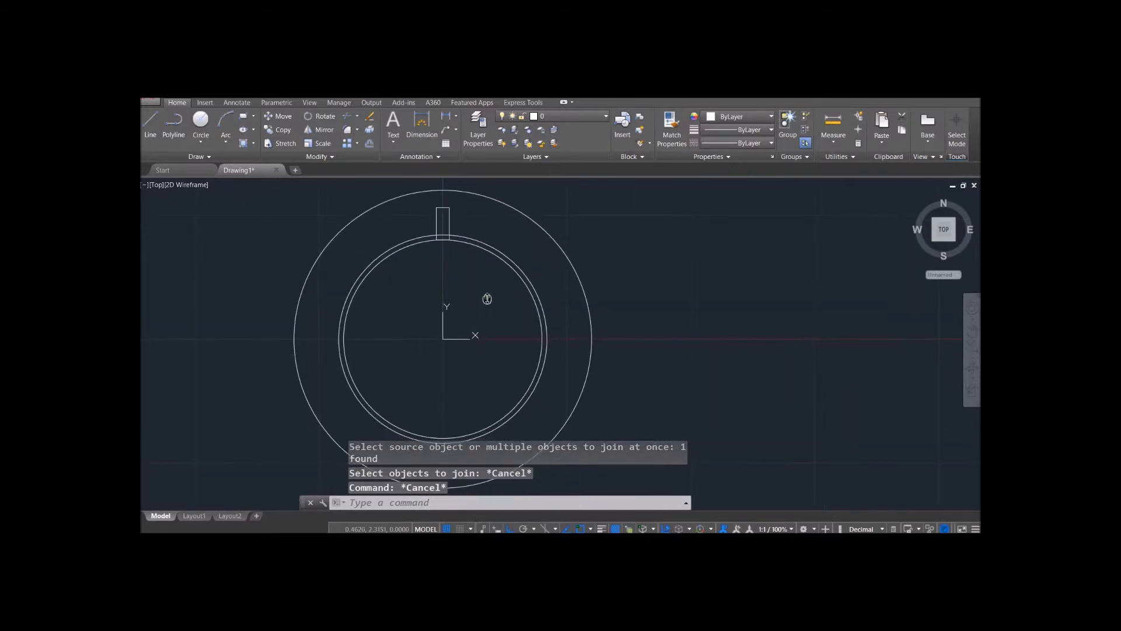
{"action": "left_click", "coordinate": [357, 144]}
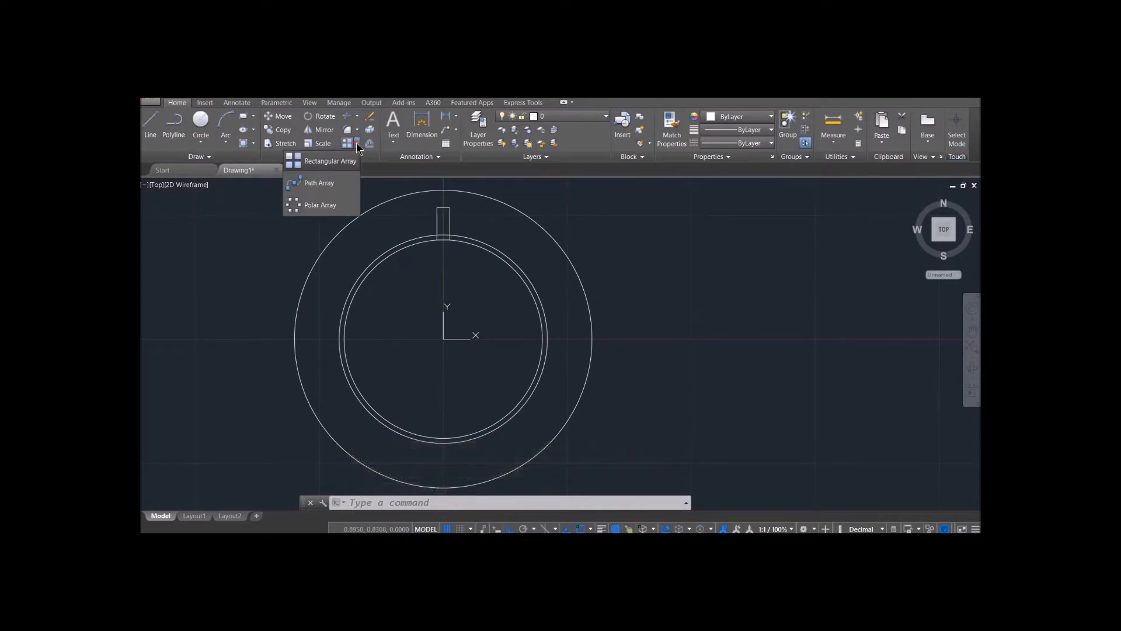
{"action": "left_click", "coordinate": [336, 205]}
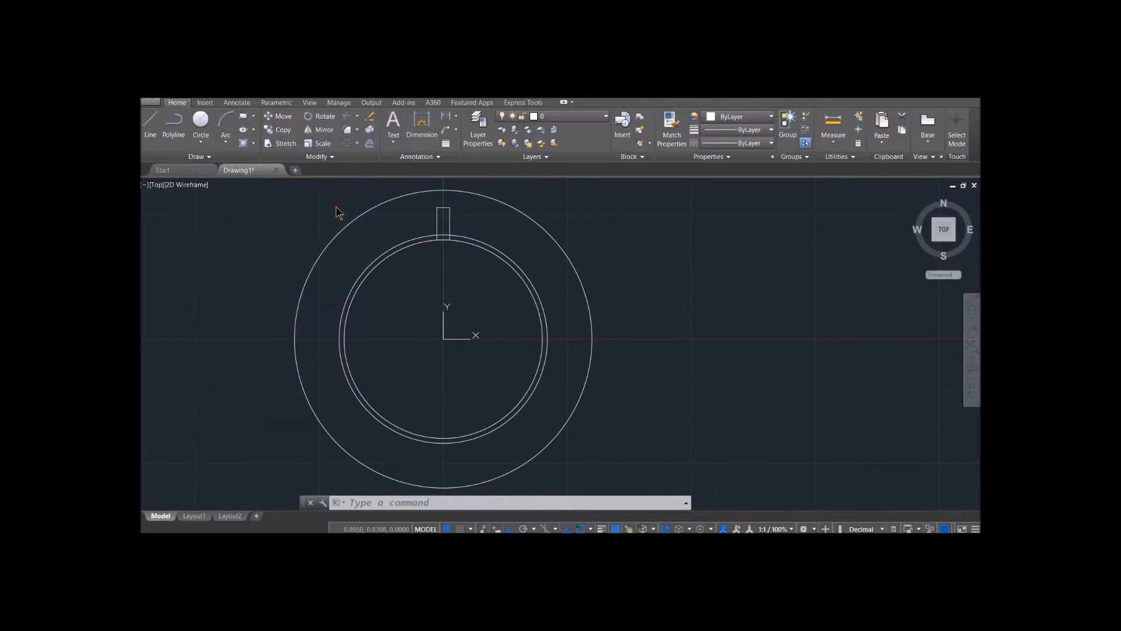
{"action": "left_click", "coordinate": [449, 214]}
{"action": "key", "text": "Return"}
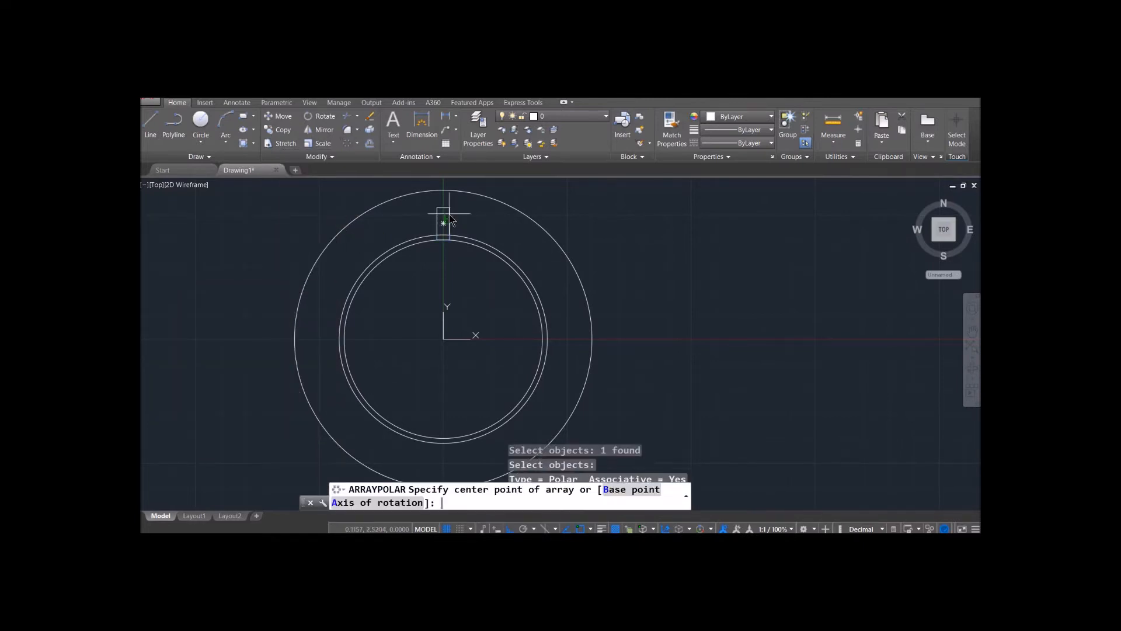
{"action": "left_click", "coordinate": [443, 338]}
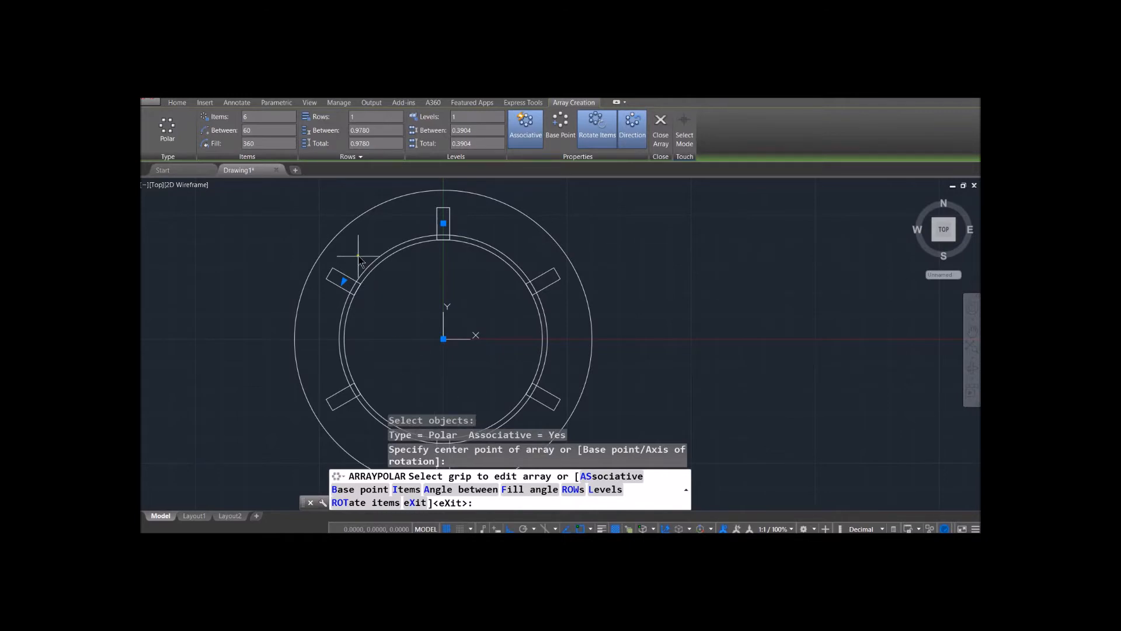
{"action": "left_click", "coordinate": [240, 119]}
{"action": "type", "text": "4"}
{"action": "key", "text": "Return"}
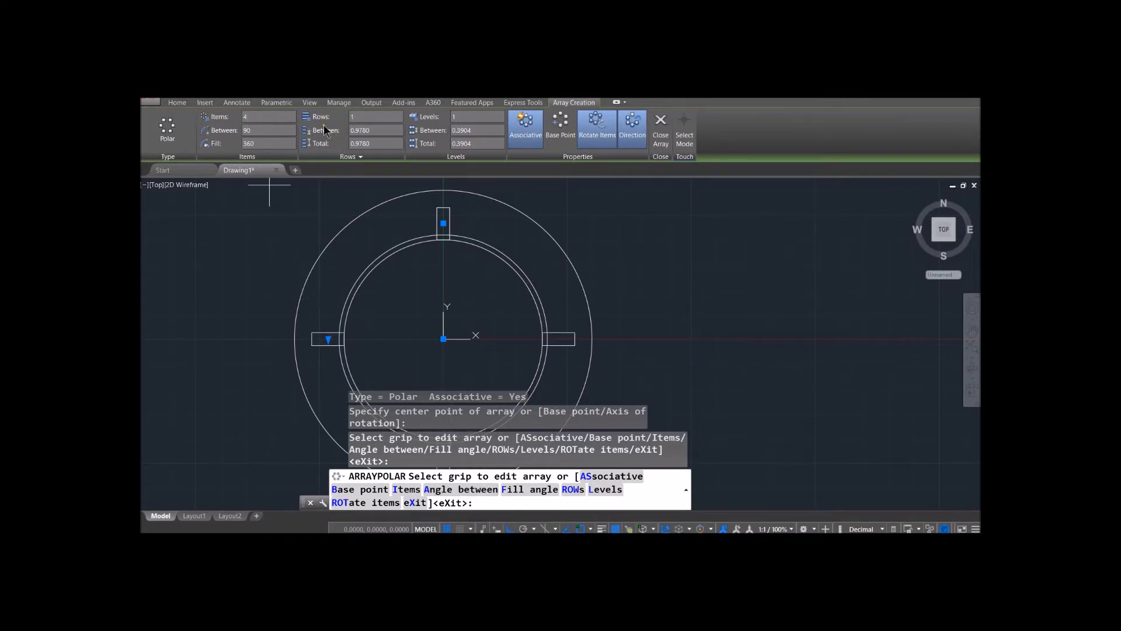
{"action": "key", "text": "Return"}
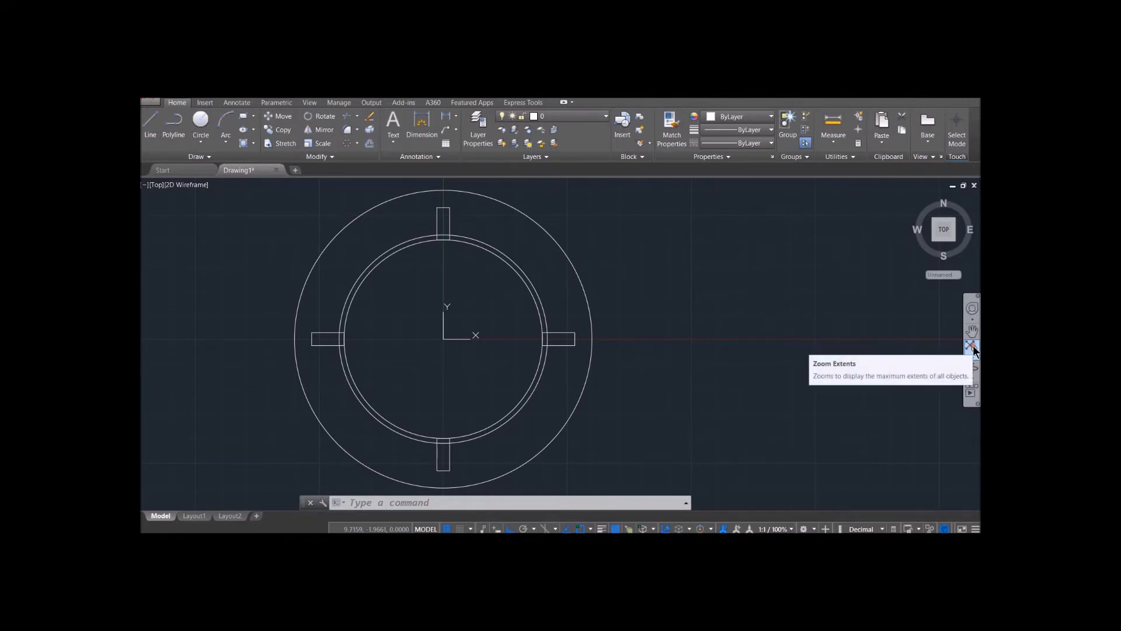
Step: Fit all four profiles in the view and switch the workspace to 3D Modeling
{"action": "left_click", "coordinate": [972, 348]}
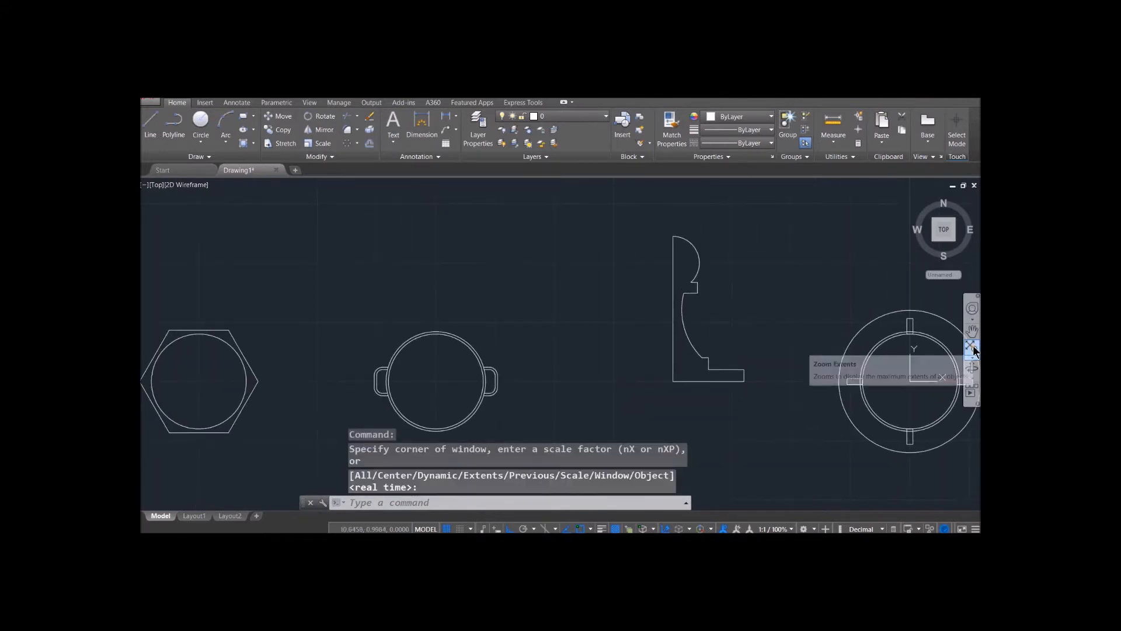
{"action": "scroll", "coordinate": [823, 406], "scroll_direction": "up", "scroll_amount": 2}
{"action": "scroll", "coordinate": [803, 406], "scroll_direction": "down", "scroll_amount": 4}
{"action": "scroll", "coordinate": [802, 406], "scroll_direction": "up", "scroll_amount": 2}
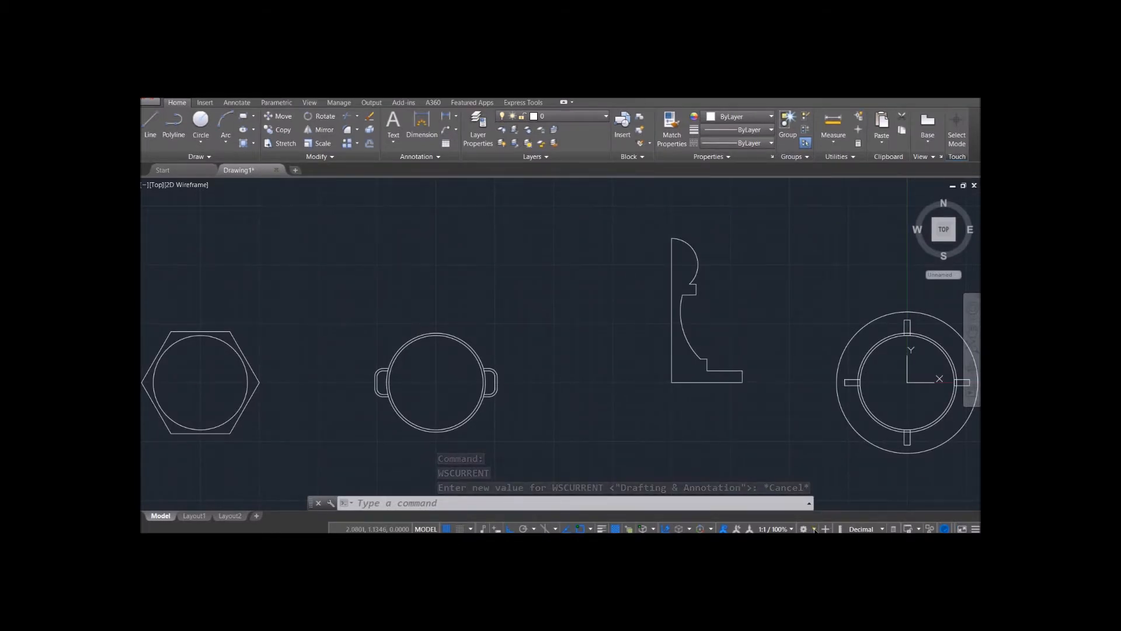
{"action": "left_click", "coordinate": [815, 529]}
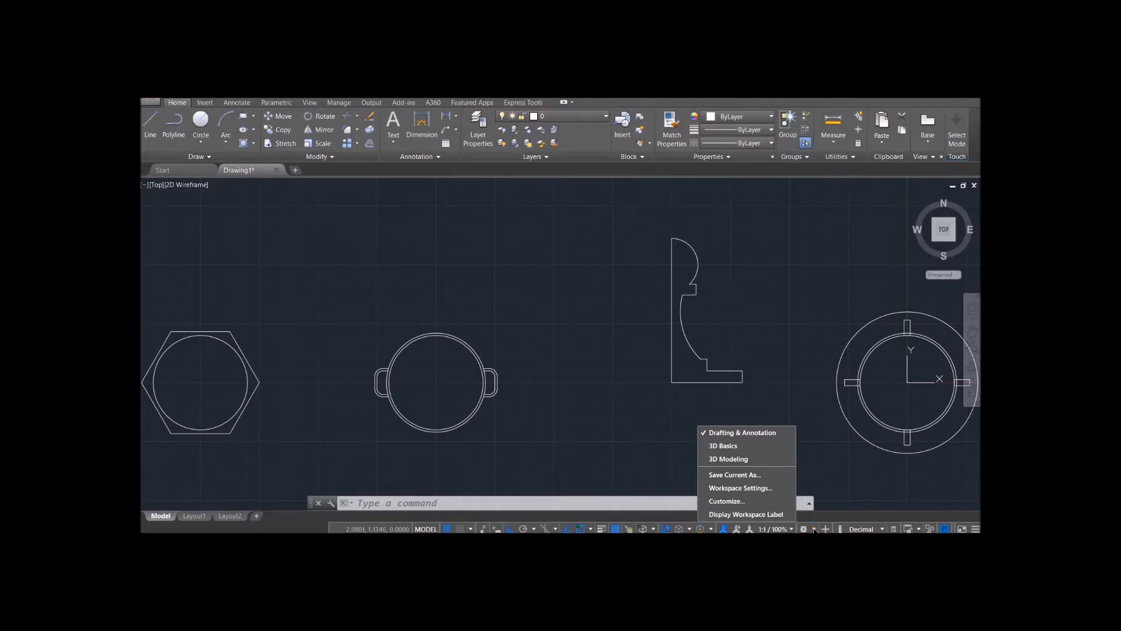
{"action": "left_click", "coordinate": [762, 461]}
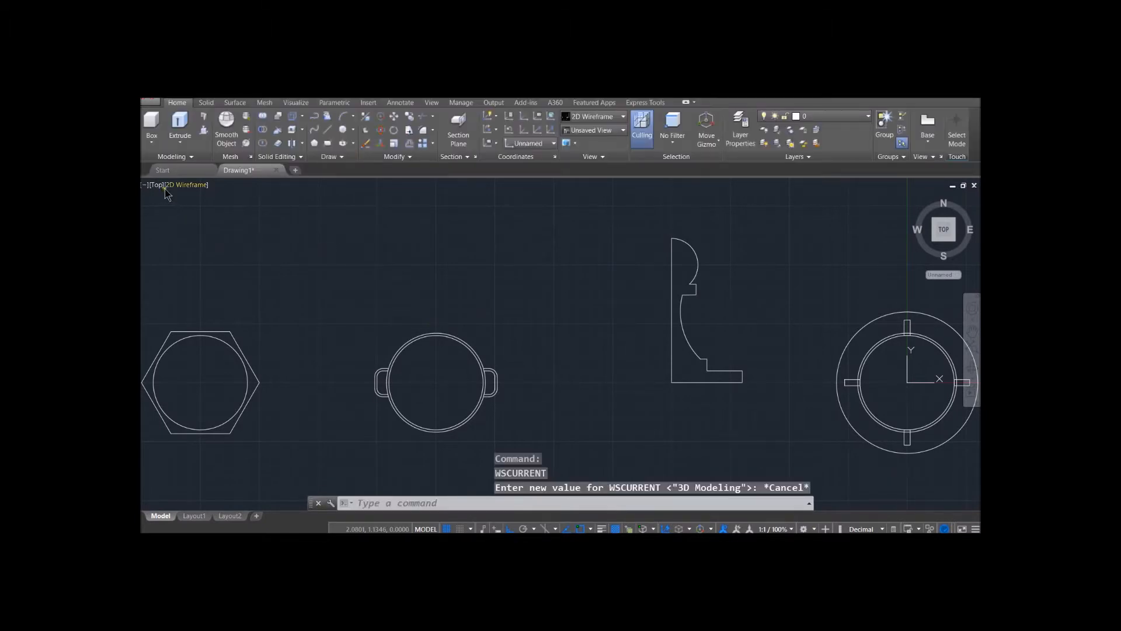
{"action": "left_click", "coordinate": [155, 143]}
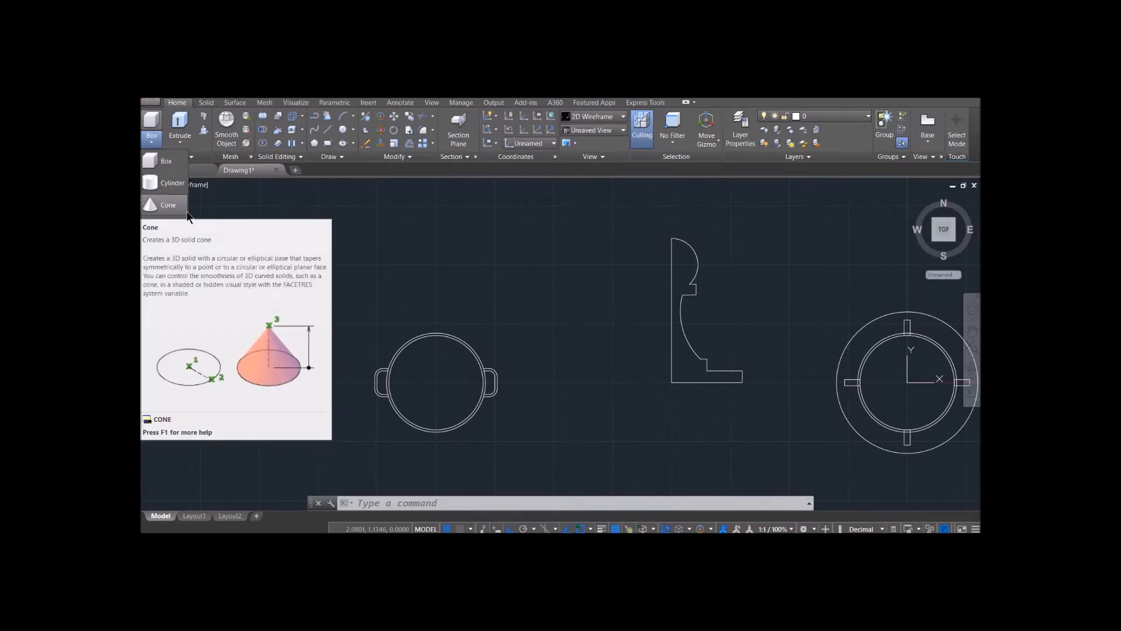
{"action": "left_click", "coordinate": [181, 141]}
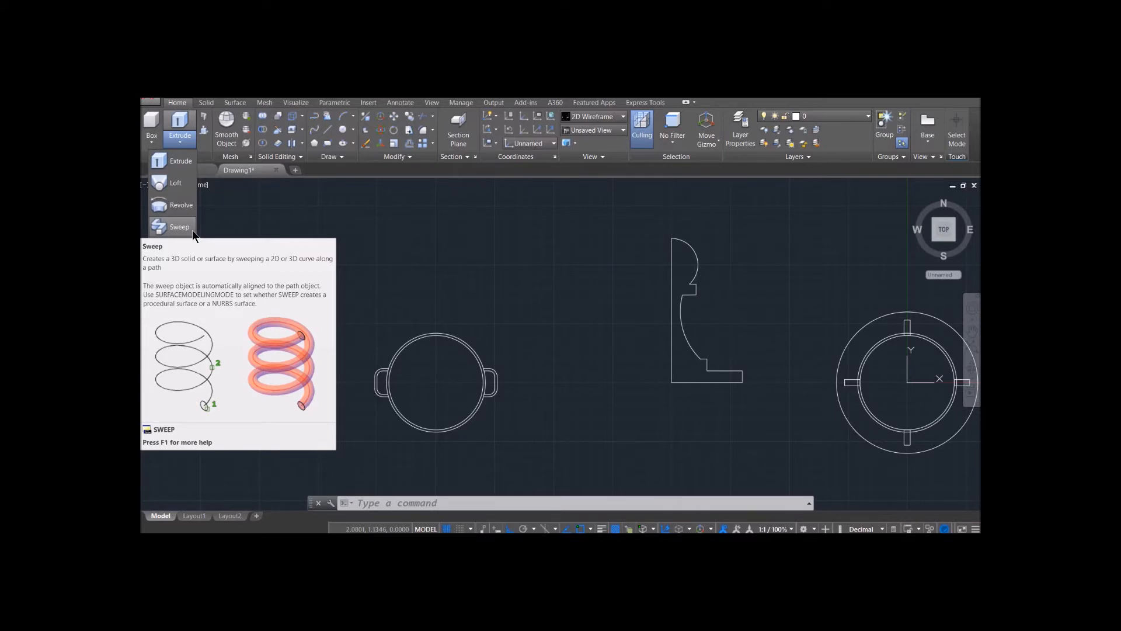
{"action": "left_click", "coordinate": [271, 159]}
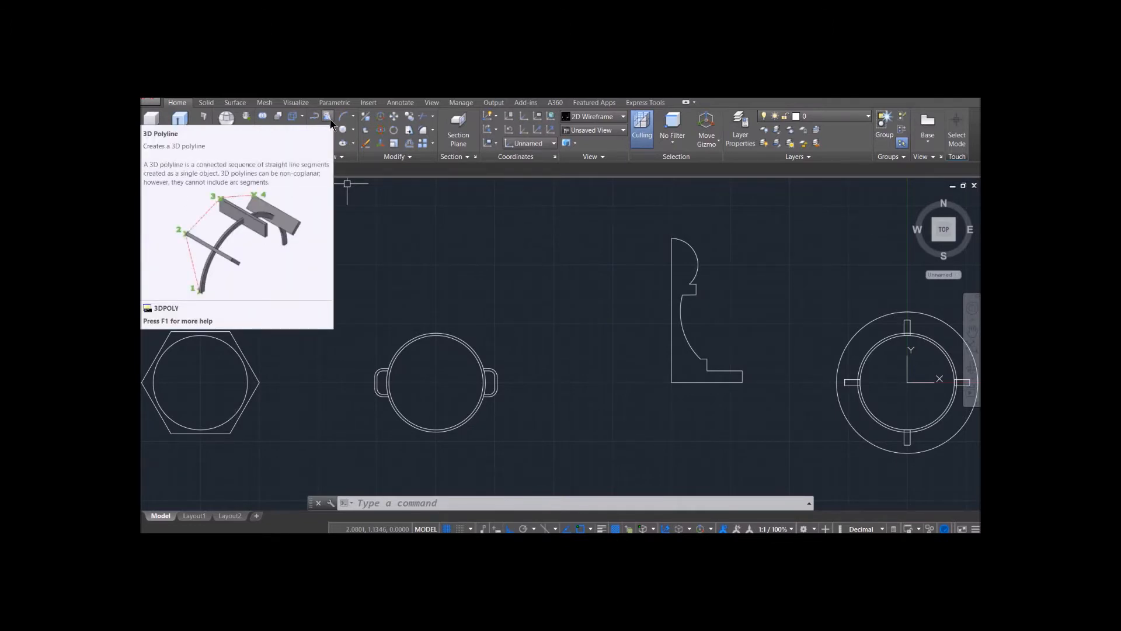
{"action": "left_click", "coordinate": [341, 158]}
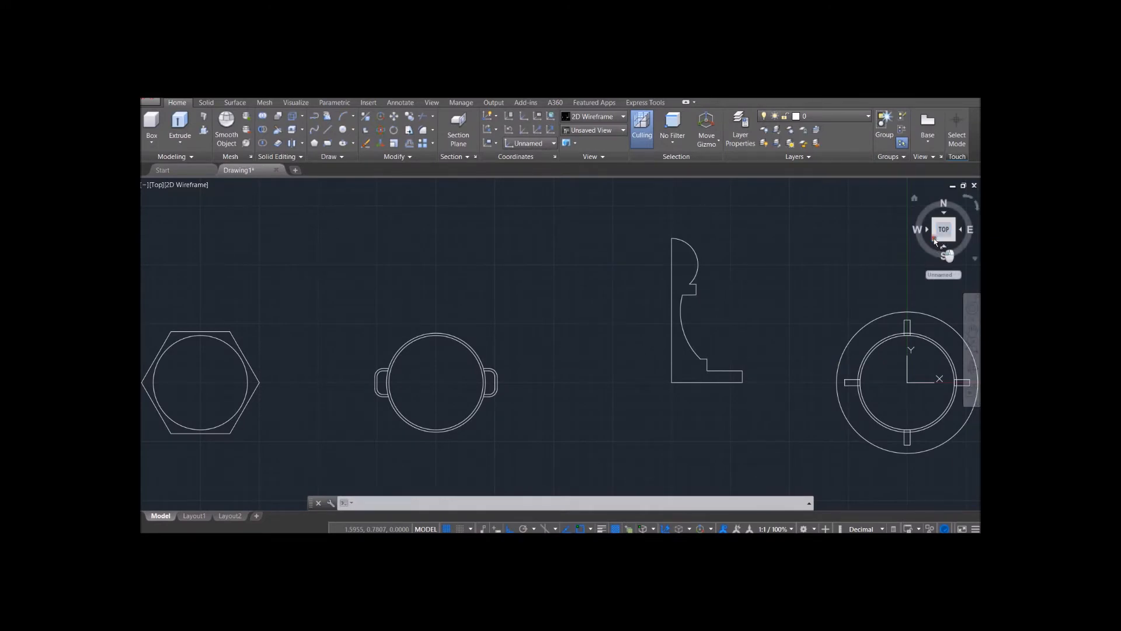
Step: Inspect the profiles from the southwest isometric, front and top views, and look through the available visual styles
{"action": "left_click", "coordinate": [935, 240]}
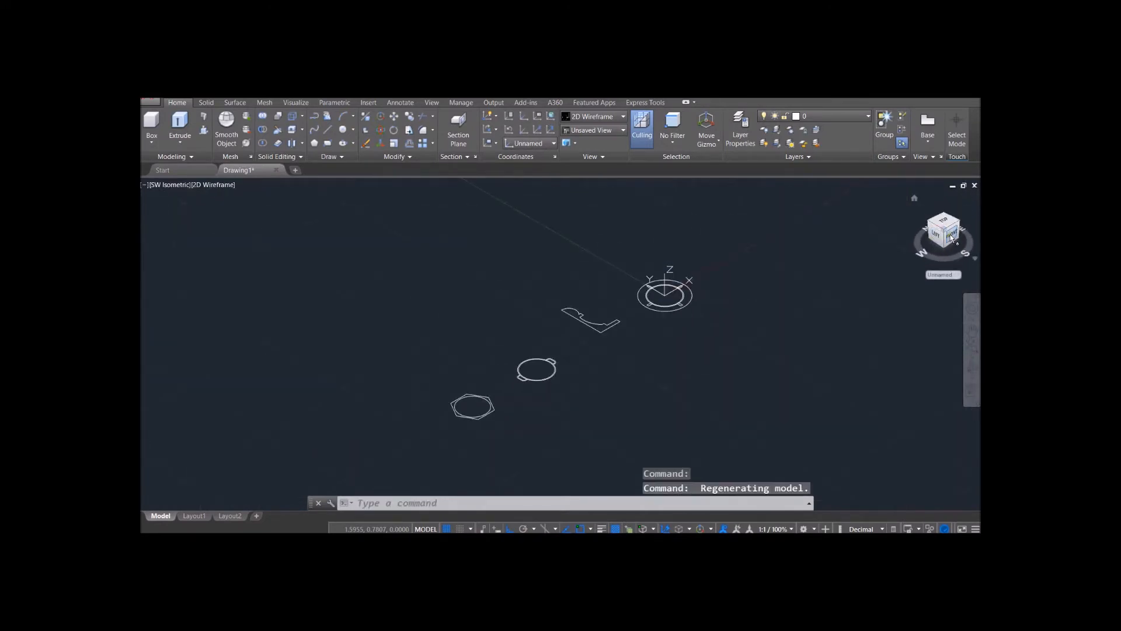
{"action": "left_click", "coordinate": [950, 235]}
{"action": "left_click", "coordinate": [943, 213]}
{"action": "left_click", "coordinate": [934, 239]}
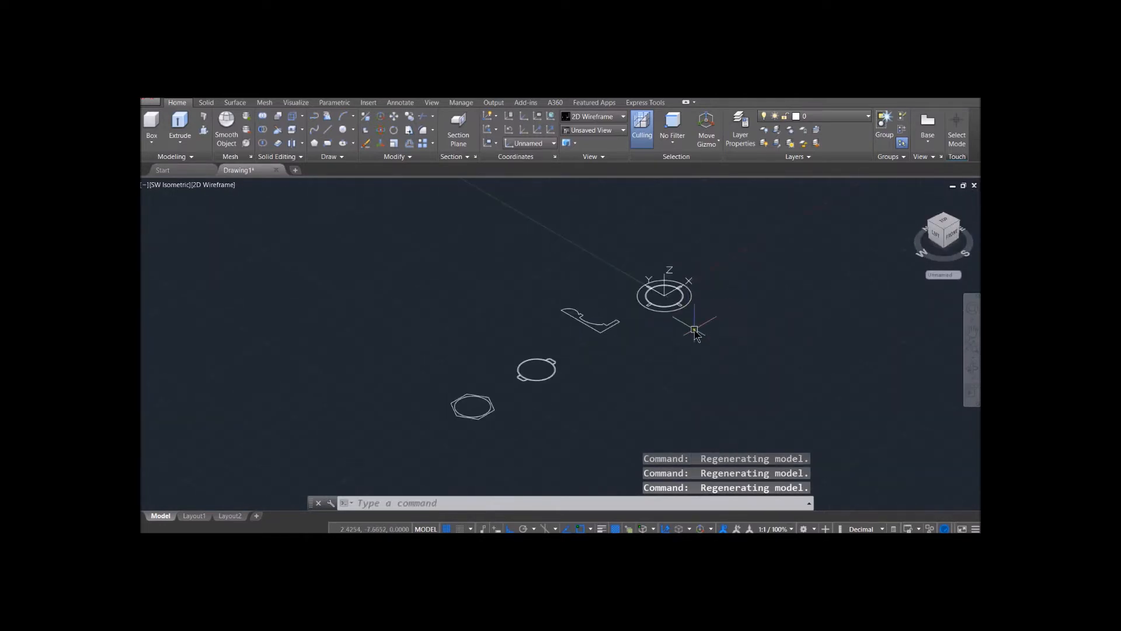
{"action": "left_click", "coordinate": [224, 185]}
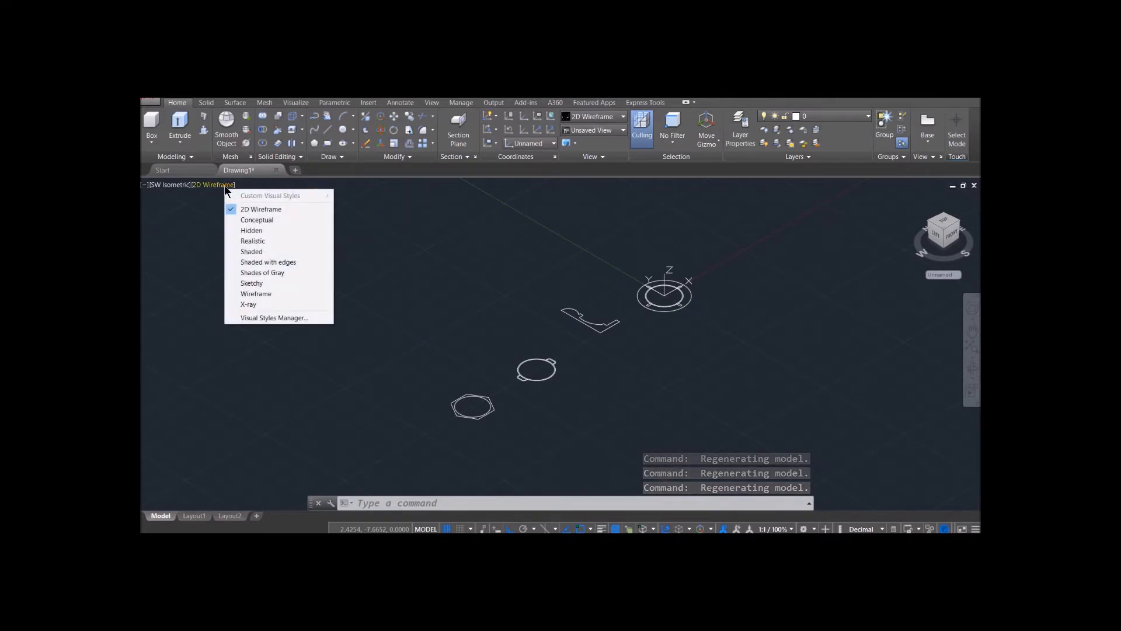
{"action": "left_click", "coordinate": [620, 118]}
{"action": "left_click", "coordinate": [621, 118]}
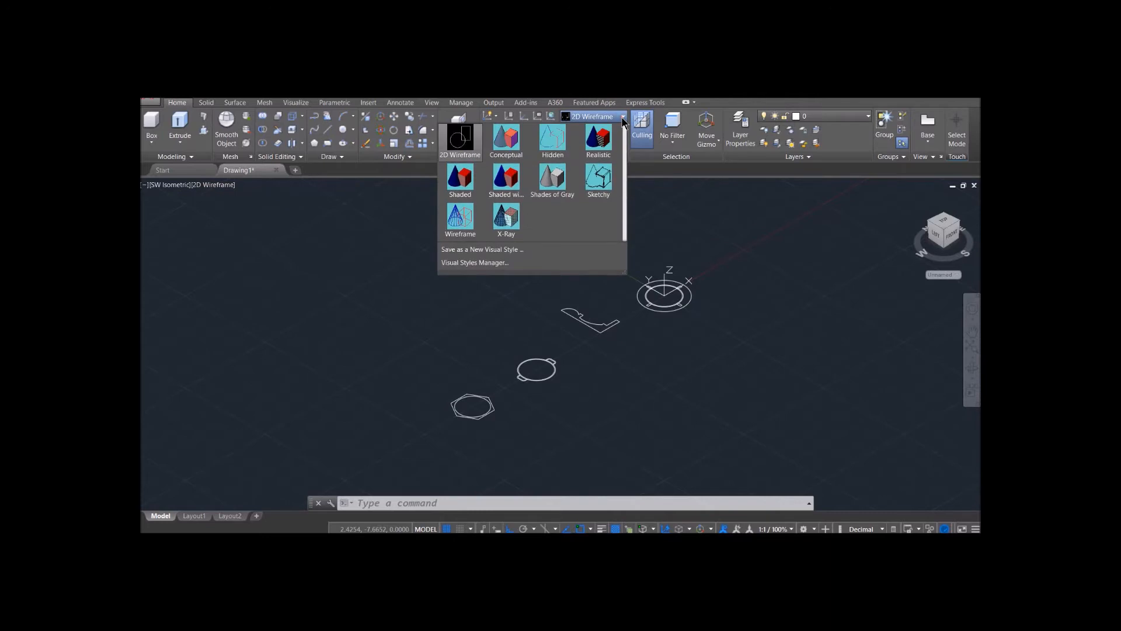
{"action": "left_click", "coordinate": [621, 117]}
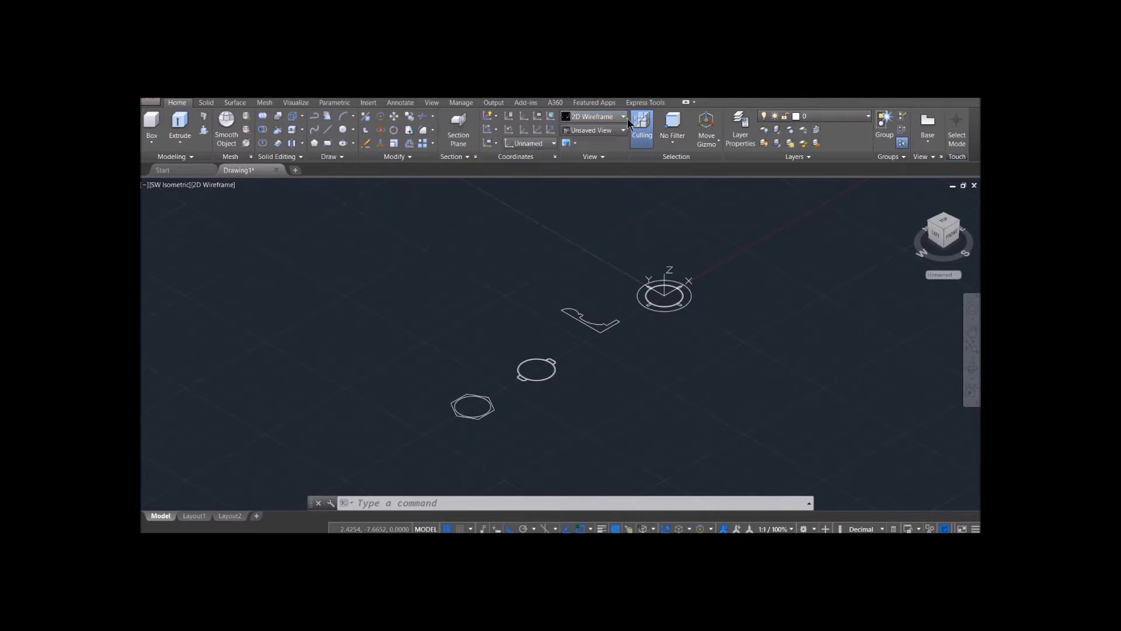
Step: Examine the flat profiles from the top and from several tilted 3D angles, finishing with a close view of the hexagon
{"action": "left_click", "coordinate": [943, 222]}
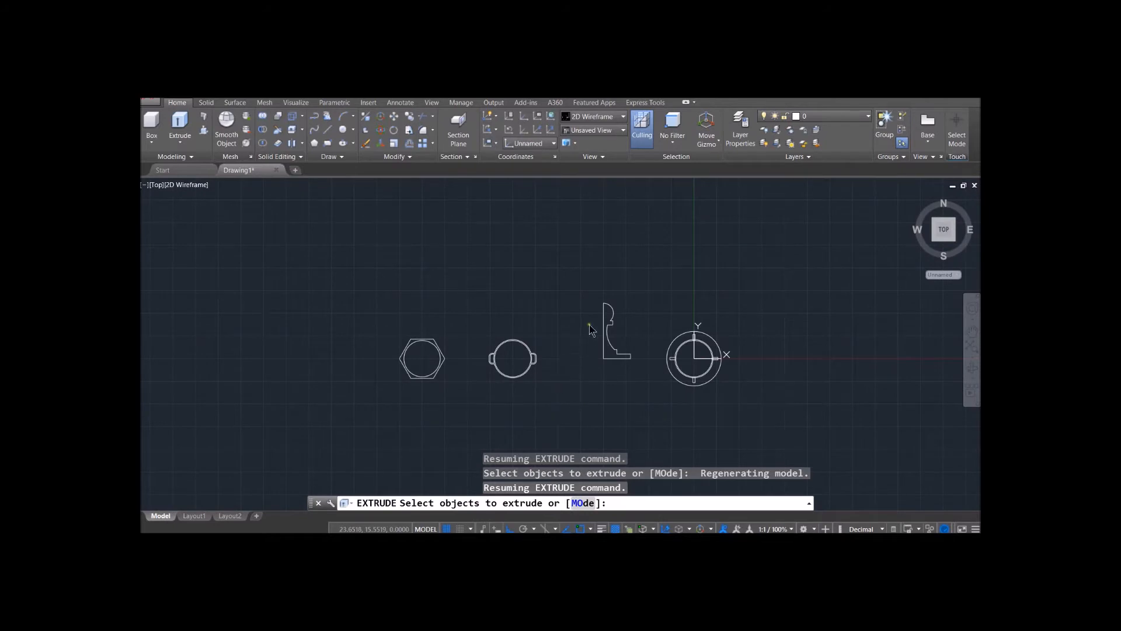
{"action": "middle_click_drag", "start_coordinate": [562, 368], "coordinate": [622, 269], "text": "shift"}
{"action": "middle_click_drag", "start_coordinate": [660, 304], "coordinate": [628, 378], "text": "shift"}
{"action": "scroll", "coordinate": [619, 363], "scroll_direction": "up", "scroll_amount": 4}
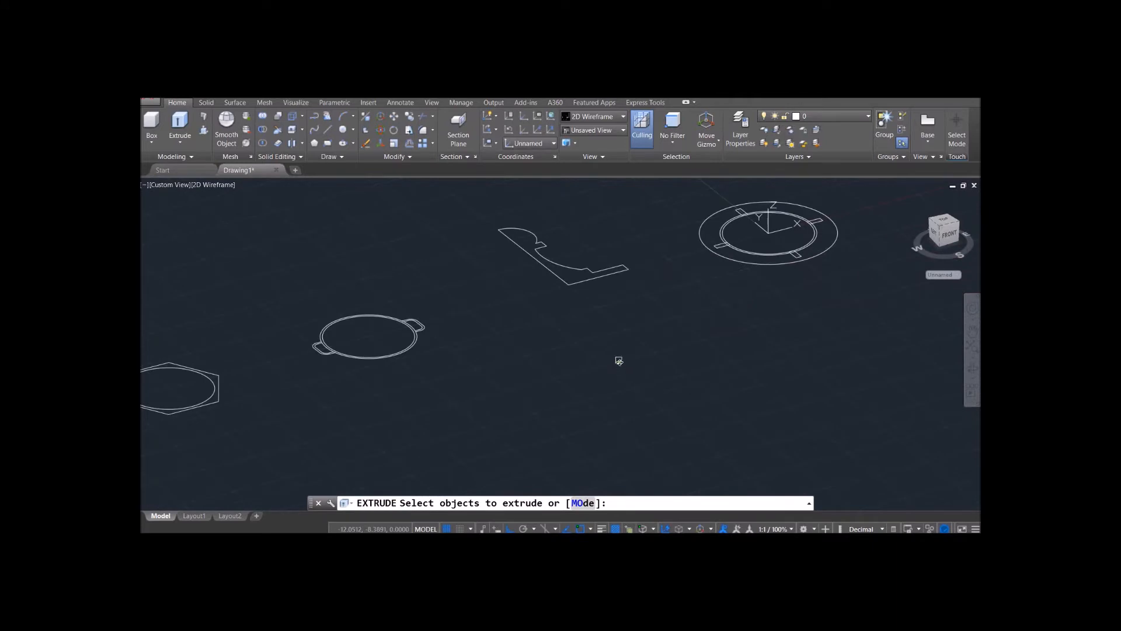
{"action": "scroll", "coordinate": [617, 355], "scroll_direction": "down", "scroll_amount": 6}
{"action": "scroll", "coordinate": [616, 363], "scroll_direction": "up", "scroll_amount": 2}
{"action": "middle_click_drag", "start_coordinate": [615, 363], "coordinate": [676, 349], "text": "shift"}
{"action": "scroll", "coordinate": [631, 342], "scroll_direction": "up", "scroll_amount": 4}
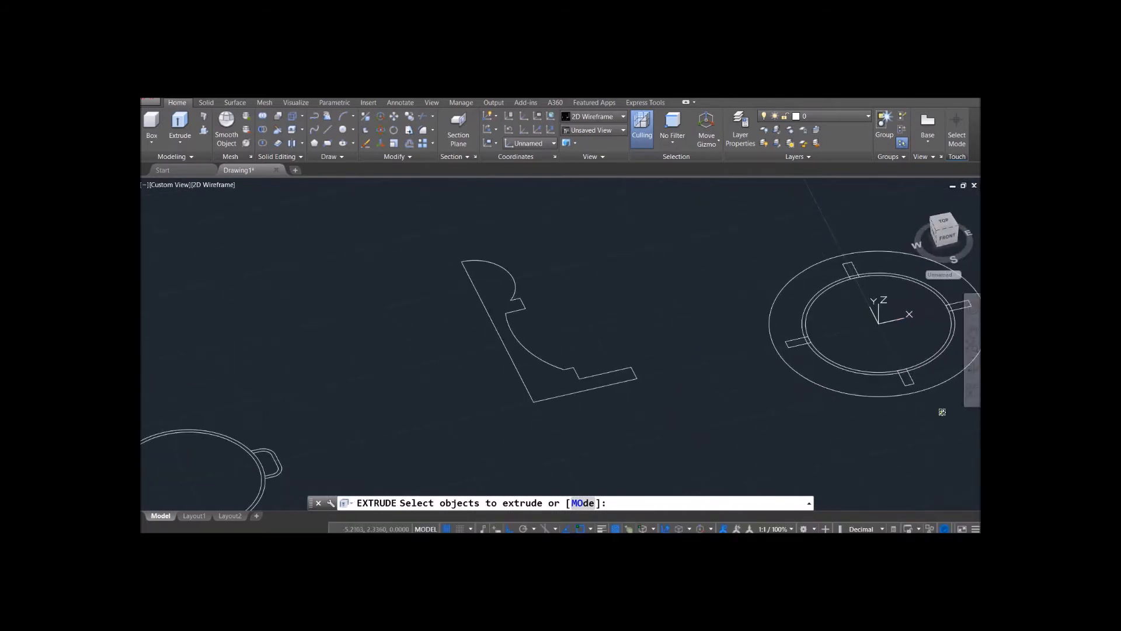
{"action": "scroll", "coordinate": [620, 306], "scroll_direction": "down", "scroll_amount": 6}
{"action": "middle_click_drag", "start_coordinate": [620, 306], "coordinate": [624, 338], "text": "shift"}
{"action": "scroll", "coordinate": [625, 376], "scroll_direction": "up", "scroll_amount": 6}
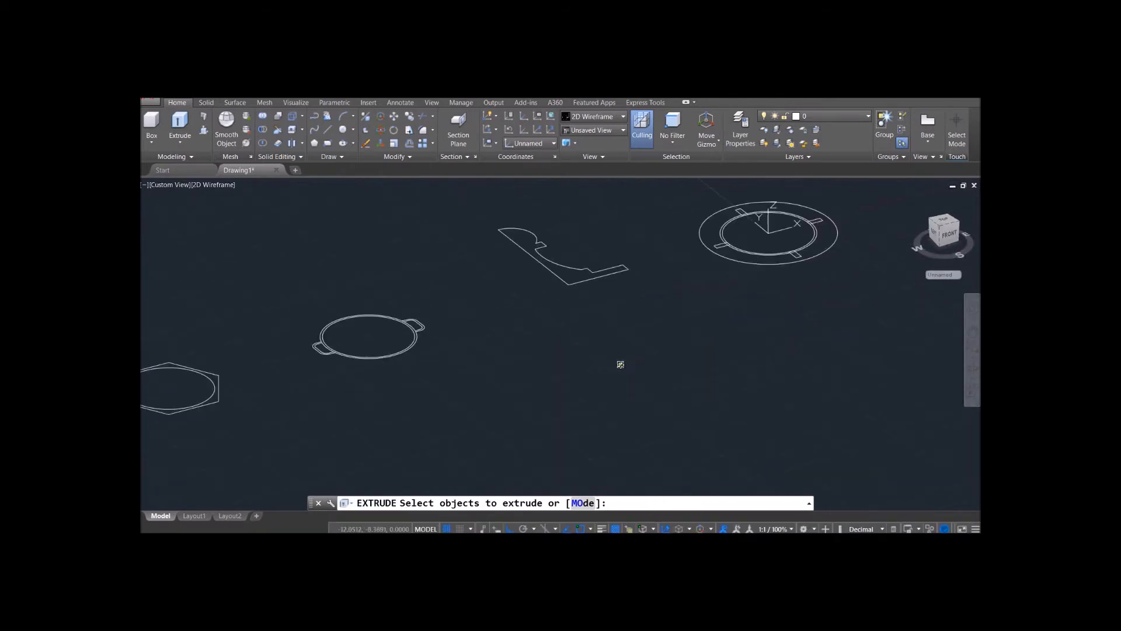
{"action": "scroll", "coordinate": [617, 355], "scroll_direction": "down", "scroll_amount": 4}
{"action": "scroll", "coordinate": [616, 354], "scroll_direction": "down", "scroll_amount": 2}
{"action": "scroll", "coordinate": [611, 362], "scroll_direction": "up", "scroll_amount": 2}
{"action": "middle_click_drag", "start_coordinate": [612, 363], "coordinate": [673, 347], "text": "shift"}
{"action": "scroll", "coordinate": [630, 343], "scroll_direction": "up", "scroll_amount": 3}
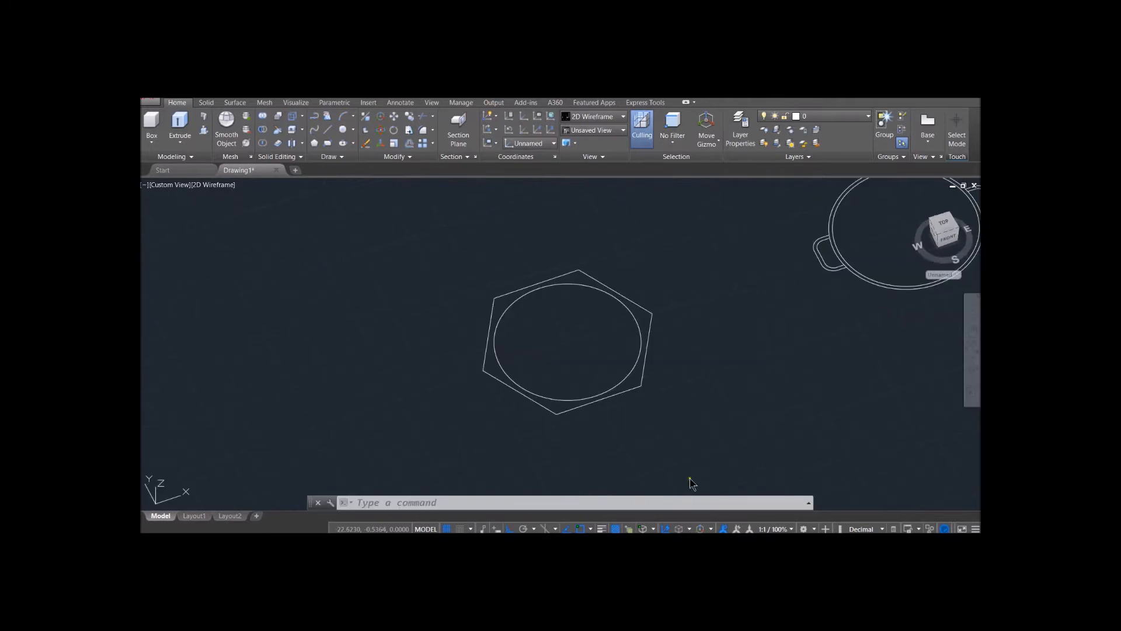
Step: Extrude the circle inside the hexagon as a solid to a height of 3
{"action": "left_click", "coordinate": [190, 126]}
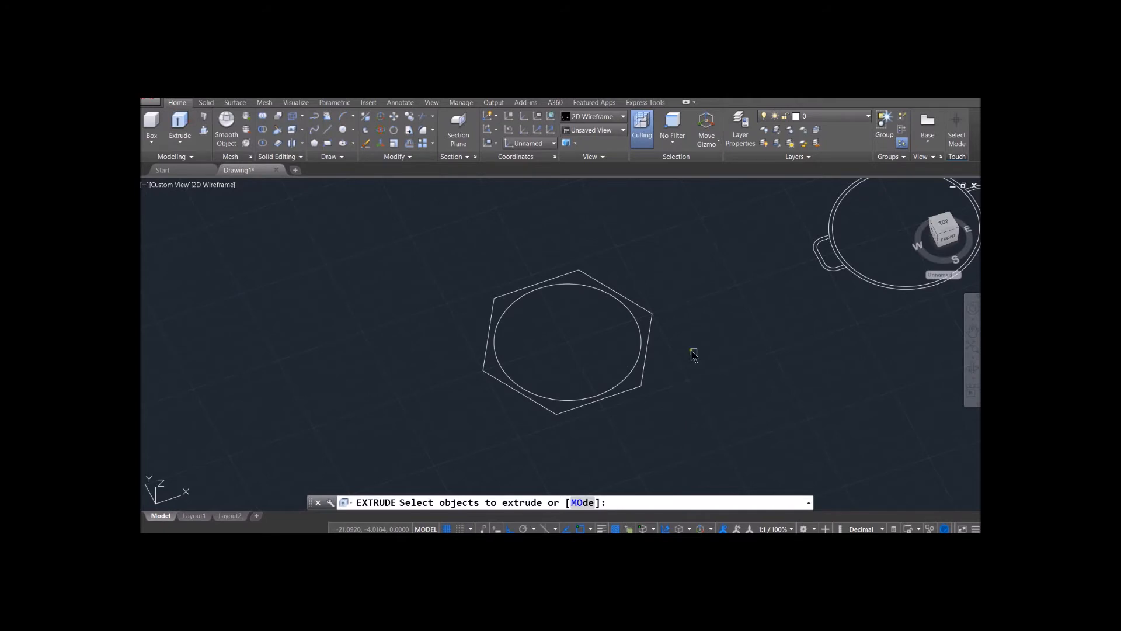
{"action": "left_click", "coordinate": [634, 321]}
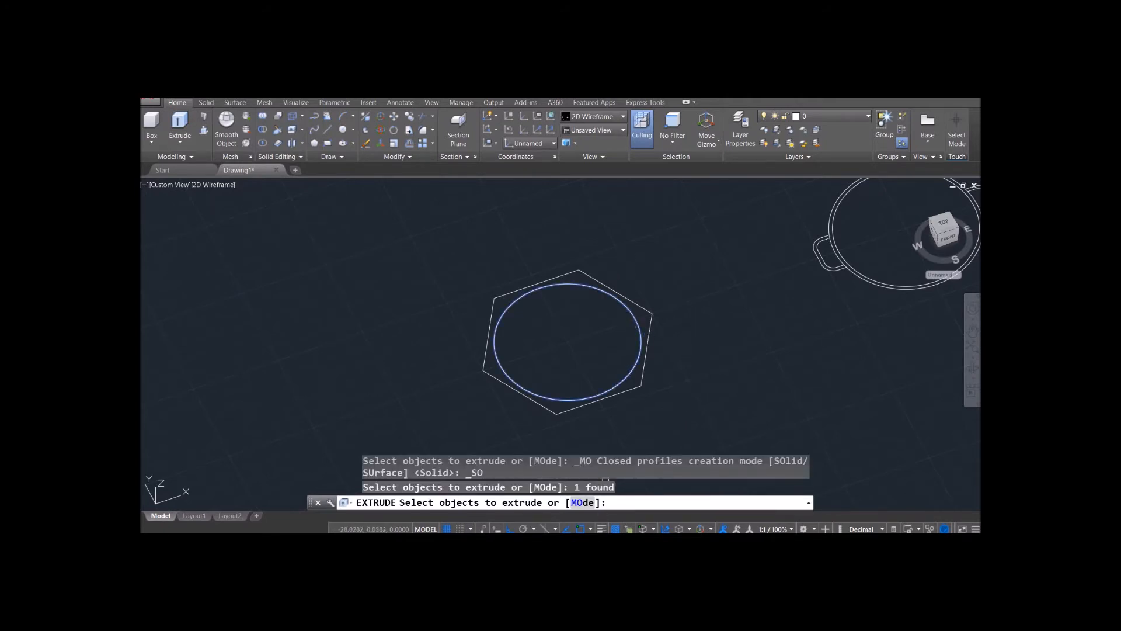
{"action": "left_click", "coordinate": [580, 504]}
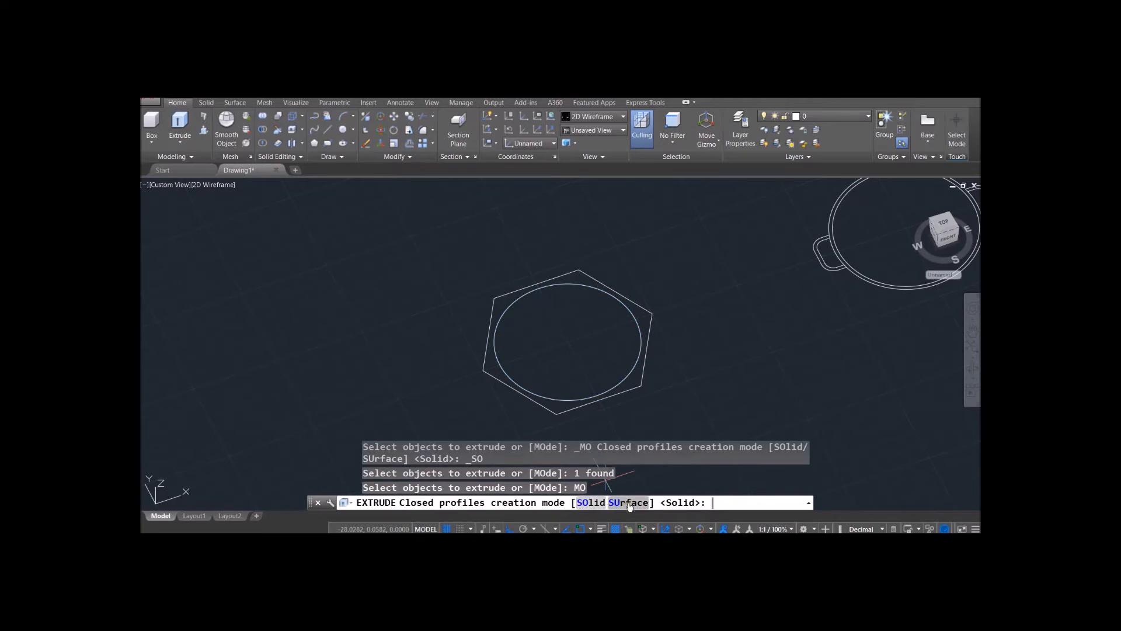
{"action": "key", "text": "Return"}
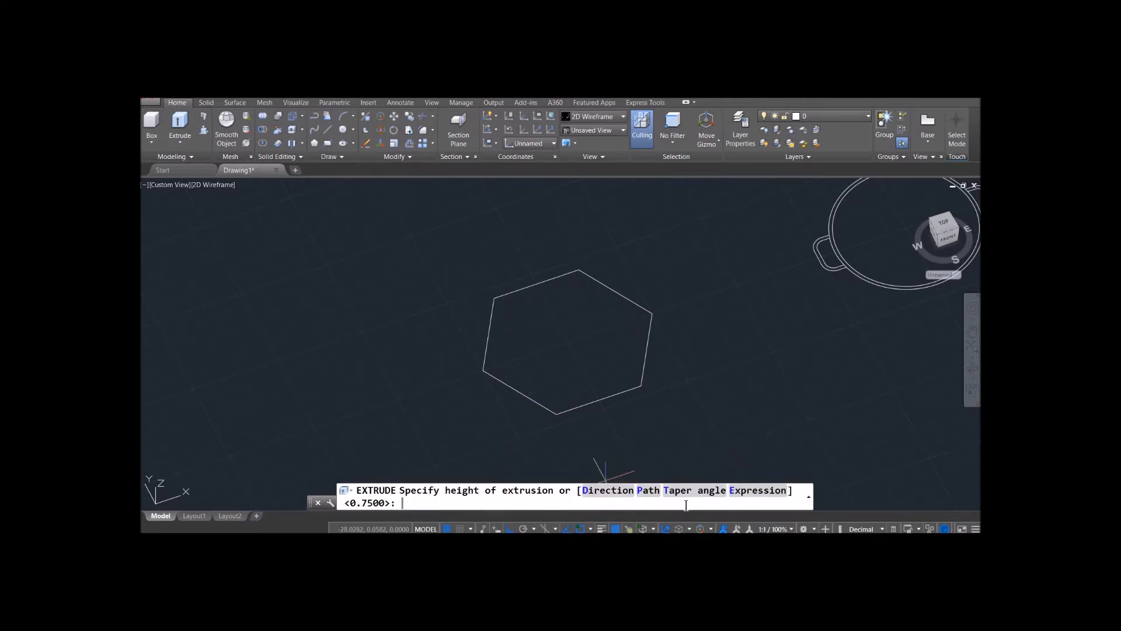
{"action": "middle_click_drag", "start_coordinate": [658, 258], "coordinate": [625, 210], "text": "shift"}
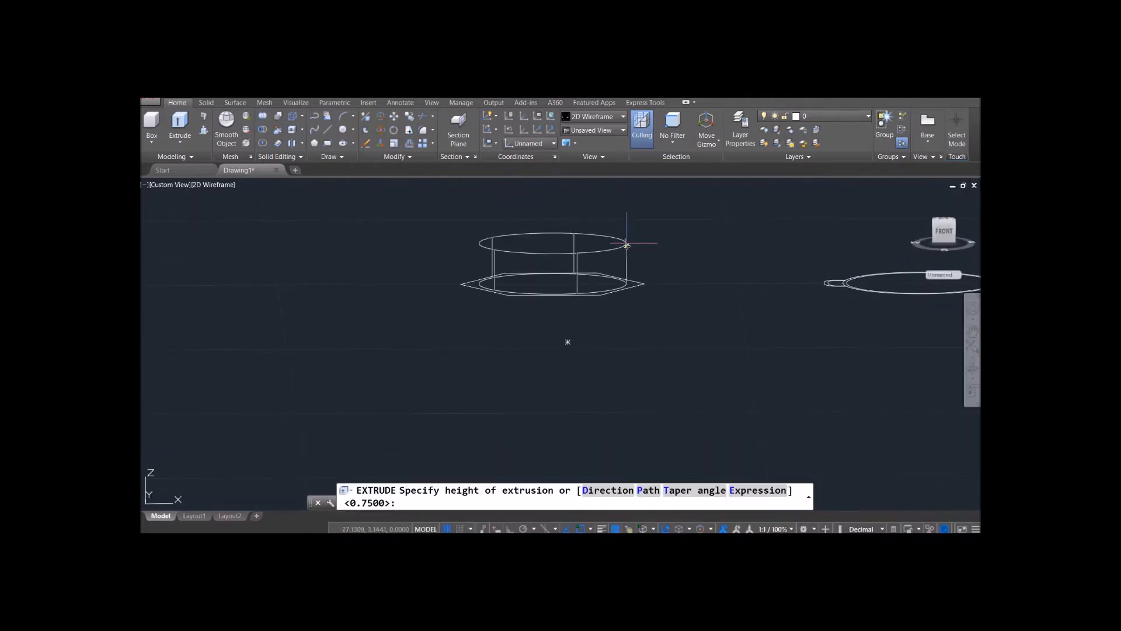
{"action": "scroll", "coordinate": [632, 247], "scroll_direction": "up", "scroll_amount": 2}
{"action": "scroll", "coordinate": [631, 247], "scroll_direction": "down", "scroll_amount": 2}
{"action": "middle_click_drag", "start_coordinate": [631, 247], "coordinate": [605, 335]}
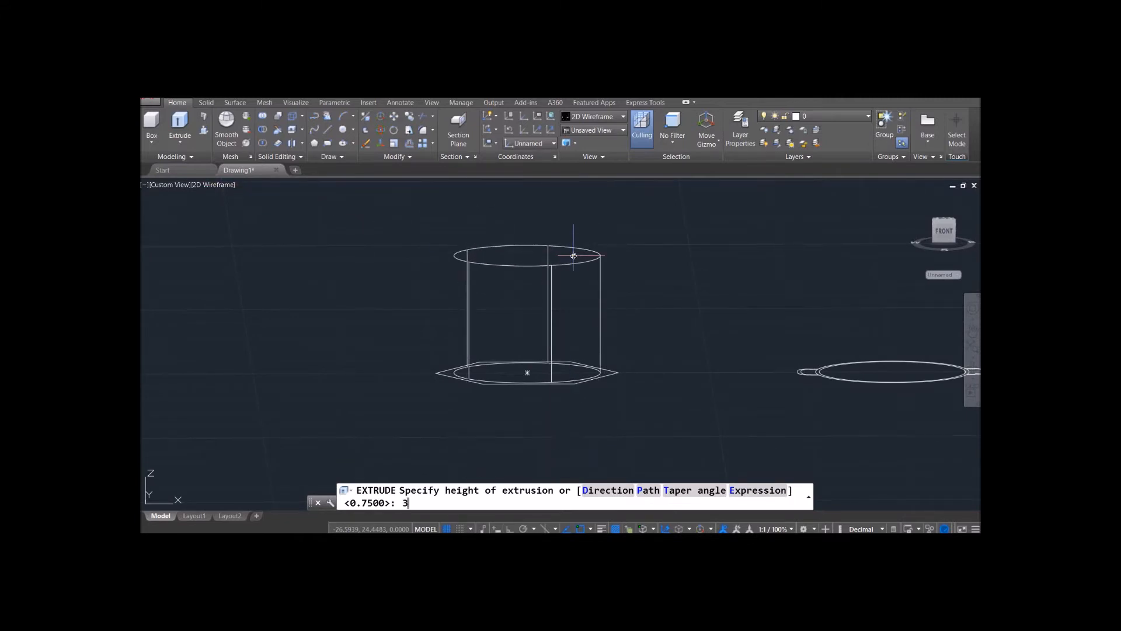
{"action": "key", "text": "Return"}
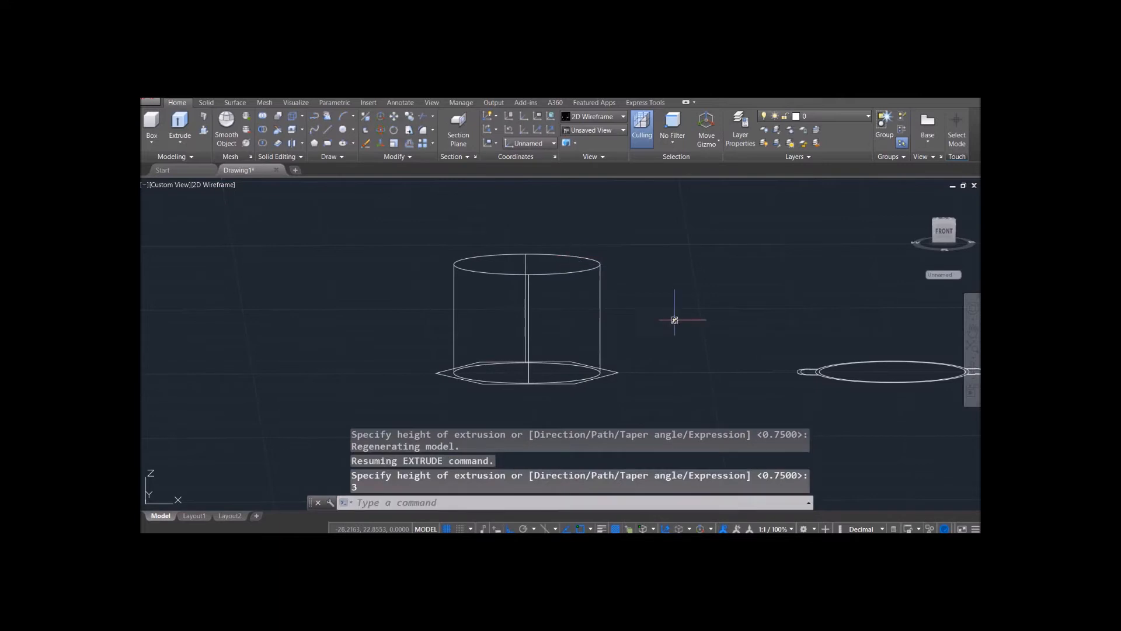
Step: Set the visual style to Realistic and view the extruded cylinder from a tilted angle
{"action": "middle_click_drag", "start_coordinate": [662, 309], "coordinate": [666, 333], "text": "shift"}
{"action": "left_click", "coordinate": [219, 185]}
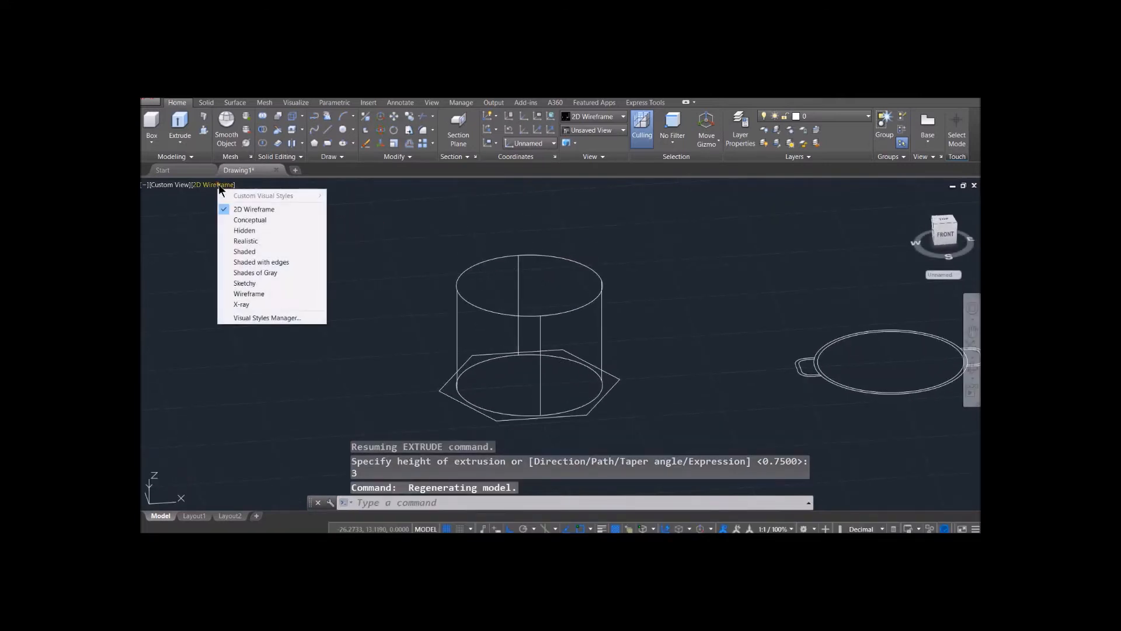
{"action": "left_click", "coordinate": [250, 239]}
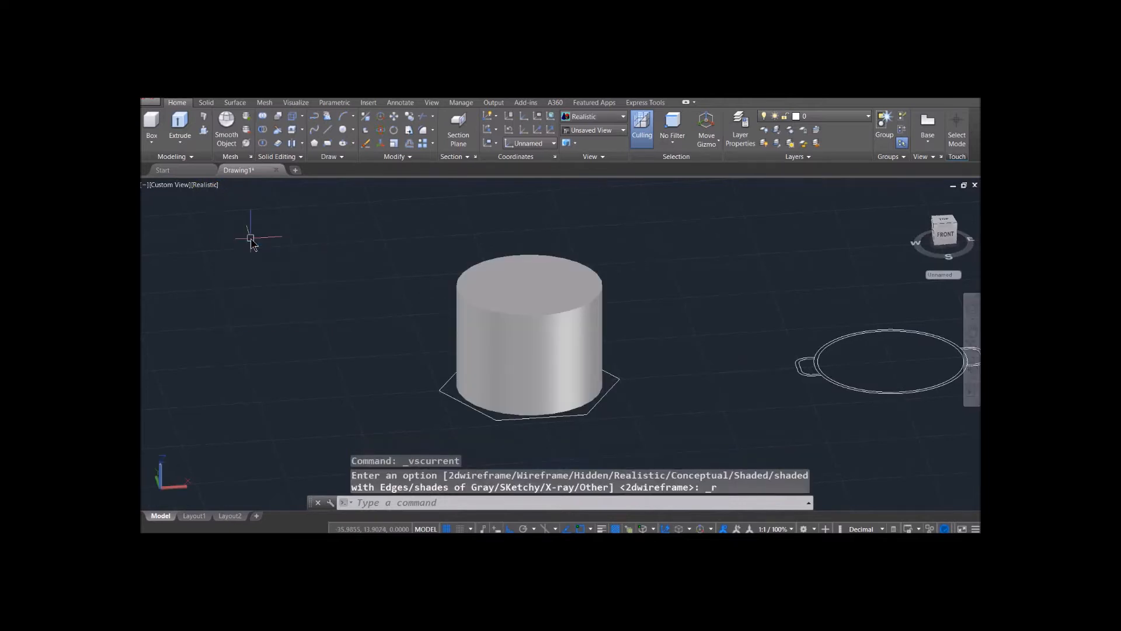
{"action": "mouse_move", "coordinate": [713, 354]}
{"action": "middle_mouse_down", "text": "shift"}
{"action": "mouse_move", "coordinate": [718, 375]}
{"action": "mouse_move", "coordinate": [730, 373]}
{"action": "mouse_move", "coordinate": [718, 363]}
{"action": "mouse_move", "coordinate": [718, 262]}
{"action": "mouse_move", "coordinate": [697, 367]}
{"action": "middle_mouse_up", "text": "shift"}
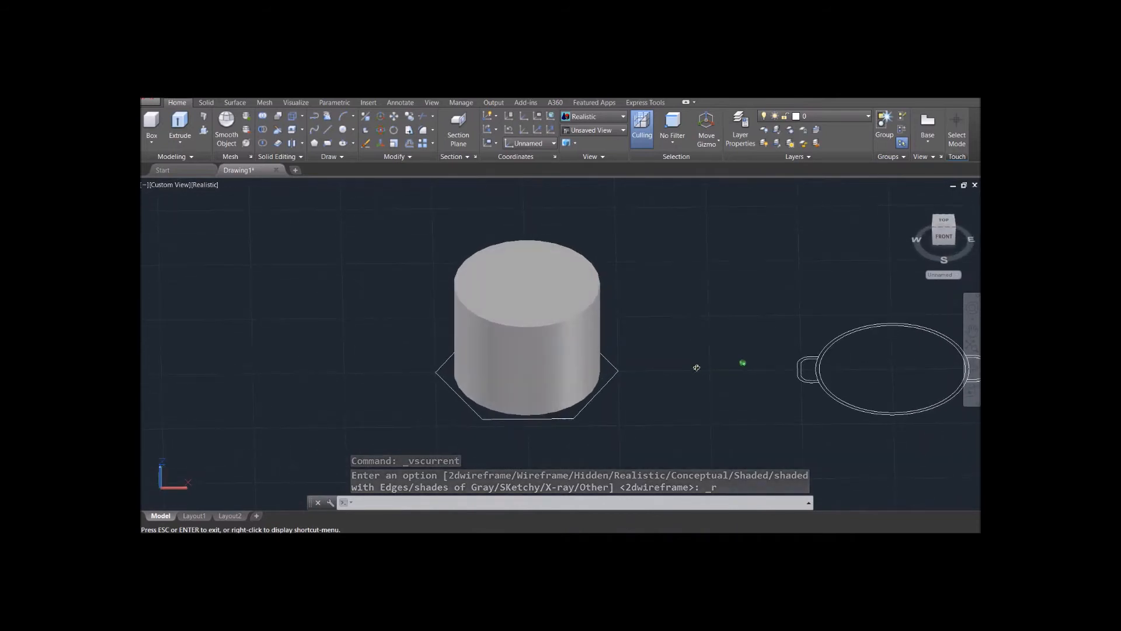
Step: Extrude the hexagon around the cylinder as a surface to a height of 1
{"action": "left_click", "coordinate": [187, 120]}
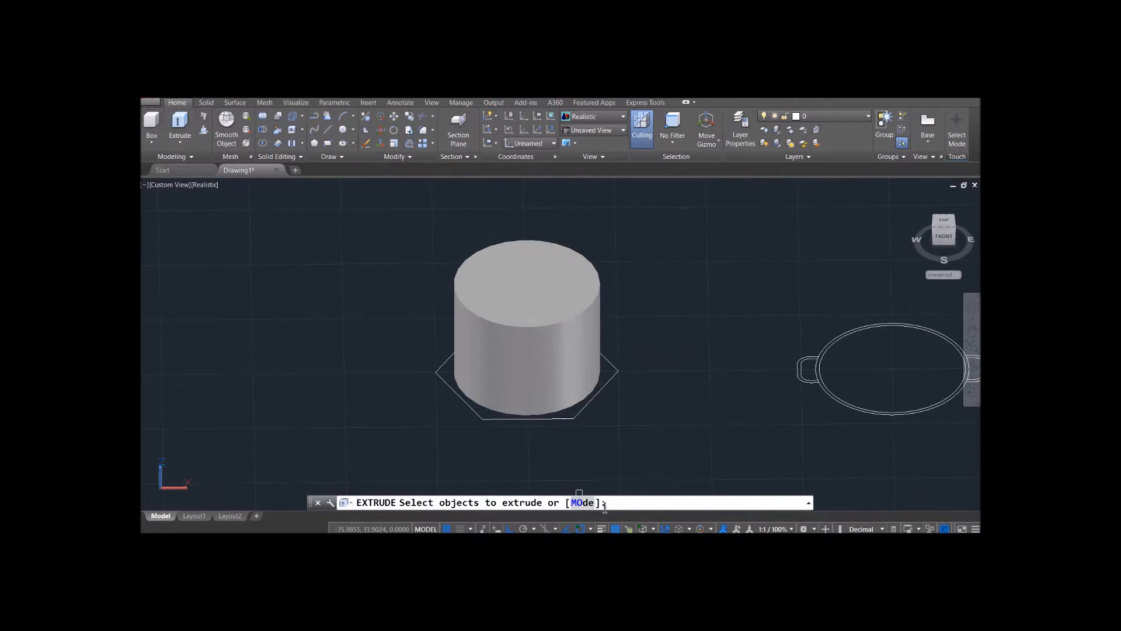
{"action": "left_click", "coordinate": [586, 503]}
{"action": "left_click", "coordinate": [627, 503]}
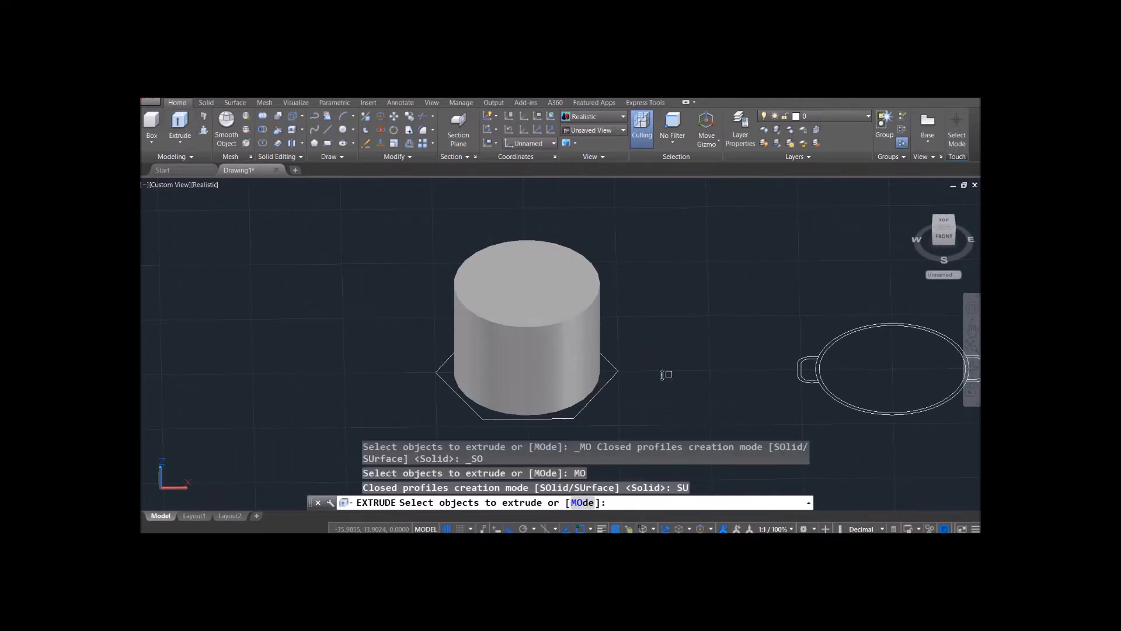
{"action": "left_click", "coordinate": [610, 384]}
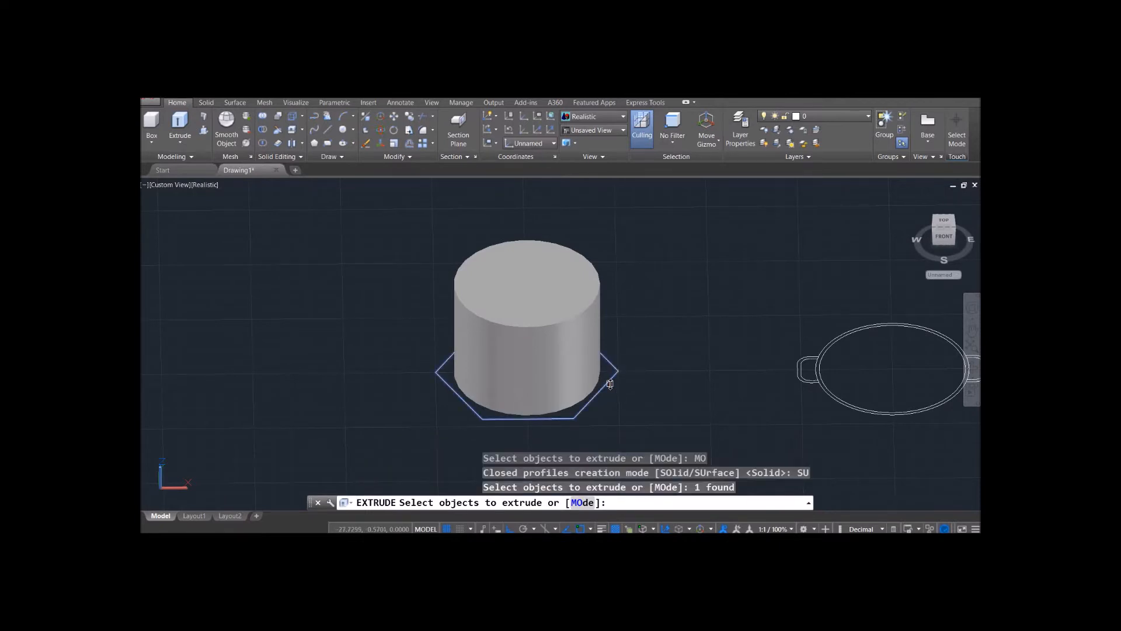
{"action": "key", "text": "Return"}
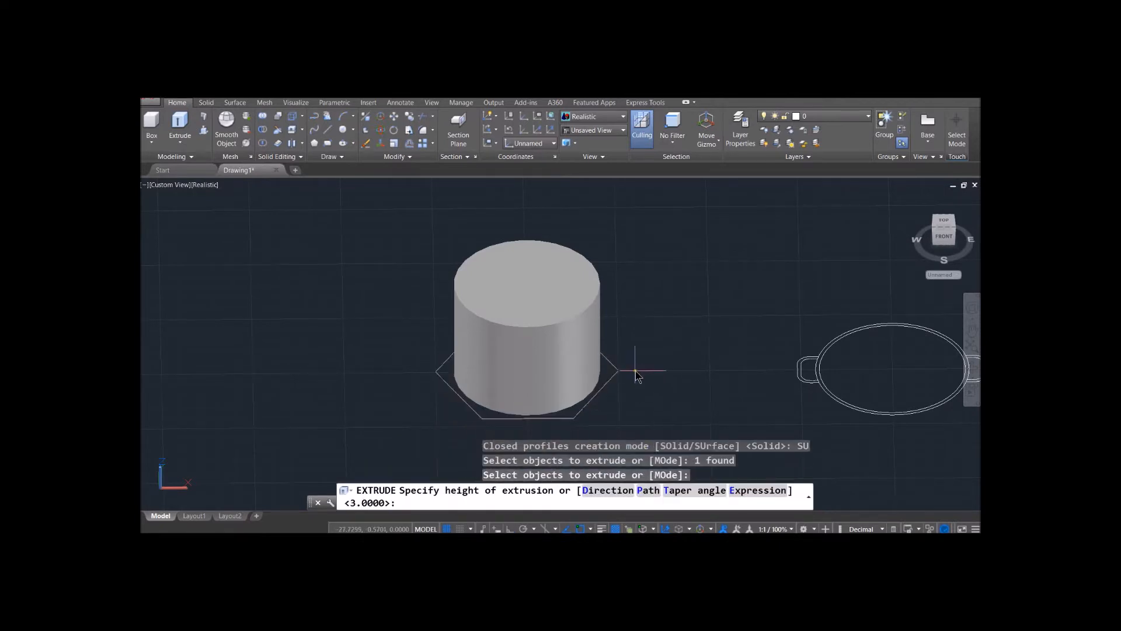
{"action": "middle_click_drag", "start_coordinate": [643, 388], "coordinate": [584, 412], "text": "shift"}
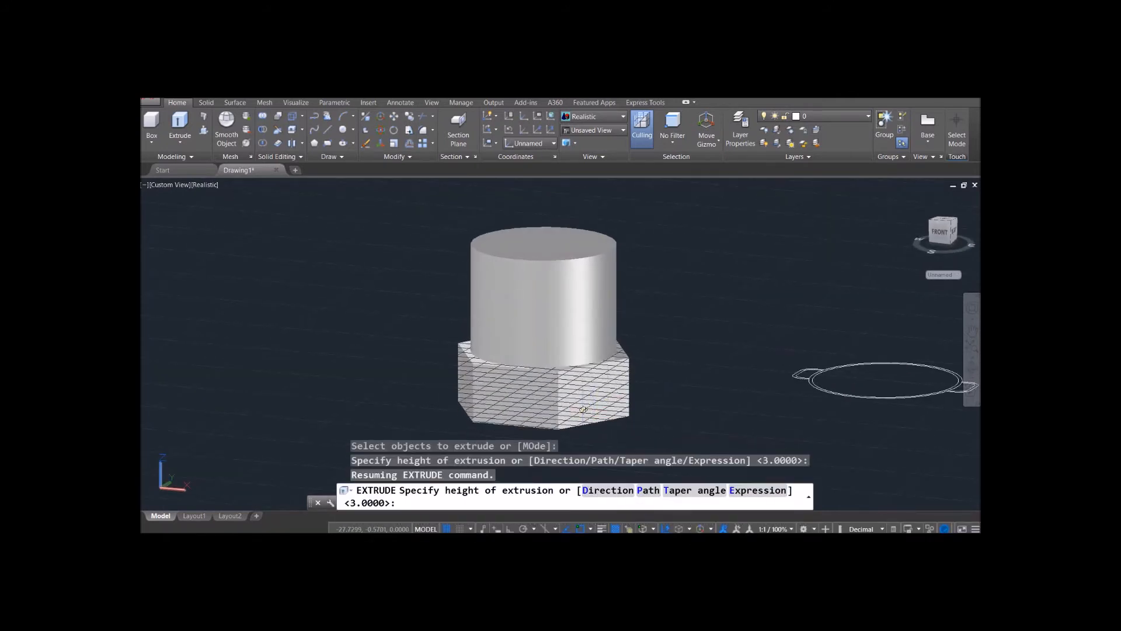
{"action": "type", "text": "1"}
{"action": "key", "text": "Return"}
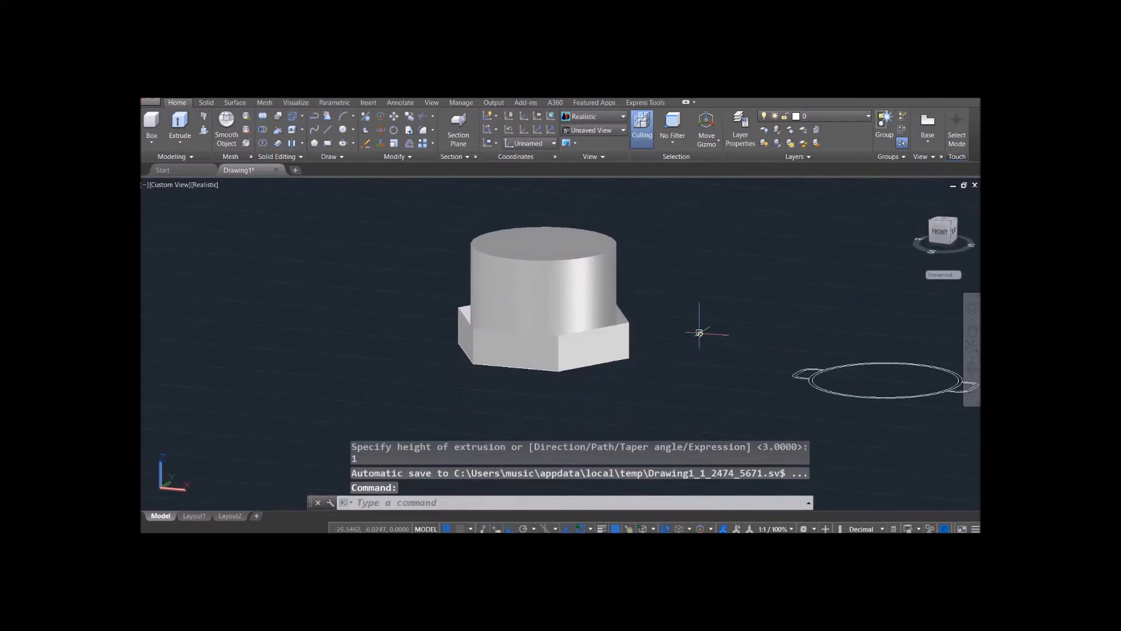
Step: Inspect the extruded hexagon up close in 2D Wireframe, then restore the Realistic visual style
{"action": "middle_click_drag", "start_coordinate": [685, 323], "coordinate": [649, 345], "text": "shift"}
{"action": "scroll", "coordinate": [649, 345], "scroll_direction": "up", "scroll_amount": 4}
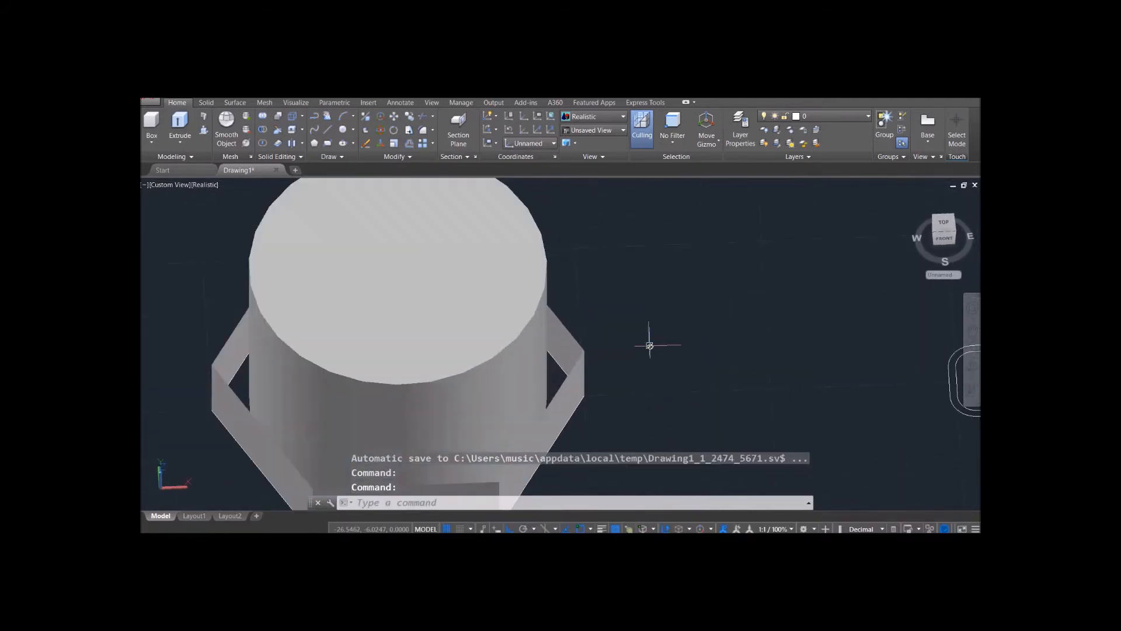
{"action": "left_click", "coordinate": [204, 185]}
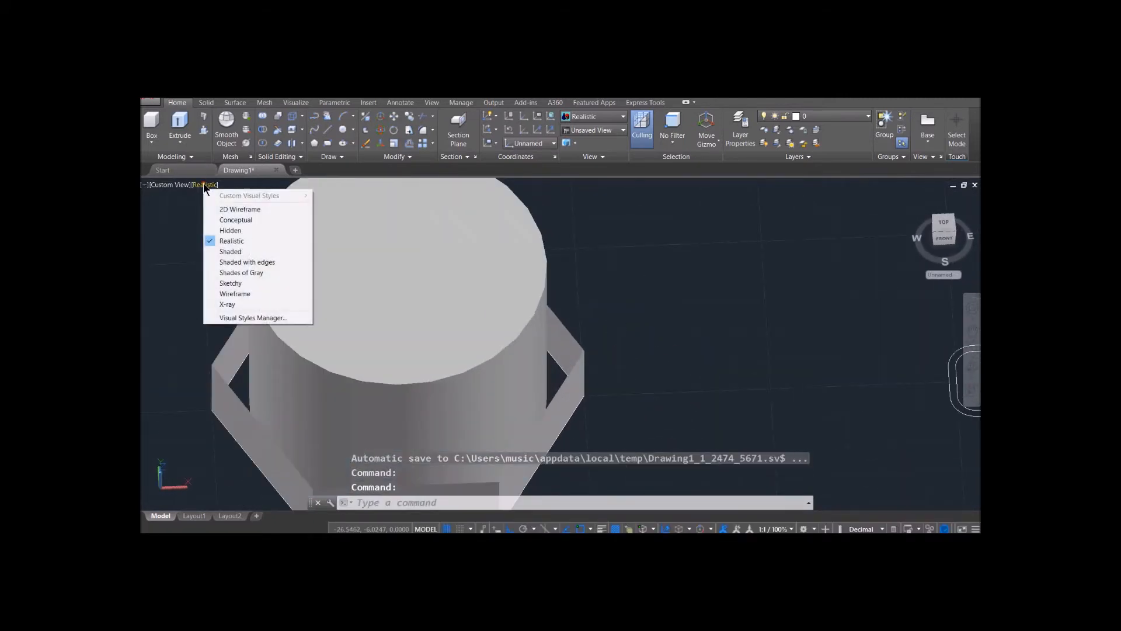
{"action": "left_click", "coordinate": [228, 210]}
{"action": "middle_click_drag", "start_coordinate": [643, 321], "coordinate": [668, 343], "text": "shift"}
{"action": "scroll", "coordinate": [630, 331], "scroll_direction": "down", "scroll_amount": 2}
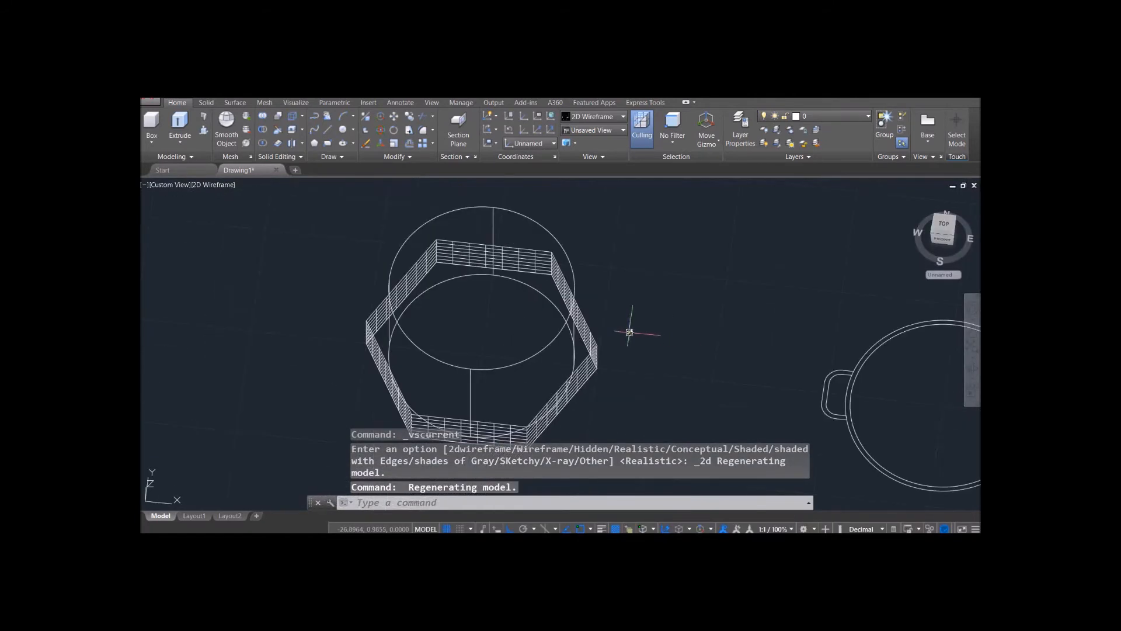
{"action": "left_click", "coordinate": [201, 185]}
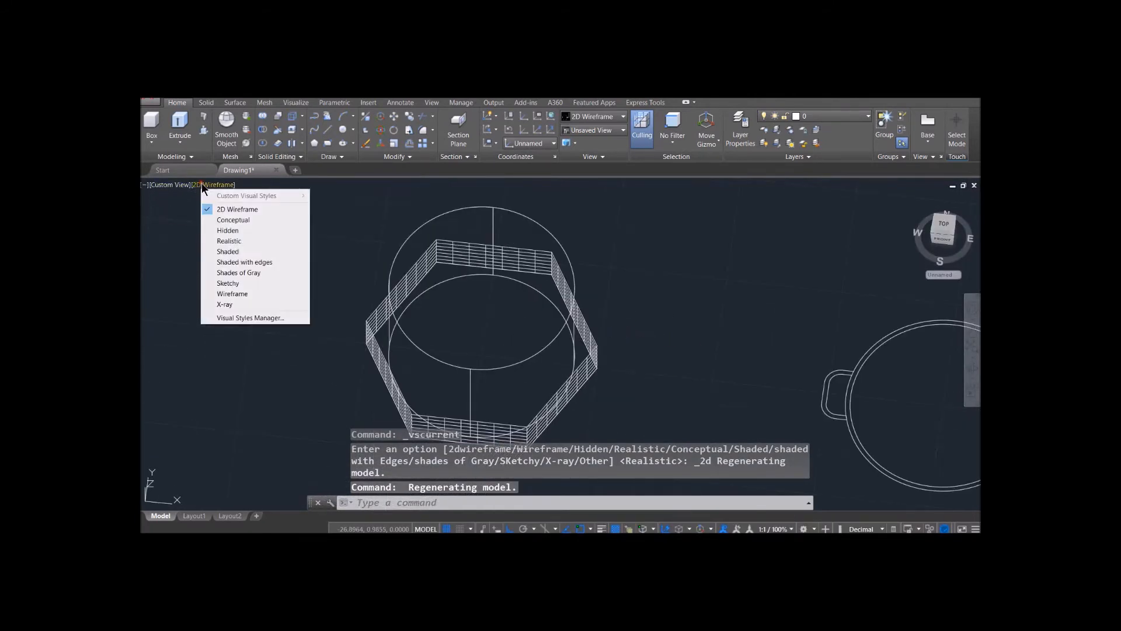
{"action": "left_click", "coordinate": [240, 239]}
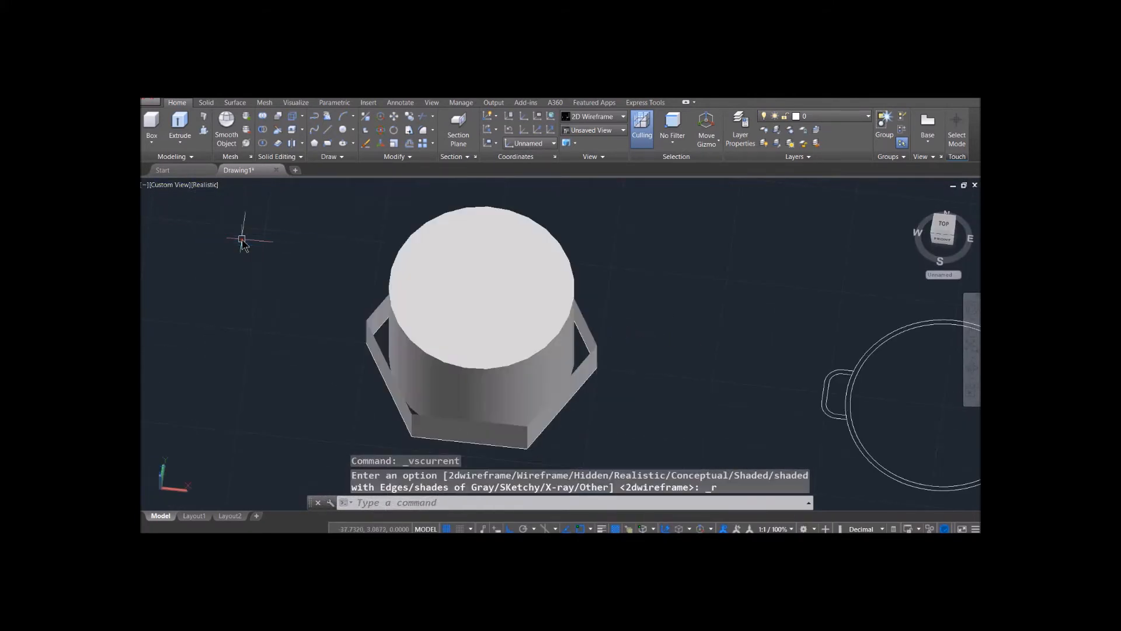
Step: Undo the recent operations back through the hexagon's surface extrusion
{"action": "left_click", "coordinate": [246, 100]}
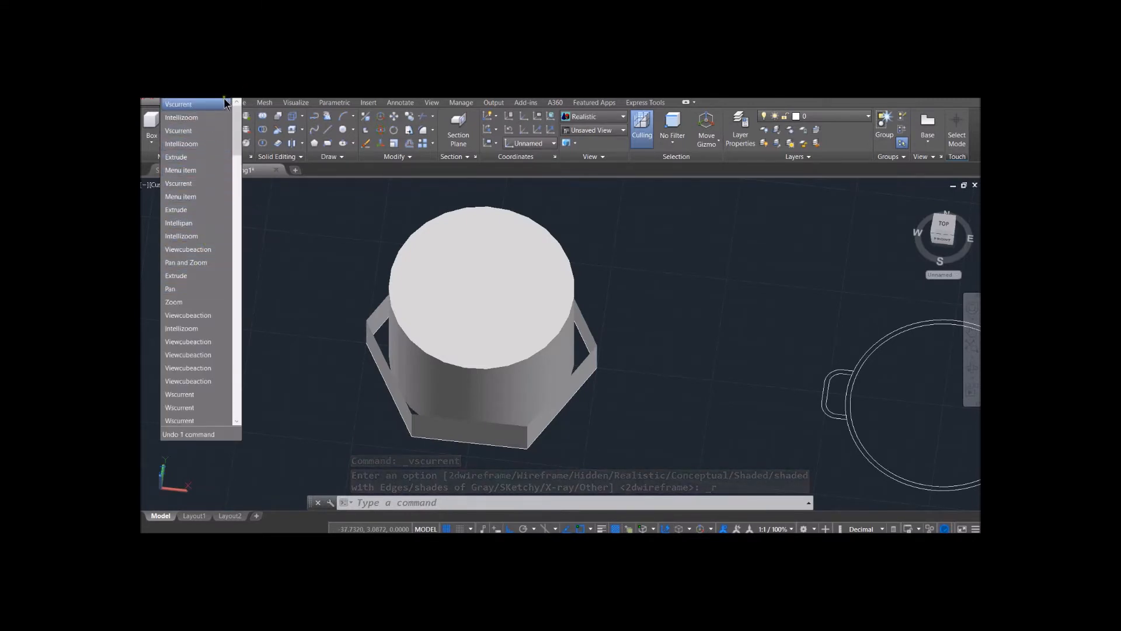
{"action": "left_click", "coordinate": [198, 159]}
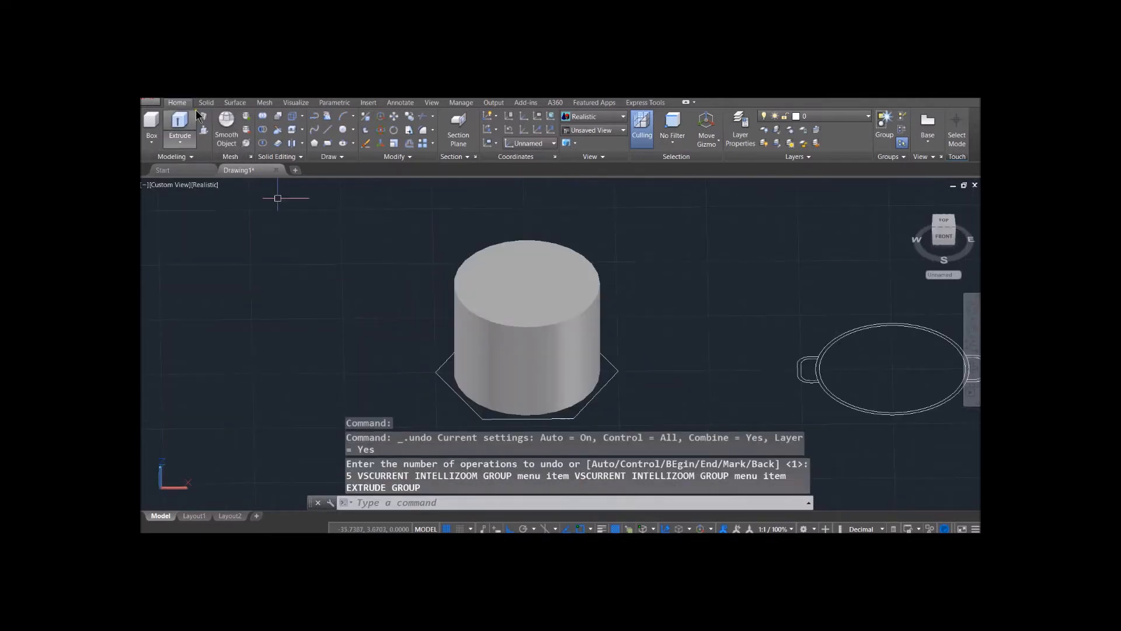
Step: Extrude the hexagon at the cylinder's base as a solid to a height of -1
{"action": "left_click", "coordinate": [181, 121]}
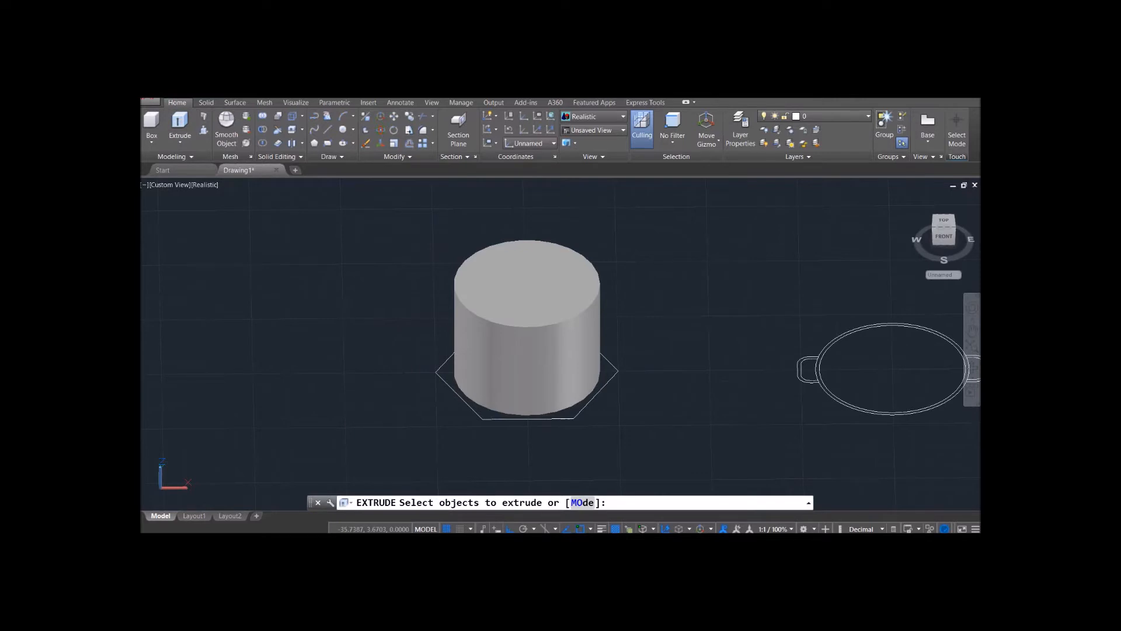
{"action": "left_click", "coordinate": [580, 507]}
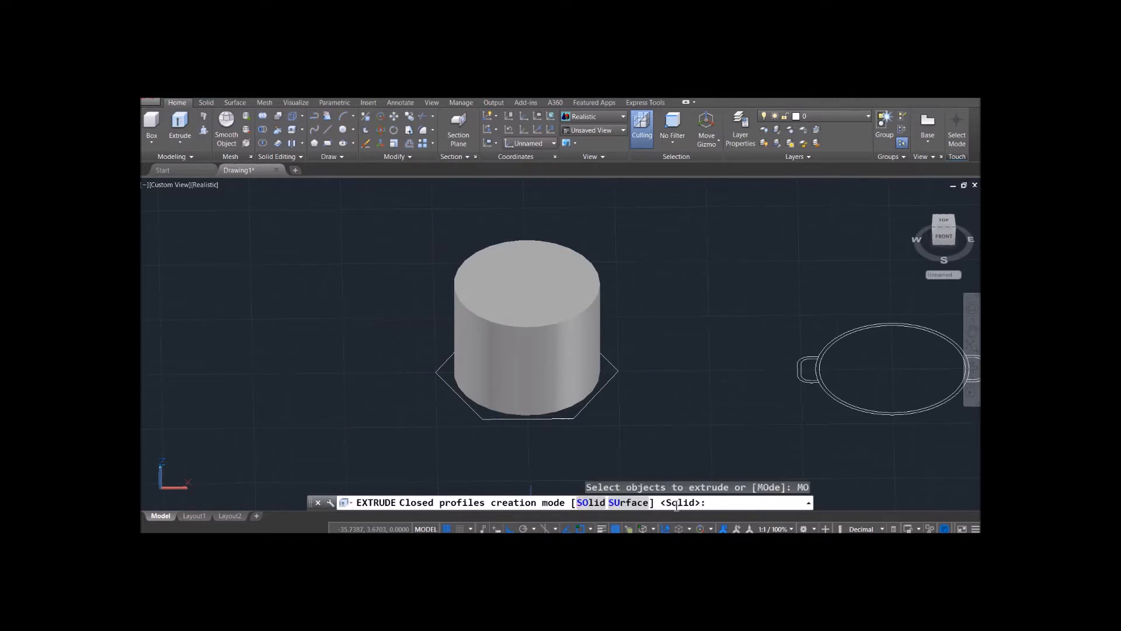
{"action": "left_click", "coordinate": [590, 503]}
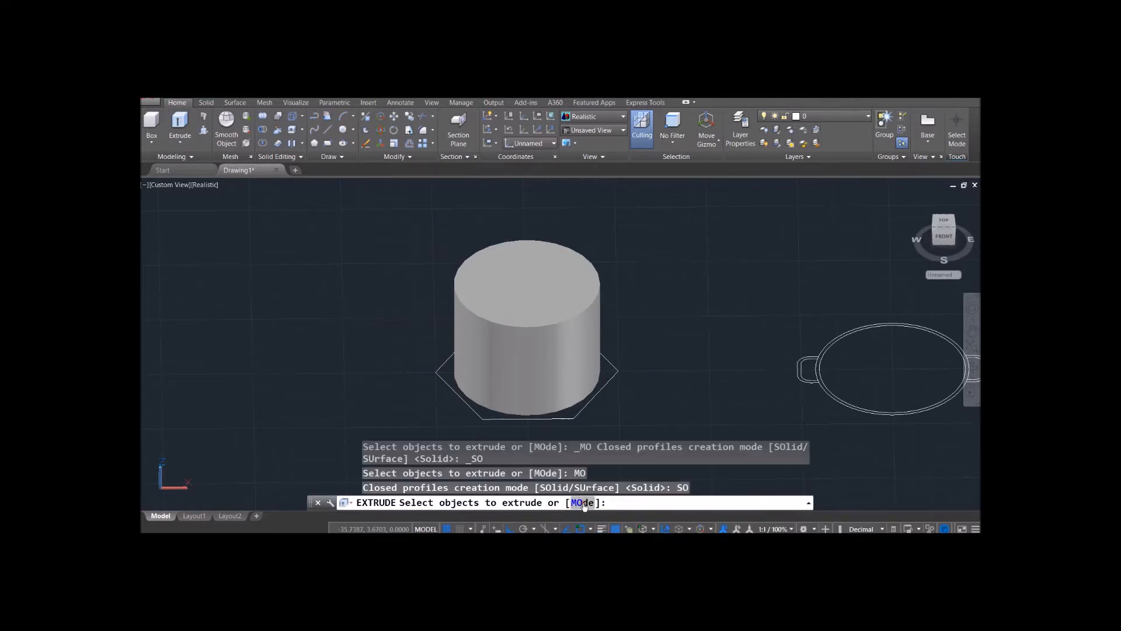
{"action": "left_click", "coordinate": [604, 396]}
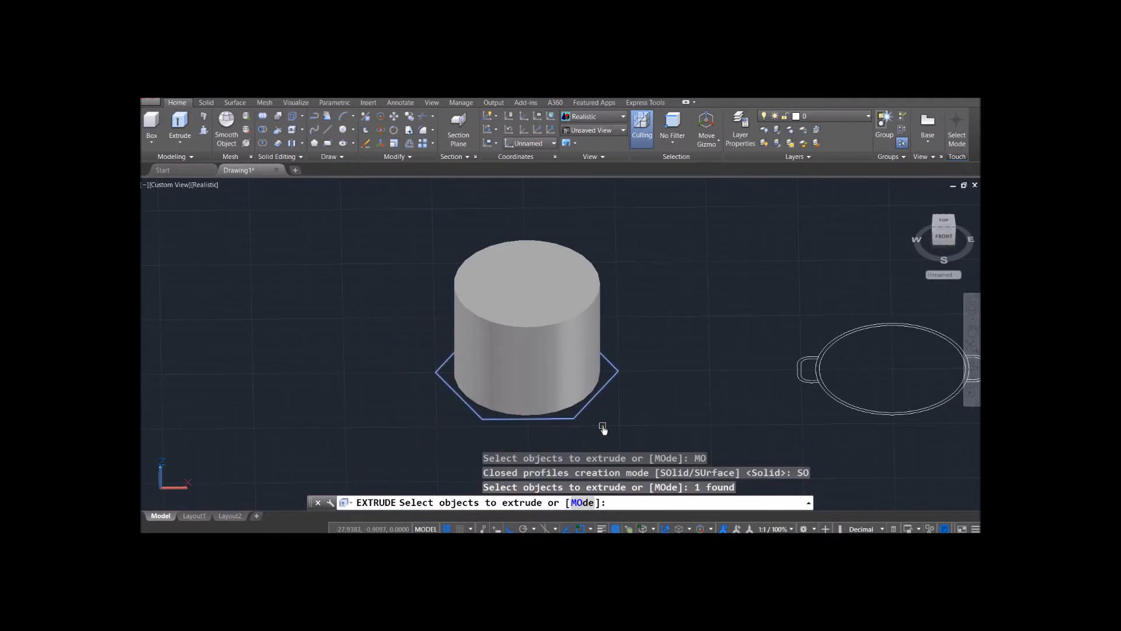
{"action": "key", "text": "Return"}
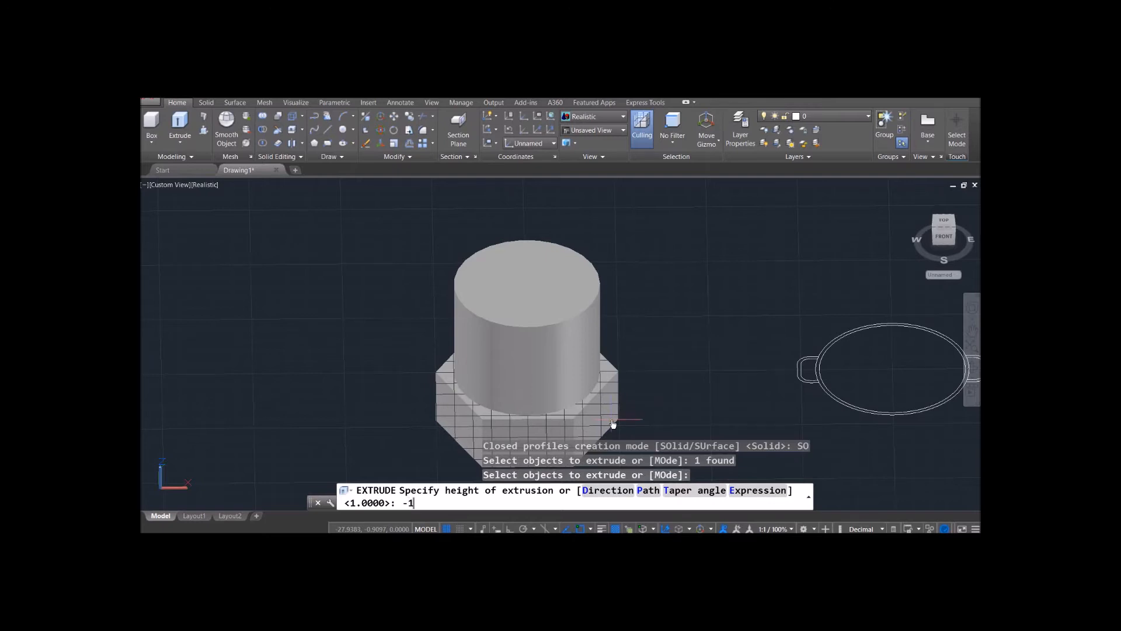
{"action": "key", "text": "Return"}
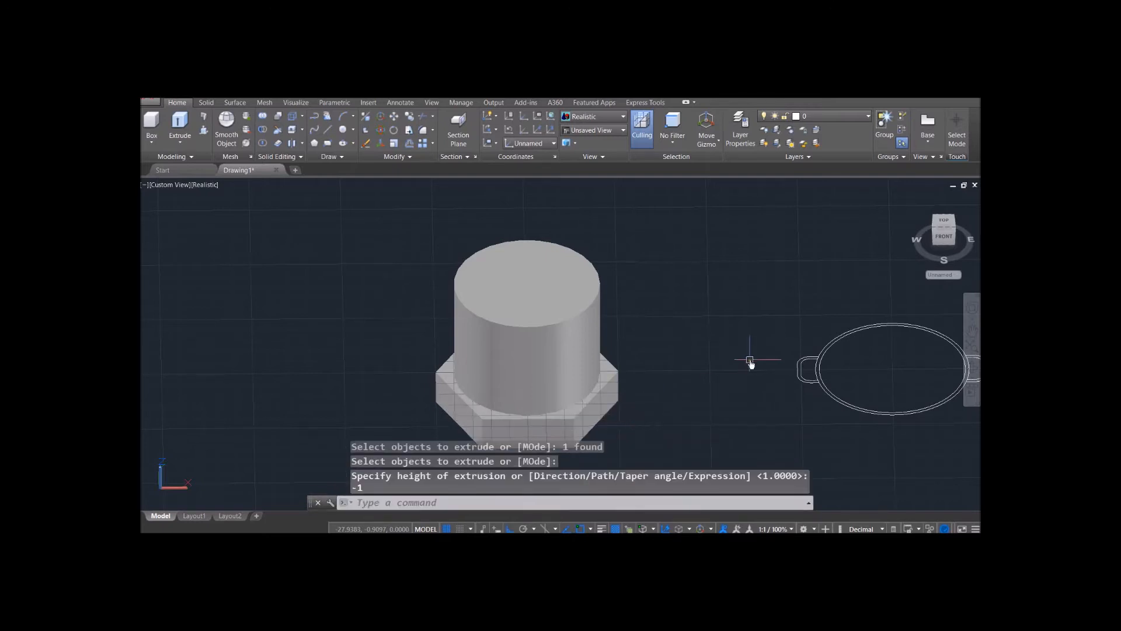
Step: Check the bolt-shaped model in 2D Wireframe, set the visual style to Shaded with edges, and view it from a tilted angle
{"action": "scroll", "coordinate": [654, 332], "scroll_direction": "up", "scroll_amount": 1}
{"action": "scroll", "coordinate": [551, 362], "scroll_direction": "up", "scroll_amount": 3}
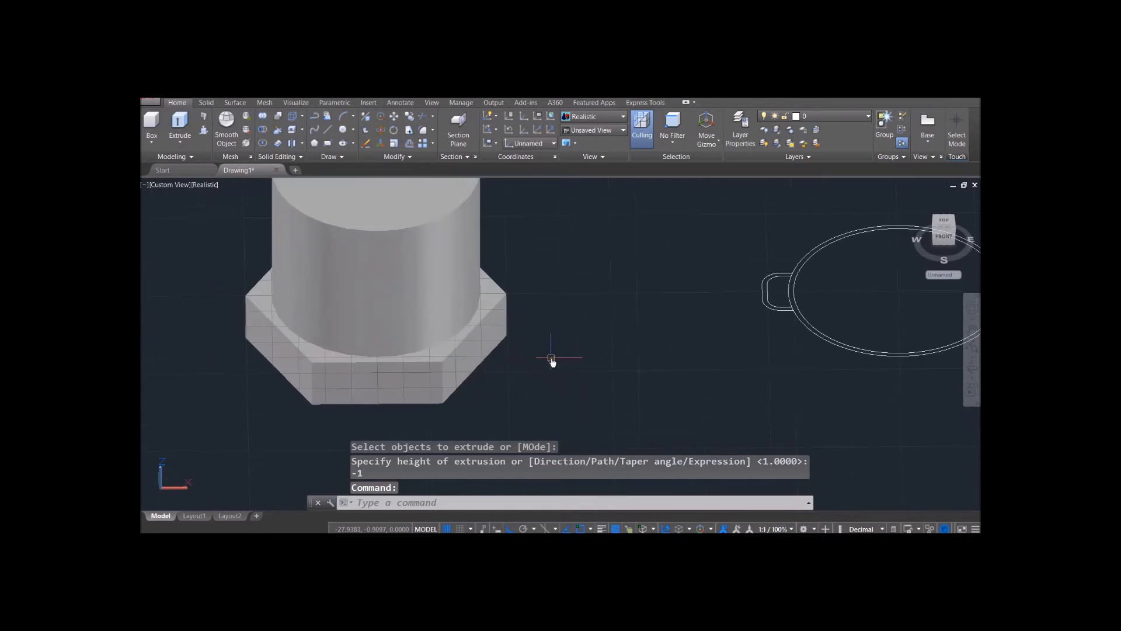
{"action": "scroll", "coordinate": [551, 360], "scroll_direction": "down", "scroll_amount": 2}
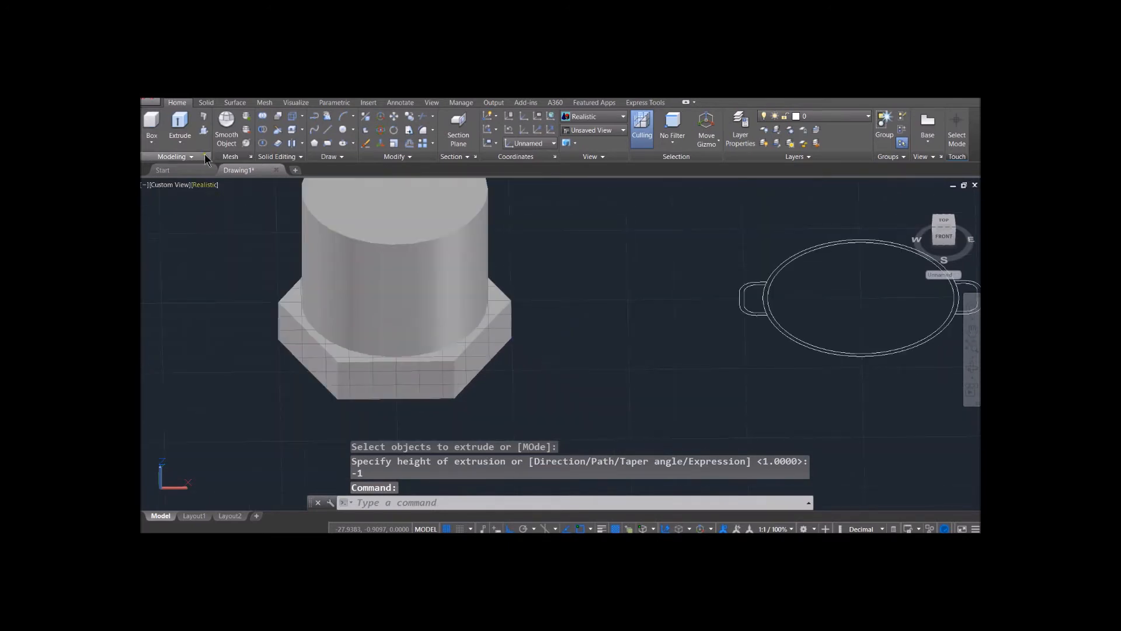
{"action": "left_click", "coordinate": [206, 184]}
{"action": "left_click", "coordinate": [231, 209]}
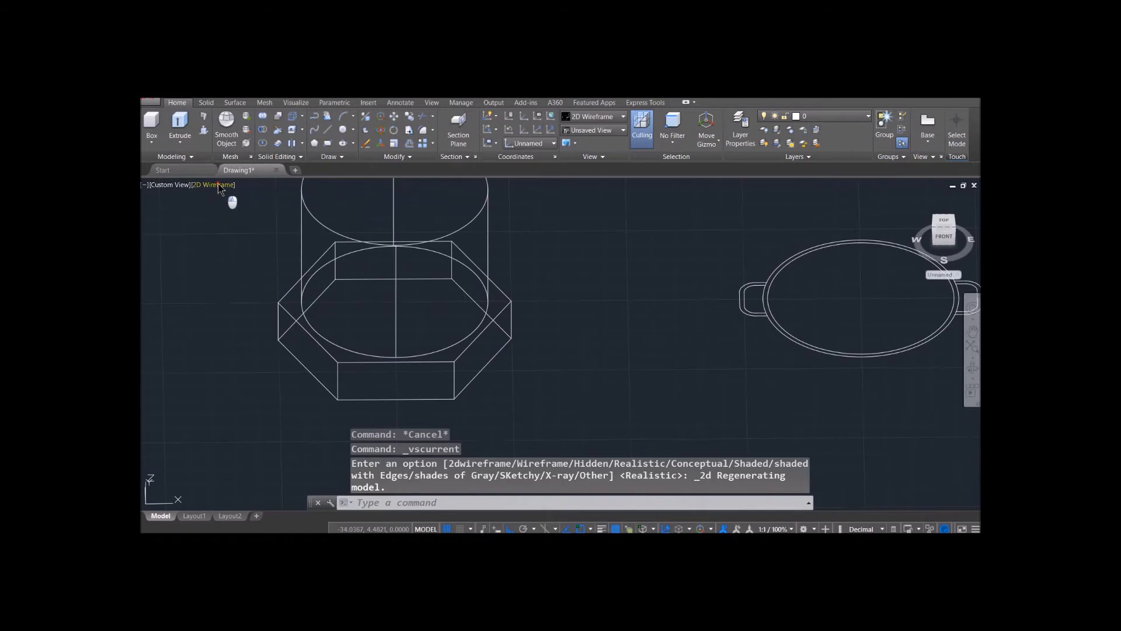
{"action": "left_click", "coordinate": [220, 186]}
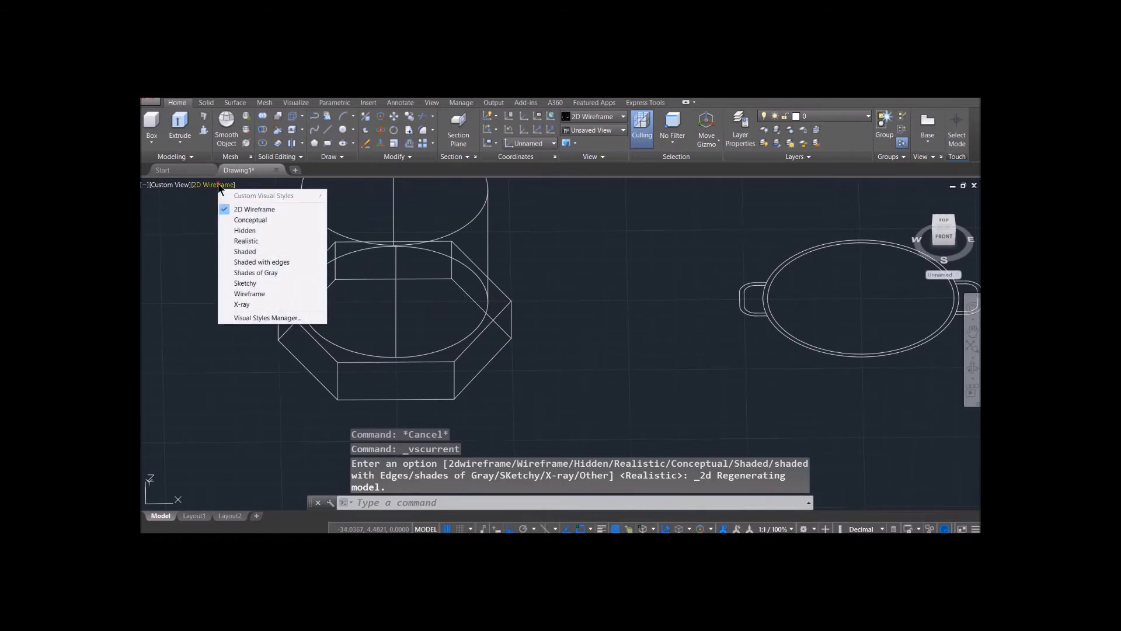
{"action": "left_click", "coordinate": [254, 261]}
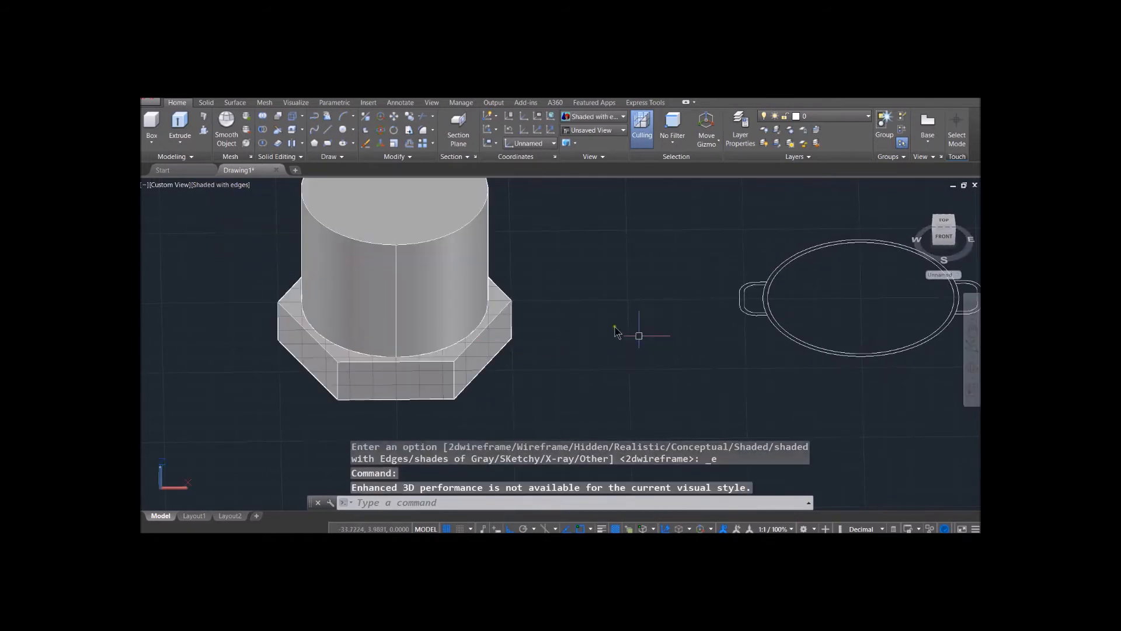
{"action": "middle_click_drag", "start_coordinate": [609, 323], "coordinate": [659, 383], "text": "shift"}
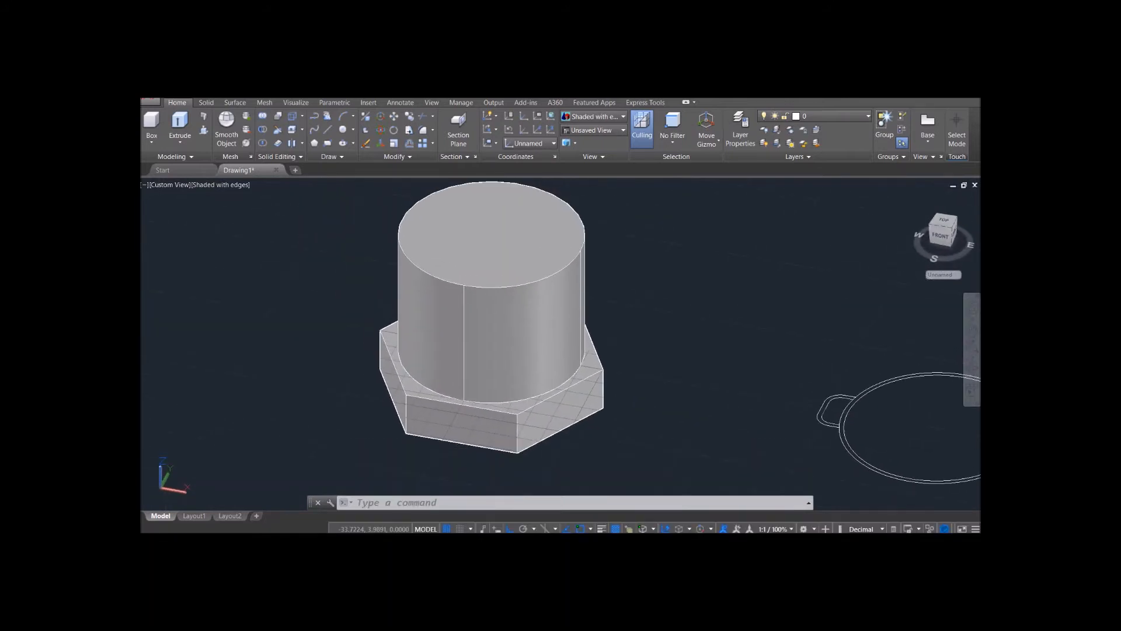
Step: Revolve the closed half-pawn profile as a solid through 360 degrees about its long straight edge, with Ortho off
{"action": "middle_click_drag", "start_coordinate": [785, 293], "coordinate": [483, 236]}
{"action": "middle_click_drag", "start_coordinate": [931, 333], "coordinate": [532, 298]}
{"action": "key", "text": "Escape"}
{"action": "middle_click_drag", "start_coordinate": [891, 345], "coordinate": [723, 344]}
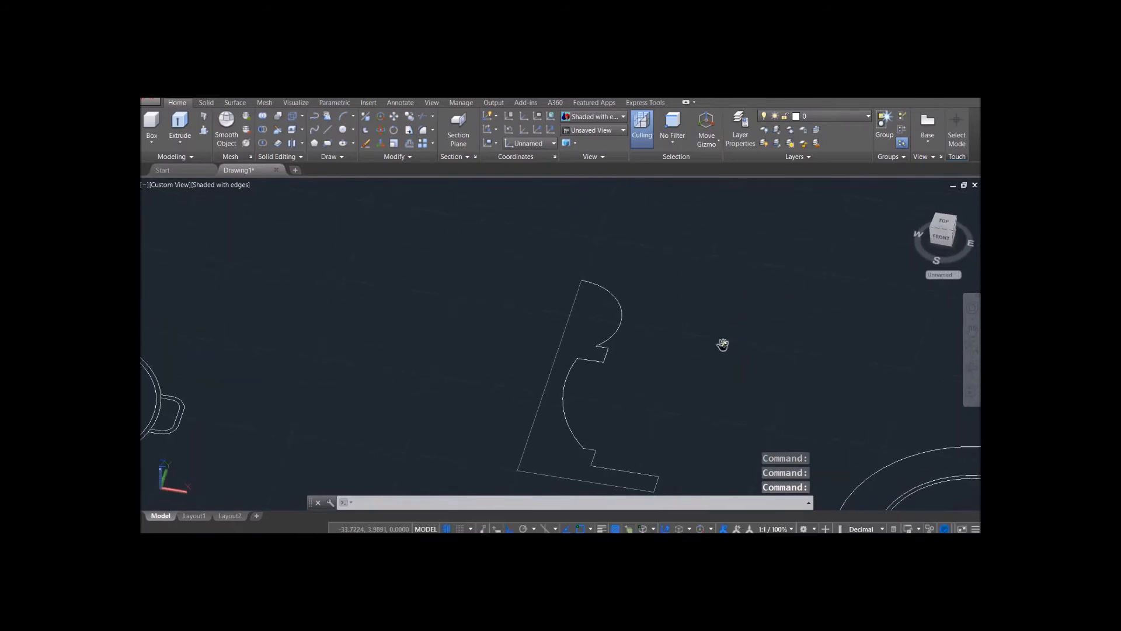
{"action": "left_click", "coordinate": [176, 138]}
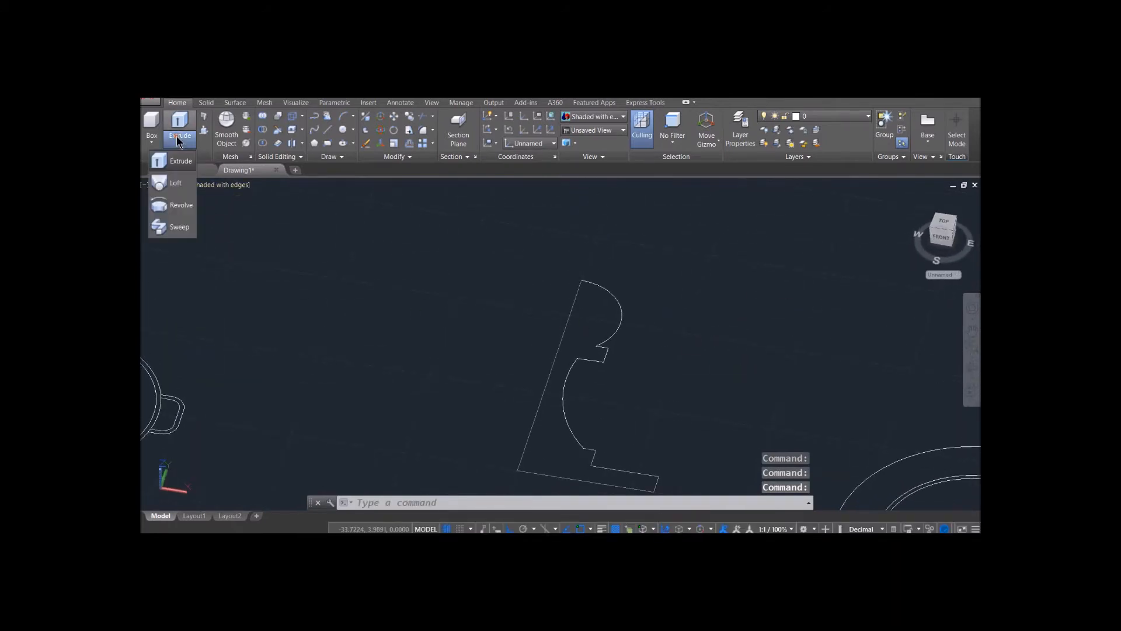
{"action": "left_click", "coordinate": [180, 206]}
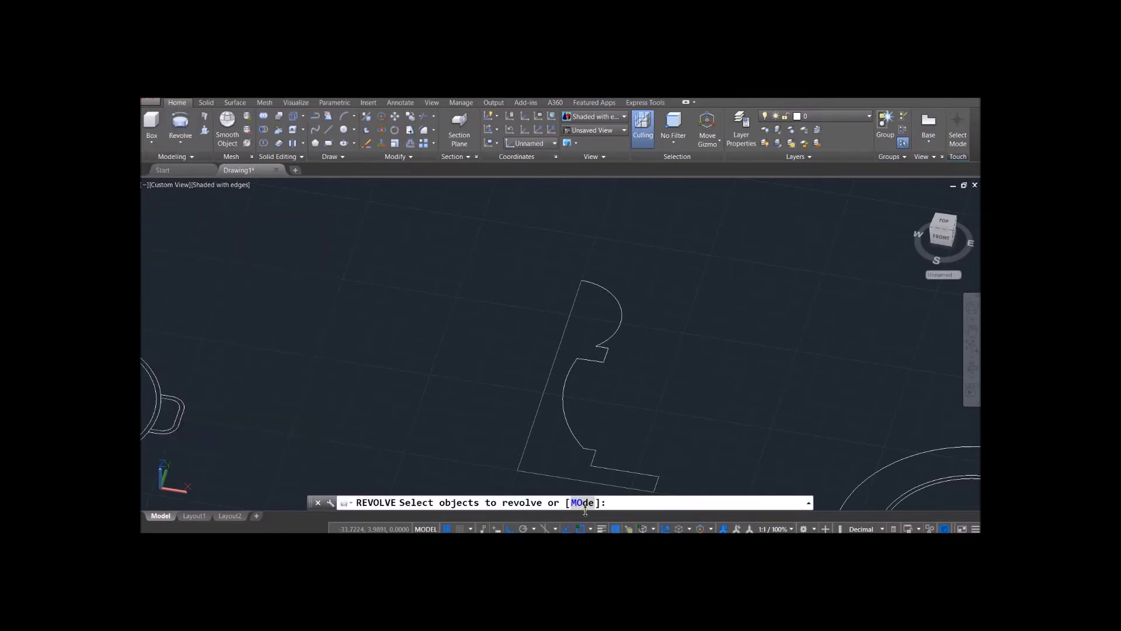
{"action": "left_click", "coordinate": [582, 505]}
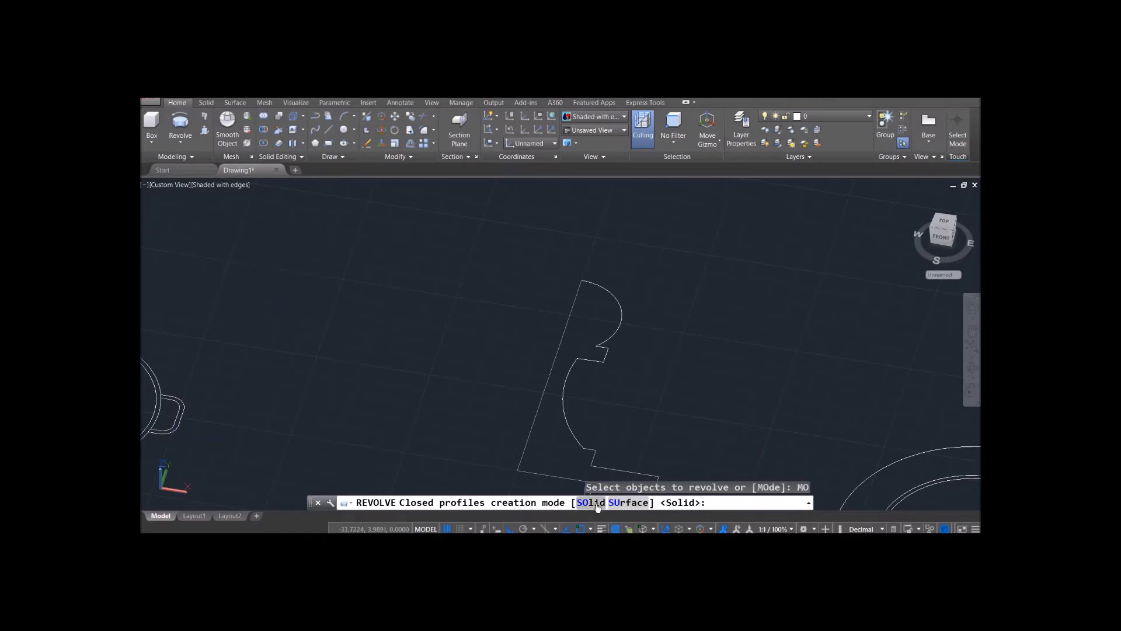
{"action": "left_click", "coordinate": [592, 503]}
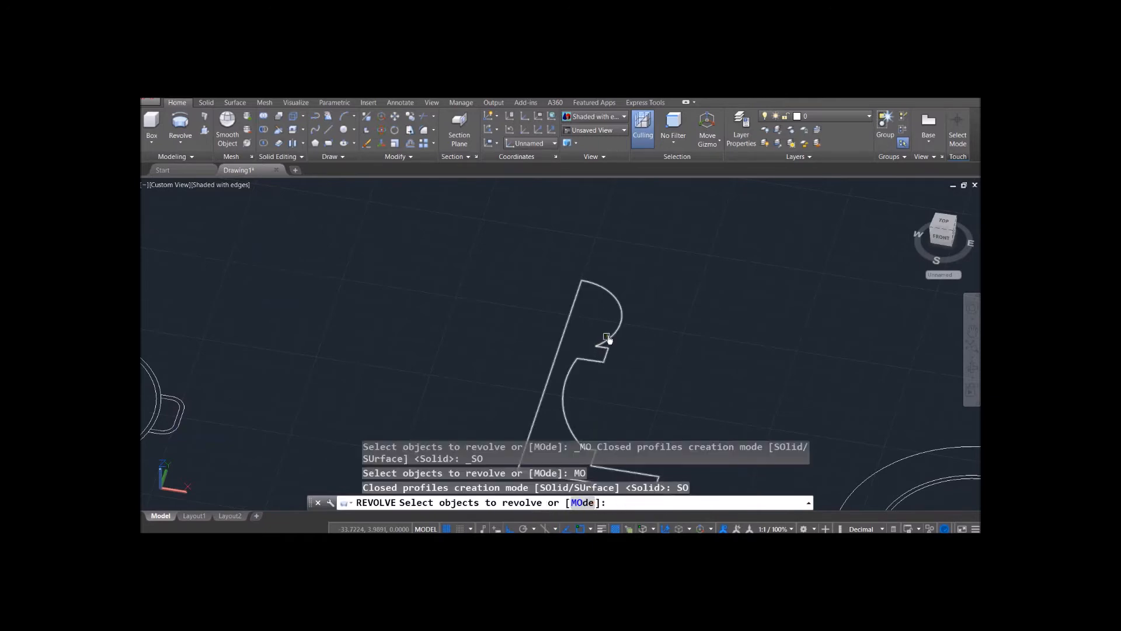
{"action": "left_click", "coordinate": [612, 341]}
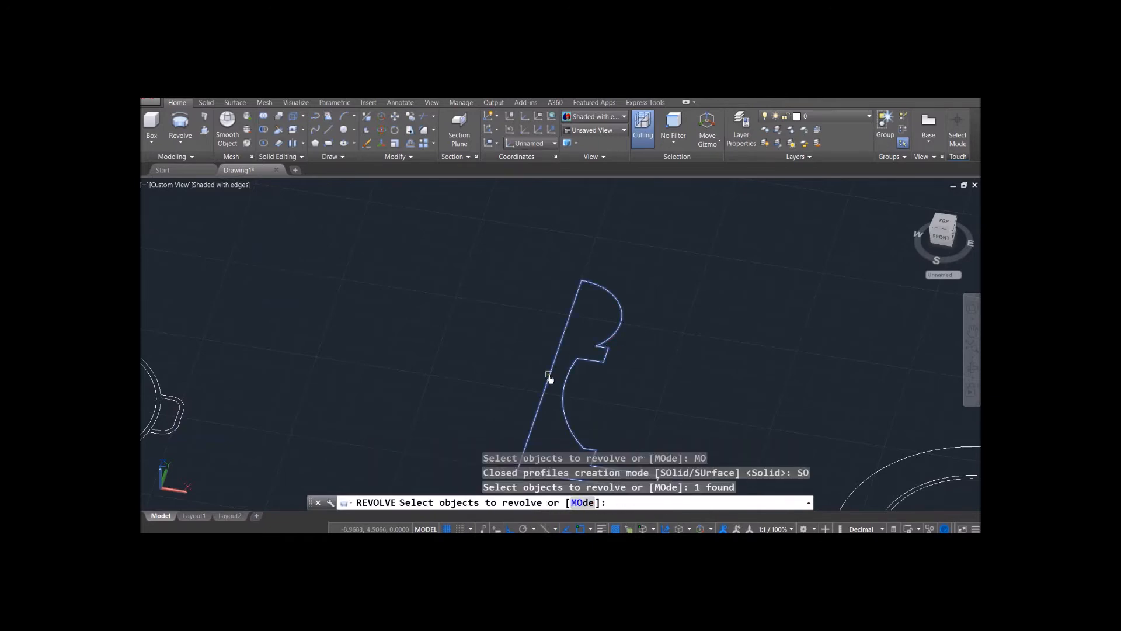
{"action": "key", "text": "Return"}
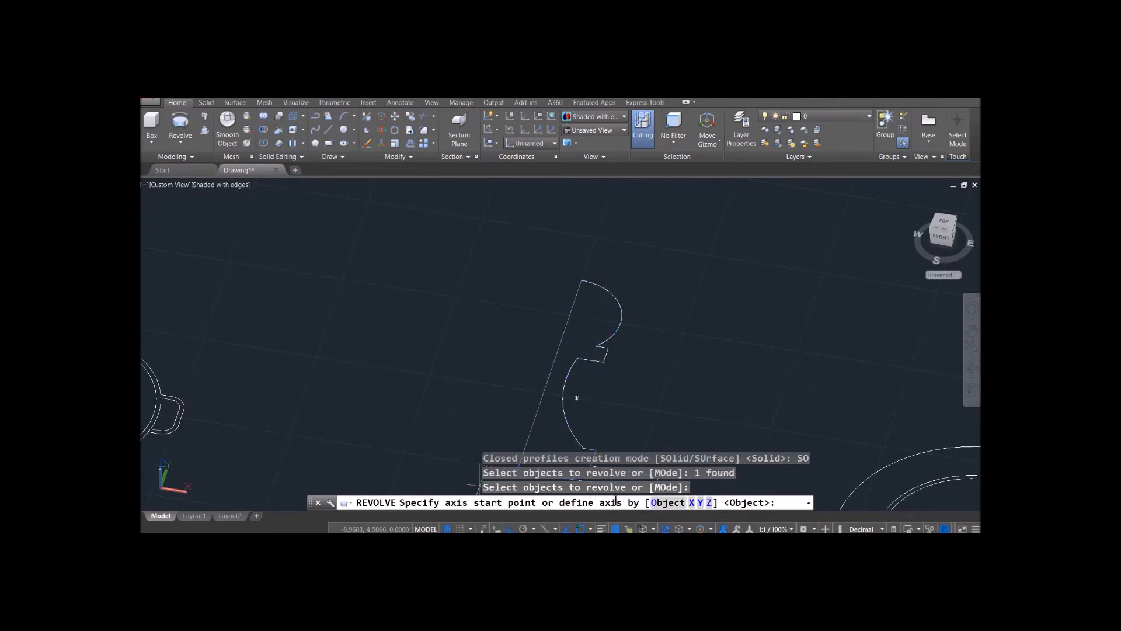
{"action": "left_click", "coordinate": [582, 285]}
{"action": "middle_click_drag", "start_coordinate": [581, 341], "coordinate": [578, 281]}
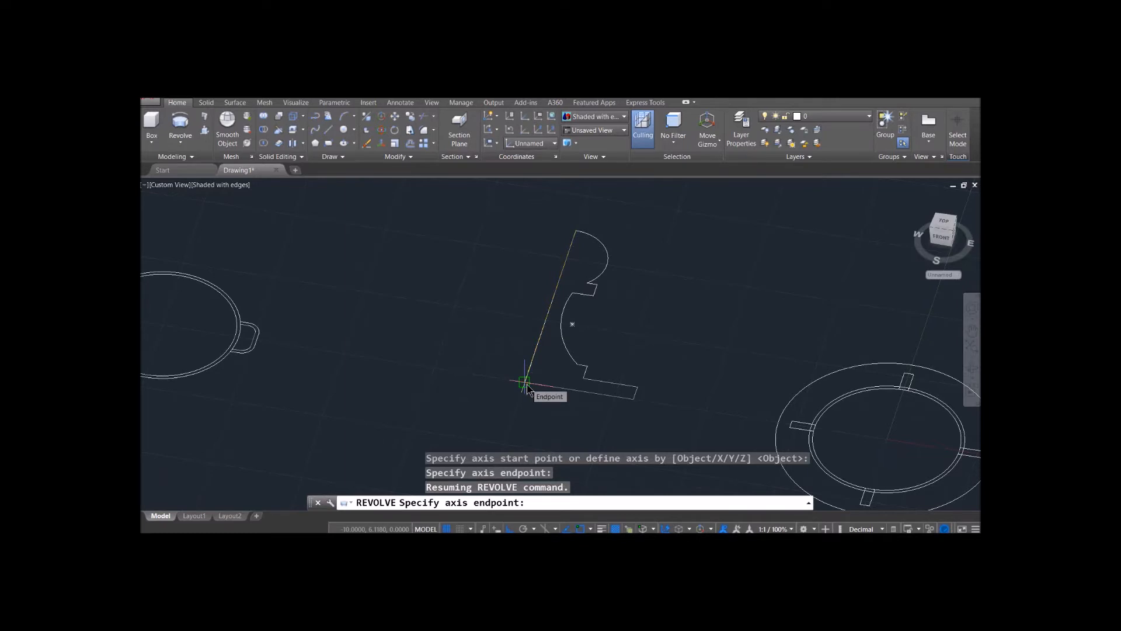
{"action": "left_click", "coordinate": [509, 528]}
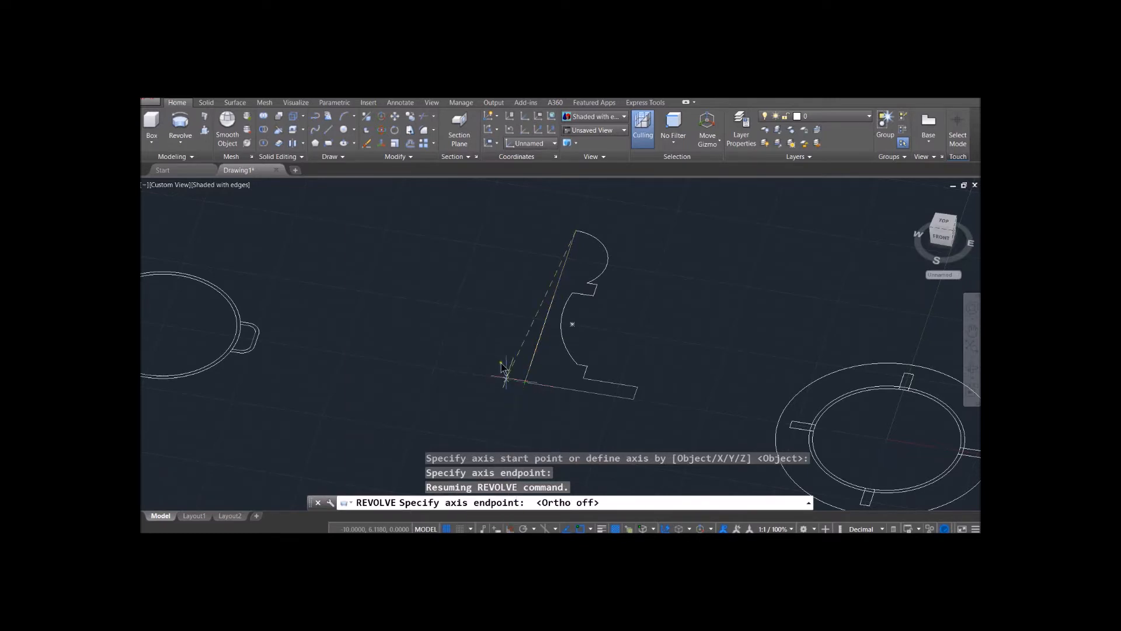
{"action": "left_click", "coordinate": [525, 383]}
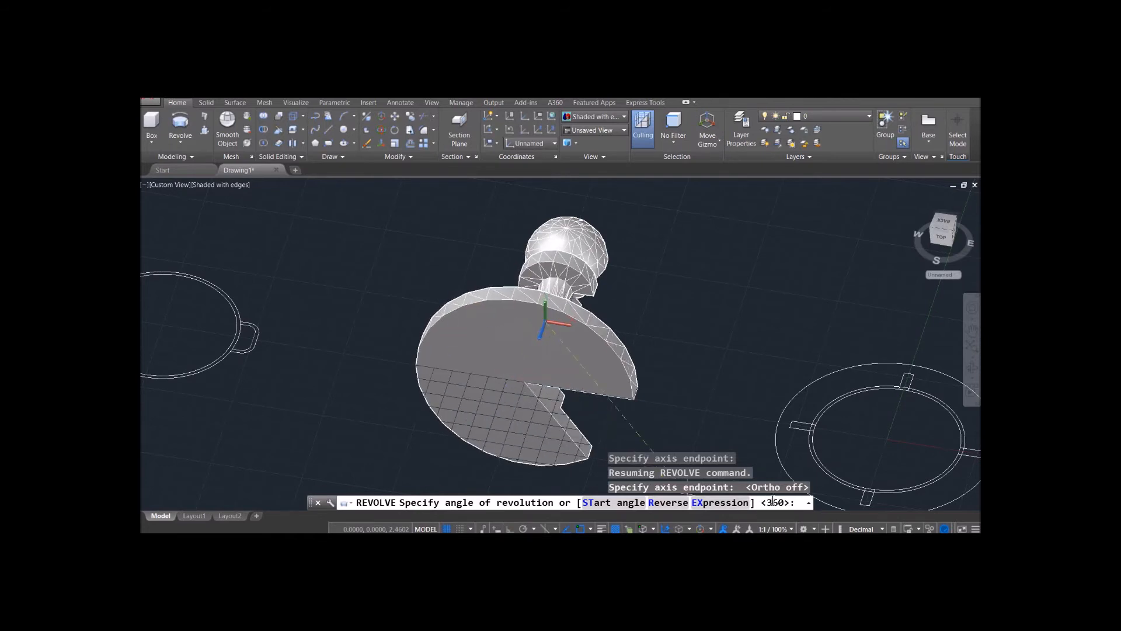
{"action": "key", "text": "Return"}
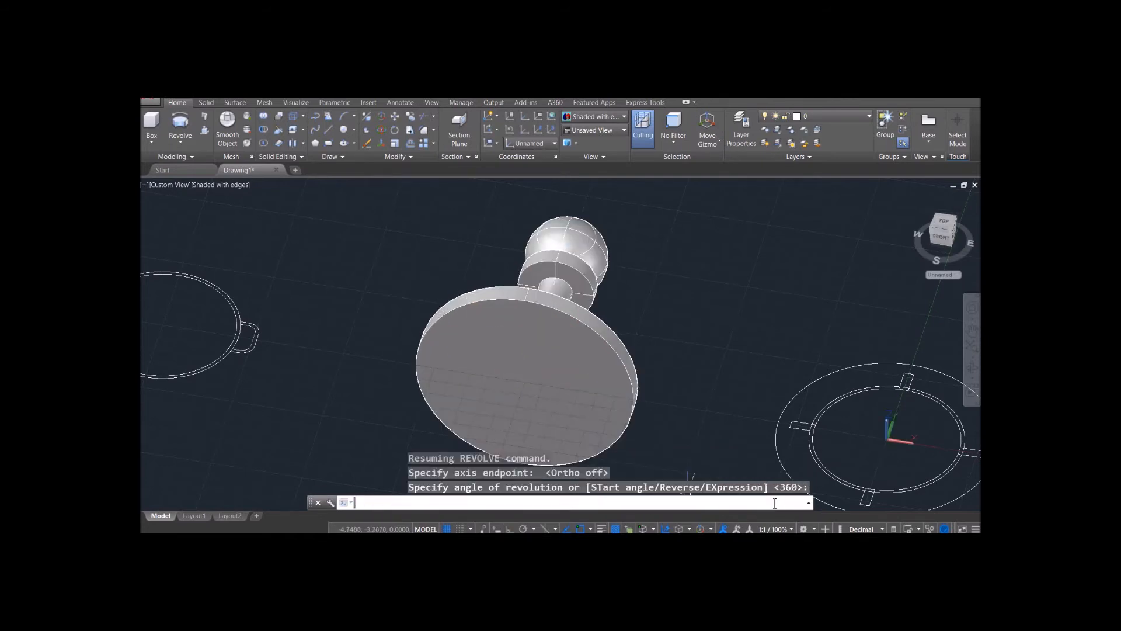
Step: Stand the revolved pawn upright with 3D Rotate, turning it 90 degrees about the X axis at the centre of its base
{"action": "middle_click_drag", "start_coordinate": [718, 312], "coordinate": [659, 322], "text": "shift"}
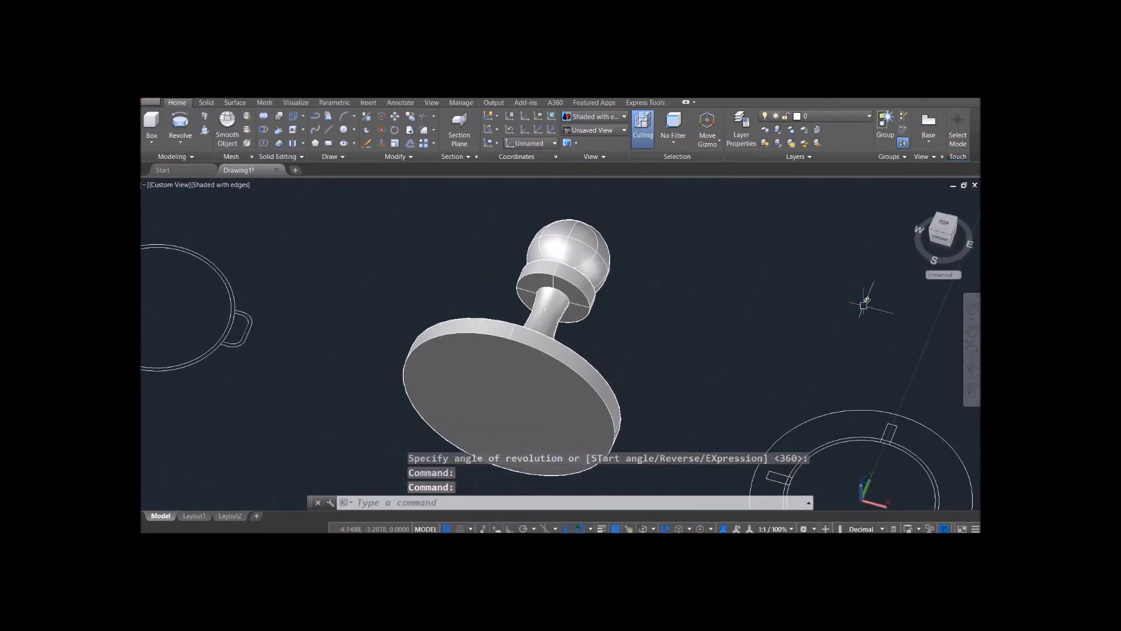
{"action": "left_click", "coordinate": [939, 246]}
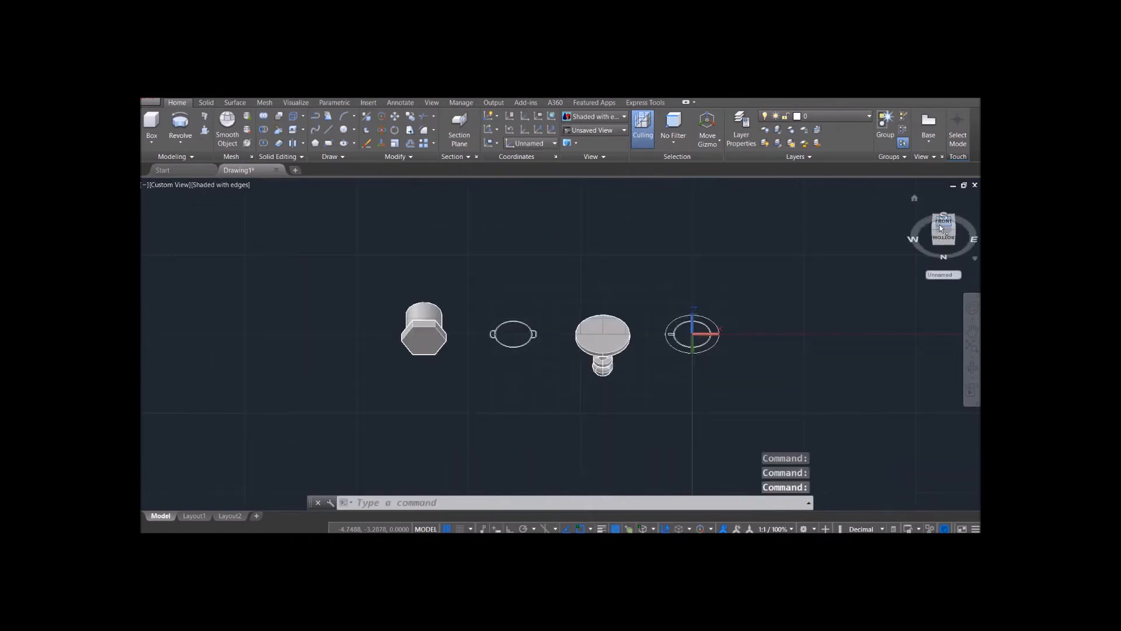
{"action": "left_click", "coordinate": [941, 228]}
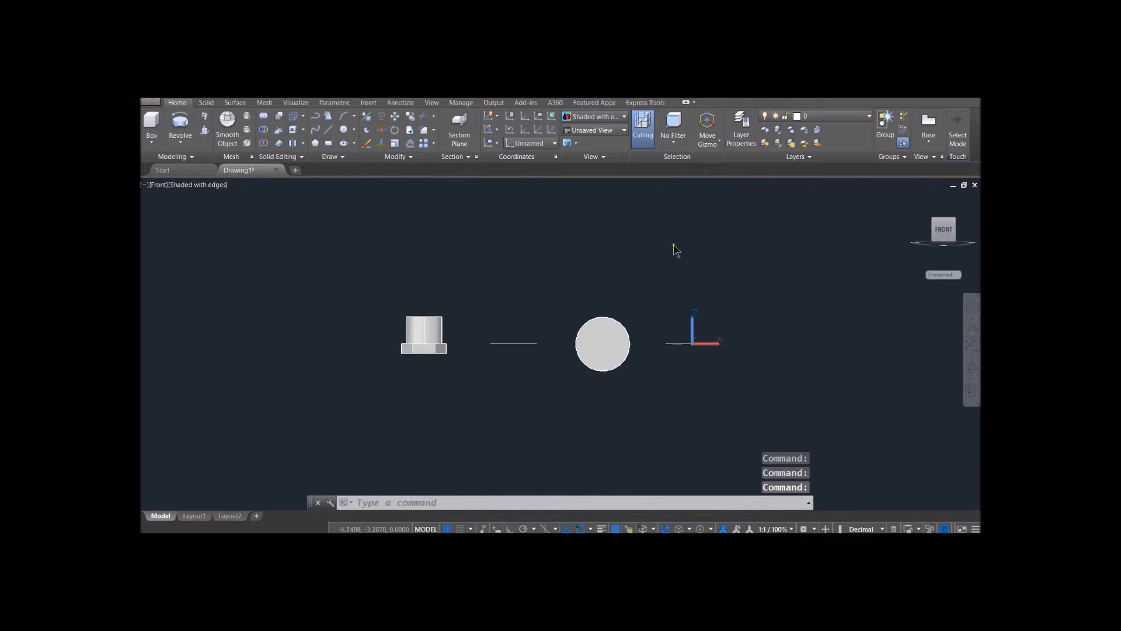
{"action": "middle_click_drag", "start_coordinate": [668, 246], "coordinate": [642, 390], "text": "shift"}
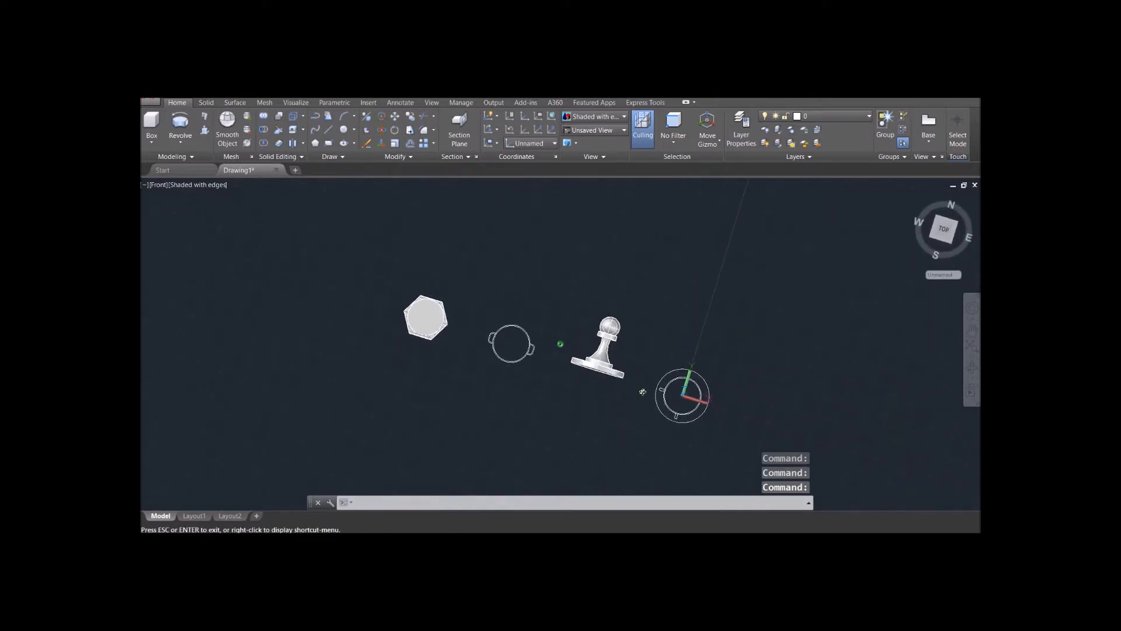
{"action": "scroll", "coordinate": [623, 325], "scroll_direction": "up", "scroll_amount": 4}
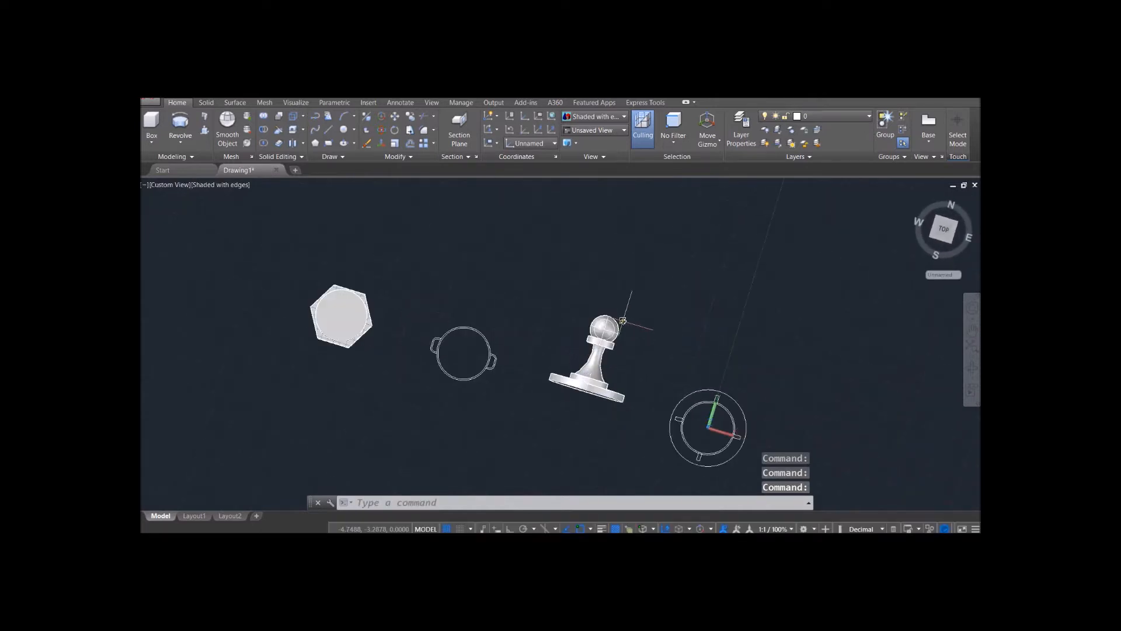
{"action": "left_click", "coordinate": [380, 129]}
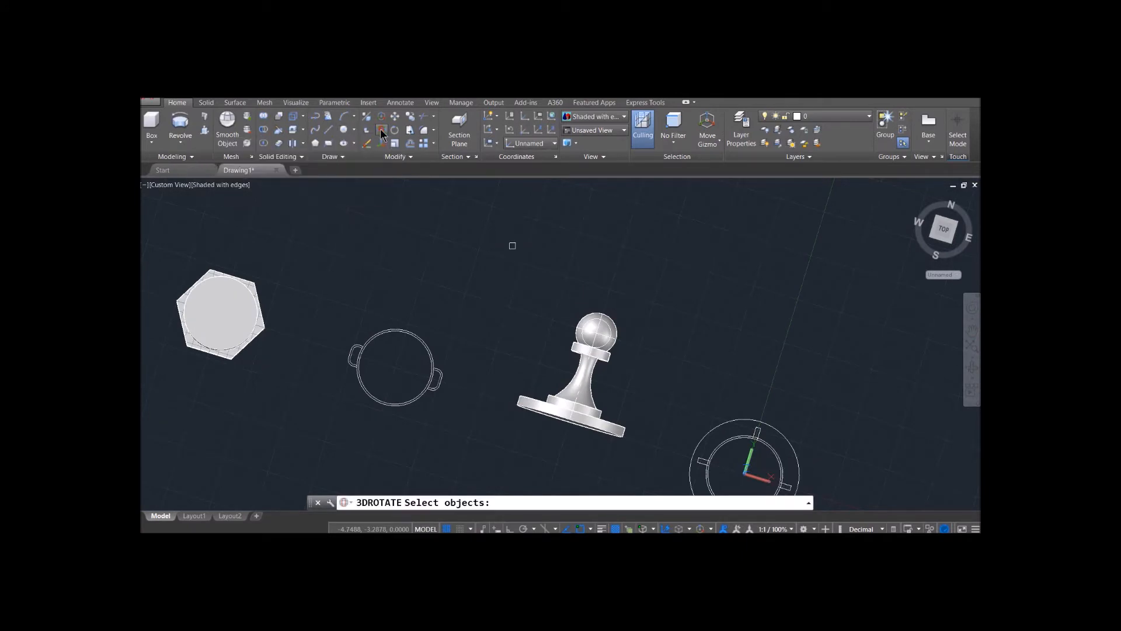
{"action": "left_click", "coordinate": [577, 403]}
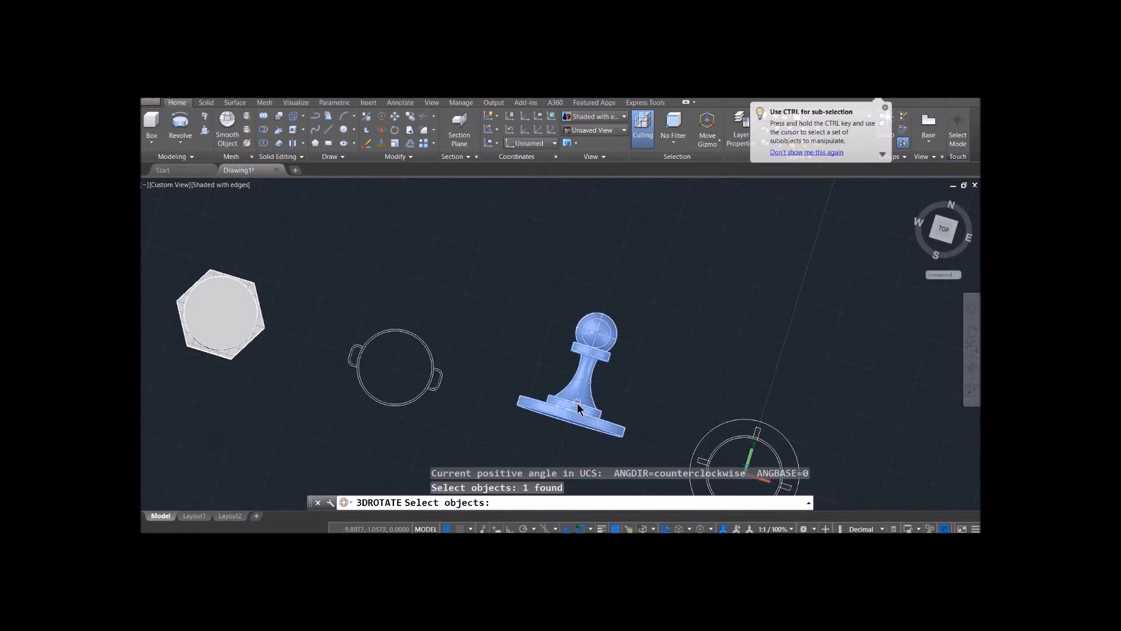
{"action": "key", "text": "Return"}
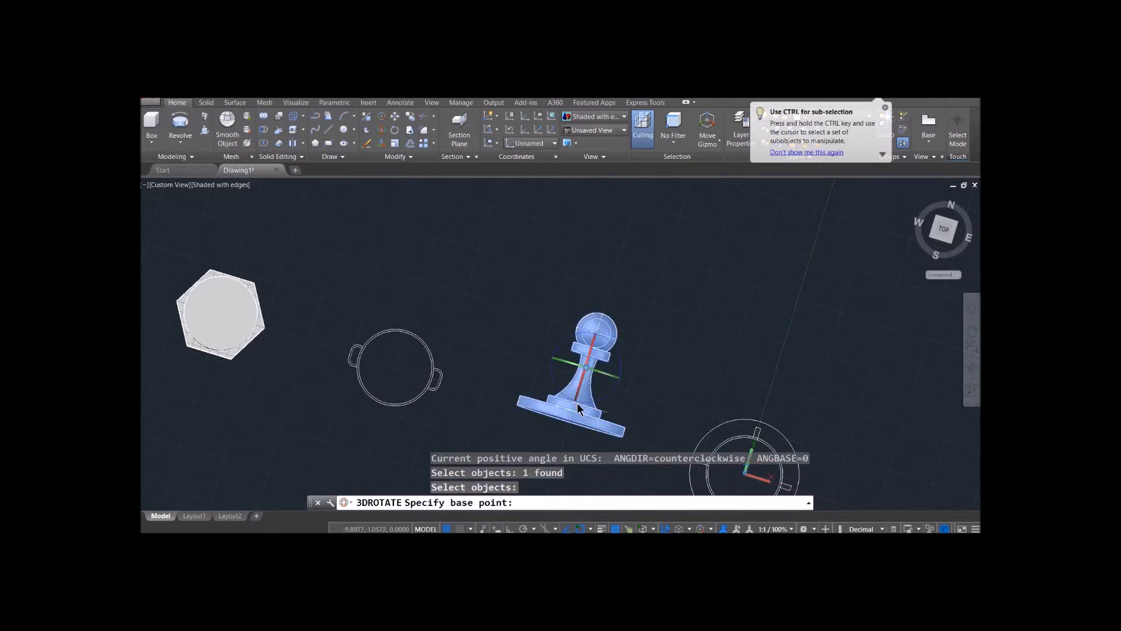
{"action": "mouse_move", "coordinate": [571, 424]}
{"action": "middle_mouse_down", "text": "shift"}
{"action": "mouse_move", "coordinate": [571, 435]}
{"action": "mouse_move", "coordinate": [571, 423]}
{"action": "middle_mouse_up", "text": "shift"}
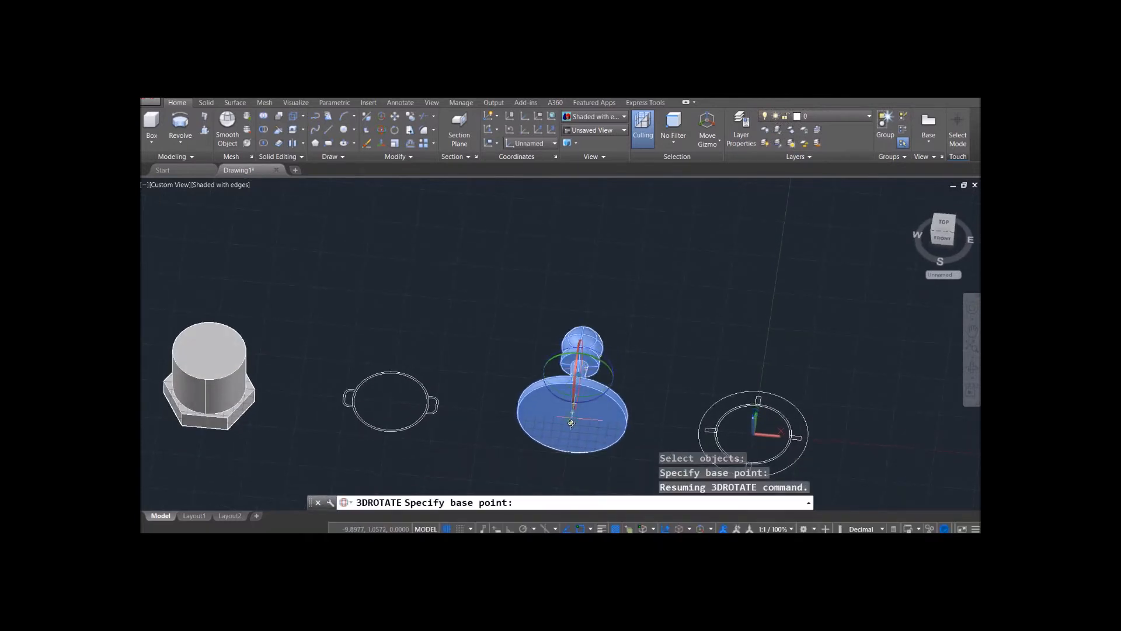
{"action": "scroll", "coordinate": [569, 426], "scroll_direction": "up", "scroll_amount": 6}
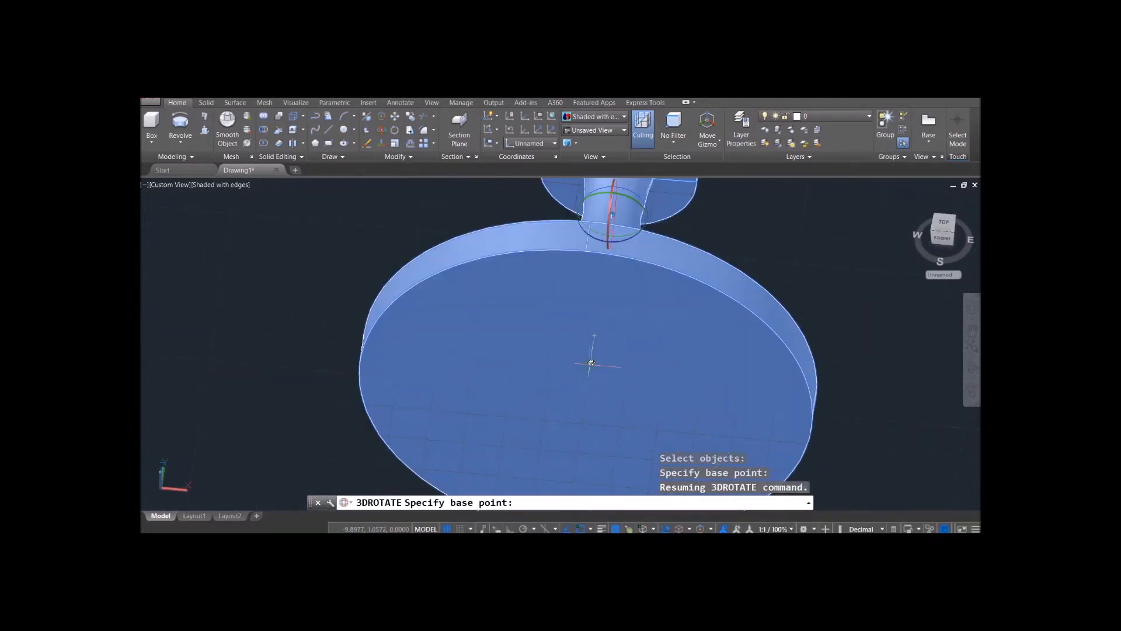
{"action": "left_click", "coordinate": [591, 362]}
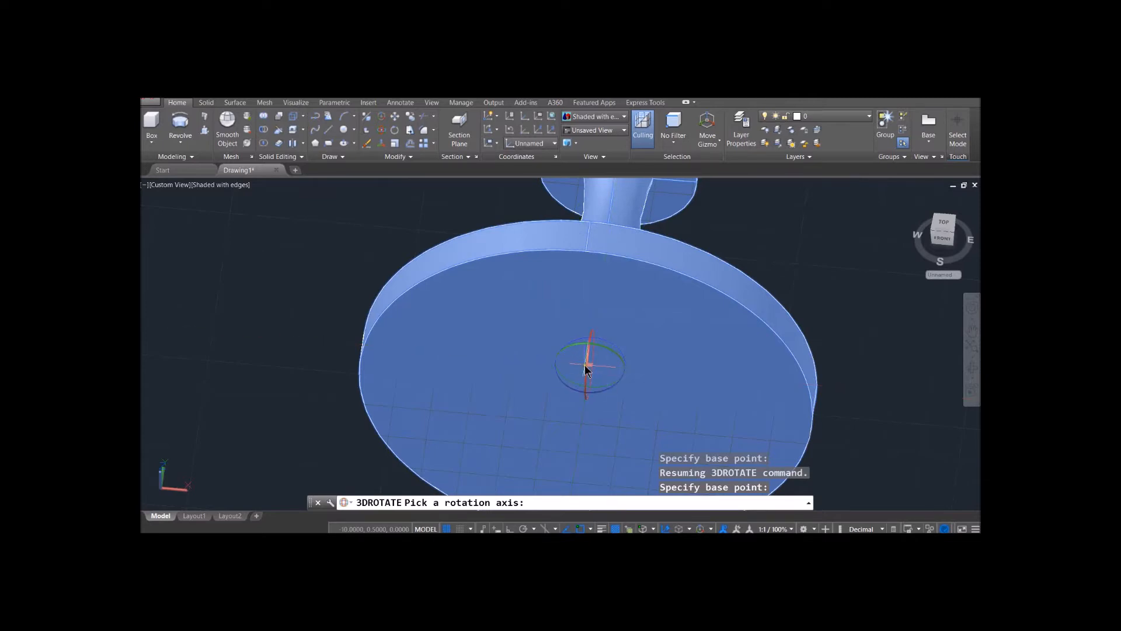
{"action": "scroll", "coordinate": [584, 367], "scroll_direction": "up", "scroll_amount": 3}
{"action": "scroll", "coordinate": [586, 369], "scroll_direction": "down", "scroll_amount": 4}
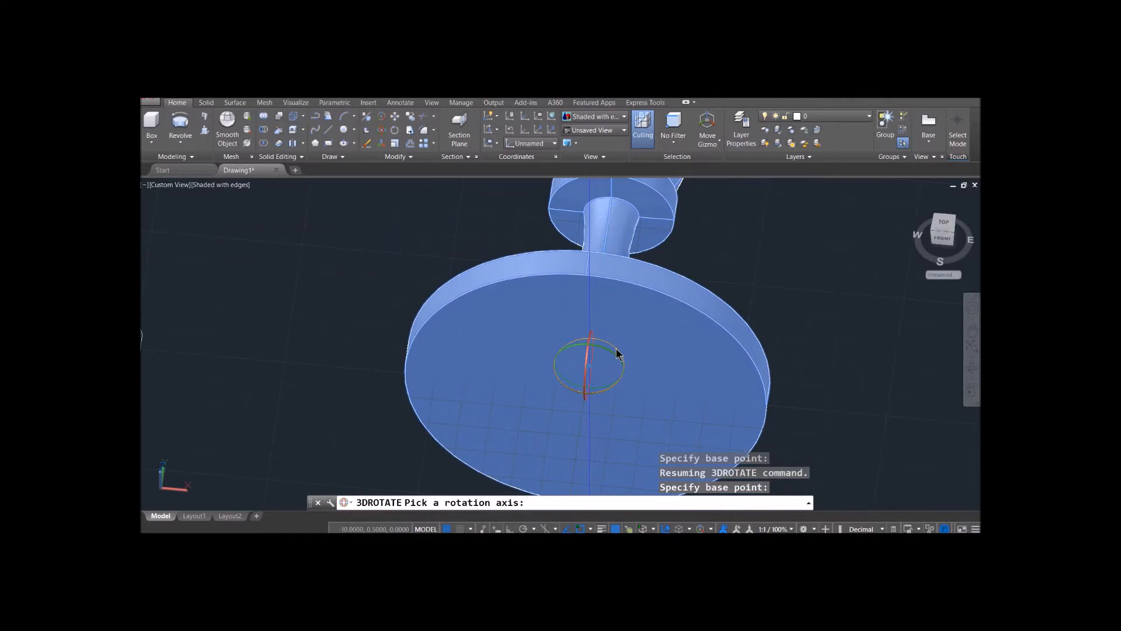
{"action": "left_click", "coordinate": [583, 371]}
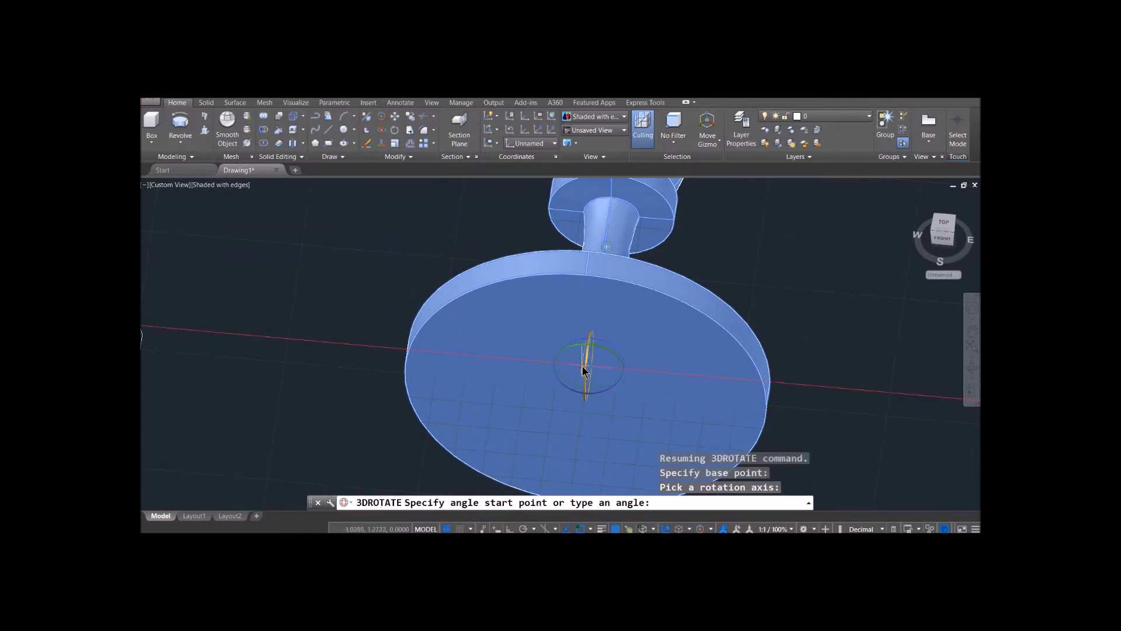
{"action": "type", "text": "90"}
{"action": "key", "text": "Return"}
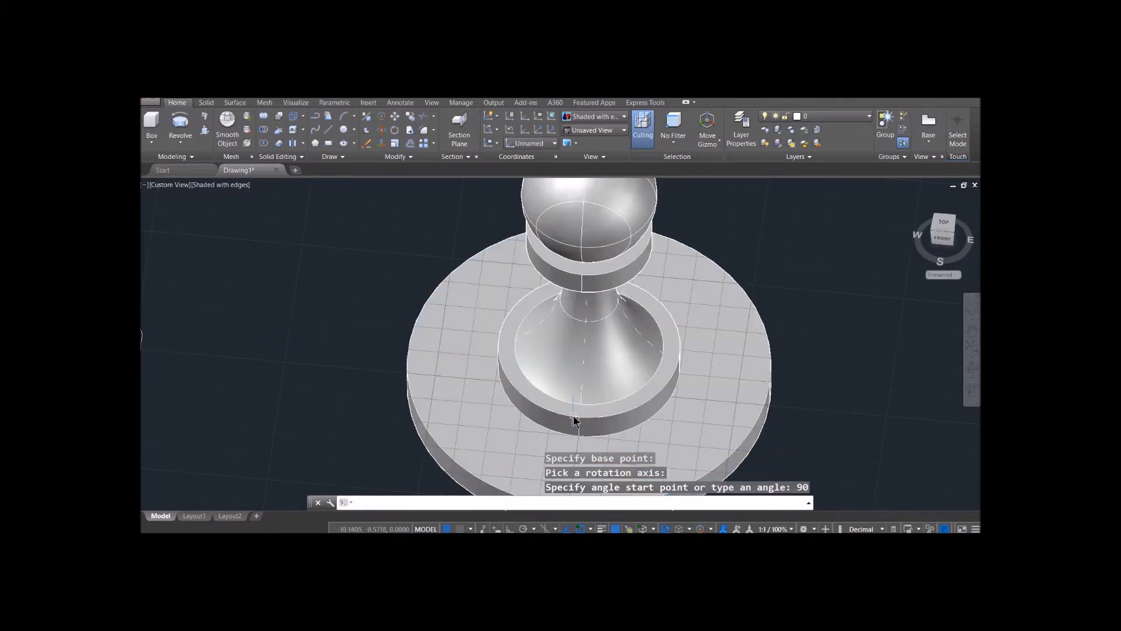
Step: Examine the rotated pawn from the front and at an angle, and the handle junction of the double circle up close
{"action": "left_click", "coordinate": [943, 236]}
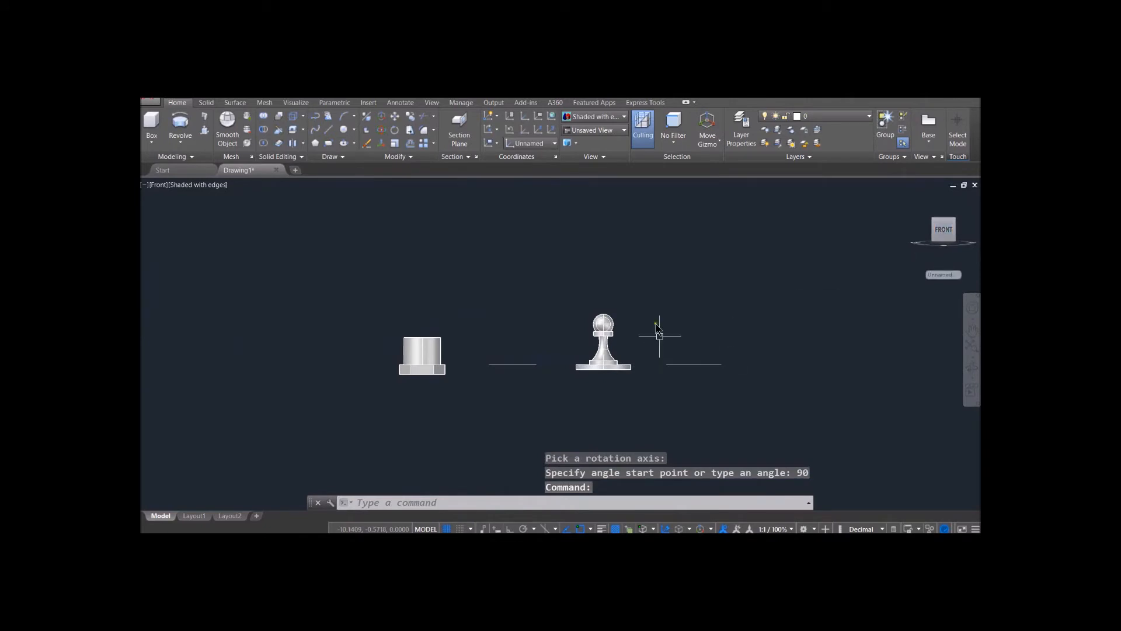
{"action": "scroll", "coordinate": [653, 316], "scroll_direction": "up", "scroll_amount": 4}
{"action": "middle_click_drag", "start_coordinate": [681, 313], "coordinate": [723, 297], "text": "shift"}
{"action": "scroll", "coordinate": [661, 365], "scroll_direction": "down", "scroll_amount": 2}
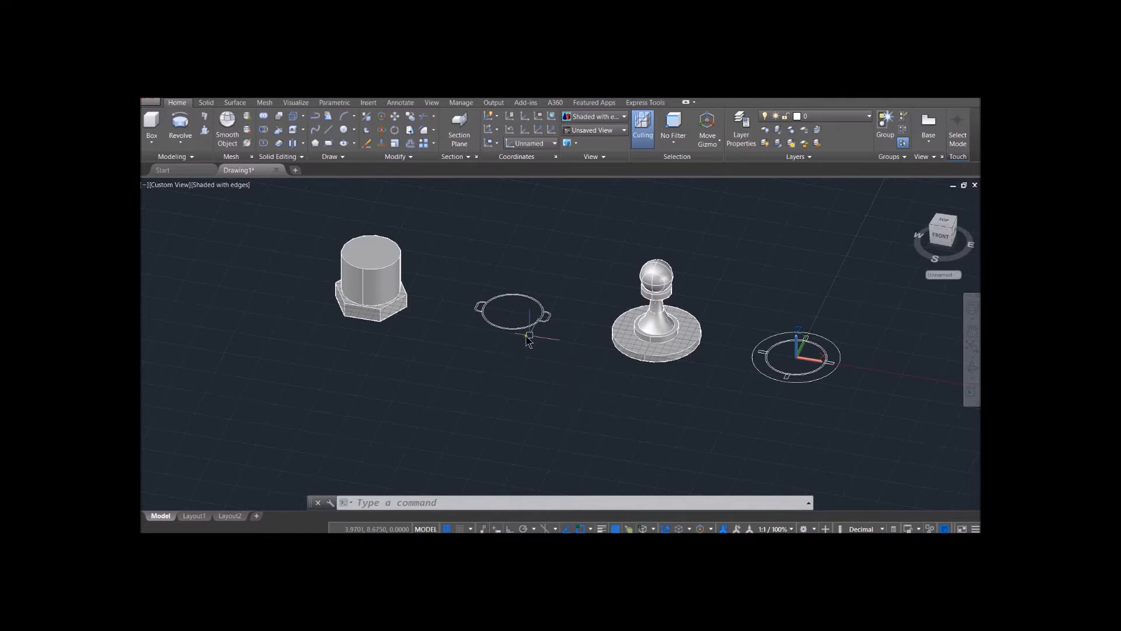
{"action": "scroll", "coordinate": [567, 377], "scroll_direction": "up", "scroll_amount": 4}
{"action": "scroll", "coordinate": [566, 371], "scroll_direction": "up", "scroll_amount": 3}
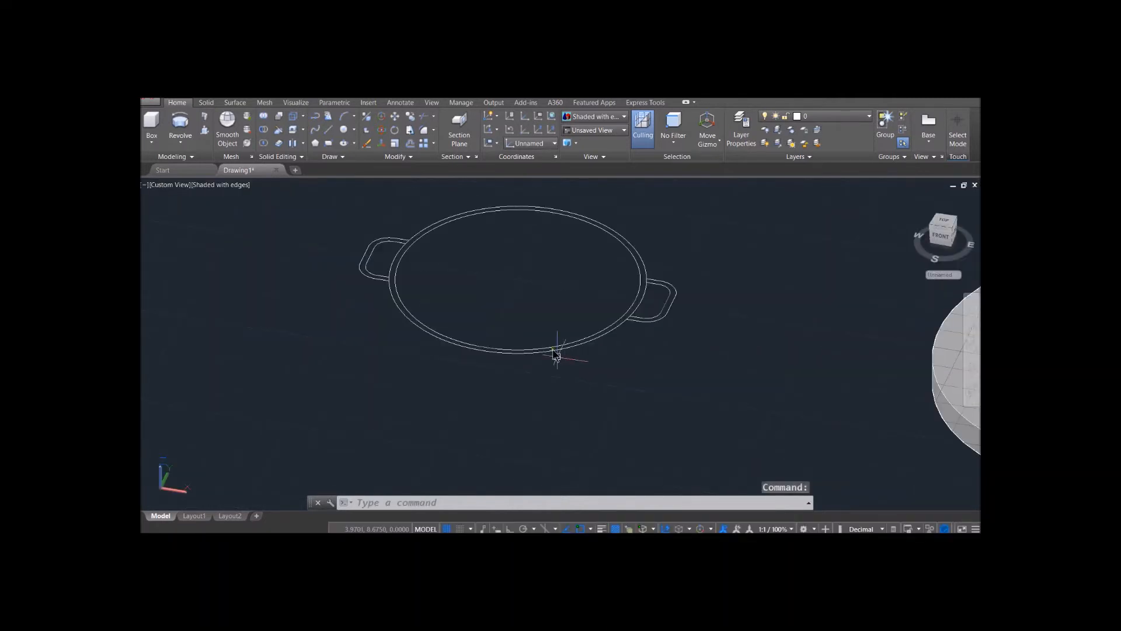
{"action": "middle_click_drag", "start_coordinate": [546, 282], "coordinate": [536, 400], "text": "shift"}
{"action": "scroll", "coordinate": [573, 300], "scroll_direction": "up", "scroll_amount": 3}
{"action": "scroll", "coordinate": [580, 370], "scroll_direction": "up", "scroll_amount": 4}
{"action": "mouse_move", "coordinate": [580, 370]}
{"action": "middle_mouse_down"}
{"action": "mouse_move", "coordinate": [566, 341]}
{"action": "mouse_move", "coordinate": [378, 328]}
{"action": "mouse_move", "coordinate": [387, 312]}
{"action": "middle_mouse_up"}
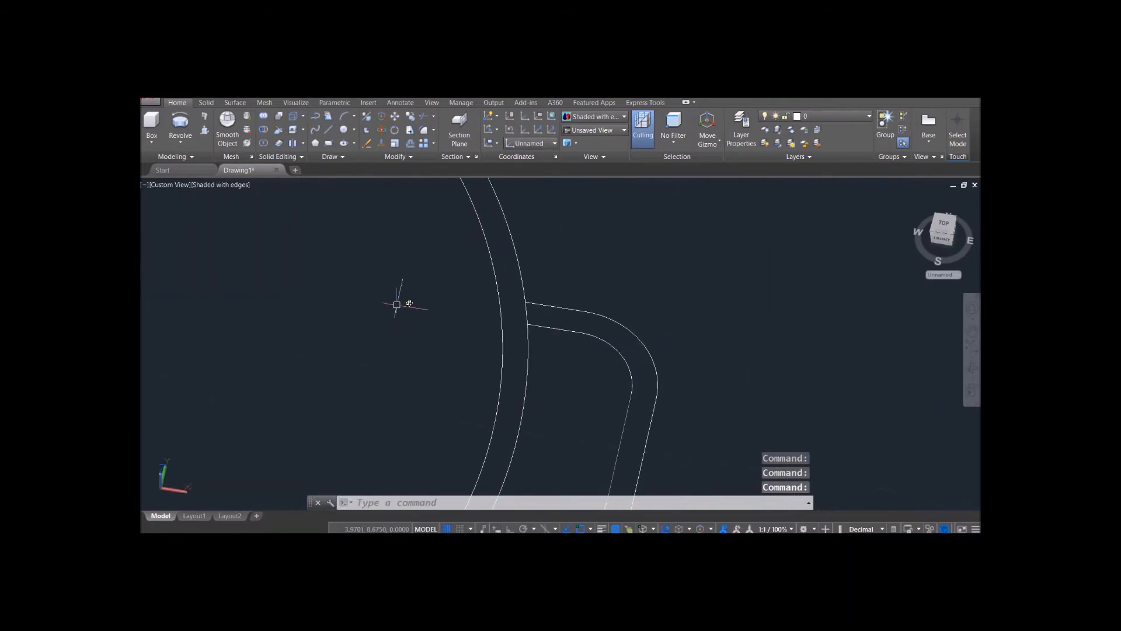
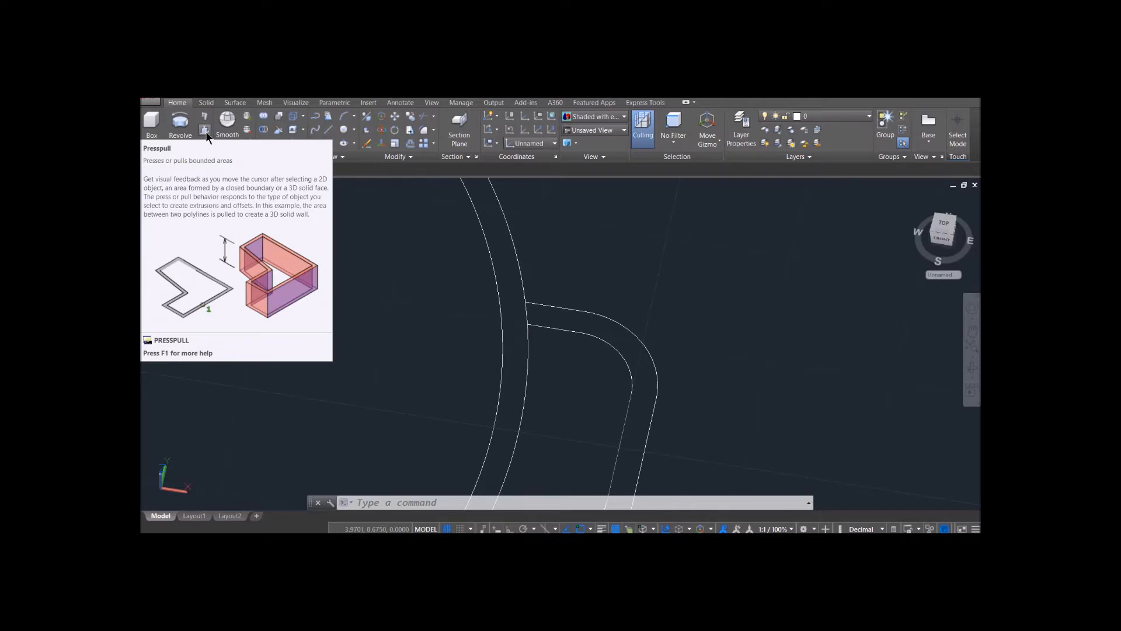
Step: Presspull the ring-shaped area between the two circles of the handled profile to a height of 0.75
{"action": "left_click", "coordinate": [203, 131]}
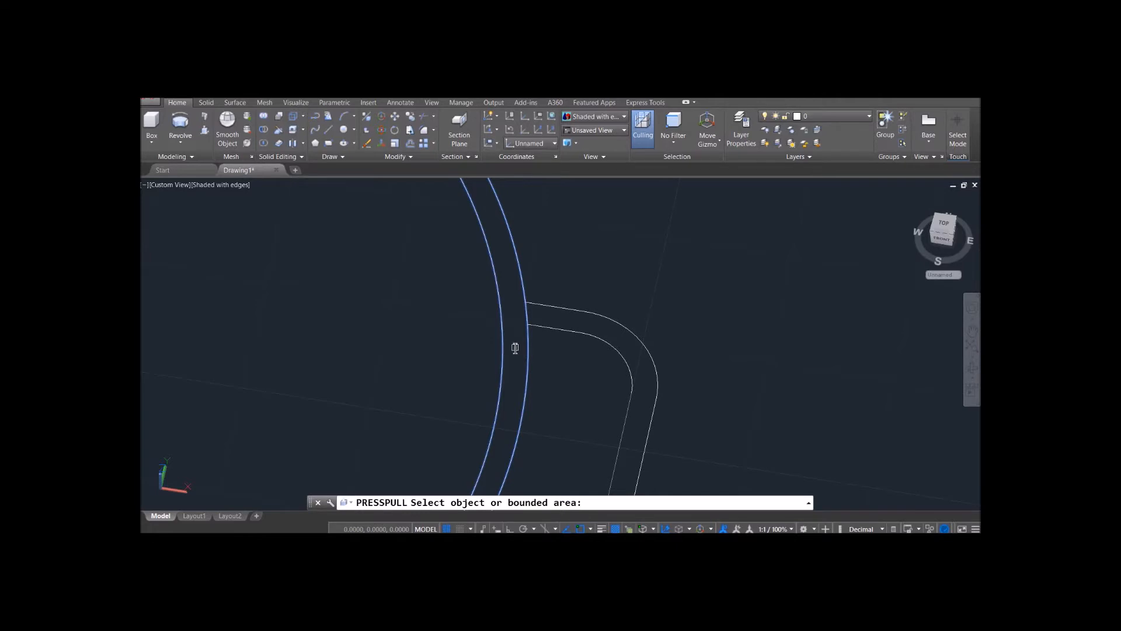
{"action": "scroll", "coordinate": [515, 348], "scroll_direction": "up", "scroll_amount": 2}
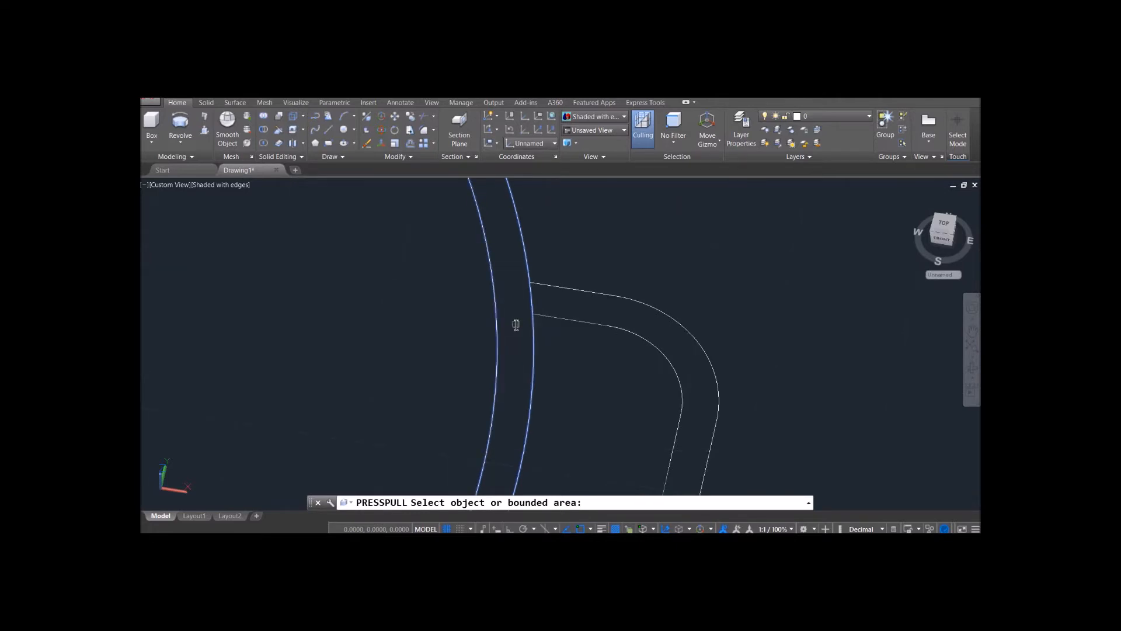
{"action": "left_click", "coordinate": [515, 325]}
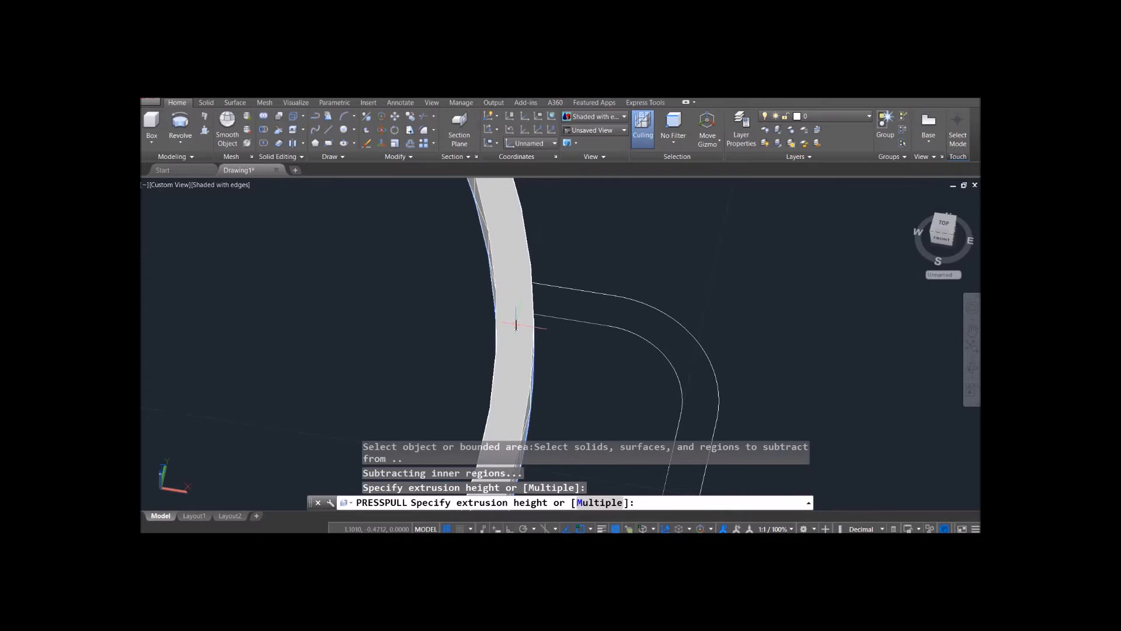
{"action": "middle_click_drag", "start_coordinate": [515, 325], "coordinate": [537, 227], "text": "shift"}
{"action": "scroll", "coordinate": [540, 263], "scroll_direction": "up", "scroll_amount": 2}
{"action": "scroll", "coordinate": [541, 268], "scroll_direction": "down", "scroll_amount": 2}
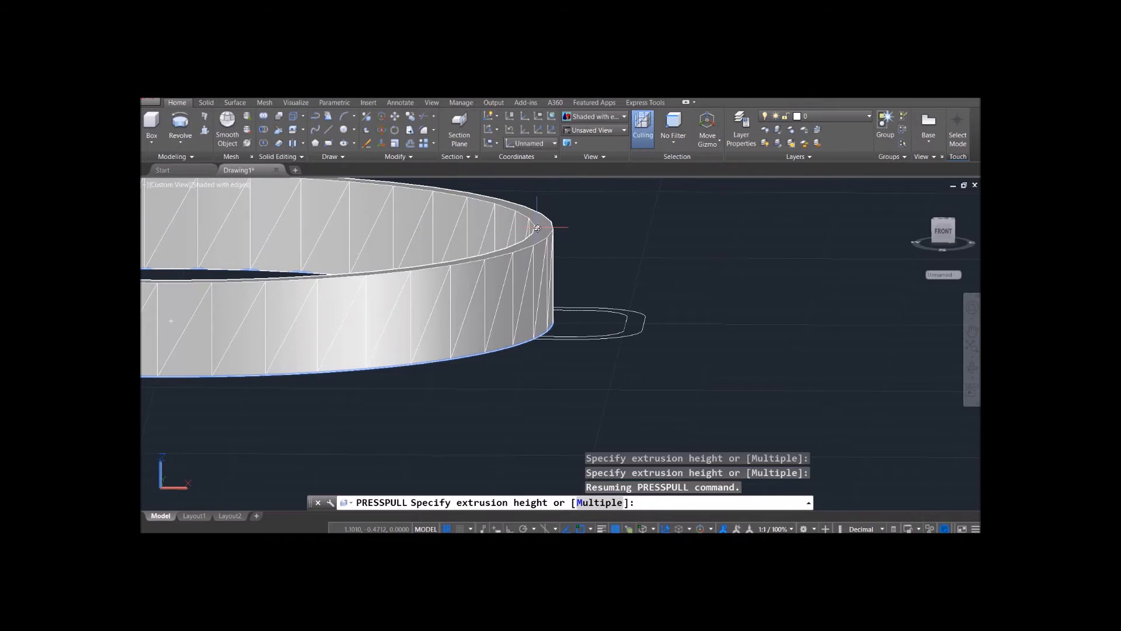
{"action": "type", "text": "0.75"}
{"action": "key", "text": "Return"}
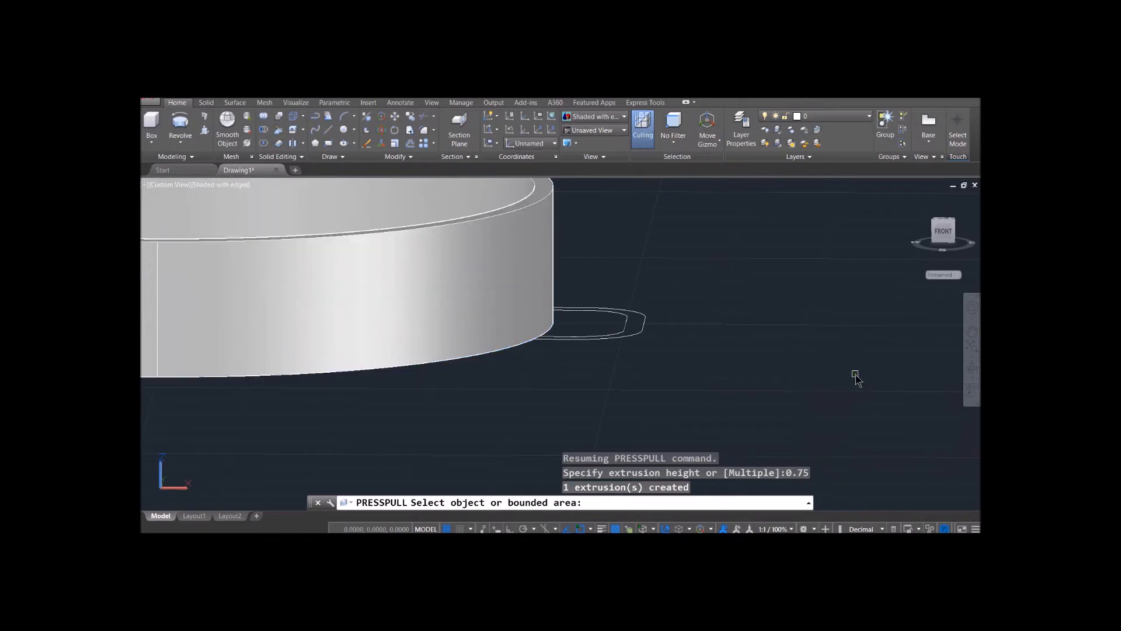
Step: Presspull the ring's bottom face downward freehand by about three times the ring's height to form a tall pot wall
{"action": "middle_click_drag", "start_coordinate": [735, 283], "coordinate": [805, 338], "text": "shift"}
{"action": "scroll", "coordinate": [624, 313], "scroll_direction": "down", "scroll_amount": 3}
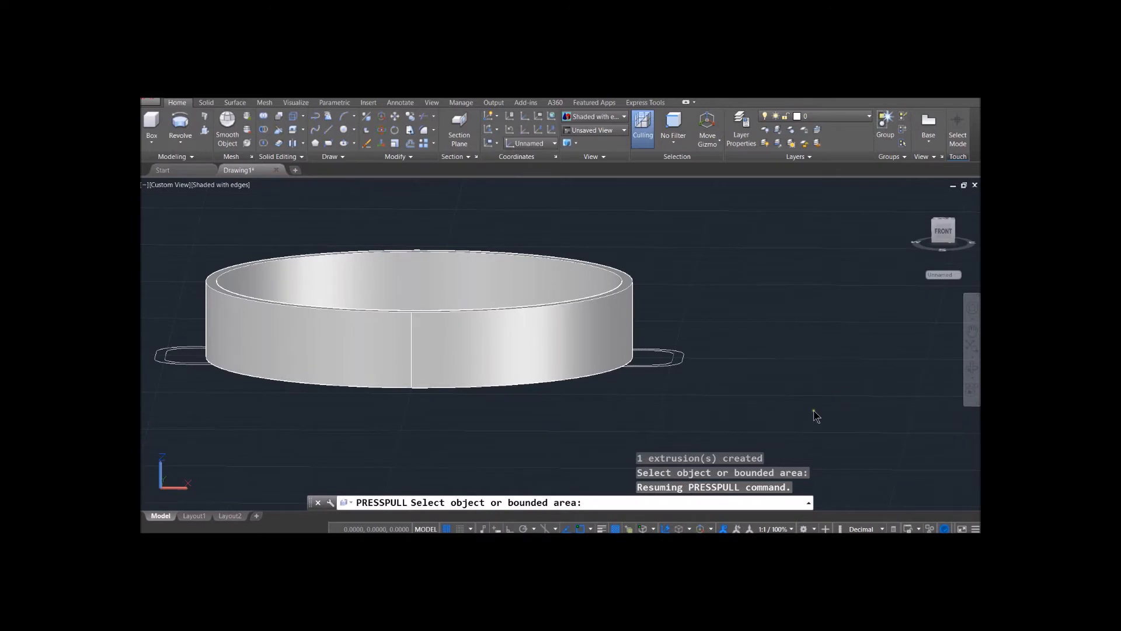
{"action": "middle_click_drag", "start_coordinate": [778, 364], "coordinate": [713, 243], "text": "shift"}
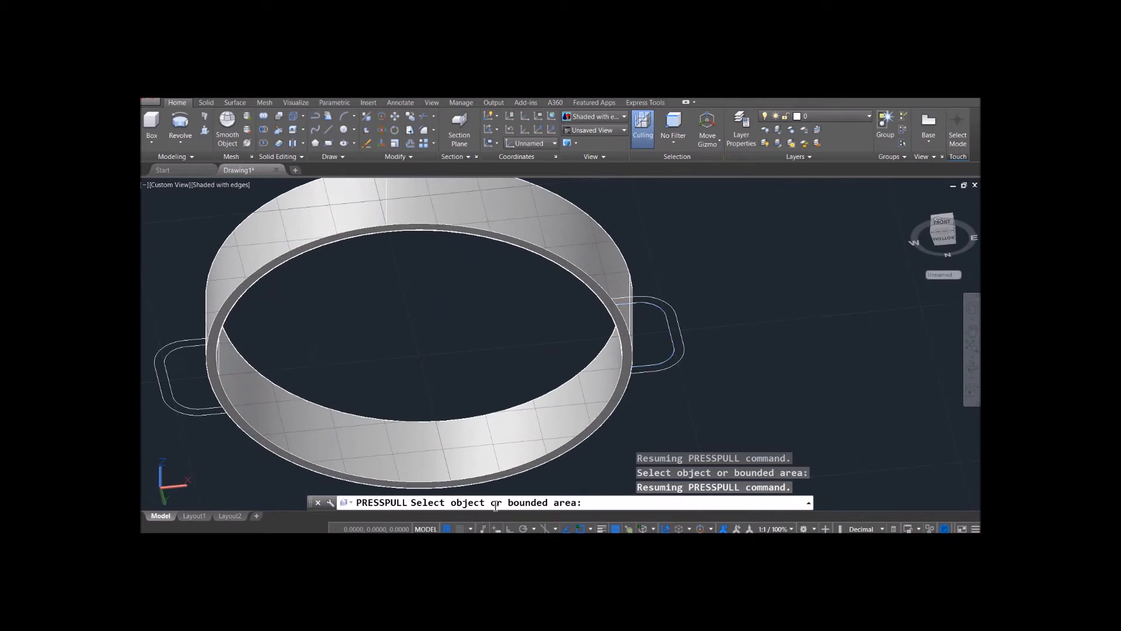
{"action": "scroll", "coordinate": [661, 413], "scroll_direction": "up", "scroll_amount": 5}
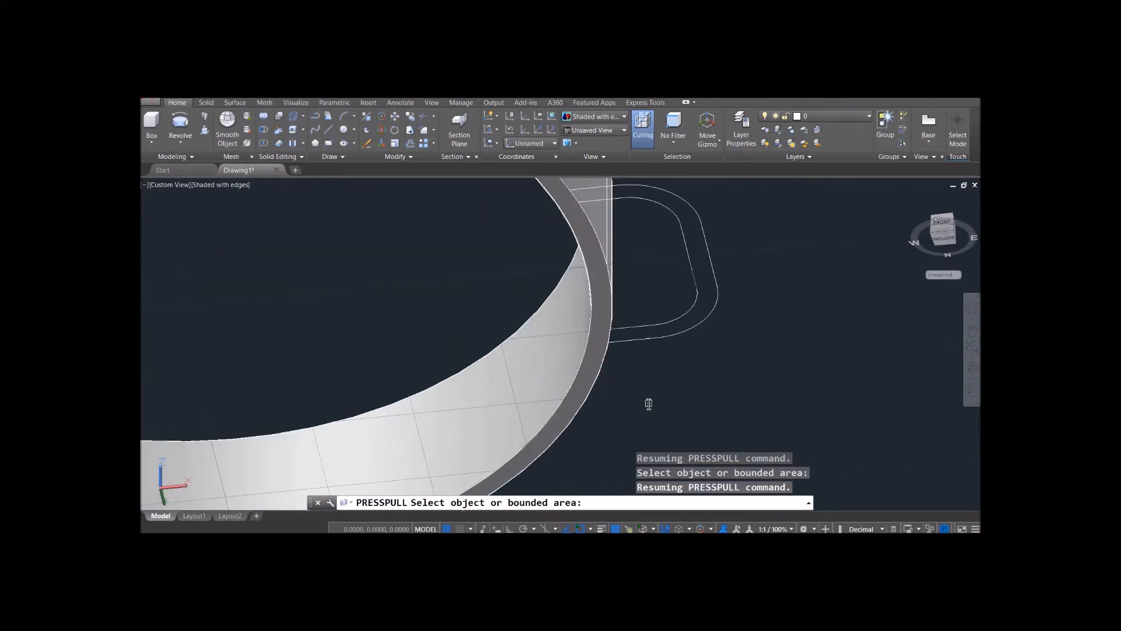
{"action": "key", "text": "Return"}
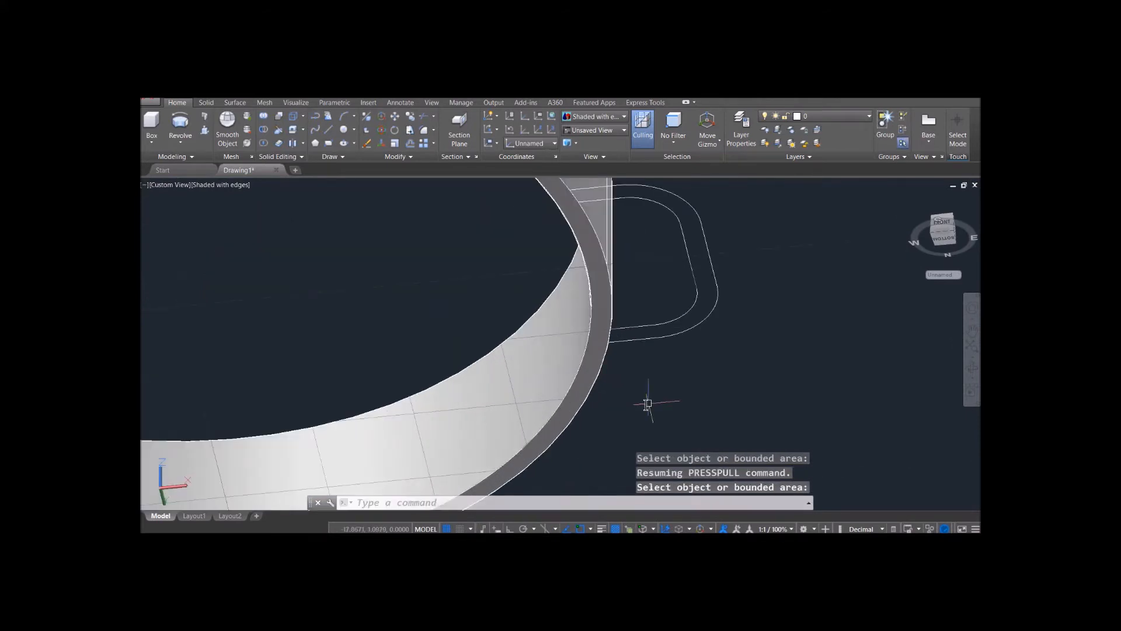
{"action": "left_click", "coordinate": [205, 128]}
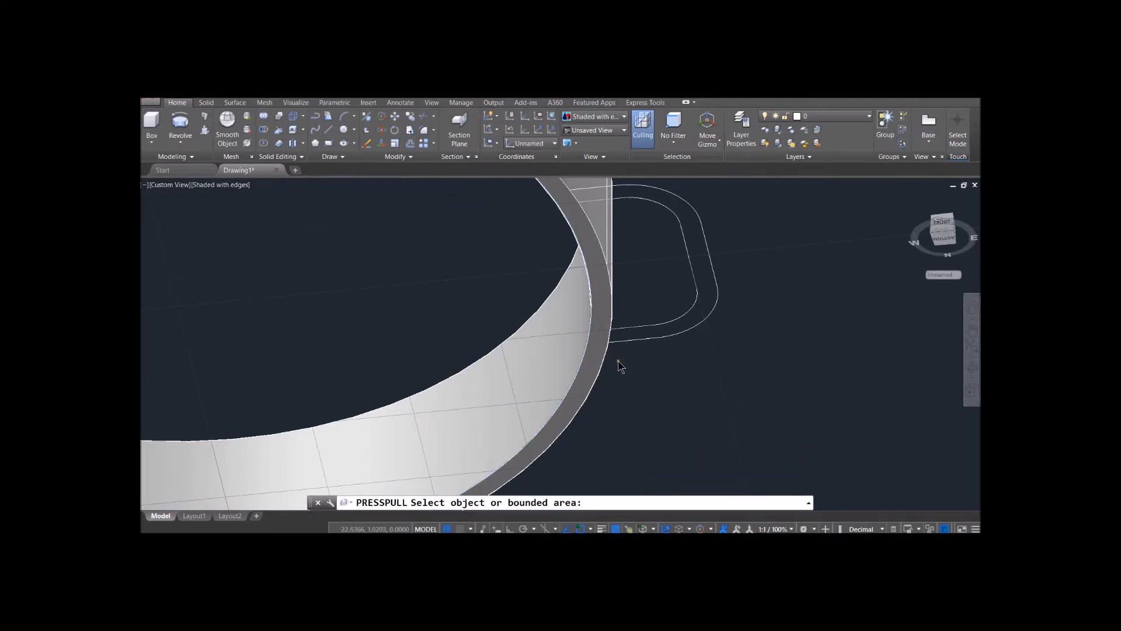
{"action": "middle_click_drag", "start_coordinate": [615, 362], "coordinate": [611, 358], "text": "shift"}
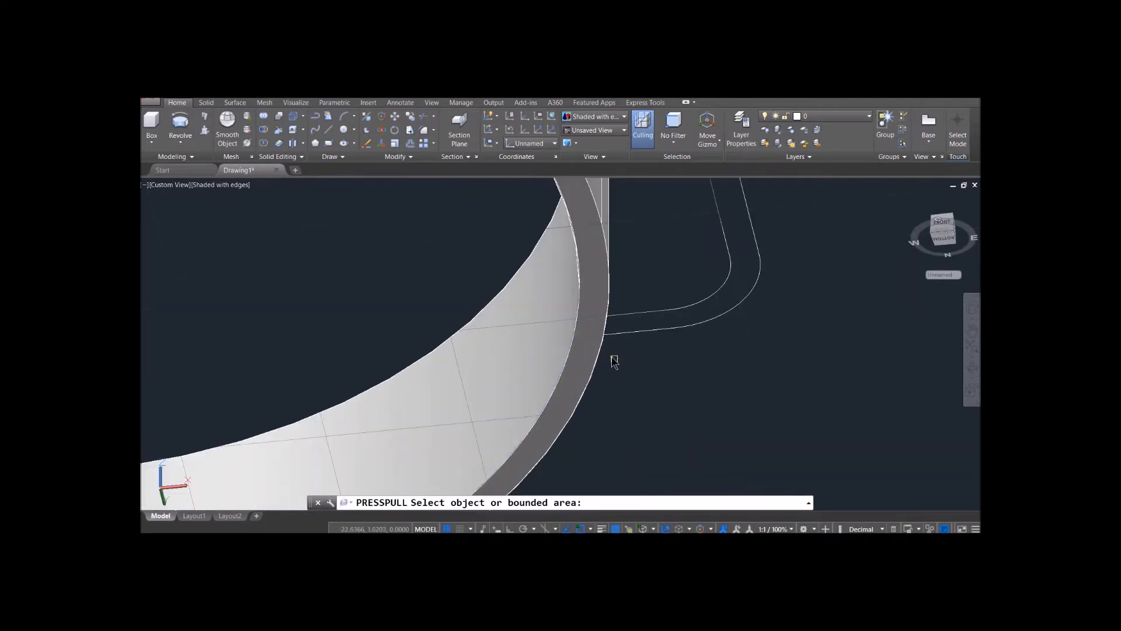
{"action": "left_click", "coordinate": [590, 314]}
{"action": "scroll", "coordinate": [583, 393], "scroll_direction": "down", "scroll_amount": 5}
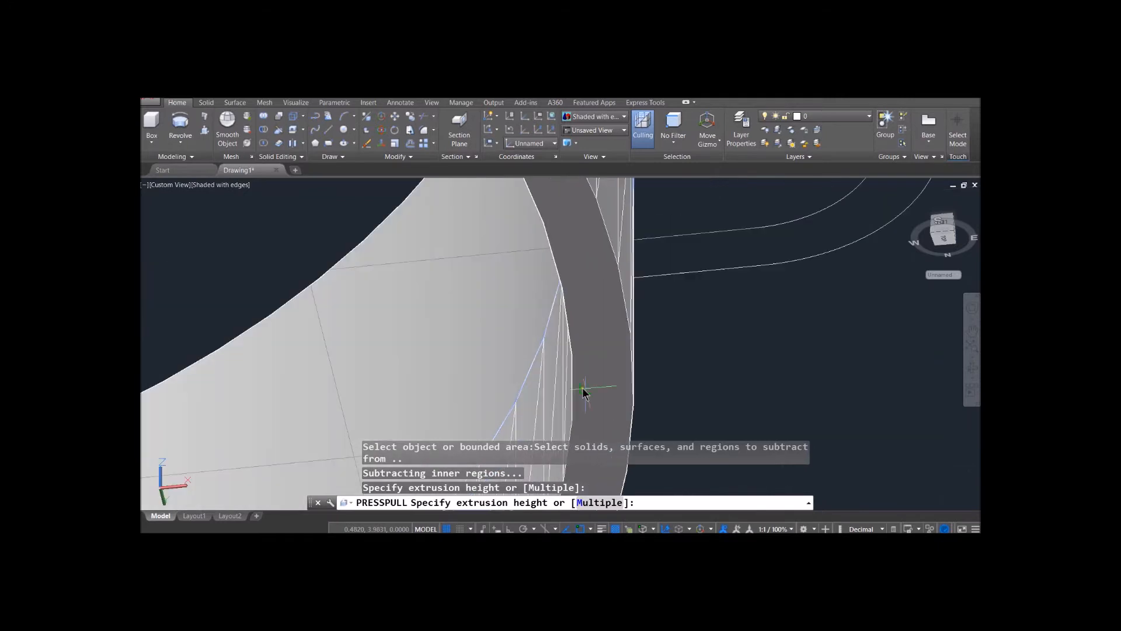
{"action": "scroll", "coordinate": [582, 392], "scroll_direction": "down", "scroll_amount": 3}
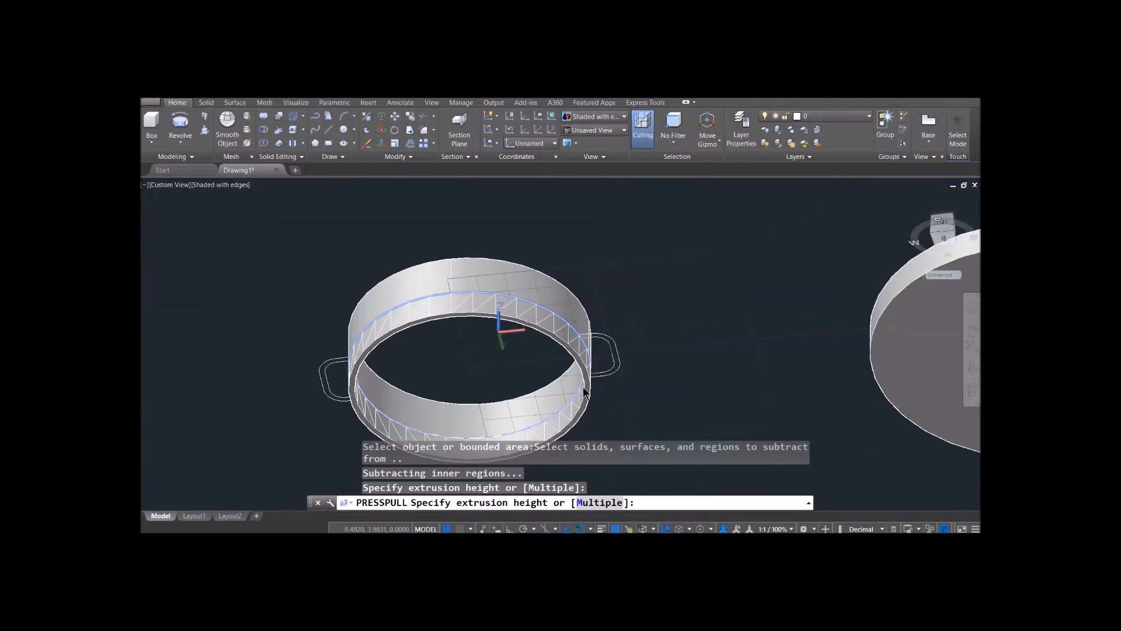
{"action": "middle_click_drag", "start_coordinate": [582, 391], "coordinate": [565, 318], "text": "shift"}
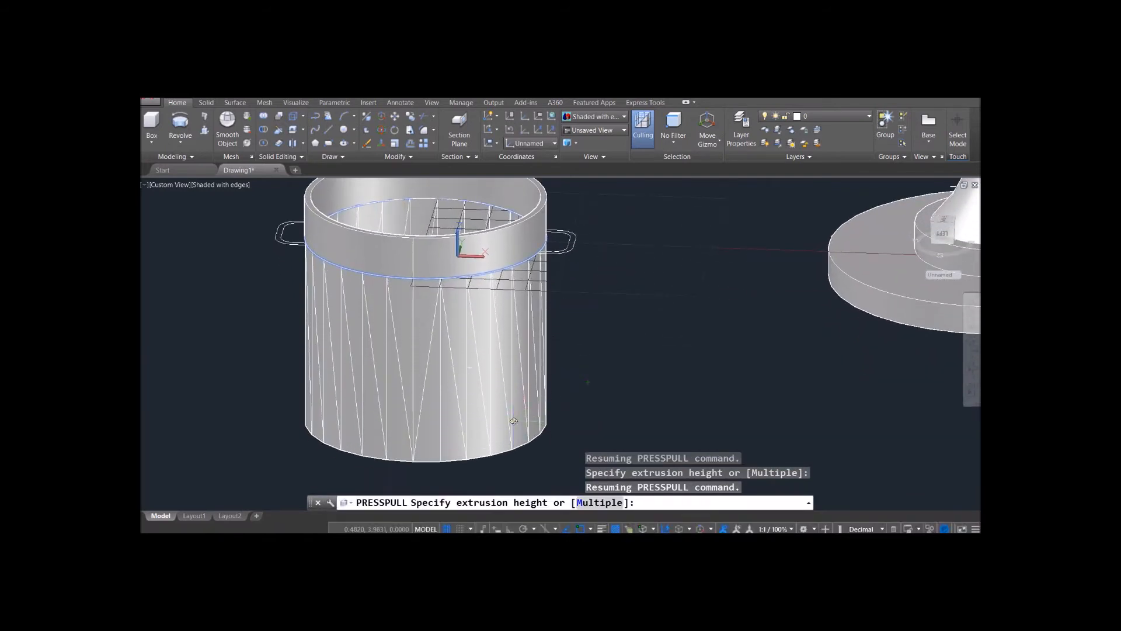
{"action": "left_click", "coordinate": [527, 368]}
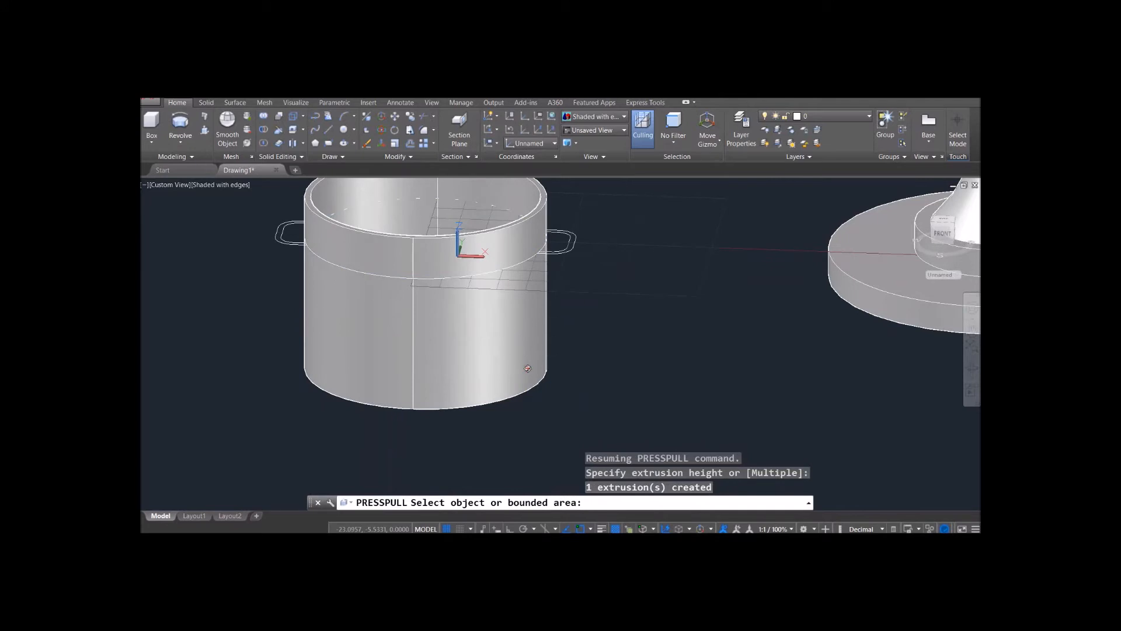
Step: Presspull the outlined handle area on the pot's right side upward to a height of 0.5
{"action": "middle_click_drag", "start_coordinate": [607, 393], "coordinate": [541, 331], "text": "shift"}
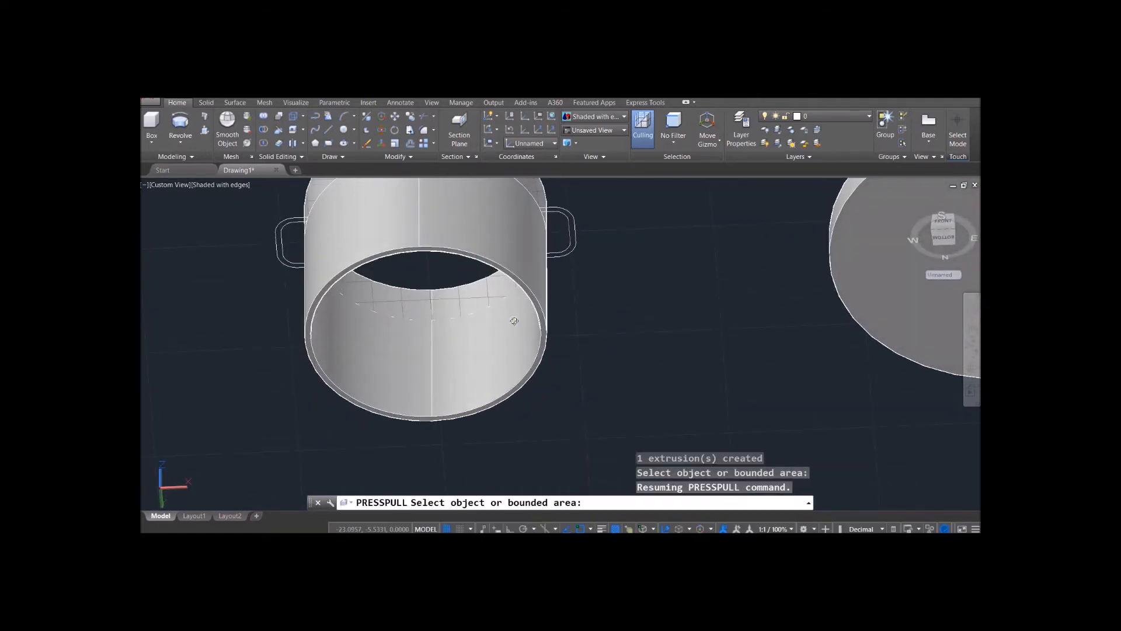
{"action": "middle_click_drag", "start_coordinate": [611, 336], "coordinate": [510, 245], "text": "shift"}
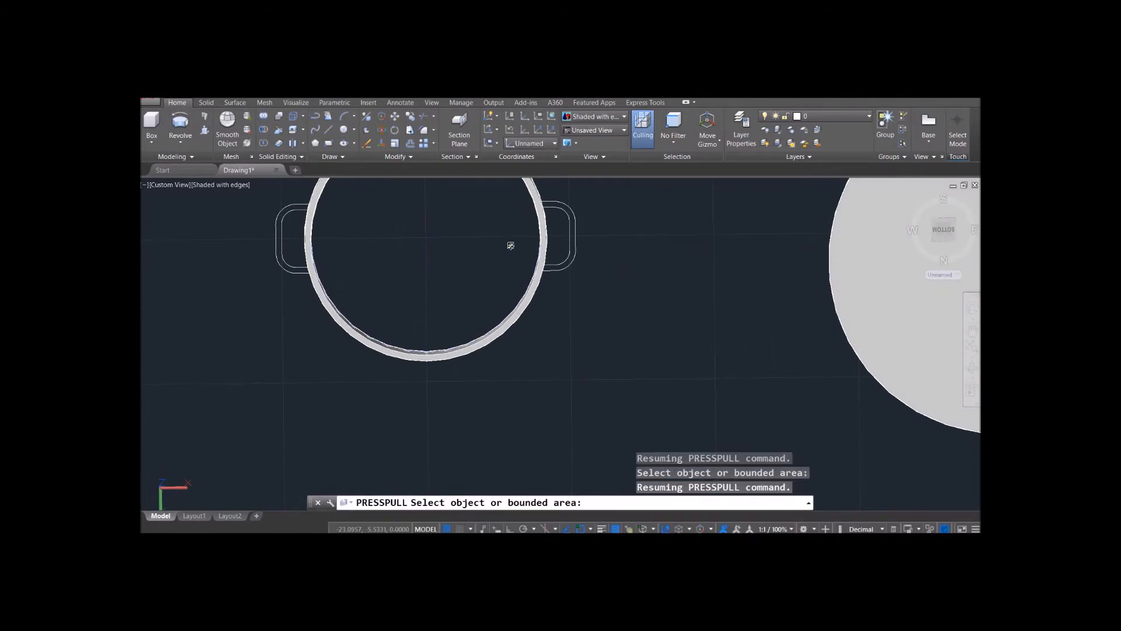
{"action": "middle_click_drag", "start_coordinate": [608, 241], "coordinate": [587, 276], "text": "shift"}
{"action": "scroll", "coordinate": [587, 276], "scroll_direction": "up", "scroll_amount": 5}
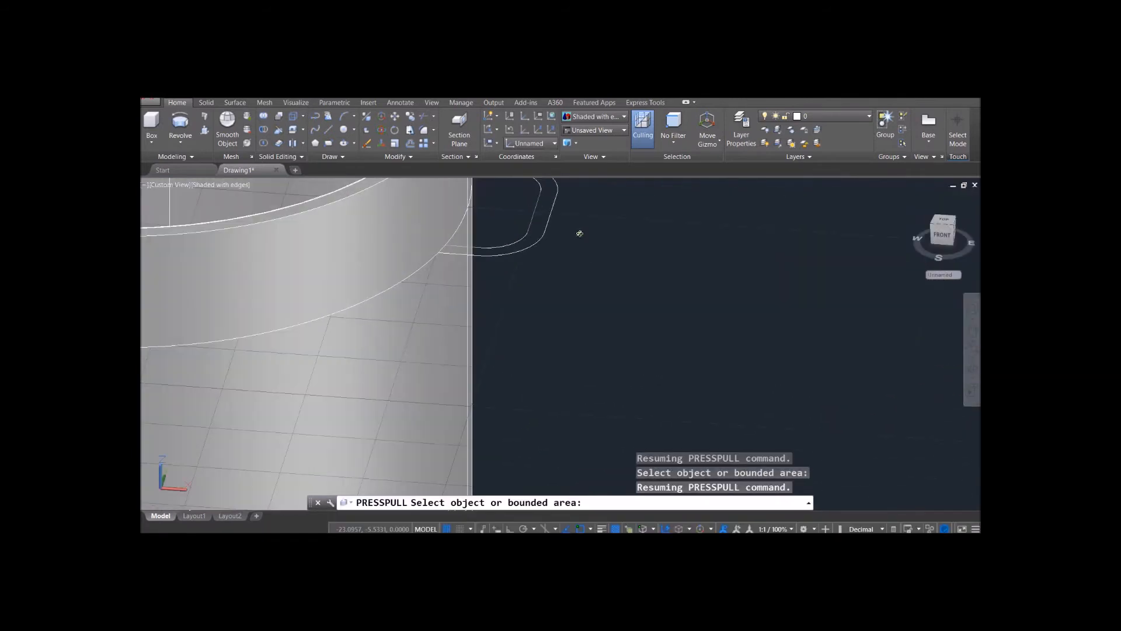
{"action": "middle_click_drag", "start_coordinate": [578, 233], "coordinate": [615, 340]}
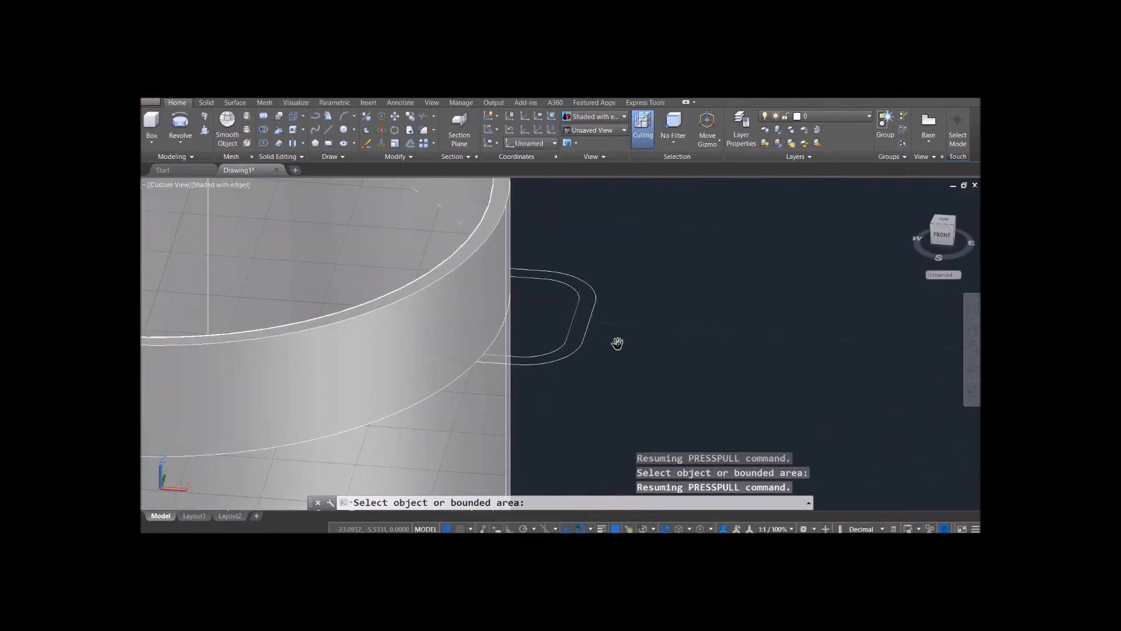
{"action": "left_click", "coordinate": [582, 317]}
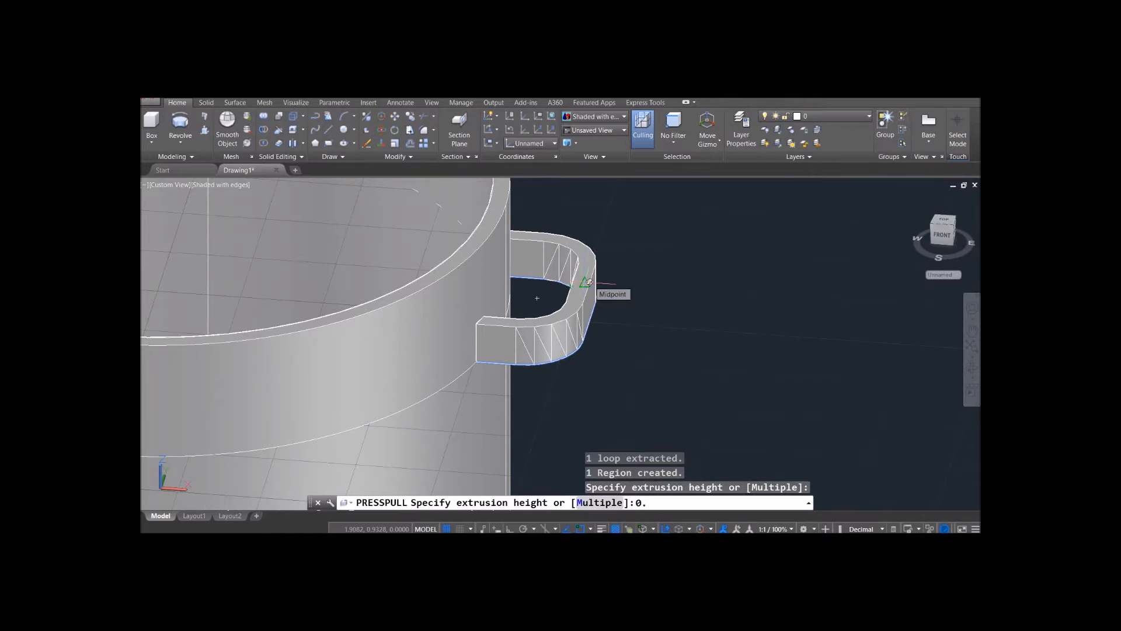
{"action": "type", "text": "0.5"}
{"action": "key", "text": "Return"}
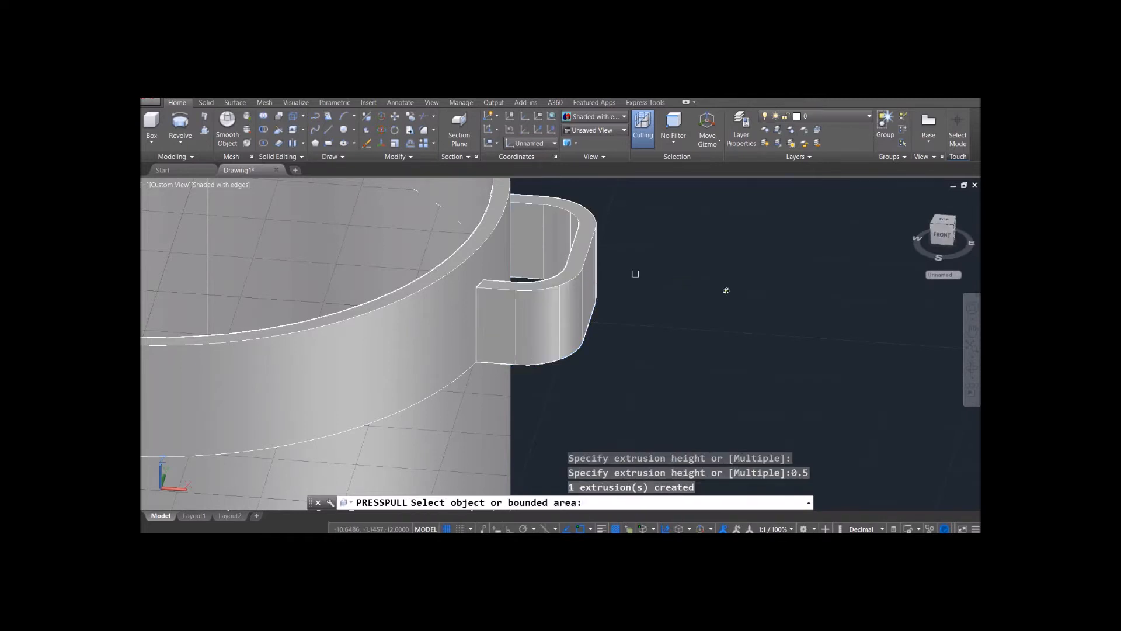
Step: Presspull the matching handle area on the pot's left side upward to a height of 0.5
{"action": "scroll", "coordinate": [741, 362], "scroll_direction": "up", "scroll_amount": 3}
{"action": "scroll", "coordinate": [714, 343], "scroll_direction": "down", "scroll_amount": 5}
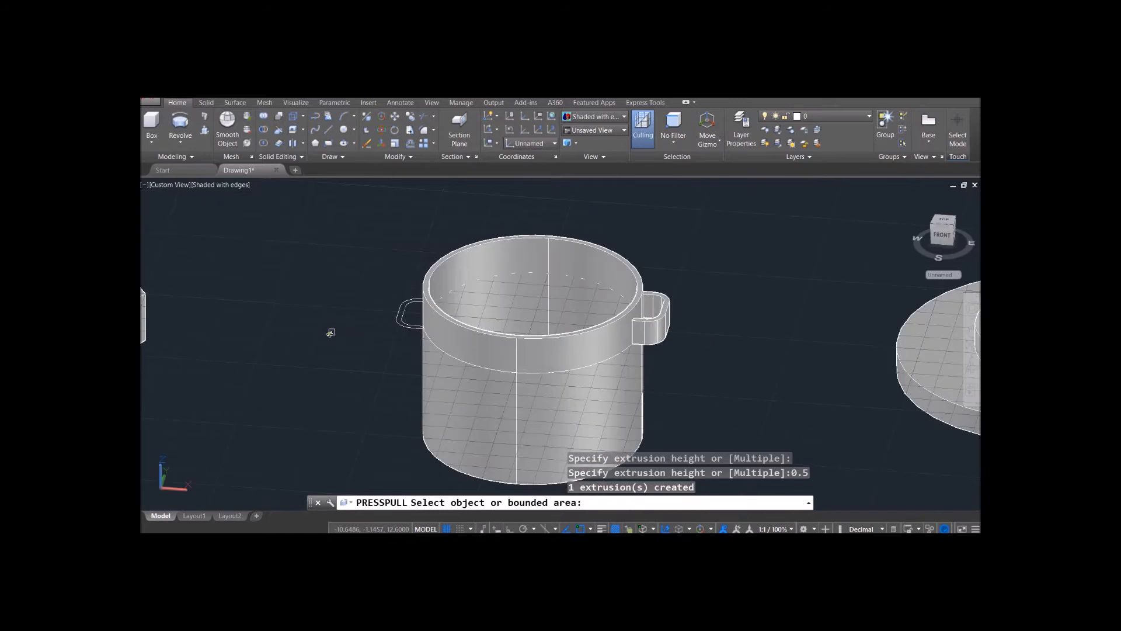
{"action": "scroll", "coordinate": [330, 332], "scroll_direction": "up", "scroll_amount": 4}
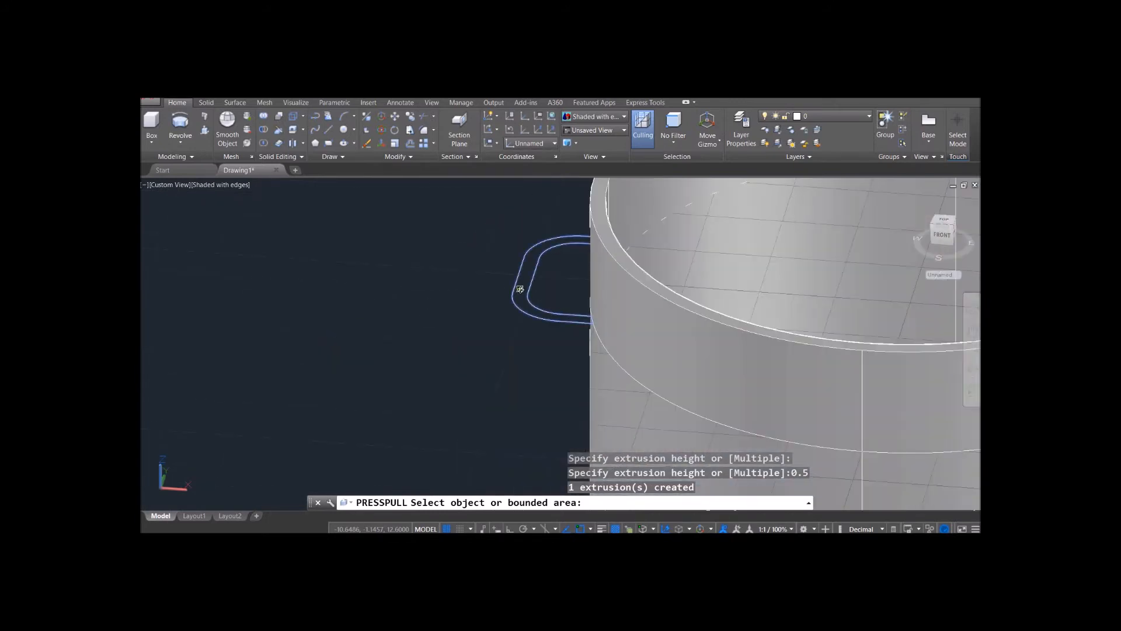
{"action": "left_click", "coordinate": [519, 288]}
{"action": "type", "text": "0."}
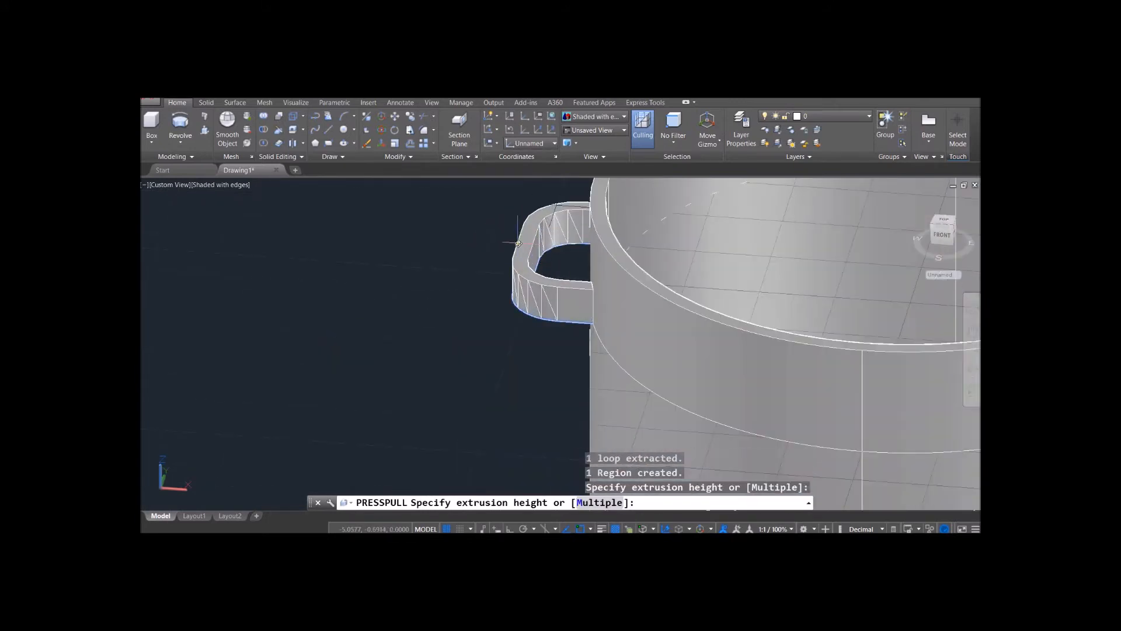
{"action": "type", "text": "5"}
{"action": "key", "text": "Return"}
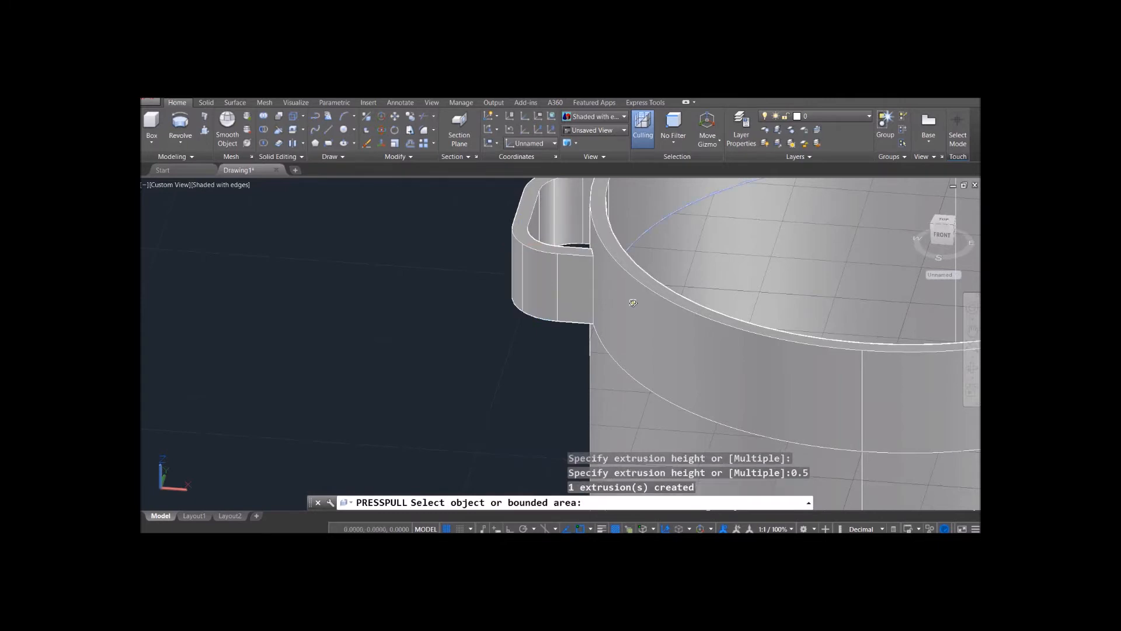
{"action": "scroll", "coordinate": [633, 303], "scroll_direction": "up", "scroll_amount": 2}
{"action": "scroll", "coordinate": [633, 302], "scroll_direction": "down", "scroll_amount": 7}
{"action": "scroll", "coordinate": [788, 340], "scroll_direction": "up", "scroll_amount": 1}
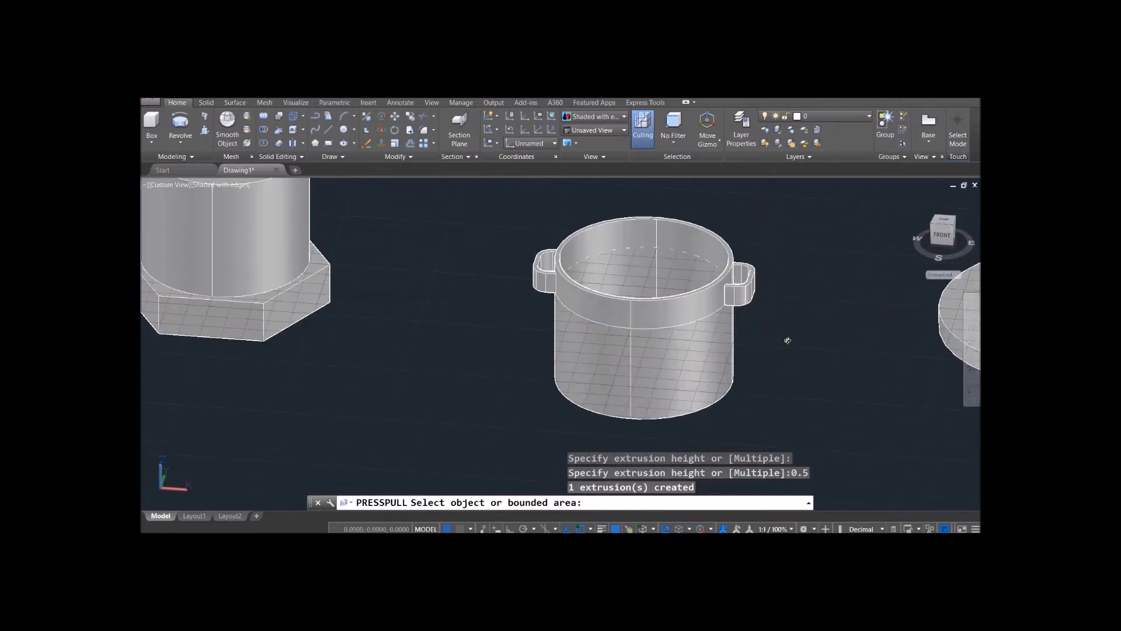
{"action": "key", "text": "Return"}
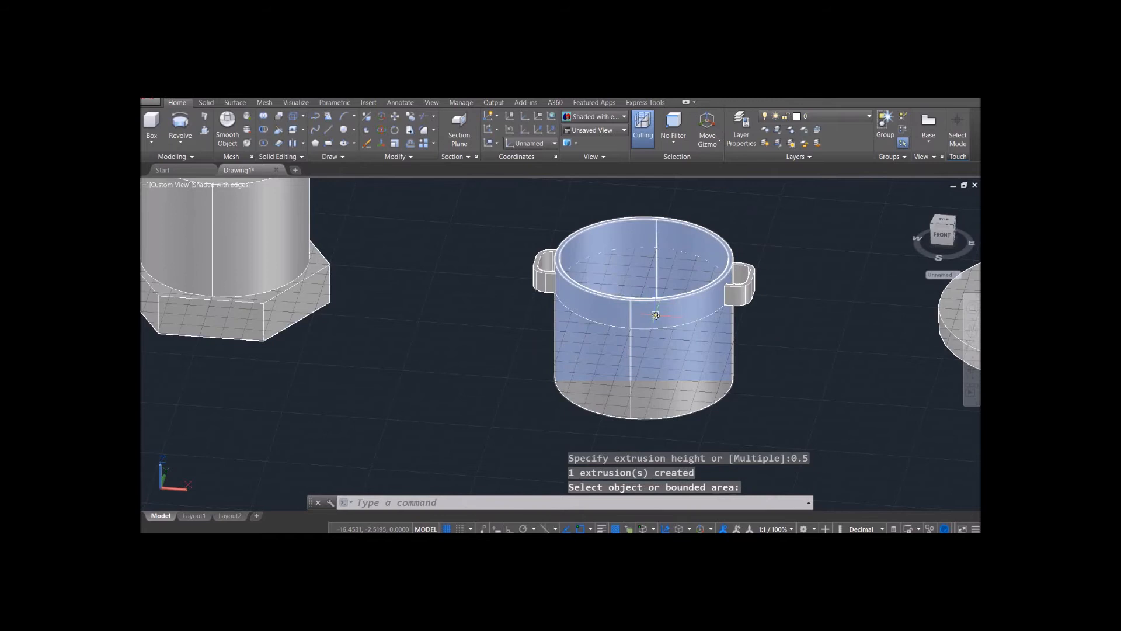
Step: Check whether the pot wall and the right handle are separate solids by selecting them individually
{"action": "left_click", "coordinate": [655, 315]}
{"action": "middle_click_drag", "start_coordinate": [812, 344], "coordinate": [783, 307], "text": "shift"}
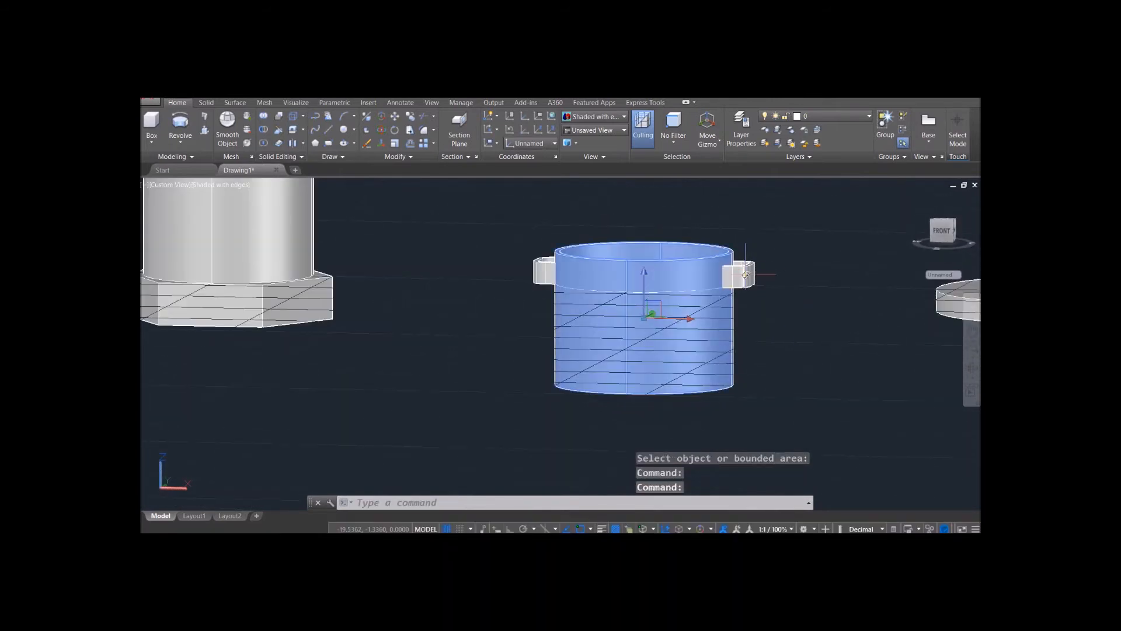
{"action": "left_click", "coordinate": [746, 275]}
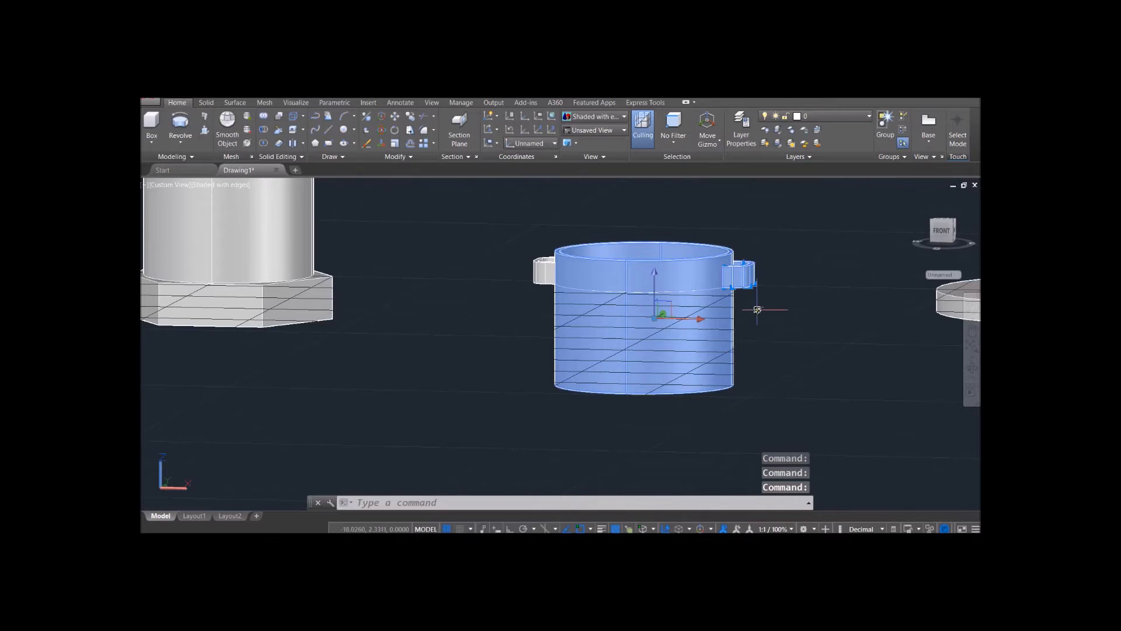
{"action": "key", "text": "Escape"}
{"action": "left_click", "coordinate": [743, 275]}
{"action": "key", "text": "Escape"}
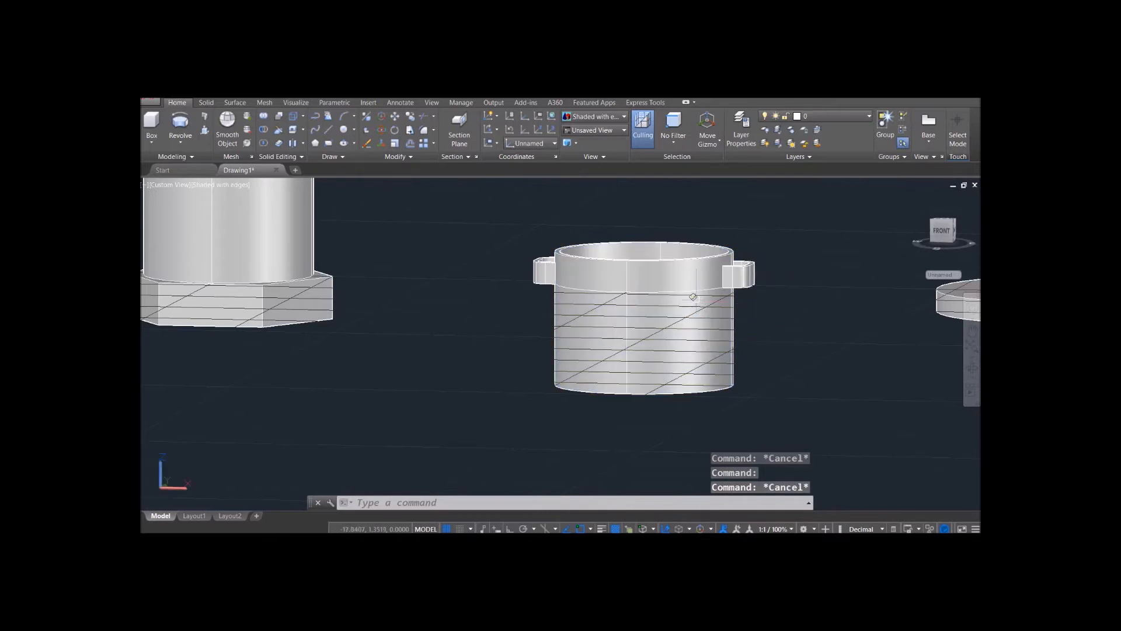
{"action": "left_click", "coordinate": [654, 302]}
{"action": "key", "text": "Escape"}
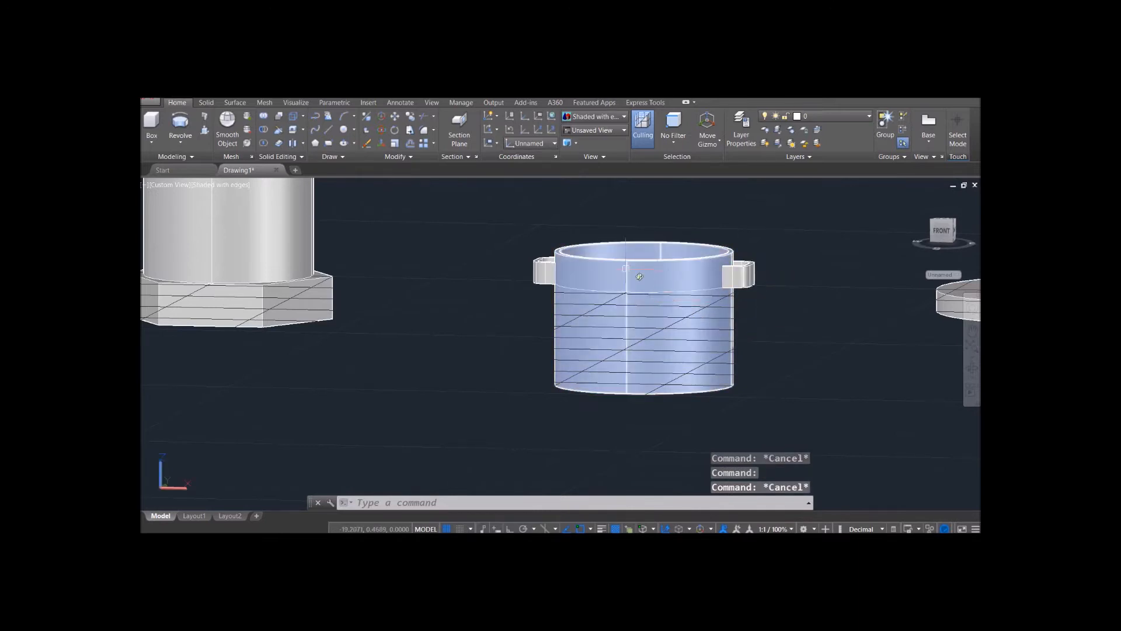
Step: Union the left handle, the pot wall and the right handle into one solid and inspect it from below
{"action": "left_click", "coordinate": [263, 116]}
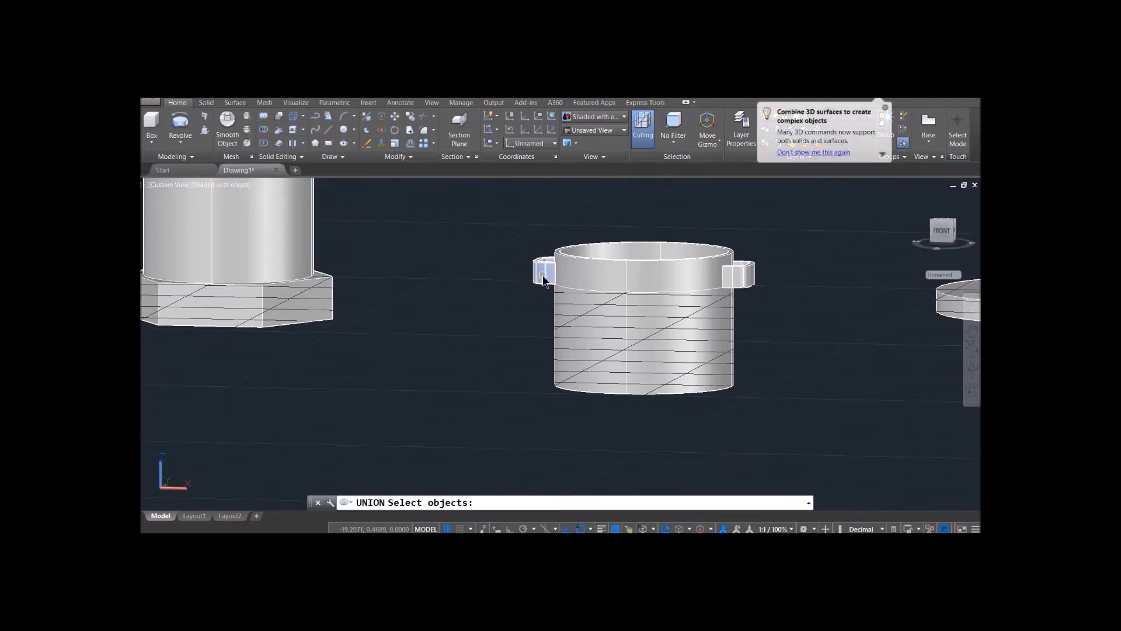
{"action": "left_click", "coordinate": [543, 280]}
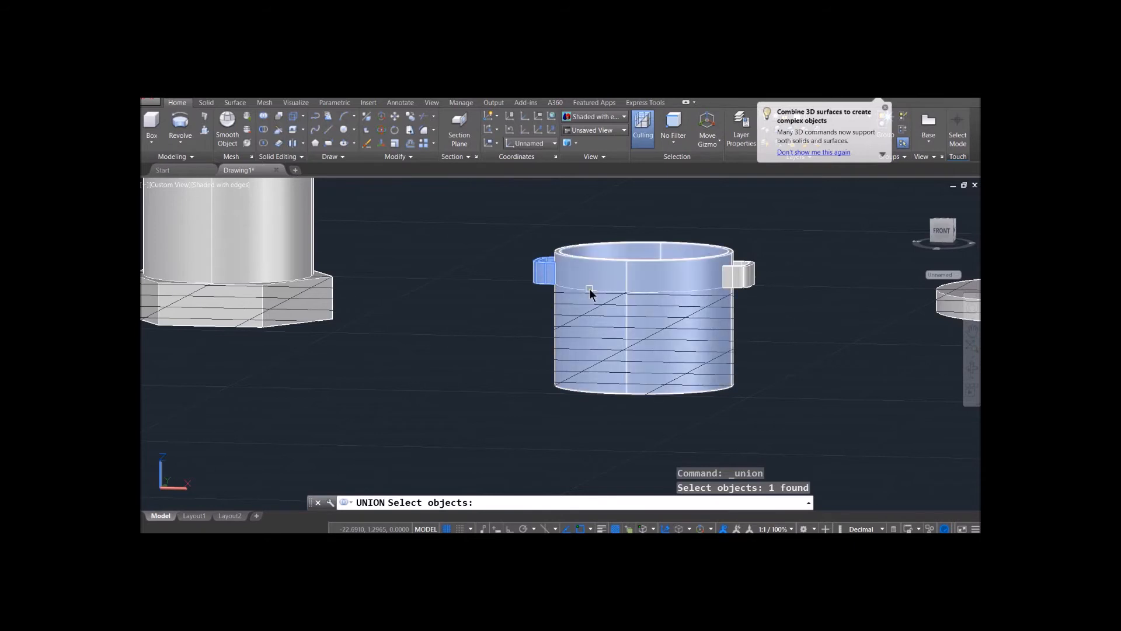
{"action": "left_click", "coordinate": [590, 288]}
{"action": "left_click", "coordinate": [726, 284]}
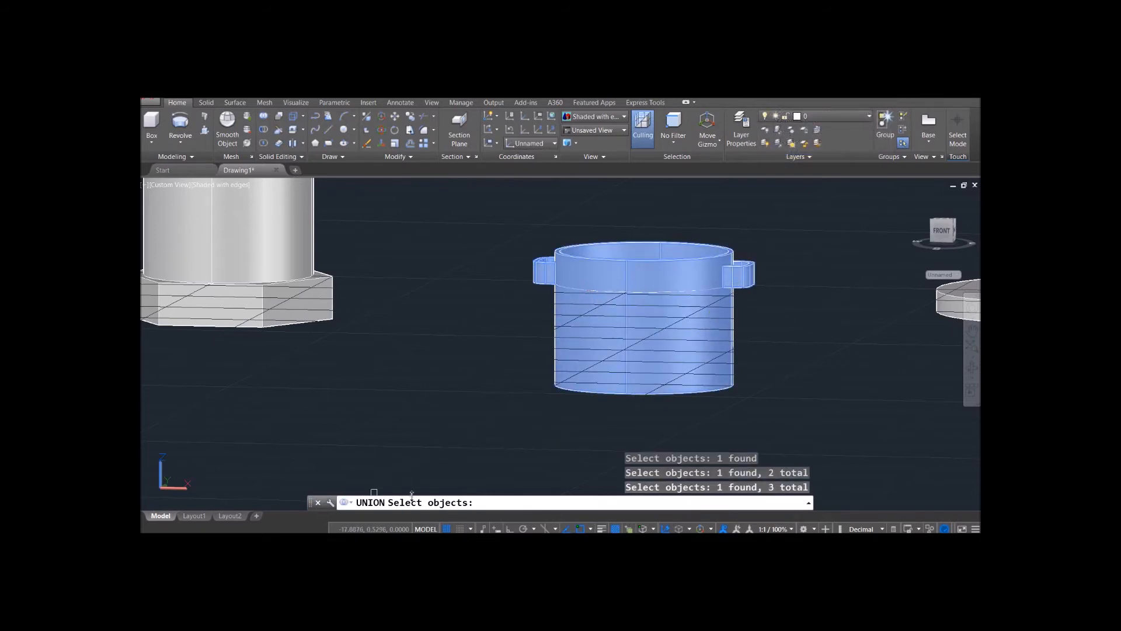
{"action": "key", "text": "Return"}
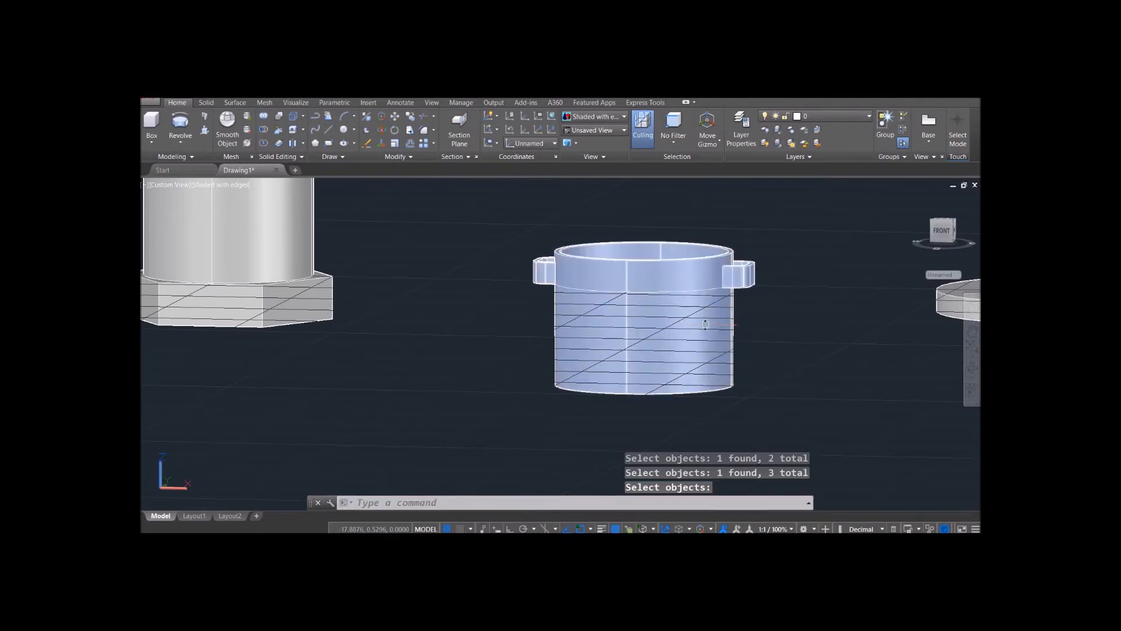
{"action": "left_click", "coordinate": [709, 323]}
{"action": "middle_click_drag", "start_coordinate": [781, 303], "coordinate": [774, 258], "text": "shift"}
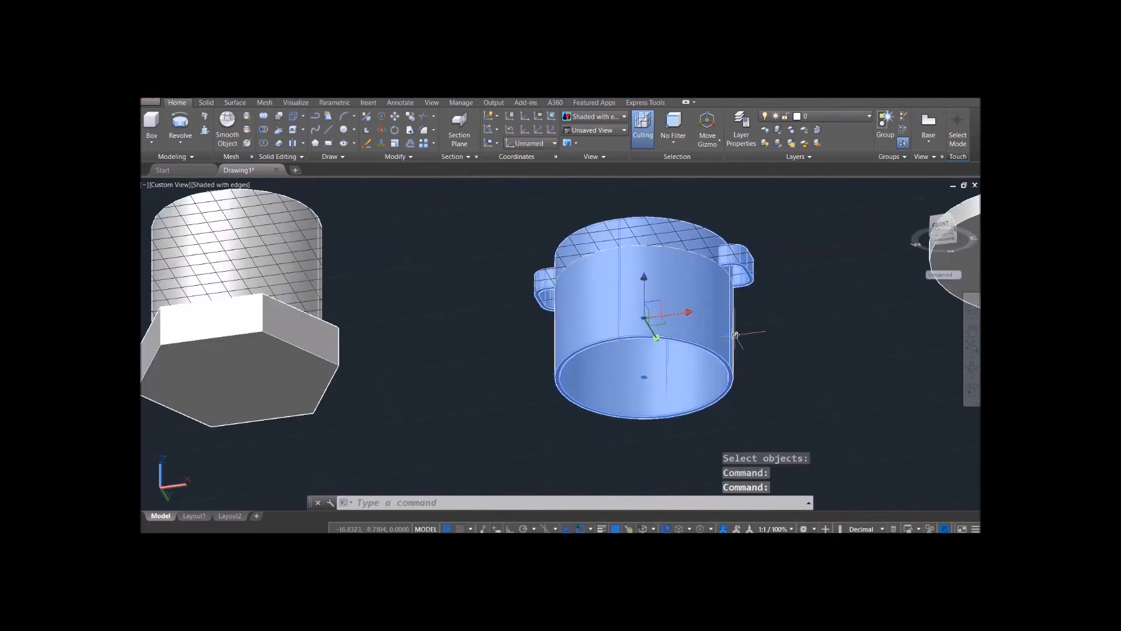
{"action": "scroll", "coordinate": [743, 325], "scroll_direction": "up", "scroll_amount": 2}
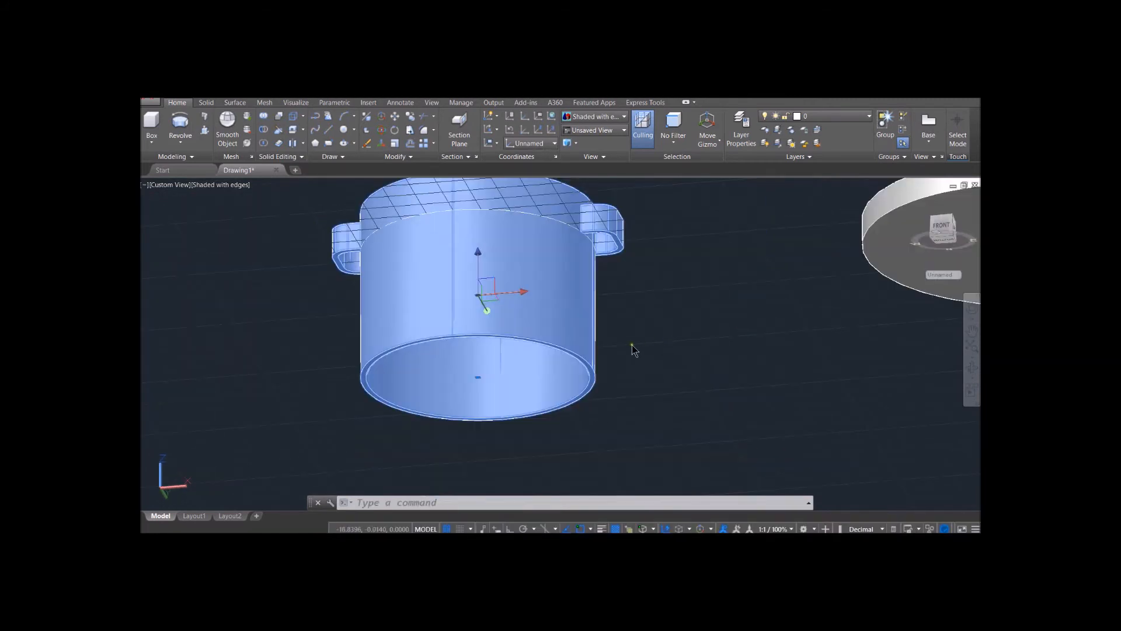
{"action": "scroll", "coordinate": [632, 345], "scroll_direction": "up", "scroll_amount": 2}
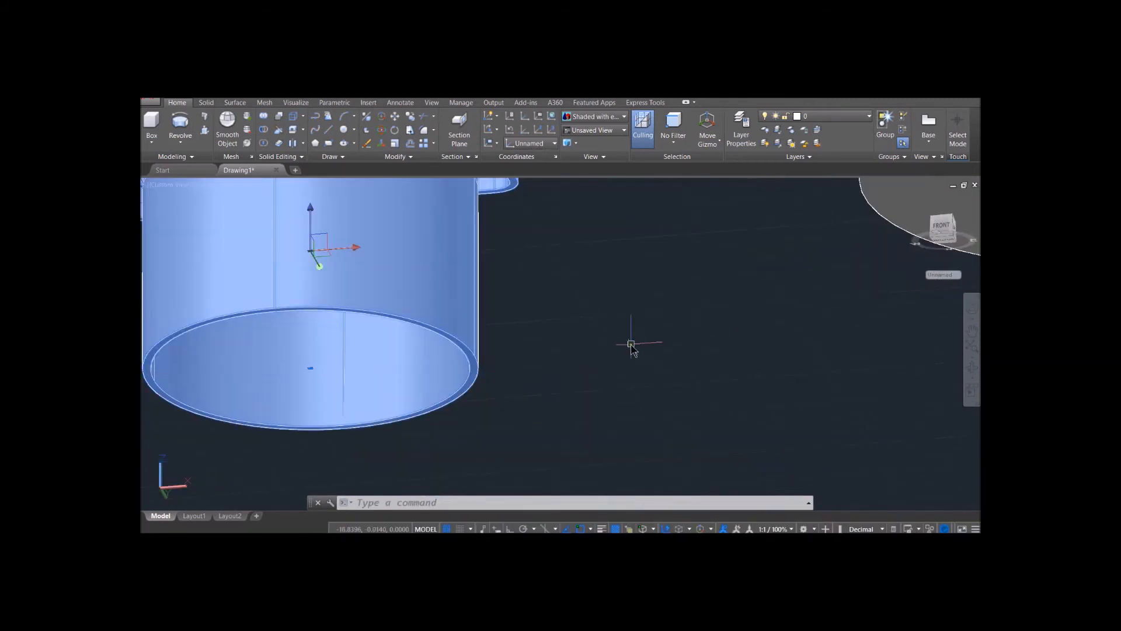
{"action": "scroll", "coordinate": [629, 344], "scroll_direction": "down", "scroll_amount": 2}
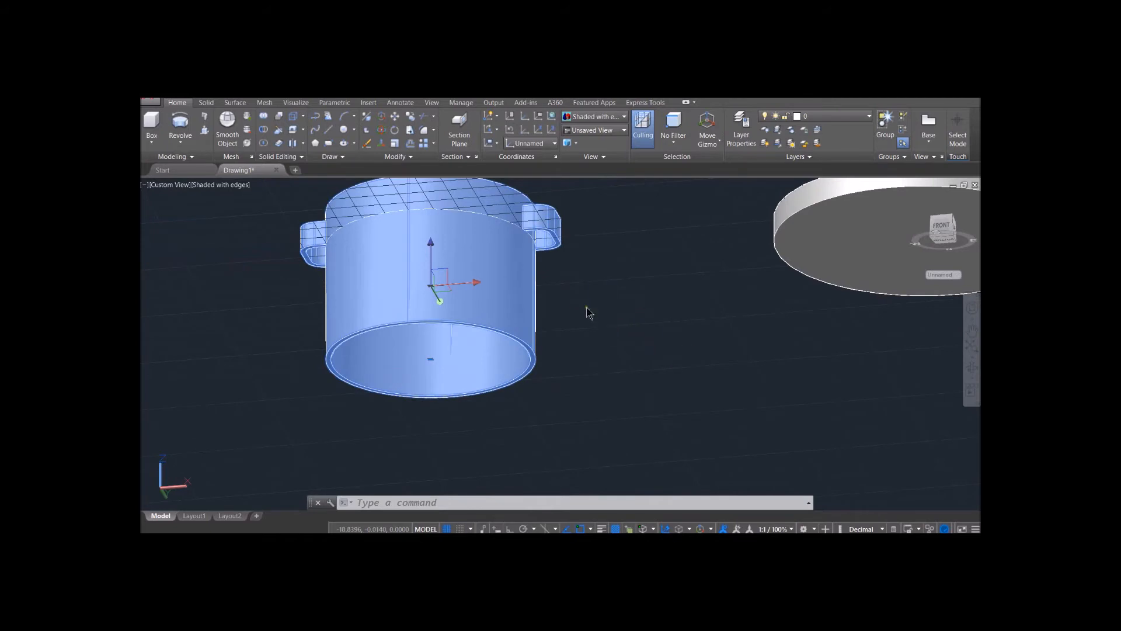
Step: Press-pull the circle around the pot's outer wall downward to the pot's base as a solid cylinder
{"action": "middle_click_drag", "start_coordinate": [585, 310], "coordinate": [658, 368]}
{"action": "key", "text": "Escape"}
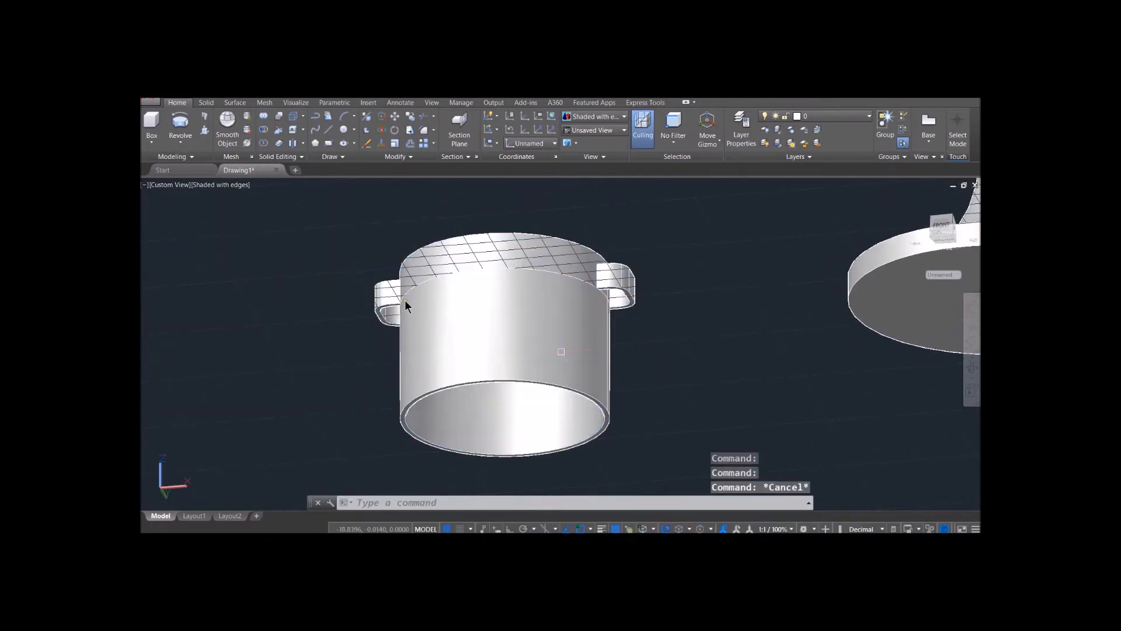
{"action": "left_click", "coordinate": [204, 130]}
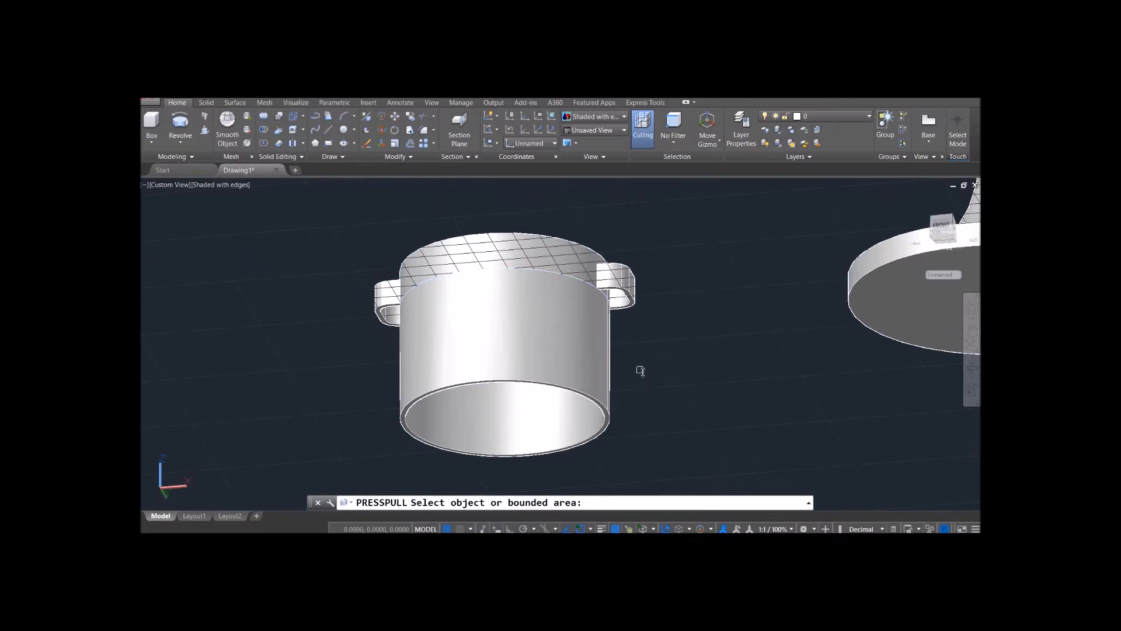
{"action": "middle_click_drag", "start_coordinate": [655, 379], "coordinate": [628, 289], "text": "shift"}
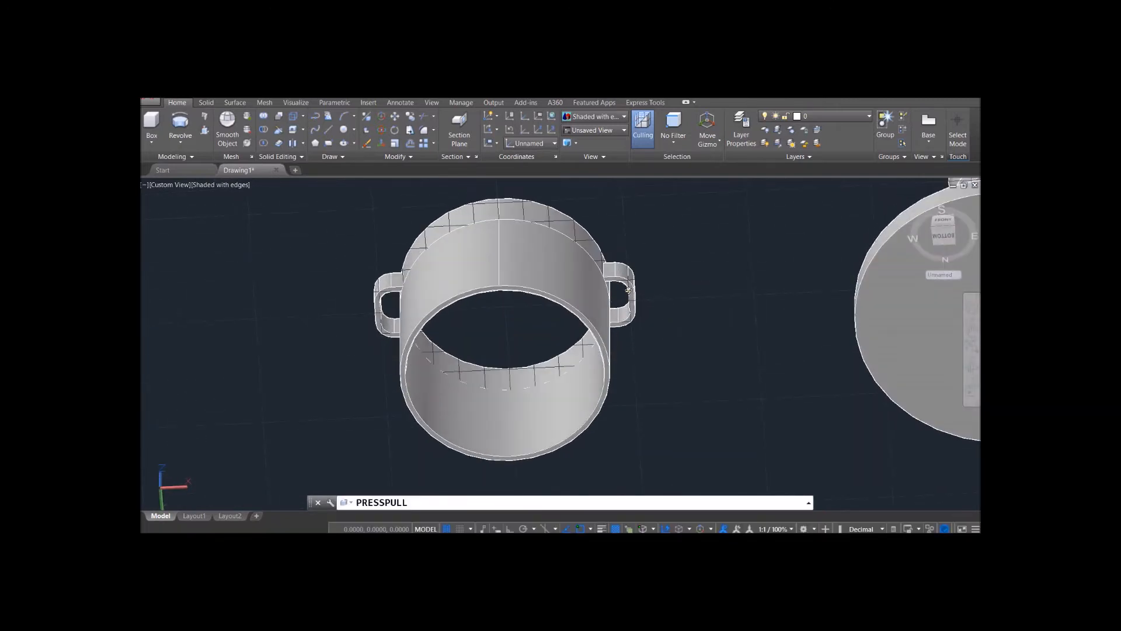
{"action": "left_click", "coordinate": [578, 242]}
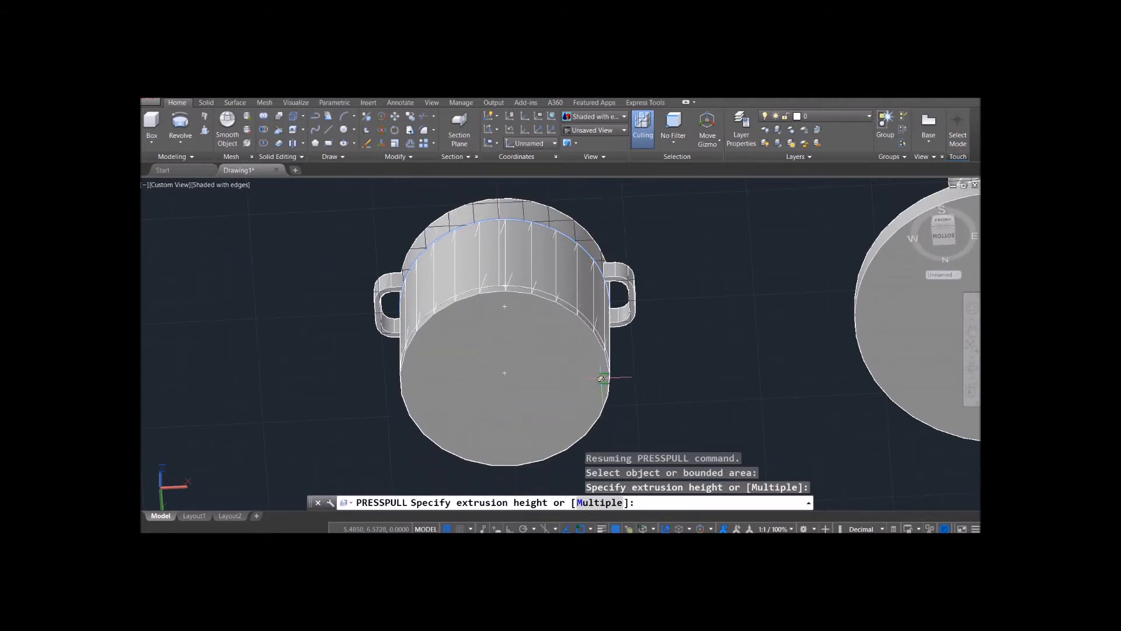
{"action": "middle_click_drag", "start_coordinate": [602, 378], "coordinate": [575, 427], "text": "shift"}
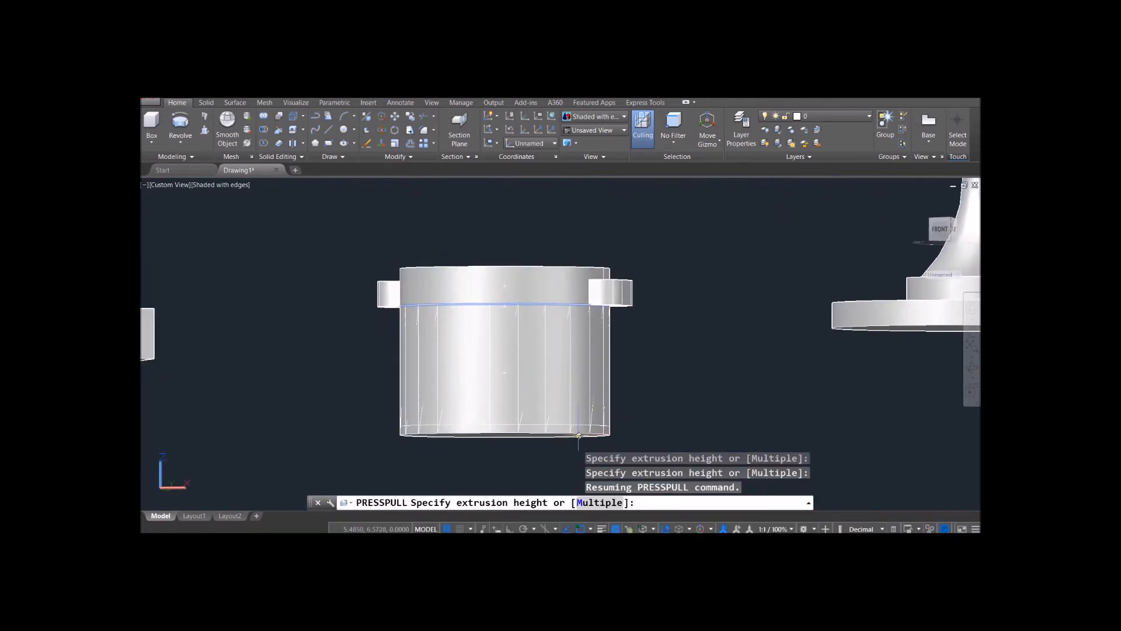
{"action": "left_click", "coordinate": [578, 431]}
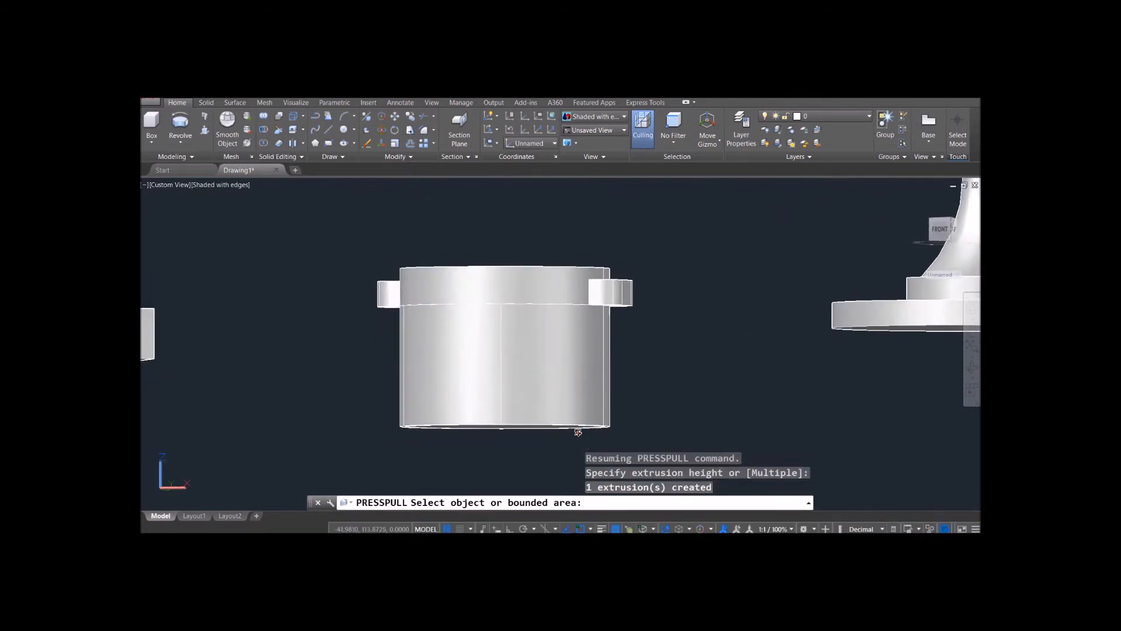
Step: Press-pull the circular area inside the pot's rim downward to hollow the body above a closed bottom
{"action": "middle_click_drag", "start_coordinate": [693, 278], "coordinate": [698, 368], "text": "shift"}
{"action": "left_click", "coordinate": [536, 309]}
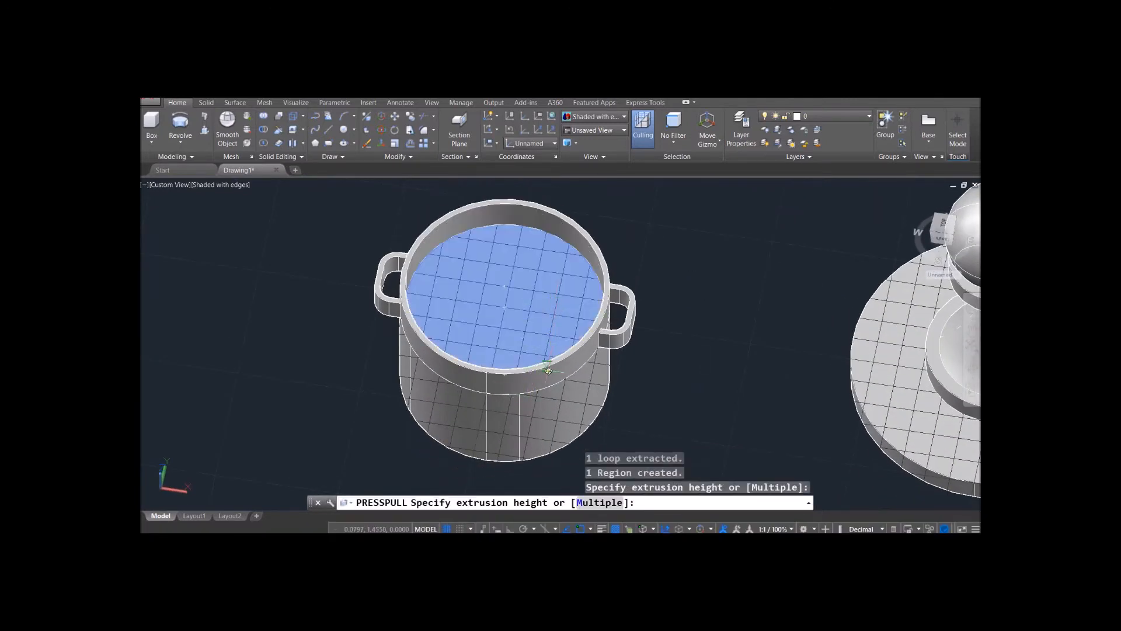
{"action": "middle_click_drag", "start_coordinate": [549, 367], "coordinate": [535, 403], "text": "shift"}
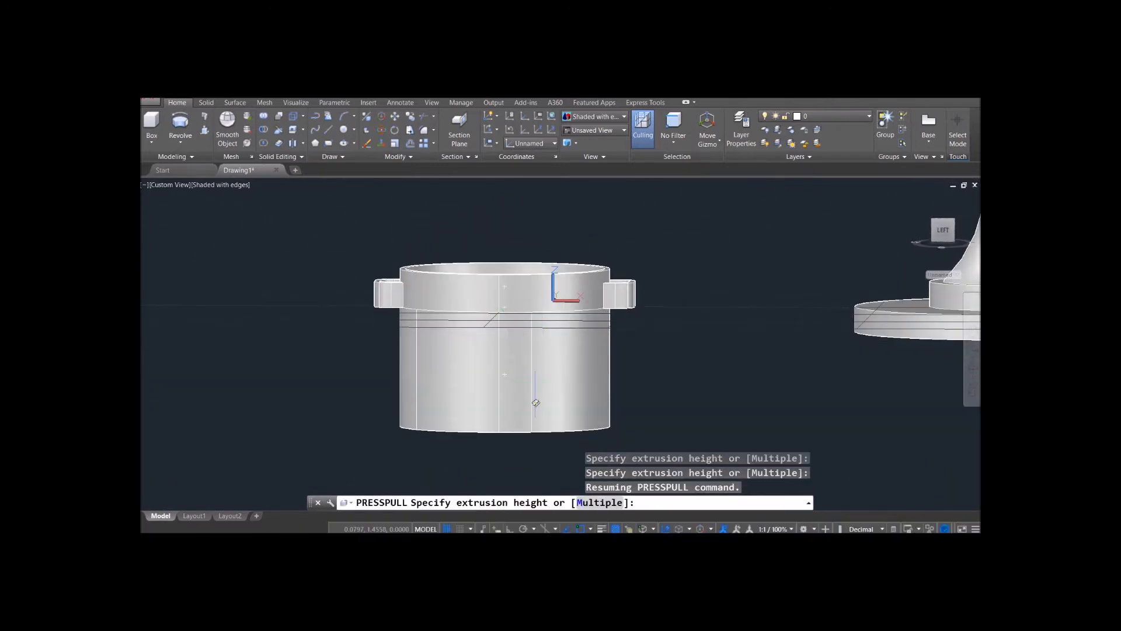
{"action": "middle_click_drag", "start_coordinate": [525, 228], "coordinate": [494, 322], "text": "shift"}
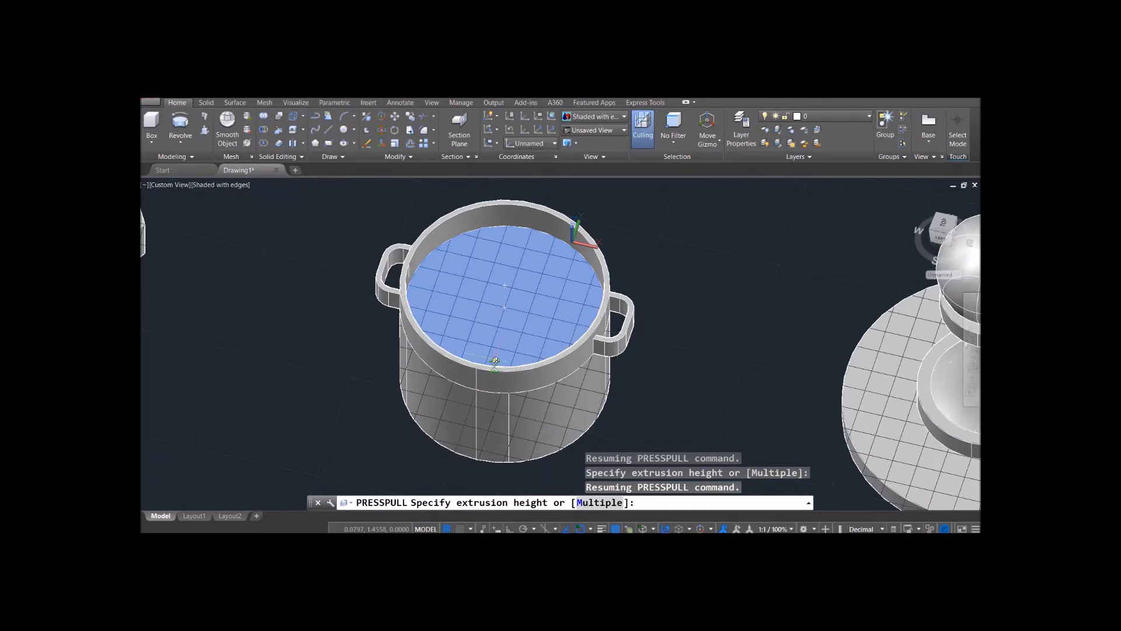
{"action": "left_click", "coordinate": [495, 360]}
{"action": "middle_click_drag", "start_coordinate": [694, 372], "coordinate": [693, 345], "text": "shift"}
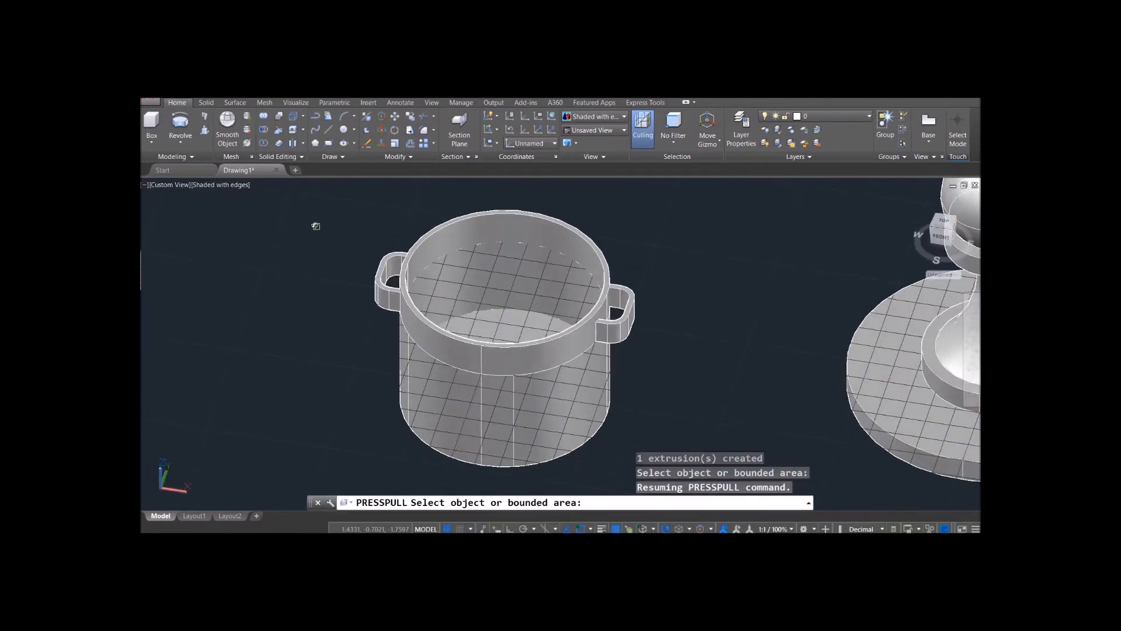
{"action": "key", "text": "Escape"}
Step: Show the model in the 2D Wireframe visual style and examine the pot's walls and base
{"action": "left_click", "coordinate": [229, 185]}
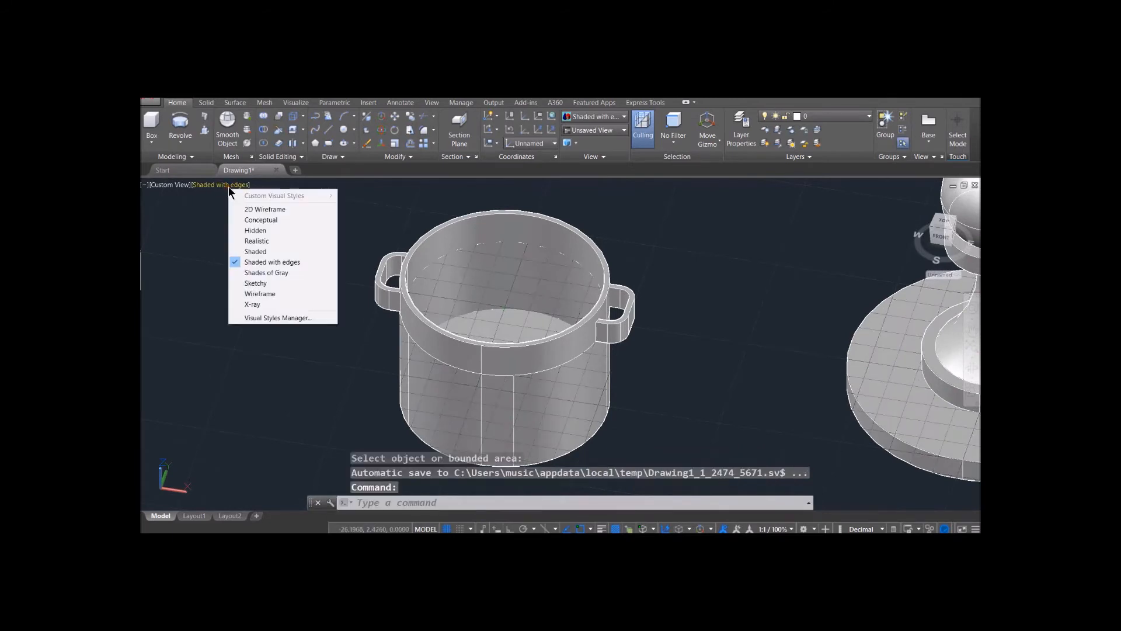
{"action": "left_click", "coordinate": [265, 210]}
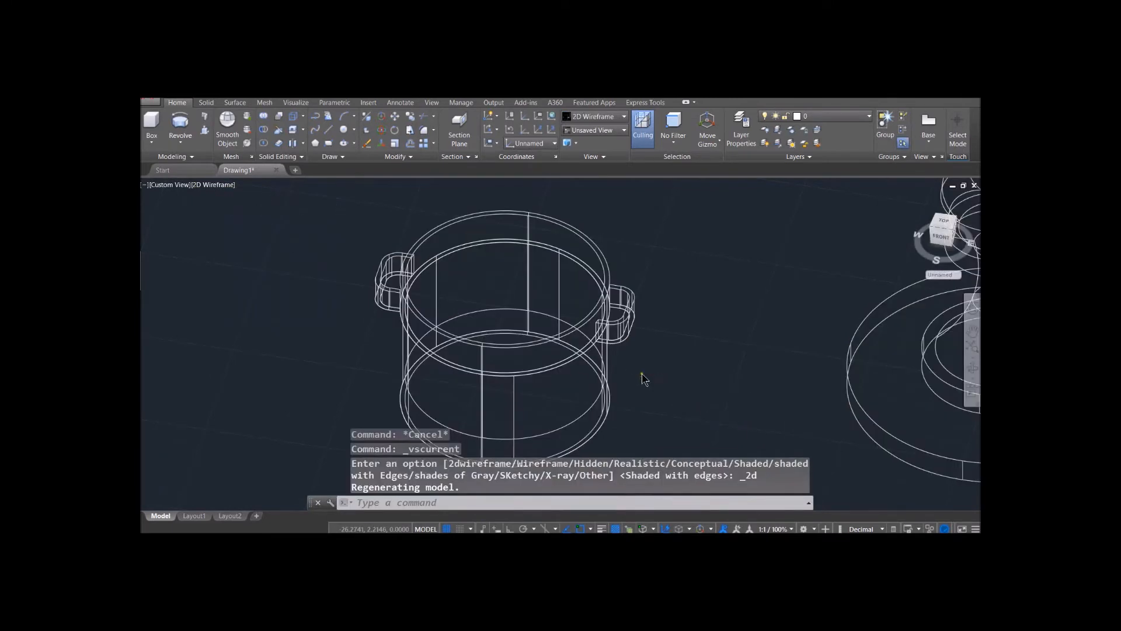
{"action": "scroll", "coordinate": [642, 376], "scroll_direction": "up", "scroll_amount": 2}
{"action": "middle_click_drag", "start_coordinate": [642, 377], "coordinate": [701, 292], "text": "shift"}
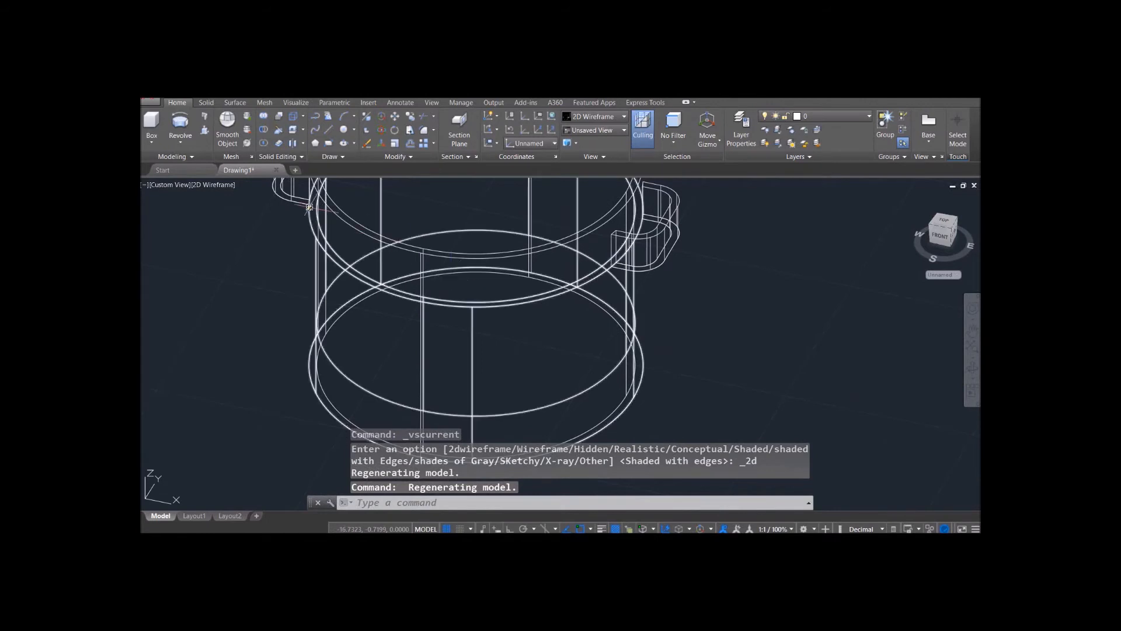
Step: Show the model in the Conceptual visual style and check the overlapping pot bodies by selecting one
{"action": "left_click", "coordinate": [226, 184]}
{"action": "left_click", "coordinate": [257, 219]}
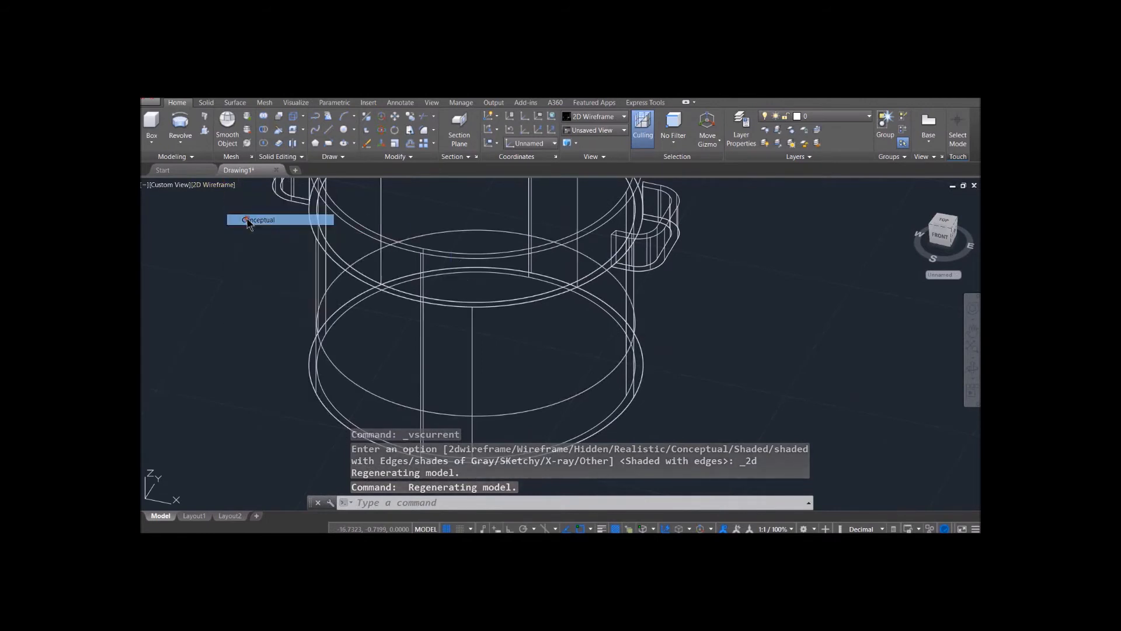
{"action": "middle_click_drag", "start_coordinate": [699, 370], "coordinate": [681, 386], "text": "shift"}
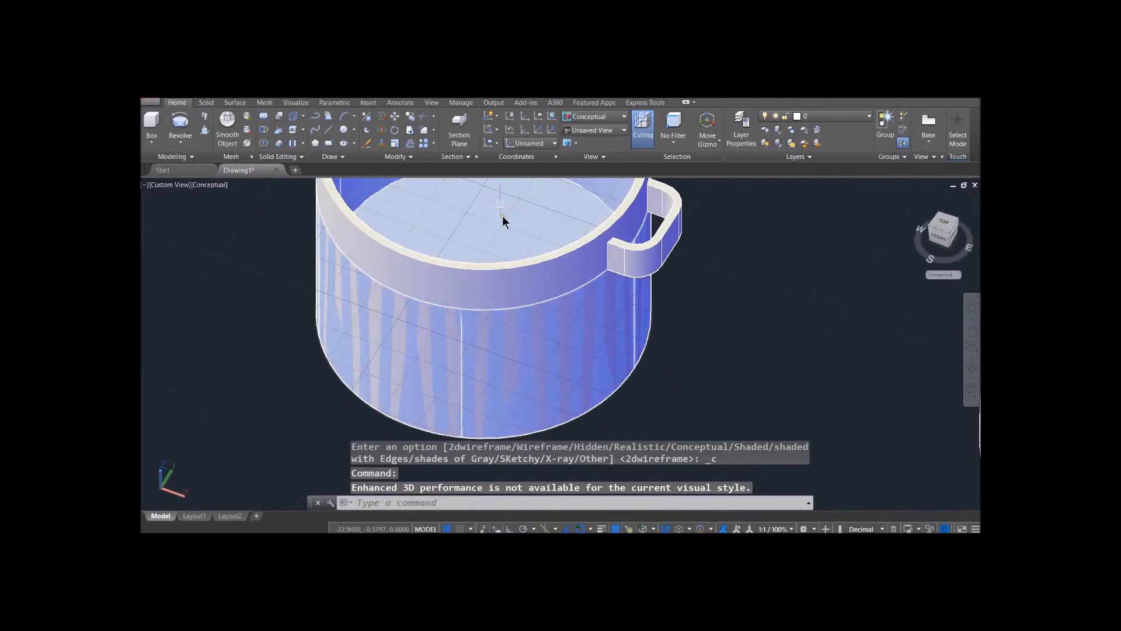
{"action": "left_click", "coordinate": [502, 216]}
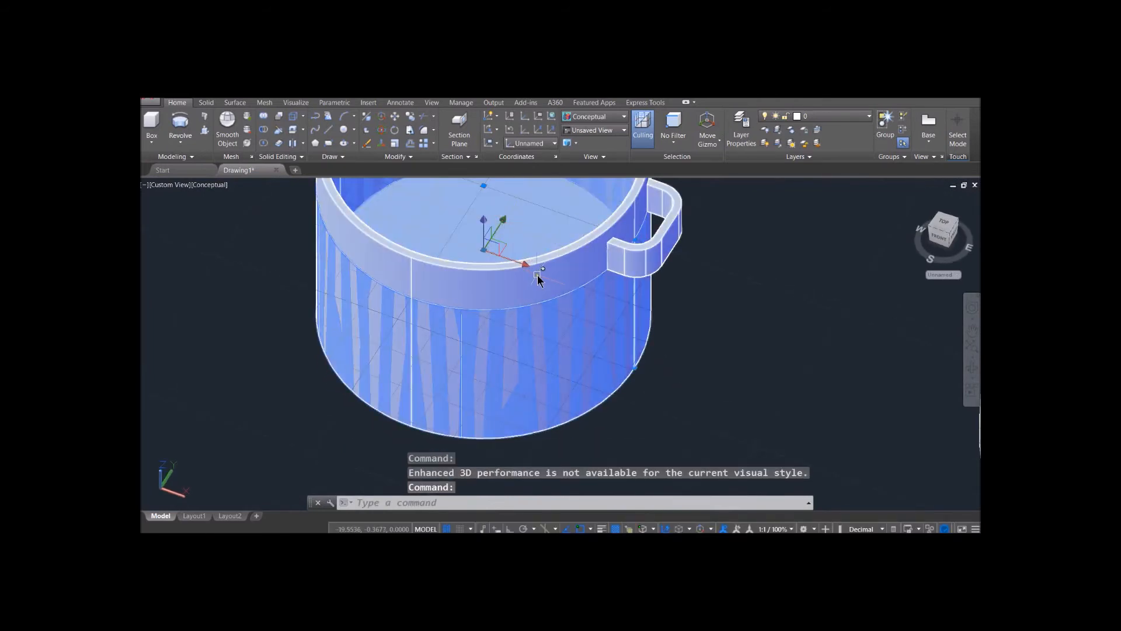
{"action": "key", "text": "Escape"}
{"action": "key", "text": "Escape"}
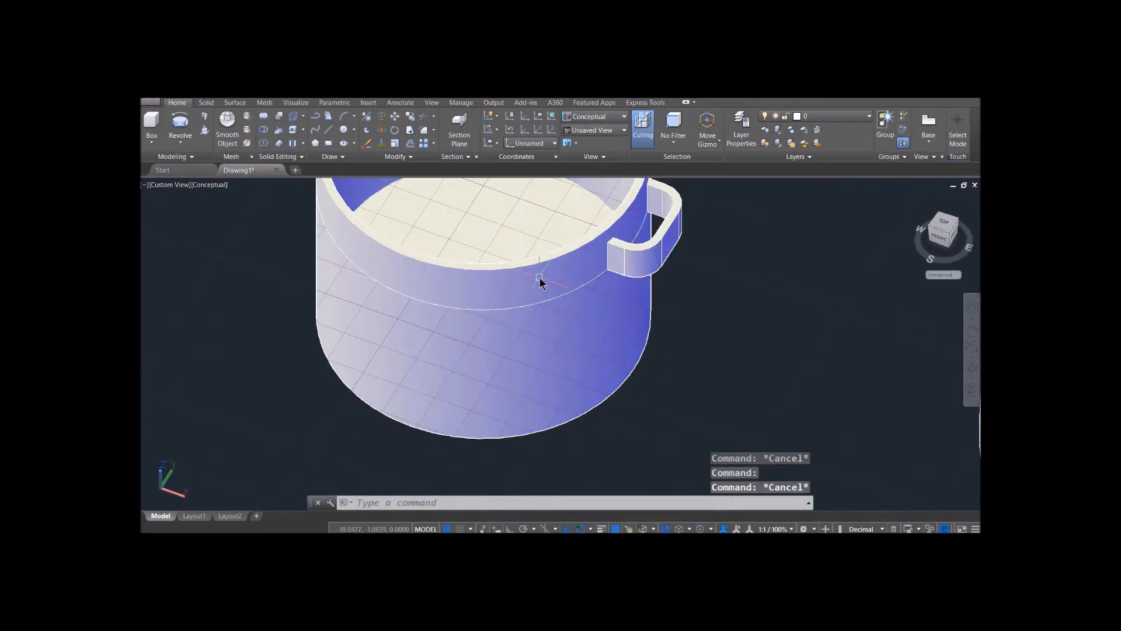
Step: Union the pot with handles and the newly extruded body into one solid, and check it by selection
{"action": "left_click", "coordinate": [265, 117]}
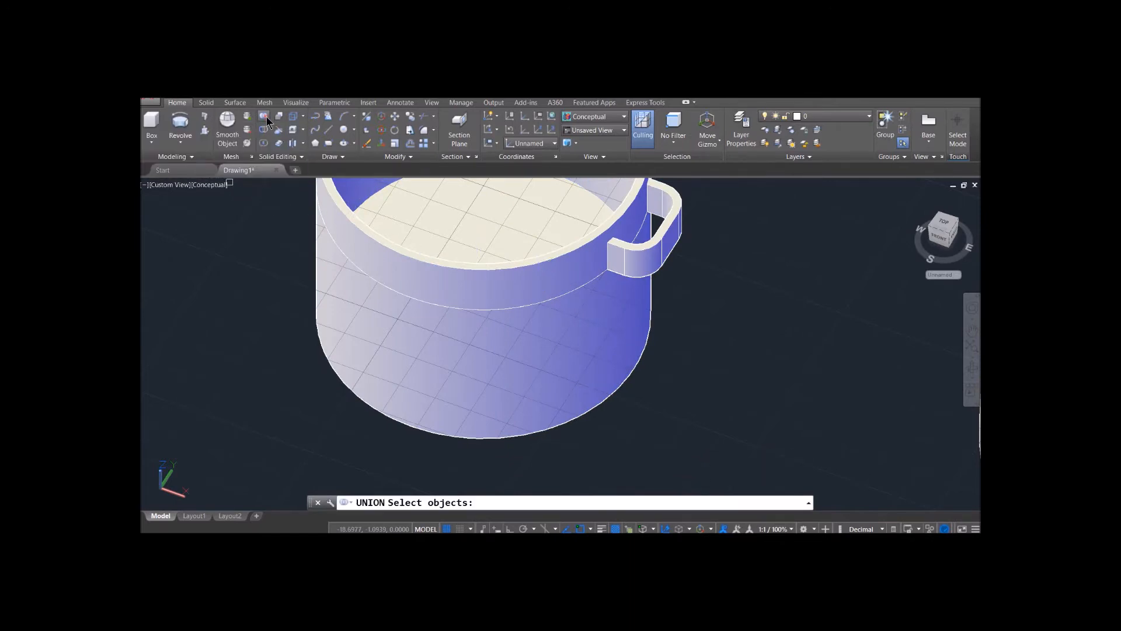
{"action": "left_click", "coordinate": [466, 244]}
{"action": "left_click", "coordinate": [471, 296]}
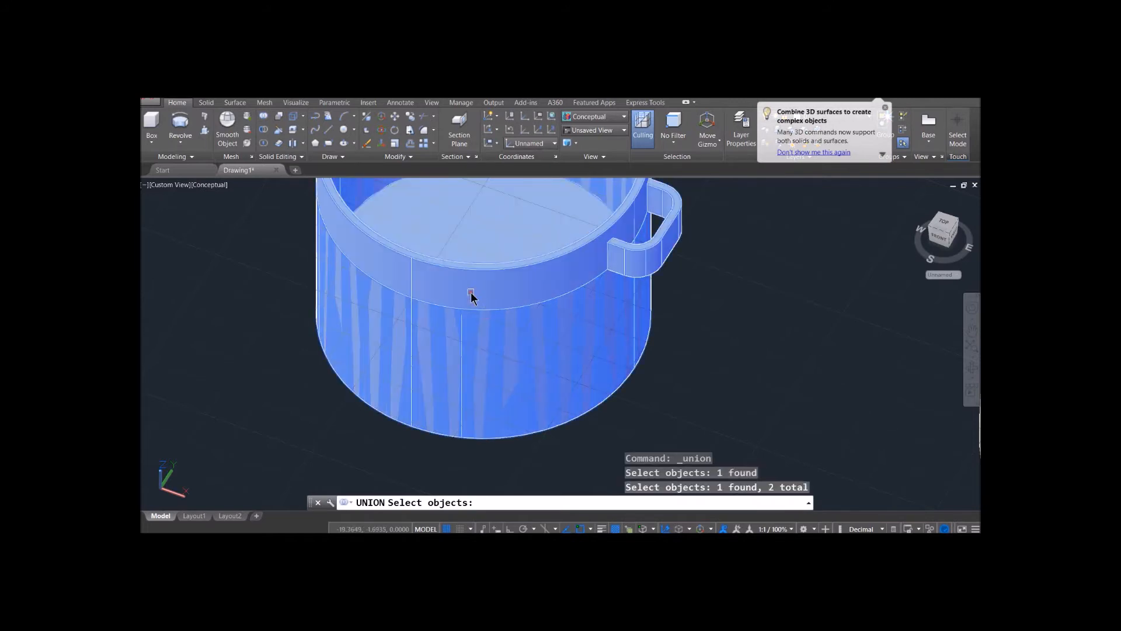
{"action": "key", "text": "Return"}
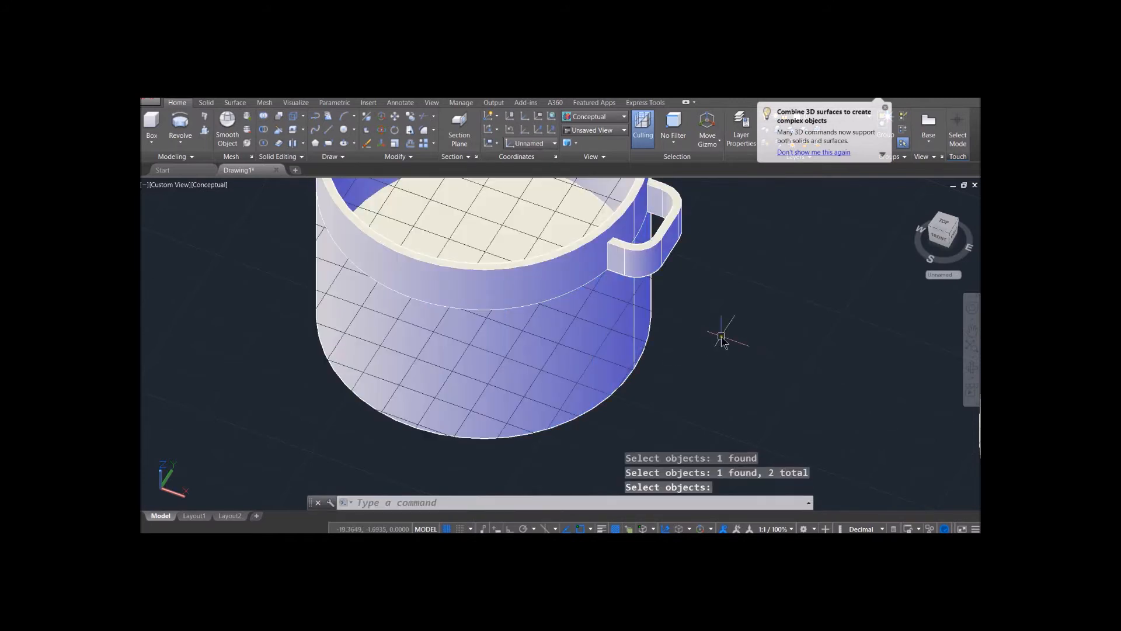
{"action": "key", "text": "Escape"}
{"action": "middle_click_drag", "start_coordinate": [701, 333], "coordinate": [643, 316], "text": "shift"}
{"action": "left_click", "coordinate": [642, 316]}
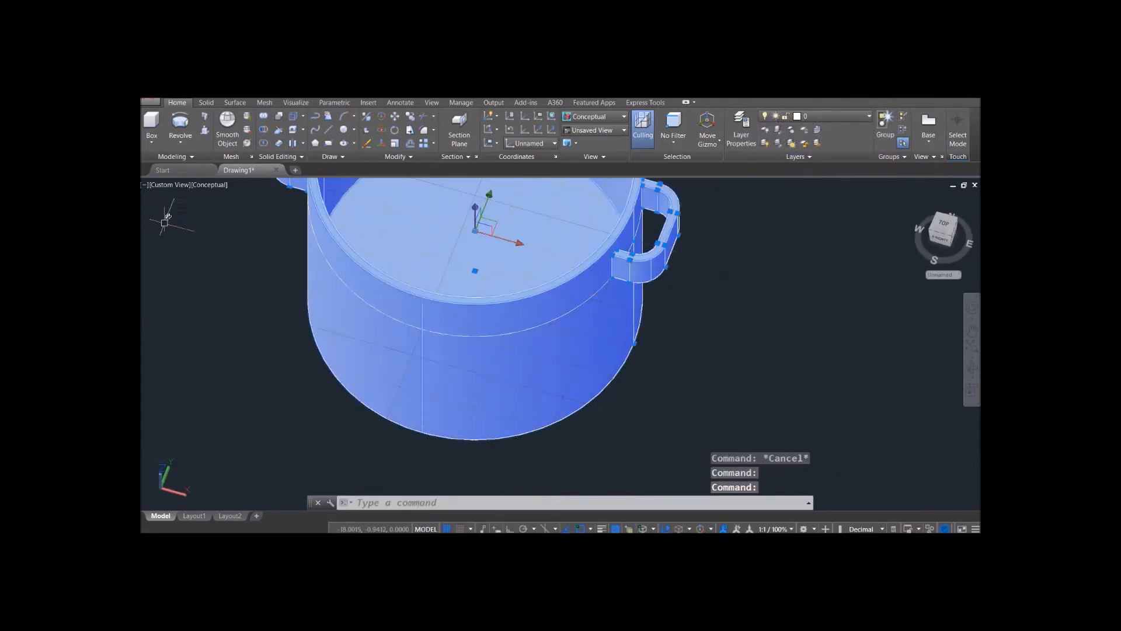
{"action": "key", "text": "Escape"}
Step: Set the visual style to Realistic and erase the leftover circle around the pot's outer wall
{"action": "left_click", "coordinate": [206, 186]}
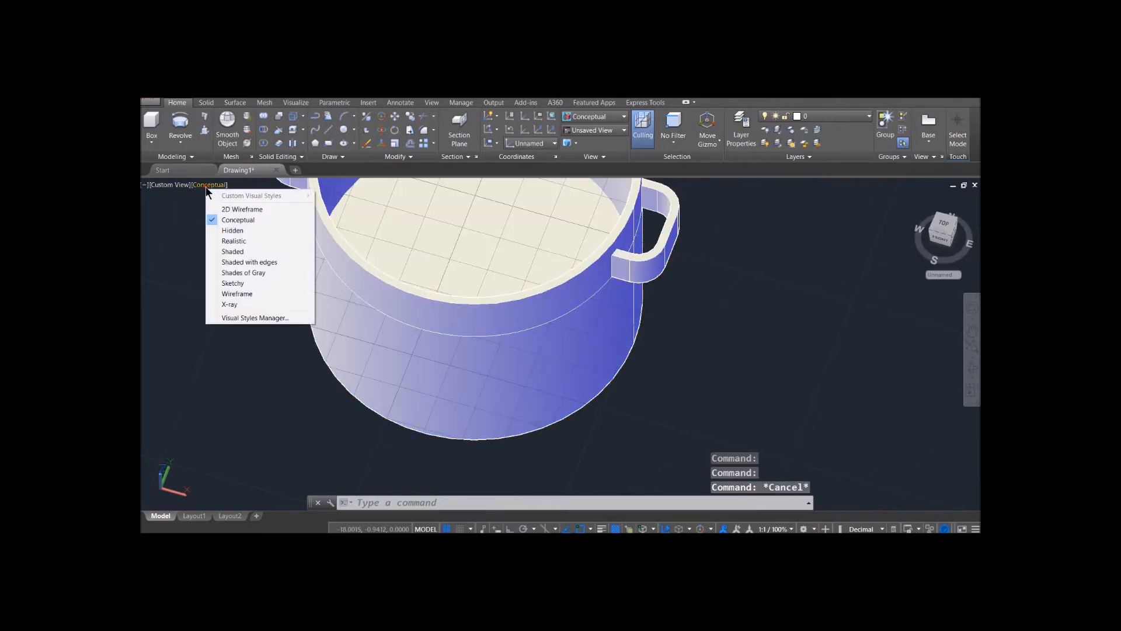
{"action": "left_click", "coordinate": [240, 240]}
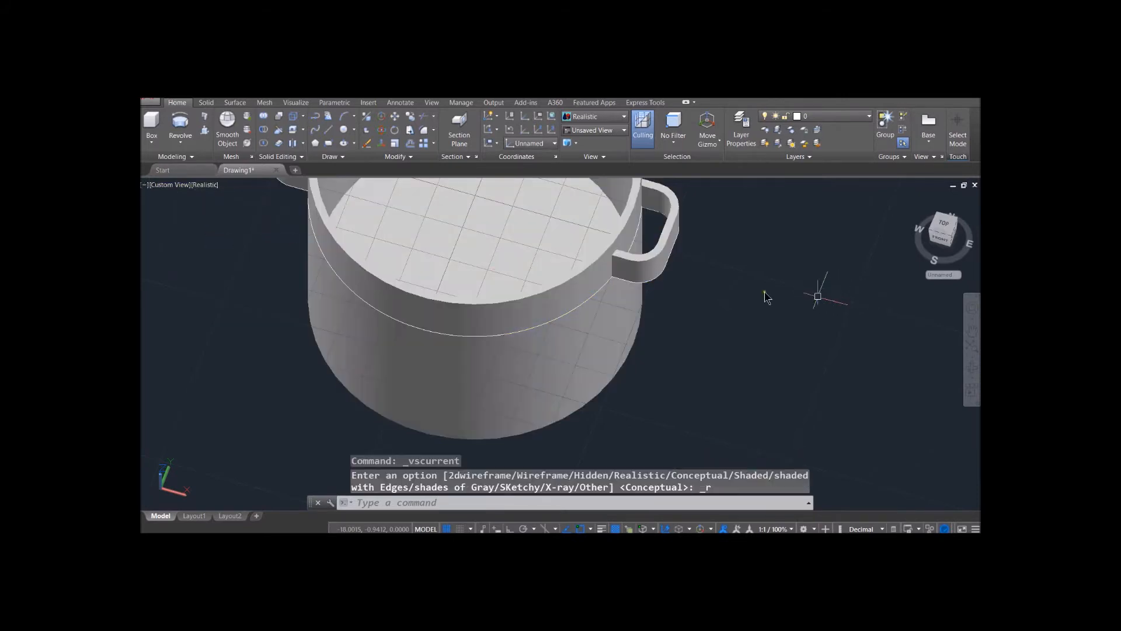
{"action": "left_click", "coordinate": [587, 300]}
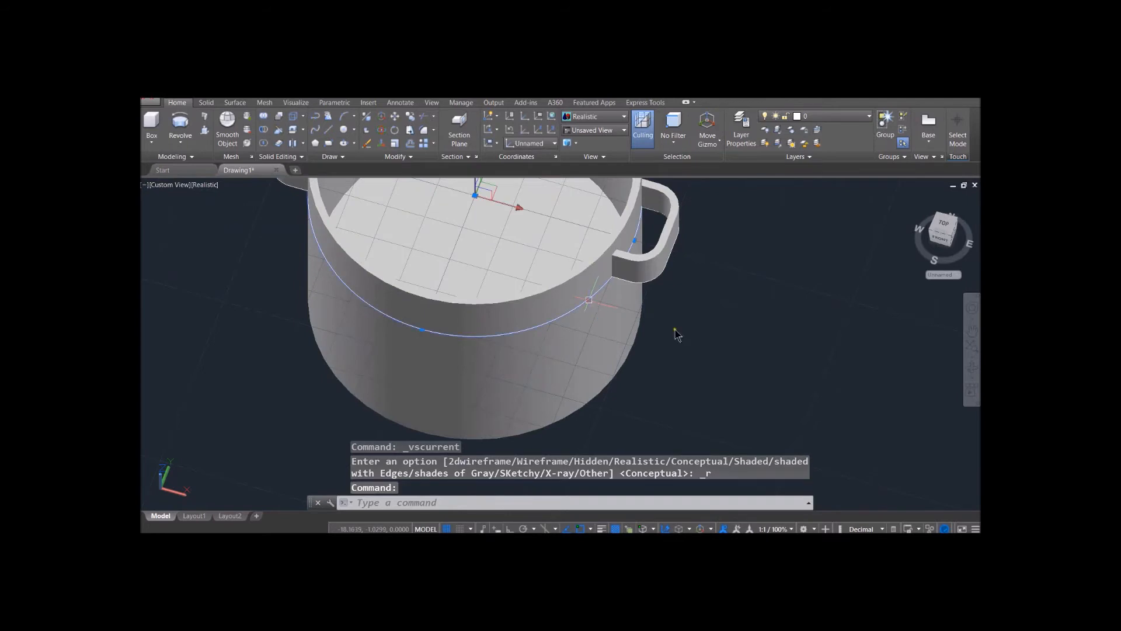
{"action": "key", "text": "Delete"}
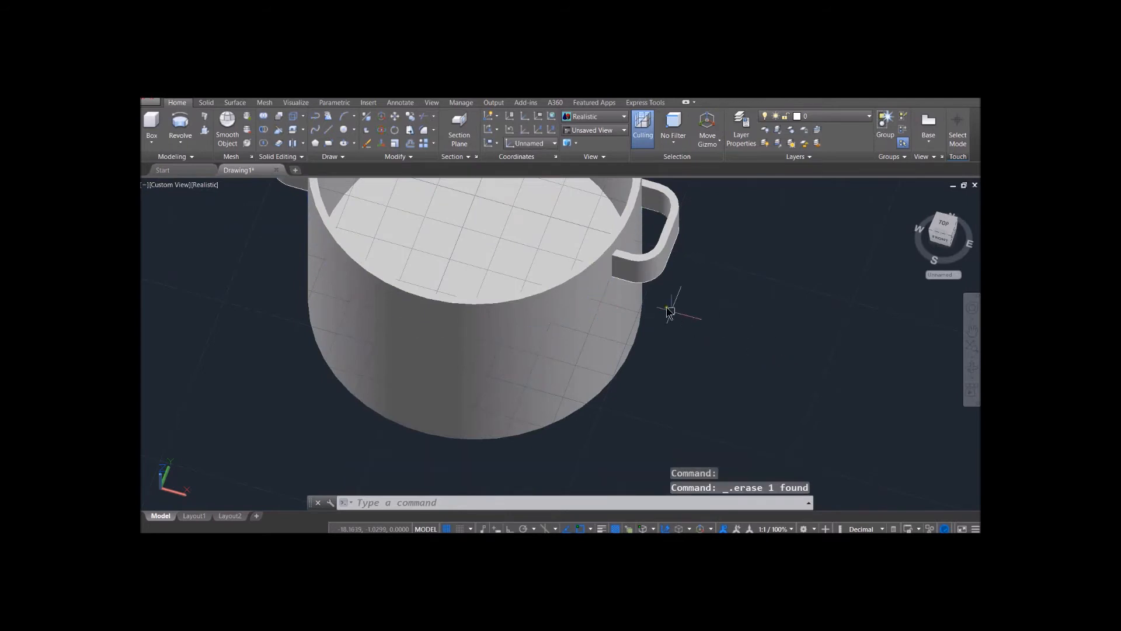
Step: Erase the leftover profile curves at the lower edge of both handles using a window selection
{"action": "middle_click_drag", "start_coordinate": [750, 325], "coordinate": [771, 243], "text": "shift"}
{"action": "left_click", "coordinate": [739, 227]}
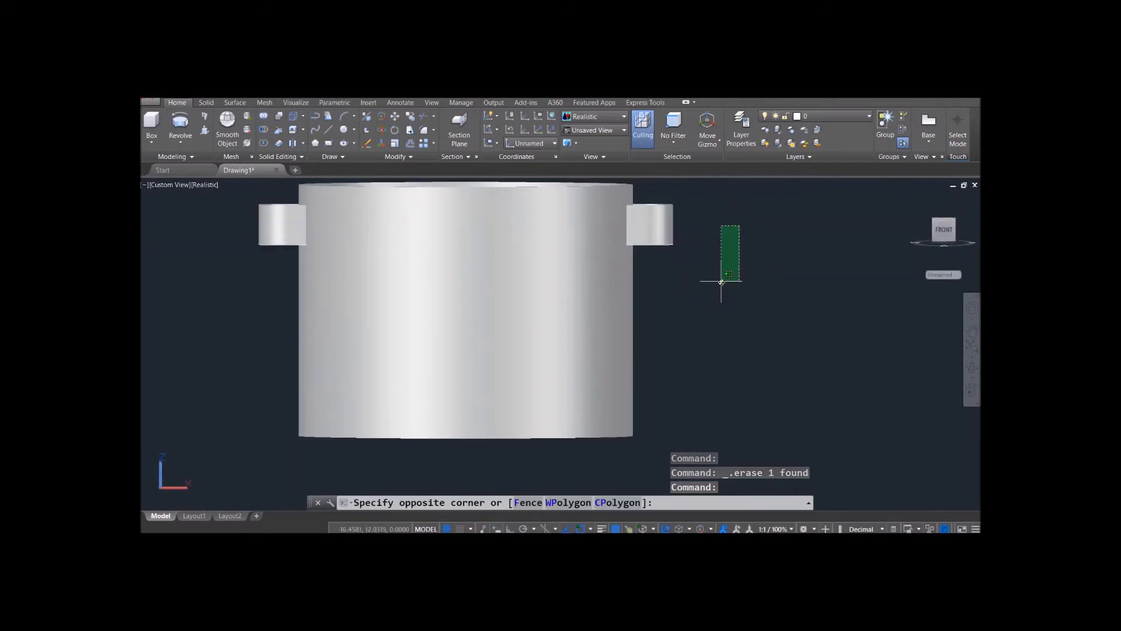
{"action": "key", "text": "Escape"}
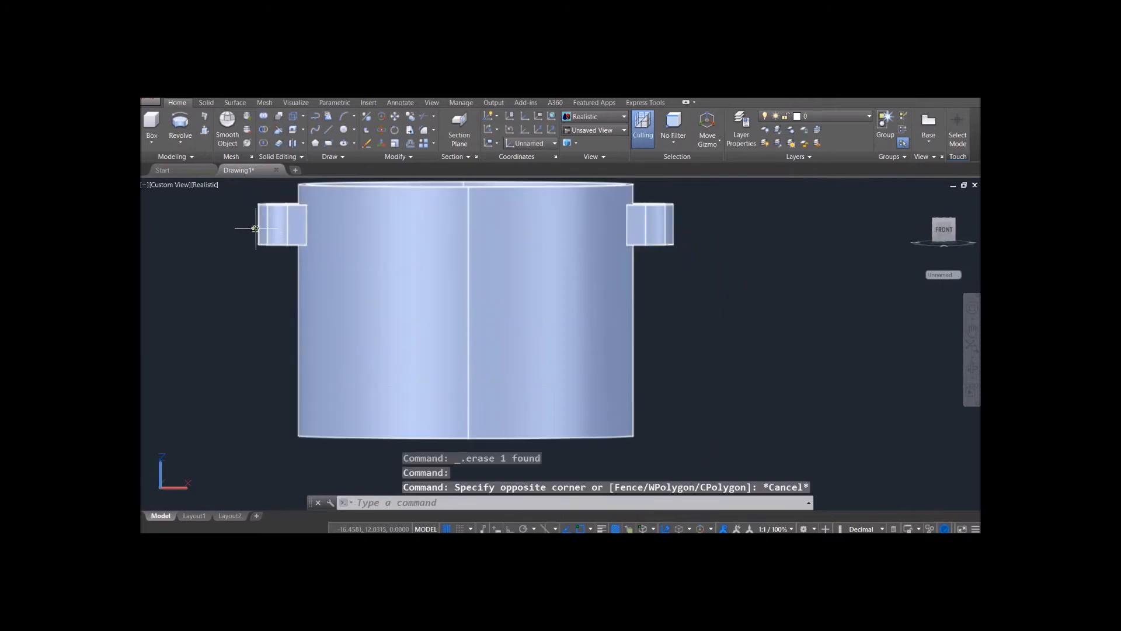
{"action": "left_click", "coordinate": [210, 223]}
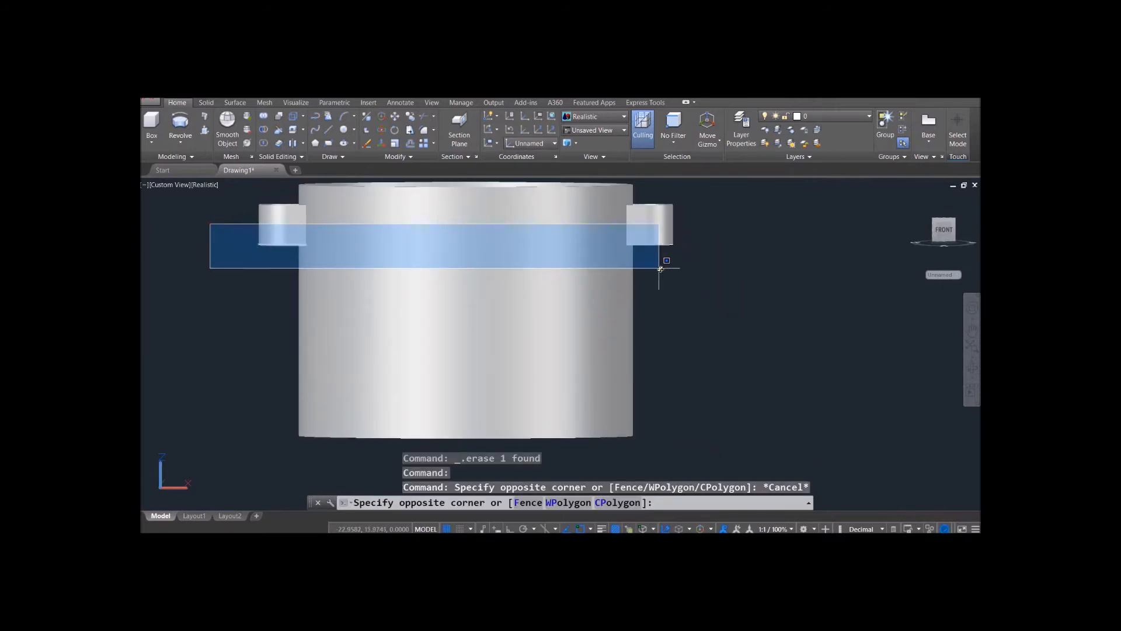
{"action": "left_click", "coordinate": [699, 267]}
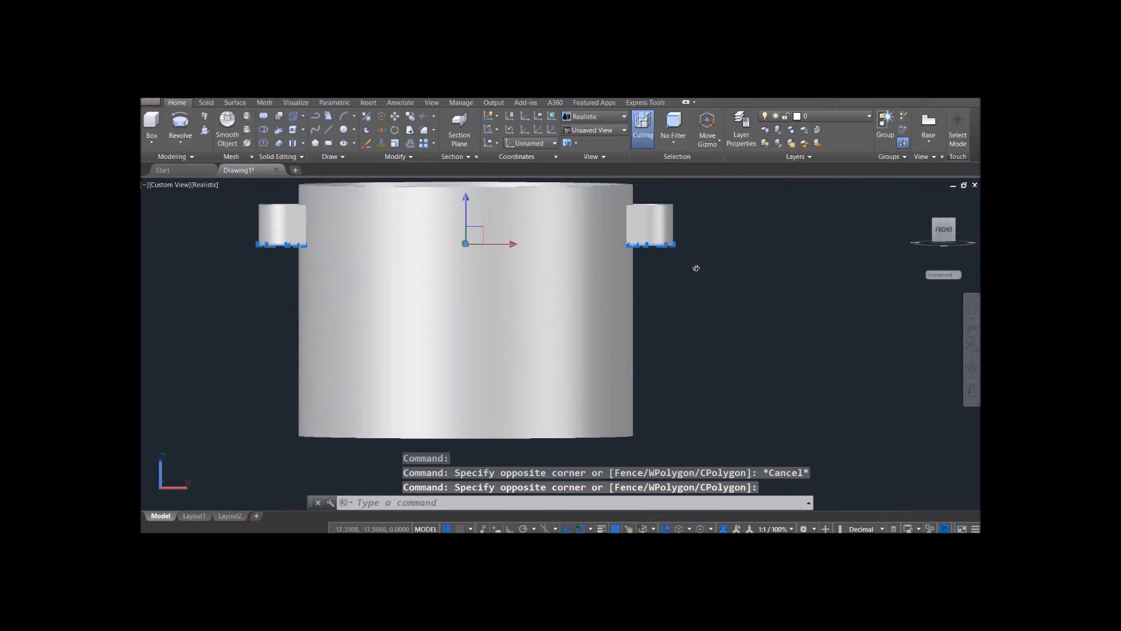
{"action": "key", "text": "Delete"}
{"action": "mouse_move", "coordinate": [671, 290]}
{"action": "middle_mouse_down", "text": "shift"}
{"action": "mouse_move", "coordinate": [675, 313]}
{"action": "mouse_move", "coordinate": [680, 298]}
{"action": "mouse_move", "coordinate": [648, 328]}
{"action": "mouse_move", "coordinate": [668, 354]}
{"action": "middle_mouse_up", "text": "shift"}
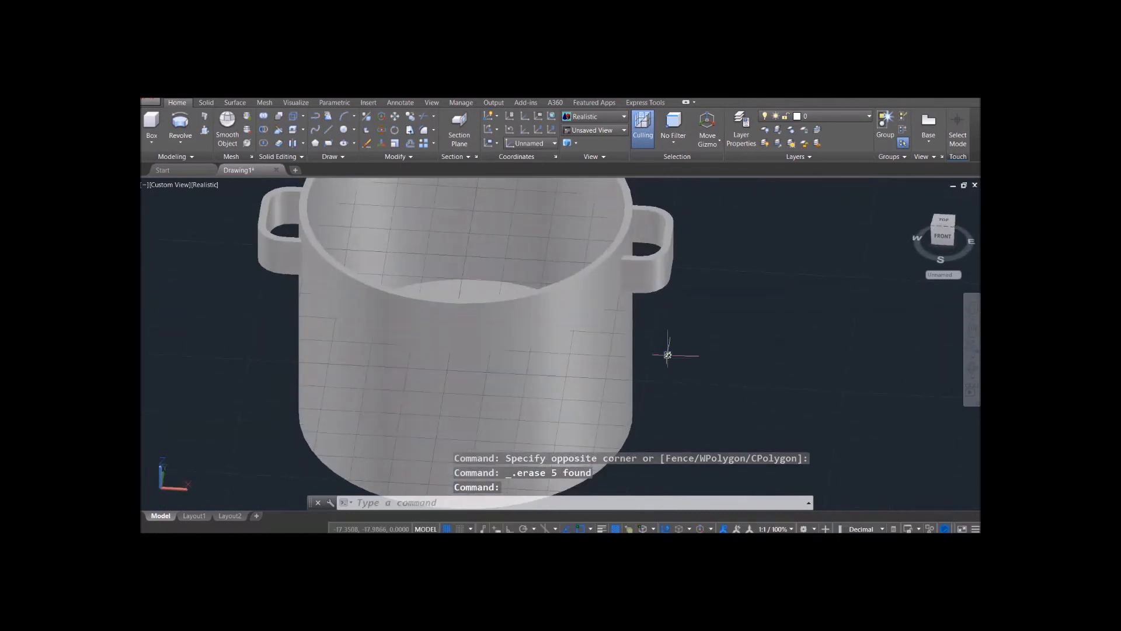
Step: Try to start the FILLETEDGE command for the pot's edges
{"action": "left_click", "coordinate": [391, 503]}
{"action": "type", "text": "Fillete"}
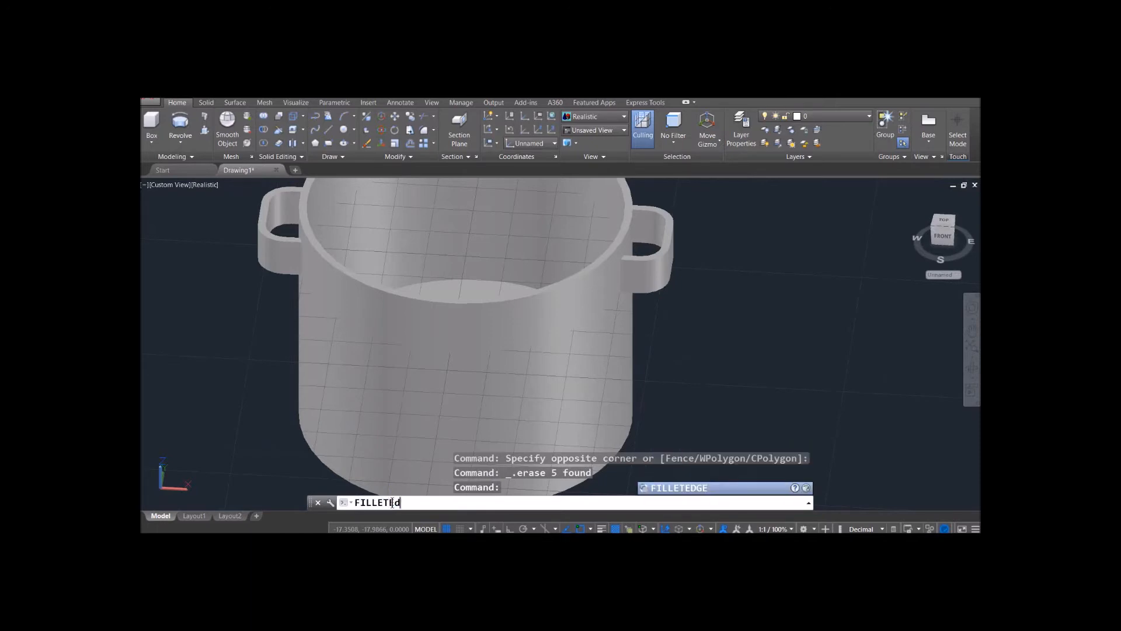
{"action": "type", "text": "dge"}
{"action": "key", "text": "Return"}
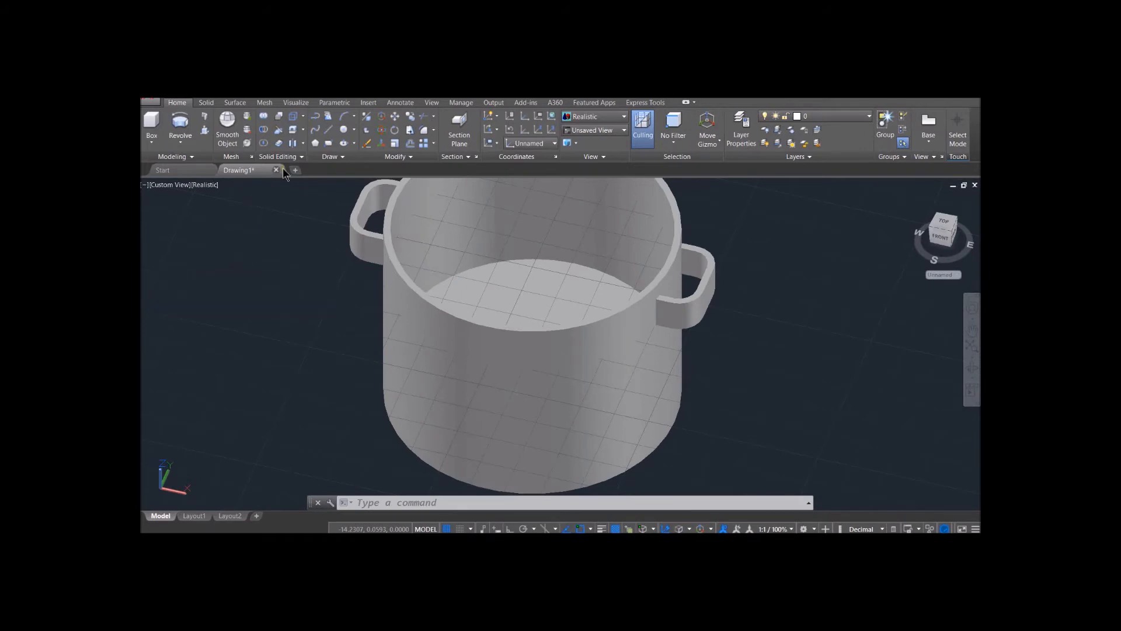
{"action": "left_click", "coordinate": [302, 143]}
{"action": "left_click", "coordinate": [303, 131]}
{"action": "left_click", "coordinate": [303, 130]}
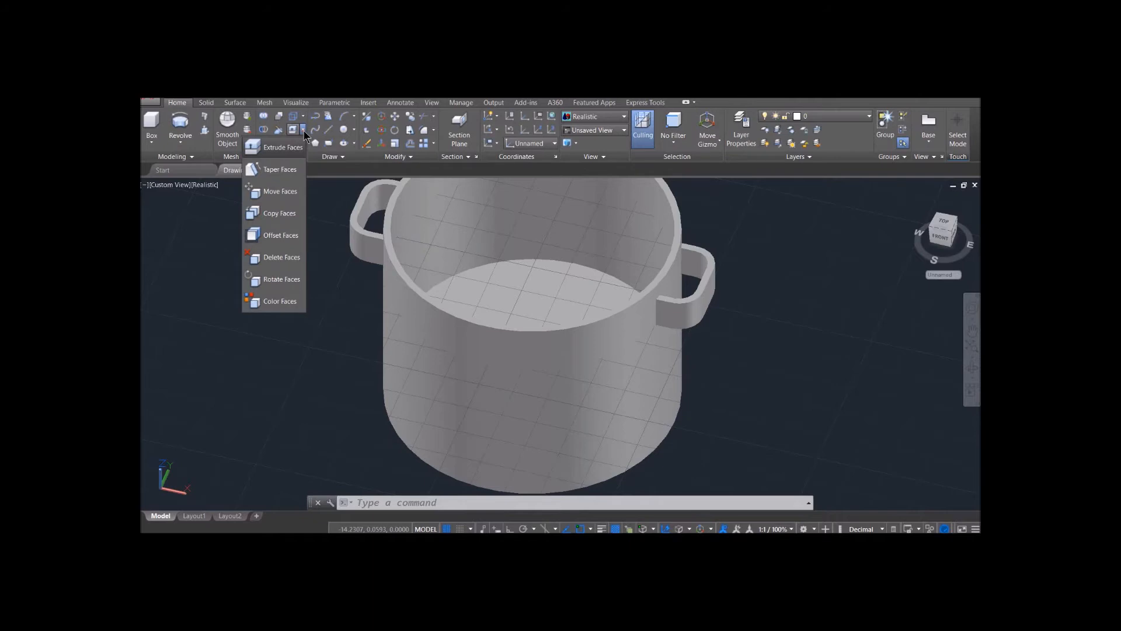
{"action": "left_click", "coordinate": [304, 130]}
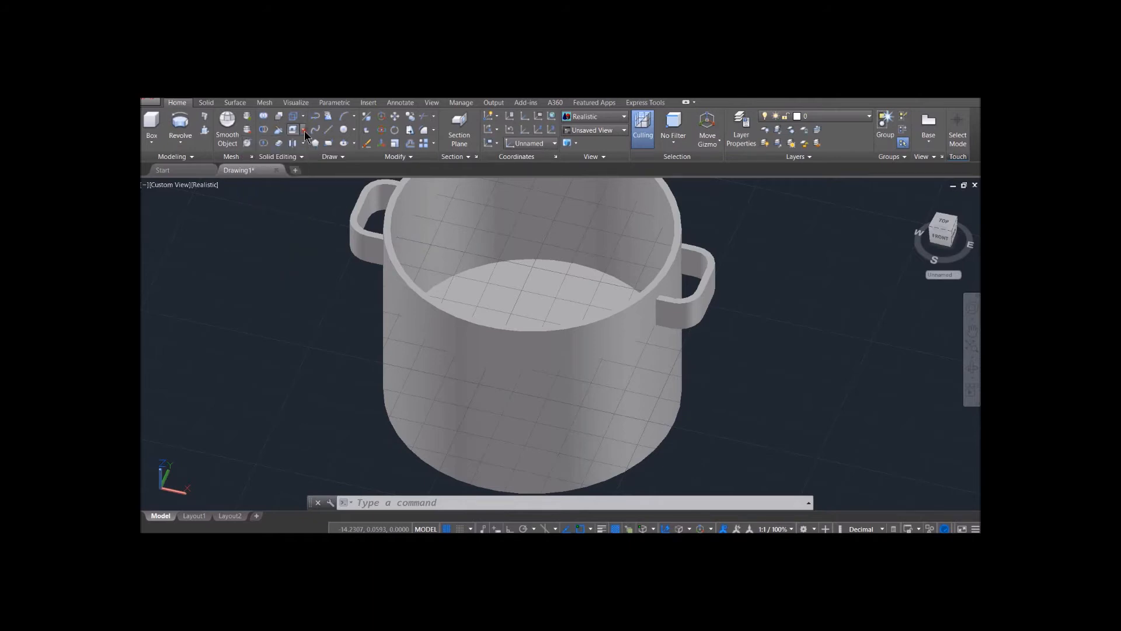
Step: Fillet the outer edge of the pot's rim with the Fillet Edge tool at a radius of 0.07
{"action": "left_click", "coordinate": [207, 102]}
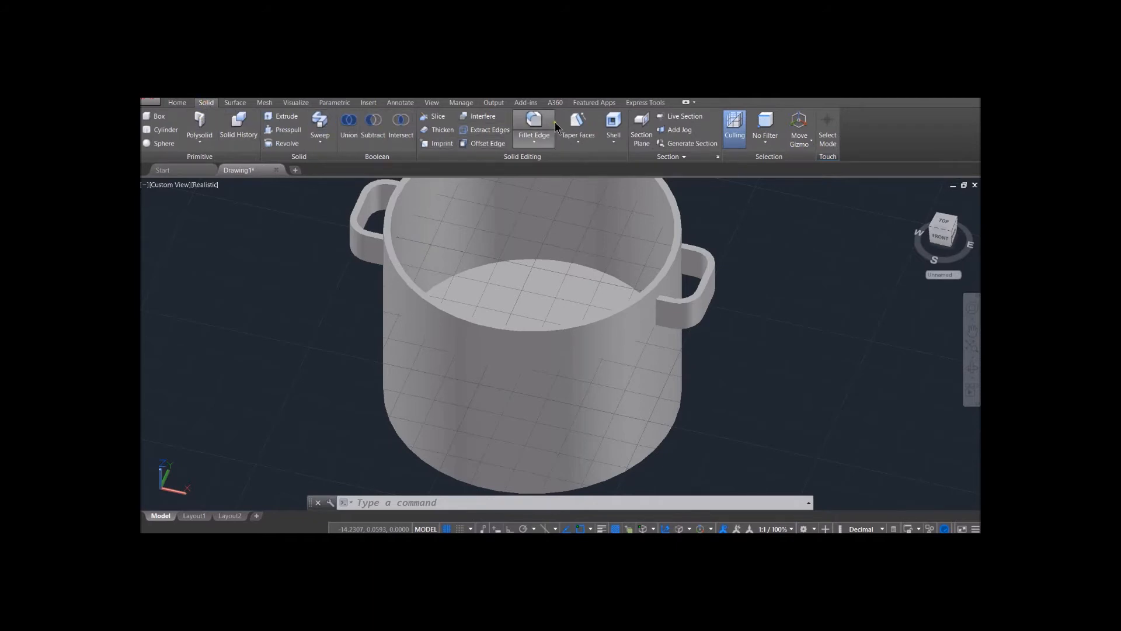
{"action": "left_click", "coordinate": [534, 146]}
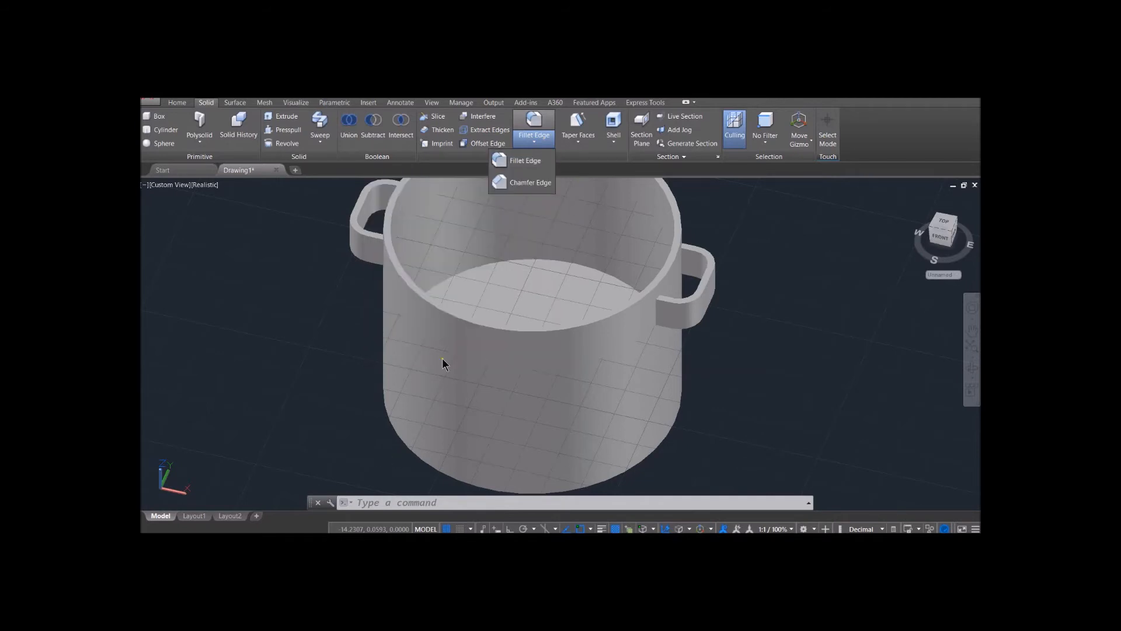
{"action": "left_click", "coordinate": [519, 164]}
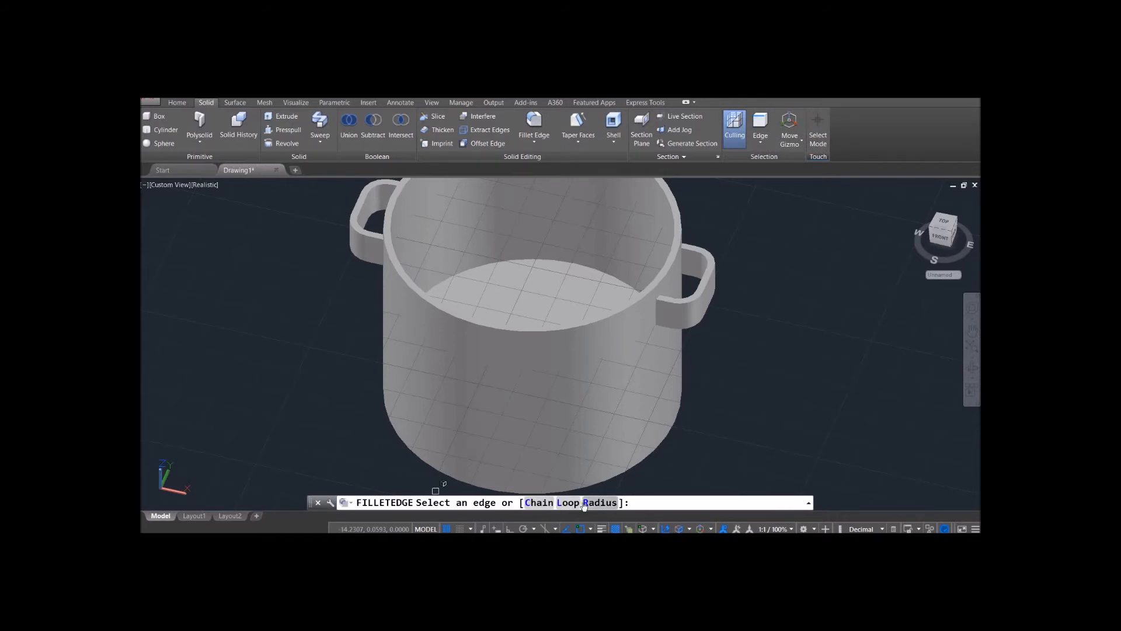
{"action": "left_click", "coordinate": [591, 504]}
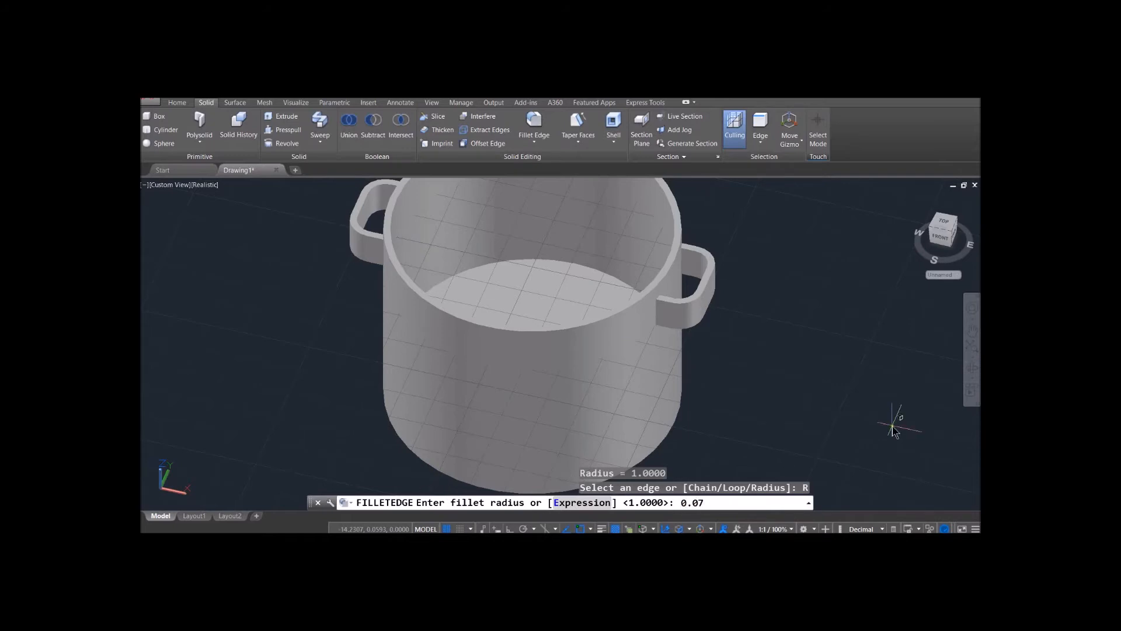
{"action": "key", "text": "Return"}
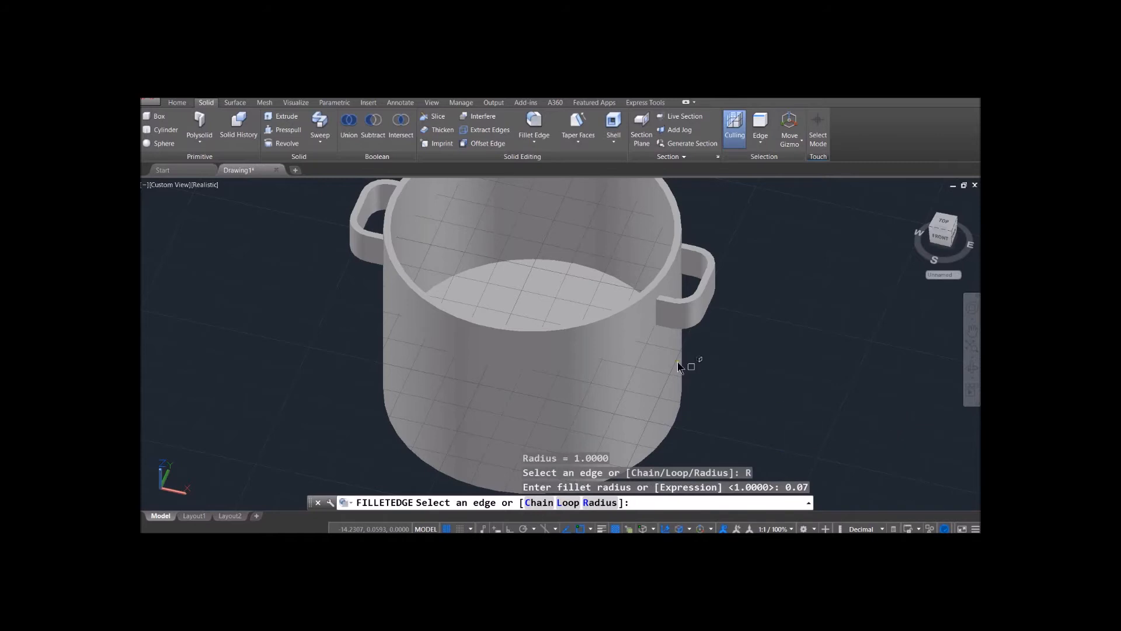
{"action": "scroll", "coordinate": [604, 330], "scroll_direction": "up", "scroll_amount": 5}
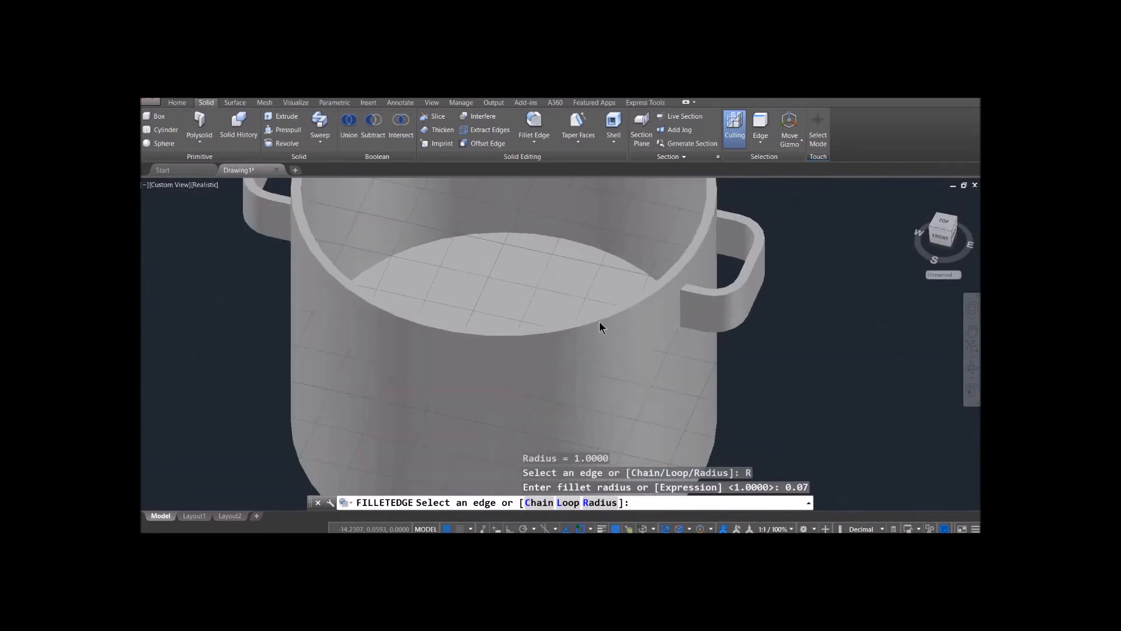
{"action": "left_click", "coordinate": [601, 325]}
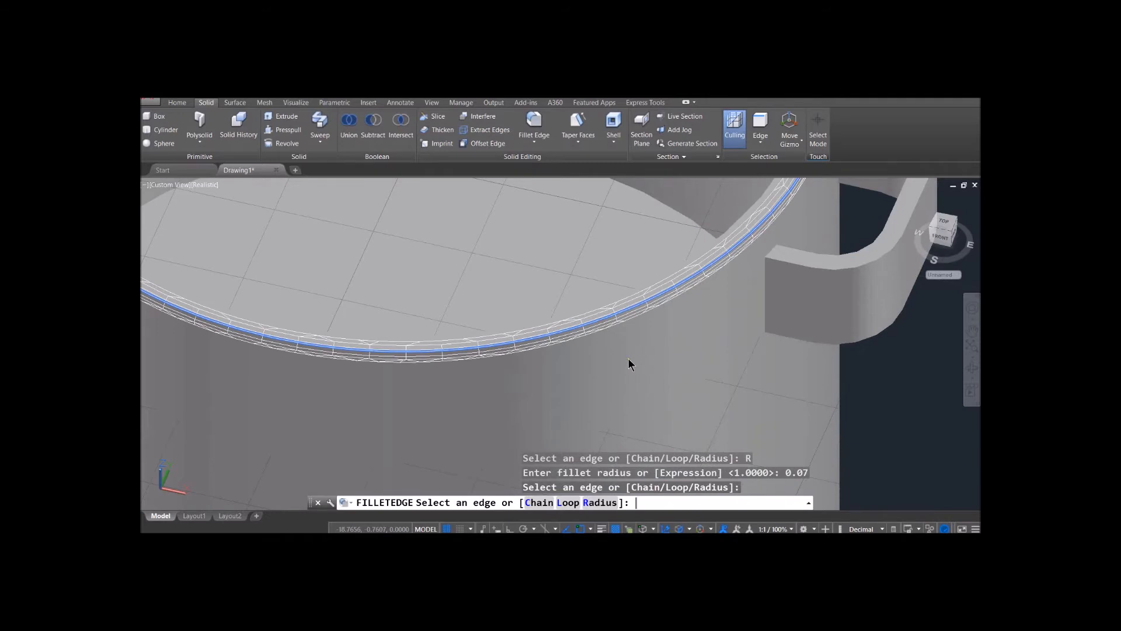
{"action": "key", "text": "Return"}
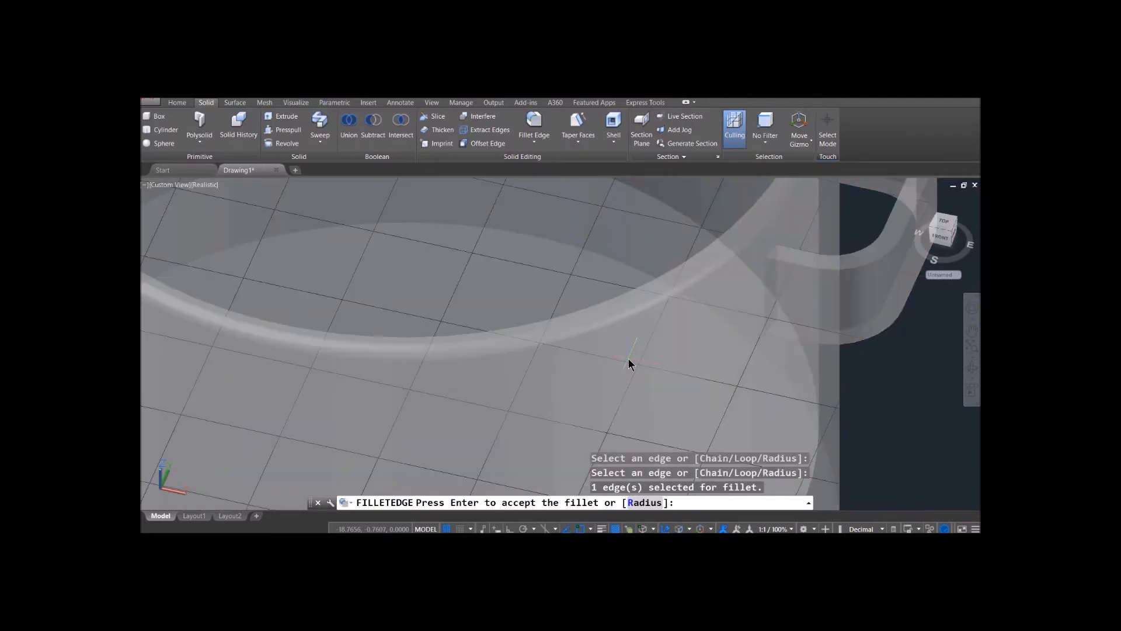
{"action": "key", "text": "Return"}
Step: Fillet the inner edge of the pot's rim with the same 0.07 radius
{"action": "middle_click_drag", "start_coordinate": [628, 363], "coordinate": [643, 325], "text": "shift"}
{"action": "left_click", "coordinate": [513, 502]}
{"action": "key", "text": "Return"}
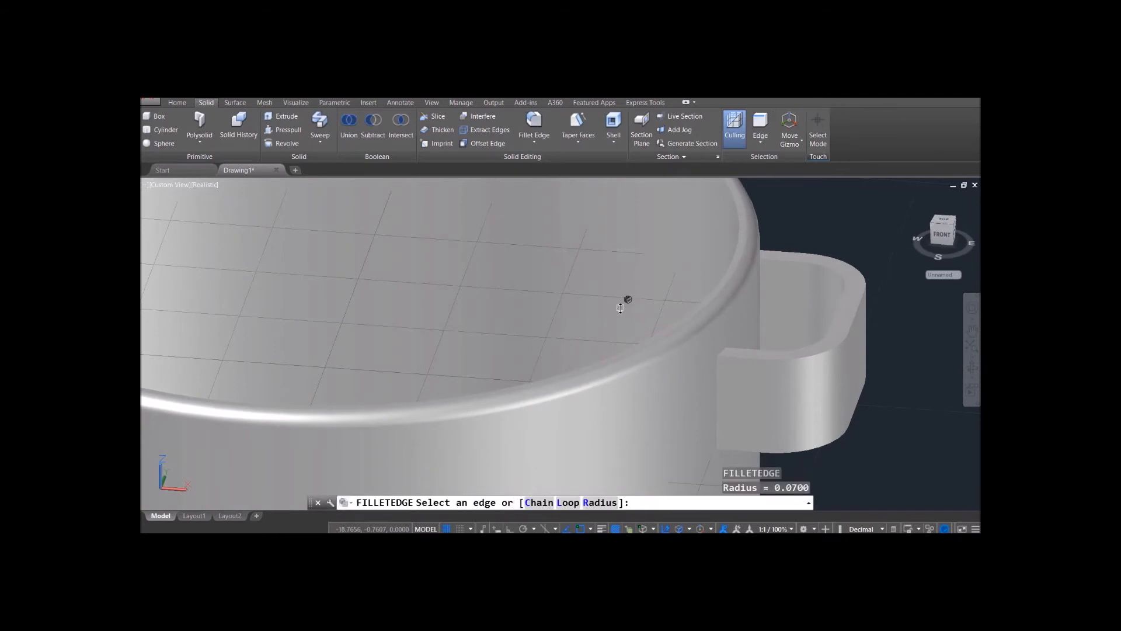
{"action": "left_click", "coordinate": [736, 211]}
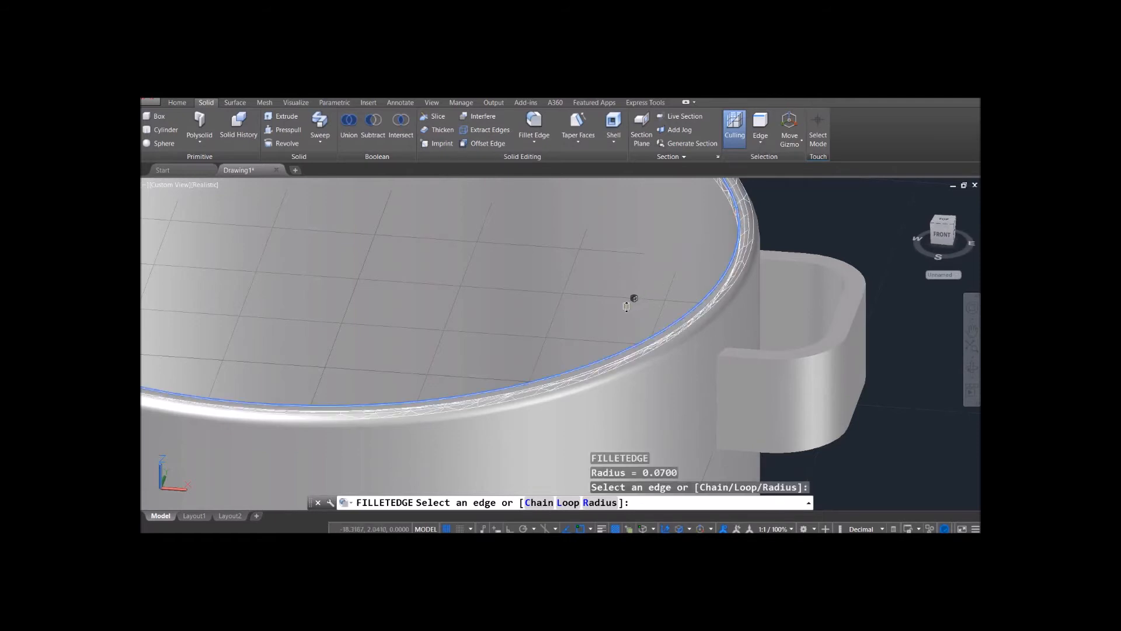
{"action": "key", "text": "Return"}
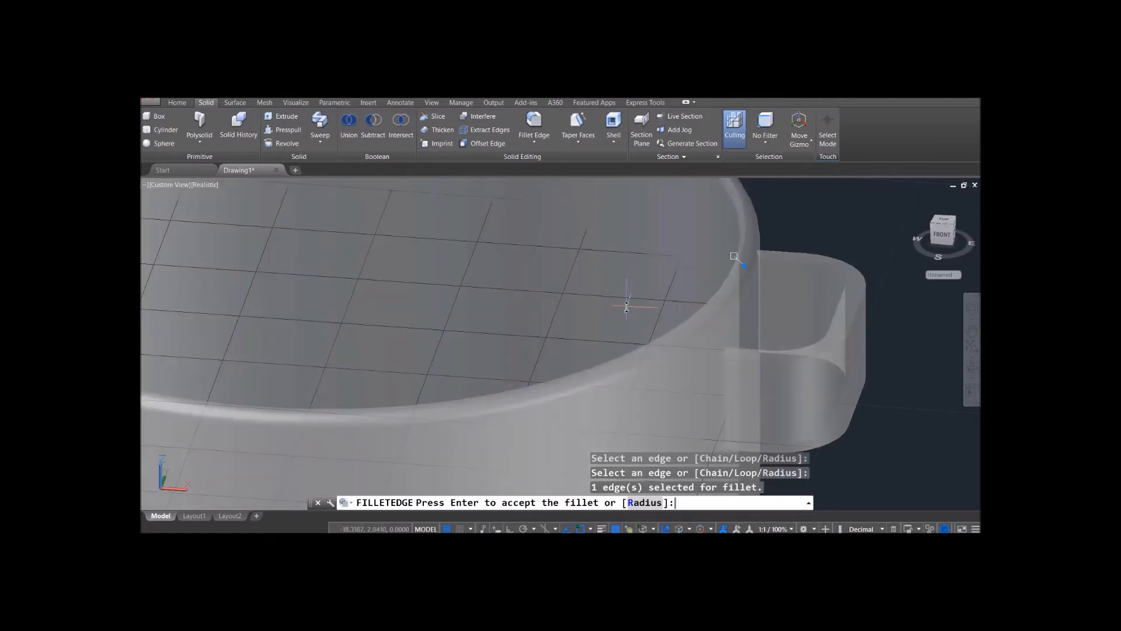
{"action": "key", "text": "Return"}
Step: Fillet the outer edge around the pot's base with a radius of 0.07
{"action": "scroll", "coordinate": [897, 438], "scroll_direction": "down", "scroll_amount": 5}
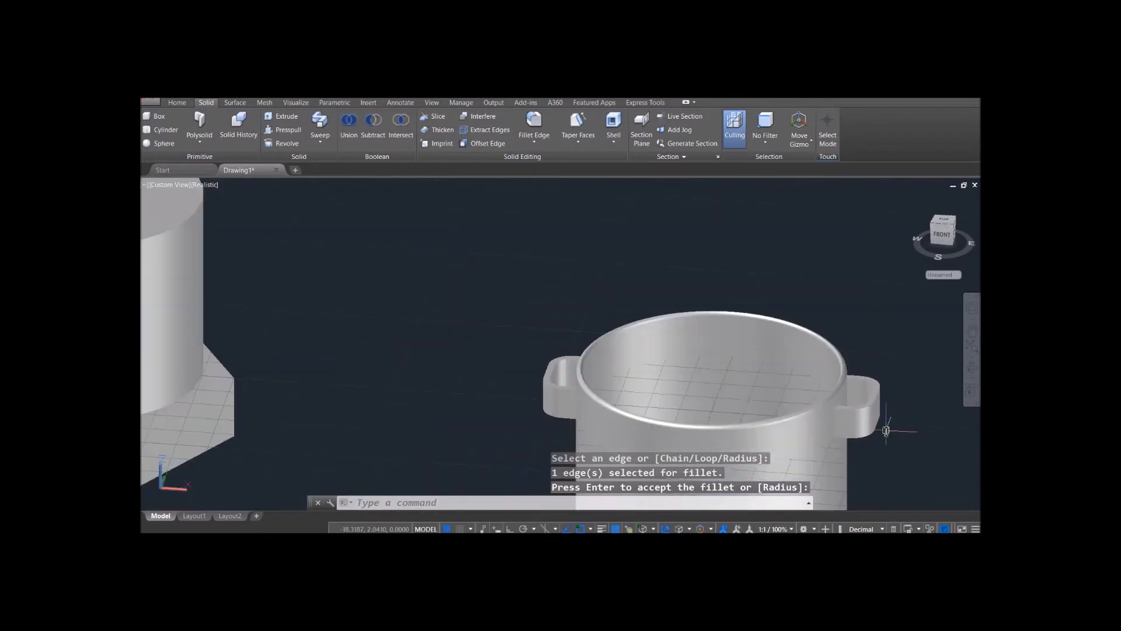
{"action": "middle_click_drag", "start_coordinate": [884, 429], "coordinate": [790, 288]}
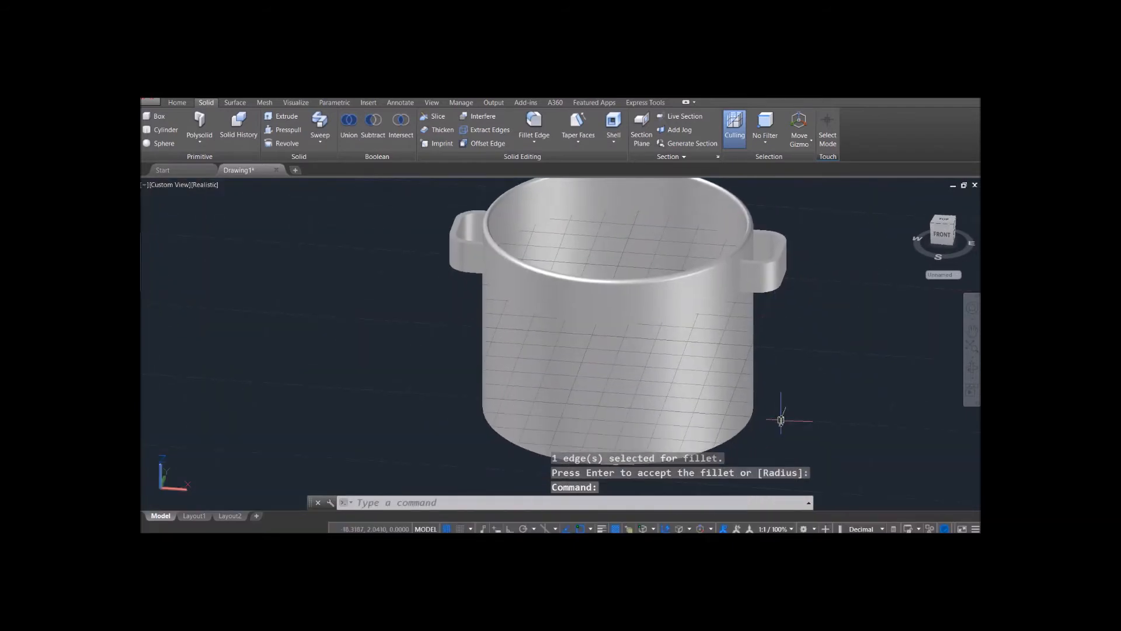
{"action": "key", "text": "Return"}
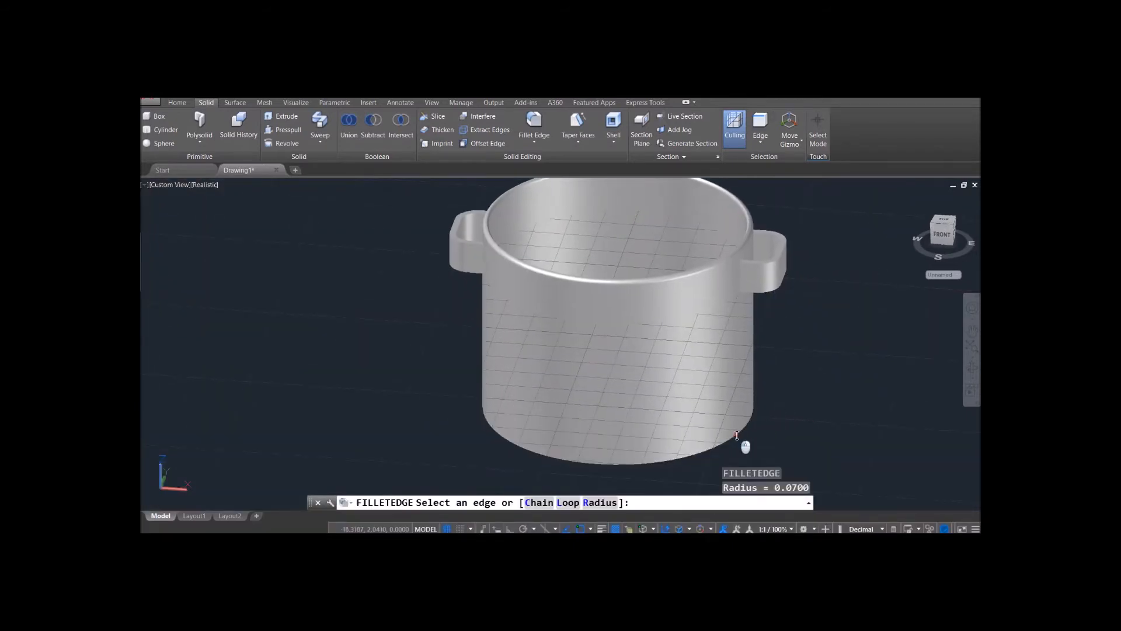
{"action": "left_click", "coordinate": [736, 435]}
{"action": "key", "text": "Return"}
{"action": "key", "text": "Return"}
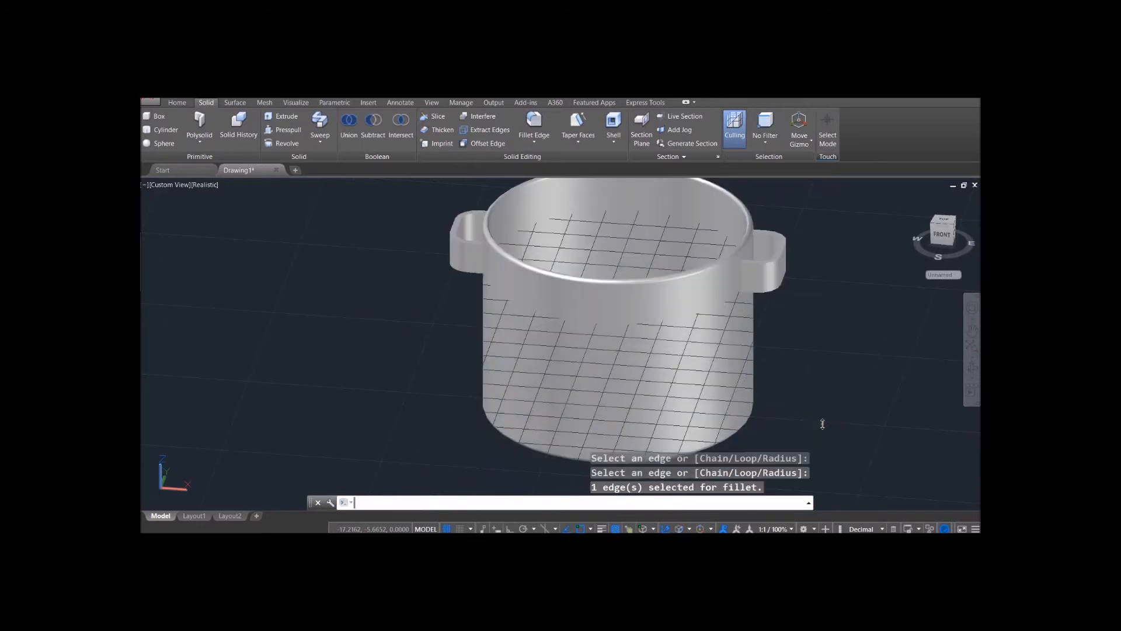
Step: Fillet all inner and outer upper edges of the pot's right-hand handle with a radius of 0.03
{"action": "mouse_move", "coordinate": [802, 397]}
{"action": "middle_mouse_down", "text": "shift"}
{"action": "mouse_move", "coordinate": [795, 391]}
{"action": "mouse_move", "coordinate": [796, 415]}
{"action": "mouse_move", "coordinate": [801, 387]}
{"action": "mouse_move", "coordinate": [801, 405]}
{"action": "middle_mouse_up", "text": "shift"}
{"action": "scroll", "coordinate": [788, 363], "scroll_direction": "up", "scroll_amount": 2}
{"action": "scroll", "coordinate": [803, 327], "scroll_direction": "down", "scroll_amount": 1}
{"action": "middle_click_drag", "start_coordinate": [803, 328], "coordinate": [753, 385]}
{"action": "key", "text": "Return"}
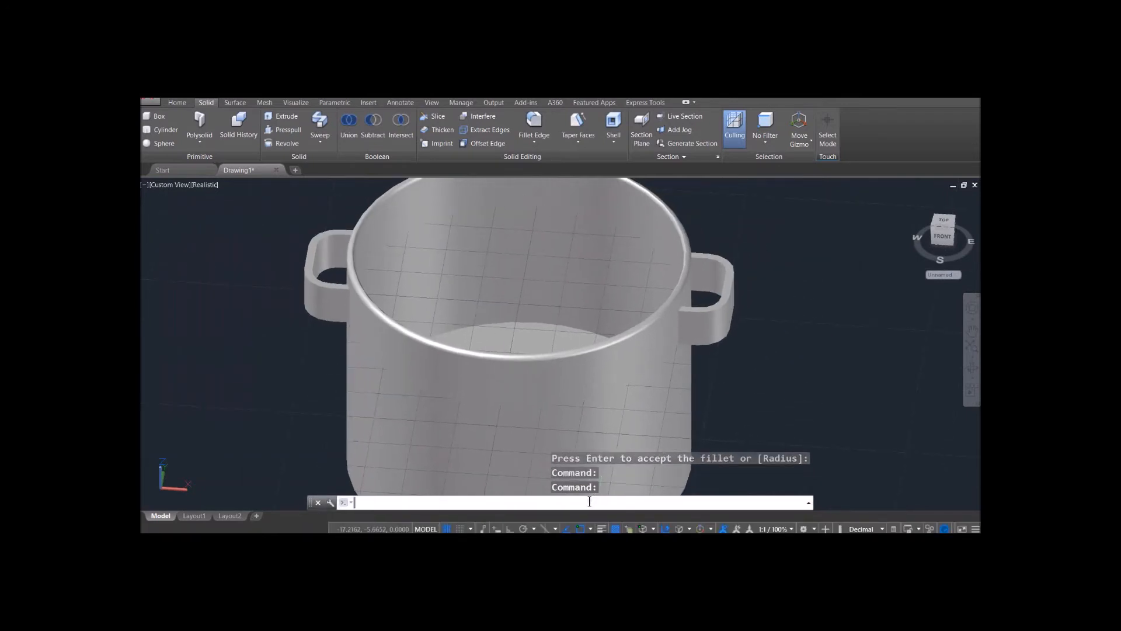
{"action": "type", "text": "R"}
{"action": "key", "text": "Return"}
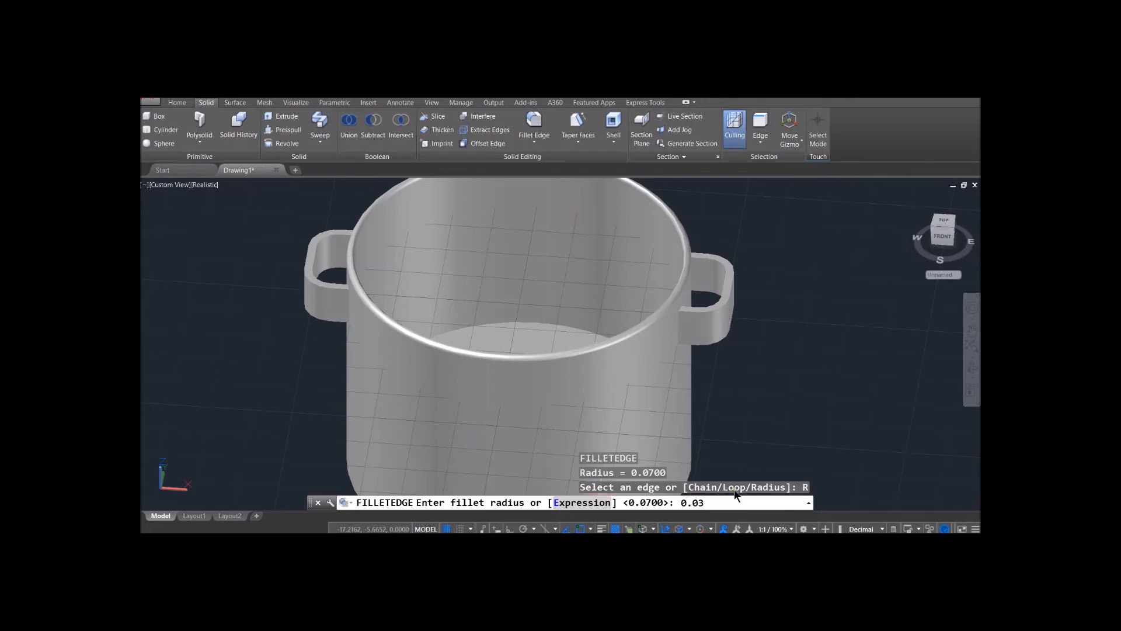
{"action": "type", "text": "0.03"}
{"action": "key", "text": "Return"}
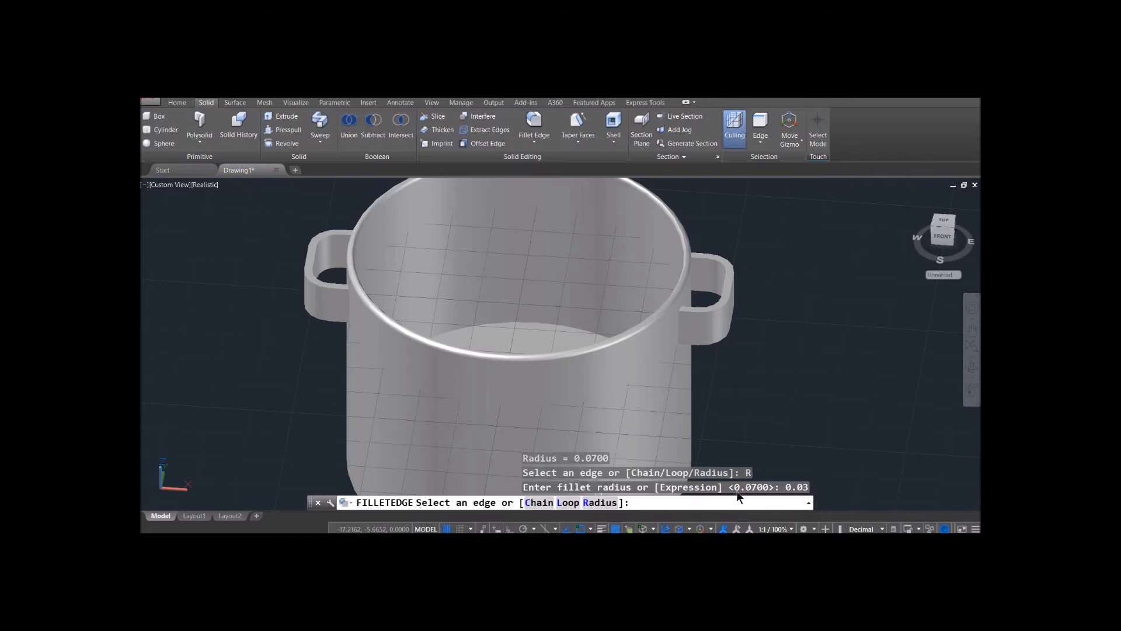
{"action": "scroll", "coordinate": [741, 323], "scroll_direction": "up", "scroll_amount": 5}
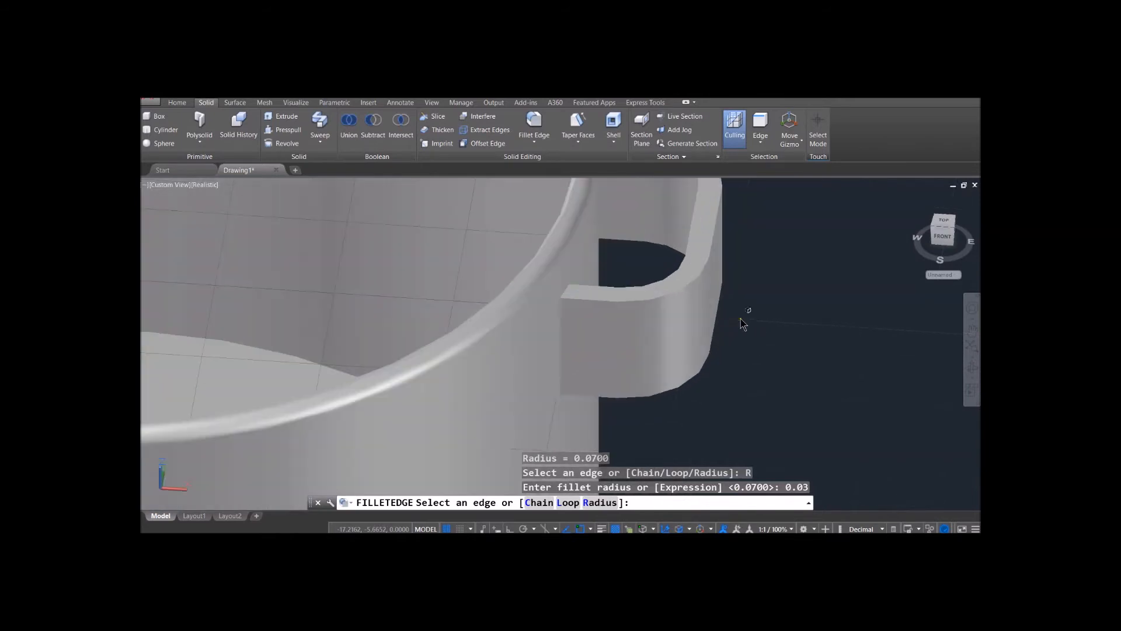
{"action": "left_click", "coordinate": [591, 298]}
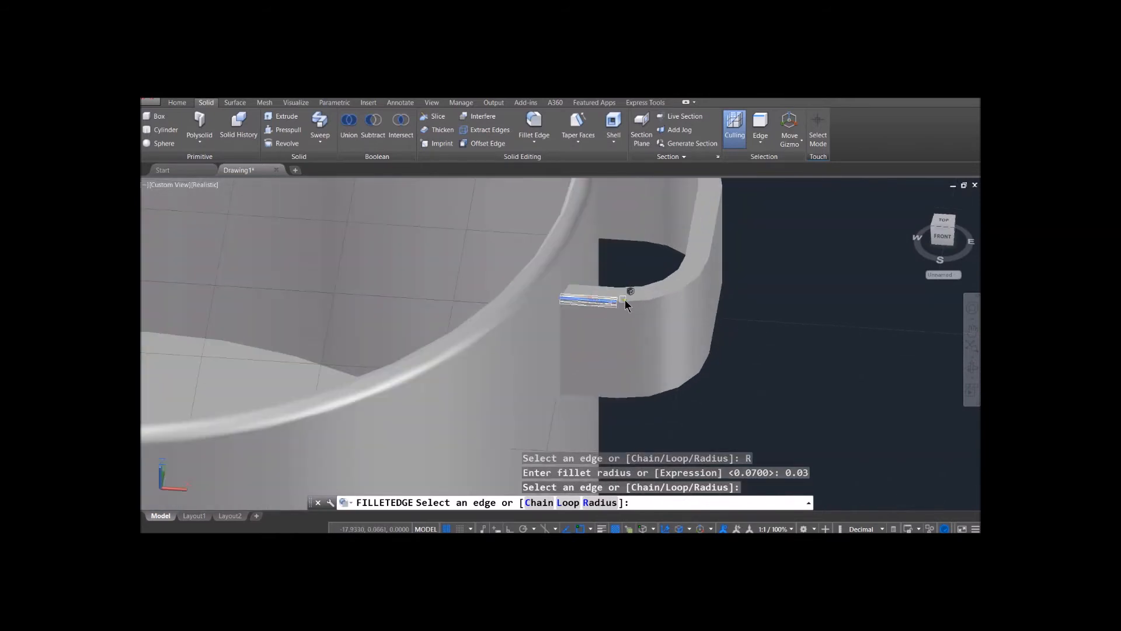
{"action": "left_click", "coordinate": [629, 301]}
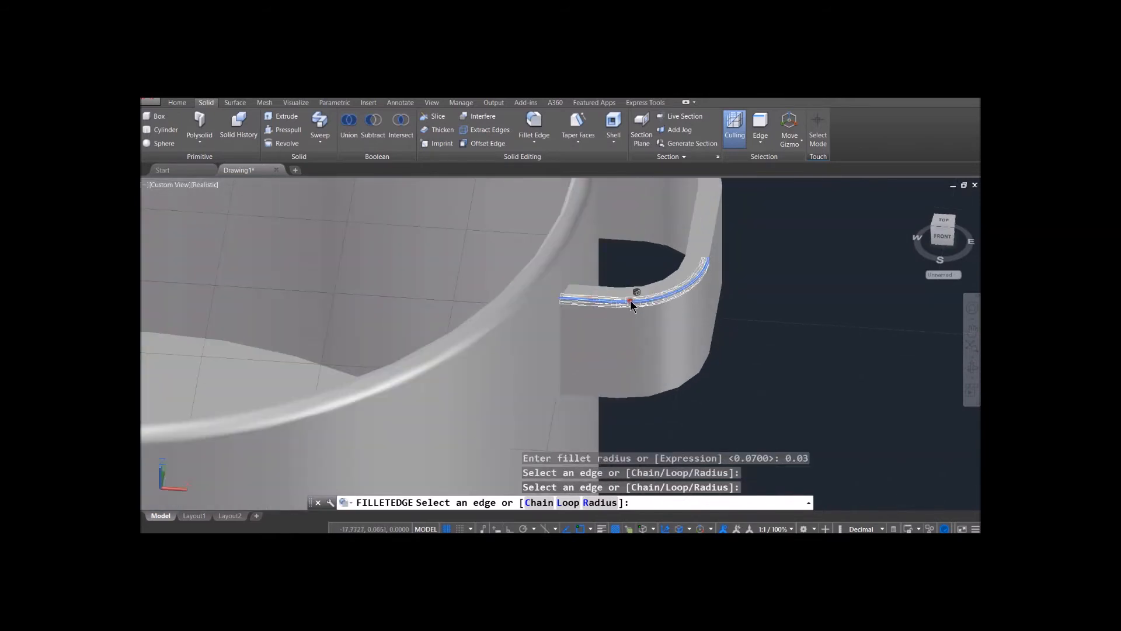
{"action": "left_click", "coordinate": [712, 252]}
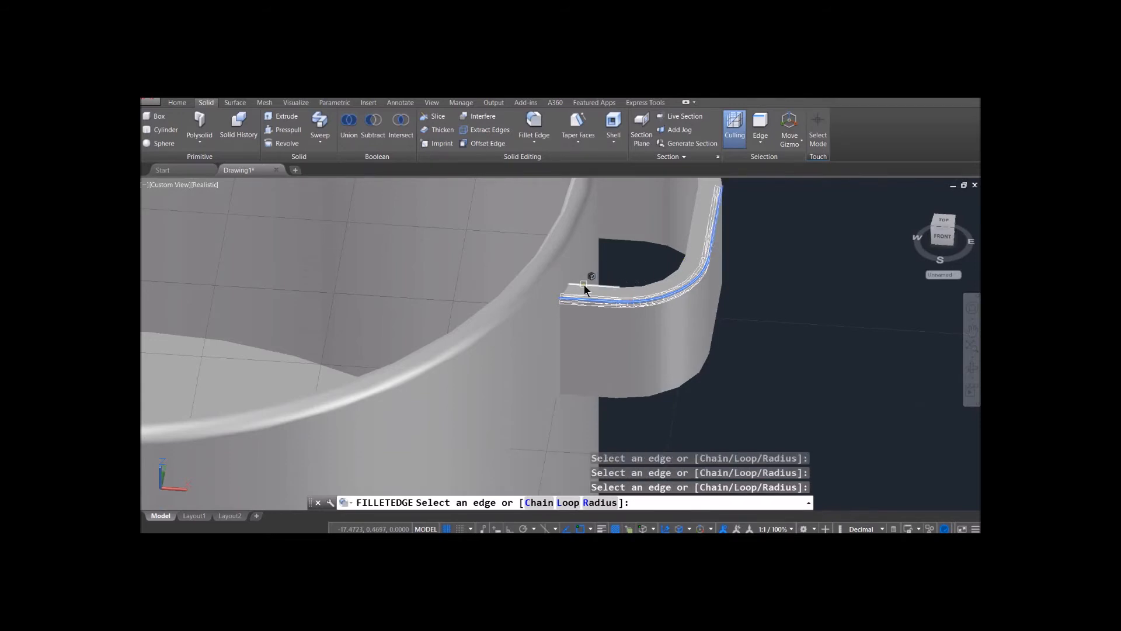
{"action": "left_click", "coordinate": [635, 285]}
{"action": "left_click", "coordinate": [685, 248]}
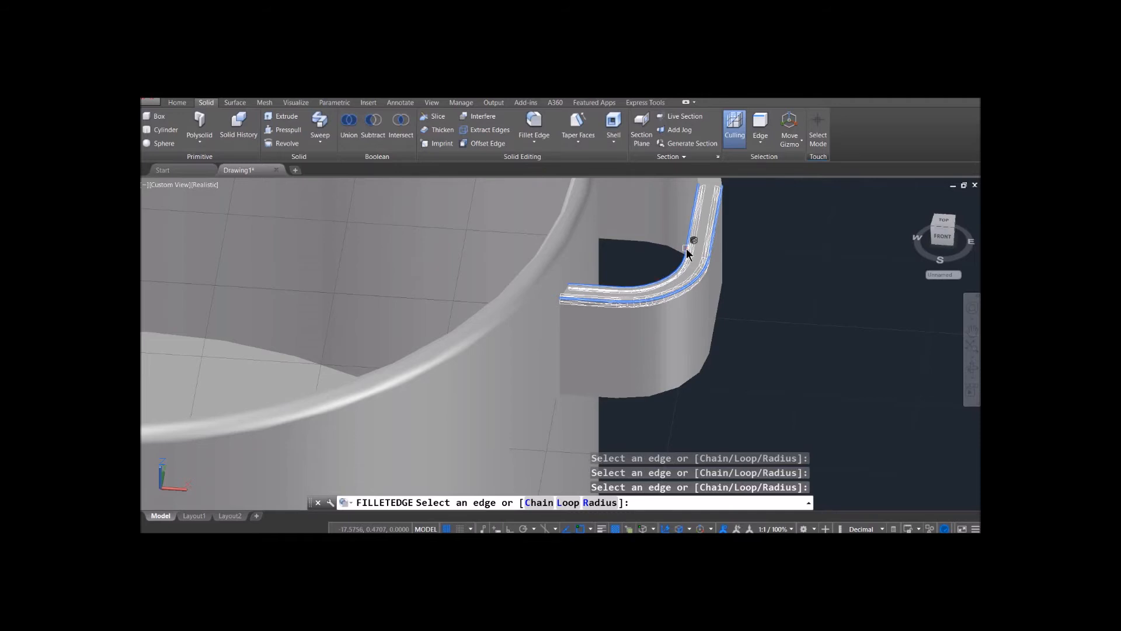
{"action": "middle_click_drag", "start_coordinate": [782, 249], "coordinate": [687, 259], "text": "shift"}
{"action": "left_click", "coordinate": [681, 250]}
{"action": "left_click", "coordinate": [622, 225]}
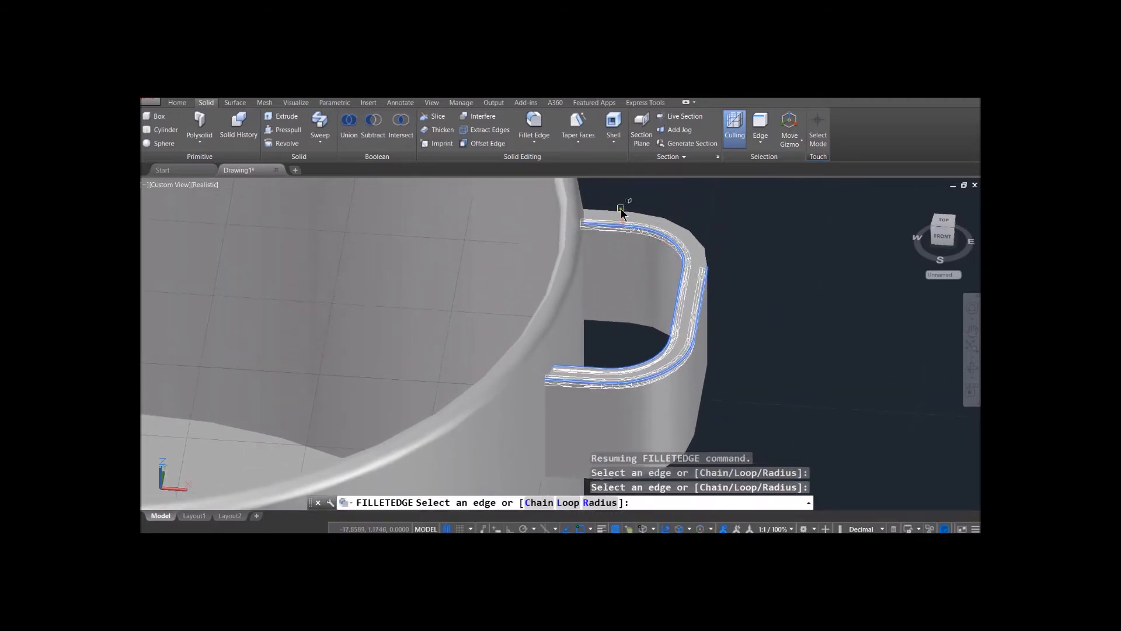
{"action": "left_click", "coordinate": [620, 208]}
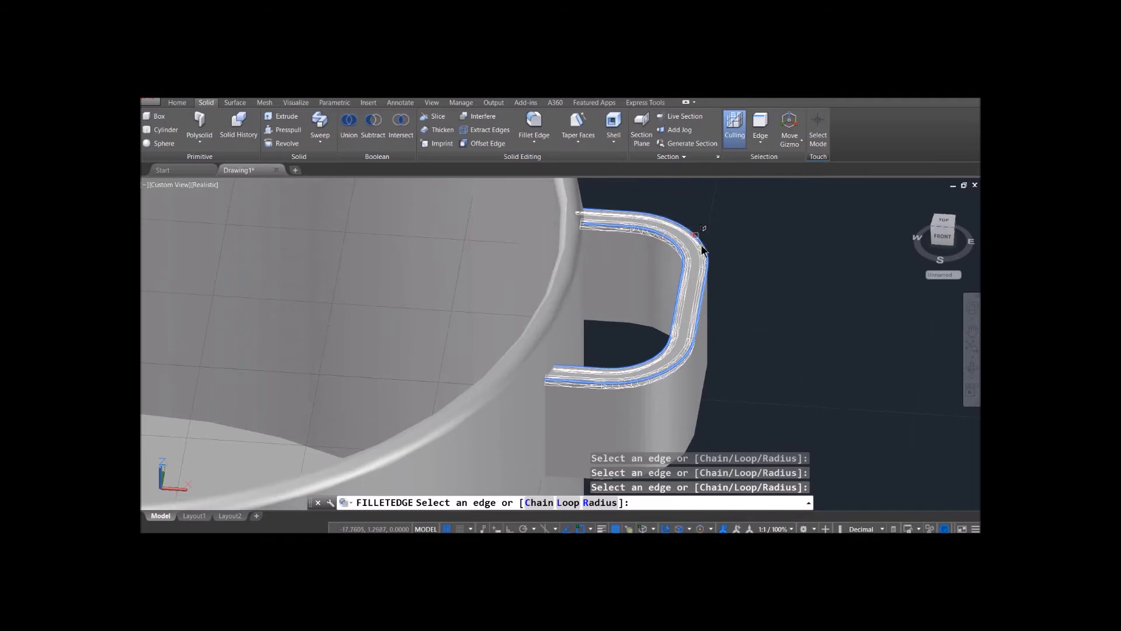
{"action": "key", "text": "Return"}
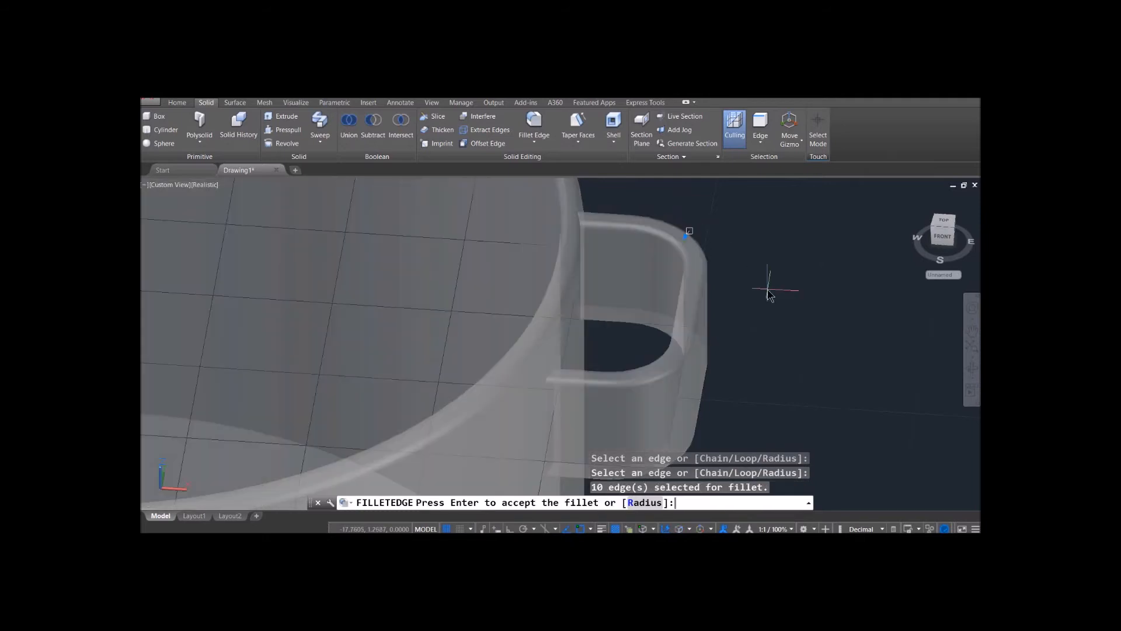
{"action": "key", "text": "Return"}
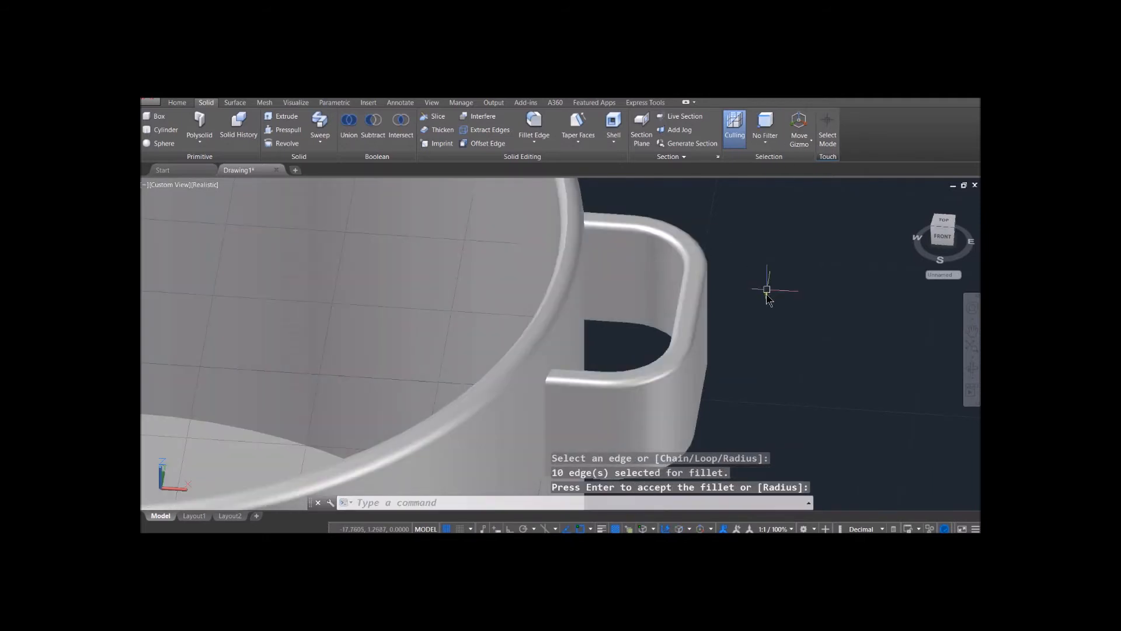
Step: Fillet the edges where the front end of the right-hand handle meets the pot wall, using a radius of 0.03
{"action": "key", "text": "Return"}
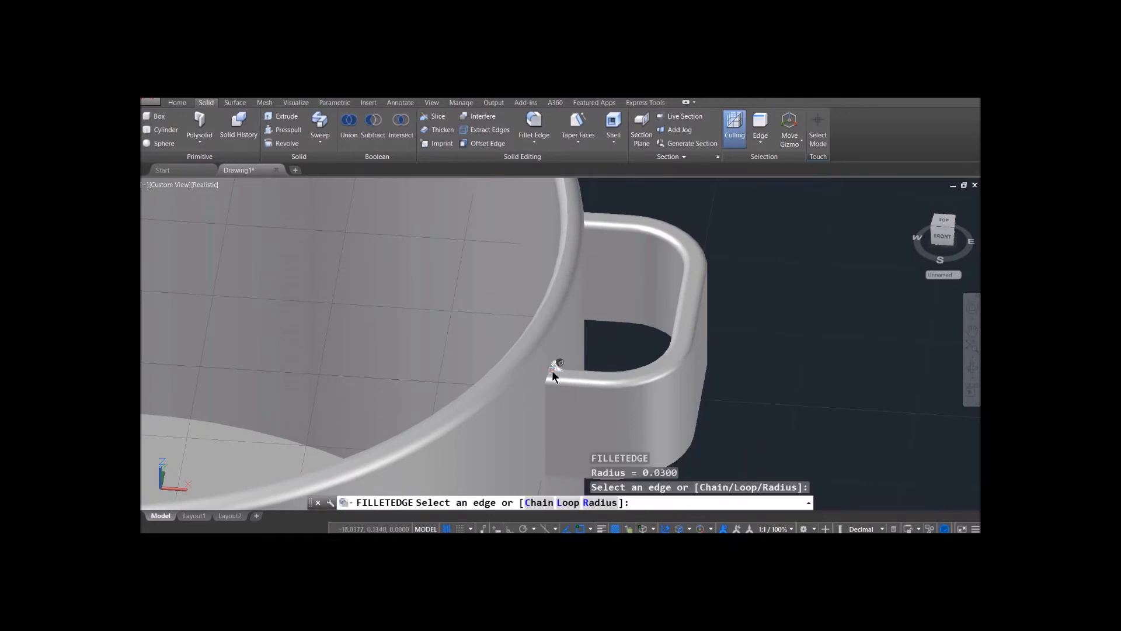
{"action": "scroll", "coordinate": [551, 370], "scroll_direction": "up", "scroll_amount": 4}
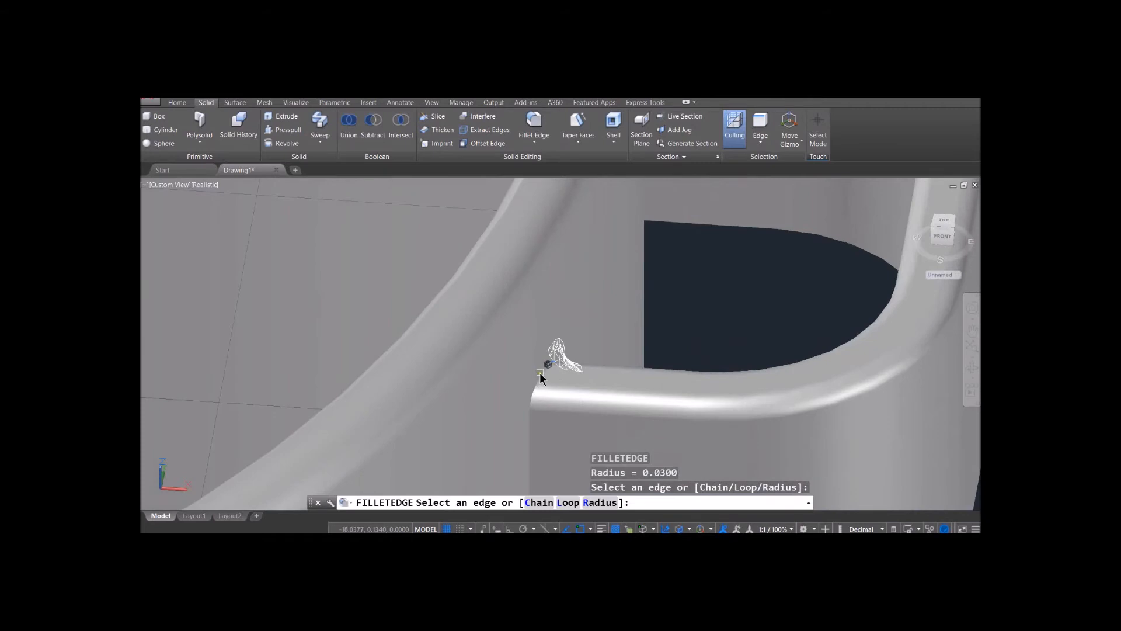
{"action": "left_click", "coordinate": [541, 378]}
{"action": "left_click", "coordinate": [536, 391]}
{"action": "key", "text": "Return"}
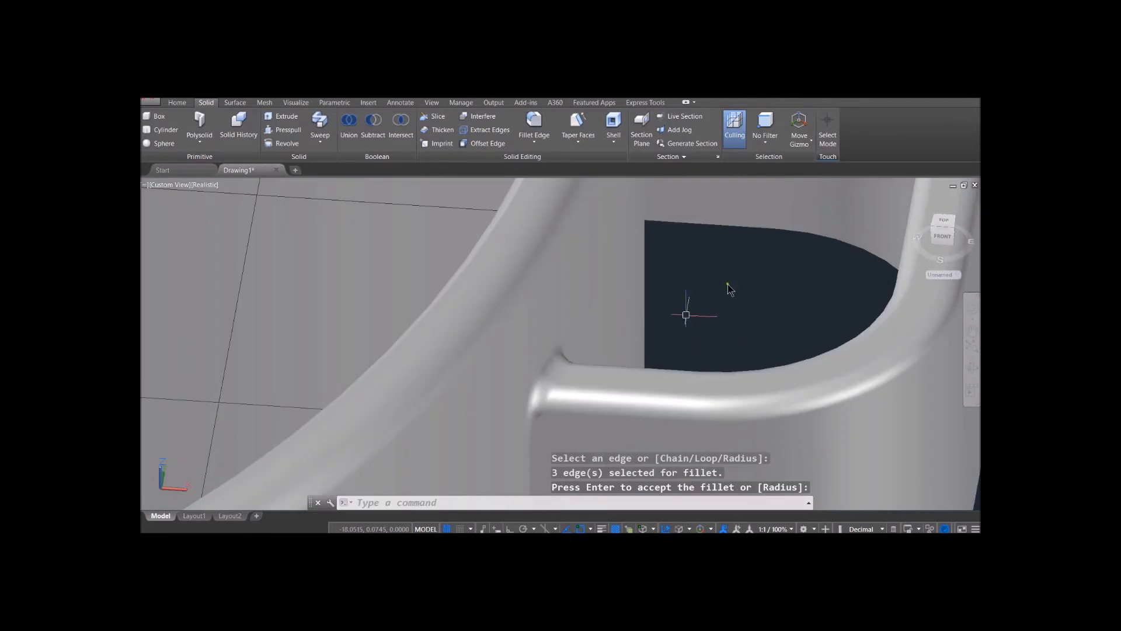
{"action": "middle_click_drag", "start_coordinate": [728, 270], "coordinate": [653, 358], "text": "shift"}
{"action": "key", "text": "Return"}
{"action": "key", "text": "Return"}
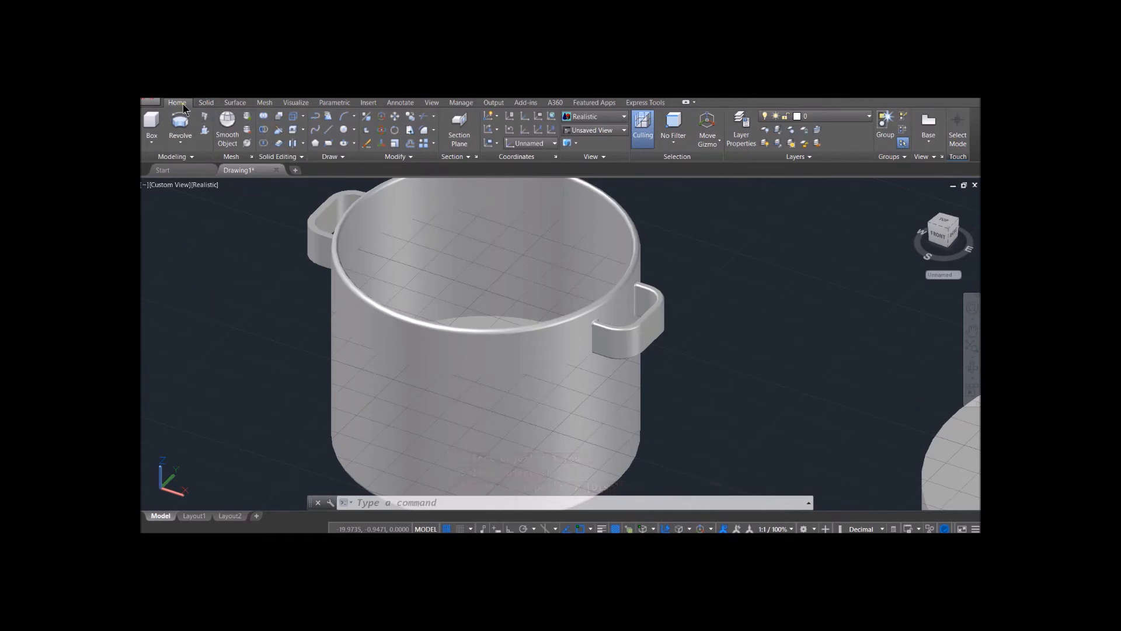
{"action": "left_click", "coordinate": [204, 104]}
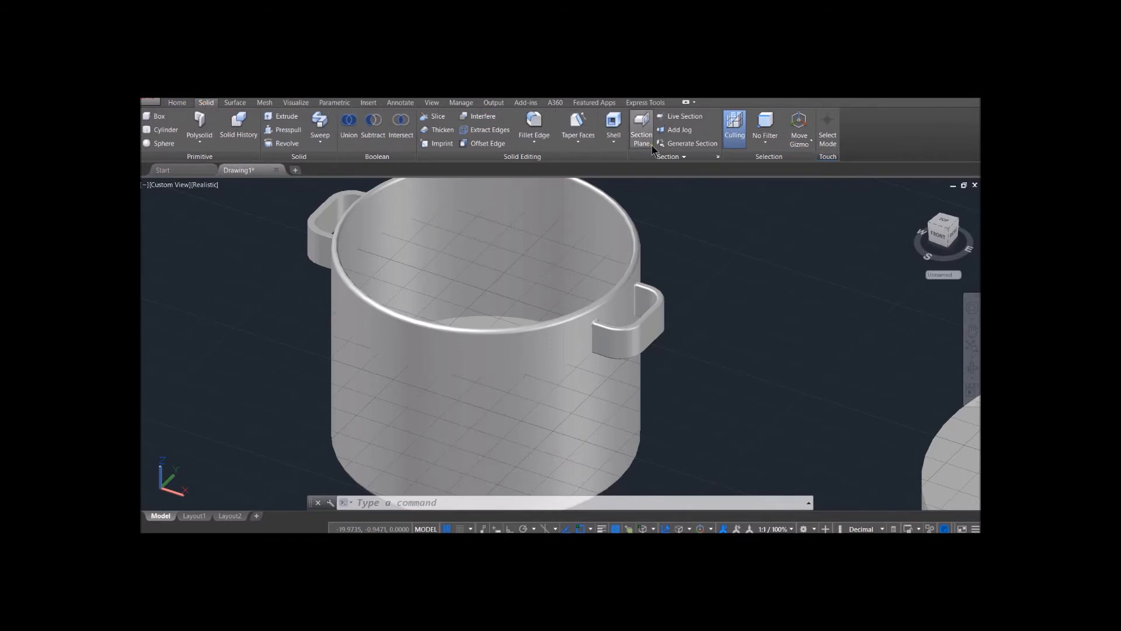
{"action": "left_click", "coordinate": [177, 103]}
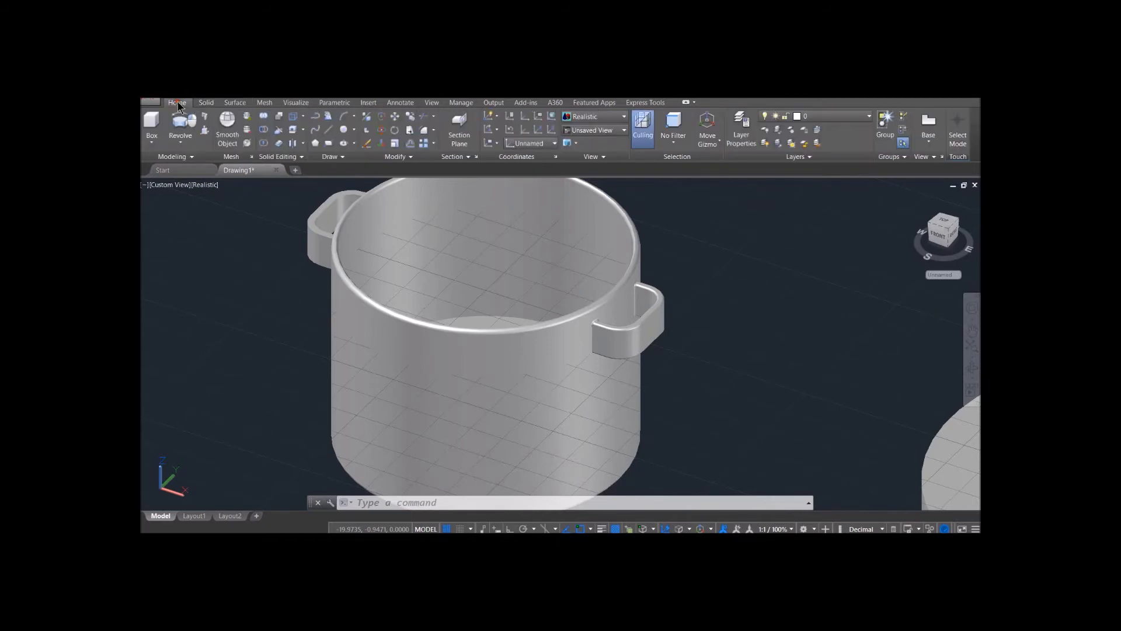
{"action": "left_click", "coordinate": [383, 119]}
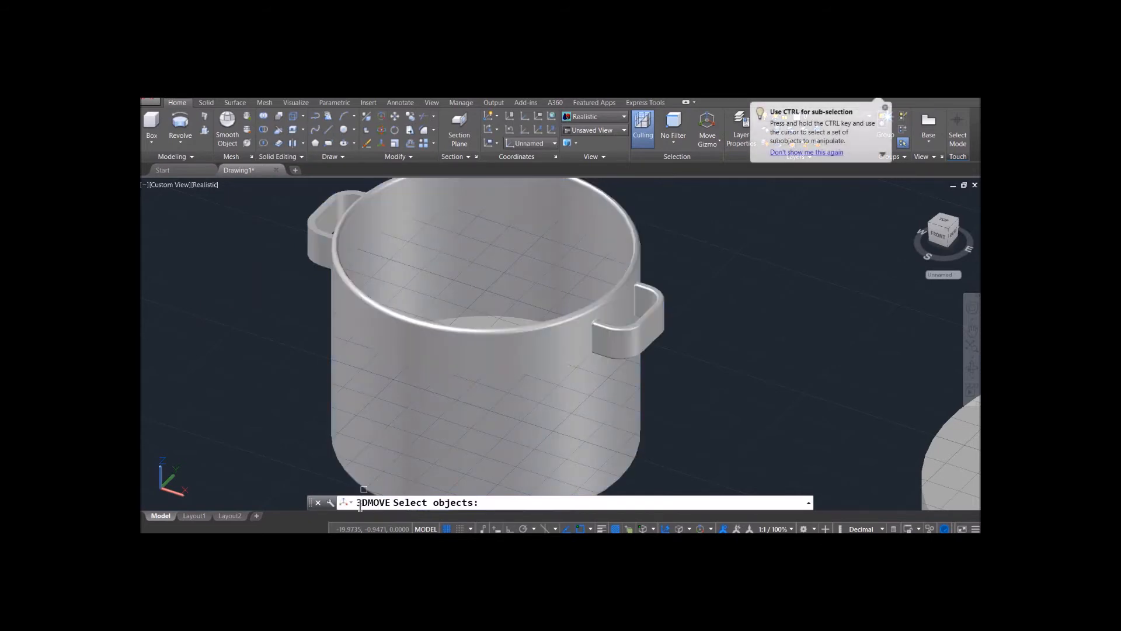
{"action": "left_click", "coordinate": [481, 345]}
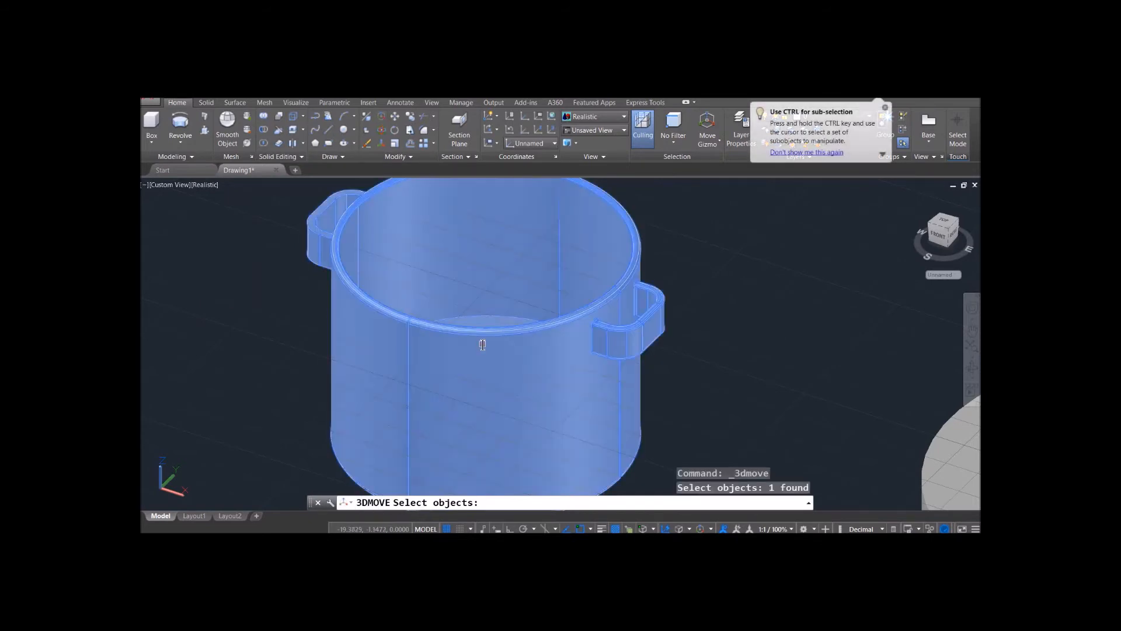
{"action": "key", "text": "Return"}
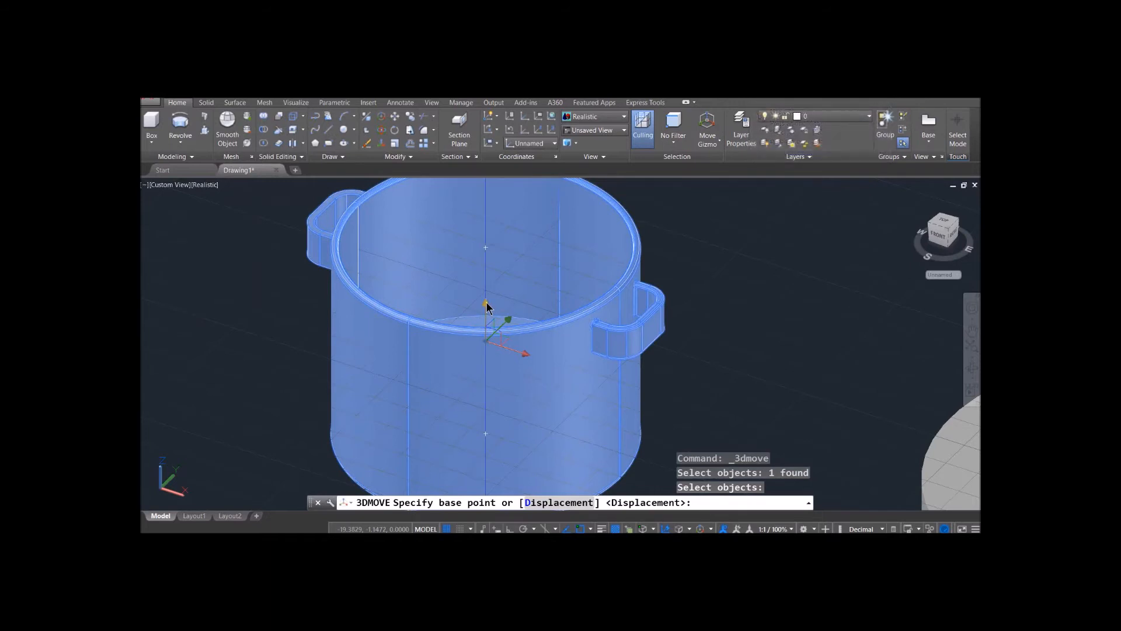
{"action": "left_click", "coordinate": [487, 341]}
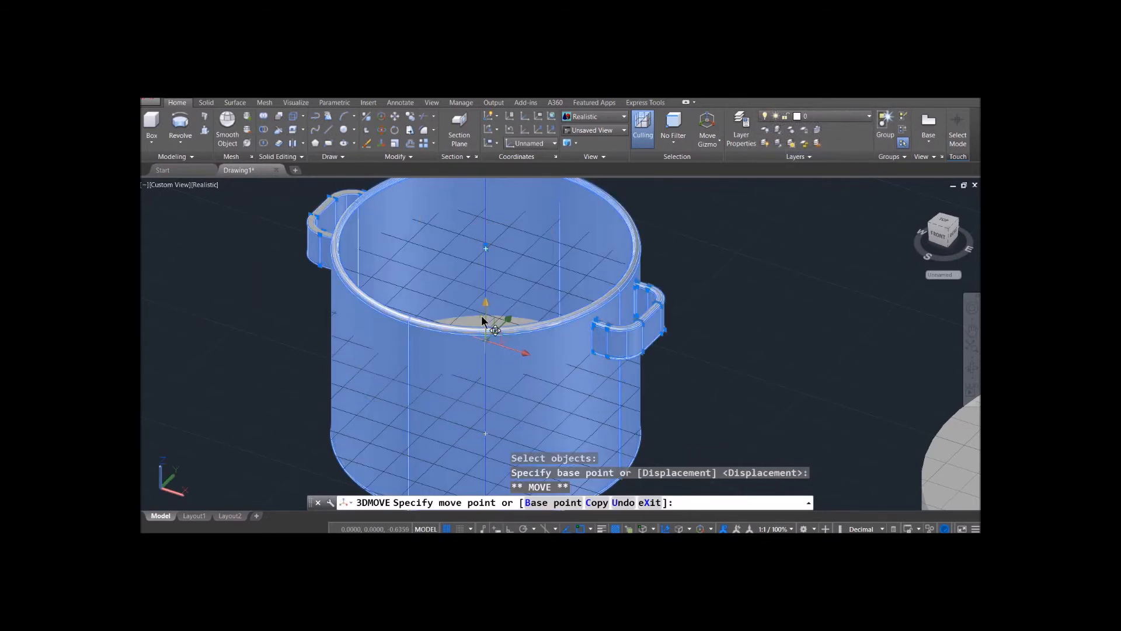
{"action": "scroll", "coordinate": [481, 316], "scroll_direction": "up", "scroll_amount": 6}
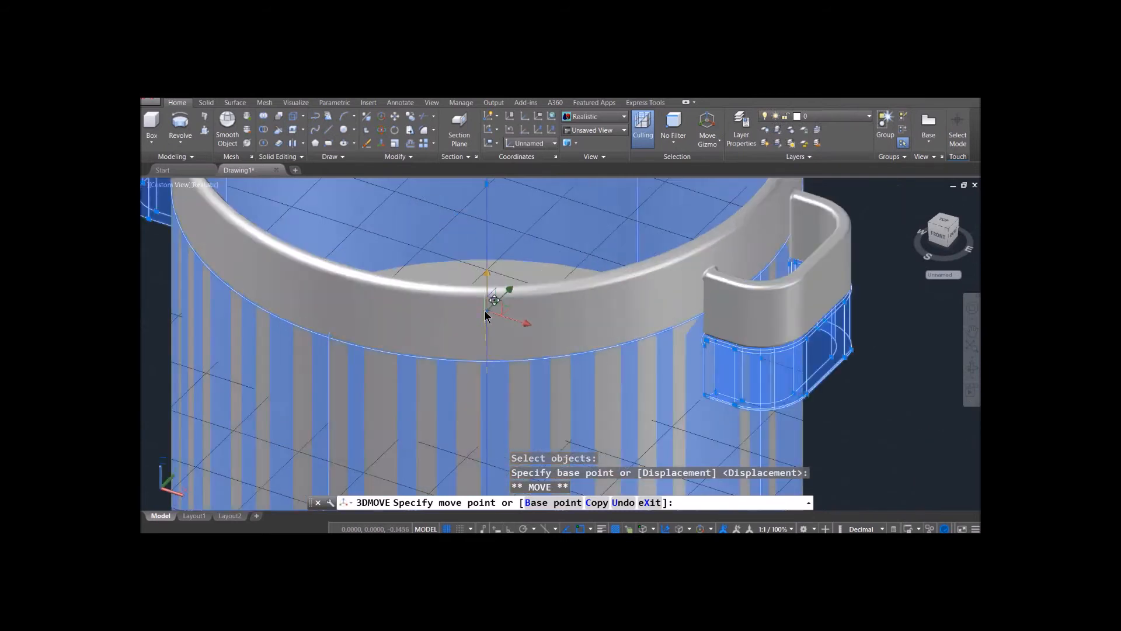
{"action": "scroll", "coordinate": [485, 315], "scroll_direction": "down", "scroll_amount": 6}
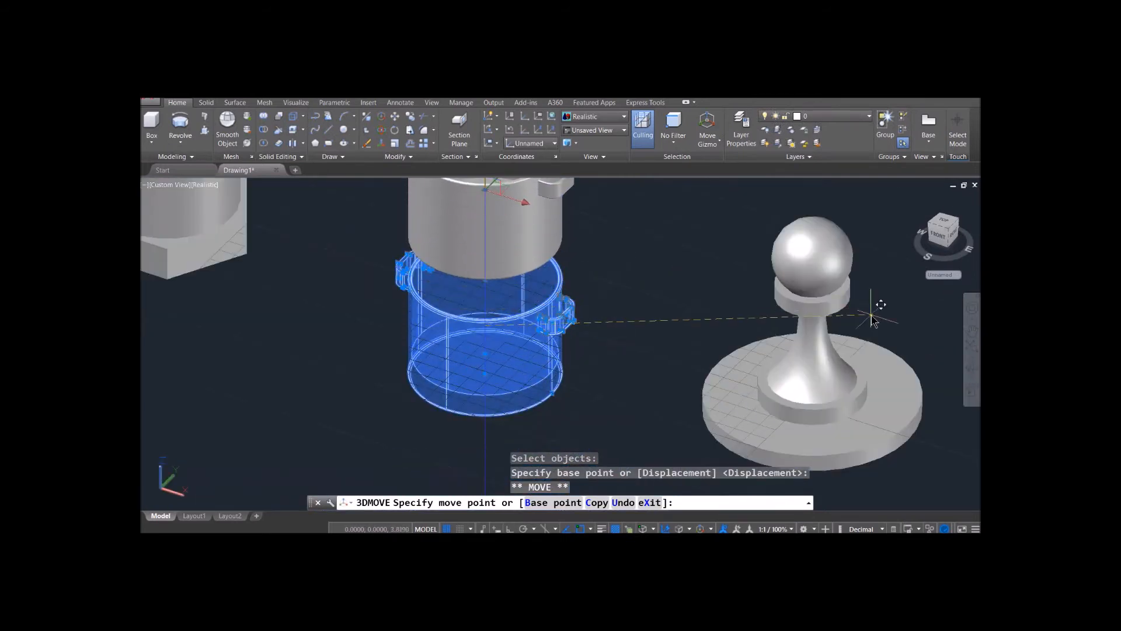
{"action": "left_click", "coordinate": [937, 237]}
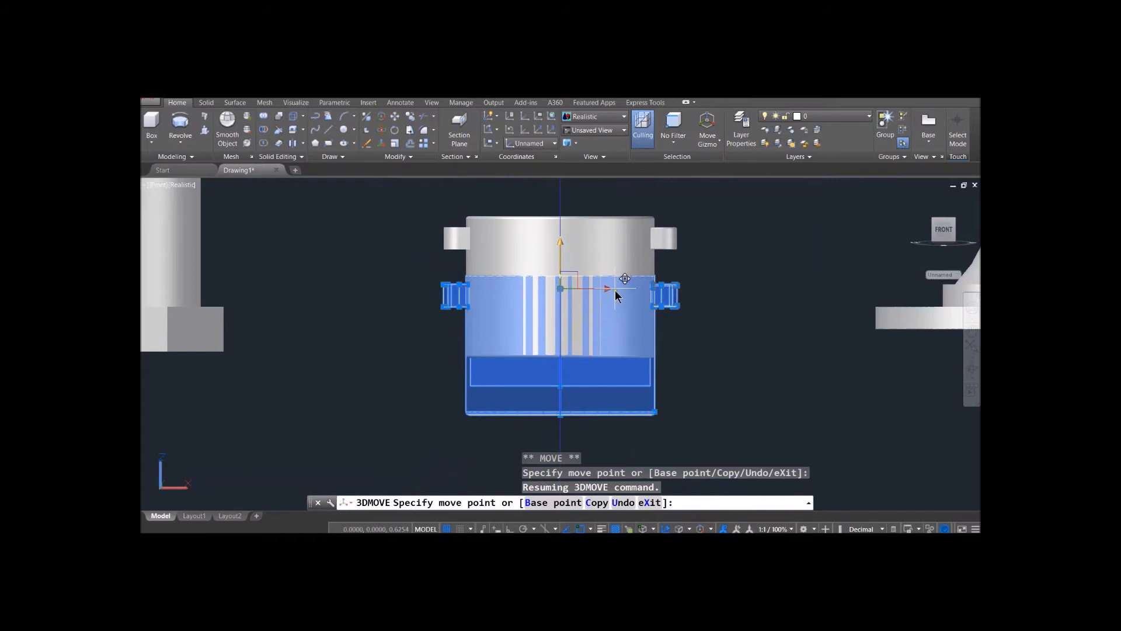
{"action": "key", "text": "Escape"}
{"action": "right_click", "coordinate": [615, 290]}
{"action": "left_click", "coordinate": [570, 300]}
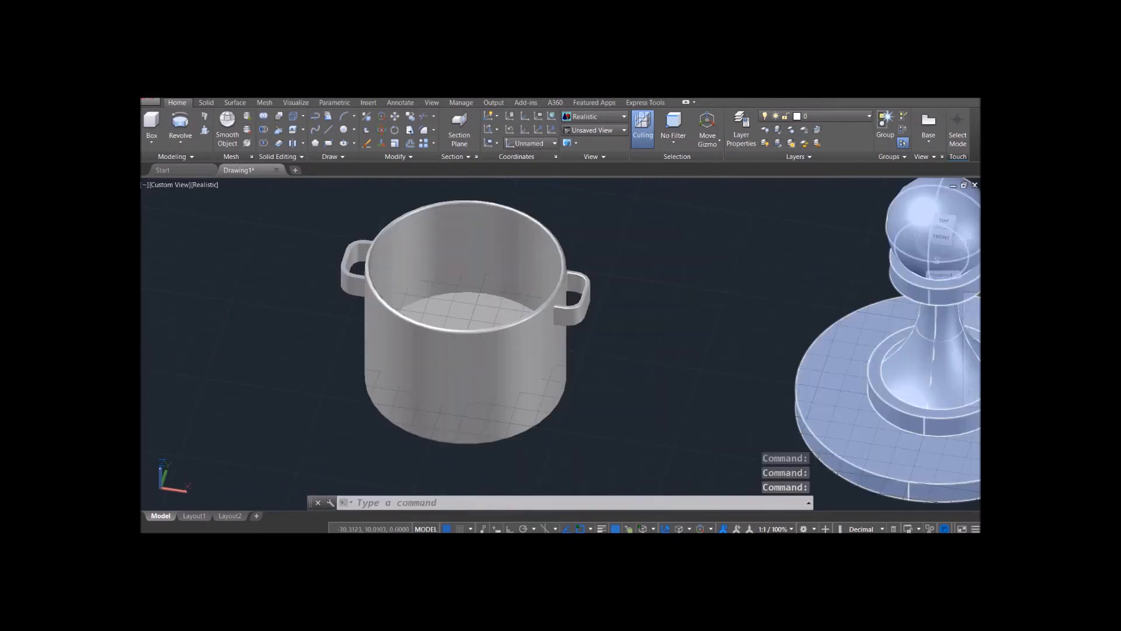
Step: Start a multiple-area Presspull with the wide flat area between the outer circle and the thin inner ring of the 2D outline
{"action": "left_click", "coordinate": [940, 236]}
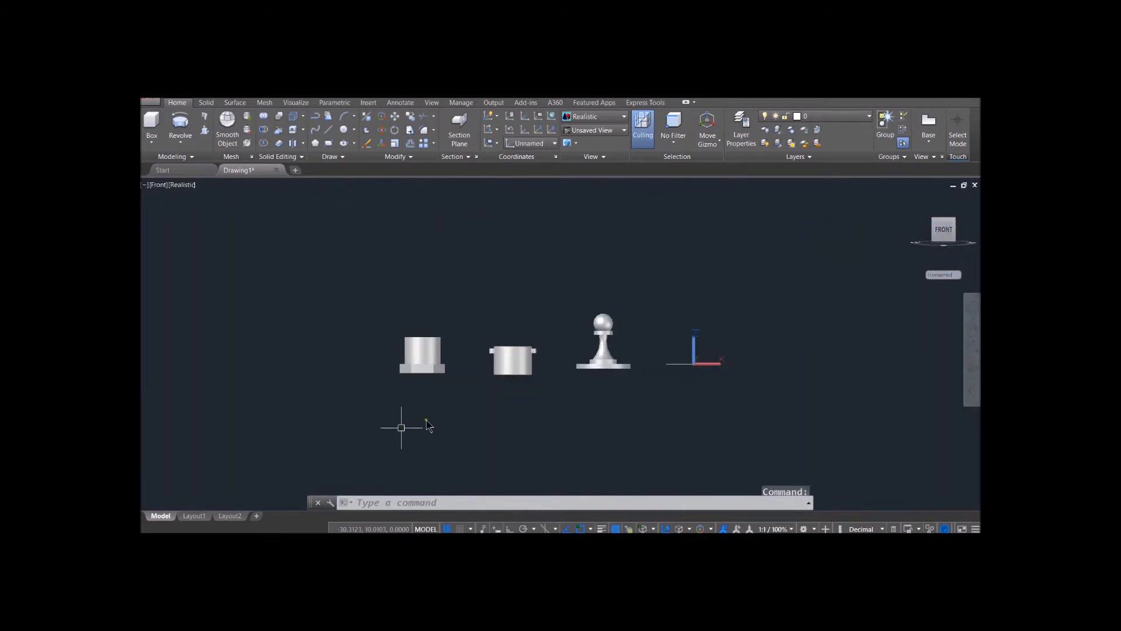
{"action": "scroll", "coordinate": [545, 387], "scroll_direction": "up", "scroll_amount": 5}
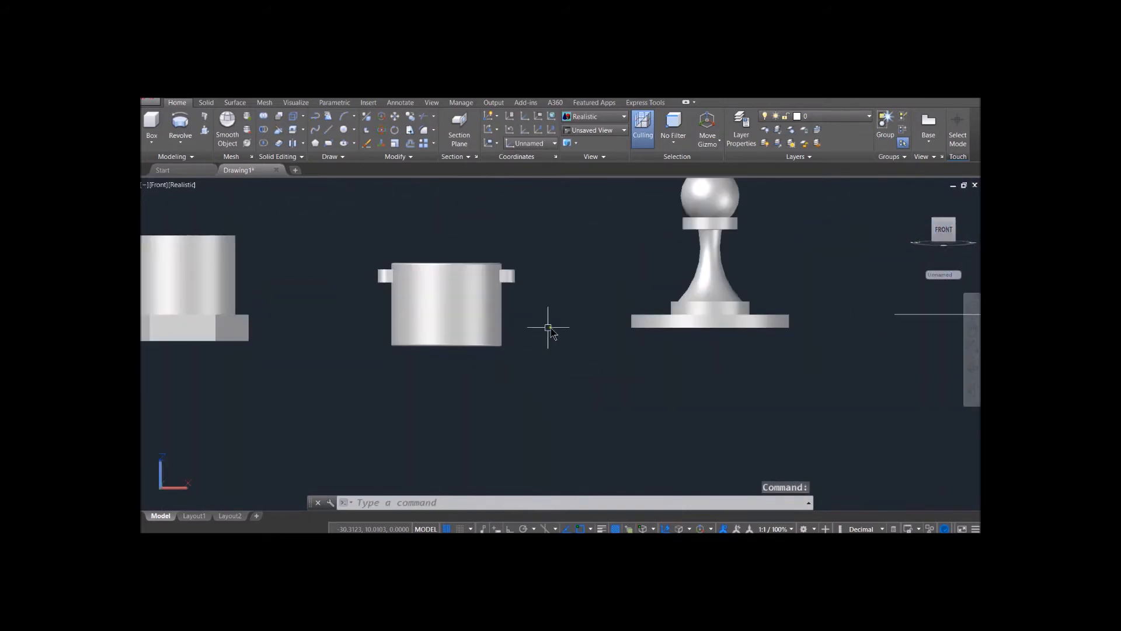
{"action": "middle_click_drag", "start_coordinate": [533, 328], "coordinate": [840, 414], "text": "shift"}
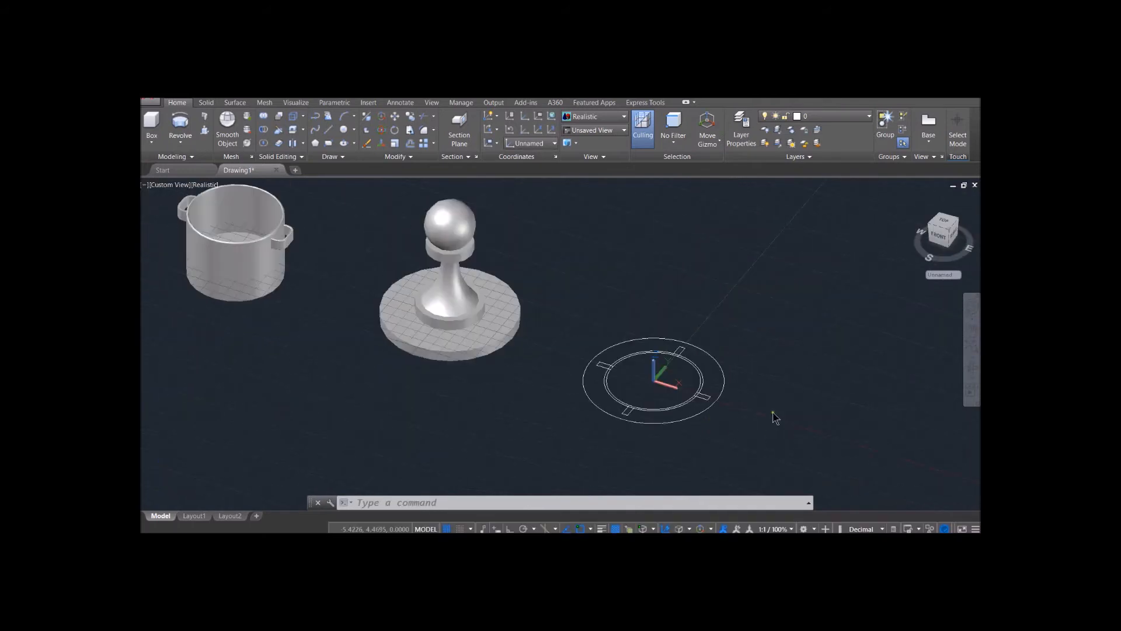
{"action": "mouse_move", "coordinate": [777, 363]}
{"action": "middle_mouse_down", "text": "shift"}
{"action": "mouse_move", "coordinate": [789, 278]}
{"action": "mouse_move", "coordinate": [773, 354]}
{"action": "middle_mouse_up", "text": "shift"}
{"action": "scroll", "coordinate": [749, 376], "scroll_direction": "up", "scroll_amount": 3}
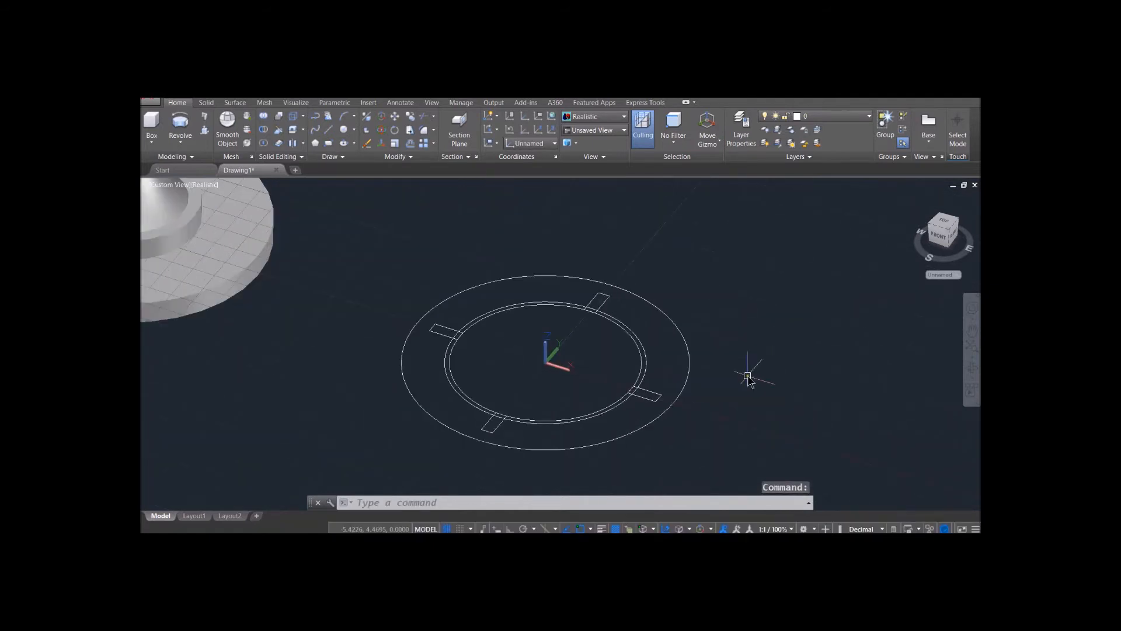
{"action": "left_click", "coordinate": [204, 130]}
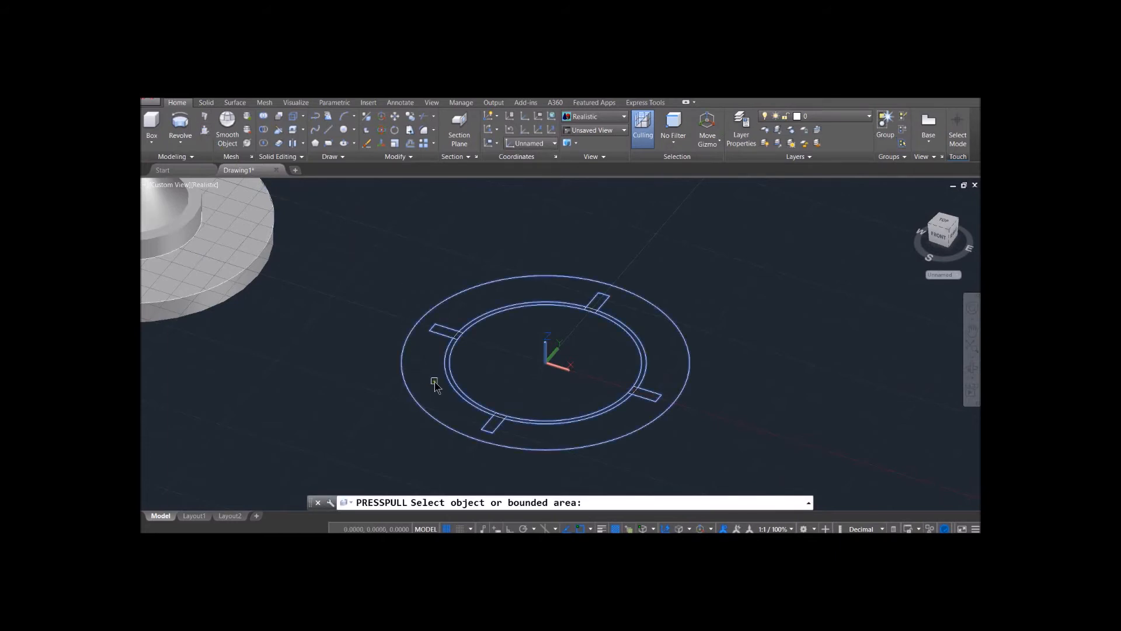
{"action": "scroll", "coordinate": [434, 382], "scroll_direction": "up", "scroll_amount": 3}
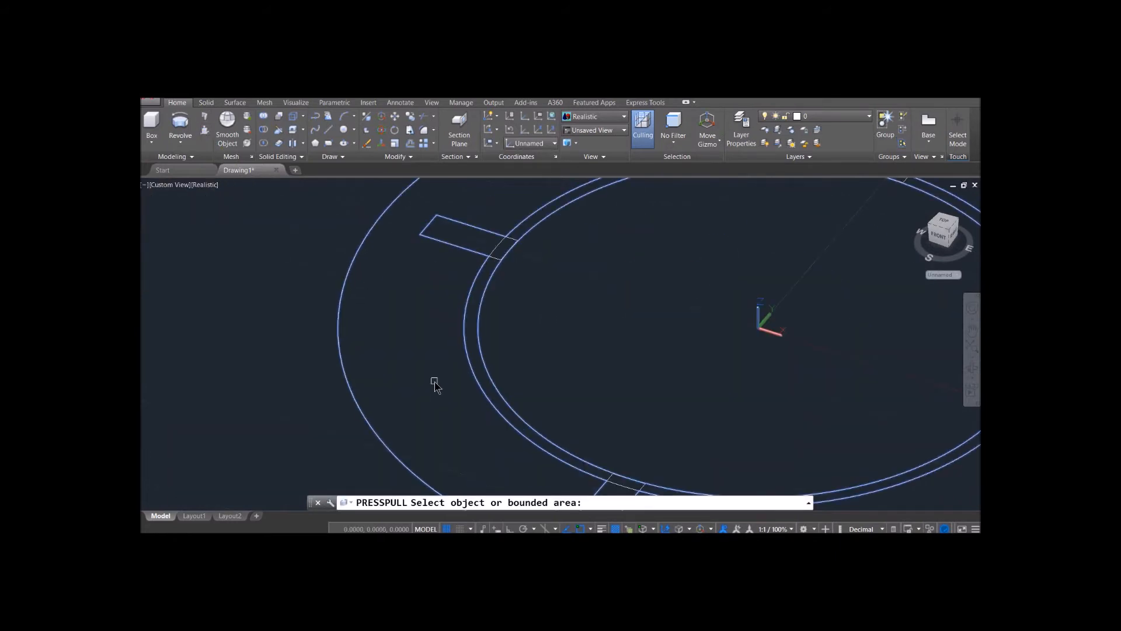
{"action": "scroll", "coordinate": [434, 383], "scroll_direction": "down", "scroll_amount": 5}
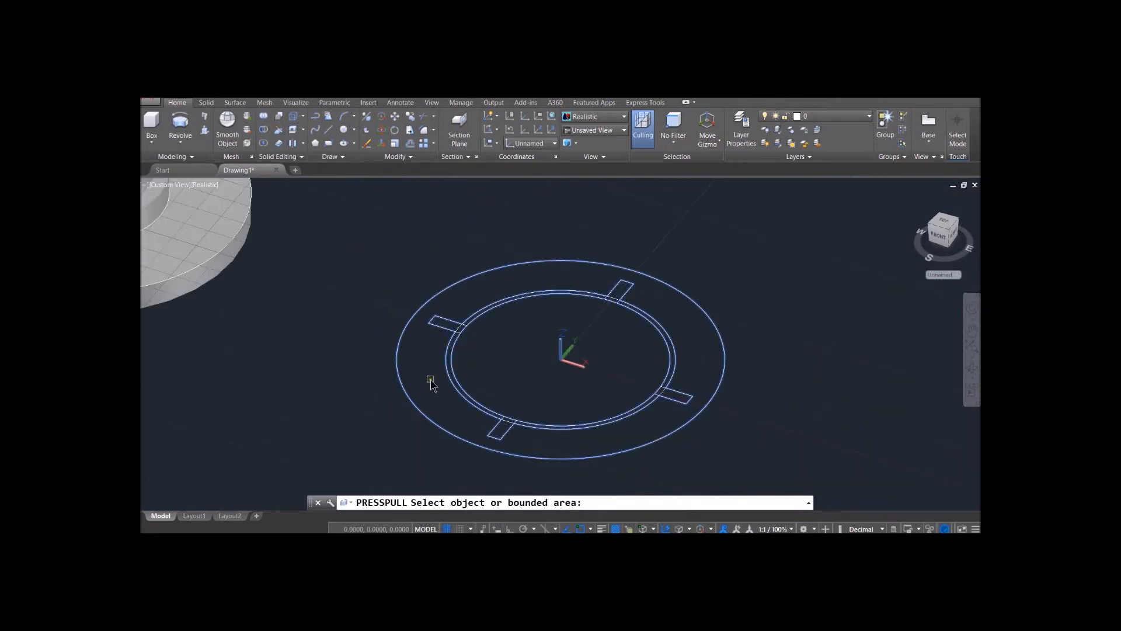
{"action": "left_click", "coordinate": [429, 376]}
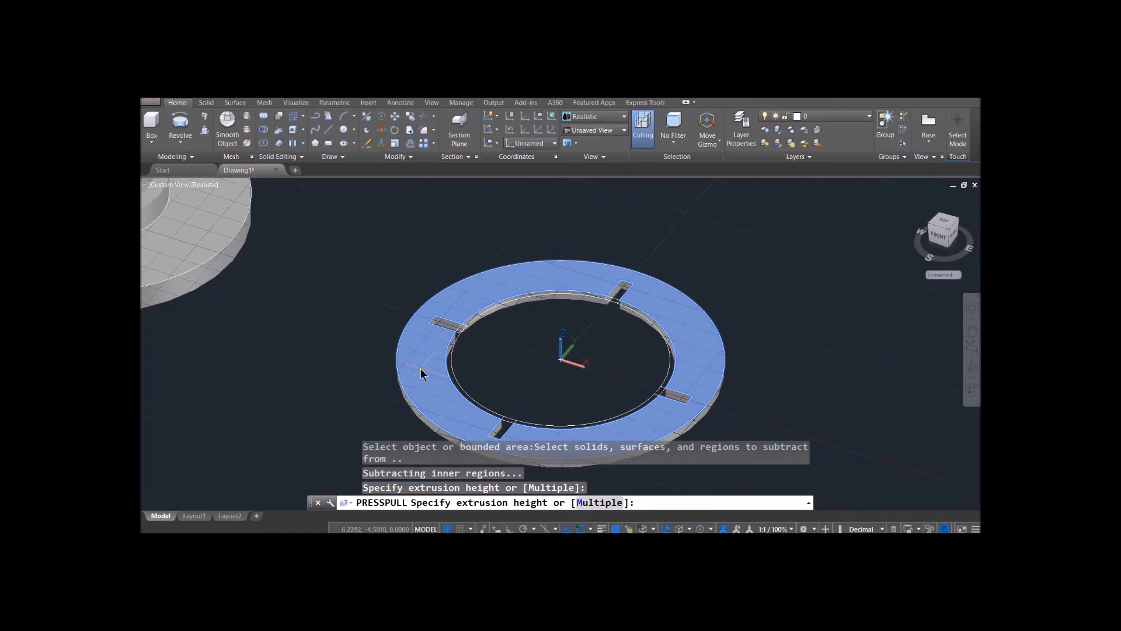
{"action": "left_click", "coordinate": [582, 504]}
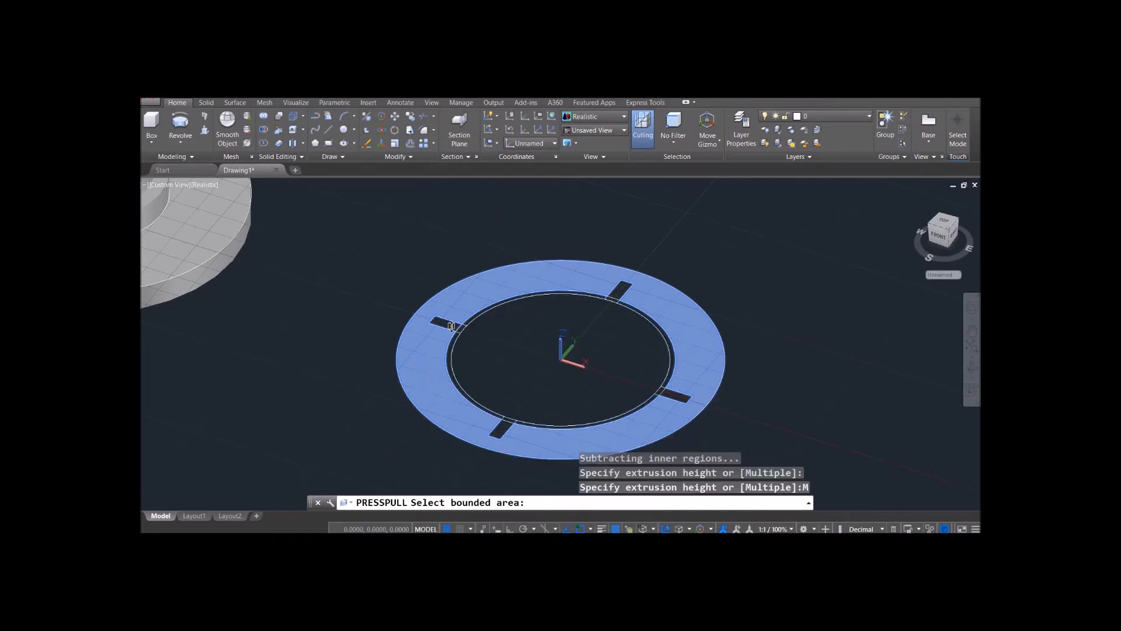
Step: Add the west tab rectangle, its overlap with the thin inner ring and the adjoining ring segments to the Presspull selection
{"action": "scroll", "coordinate": [451, 326], "scroll_direction": "up", "scroll_amount": 5}
{"action": "left_click", "coordinate": [456, 325]}
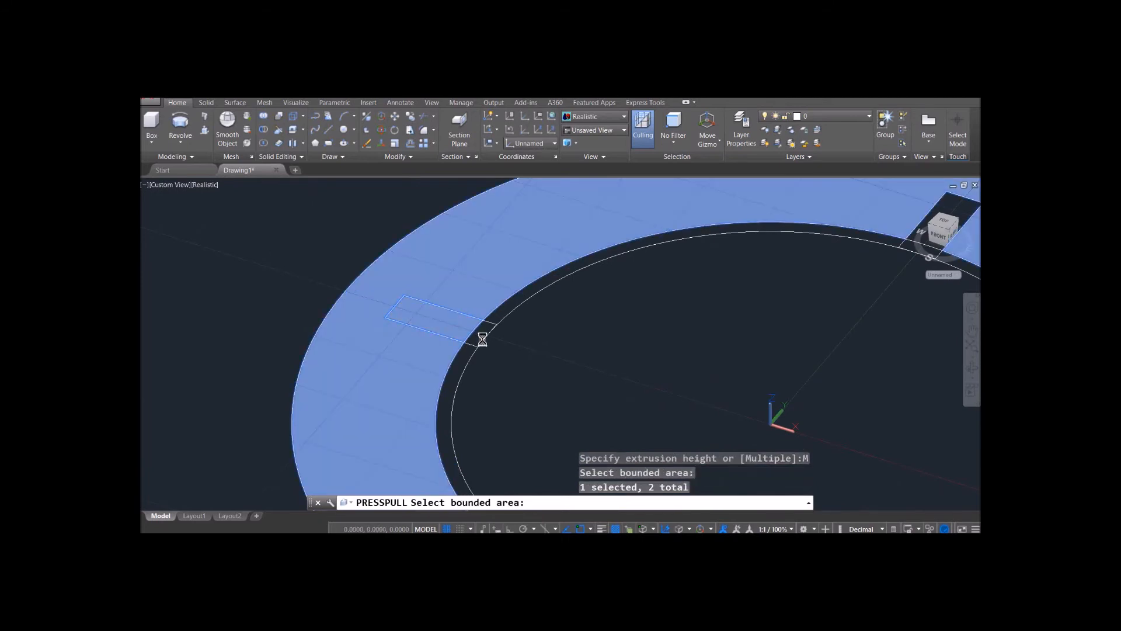
{"action": "left_click", "coordinate": [481, 333]}
{"action": "left_click", "coordinate": [500, 309]}
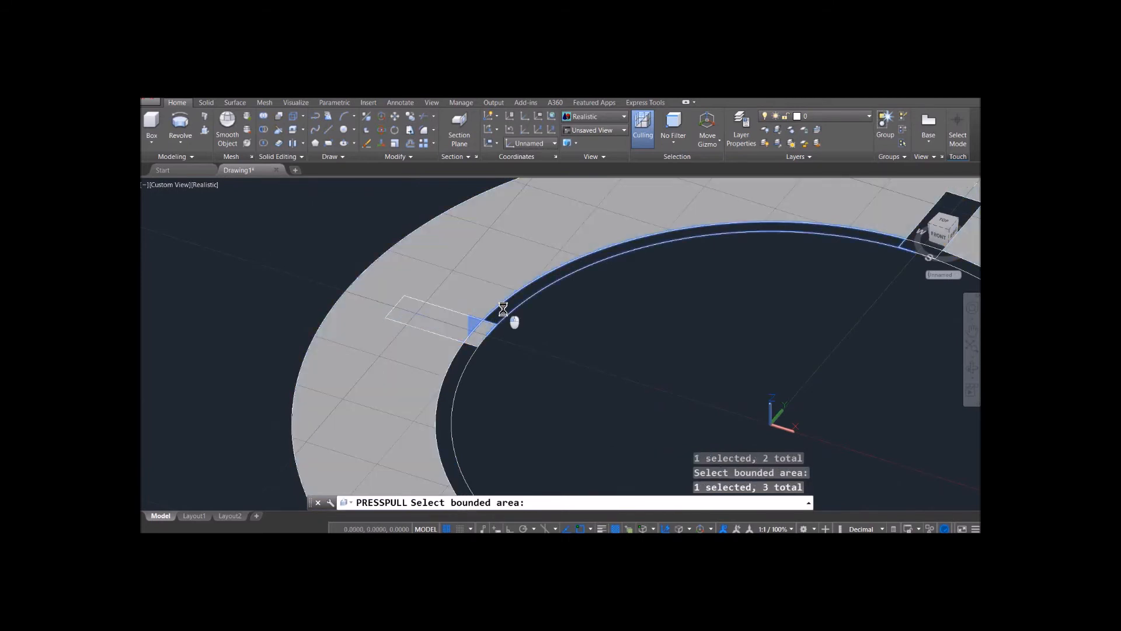
{"action": "left_click", "coordinate": [461, 359]}
{"action": "scroll", "coordinate": [581, 372], "scroll_direction": "up", "scroll_amount": 3}
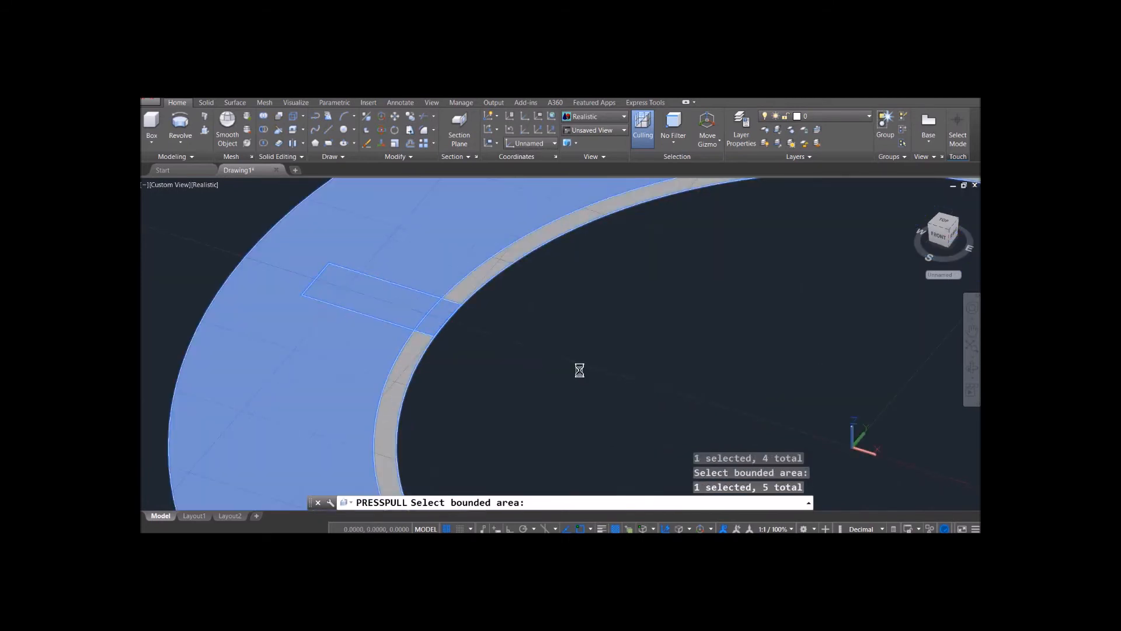
Step: Add the other three tab rectangles to the selection and presspull all chosen areas by -0.2 to form the flat base ring
{"action": "scroll", "coordinate": [582, 366], "scroll_direction": "down", "scroll_amount": 4}
{"action": "scroll", "coordinate": [581, 362], "scroll_direction": "down", "scroll_amount": 2}
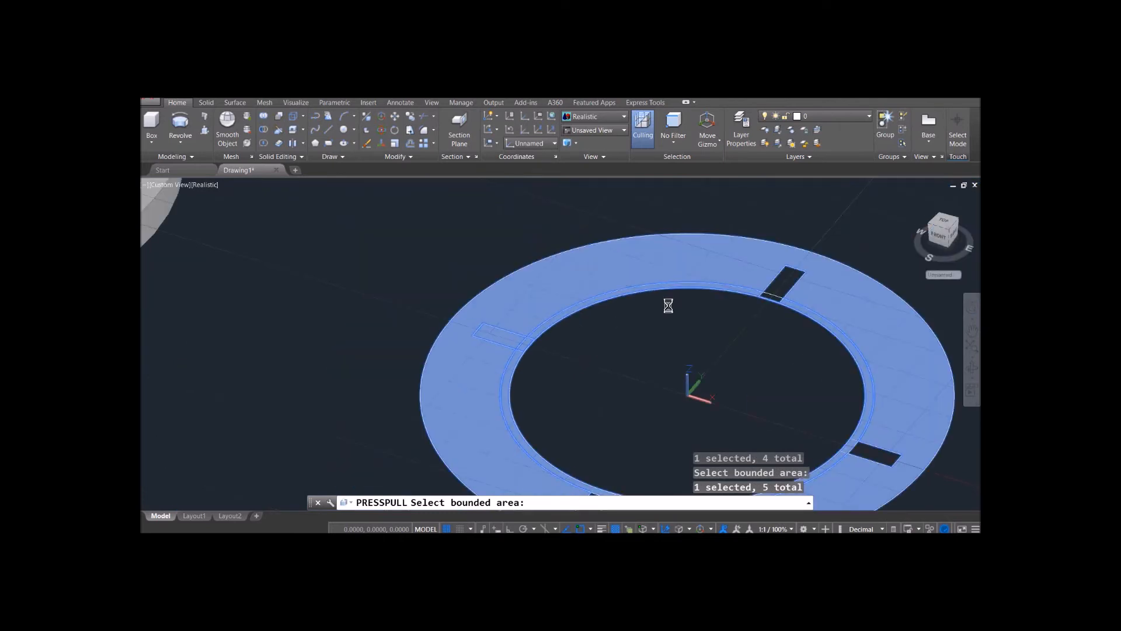
{"action": "left_click", "coordinate": [771, 294]}
{"action": "left_click", "coordinate": [876, 451]}
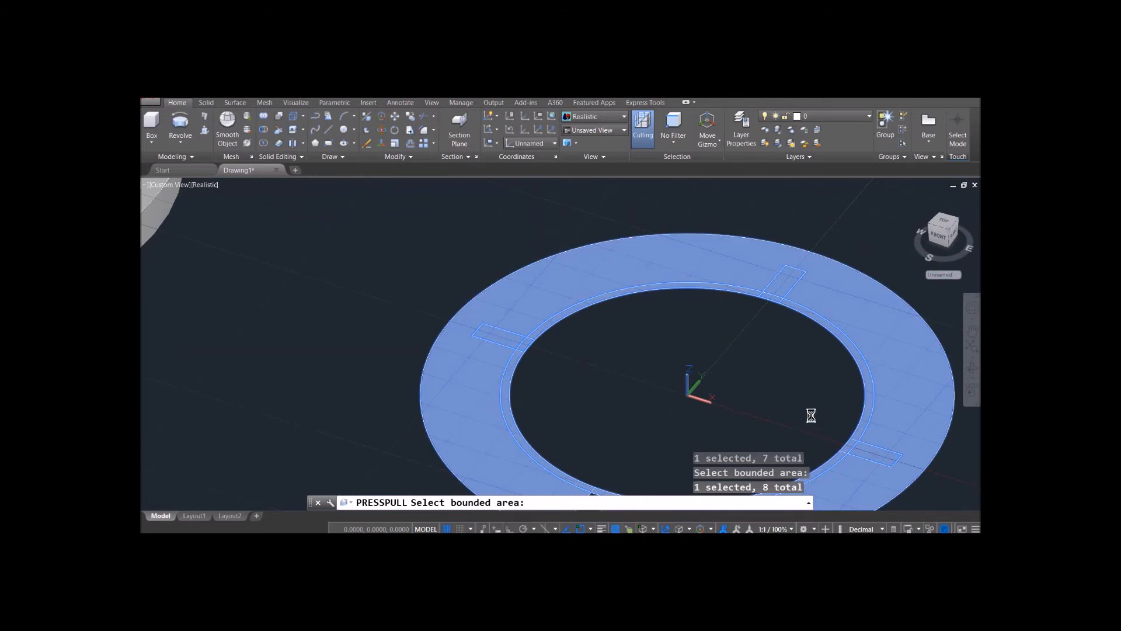
{"action": "left_click", "coordinate": [808, 412]}
{"action": "scroll", "coordinate": [808, 408], "scroll_direction": "up", "scroll_amount": 3}
{"action": "scroll", "coordinate": [806, 406], "scroll_direction": "down", "scroll_amount": 4}
{"action": "middle_click_drag", "start_coordinate": [804, 404], "coordinate": [793, 348]}
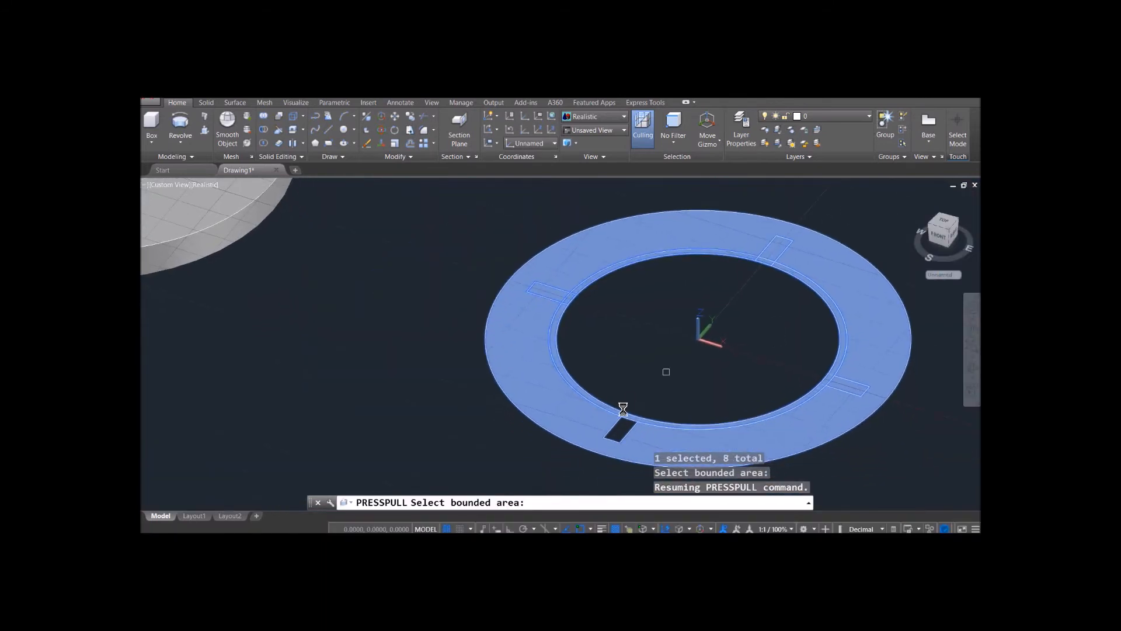
{"action": "left_click", "coordinate": [622, 429]}
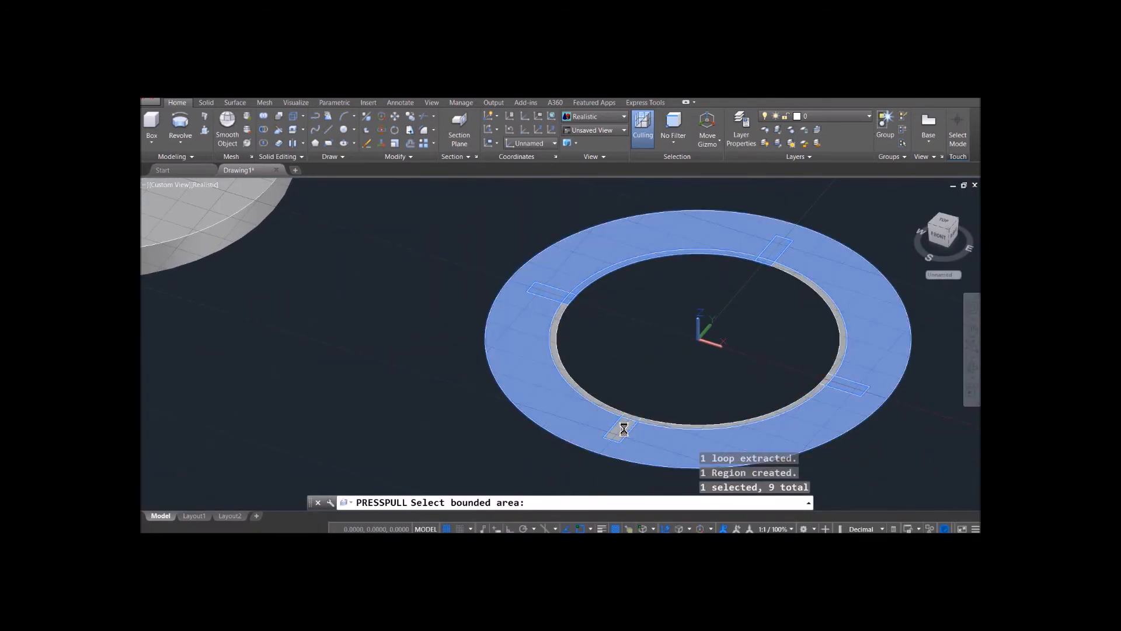
{"action": "left_click", "coordinate": [551, 418]}
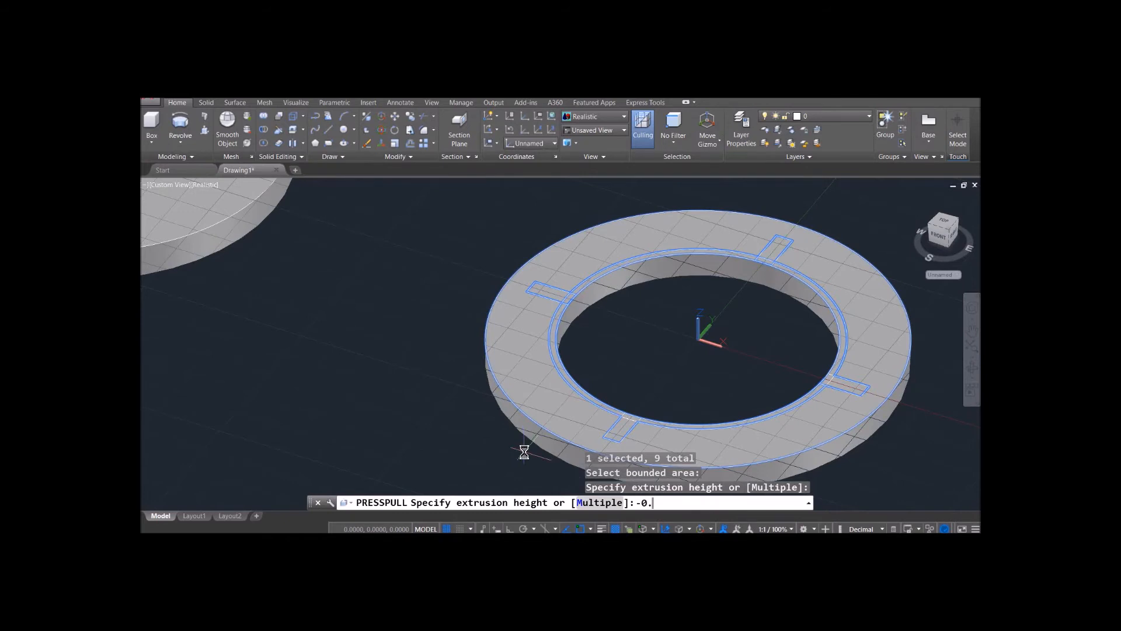
{"action": "key", "text": "Return"}
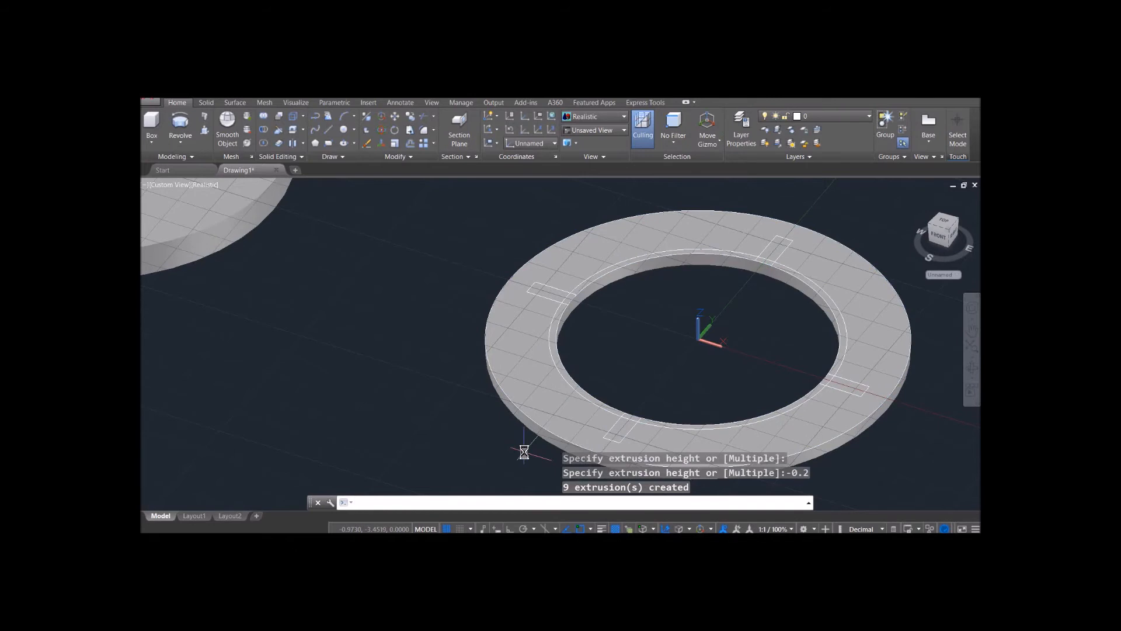
{"action": "key", "text": "Return"}
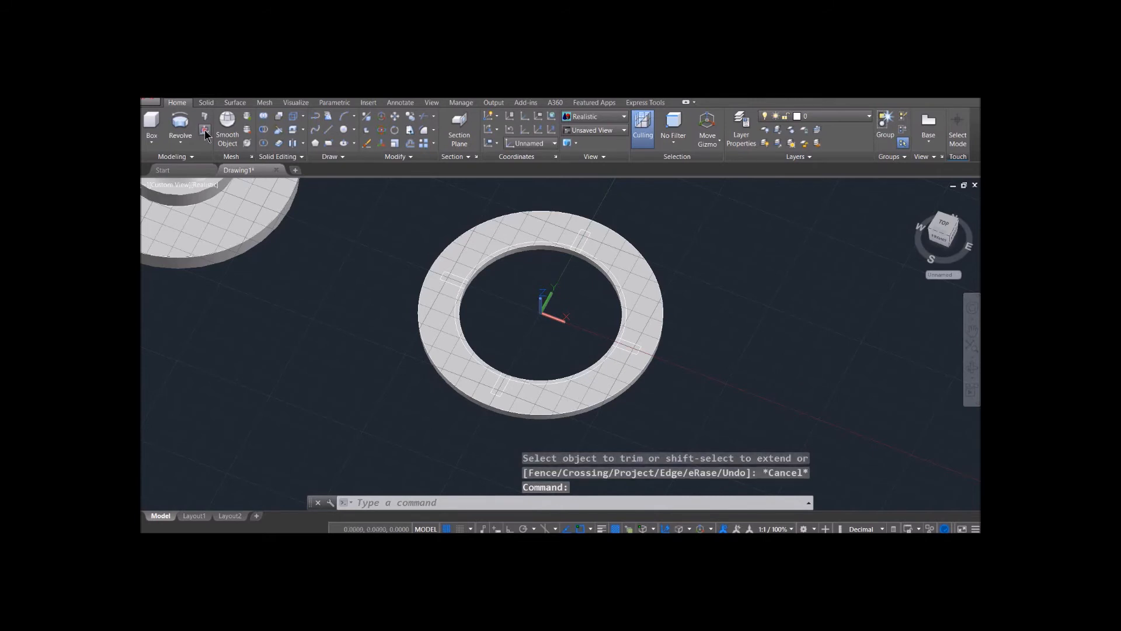
Step: Presspull the thin inner ring's segments together by 1 to raise the collar, leaving out the small segment at the south tab
{"action": "left_click", "coordinate": [205, 130]}
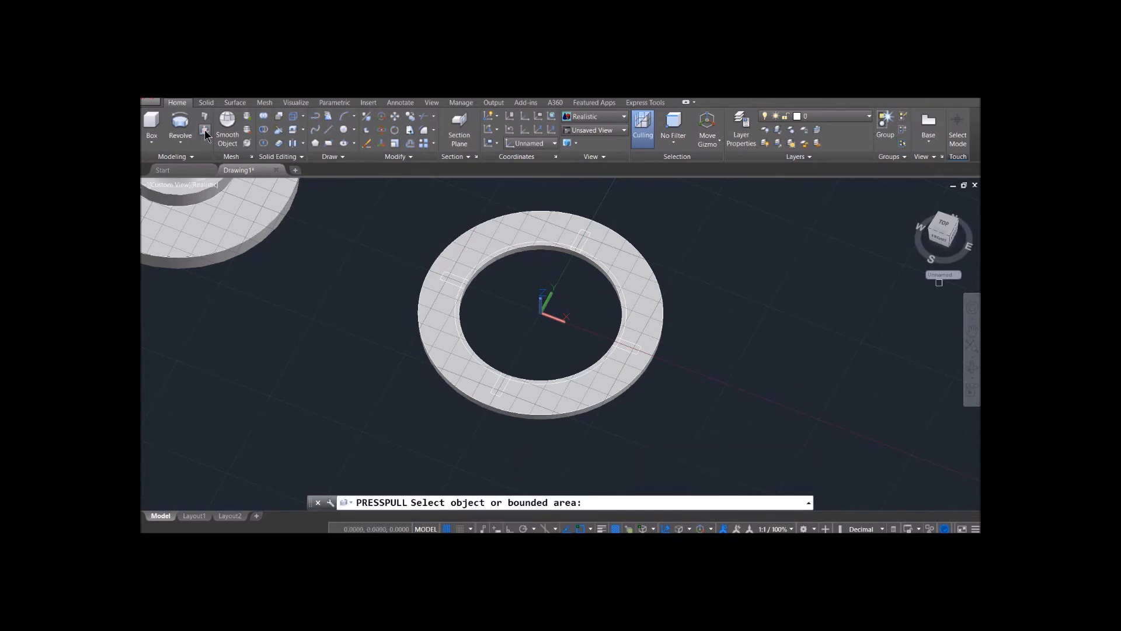
{"action": "left_click", "coordinate": [458, 314]}
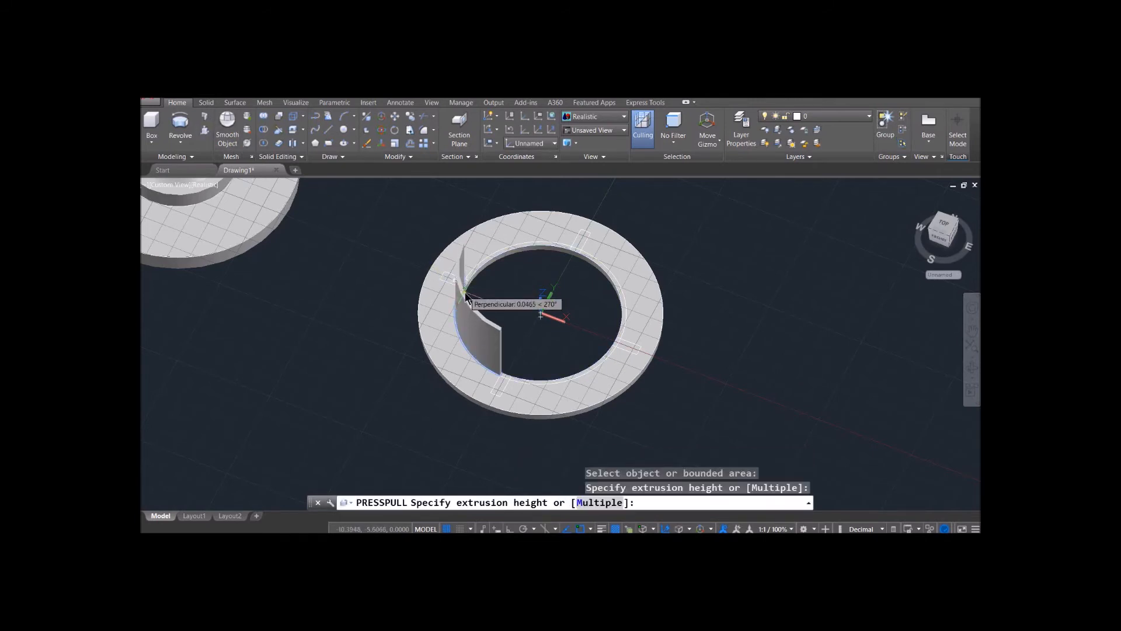
{"action": "type", "text": "m"}
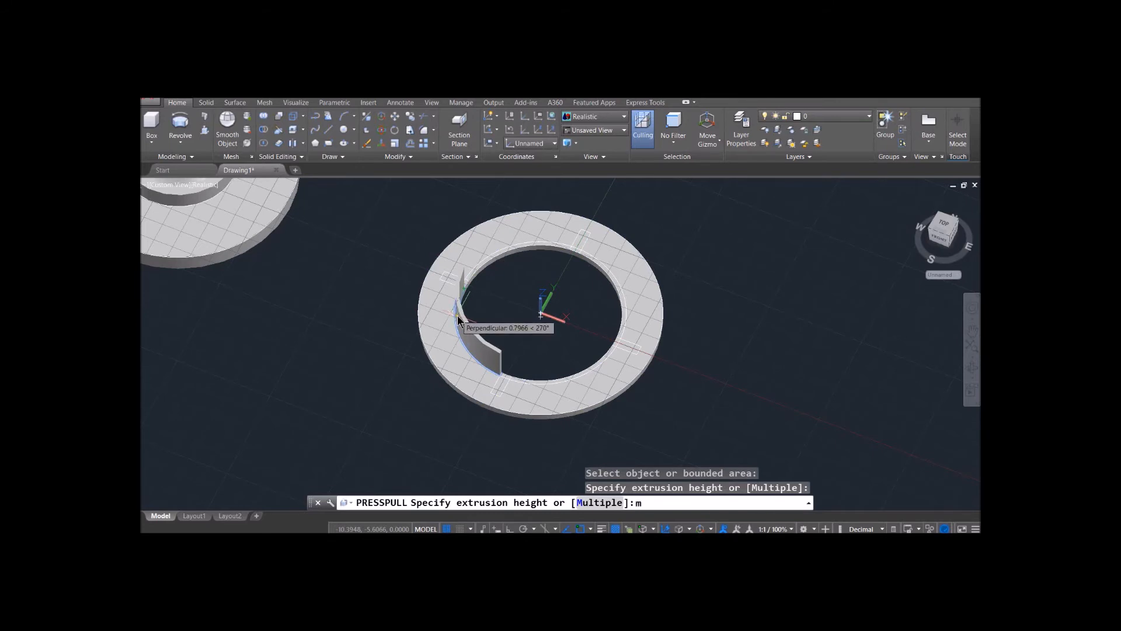
{"action": "key", "text": "Return"}
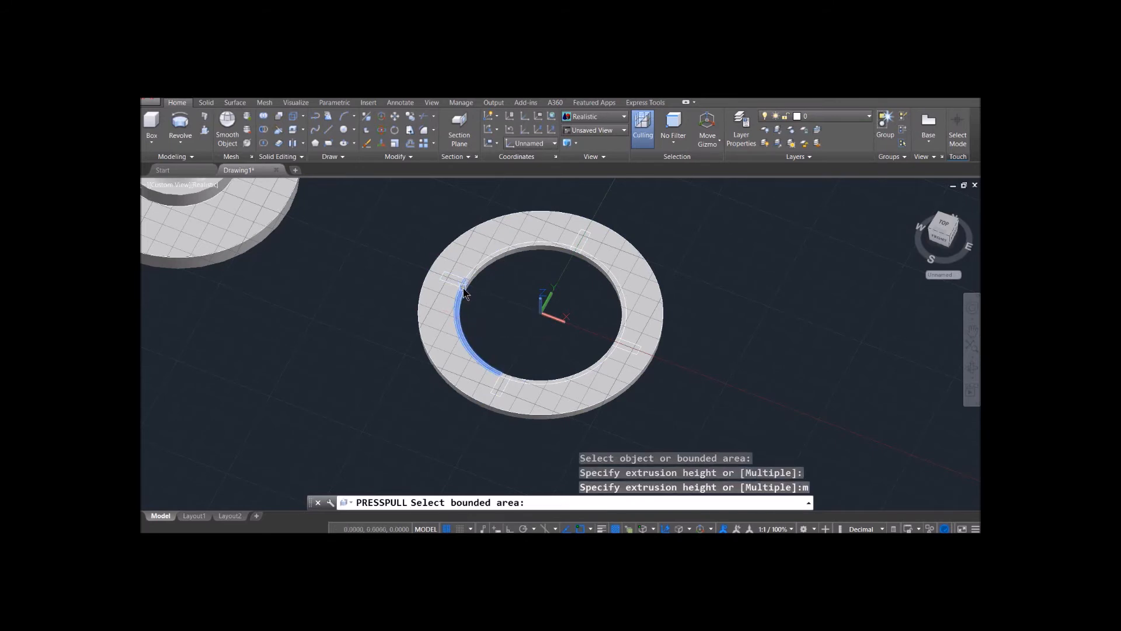
{"action": "left_click", "coordinate": [466, 290]}
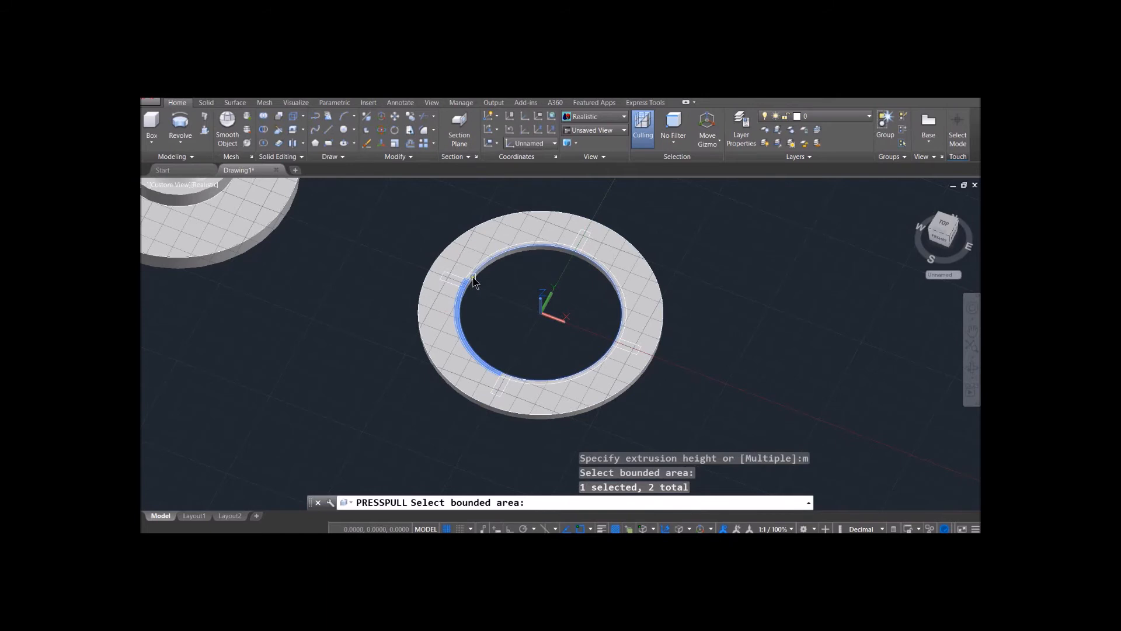
{"action": "left_click", "coordinate": [472, 274]}
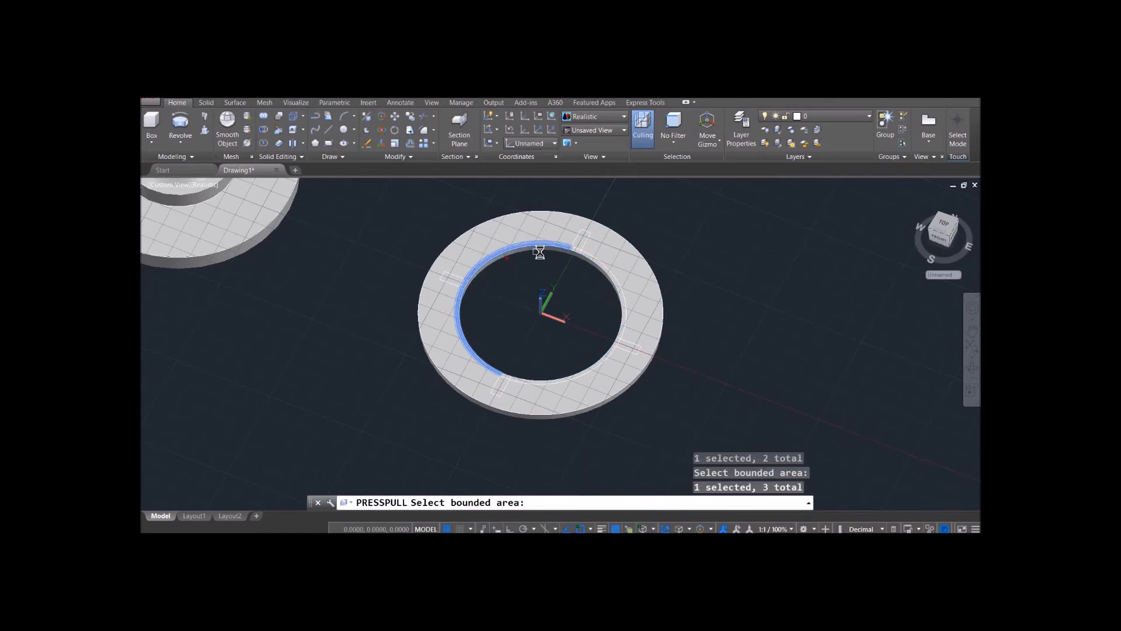
{"action": "left_click", "coordinate": [589, 258]}
{"action": "left_click", "coordinate": [616, 345]}
{"action": "left_click", "coordinate": [613, 348]}
{"action": "left_click", "coordinate": [610, 349]}
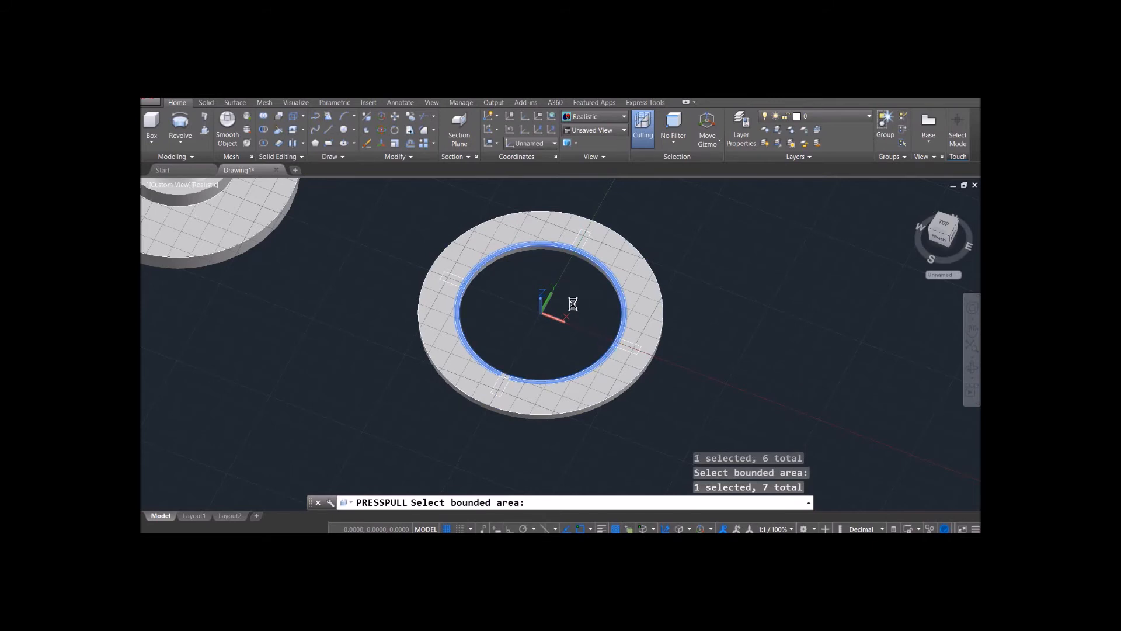
{"action": "key", "text": "Return"}
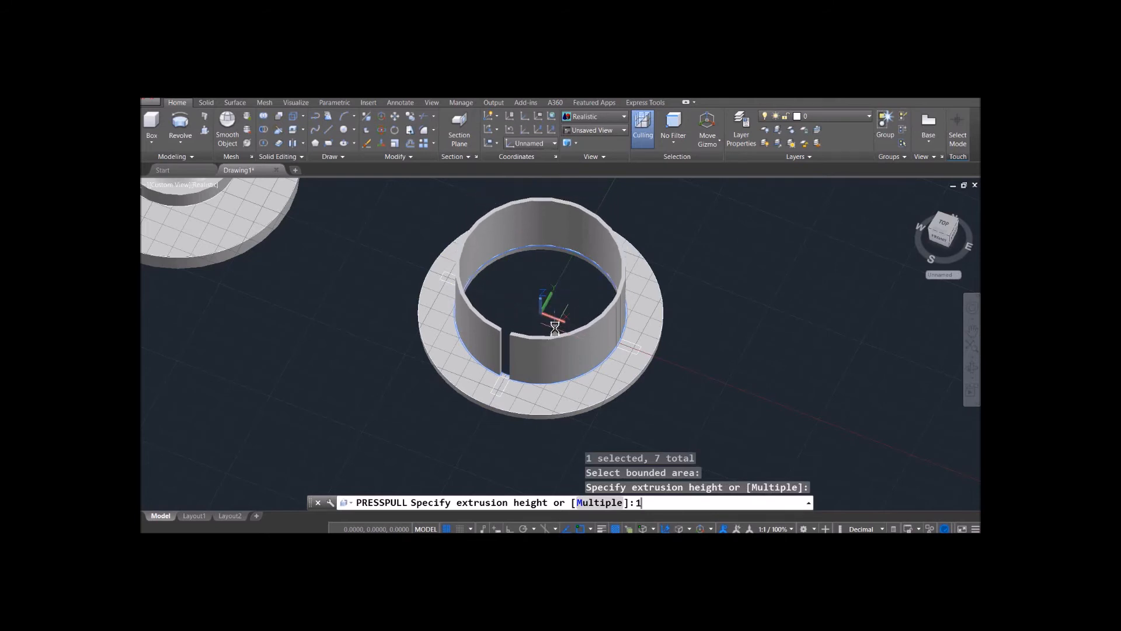
{"action": "type", "text": "1"}
{"action": "key", "text": "Return"}
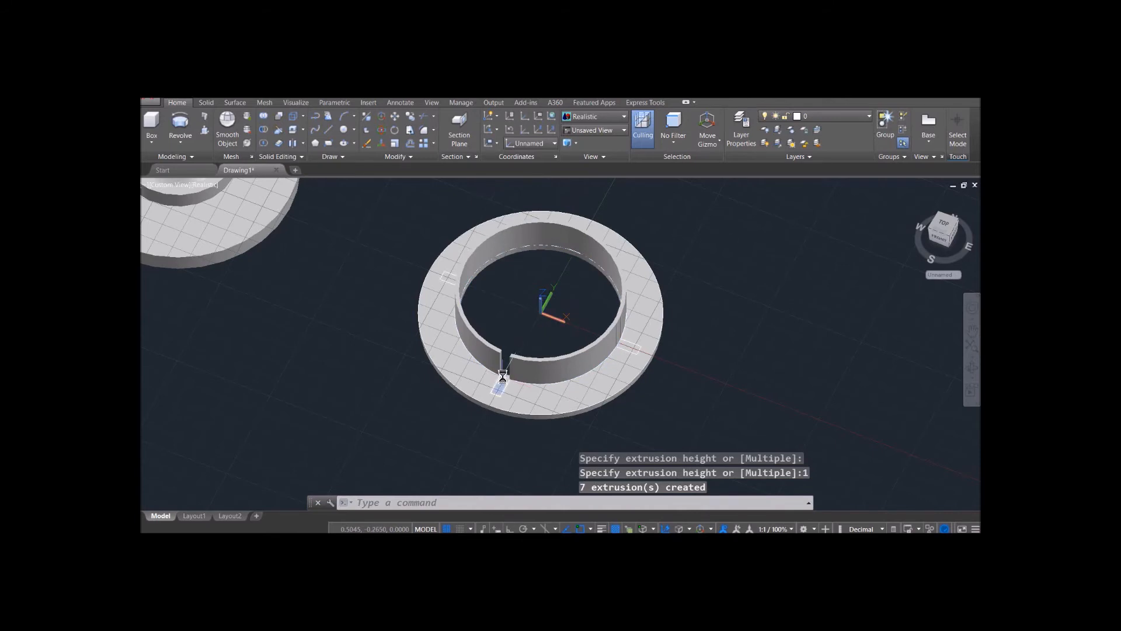
Step: Close the gap in the collar by presspulling the remaining inner-ring segment at the south tab by 1
{"action": "key", "text": "Return"}
{"action": "scroll", "coordinate": [503, 377], "scroll_direction": "up", "scroll_amount": 5}
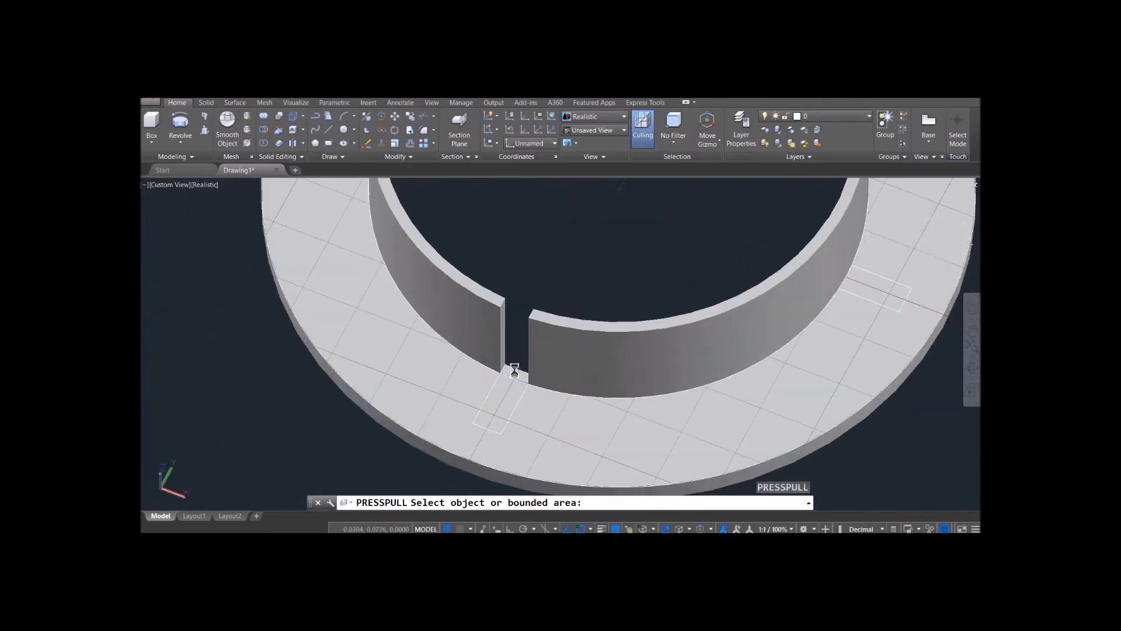
{"action": "left_click", "coordinate": [514, 369]}
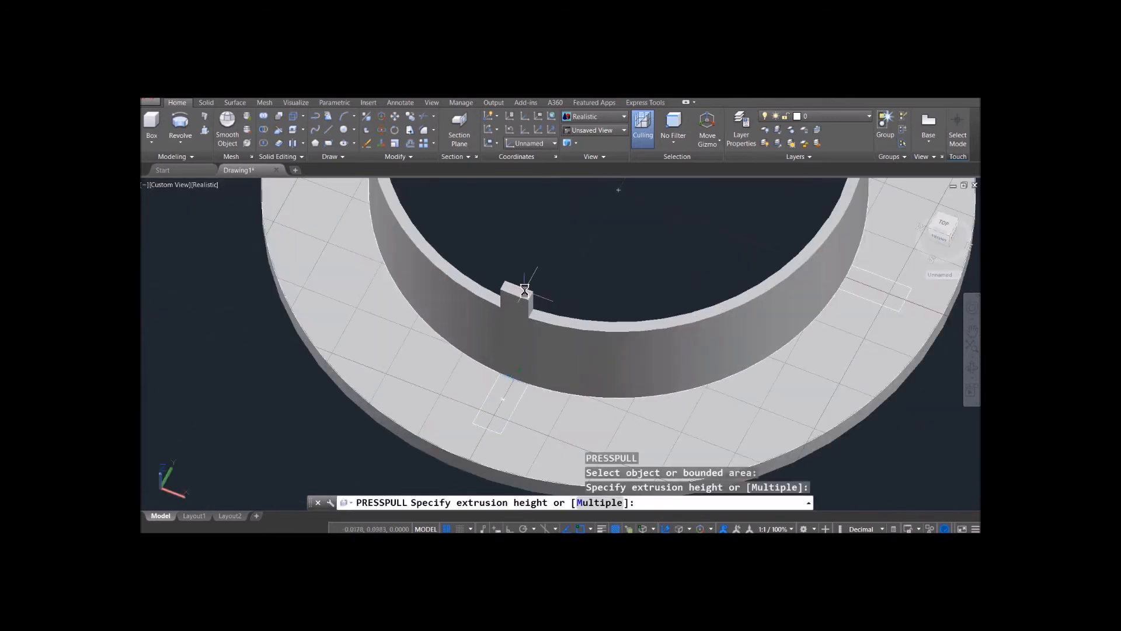
{"action": "type", "text": "1"}
{"action": "key", "text": "Return"}
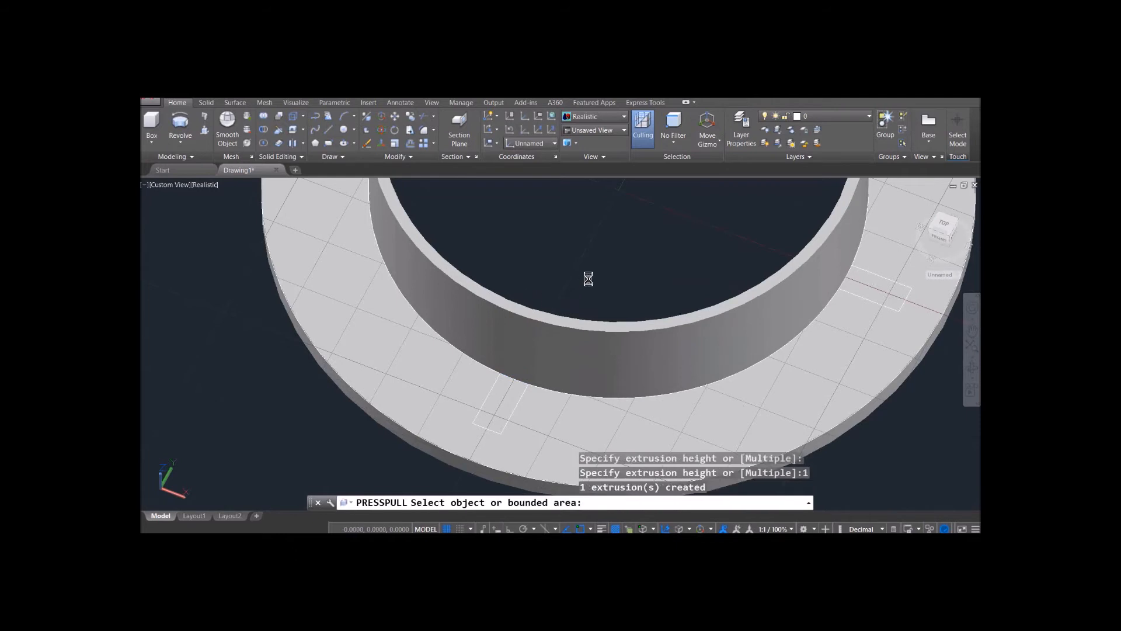
{"action": "key", "text": "Return"}
Step: Union all the collar pieces and base ring pieces into a single solid
{"action": "scroll", "coordinate": [588, 279], "scroll_direction": "down", "scroll_amount": 8}
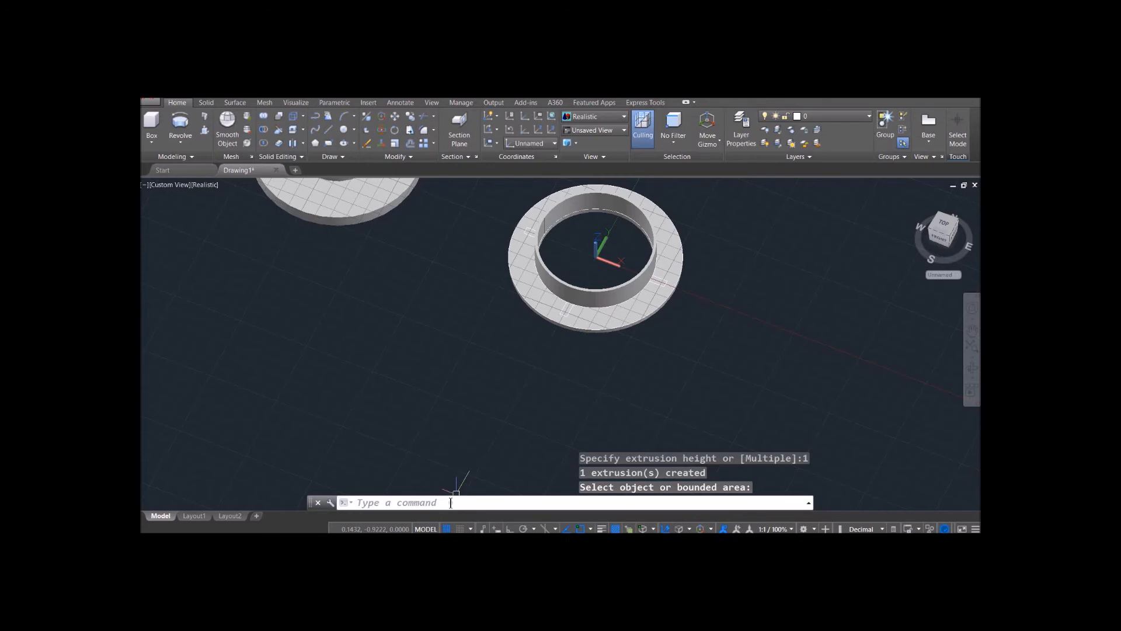
{"action": "left_click", "coordinate": [265, 115]}
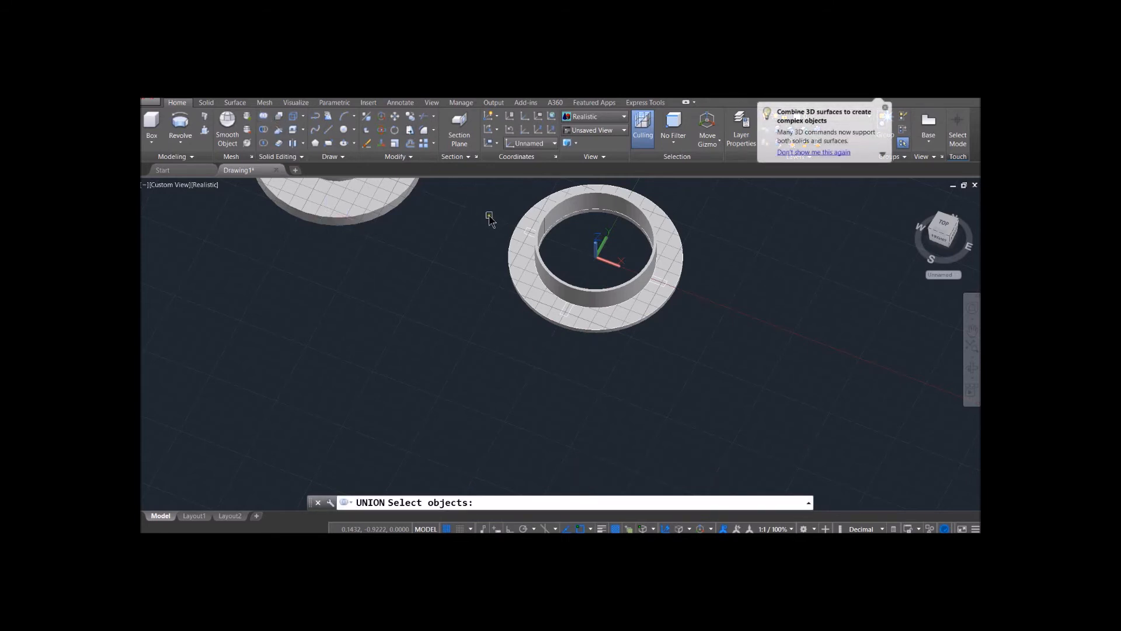
{"action": "middle_click_drag", "start_coordinate": [490, 220], "coordinate": [482, 245]}
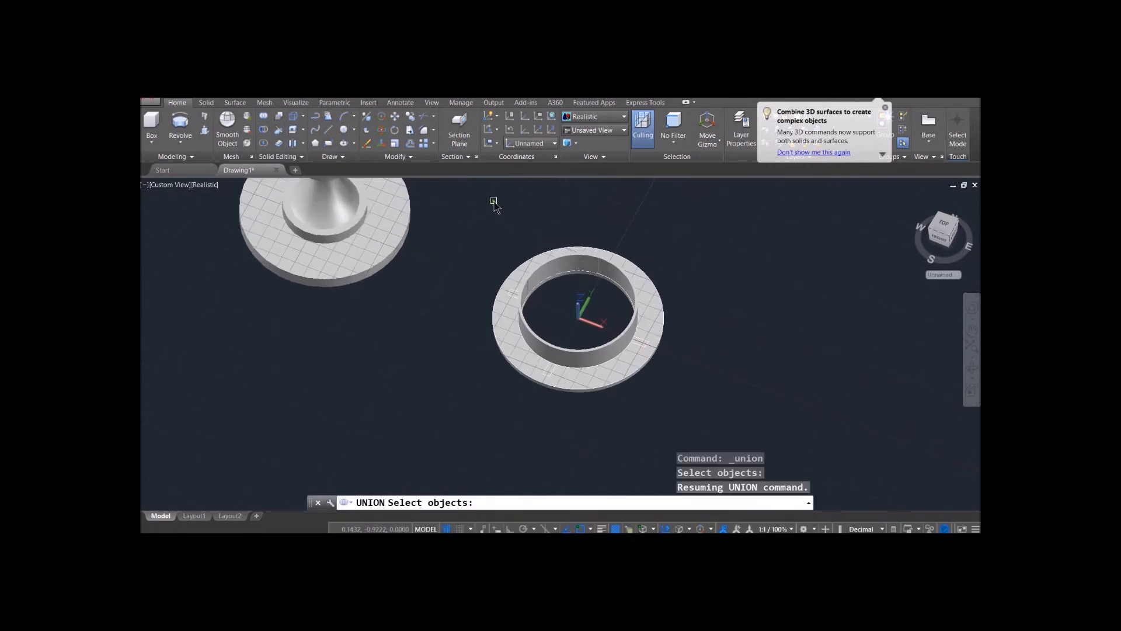
{"action": "left_click", "coordinate": [494, 205]}
{"action": "left_click", "coordinate": [724, 414]}
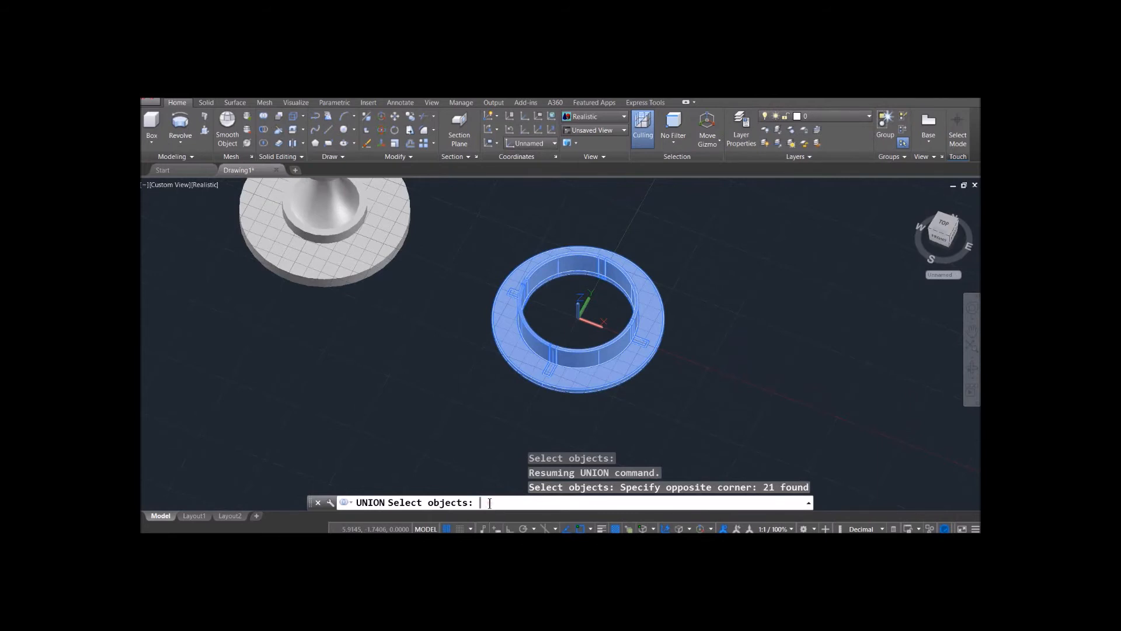
{"action": "key", "text": "Return"}
{"action": "left_click", "coordinate": [608, 383]}
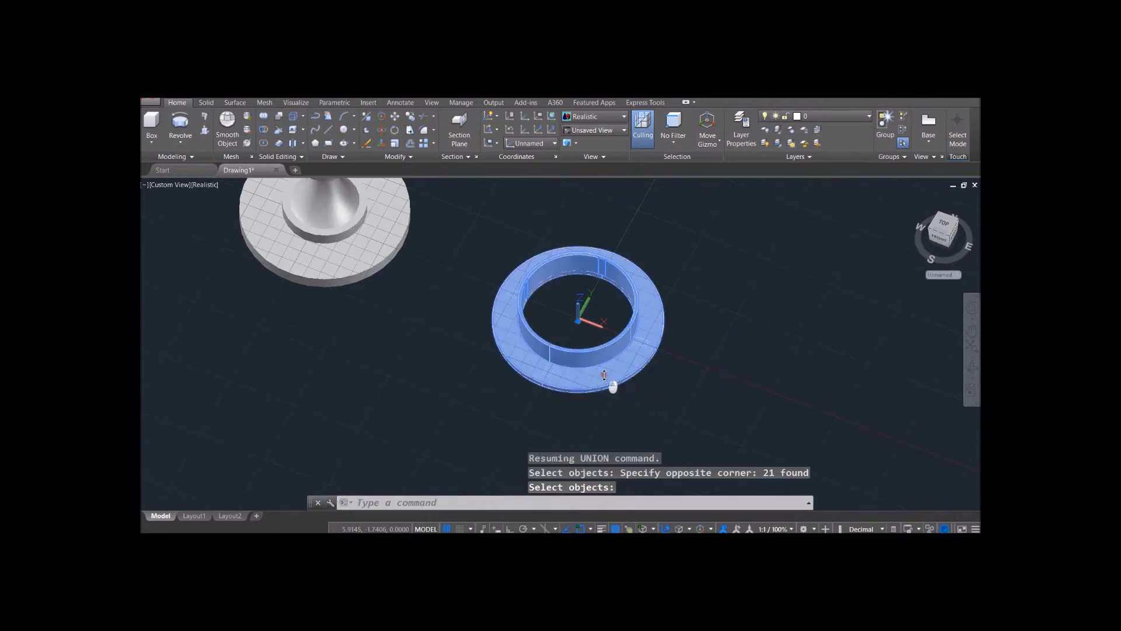
{"action": "mouse_move", "coordinate": [688, 383]}
{"action": "middle_mouse_down", "text": "shift"}
{"action": "mouse_move", "coordinate": [688, 402]}
{"action": "mouse_move", "coordinate": [680, 274]}
{"action": "mouse_move", "coordinate": [673, 308]}
{"action": "mouse_move", "coordinate": [691, 368]}
{"action": "mouse_move", "coordinate": [681, 368]}
{"action": "middle_mouse_up", "text": "shift"}
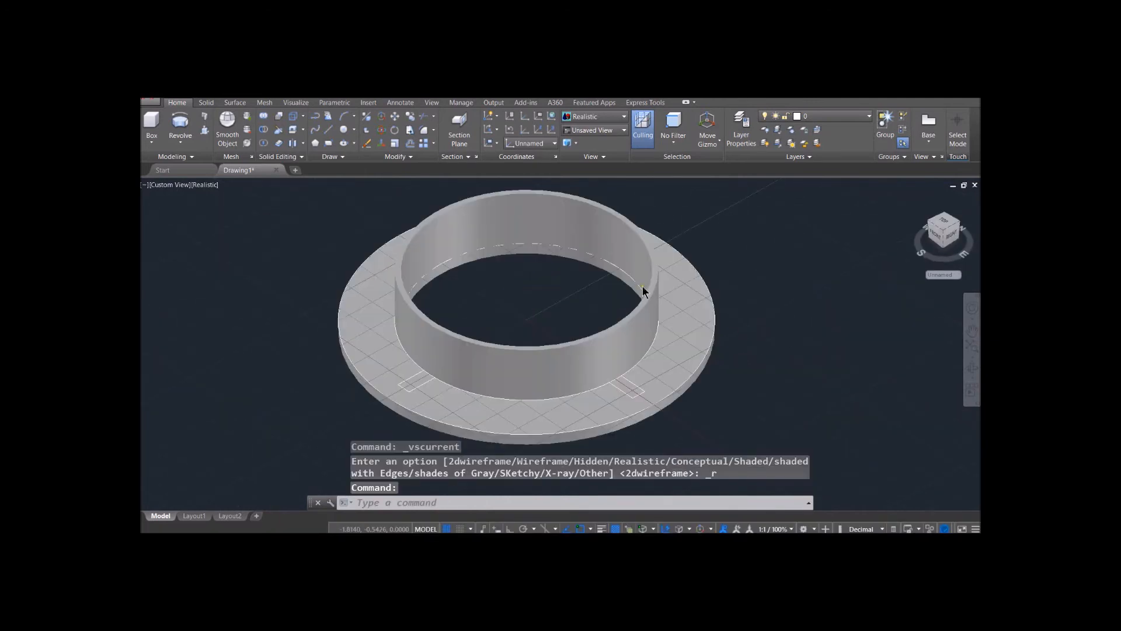
Step: Switch the visual style to 2D Wireframe
{"action": "left_click", "coordinate": [153, 144]}
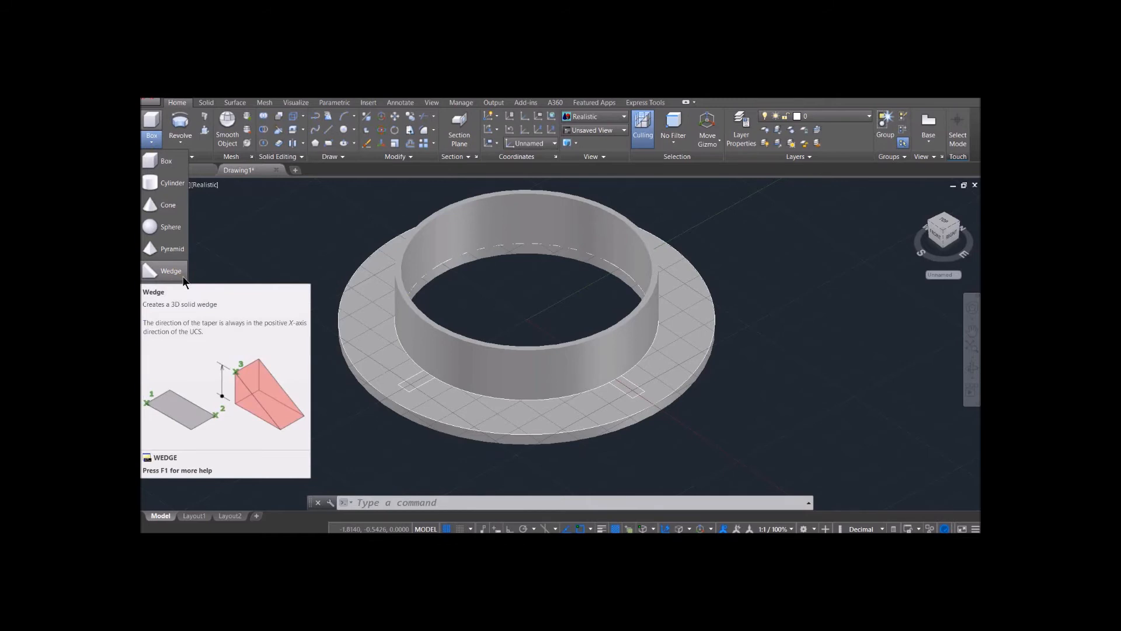
{"action": "left_click", "coordinate": [206, 186]}
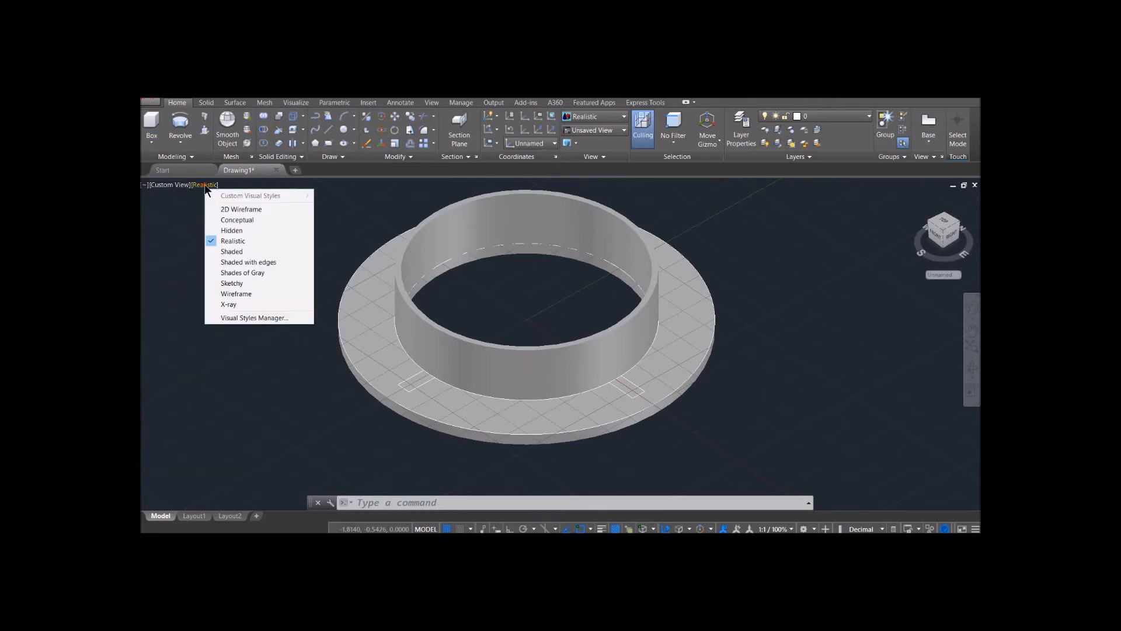
{"action": "left_click", "coordinate": [233, 207]}
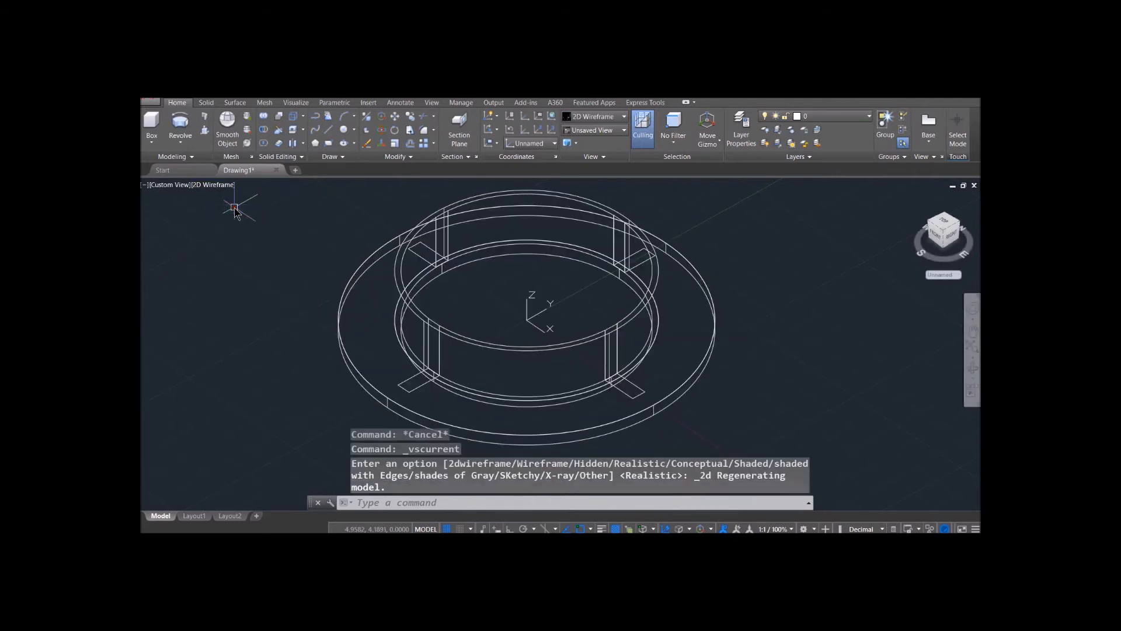
Step: Create a wedge on the east tab rectangle, from its inner corner to the opposite outer corner, rising to the collar's top edge
{"action": "left_click", "coordinate": [154, 142]}
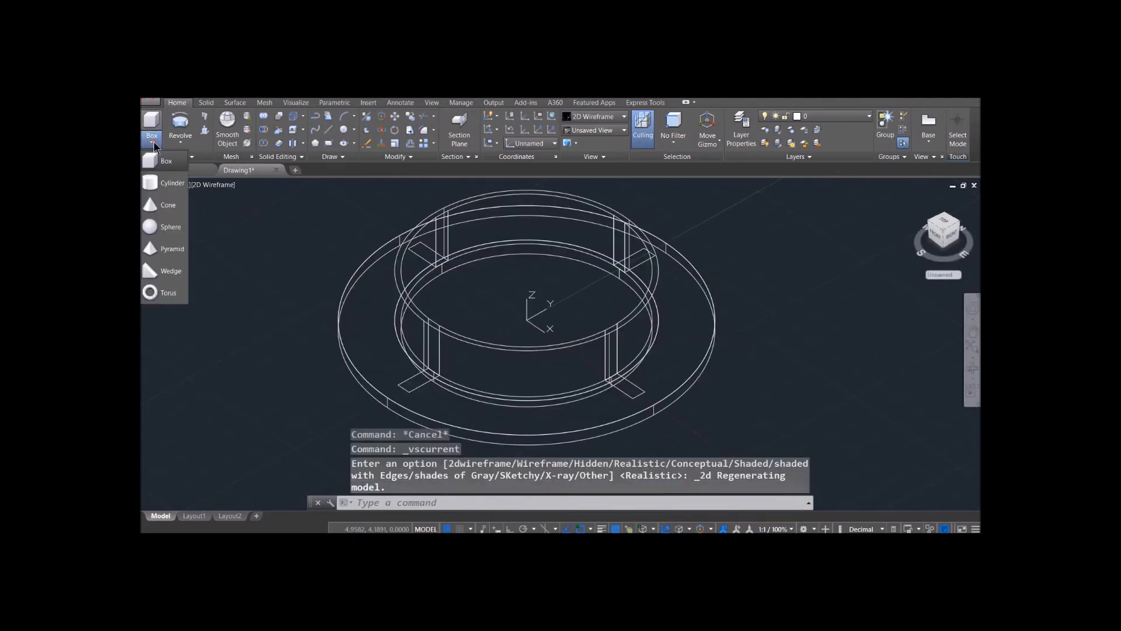
{"action": "left_click", "coordinate": [175, 272]}
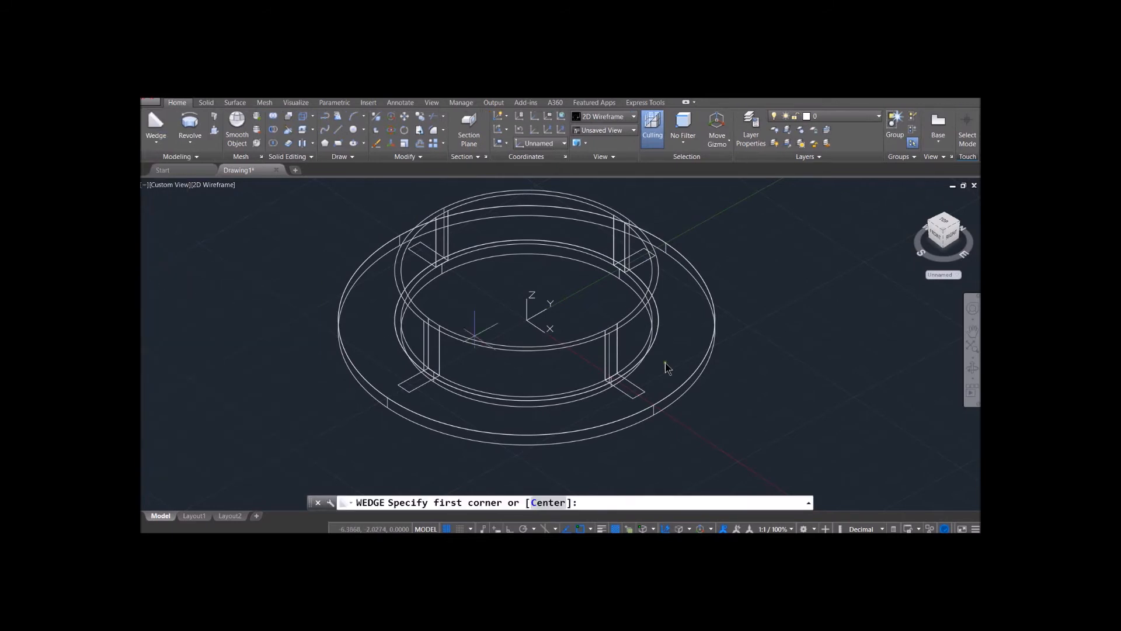
{"action": "scroll", "coordinate": [680, 397], "scroll_direction": "up", "scroll_amount": 5}
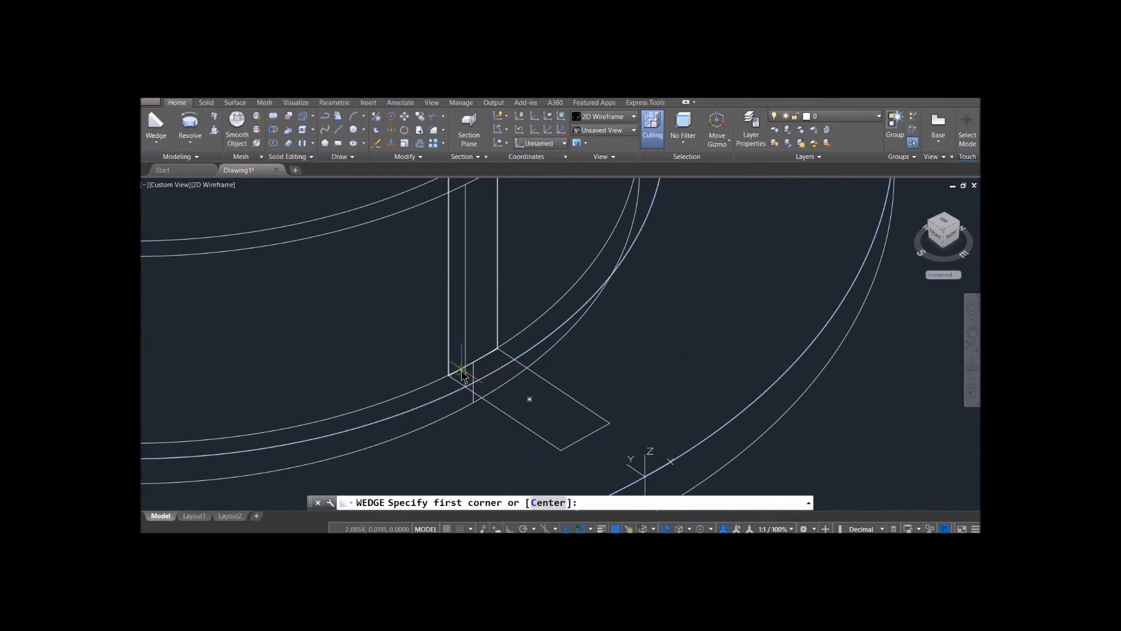
{"action": "left_click", "coordinate": [452, 378]}
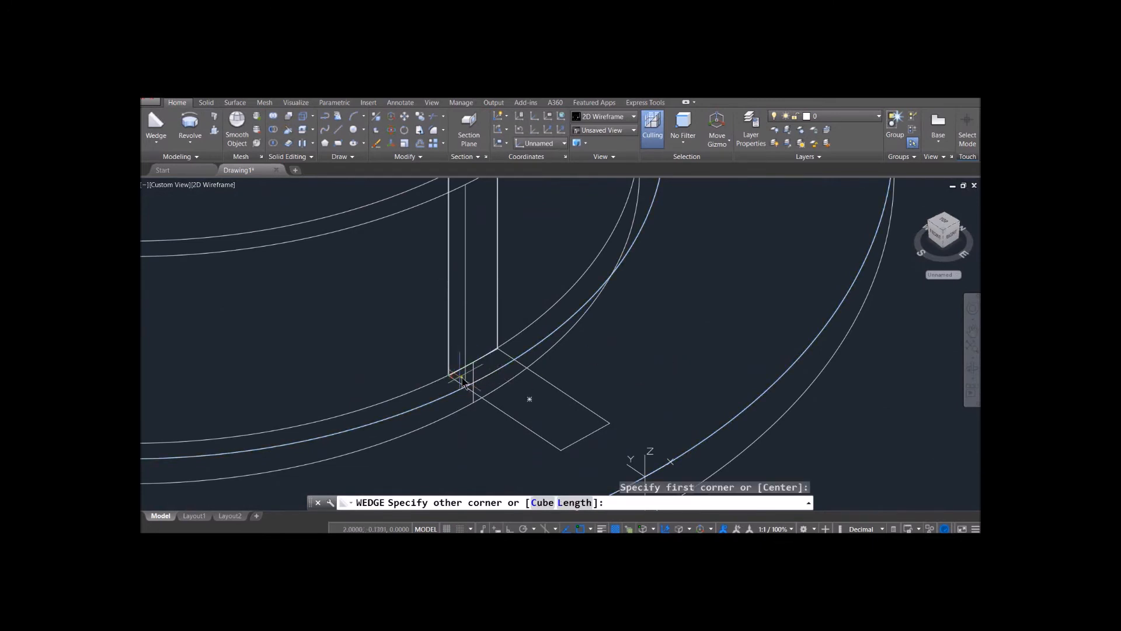
{"action": "left_click", "coordinate": [607, 425]}
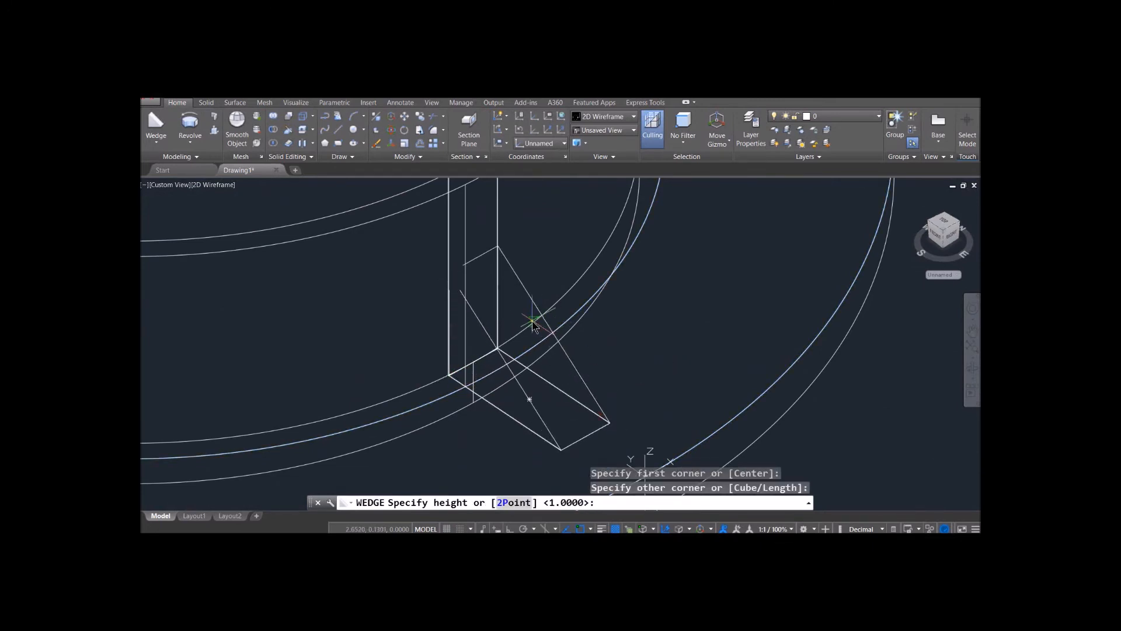
{"action": "scroll", "coordinate": [512, 279], "scroll_direction": "up", "scroll_amount": 3}
{"action": "scroll", "coordinate": [512, 282], "scroll_direction": "down", "scroll_amount": 3}
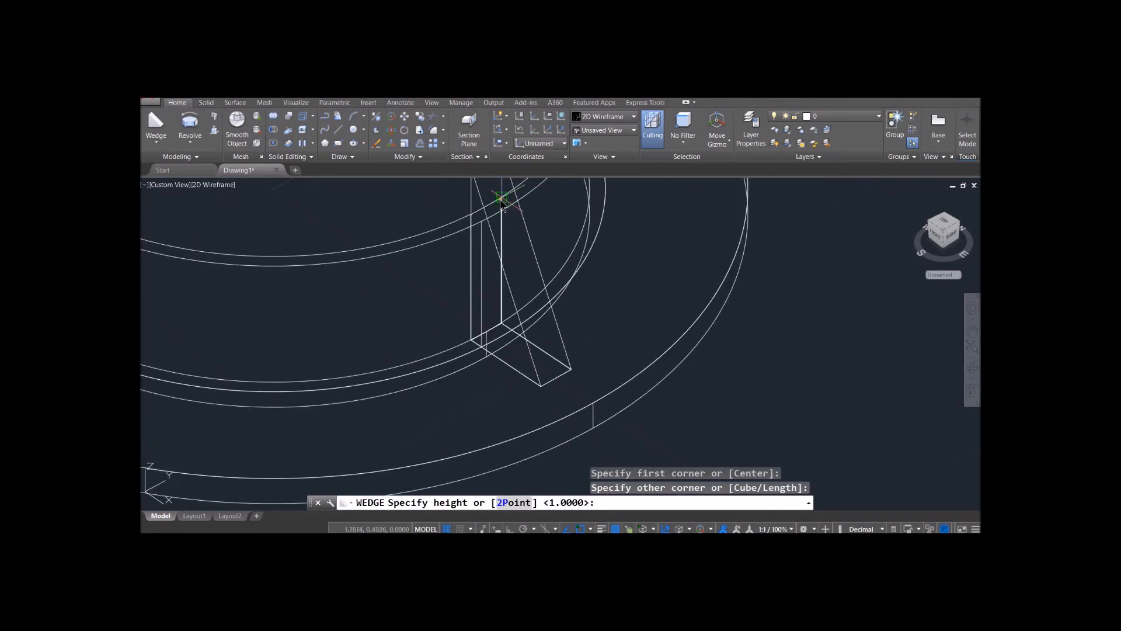
{"action": "left_click", "coordinate": [501, 200]}
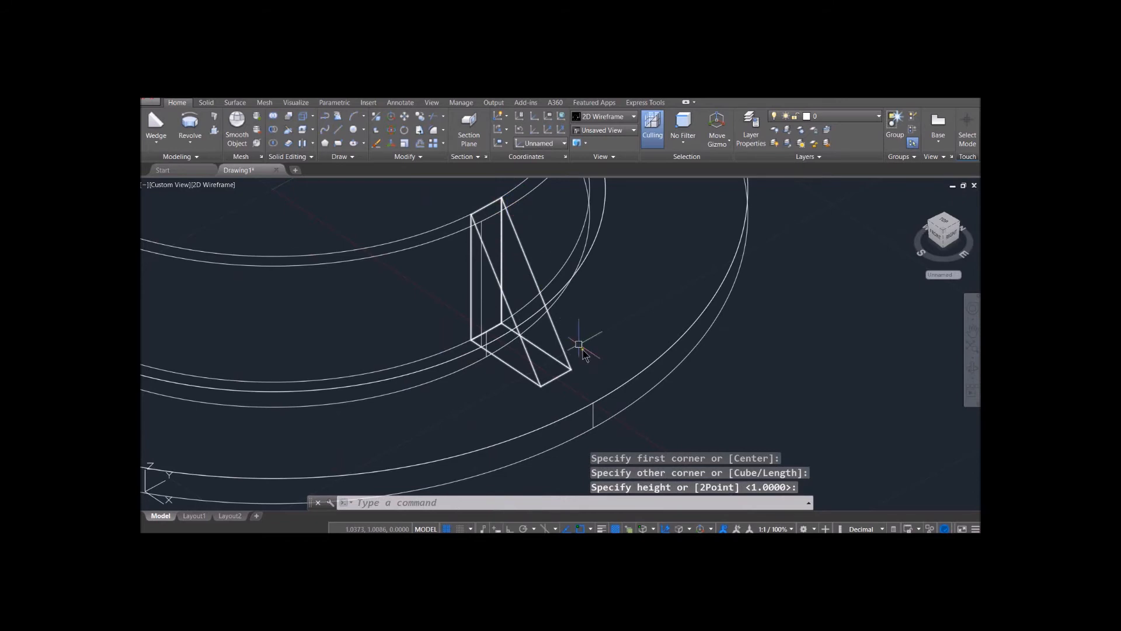
Step: Set the visual style back to Realistic and inspect the wedge rib against the collar
{"action": "scroll", "coordinate": [590, 355], "scroll_direction": "up", "scroll_amount": 2}
{"action": "scroll", "coordinate": [475, 270], "scroll_direction": "down", "scroll_amount": 5}
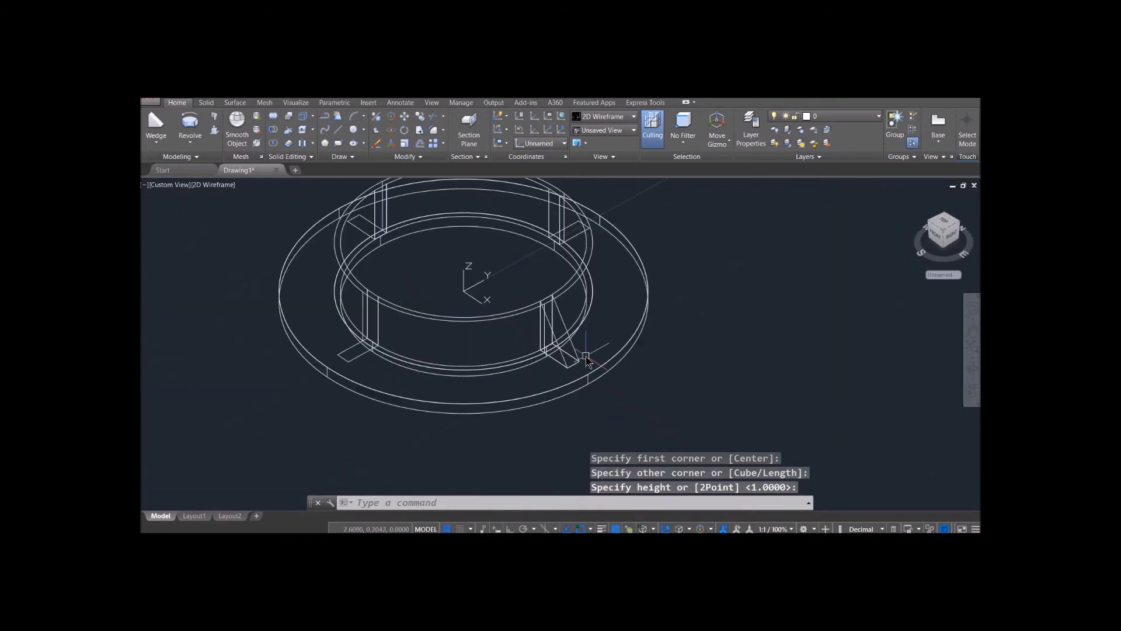
{"action": "left_click", "coordinate": [215, 185]}
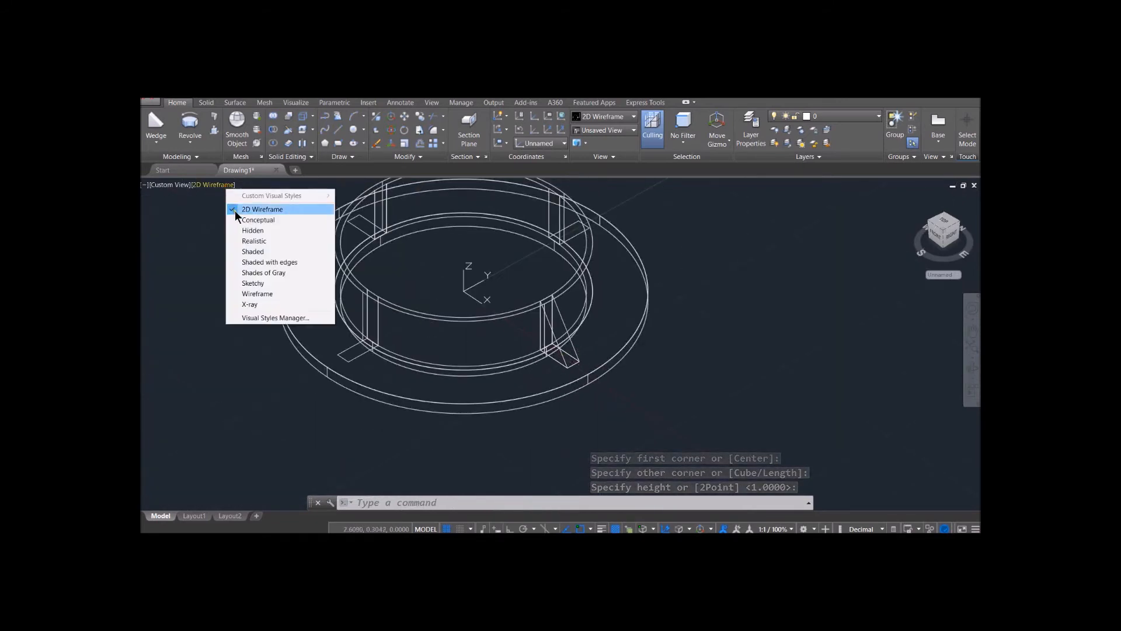
{"action": "left_click", "coordinate": [255, 241]}
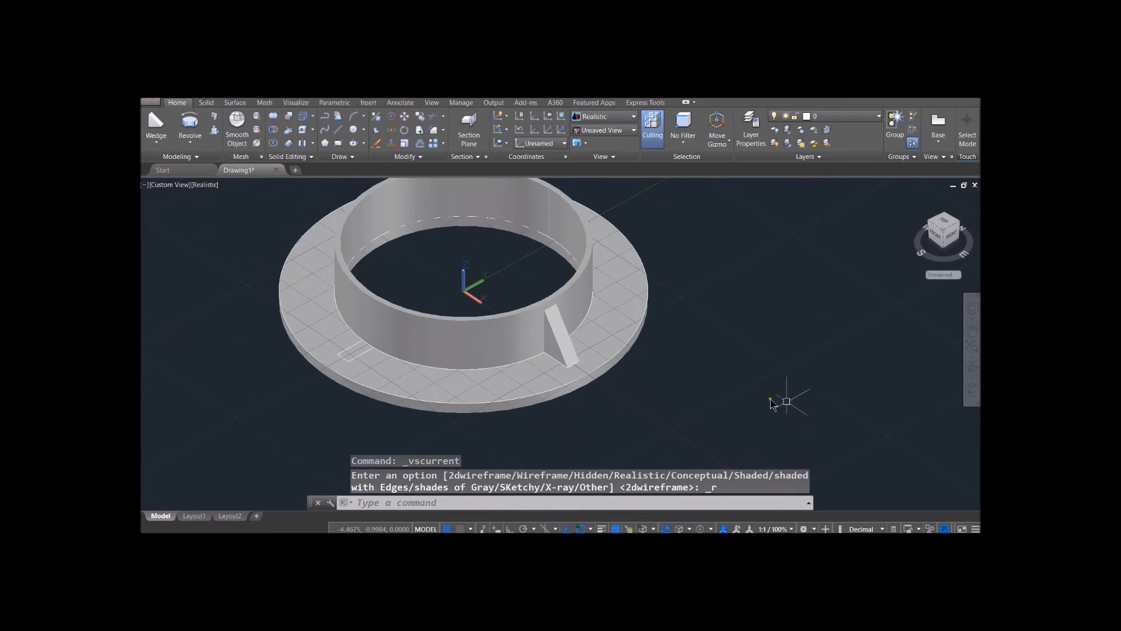
{"action": "middle_click_drag", "start_coordinate": [706, 387], "coordinate": [730, 402], "text": "shift"}
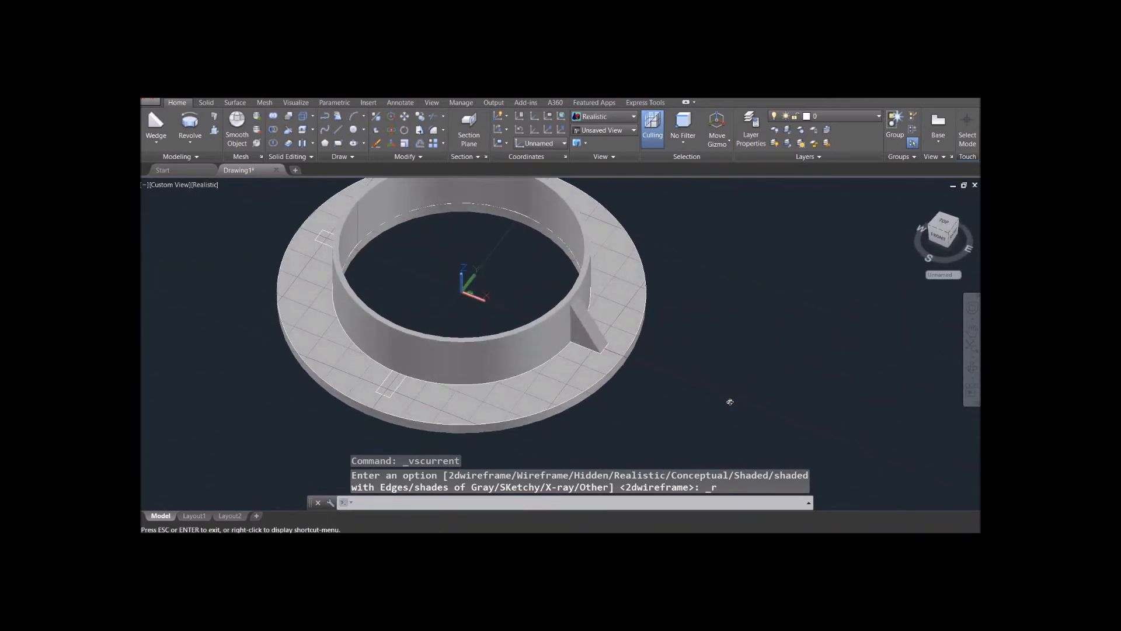
{"action": "scroll", "coordinate": [721, 325], "scroll_direction": "up", "scroll_amount": 4}
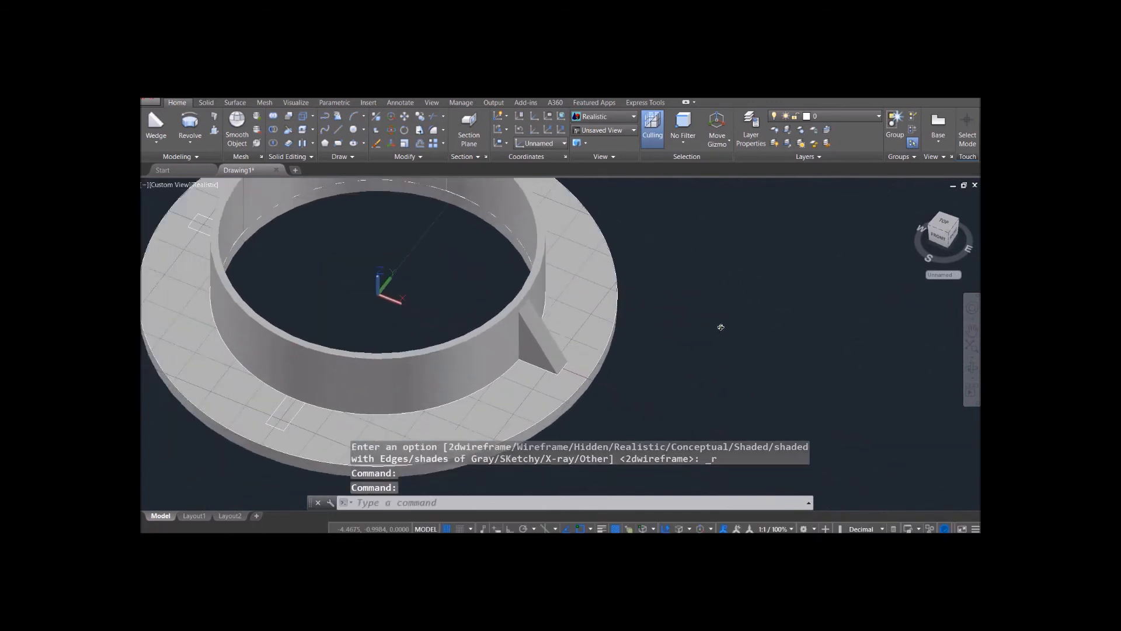
{"action": "scroll", "coordinate": [719, 326], "scroll_direction": "down", "scroll_amount": 5}
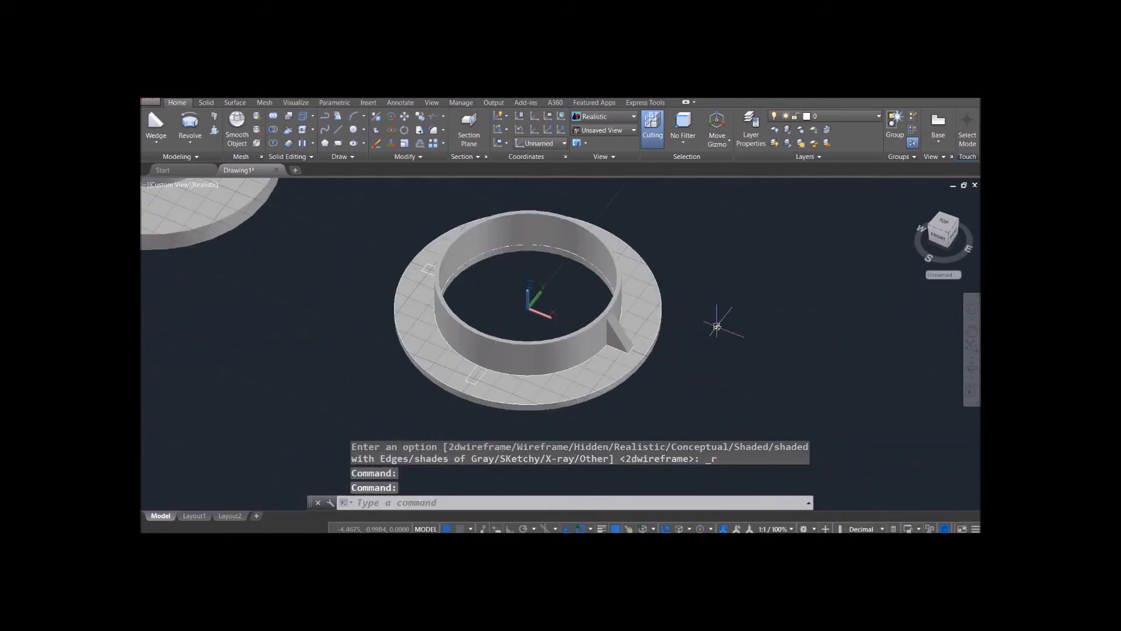
Step: Polar-array the wedge rib into 4 items around the vertical axis from 0,0,0 to 0,0,1
{"action": "left_click", "coordinate": [443, 146]}
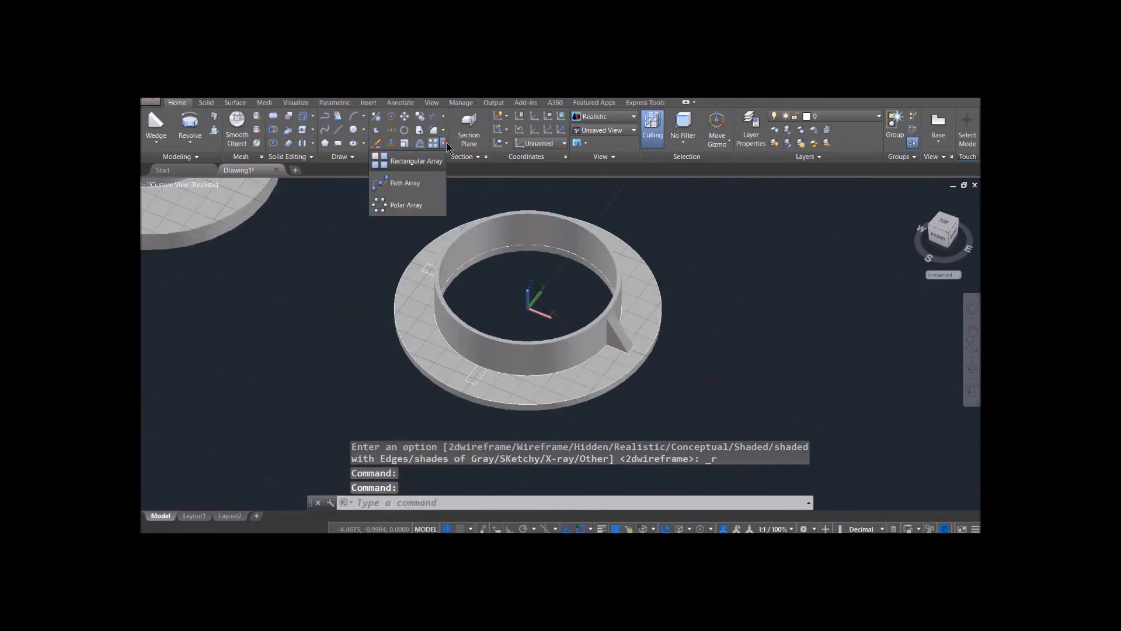
{"action": "left_click", "coordinate": [418, 206]}
{"action": "left_click", "coordinate": [618, 342]}
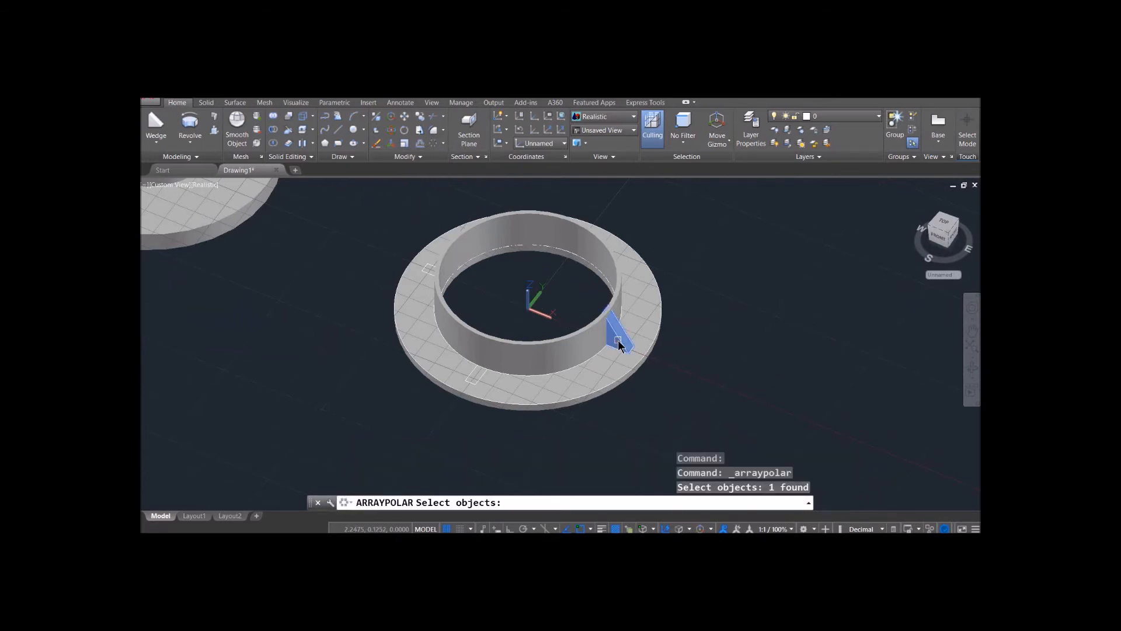
{"action": "key", "text": "Return"}
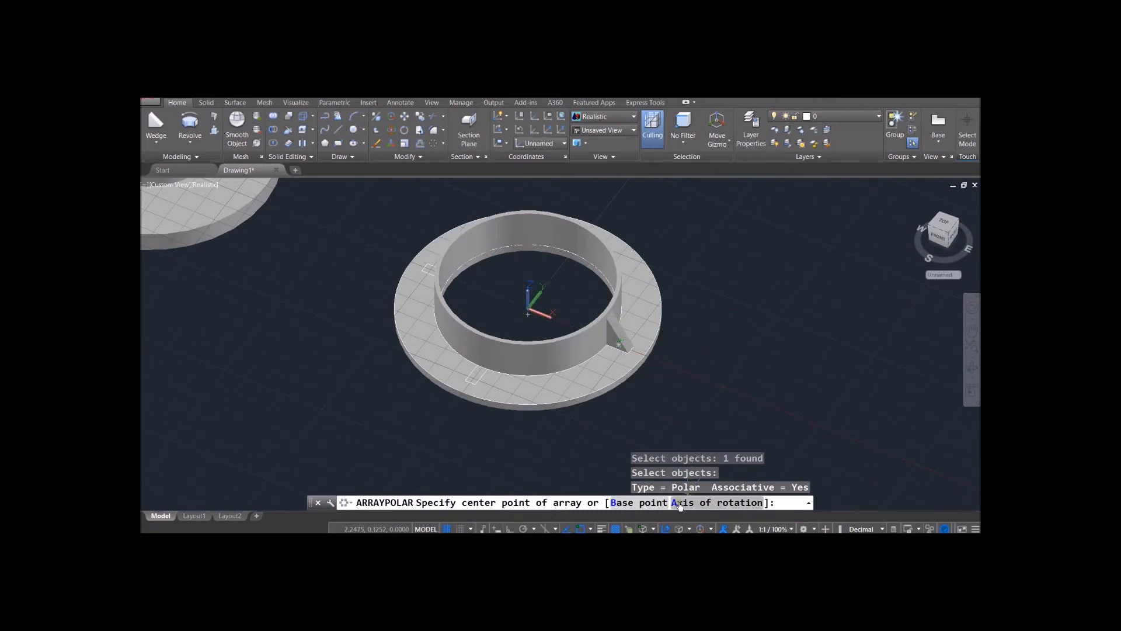
{"action": "left_click", "coordinate": [680, 503]}
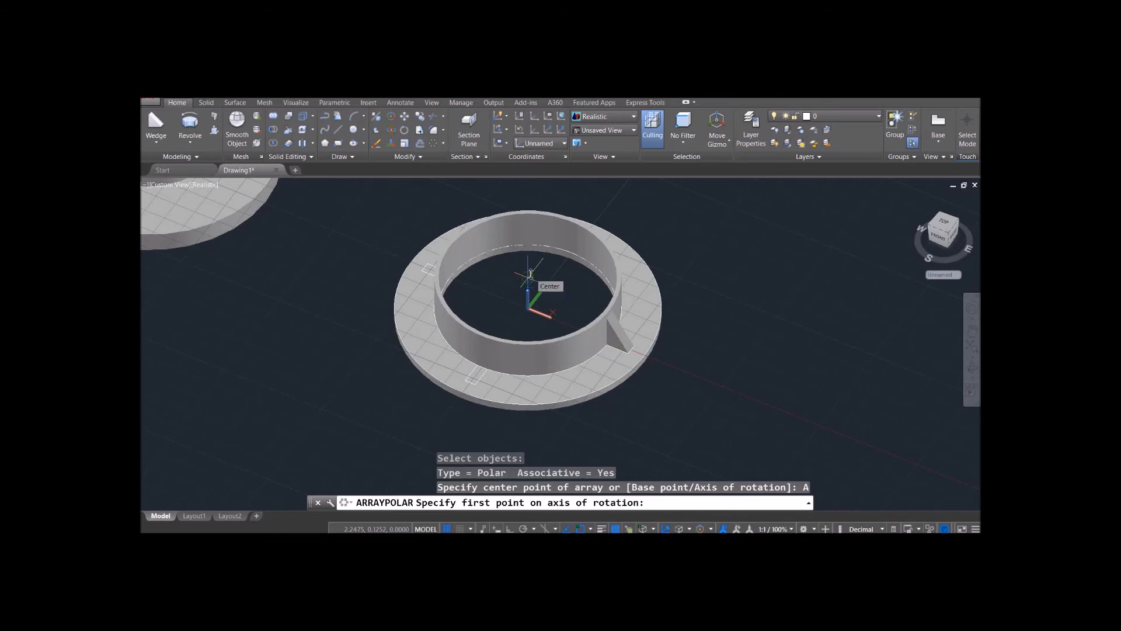
{"action": "key", "text": "Return"}
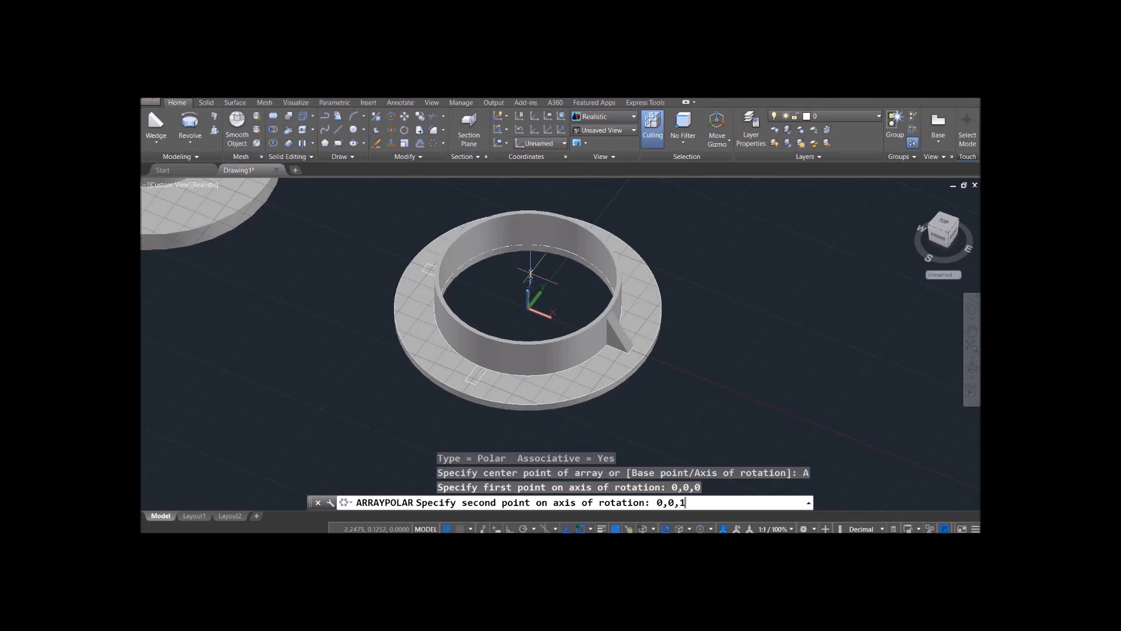
{"action": "key", "text": "Return"}
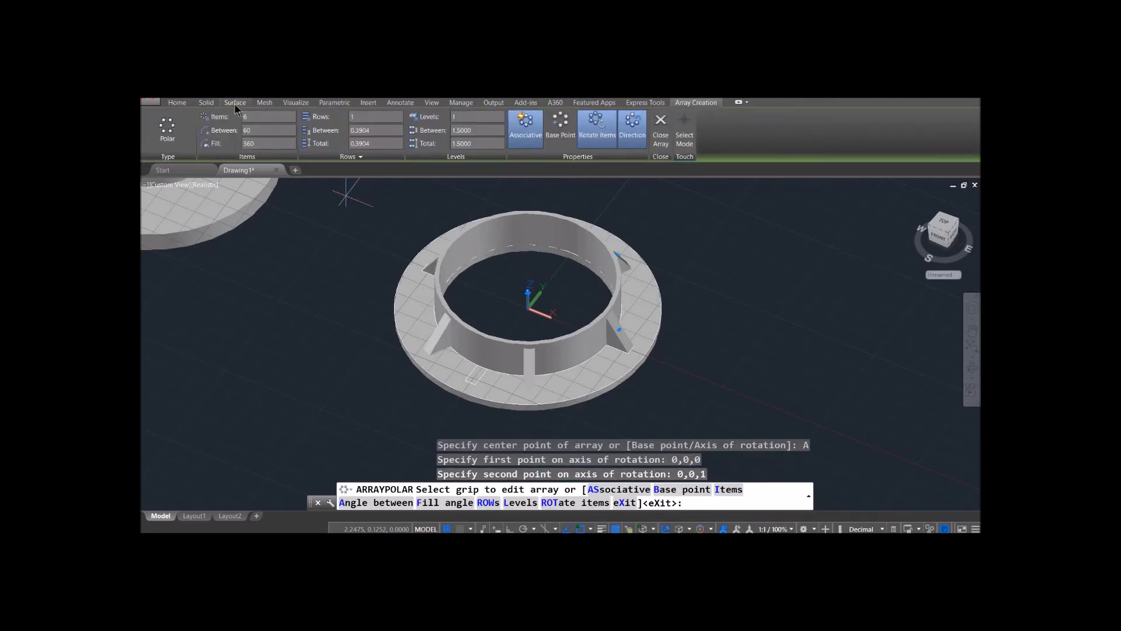
{"action": "left_click", "coordinate": [258, 115]}
{"action": "type", "text": "4"}
{"action": "key", "text": "Return"}
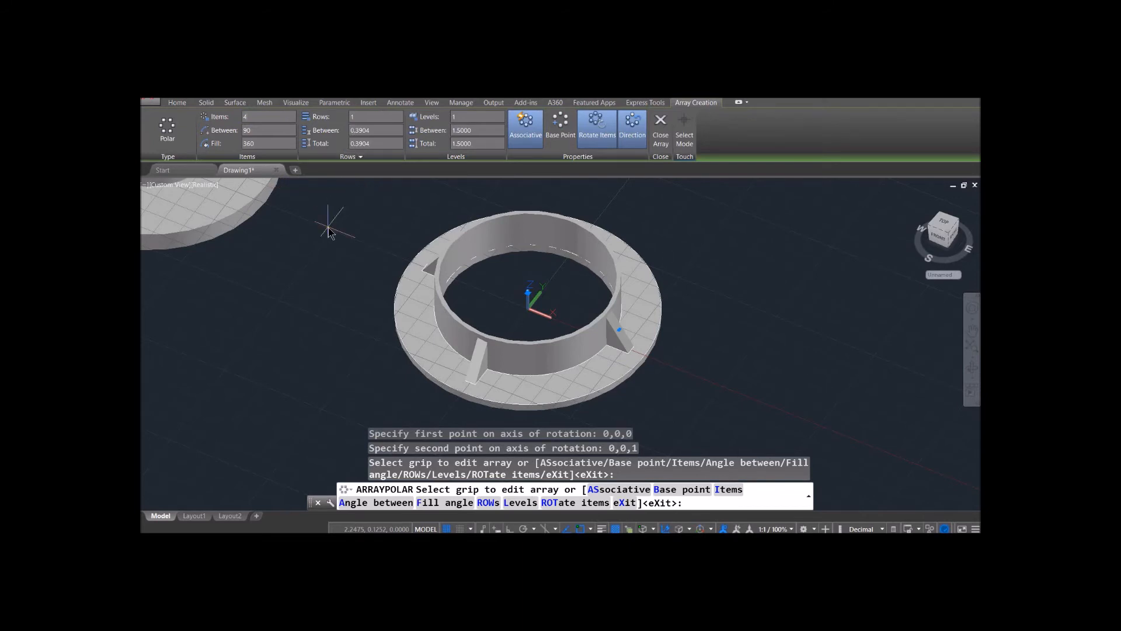
{"action": "key", "text": "Return"}
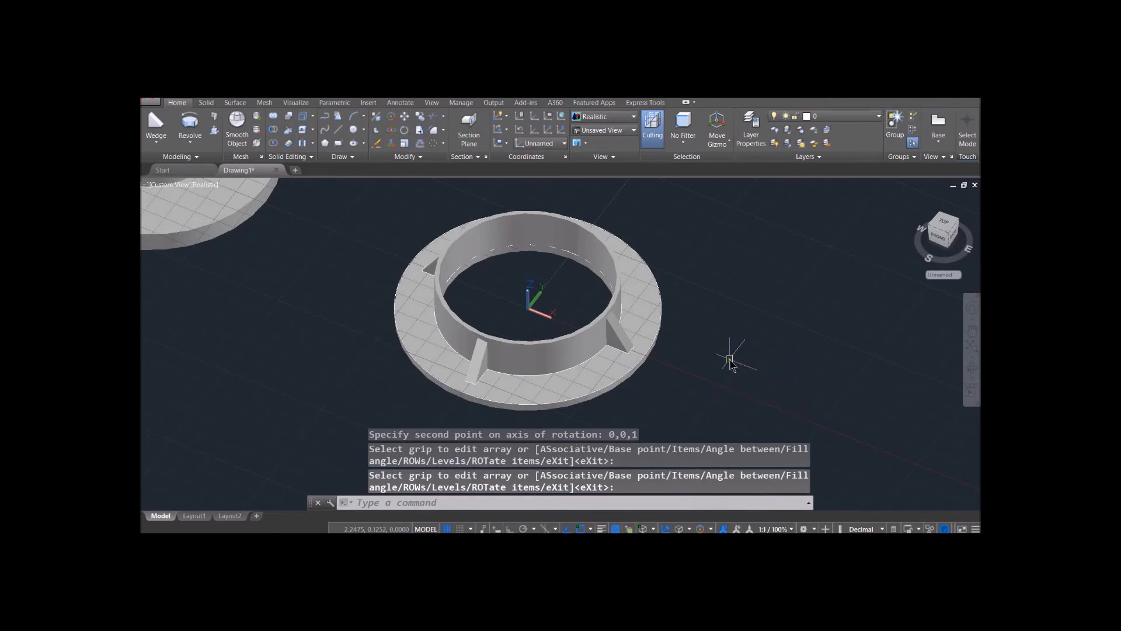
Step: Inspect the arrayed ribs, bring the hexagonal-head bolt into view, and review the Helix and Sweep tools
{"action": "middle_click_drag", "start_coordinate": [741, 345], "coordinate": [829, 340], "text": "shift"}
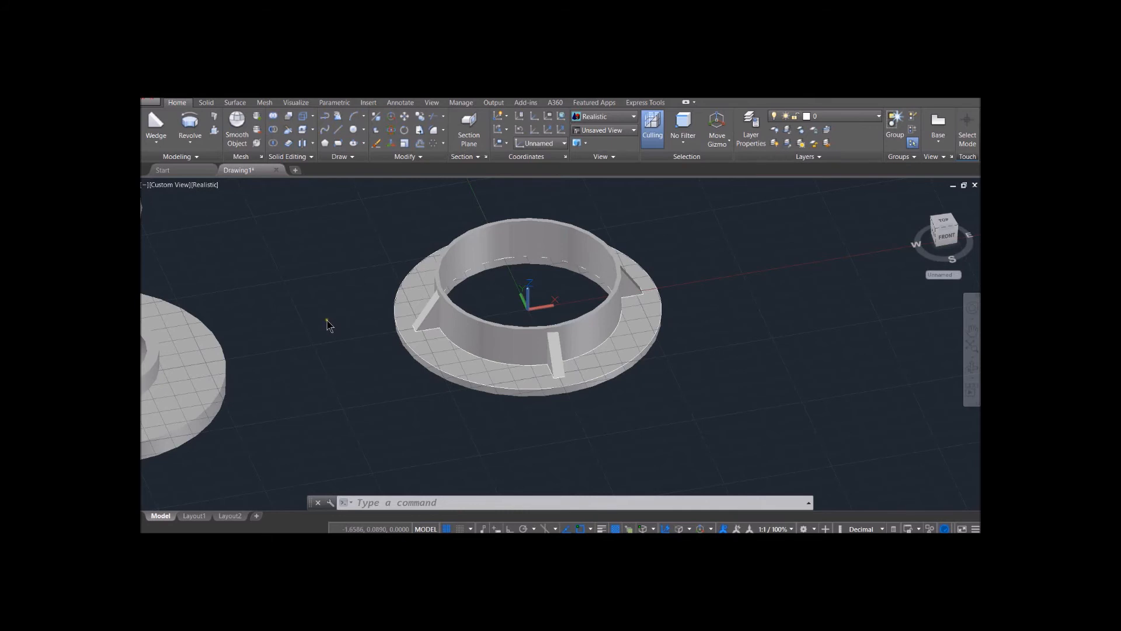
{"action": "middle_click_drag", "start_coordinate": [270, 293], "coordinate": [683, 315]}
{"action": "middle_click_drag", "start_coordinate": [268, 373], "coordinate": [576, 241]}
{"action": "middle_click_drag", "start_coordinate": [192, 411], "coordinate": [554, 340]}
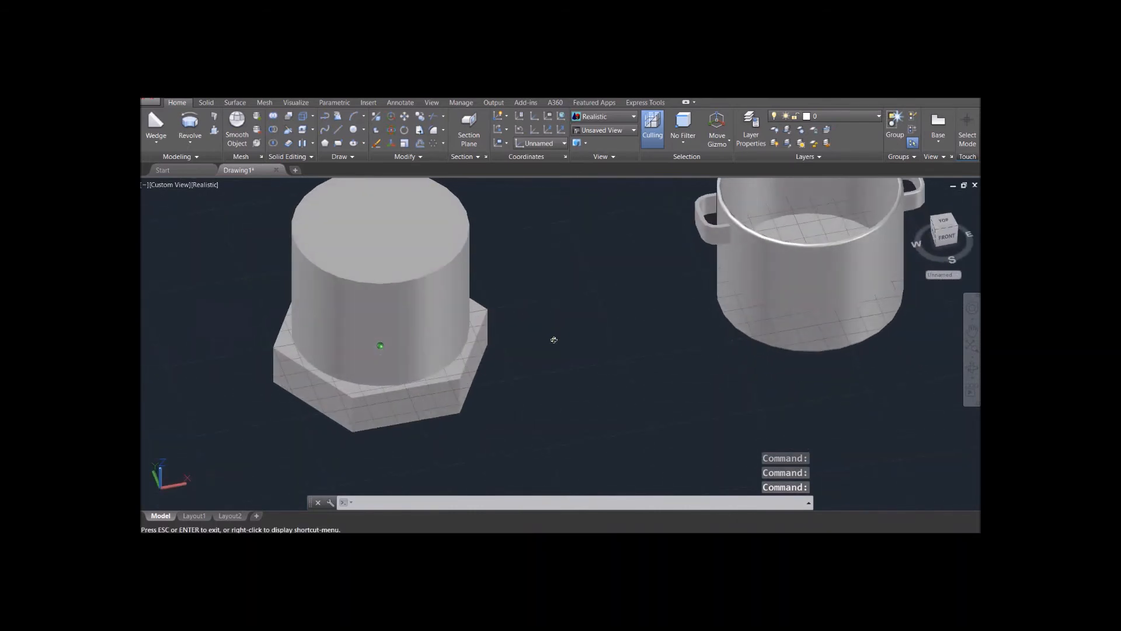
{"action": "middle_click_drag", "start_coordinate": [551, 278], "coordinate": [556, 317]}
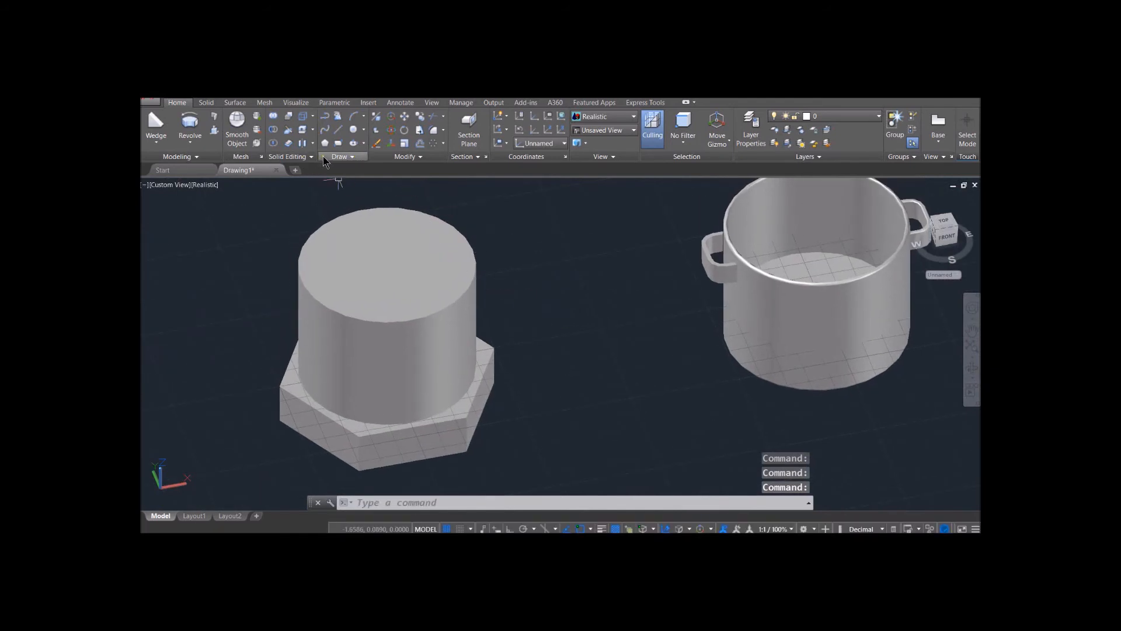
{"action": "left_click_drag", "start_coordinate": [324, 160], "coordinate": [288, 177]}
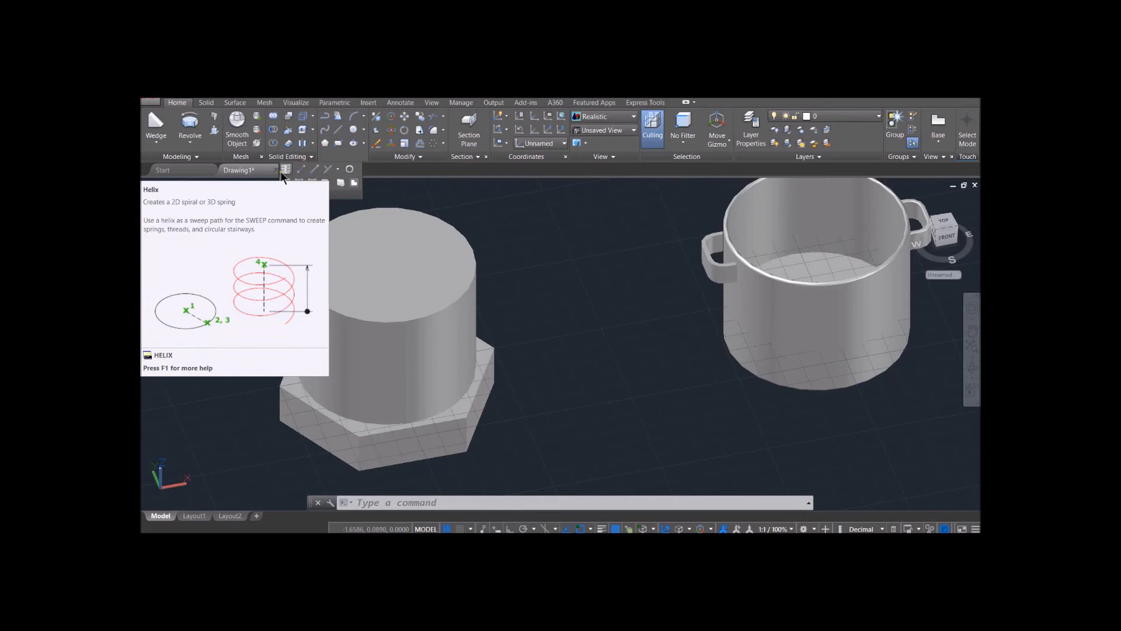
{"action": "left_click", "coordinate": [198, 147]}
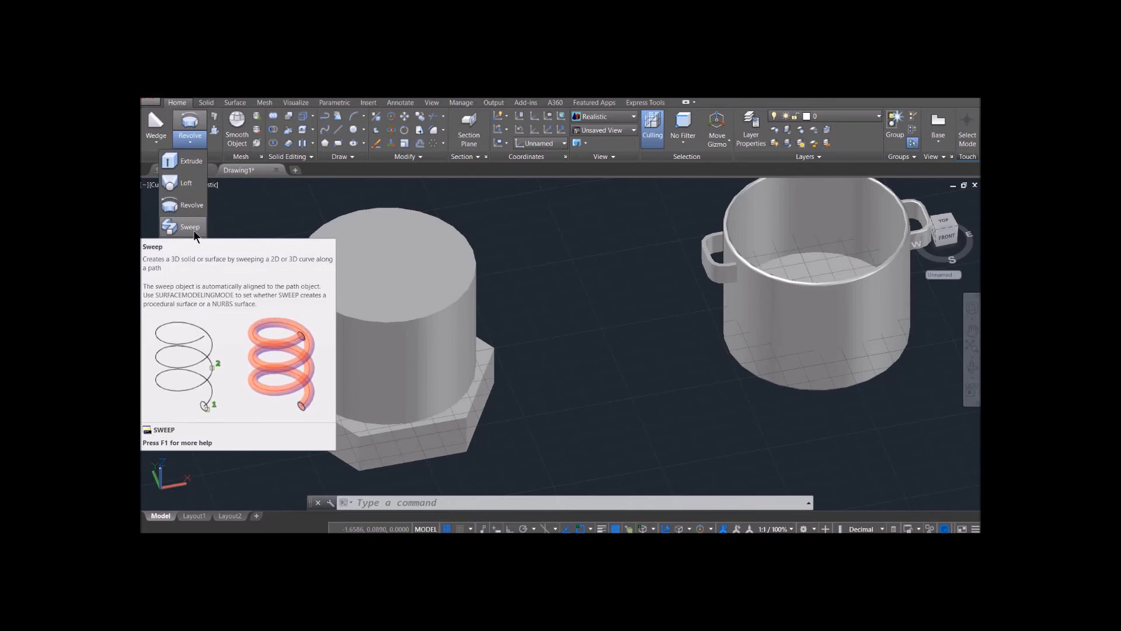
{"action": "left_click", "coordinate": [226, 201]}
Step: In 2D Wireframe, draw a helix from the shank's top-face centre down to its lower edge, matching the shank's radius at both ends
{"action": "left_click", "coordinate": [206, 185]}
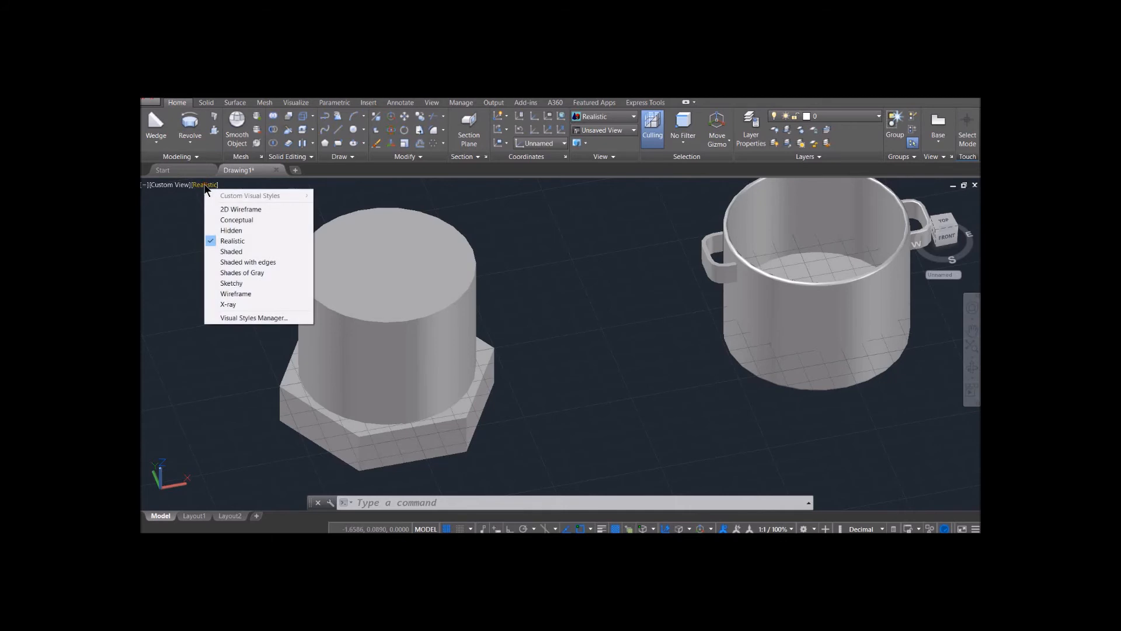
{"action": "left_click", "coordinate": [236, 209]}
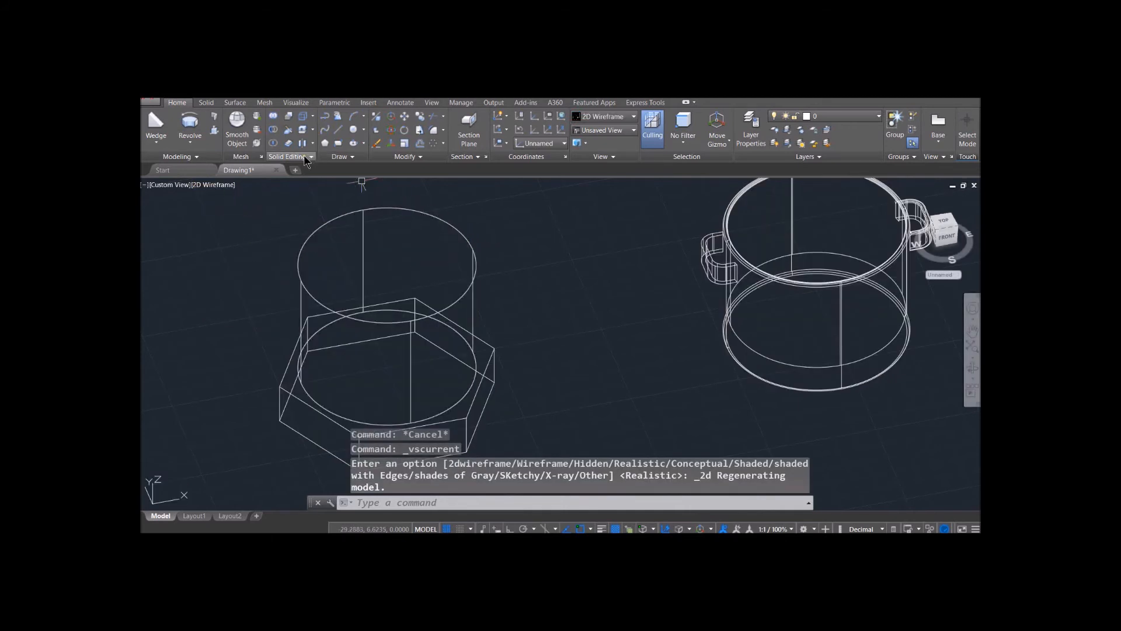
{"action": "left_click", "coordinate": [342, 157]}
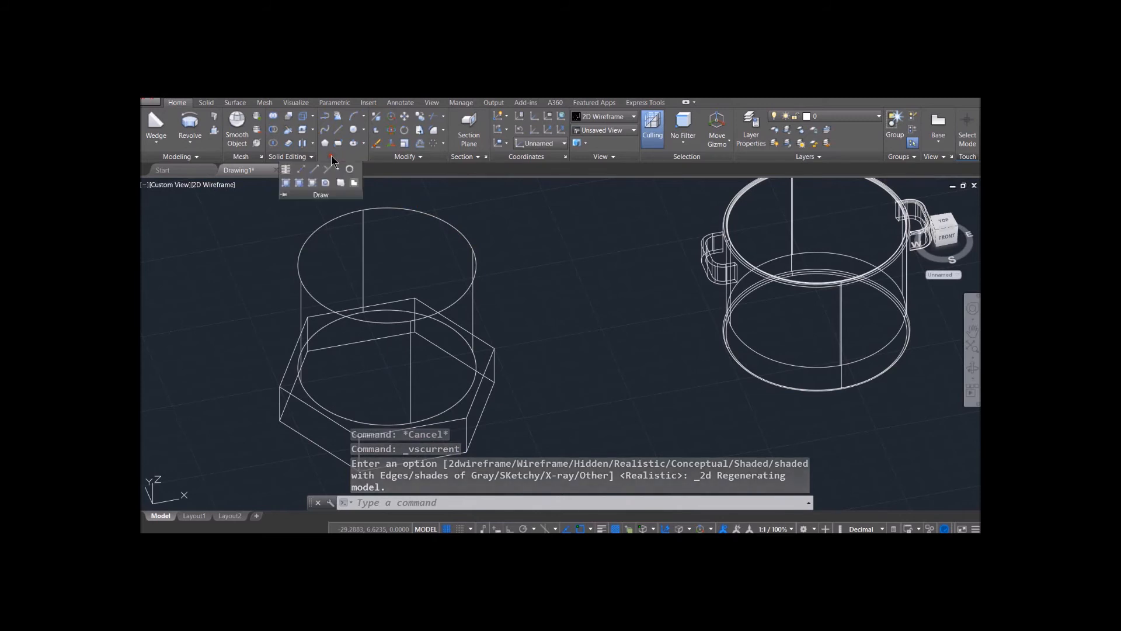
{"action": "left_click", "coordinate": [287, 171]}
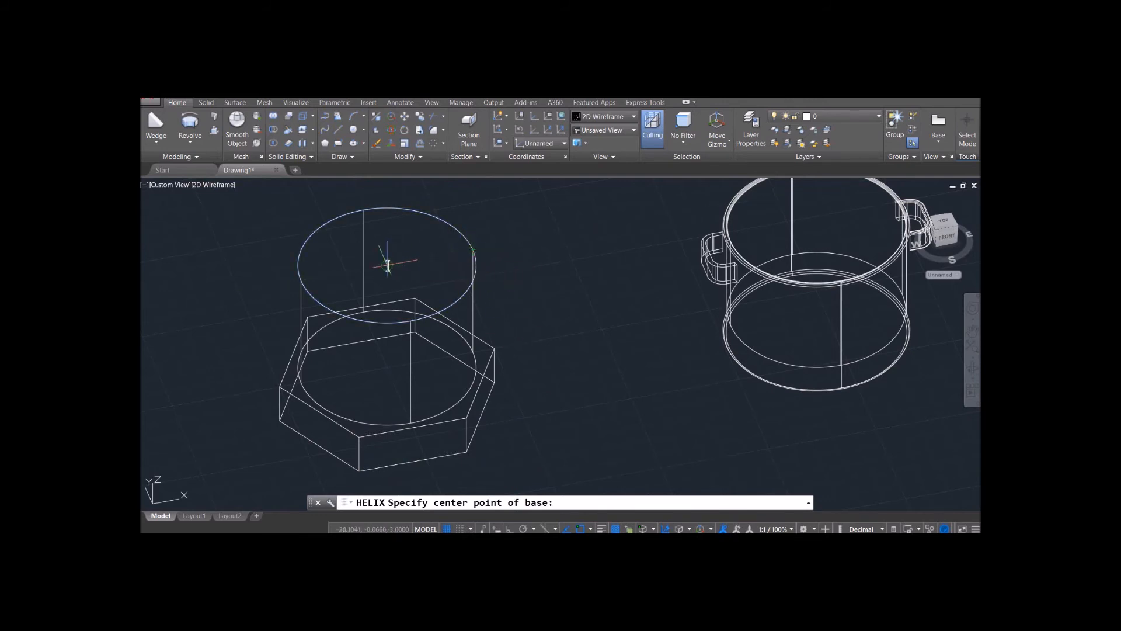
{"action": "left_click", "coordinate": [388, 265]}
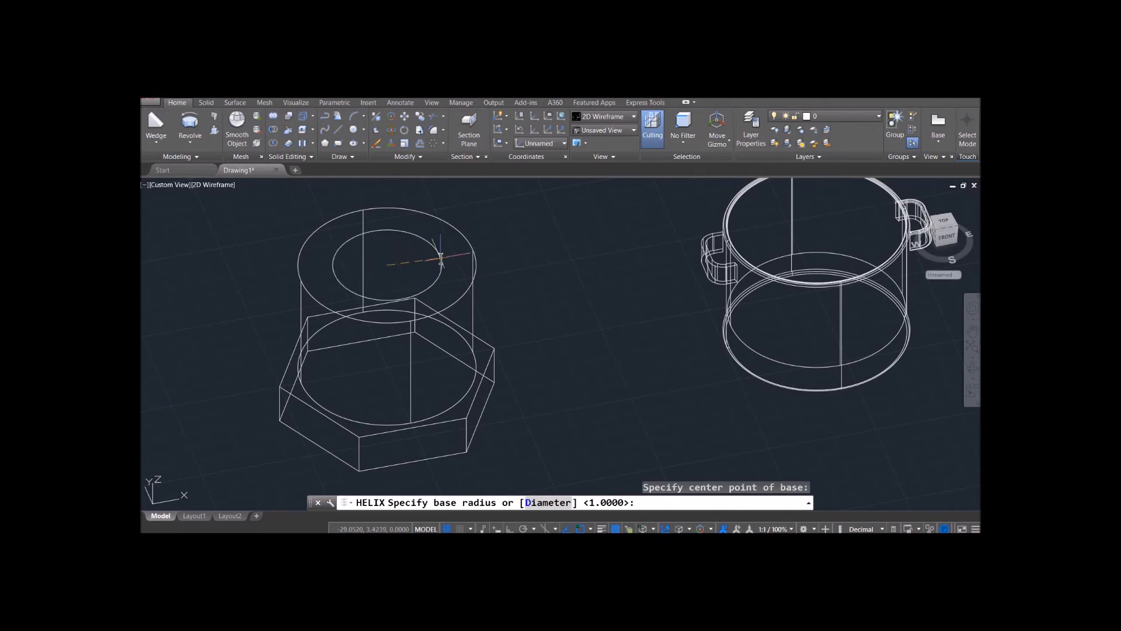
{"action": "left_click", "coordinate": [474, 251]}
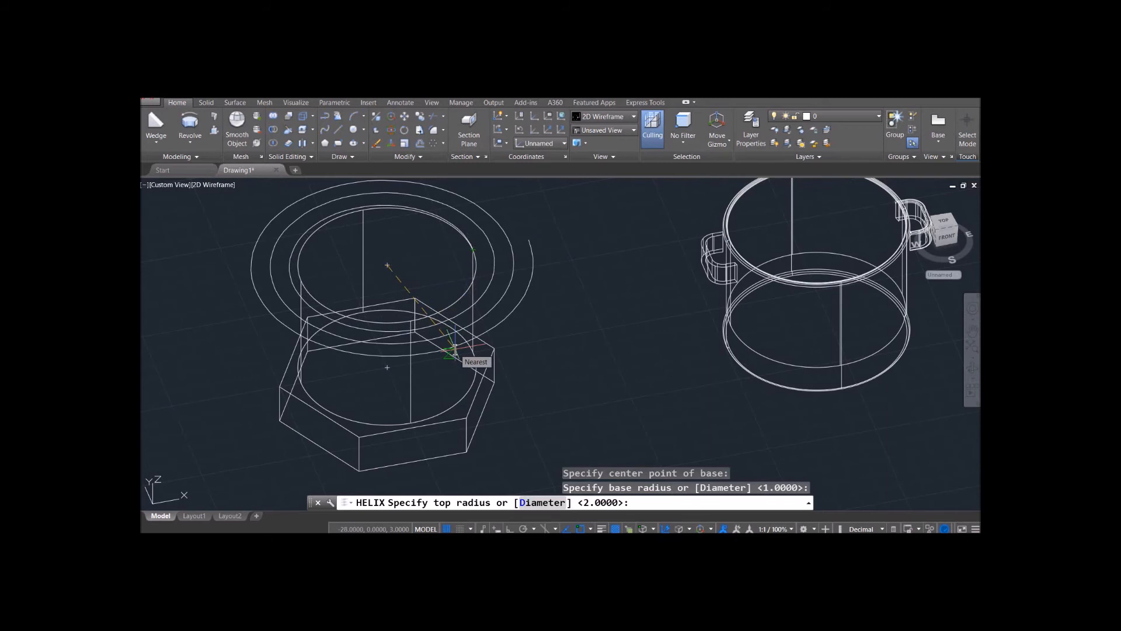
{"action": "left_click", "coordinate": [455, 349]}
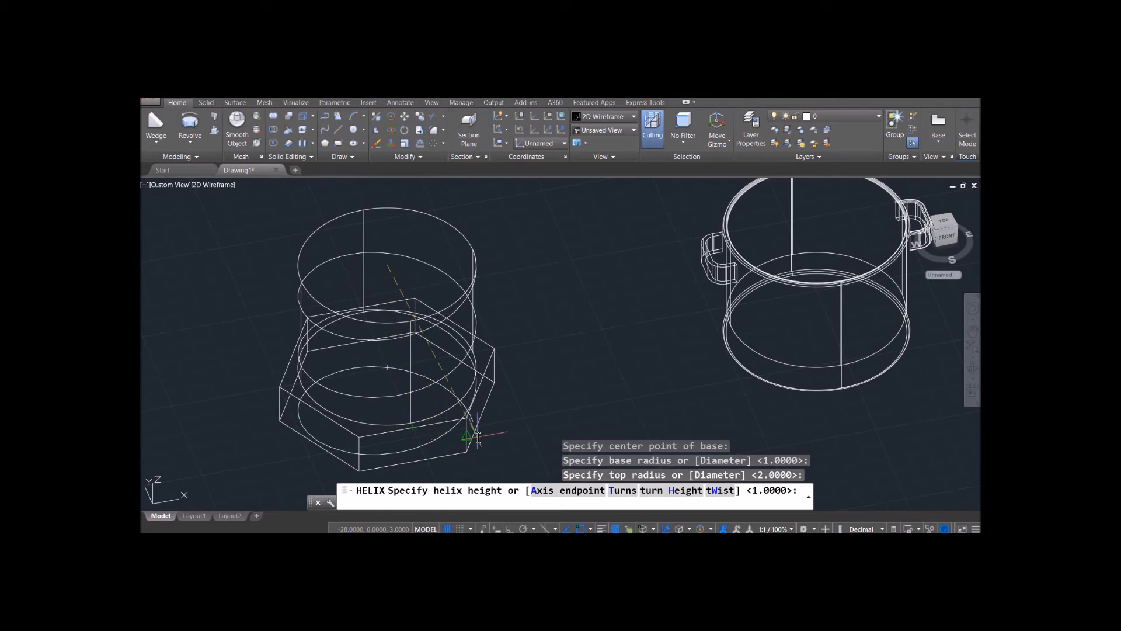
{"action": "middle_click_drag", "start_coordinate": [487, 430], "coordinate": [415, 388], "text": "shift"}
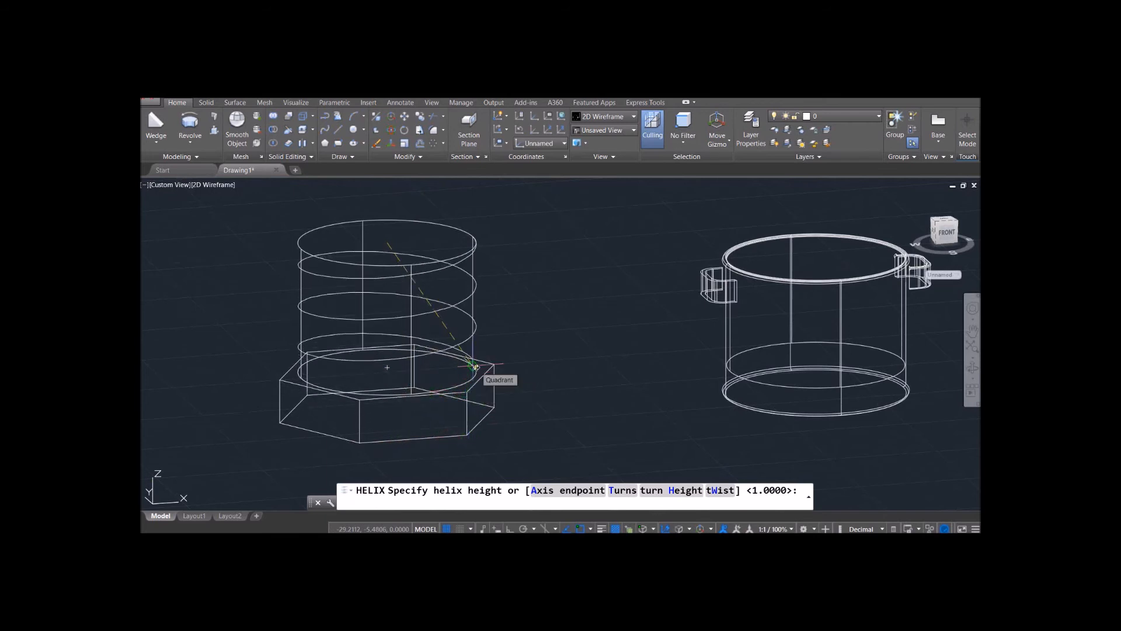
{"action": "left_click", "coordinate": [476, 366]}
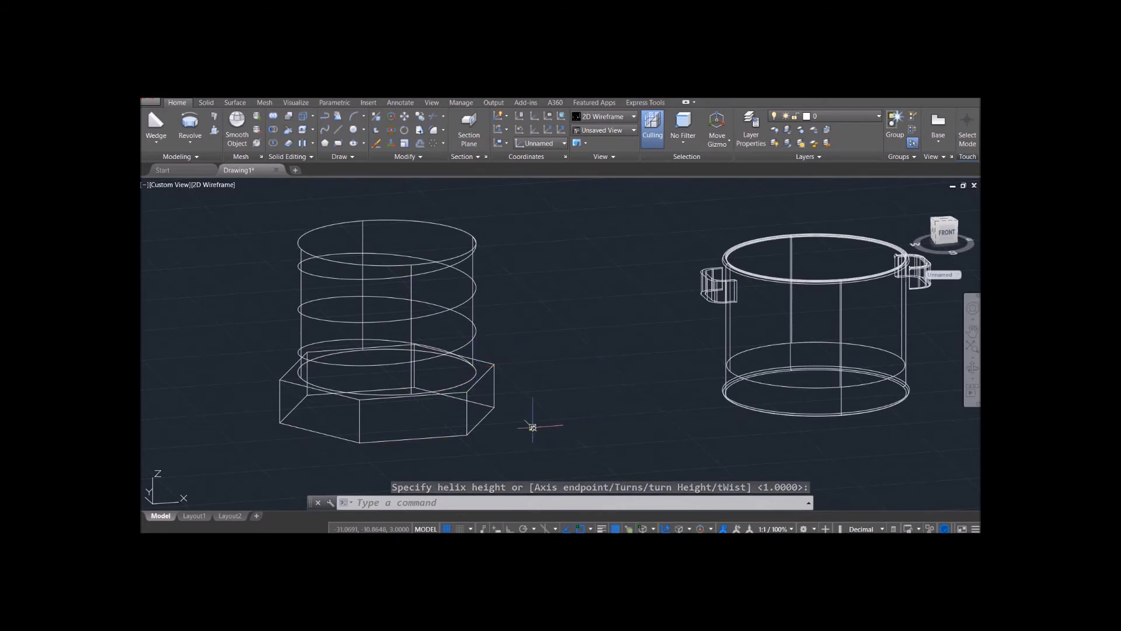
{"action": "key", "text": "Return"}
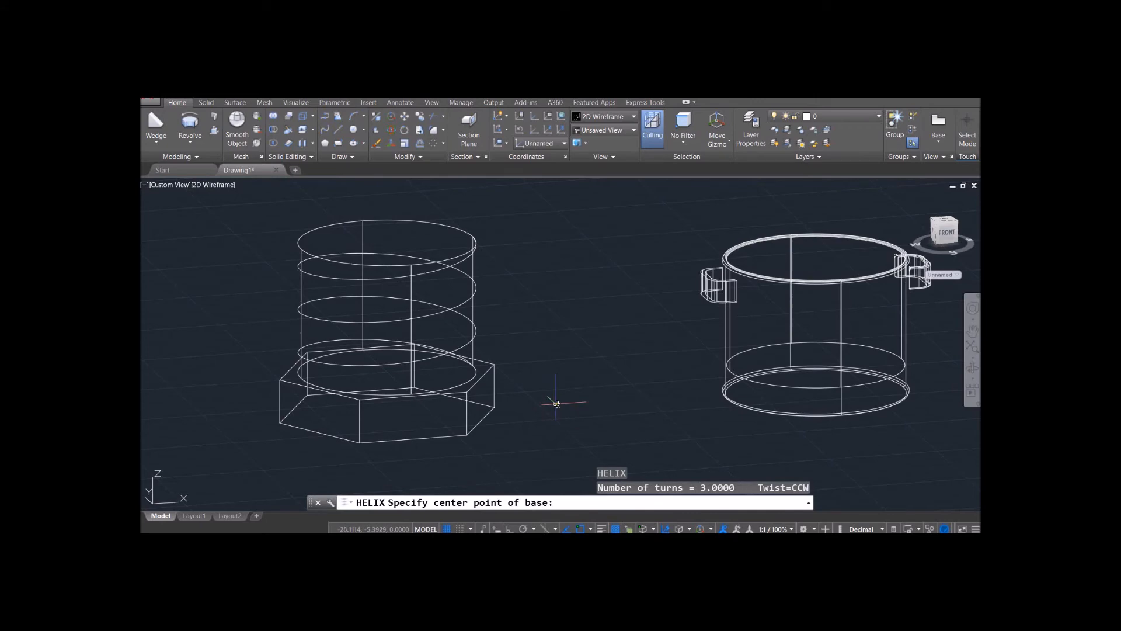
{"action": "key", "text": "Escape"}
{"action": "middle_click_drag", "start_coordinate": [557, 388], "coordinate": [513, 395], "text": "shift"}
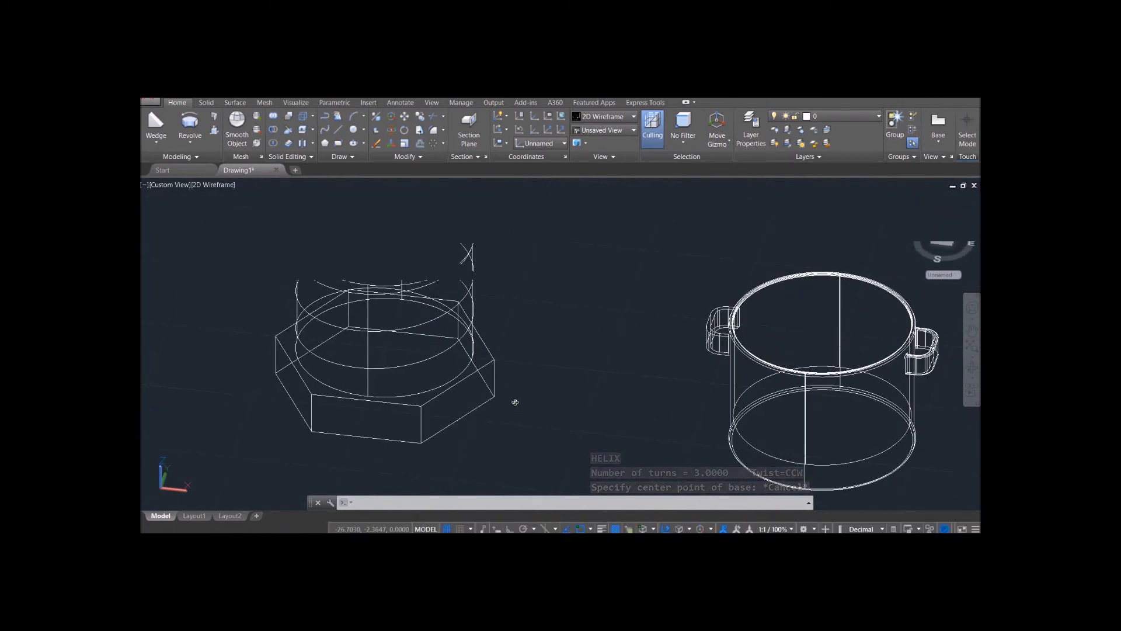
{"action": "left_click", "coordinate": [462, 299]}
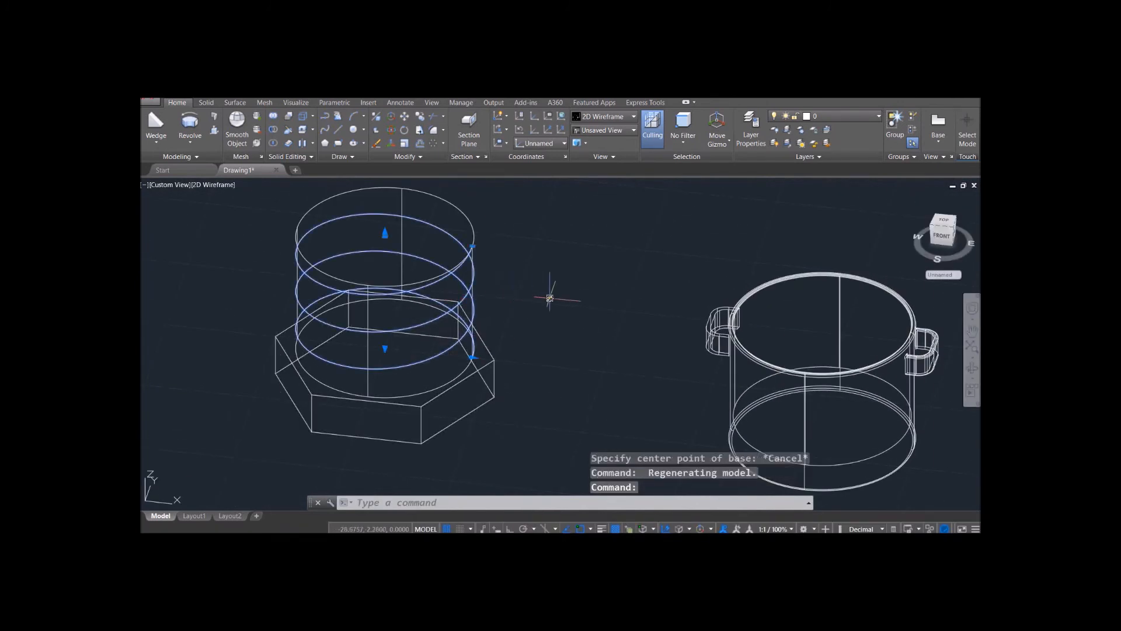
{"action": "key", "text": "Escape"}
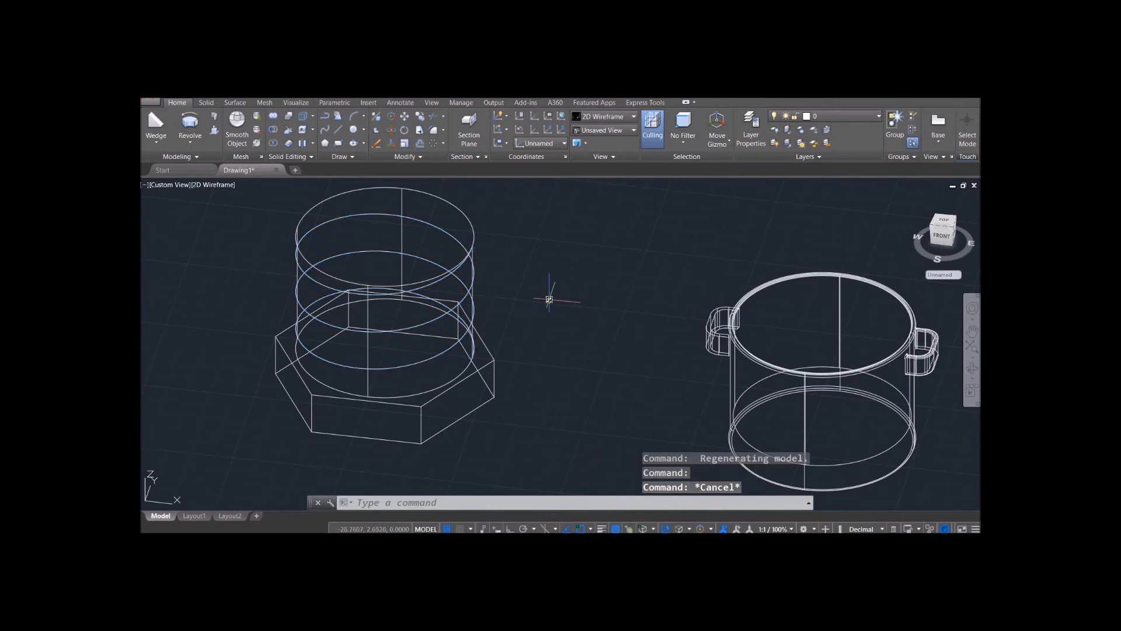
{"action": "left_click", "coordinate": [449, 498]}
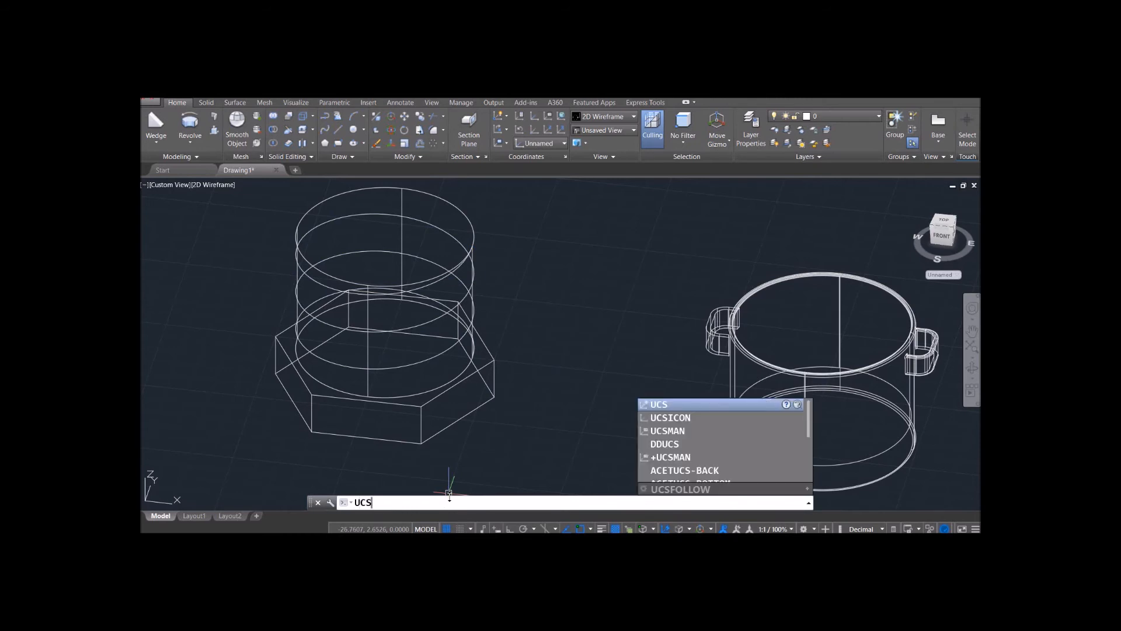
{"action": "key", "text": "Return"}
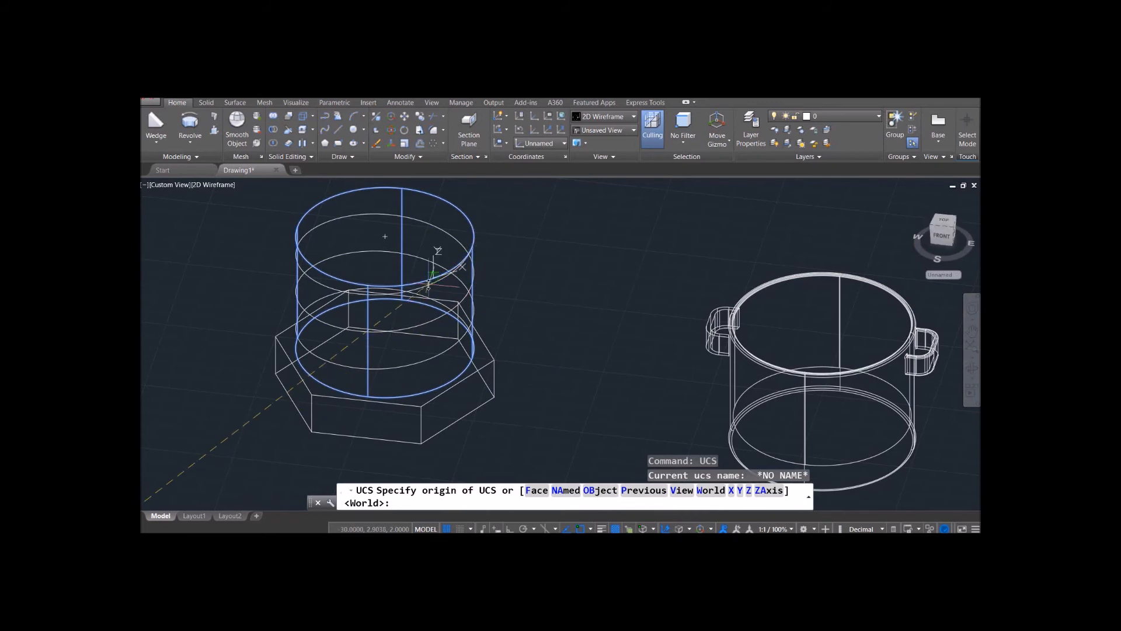
{"action": "key", "text": "Escape"}
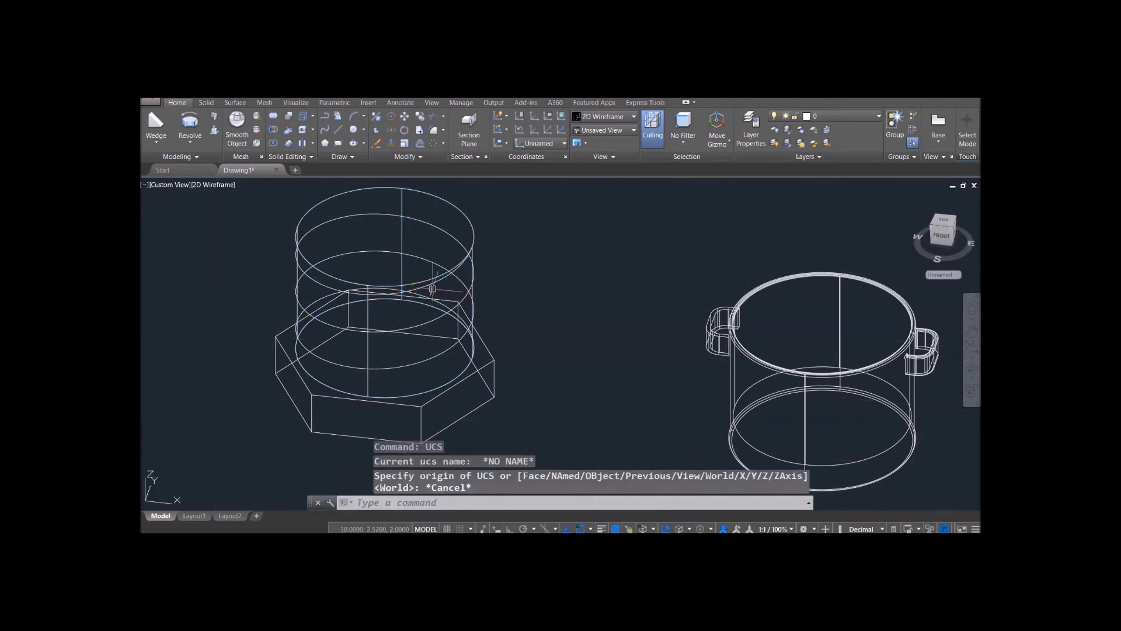
Step: Try to set a UCS at the helix's upper end with Ortho on, X tangential to the shank and Y upward
{"action": "left_click", "coordinate": [435, 296]}
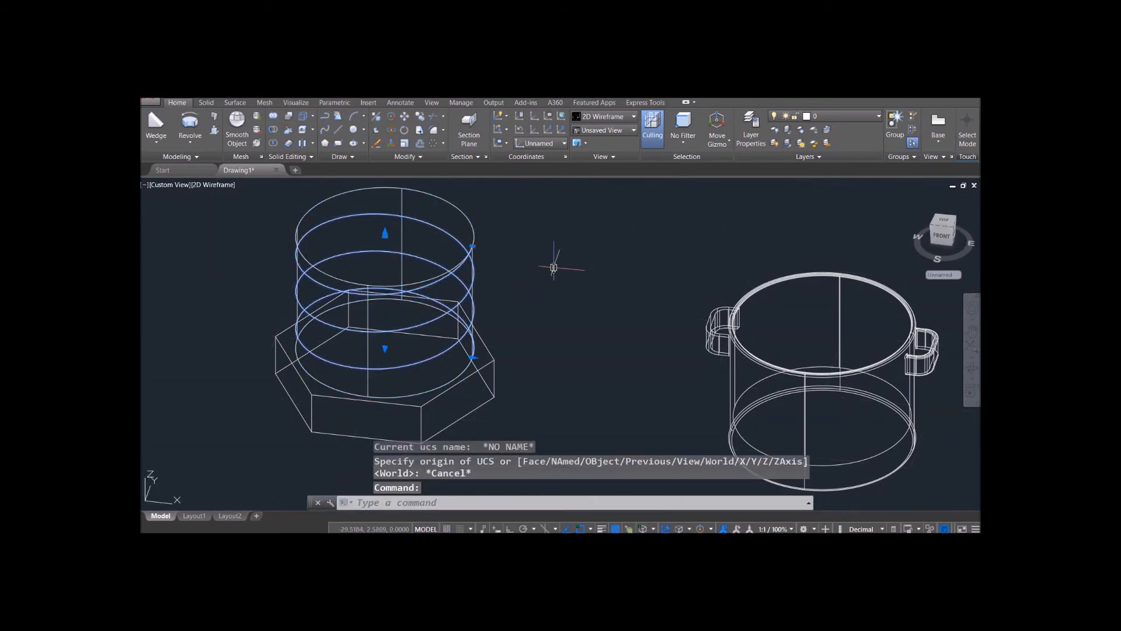
{"action": "middle_click_drag", "start_coordinate": [561, 270], "coordinate": [314, 248], "text": "shift"}
{"action": "left_click", "coordinate": [446, 505]}
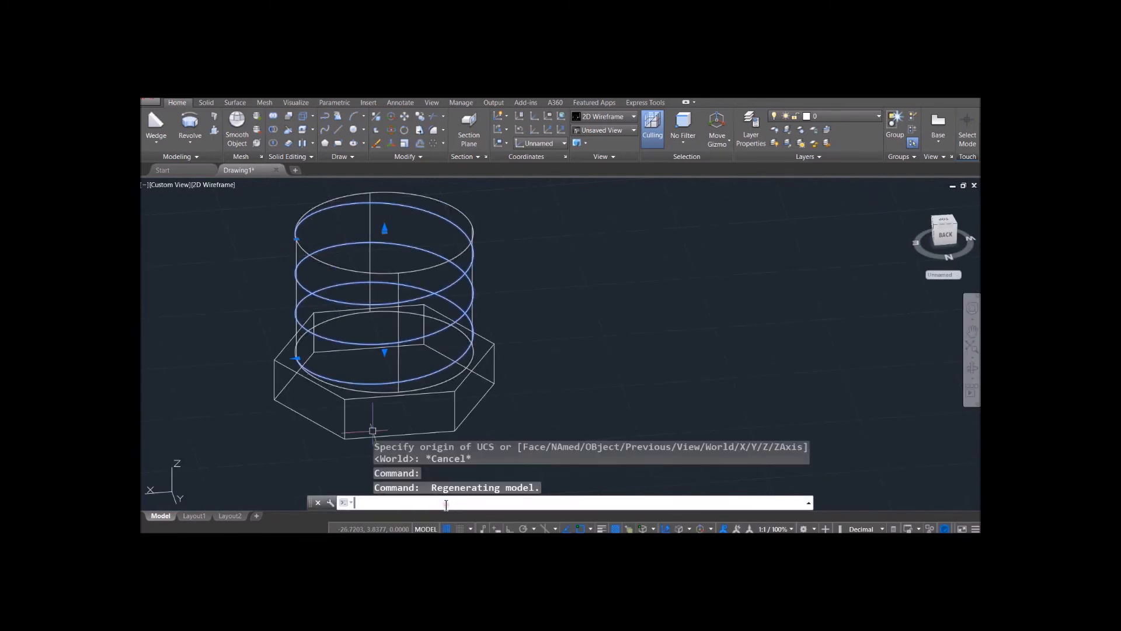
{"action": "key", "text": "Escape"}
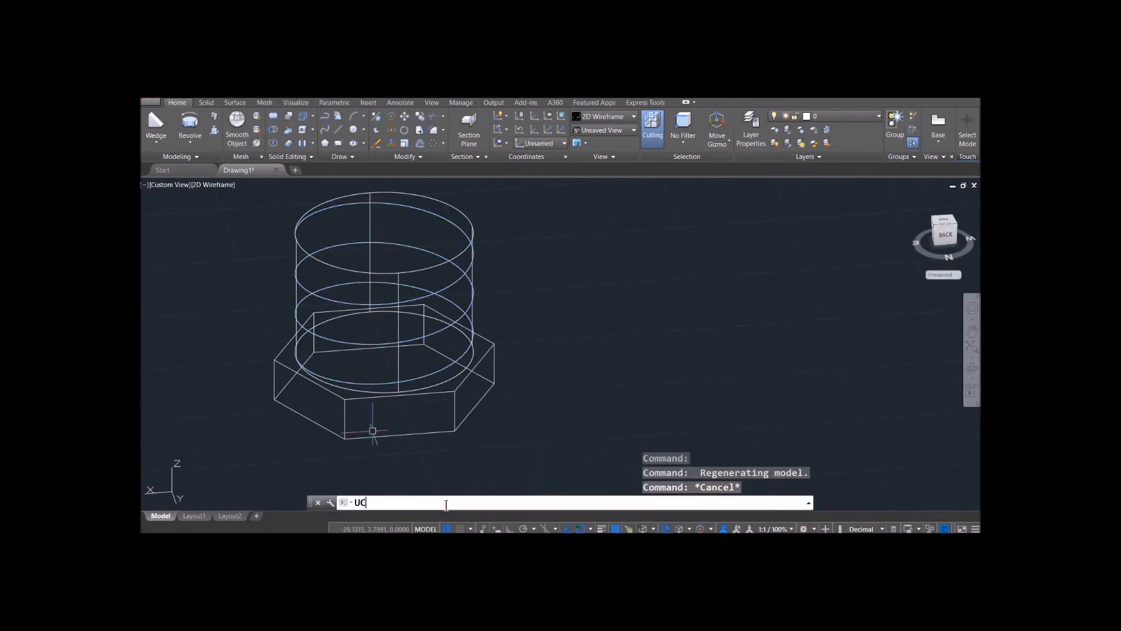
{"action": "key", "text": "Return"}
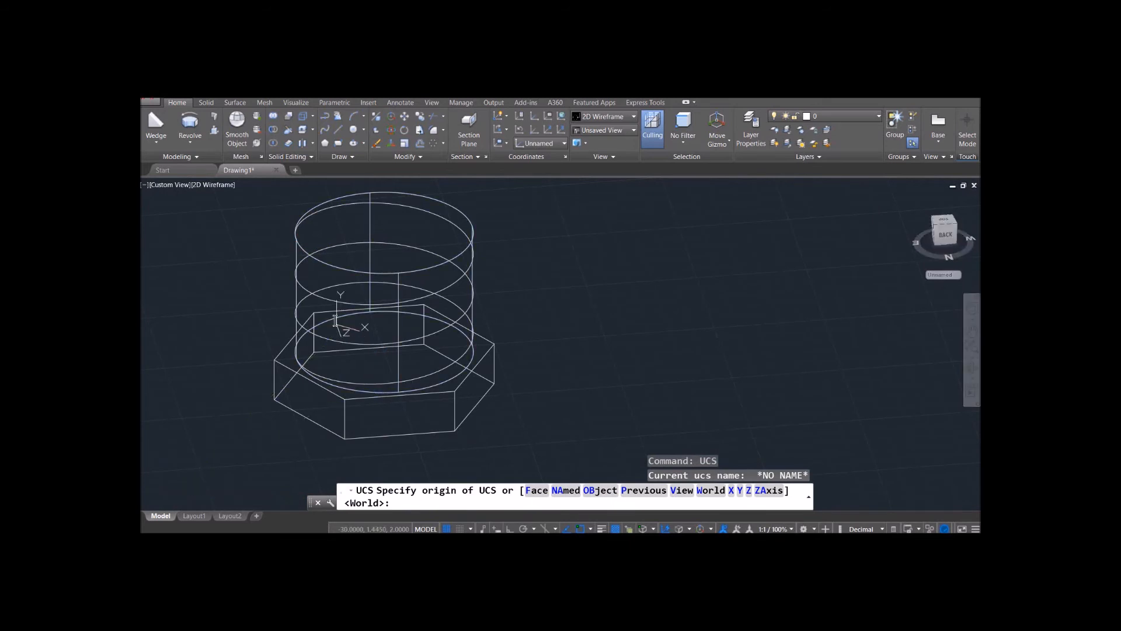
{"action": "left_click", "coordinate": [296, 240]}
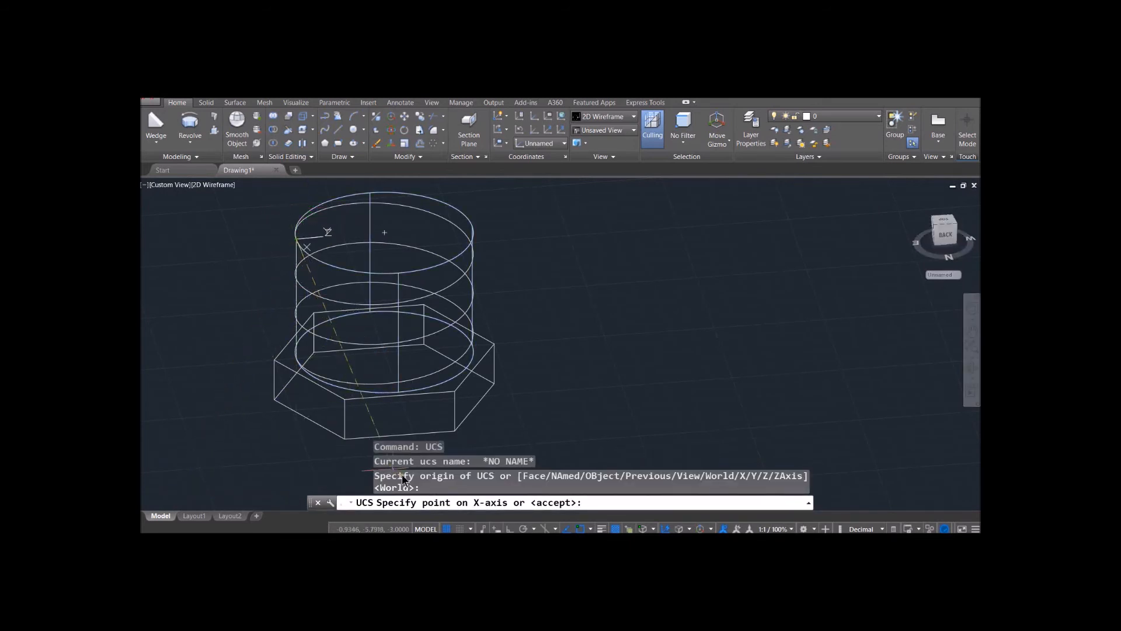
{"action": "left_click", "coordinate": [499, 526]}
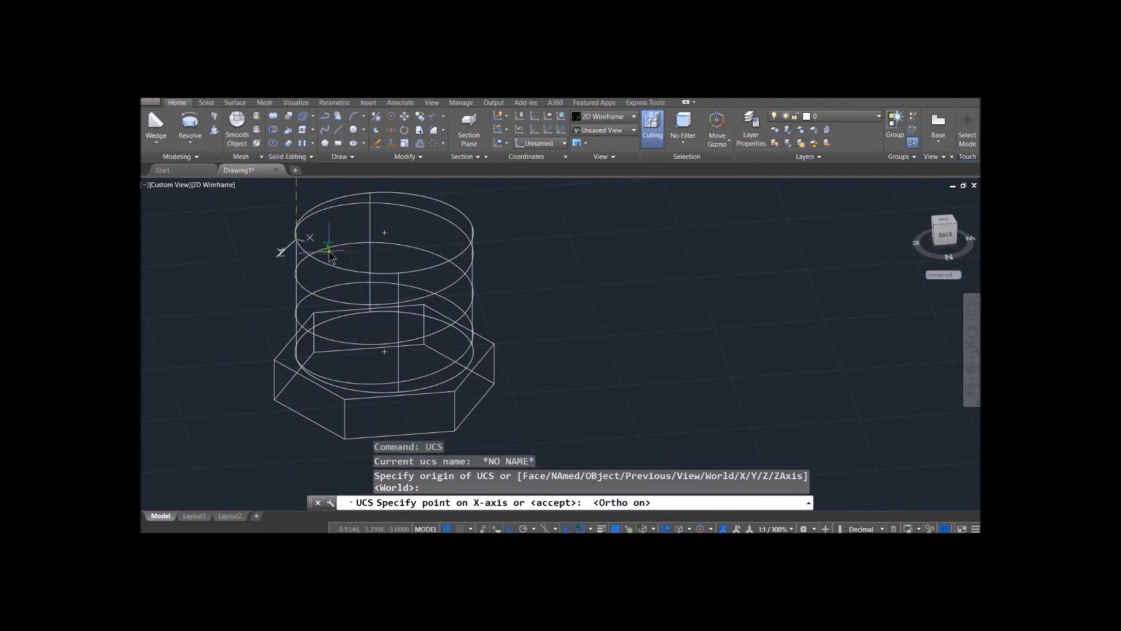
{"action": "left_click", "coordinate": [266, 243]}
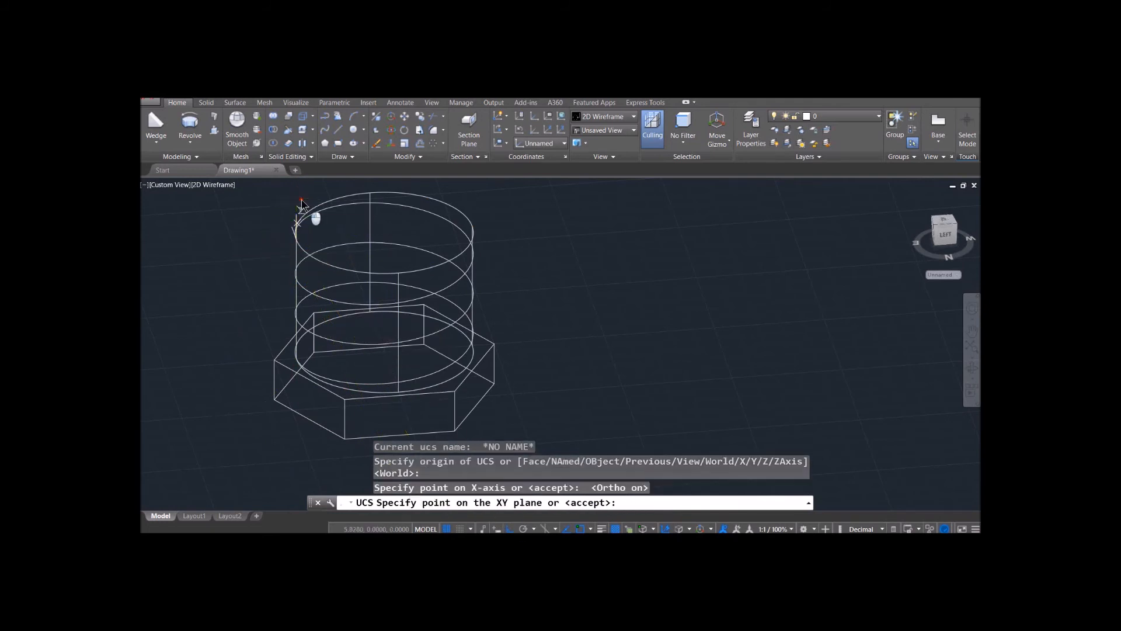
{"action": "left_click", "coordinate": [300, 207]}
Step: Redefine the UCS at the helix's upper end with X pointing up the shank and Y toward its central axis
{"action": "middle_click_drag", "start_coordinate": [310, 228], "coordinate": [409, 237], "text": "shift"}
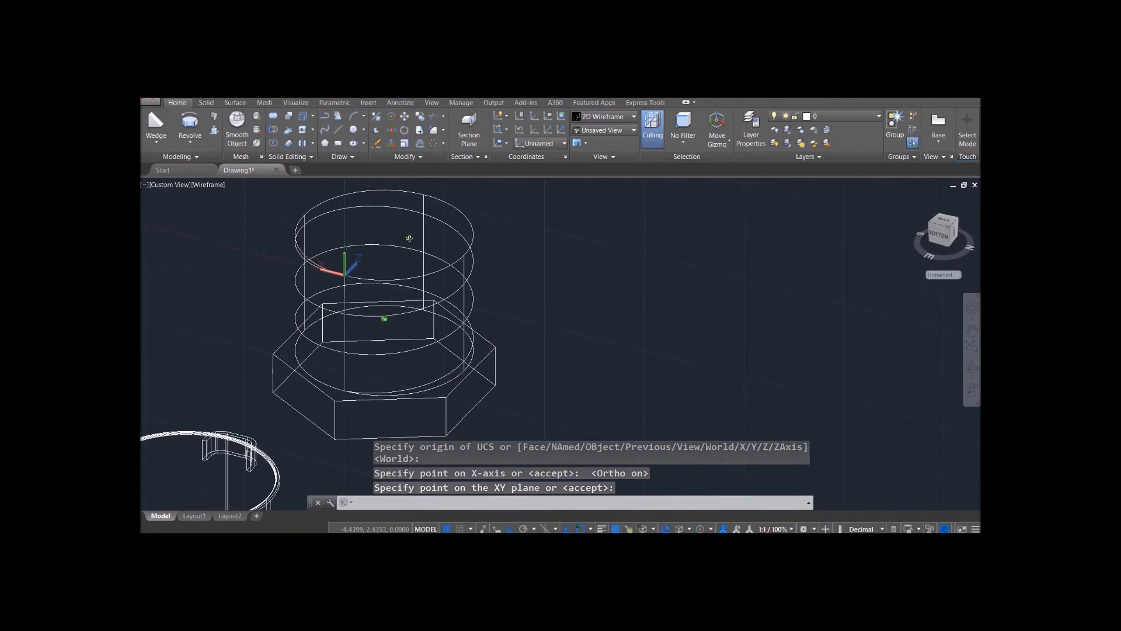
{"action": "left_click", "coordinate": [438, 503]}
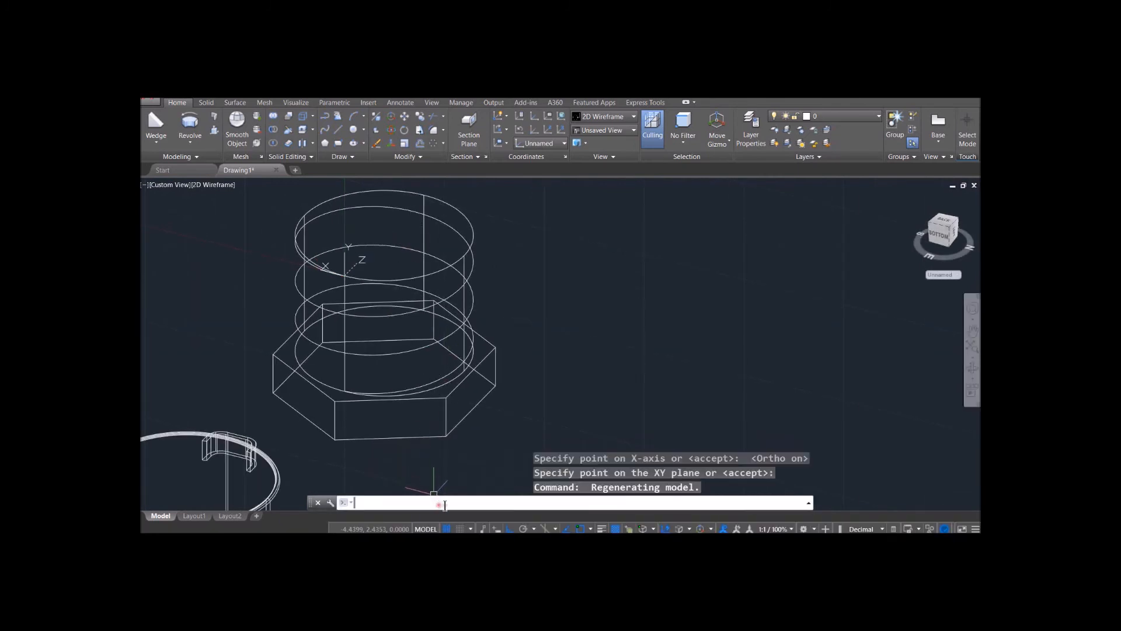
{"action": "type", "text": "UCS"}
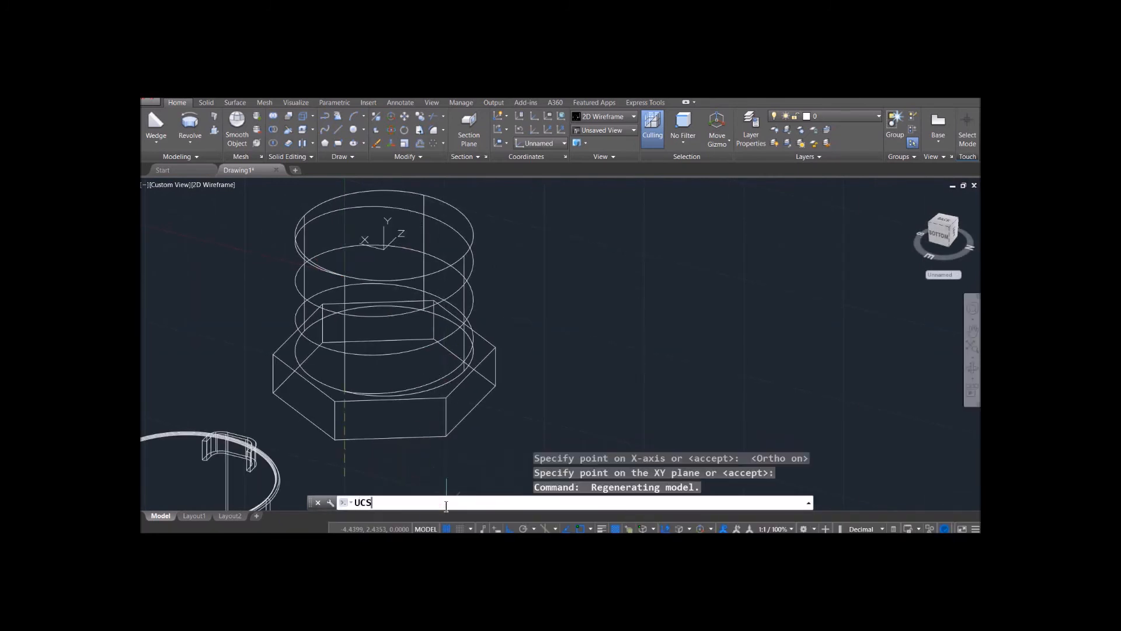
{"action": "key", "text": "Return"}
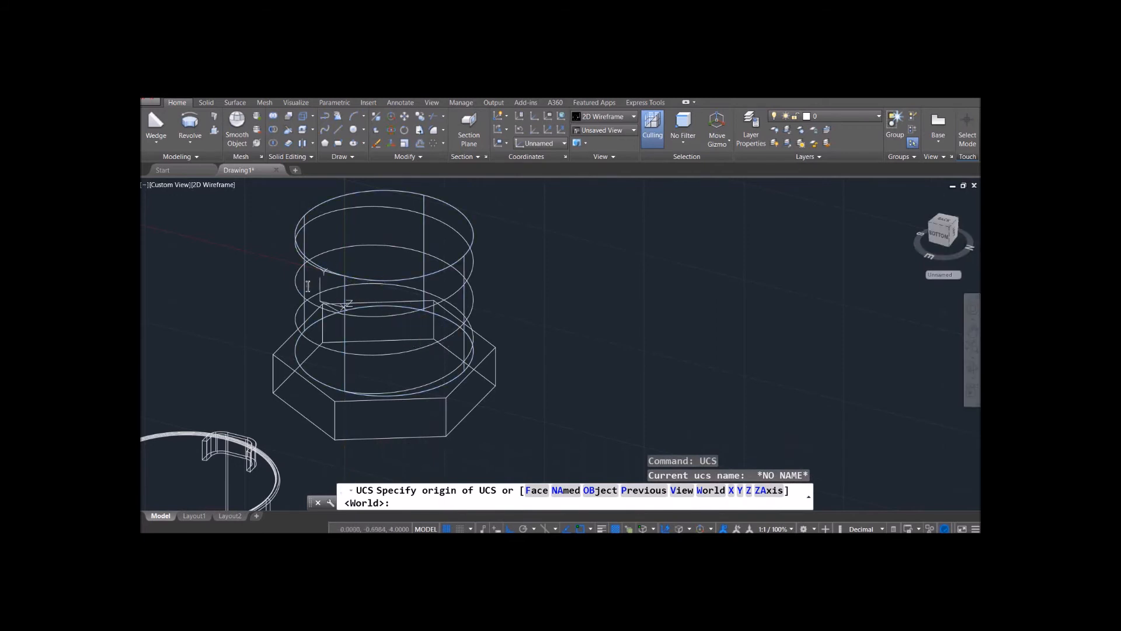
{"action": "left_click", "coordinate": [344, 276]}
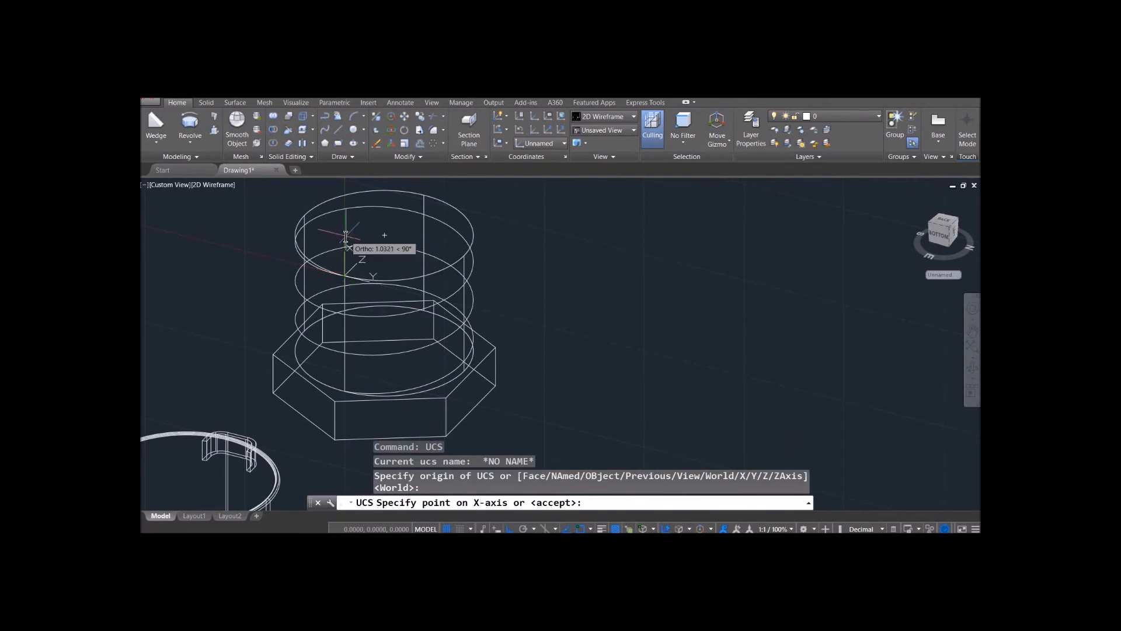
{"action": "left_click", "coordinate": [345, 236]}
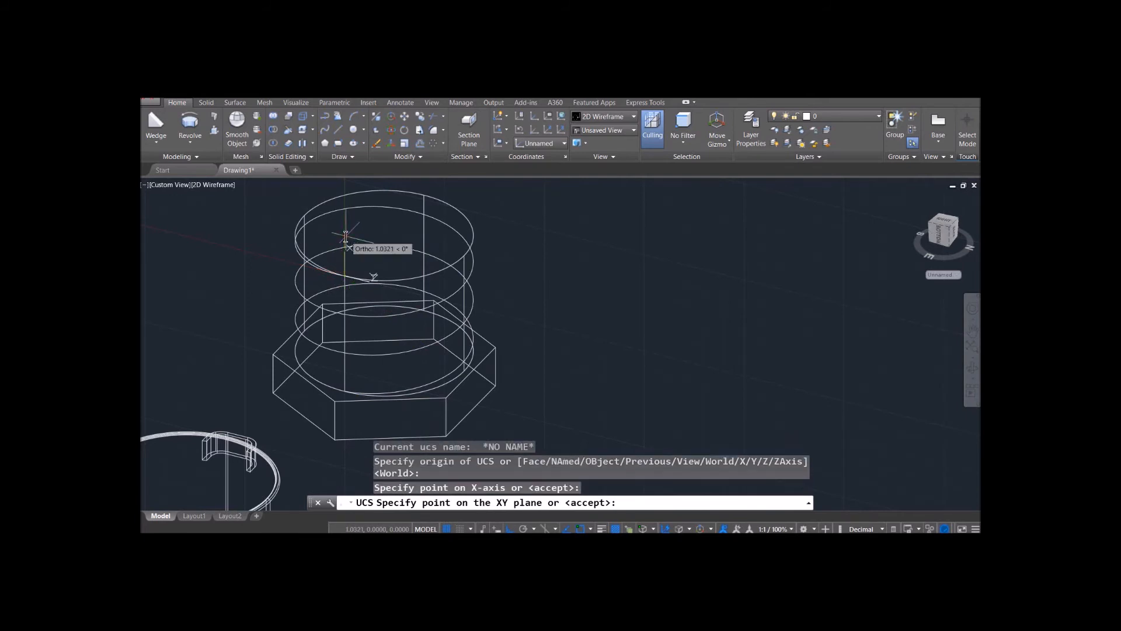
{"action": "left_click", "coordinate": [366, 262]}
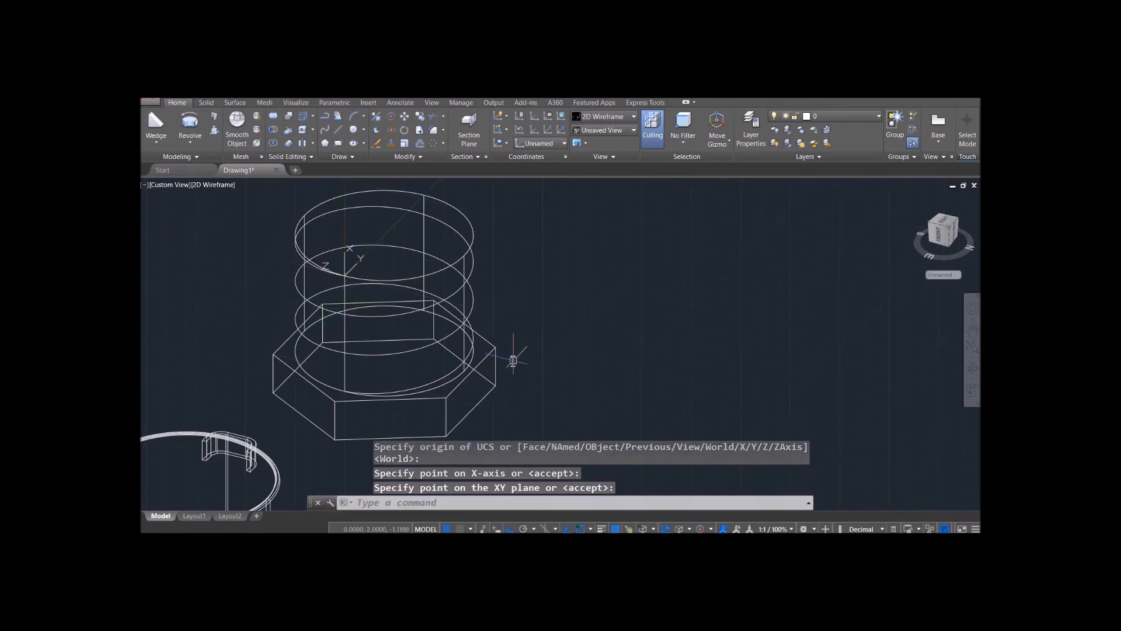
Step: Draw a circle with a radius of about 0.46 centred on the helix's upper end
{"action": "middle_click_drag", "start_coordinate": [603, 323], "coordinate": [556, 310], "text": "shift"}
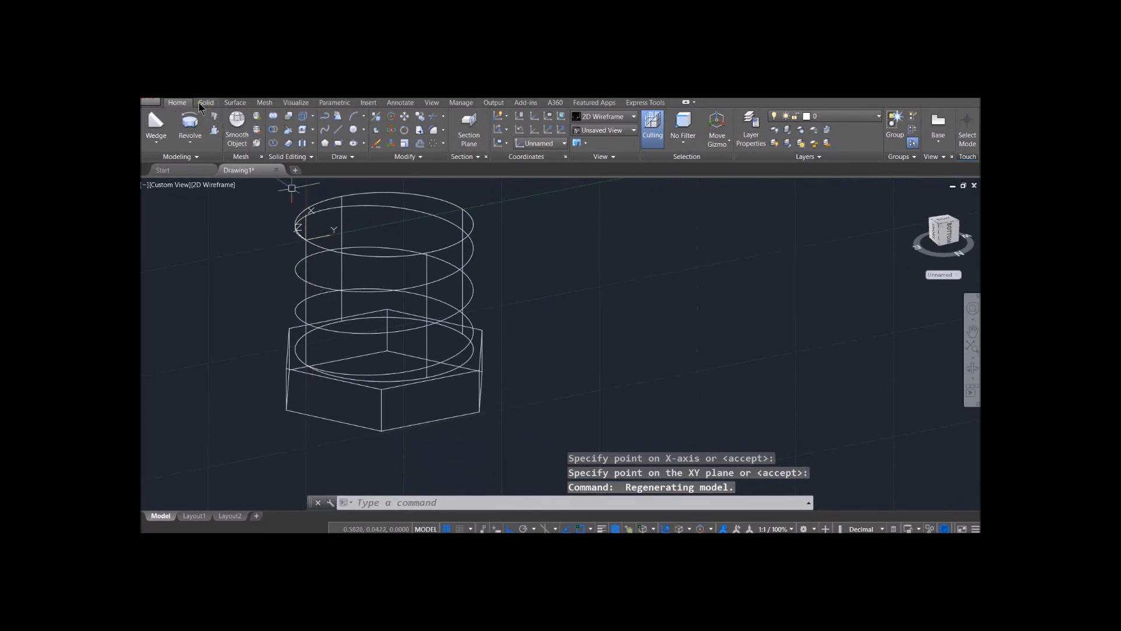
{"action": "left_click", "coordinate": [354, 129]}
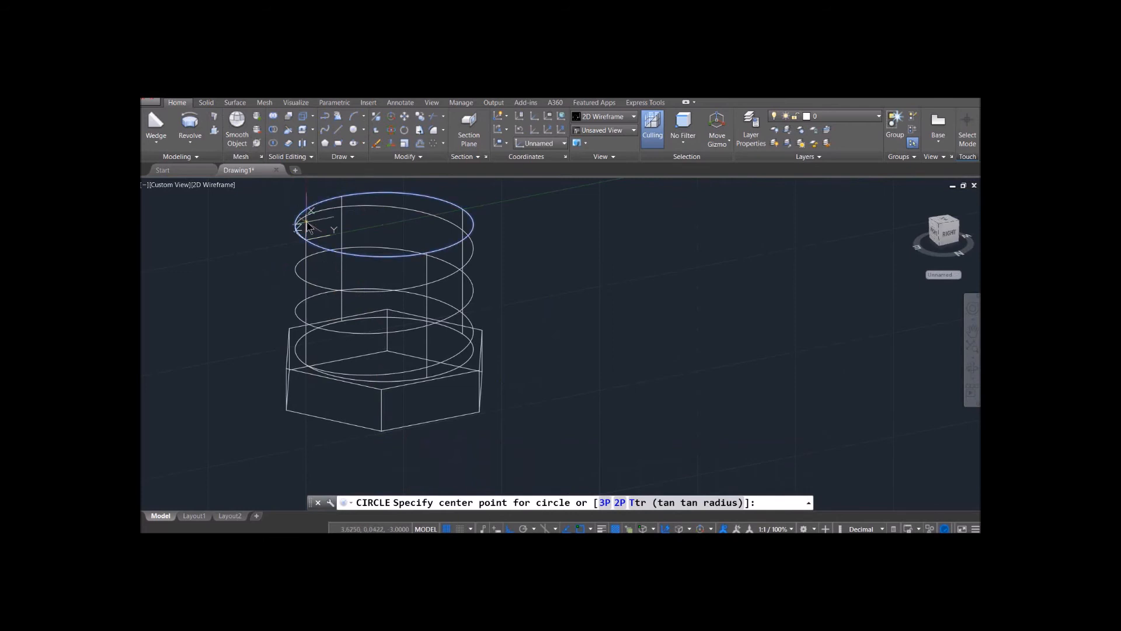
{"action": "left_click", "coordinate": [310, 242]}
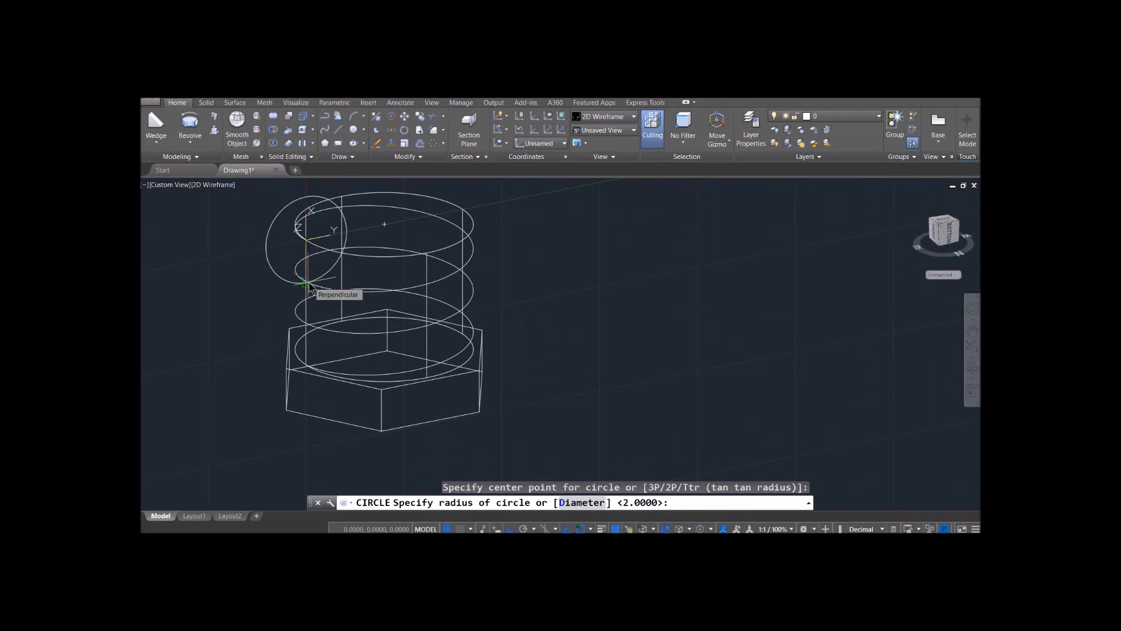
{"action": "scroll", "coordinate": [308, 266], "scroll_direction": "up", "scroll_amount": 4}
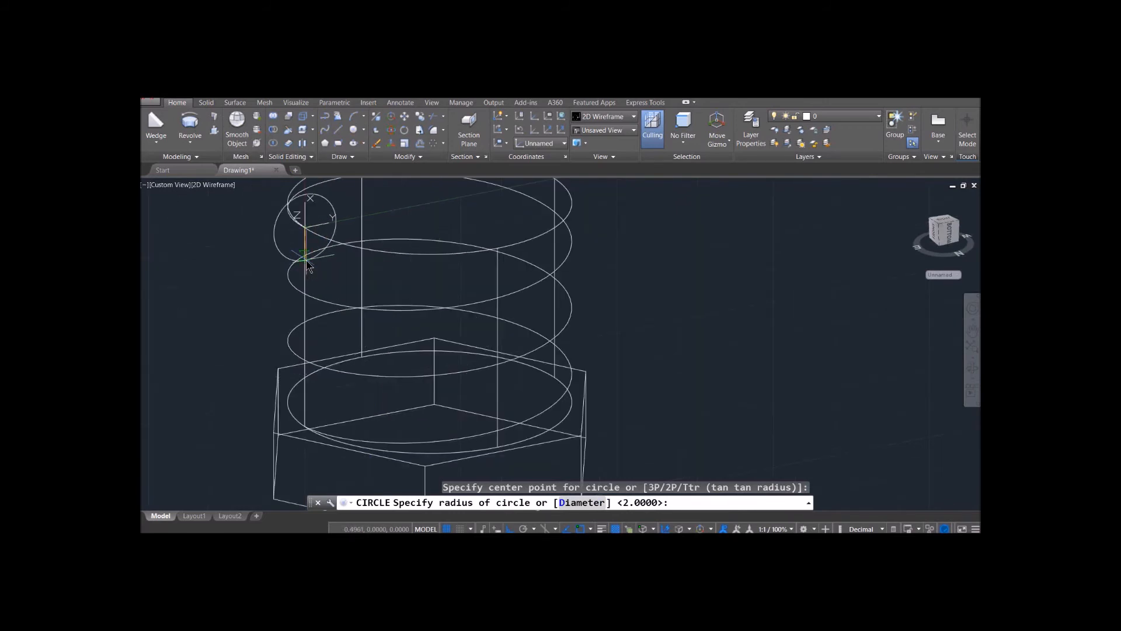
{"action": "middle_click_drag", "start_coordinate": [306, 261], "coordinate": [288, 250], "text": "shift"}
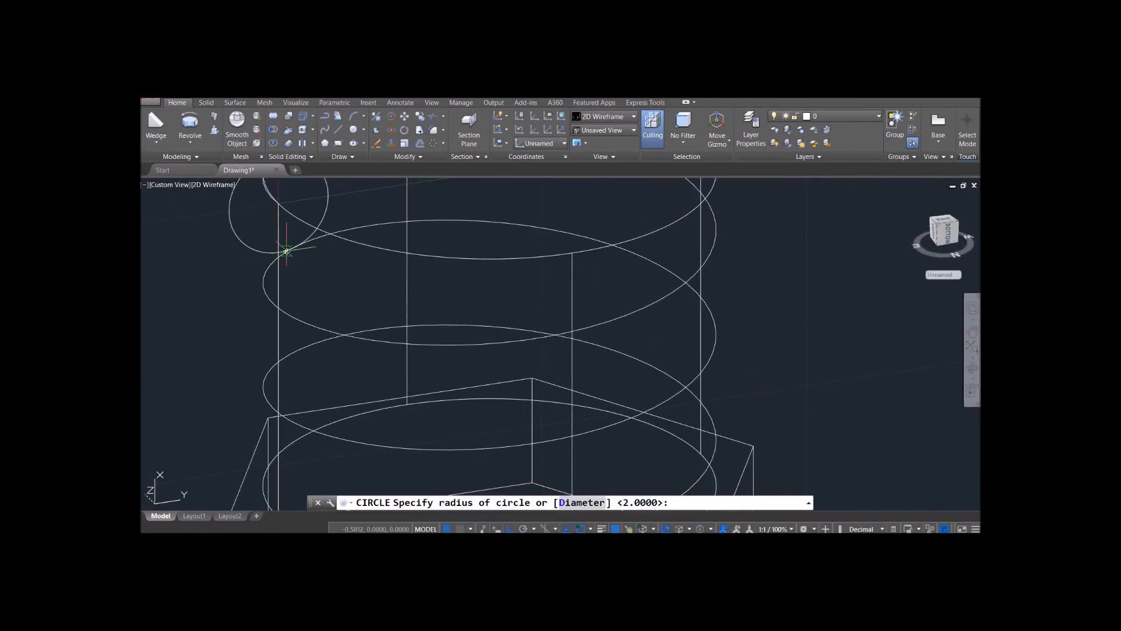
{"action": "left_click", "coordinate": [945, 237]}
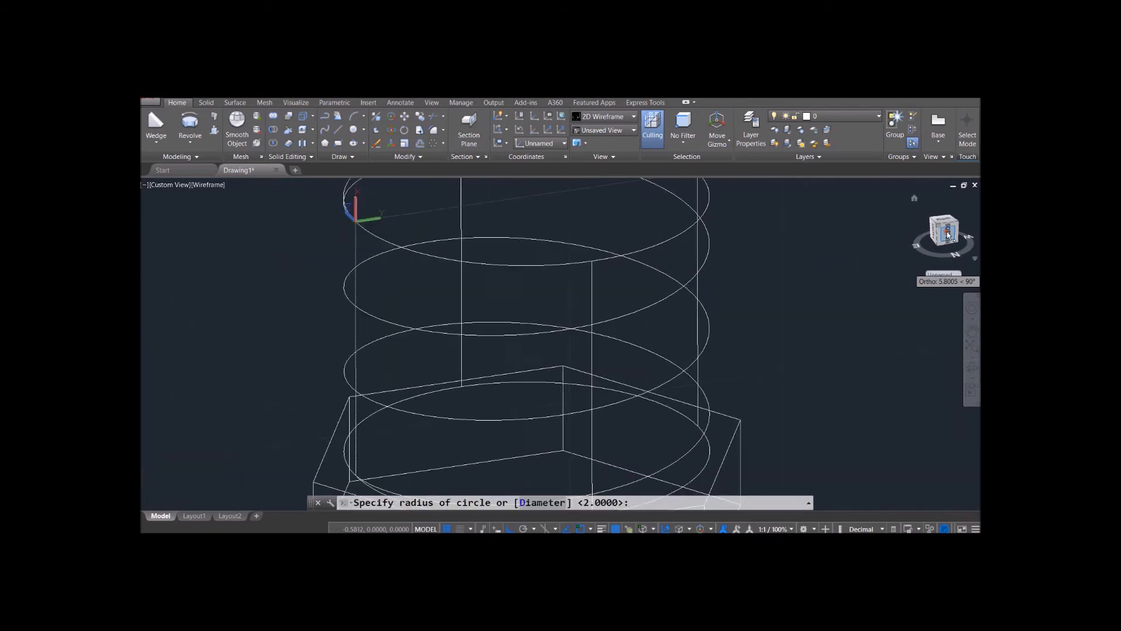
{"action": "scroll", "coordinate": [703, 337], "scroll_direction": "up", "scroll_amount": 8}
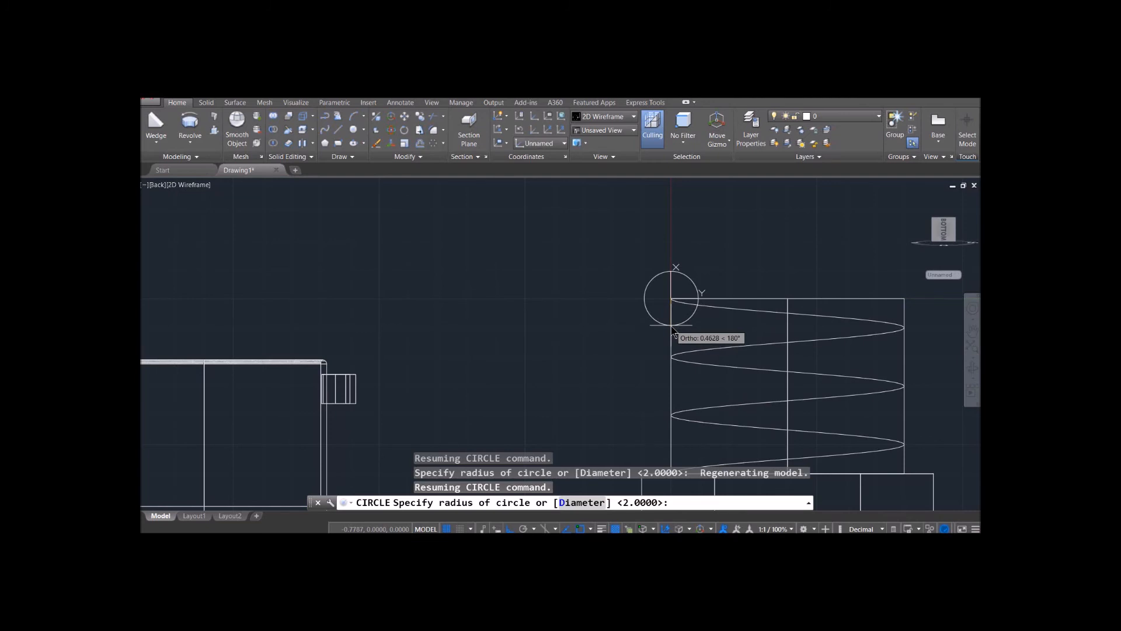
{"action": "left_click", "coordinate": [673, 330]}
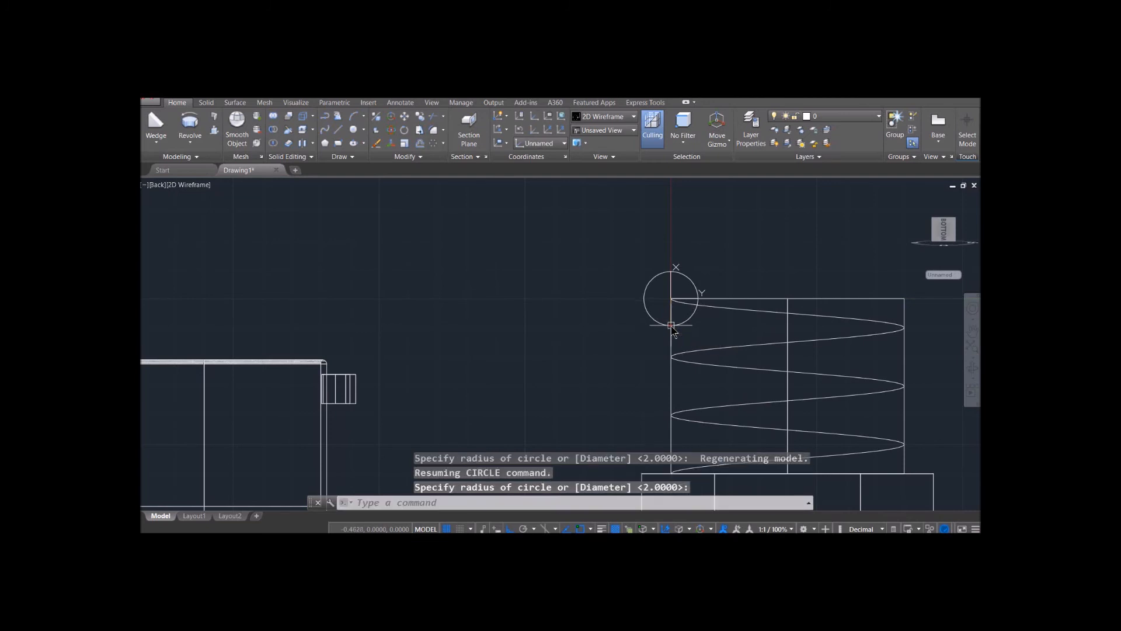
Step: Sweep the small circle as a solid along the helix around the bolt shank
{"action": "middle_click_drag", "start_coordinate": [588, 290], "coordinate": [796, 306], "text": "shift"}
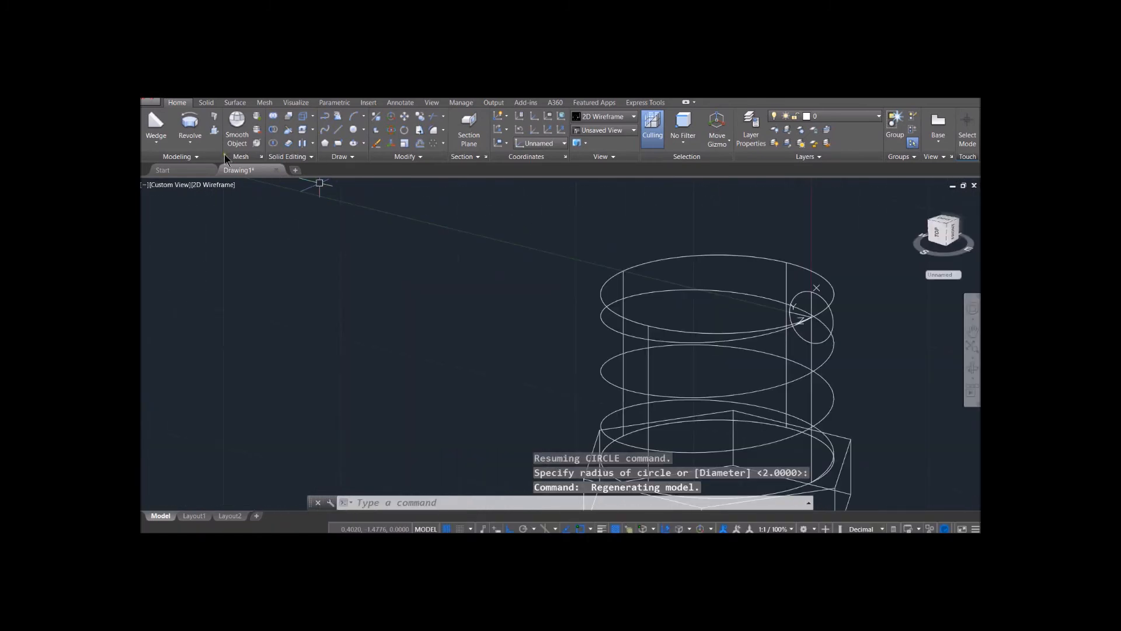
{"action": "left_click", "coordinate": [190, 140]}
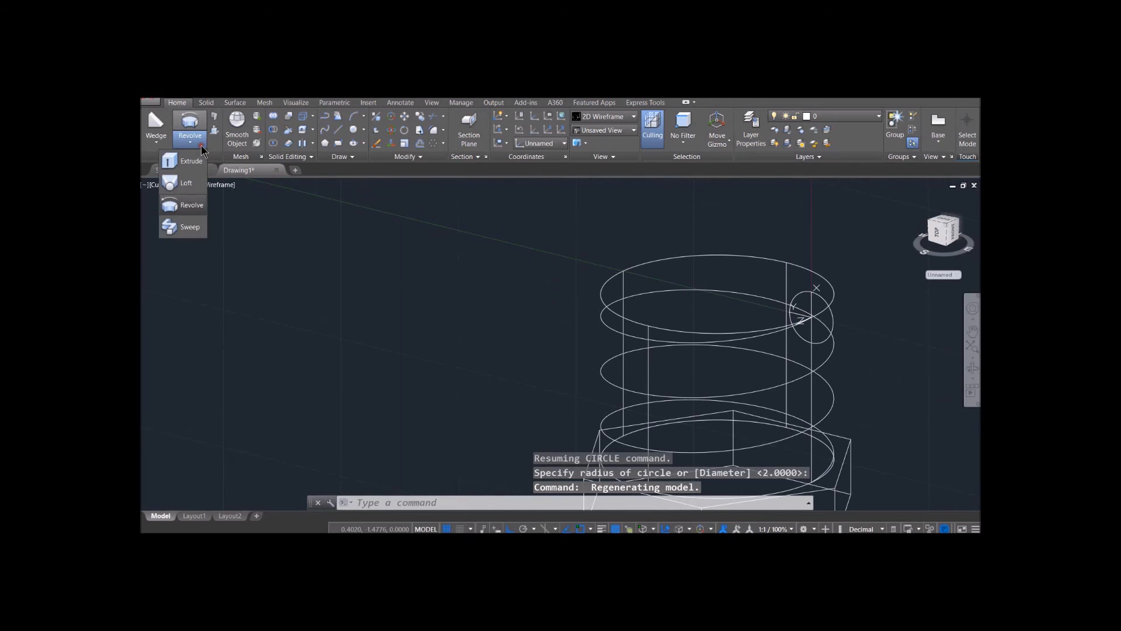
{"action": "left_click", "coordinate": [197, 233]}
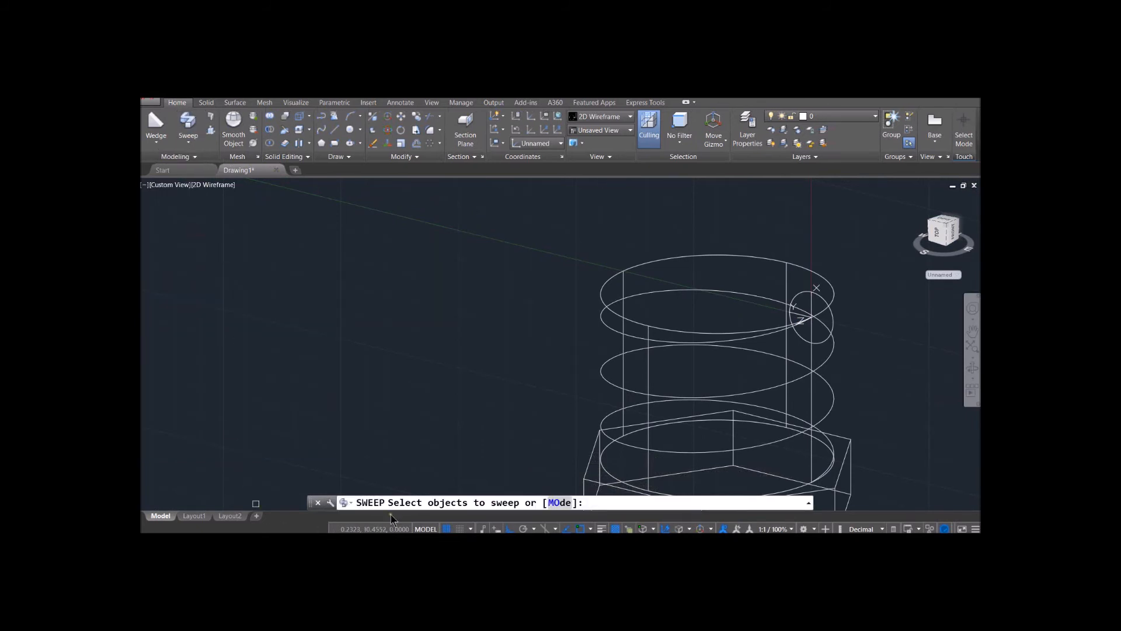
{"action": "left_click", "coordinate": [826, 342]}
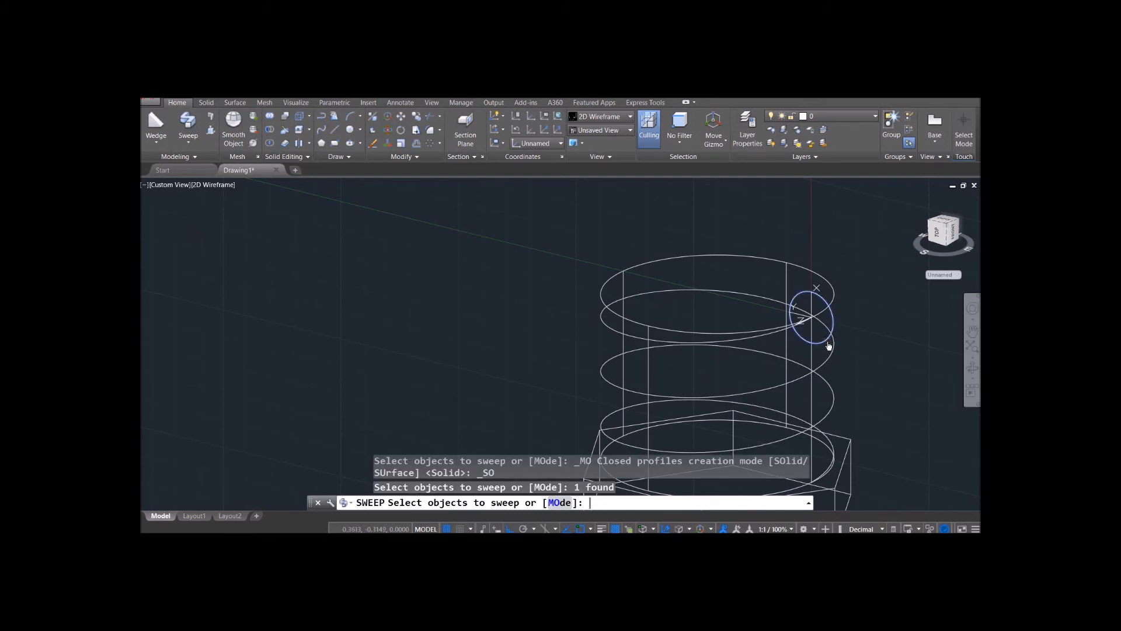
{"action": "key", "text": "Return"}
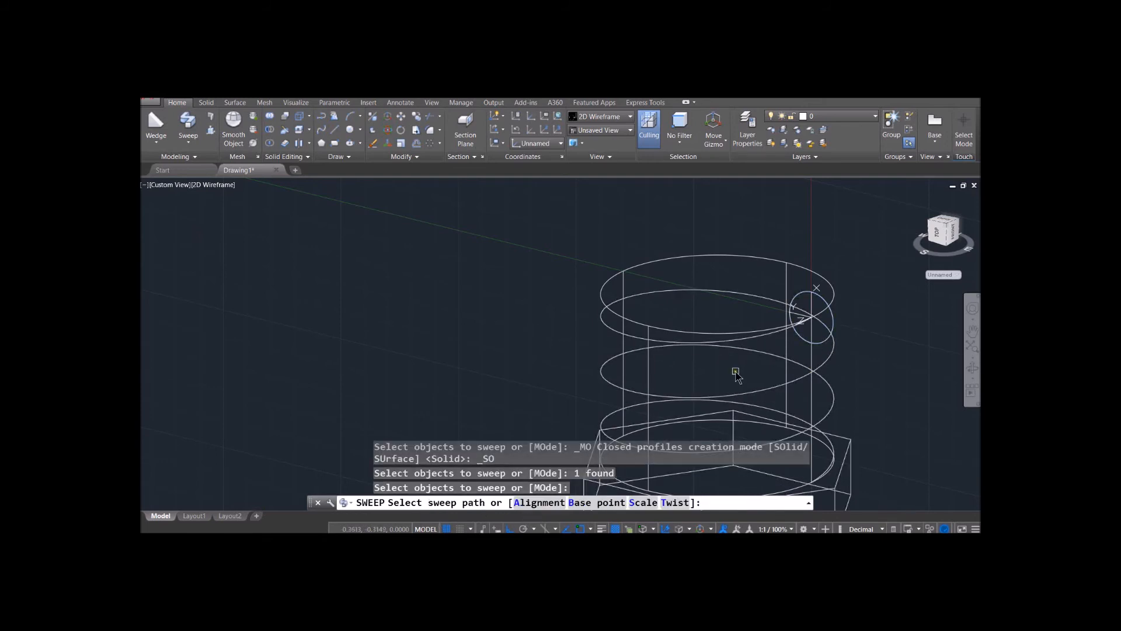
{"action": "left_click", "coordinate": [714, 345]}
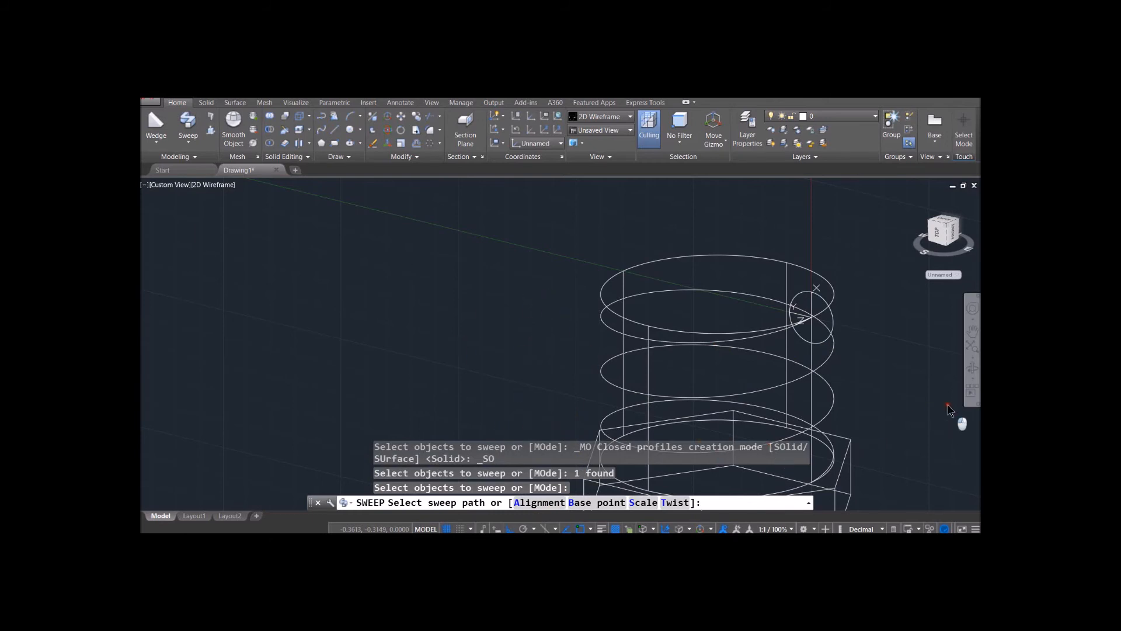
{"action": "left_click", "coordinate": [716, 392]}
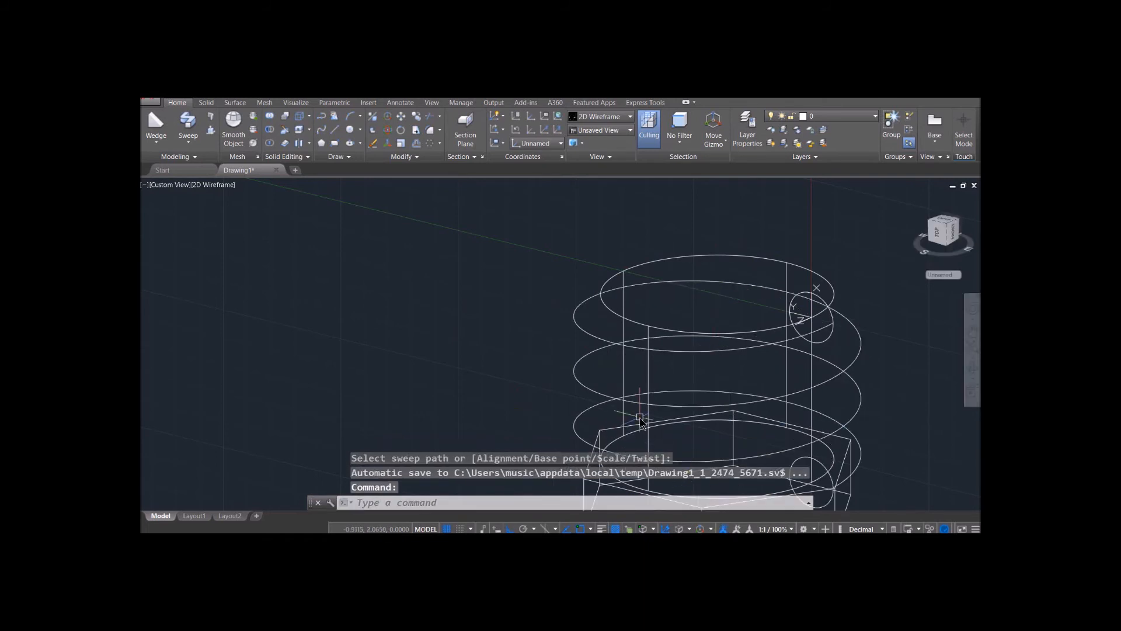
Step: Set the visual style to Realistic and inspect the swept coil around the shank
{"action": "left_click", "coordinate": [222, 186]}
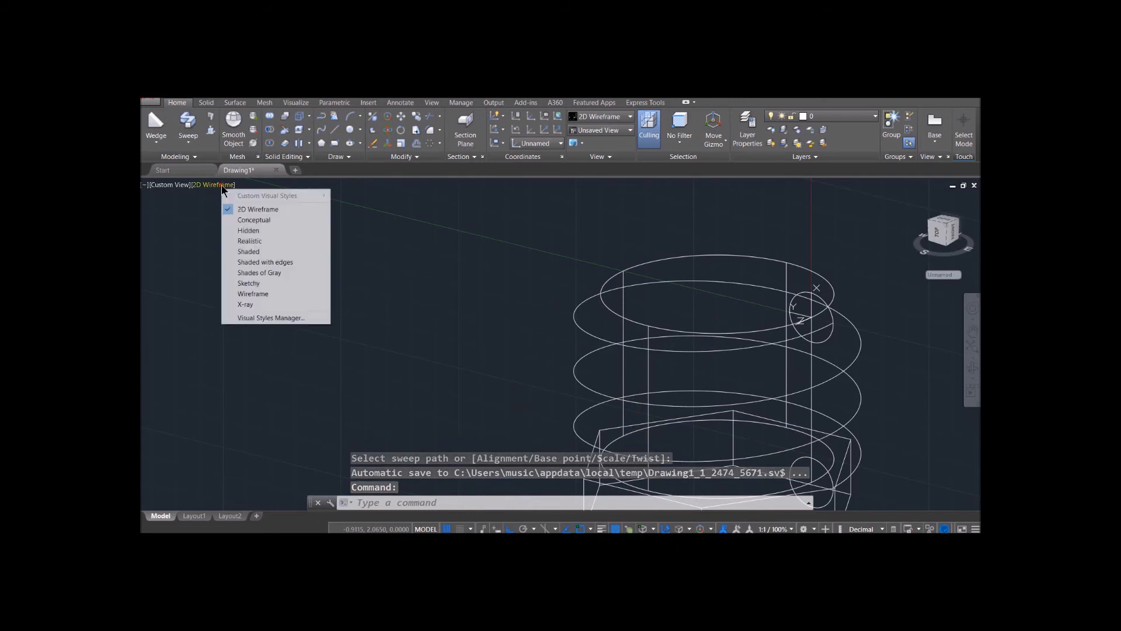
{"action": "left_click", "coordinate": [257, 242]}
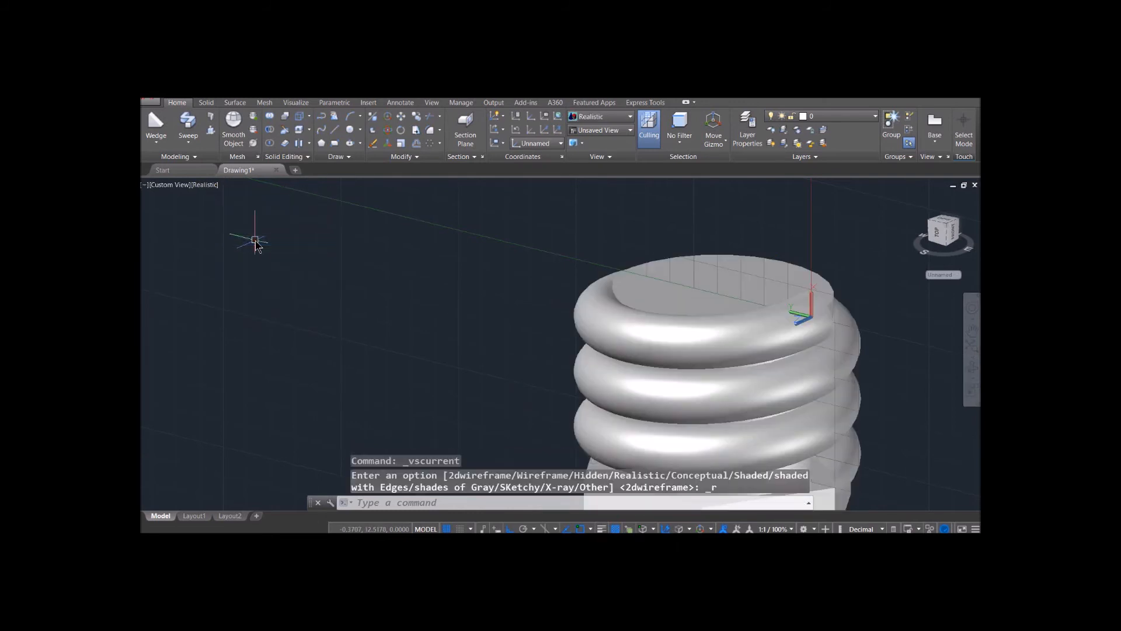
{"action": "scroll", "coordinate": [899, 377], "scroll_direction": "down", "scroll_amount": 2}
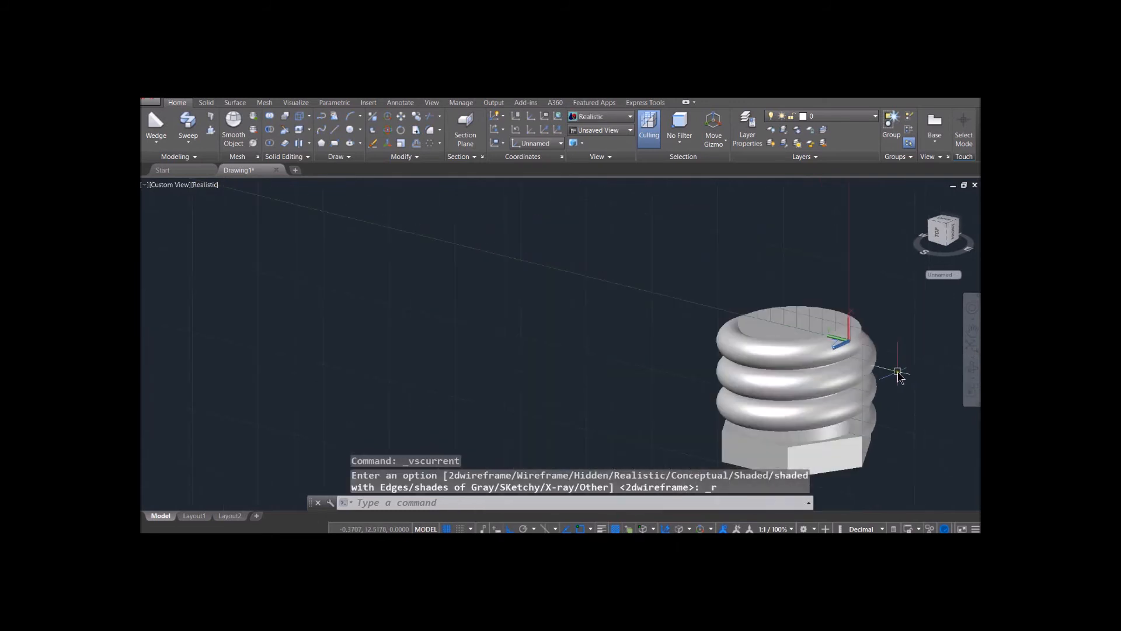
{"action": "middle_click_drag", "start_coordinate": [896, 375], "coordinate": [841, 392], "text": "shift"}
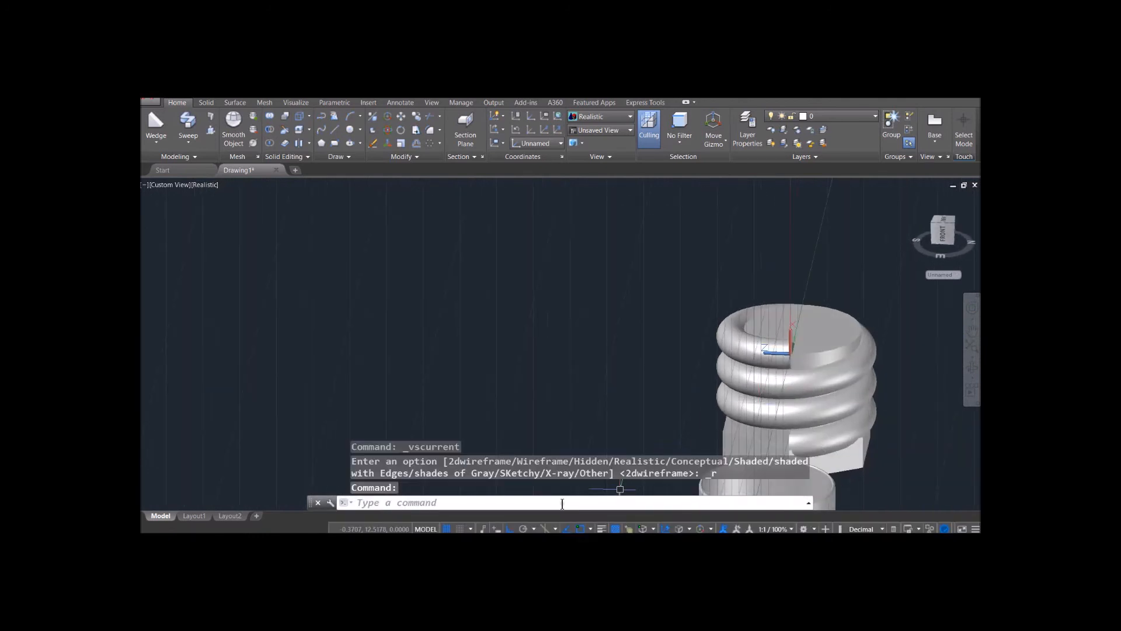
Step: Subtract the swept coil from the bolt's cylindrical shank to cut the thread
{"action": "left_click", "coordinate": [270, 129]}
{"action": "scroll", "coordinate": [638, 359], "scroll_direction": "up", "scroll_amount": 2}
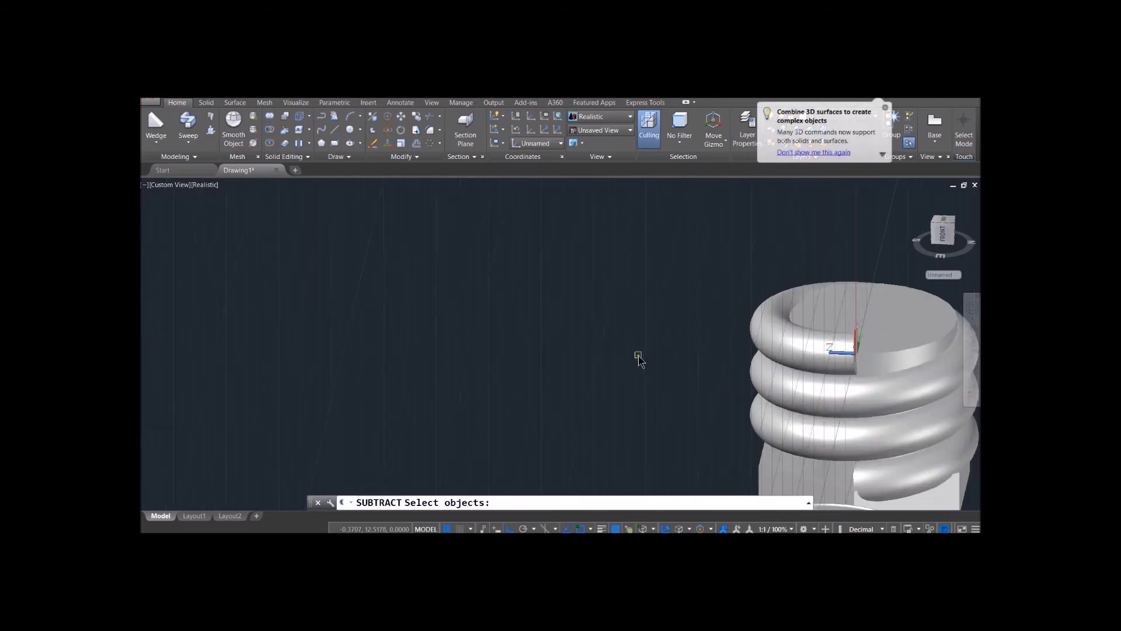
{"action": "scroll", "coordinate": [639, 359], "scroll_direction": "down", "scroll_amount": 3}
{"action": "scroll", "coordinate": [623, 343], "scroll_direction": "up", "scroll_amount": 2}
{"action": "middle_click_drag", "start_coordinate": [621, 335], "coordinate": [459, 294]}
{"action": "left_click", "coordinate": [605, 304]}
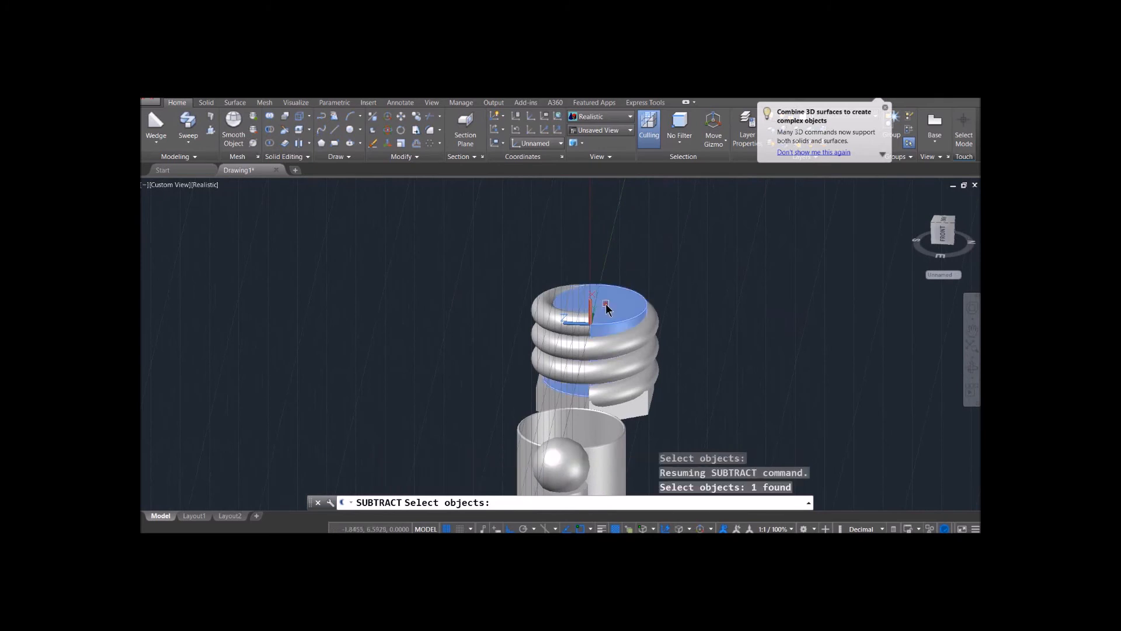
{"action": "key", "text": "Return"}
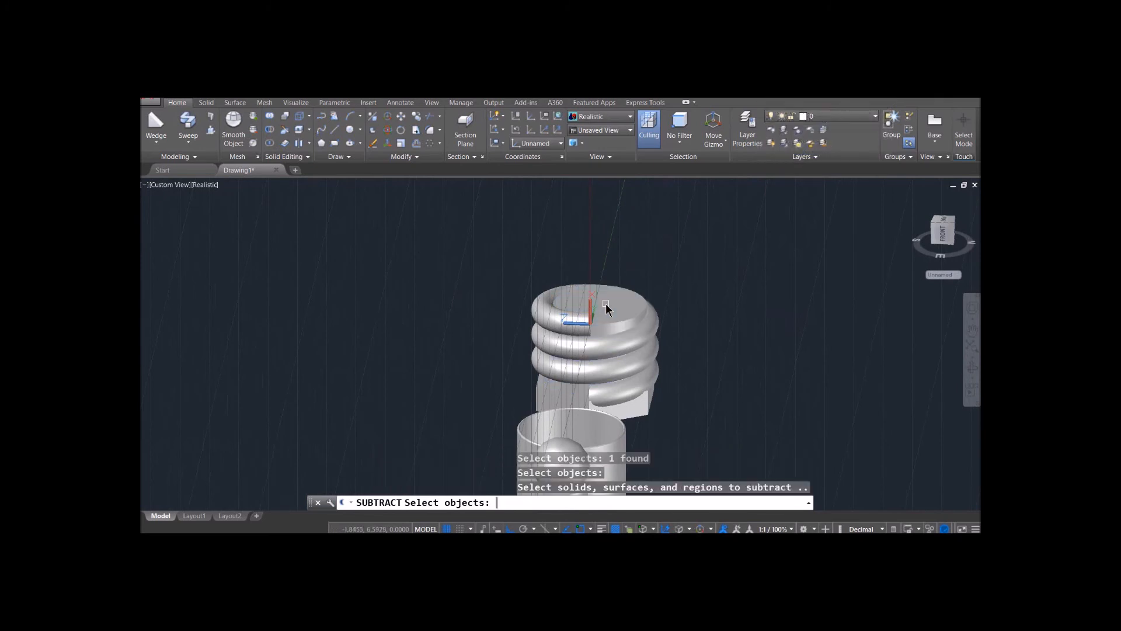
{"action": "left_click", "coordinate": [604, 351]}
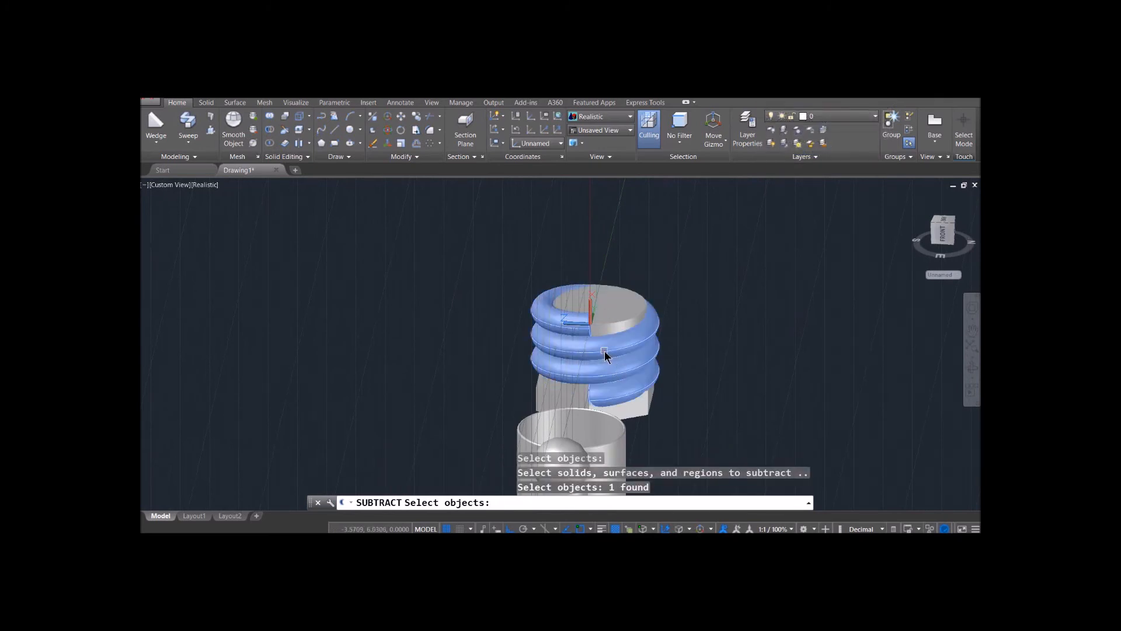
{"action": "key", "text": "Return"}
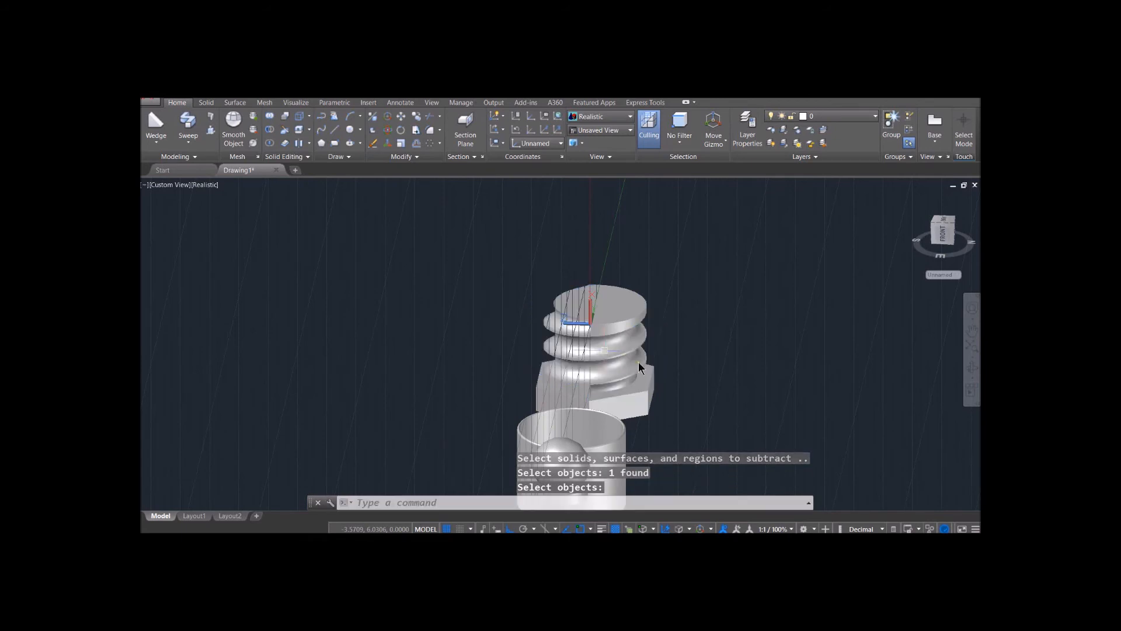
Step: Inspect the threaded bolt from several sides and check whether the hexagonal head and the shank are separate solids
{"action": "middle_click_drag", "start_coordinate": [702, 378], "coordinate": [457, 367], "text": "shift"}
{"action": "scroll", "coordinate": [613, 357], "scroll_direction": "up", "scroll_amount": 4}
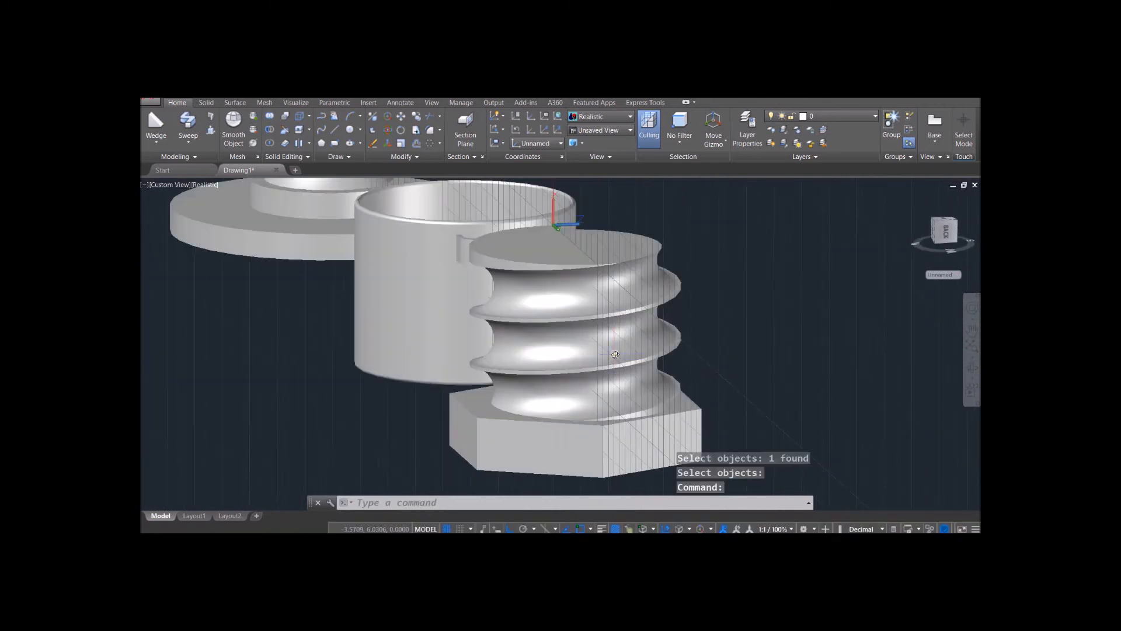
{"action": "mouse_move", "coordinate": [743, 320]}
{"action": "middle_mouse_down", "text": "shift"}
{"action": "mouse_move", "coordinate": [741, 348]}
{"action": "mouse_move", "coordinate": [761, 311]}
{"action": "middle_mouse_up", "text": "shift"}
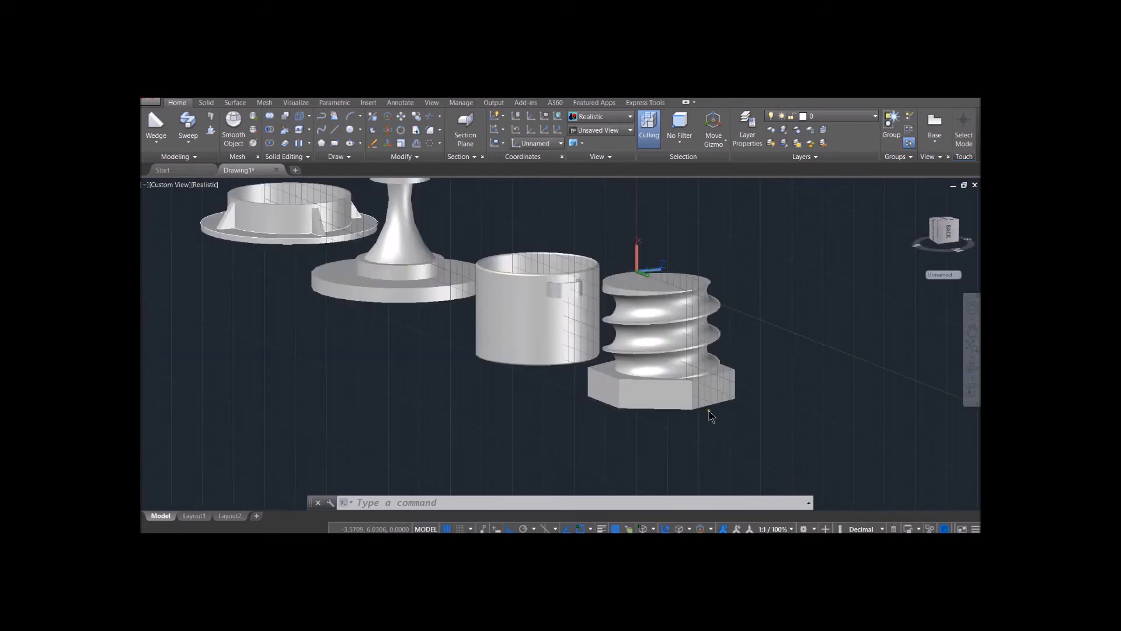
{"action": "left_click", "coordinate": [677, 402]}
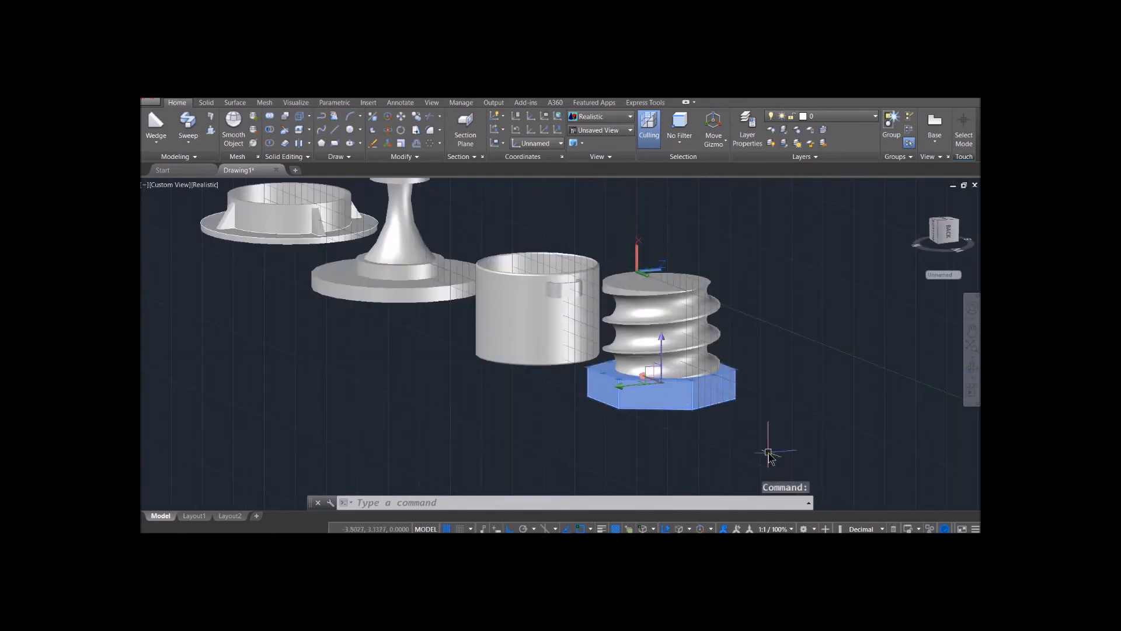
{"action": "key", "text": "Escape"}
{"action": "left_click", "coordinate": [692, 318]}
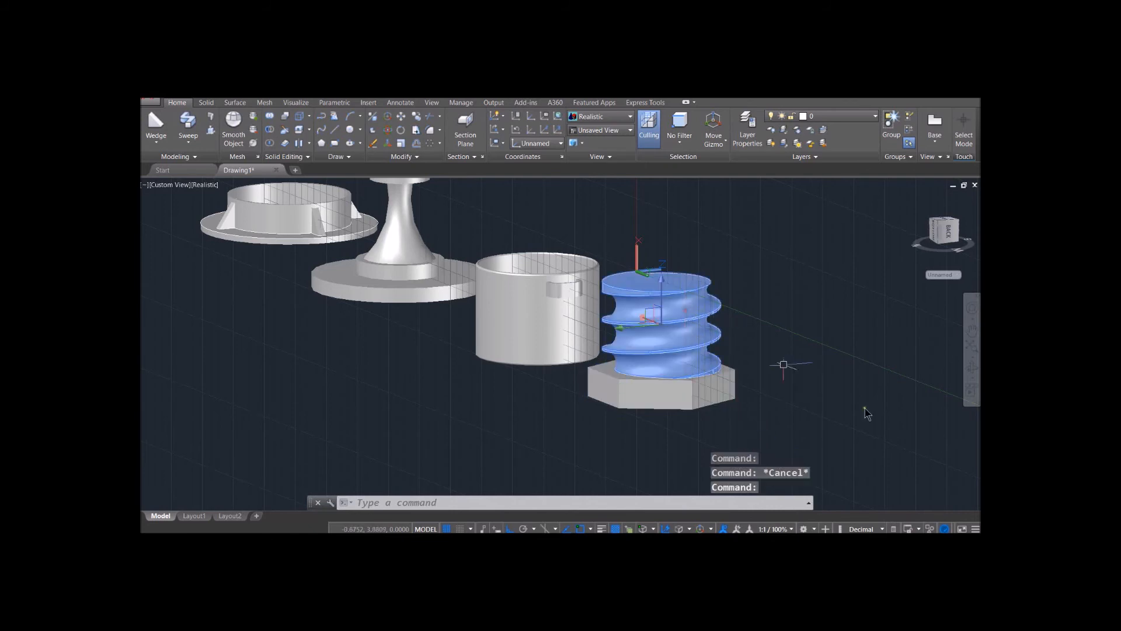
{"action": "key", "text": "Escape"}
{"action": "left_click", "coordinate": [675, 389]}
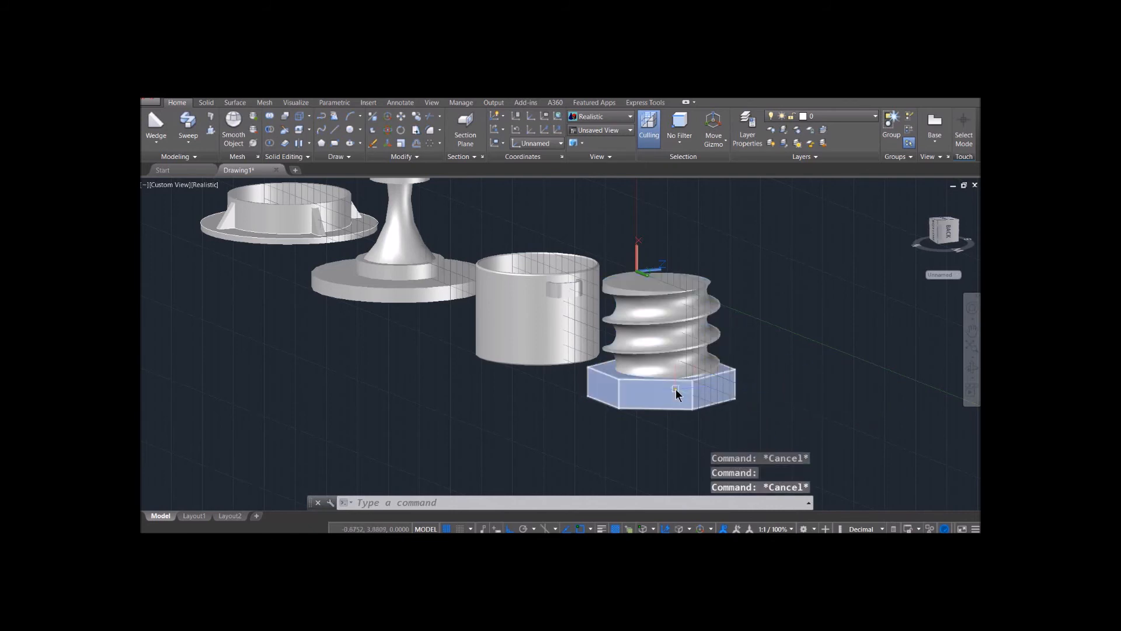
{"action": "key", "text": "Escape"}
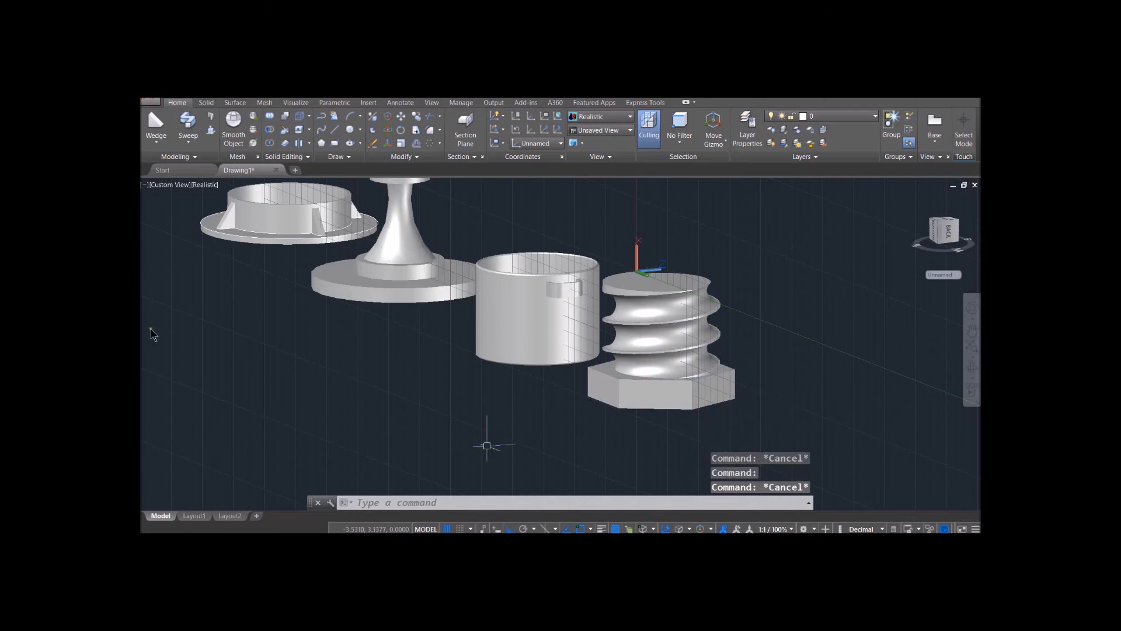
Step: Set the visual style to 2D Wireframe
{"action": "left_click", "coordinate": [202, 184]}
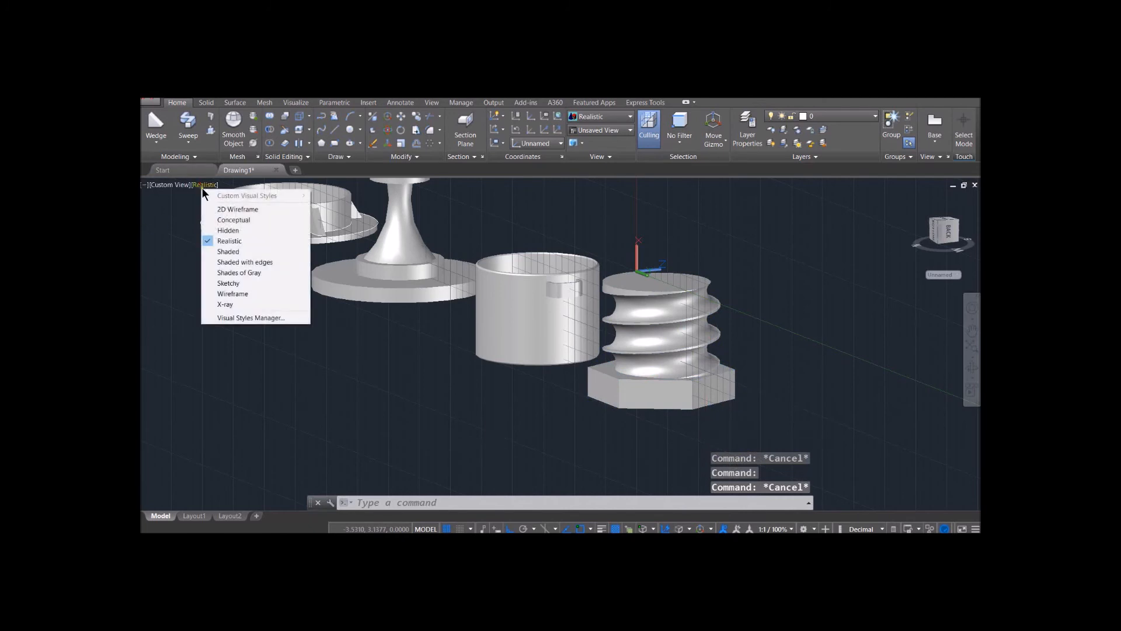
{"action": "left_click", "coordinate": [241, 212]}
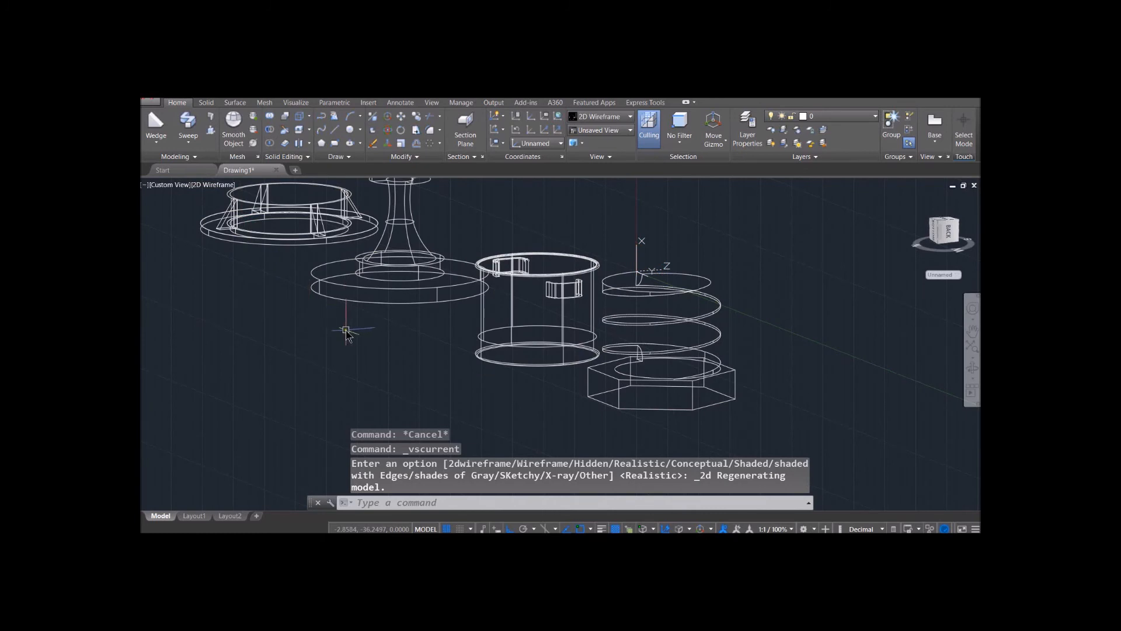
{"action": "left_click", "coordinate": [155, 143]}
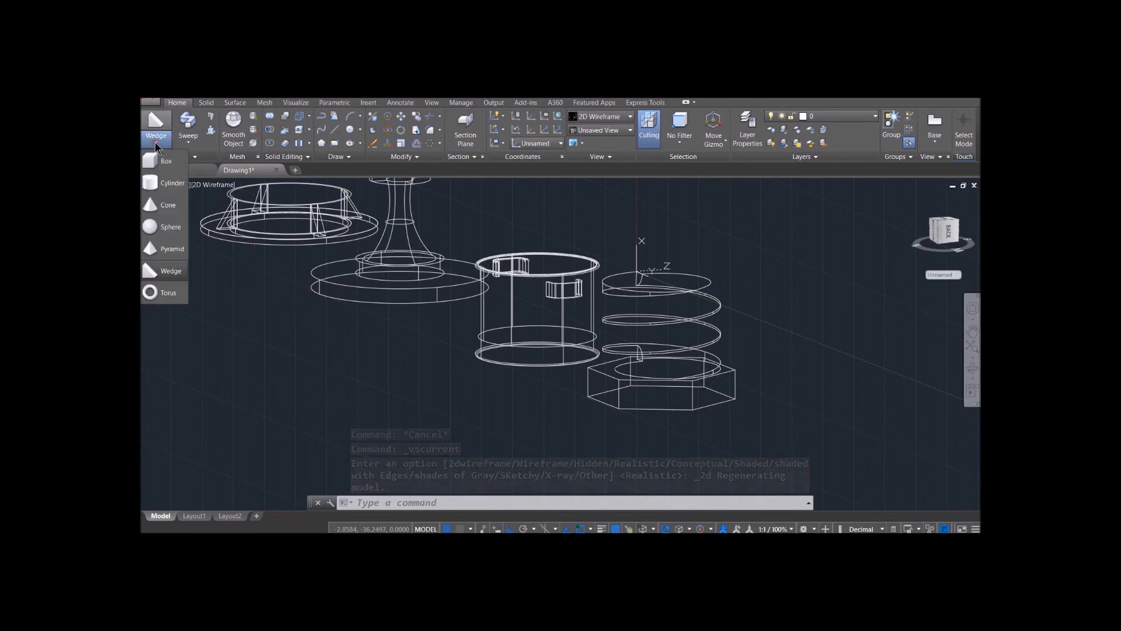
{"action": "left_click", "coordinate": [168, 208]}
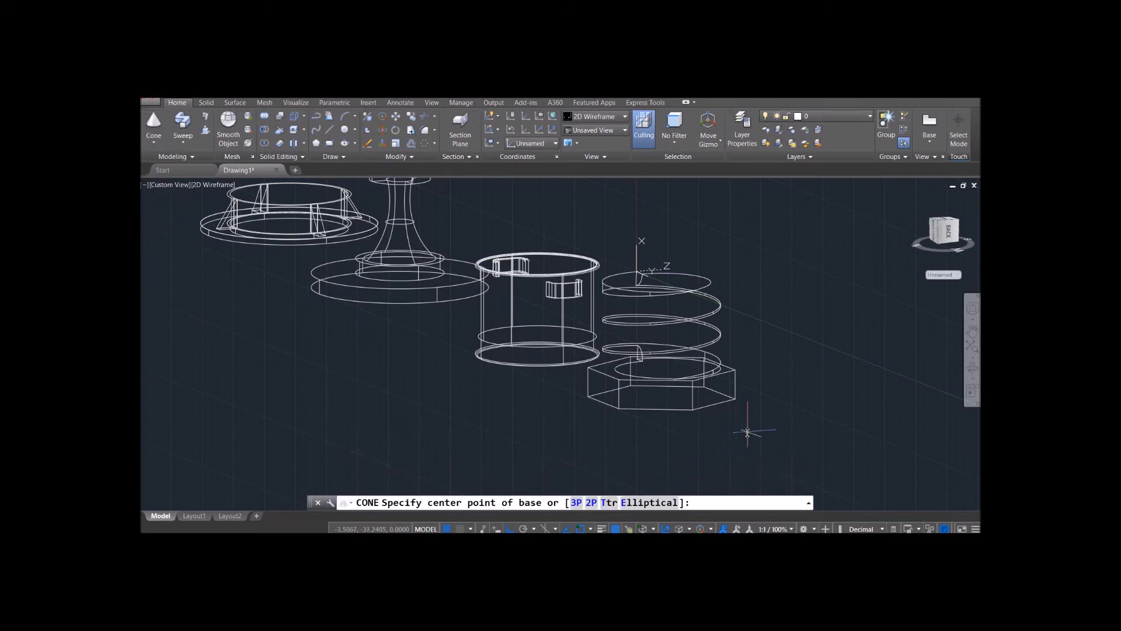
{"action": "middle_click_drag", "start_coordinate": [749, 432], "coordinate": [723, 387], "text": "shift"}
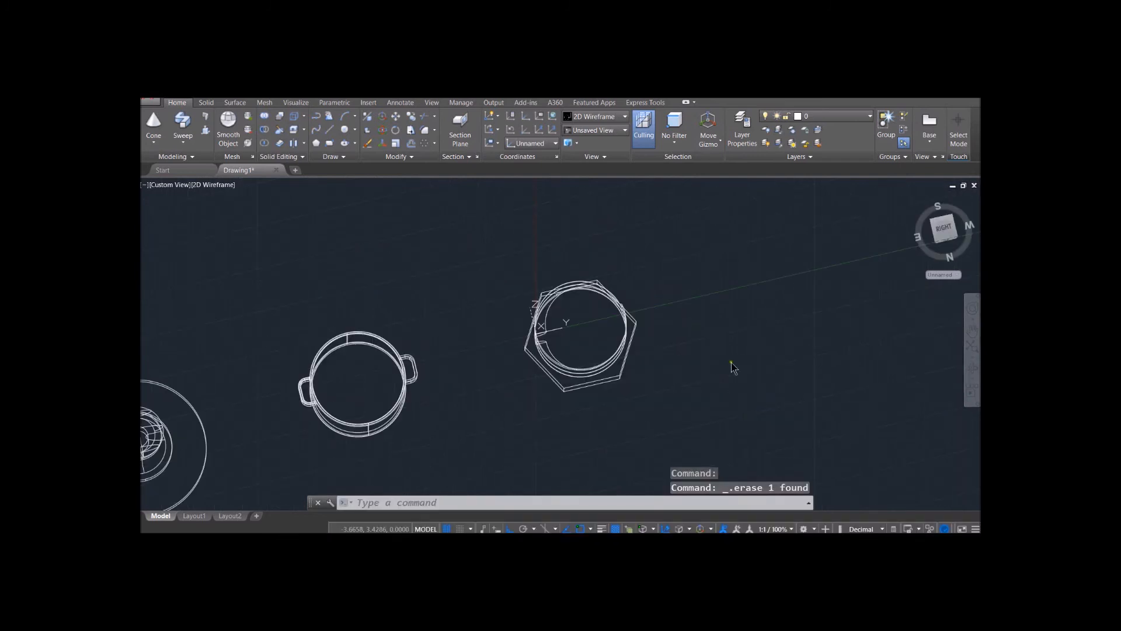
{"action": "scroll", "coordinate": [719, 345], "scroll_direction": "up", "scroll_amount": 3}
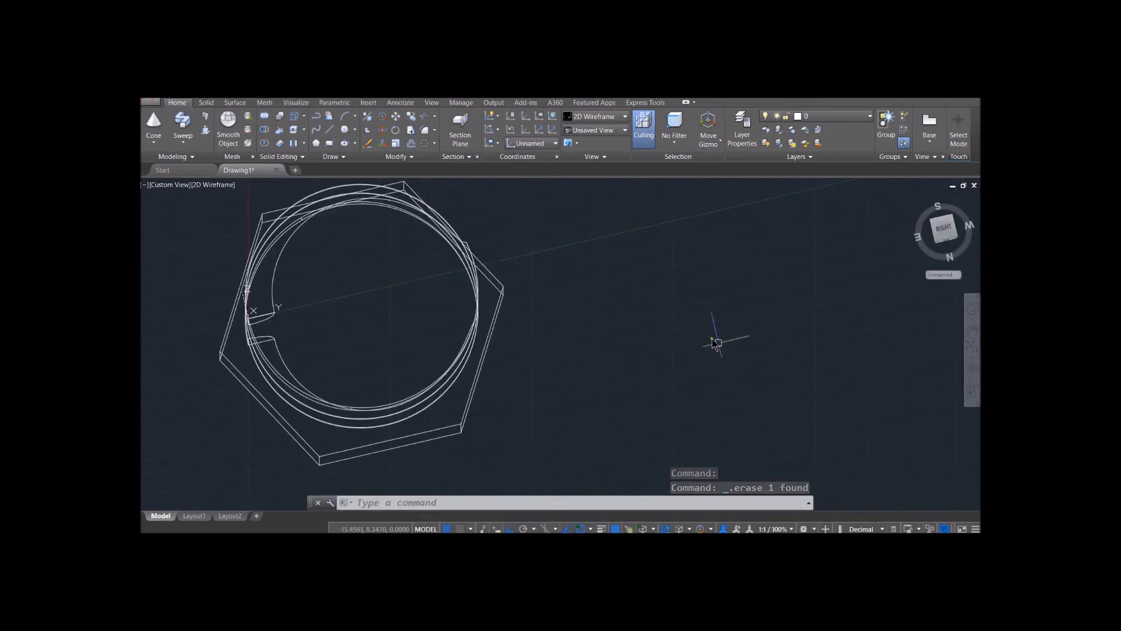
Step: In the top view, draw a line from the outer edge of the threaded shank to its centre
{"action": "left_click", "coordinate": [946, 229]}
{"action": "scroll", "coordinate": [753, 332], "scroll_direction": "up", "scroll_amount": 5}
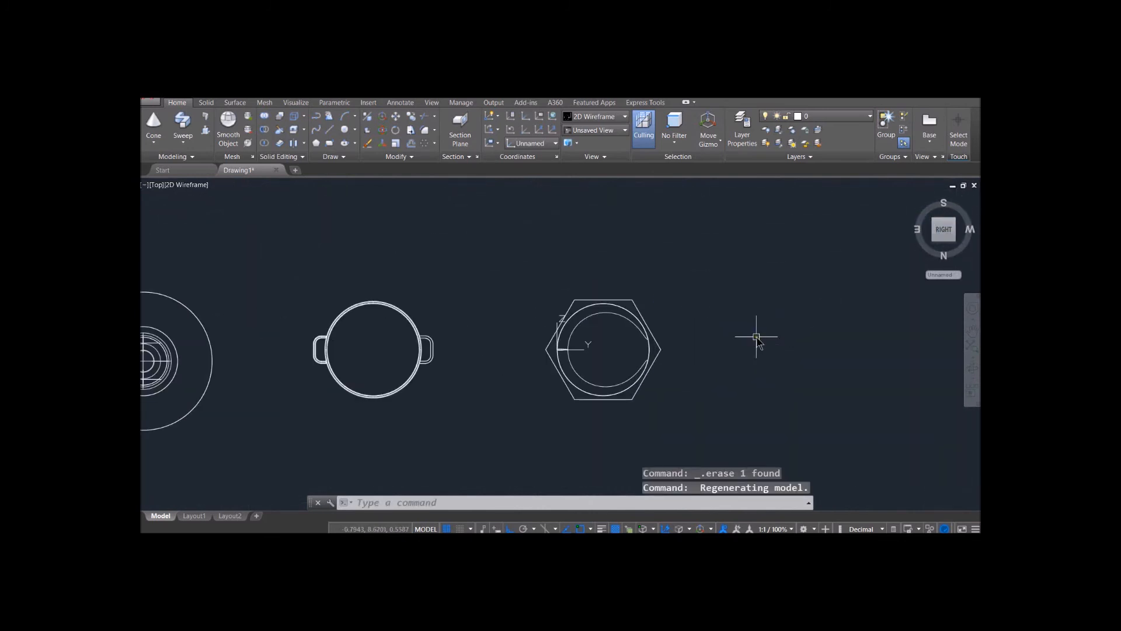
{"action": "mouse_move", "coordinate": [700, 291]}
{"action": "middle_mouse_down"}
{"action": "mouse_move", "coordinate": [689, 285]}
{"action": "mouse_move", "coordinate": [692, 262]}
{"action": "middle_mouse_up"}
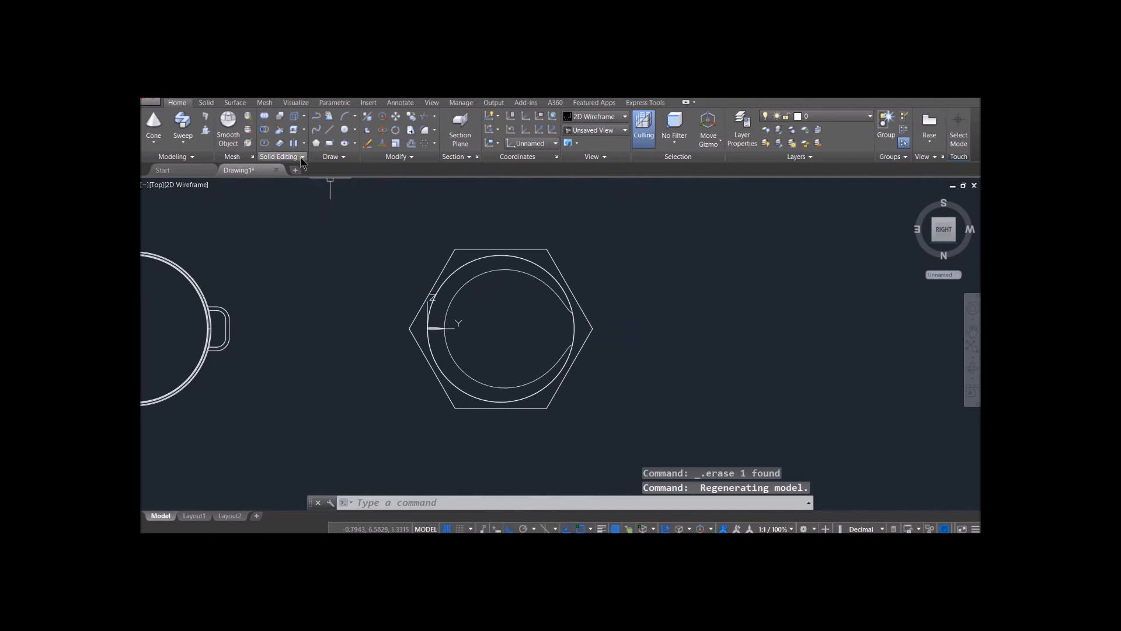
{"action": "left_click", "coordinate": [330, 129]}
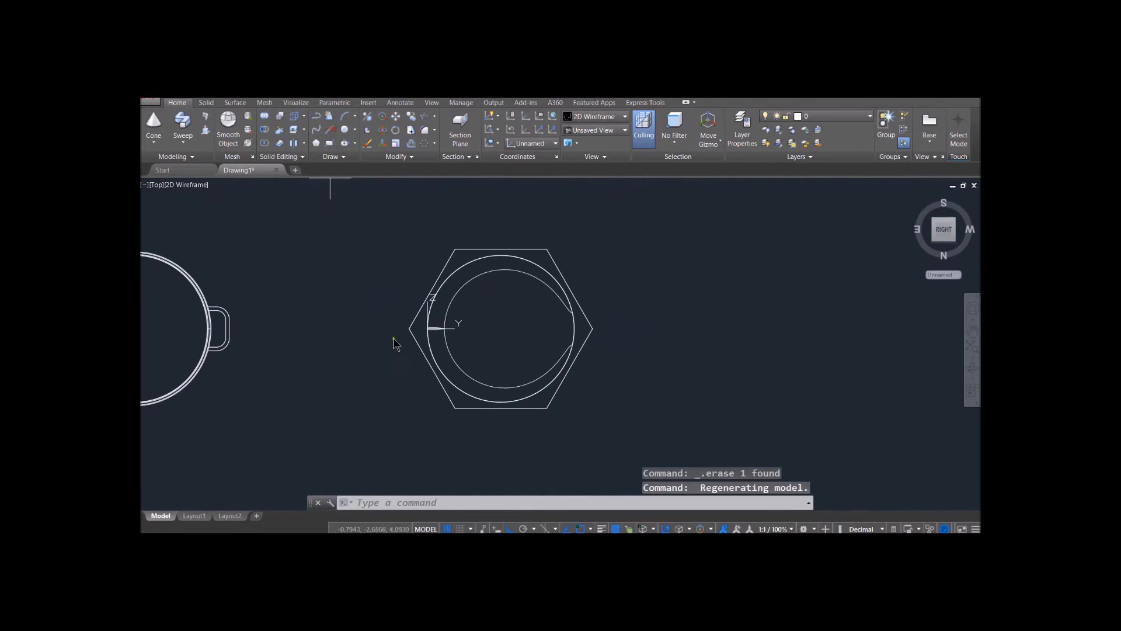
{"action": "left_click", "coordinate": [572, 332]}
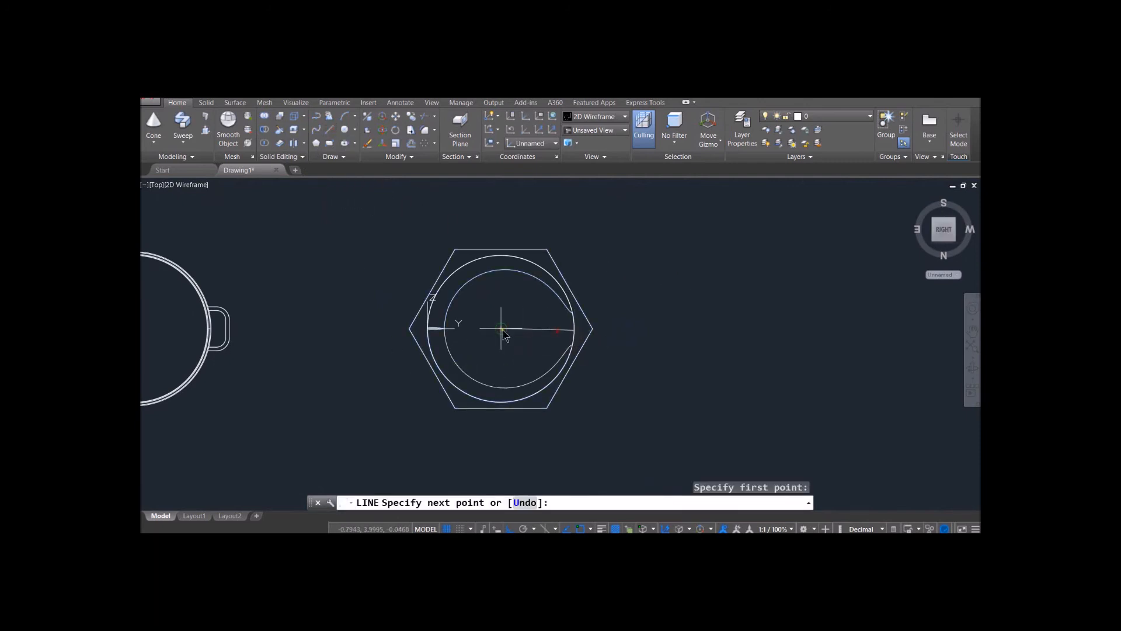
{"action": "left_click", "coordinate": [501, 330]}
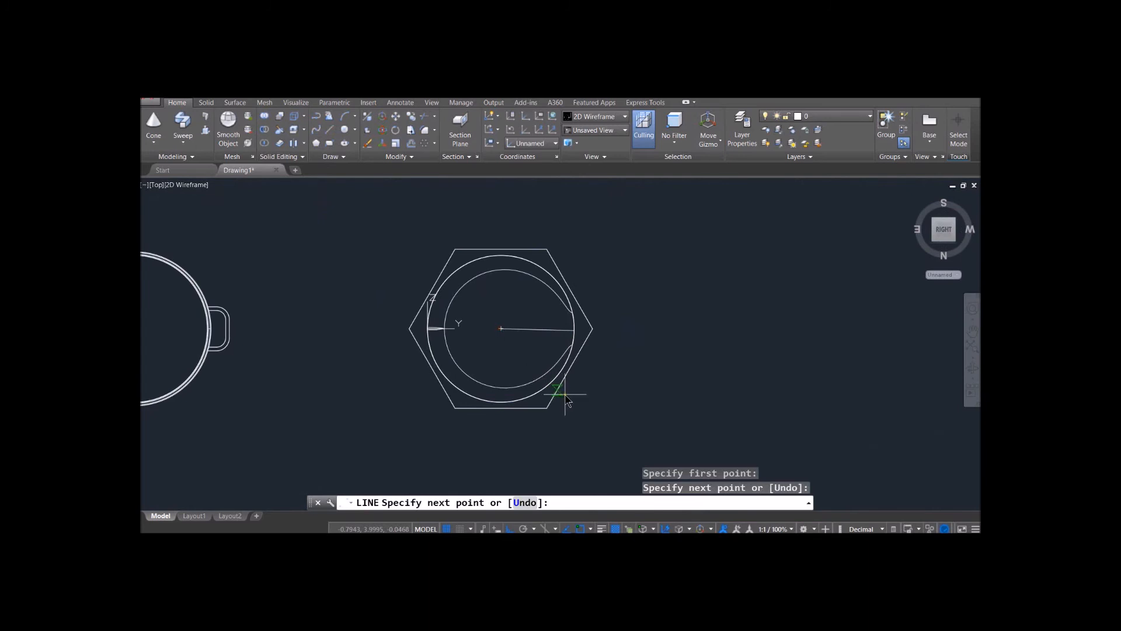
{"action": "key", "text": "Return"}
{"action": "middle_click_drag", "start_coordinate": [708, 325], "coordinate": [660, 285], "text": "shift"}
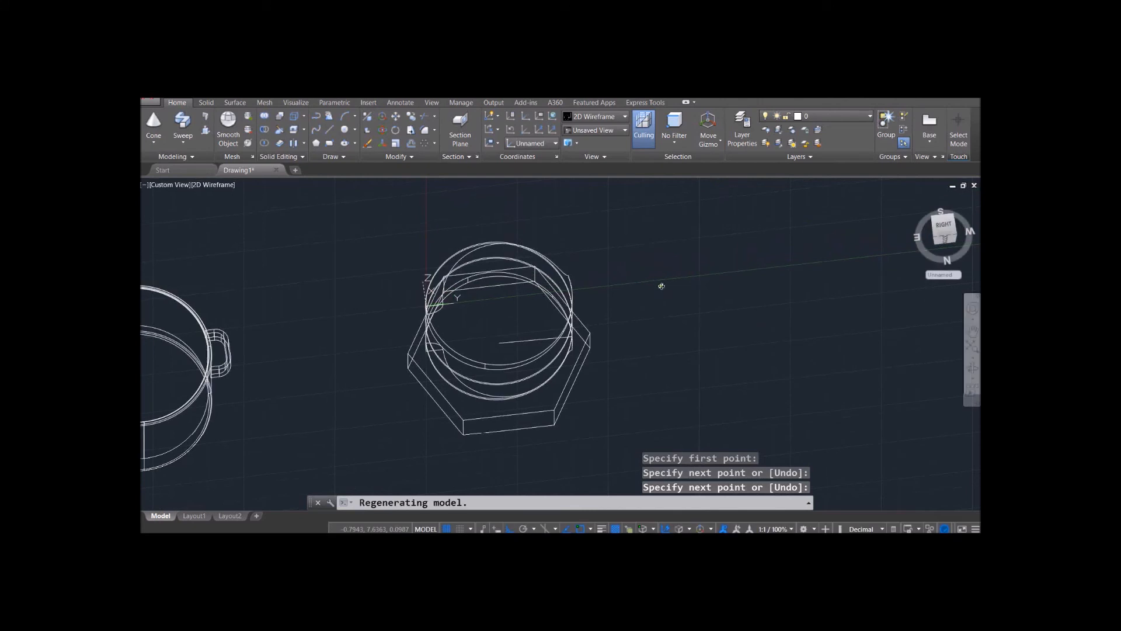
{"action": "left_click", "coordinate": [153, 125]}
{"action": "left_click", "coordinate": [498, 344]}
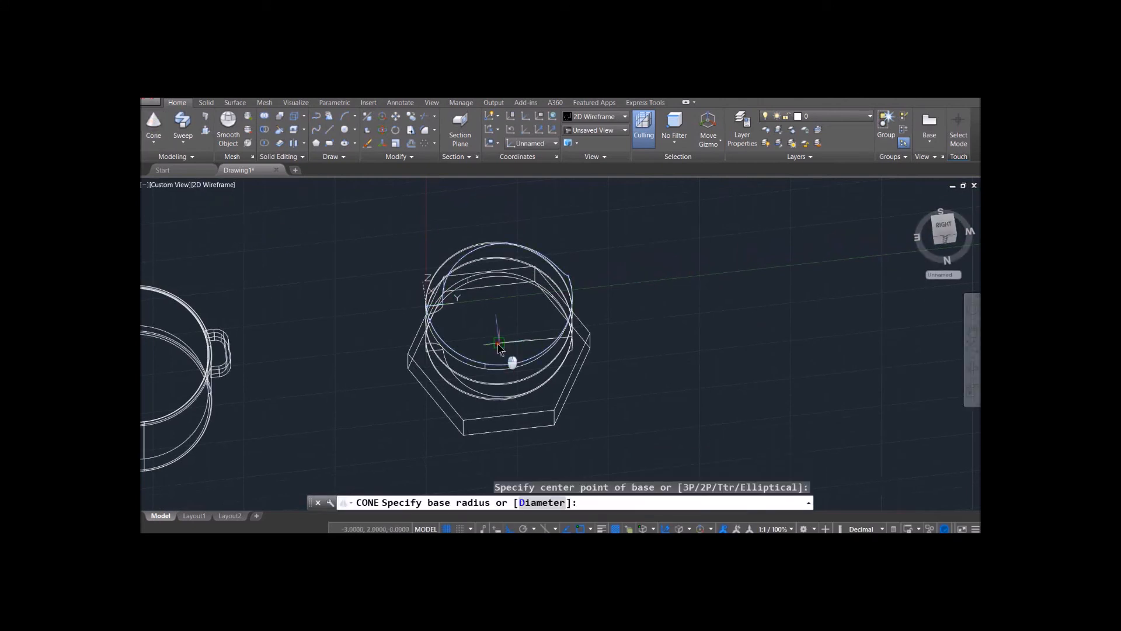
{"action": "left_click", "coordinate": [587, 336]}
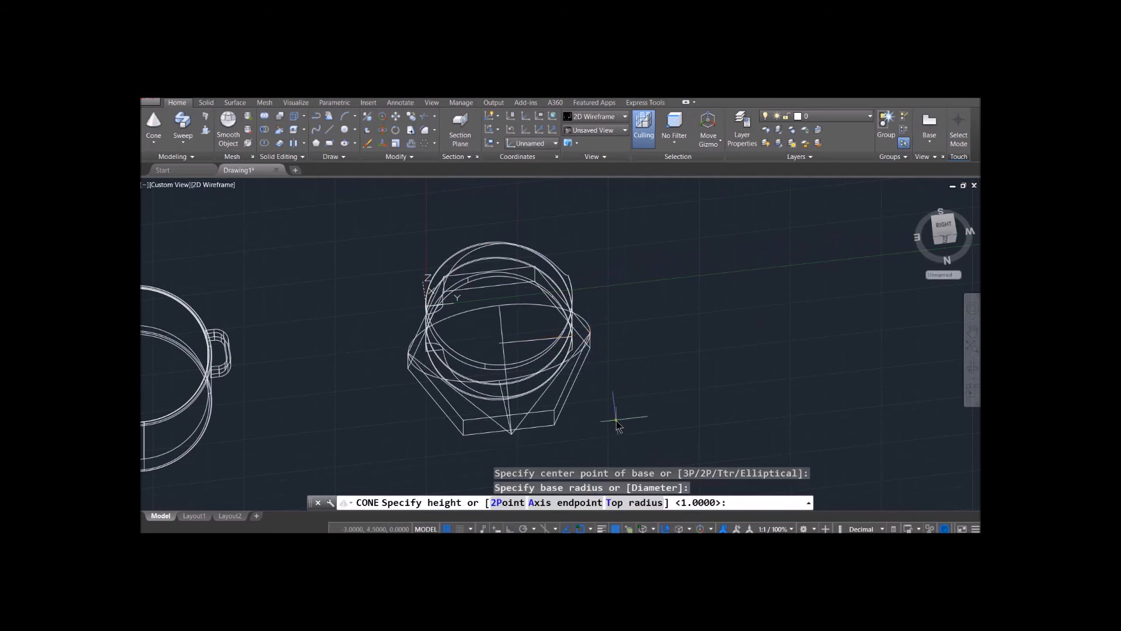
{"action": "middle_click_drag", "start_coordinate": [613, 408], "coordinate": [554, 417], "text": "shift"}
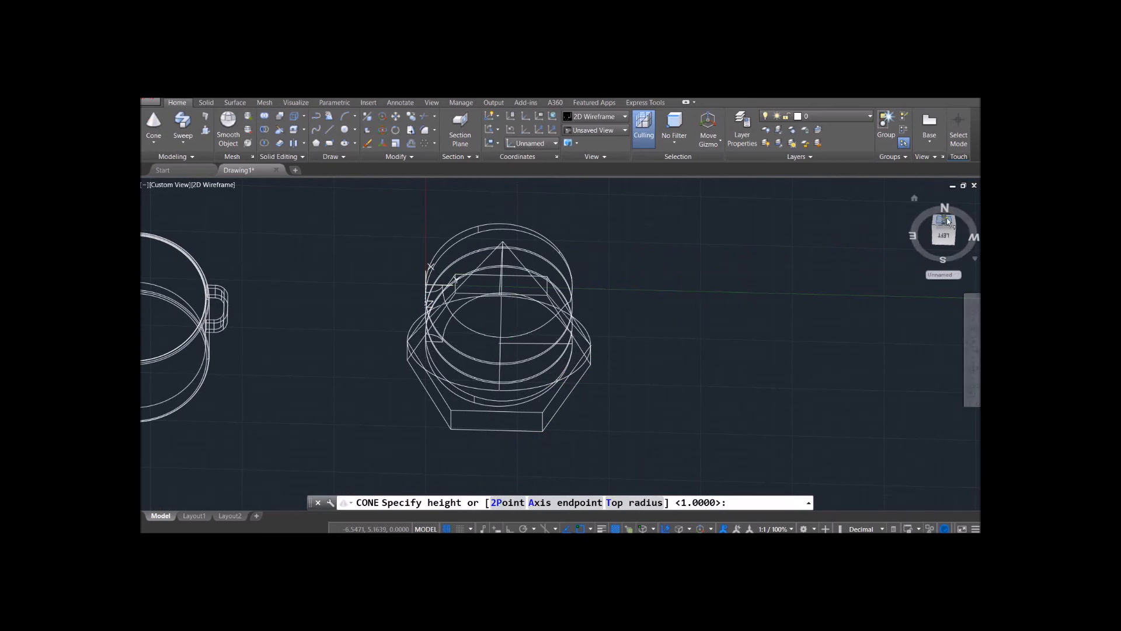
{"action": "left_click", "coordinate": [946, 222]}
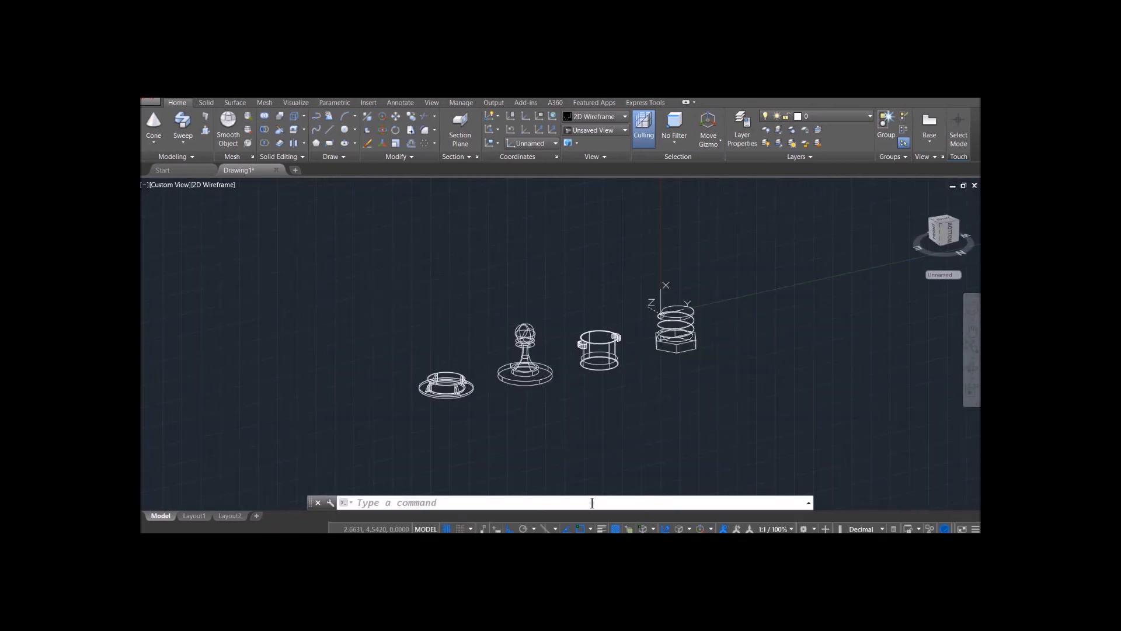
Step: Redefine the UCS with its origin at the line's inner end, X along the line and Z pointing down toward the bolt head
{"action": "type", "text": "UCS"}
{"action": "key", "text": "Return"}
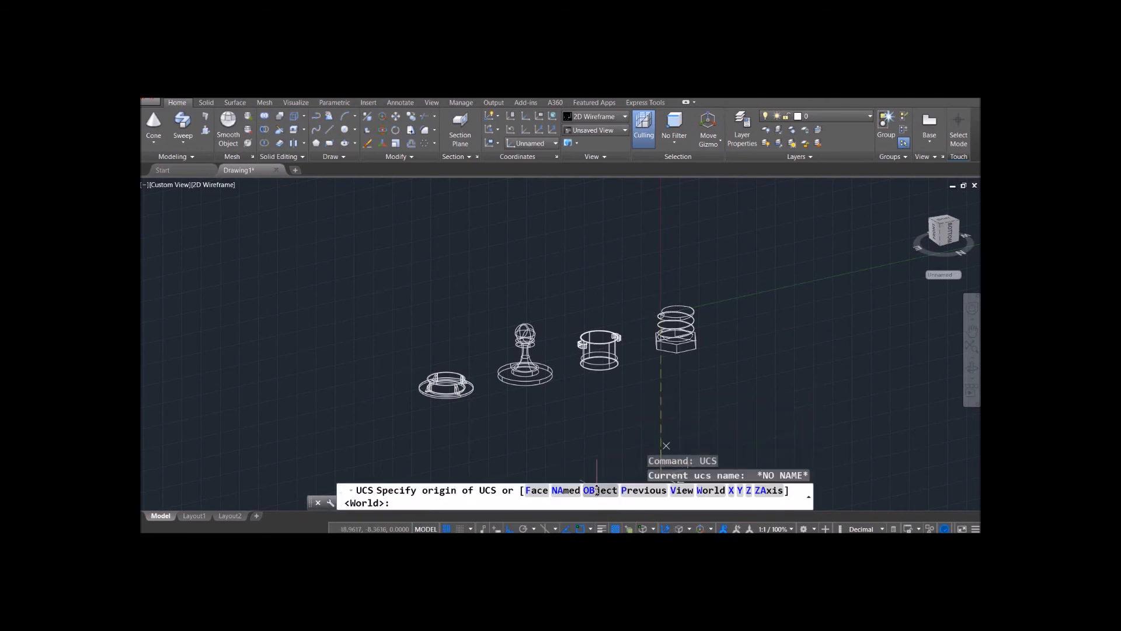
{"action": "scroll", "coordinate": [700, 374], "scroll_direction": "up", "scroll_amount": 7}
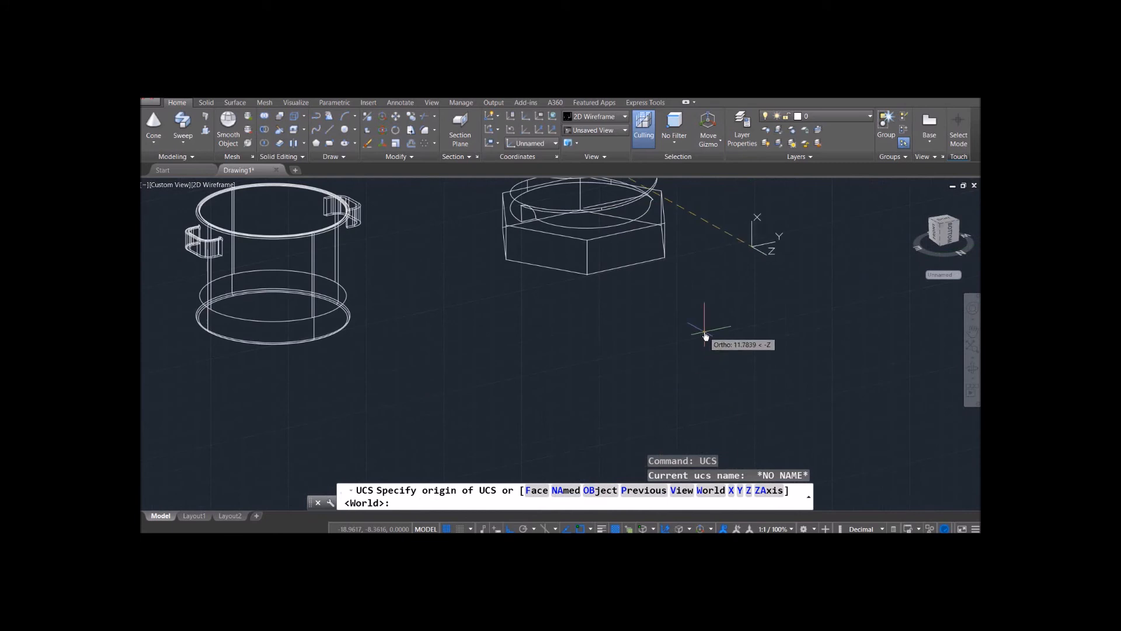
{"action": "scroll", "coordinate": [701, 321], "scroll_direction": "down", "scroll_amount": 3}
{"action": "middle_click_drag", "start_coordinate": [693, 311], "coordinate": [633, 412], "text": "shift"}
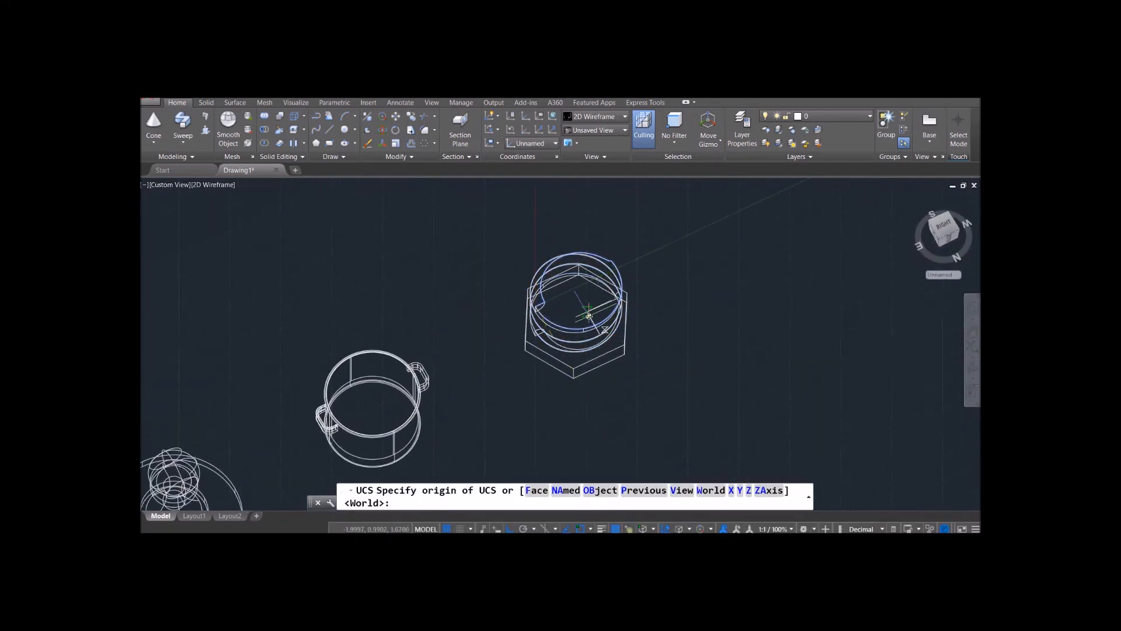
{"action": "scroll", "coordinate": [585, 315], "scroll_direction": "up", "scroll_amount": 5}
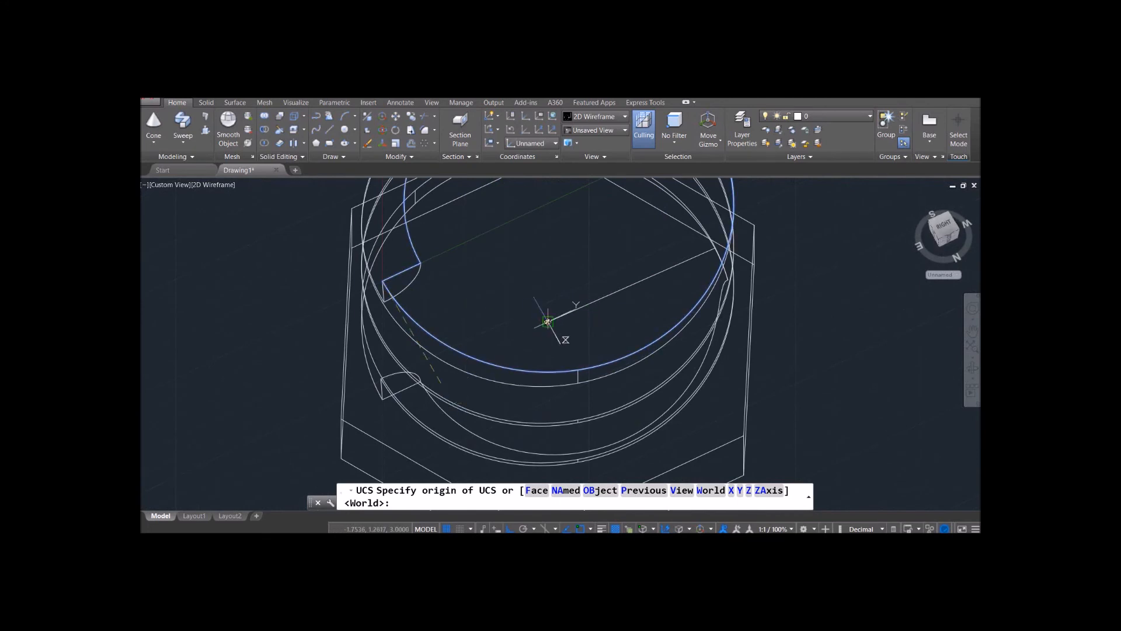
{"action": "left_click", "coordinate": [547, 321]}
{"action": "left_click", "coordinate": [506, 528]}
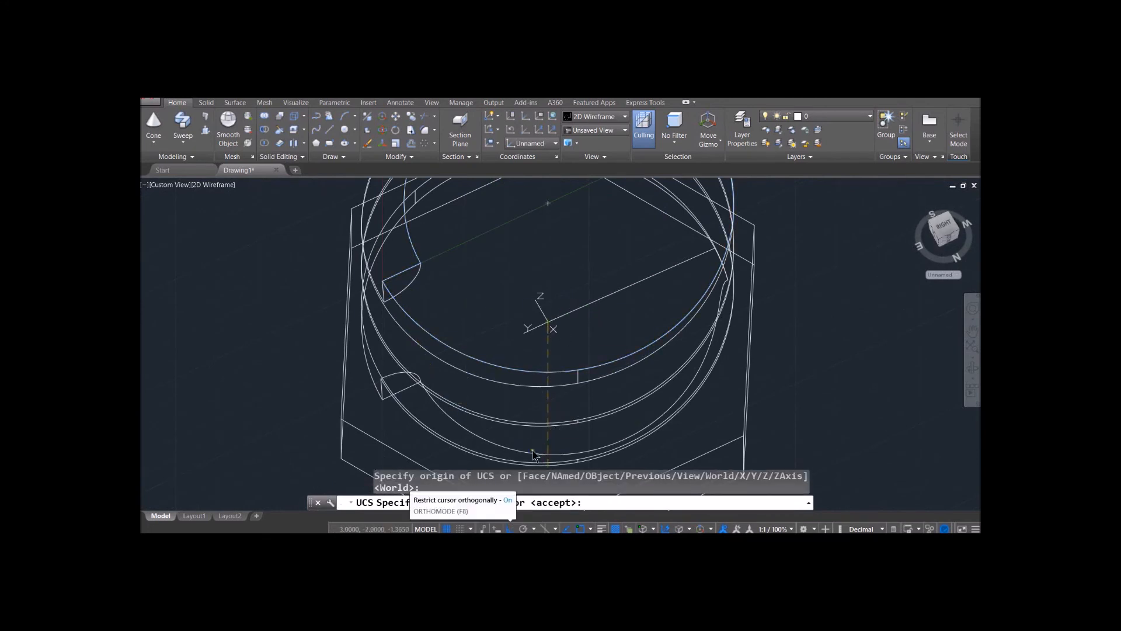
{"action": "left_click", "coordinate": [629, 285]}
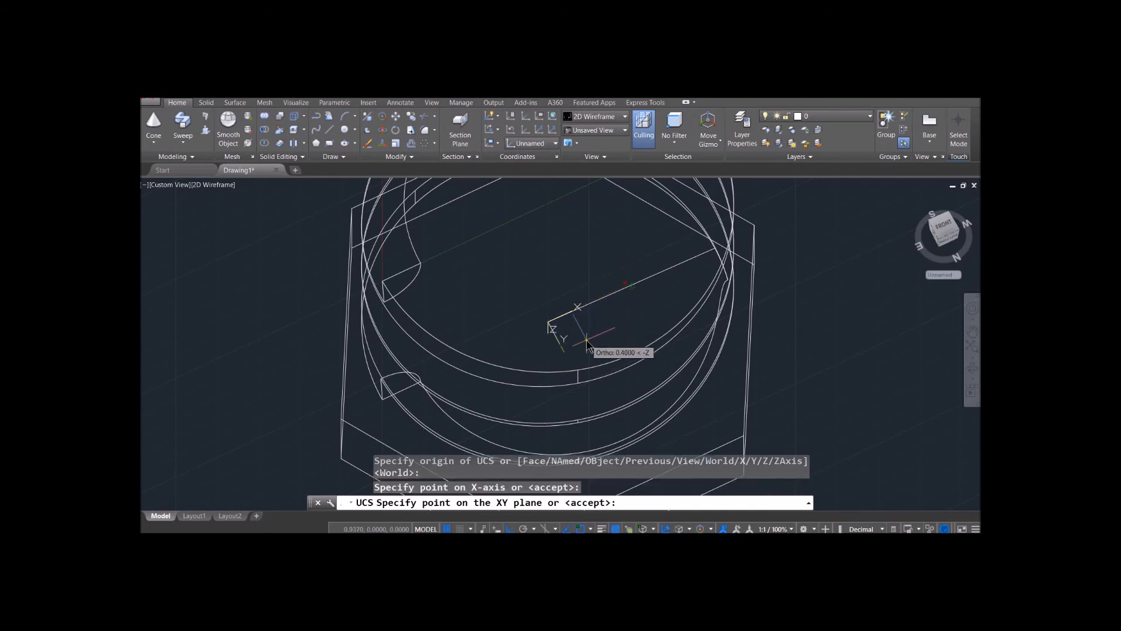
{"action": "left_click", "coordinate": [576, 347]}
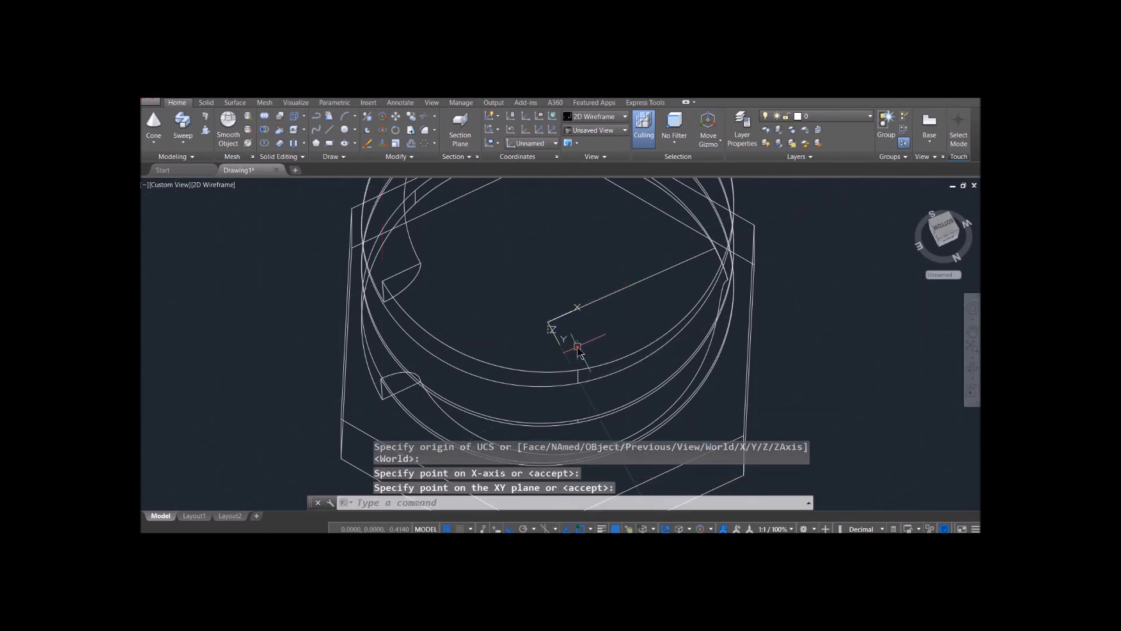
{"action": "middle_click_drag", "start_coordinate": [835, 331], "coordinate": [628, 283], "text": "shift"}
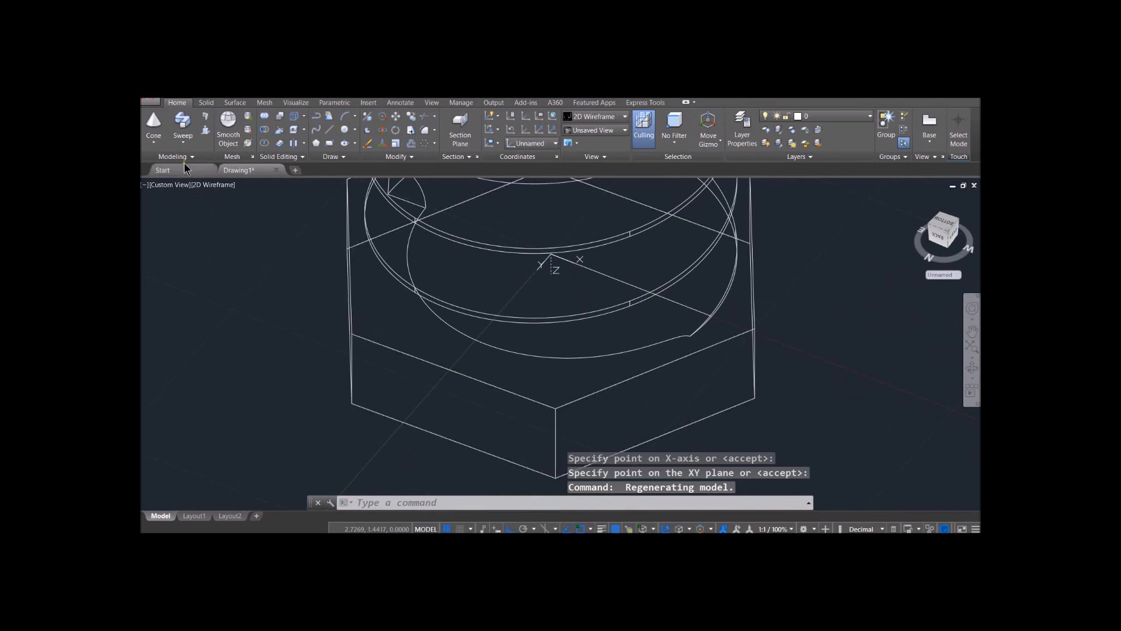
{"action": "left_click", "coordinate": [153, 123]}
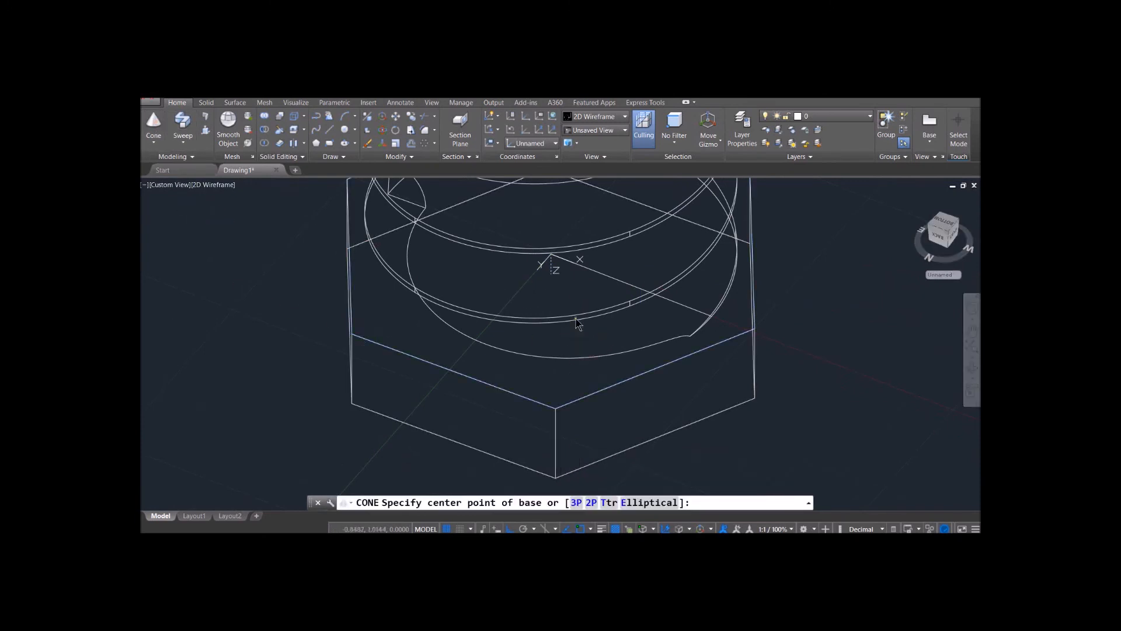
{"action": "left_click", "coordinate": [550, 256]}
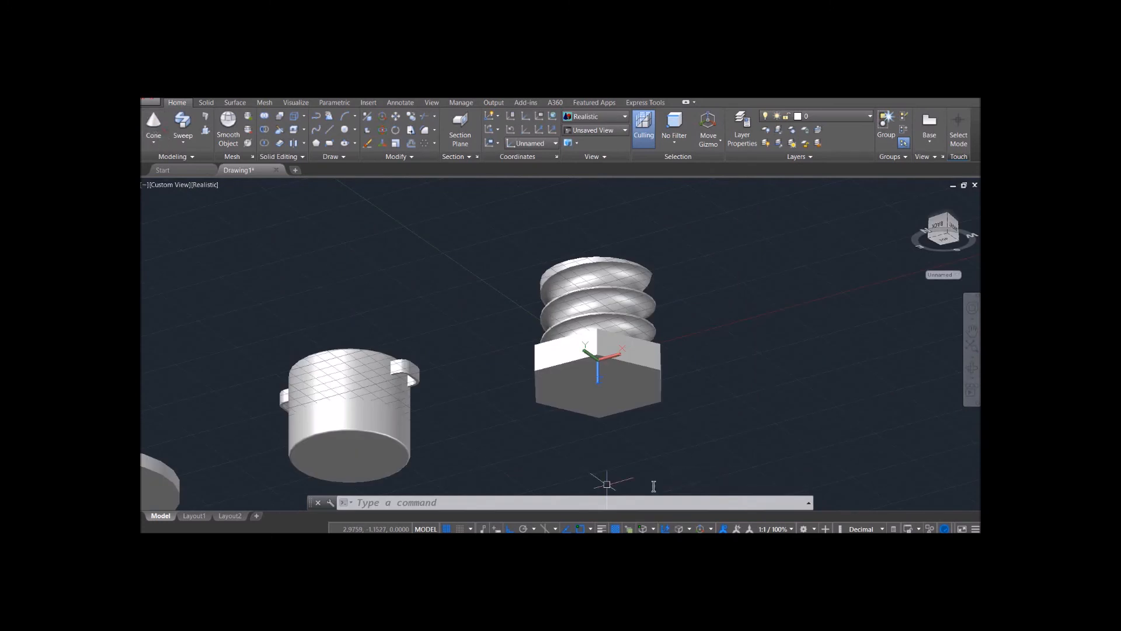
{"action": "left_click", "coordinate": [600, 357]}
Step: Create a cone with its base centre at 0,0,0, a radius of about 2.74 and its apex below the bolt head
{"action": "left_click", "coordinate": [154, 125]}
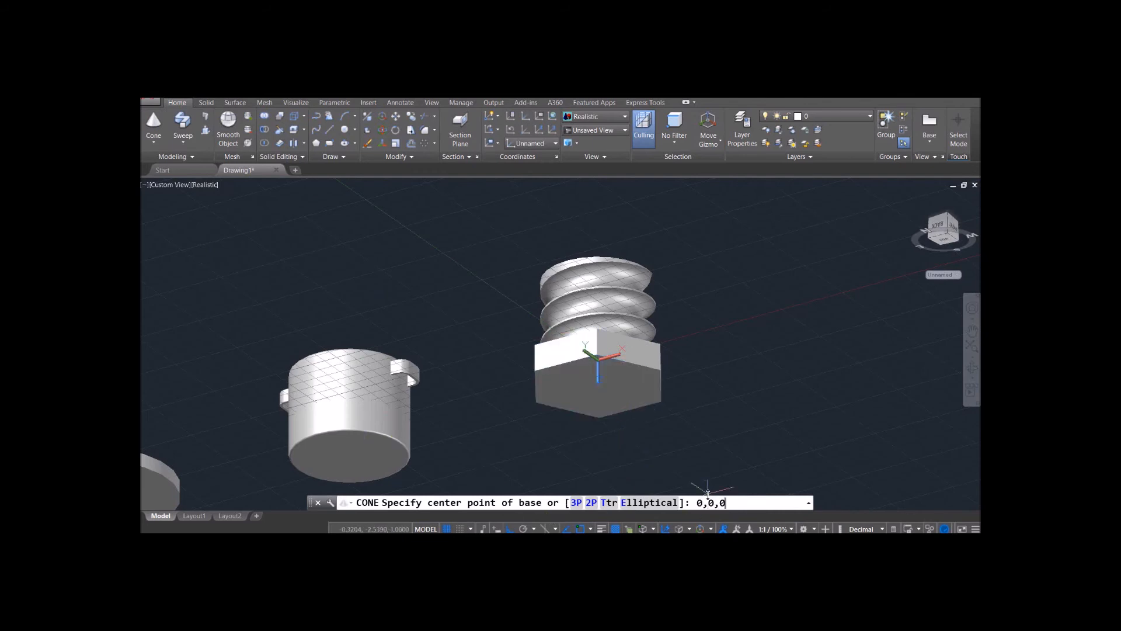
{"action": "key", "text": "Return"}
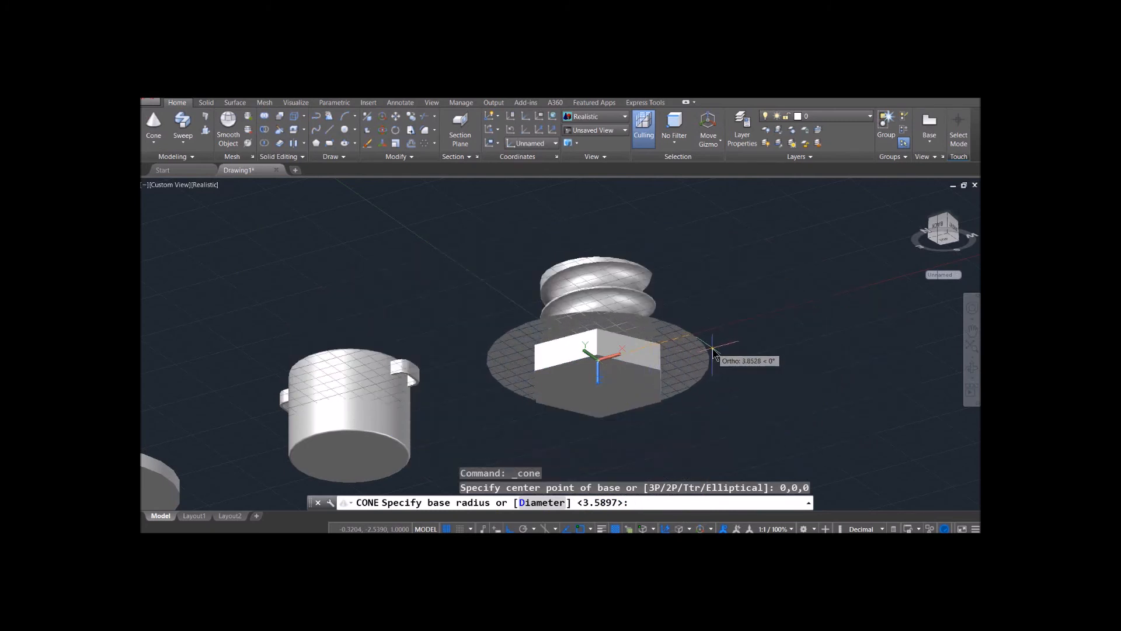
{"action": "middle_click_drag", "start_coordinate": [690, 350], "coordinate": [707, 245], "text": "shift"}
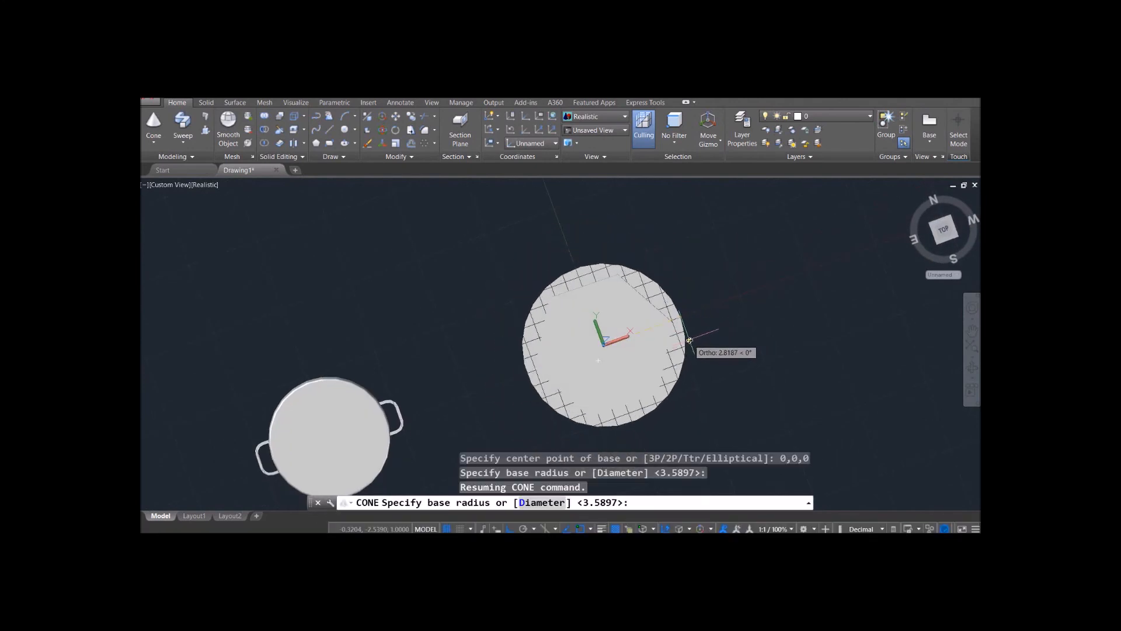
{"action": "left_click", "coordinate": [686, 338]}
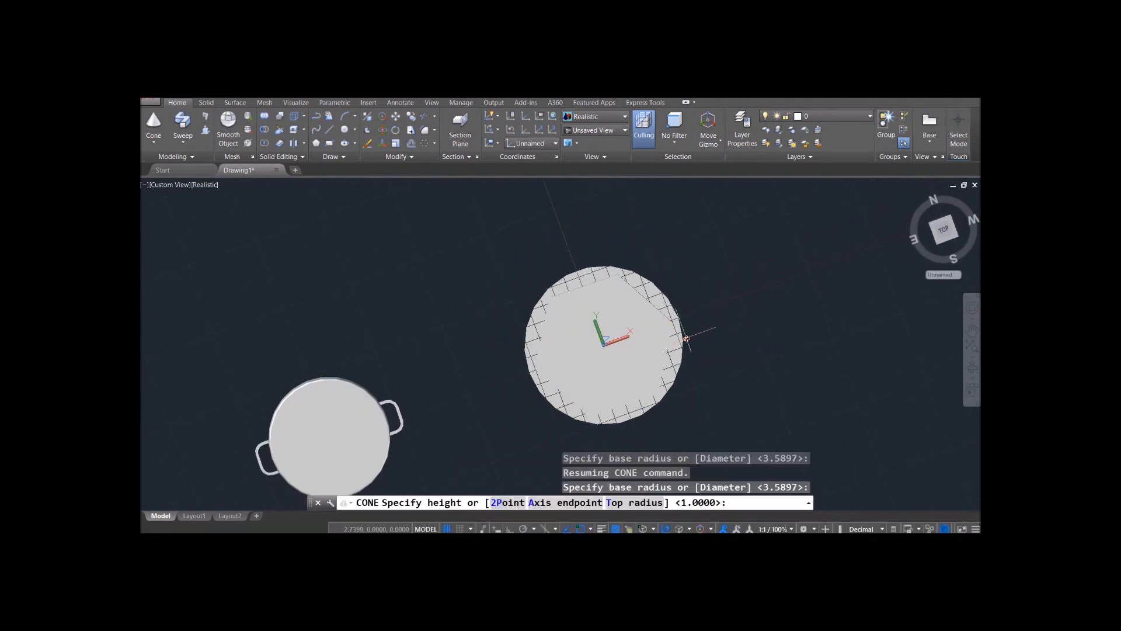
{"action": "middle_click_drag", "start_coordinate": [708, 317], "coordinate": [666, 385], "text": "shift"}
{"action": "scroll", "coordinate": [670, 343], "scroll_direction": "up", "scroll_amount": 4}
{"action": "scroll", "coordinate": [670, 343], "scroll_direction": "down", "scroll_amount": 4}
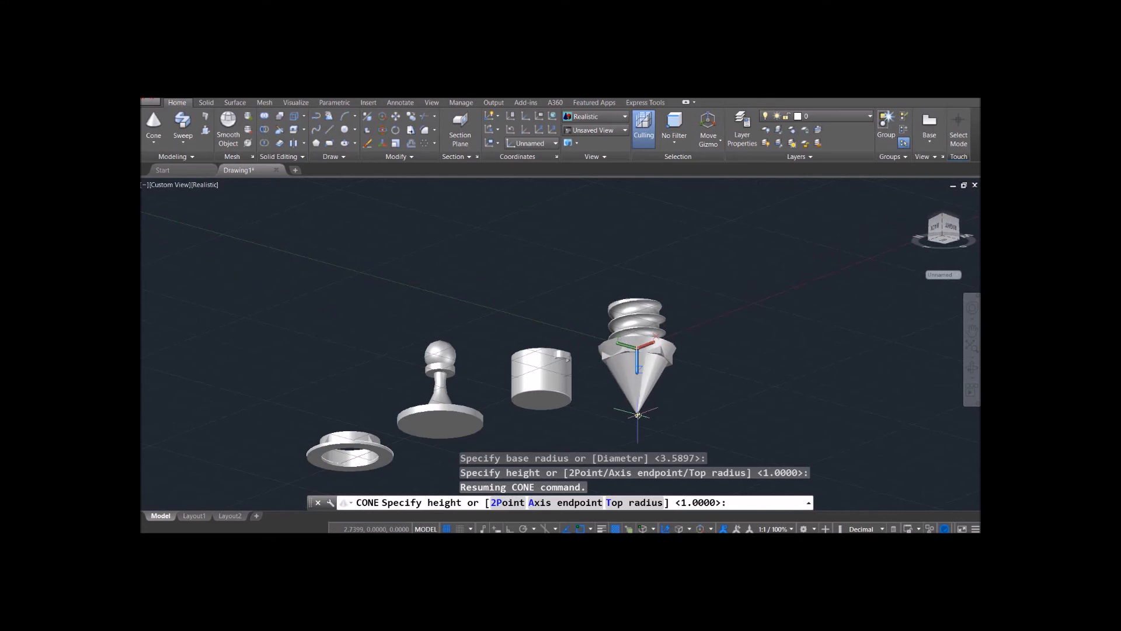
{"action": "left_click", "coordinate": [639, 409]}
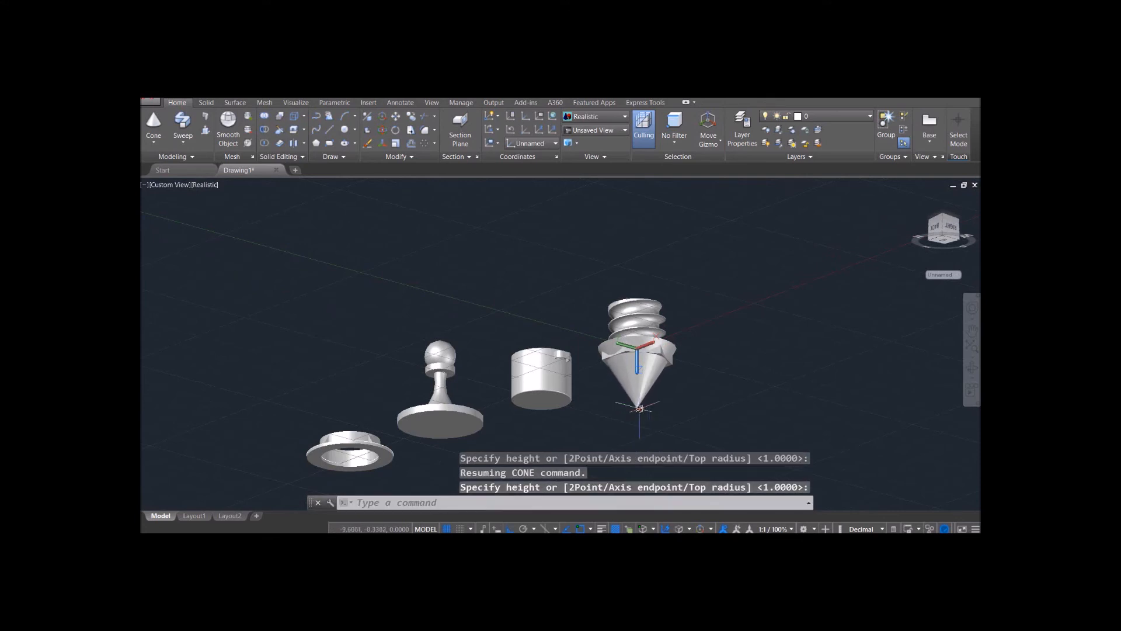
Step: Intersect the cone with the hexagonal bolt head to chamfer the head's lower corners
{"action": "middle_click_drag", "start_coordinate": [745, 385], "coordinate": [684, 383], "text": "shift"}
{"action": "scroll", "coordinate": [672, 378], "scroll_direction": "up", "scroll_amount": 5}
{"action": "scroll", "coordinate": [672, 378], "scroll_direction": "up", "scroll_amount": 2}
{"action": "middle_click_drag", "start_coordinate": [563, 325], "coordinate": [699, 276]}
{"action": "mouse_move", "coordinate": [690, 326]}
{"action": "middle_mouse_down", "text": "shift"}
{"action": "mouse_move", "coordinate": [708, 373]}
{"action": "mouse_move", "coordinate": [695, 317]}
{"action": "mouse_move", "coordinate": [698, 331]}
{"action": "middle_mouse_up", "text": "shift"}
{"action": "middle_click_drag", "start_coordinate": [785, 324], "coordinate": [801, 257]}
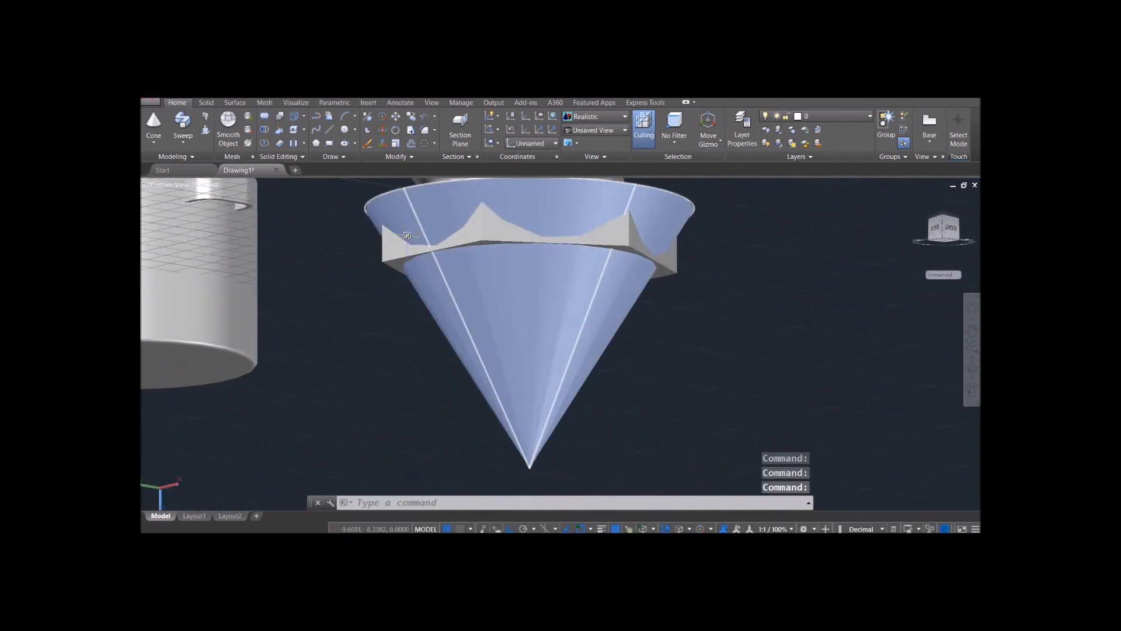
{"action": "left_click", "coordinate": [265, 142]}
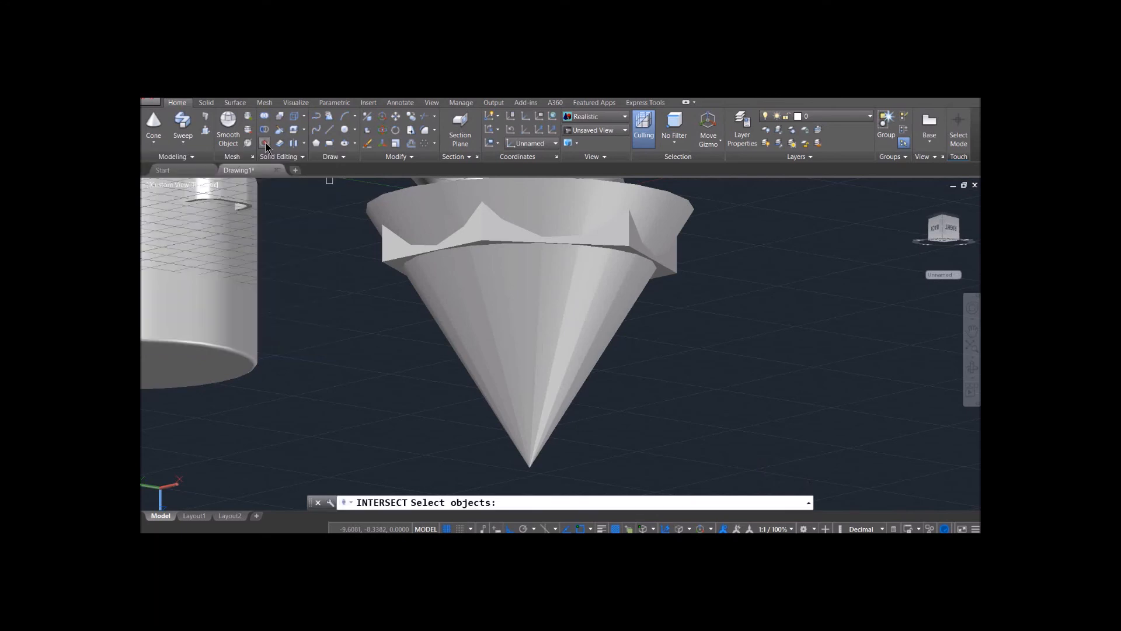
{"action": "left_click", "coordinate": [414, 211]}
{"action": "left_click", "coordinate": [393, 263]}
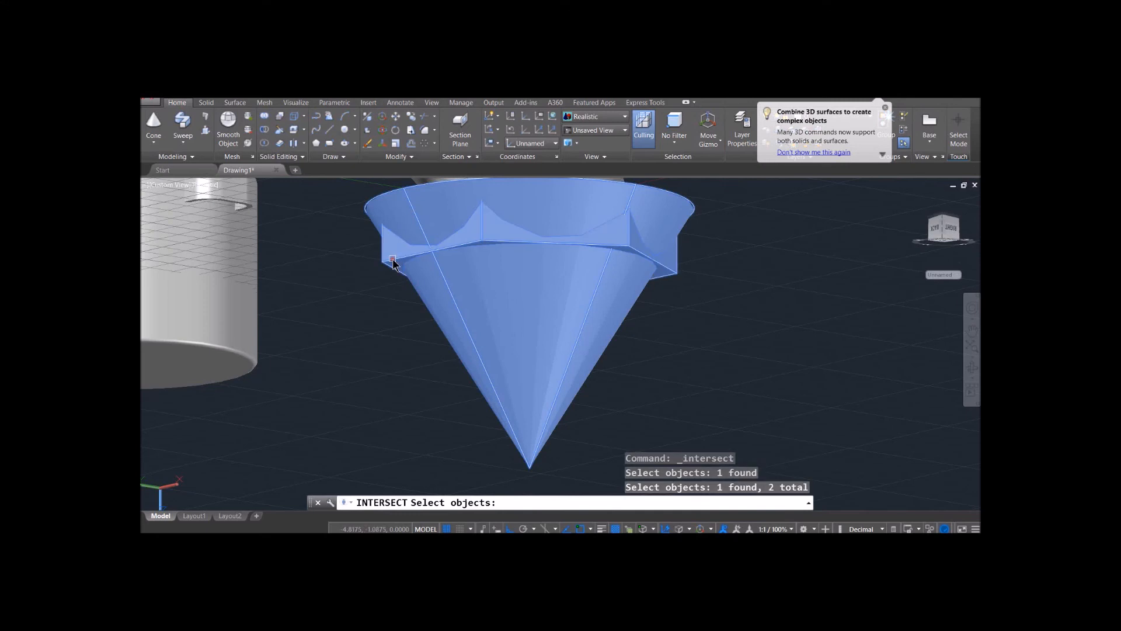
{"action": "key", "text": "Return"}
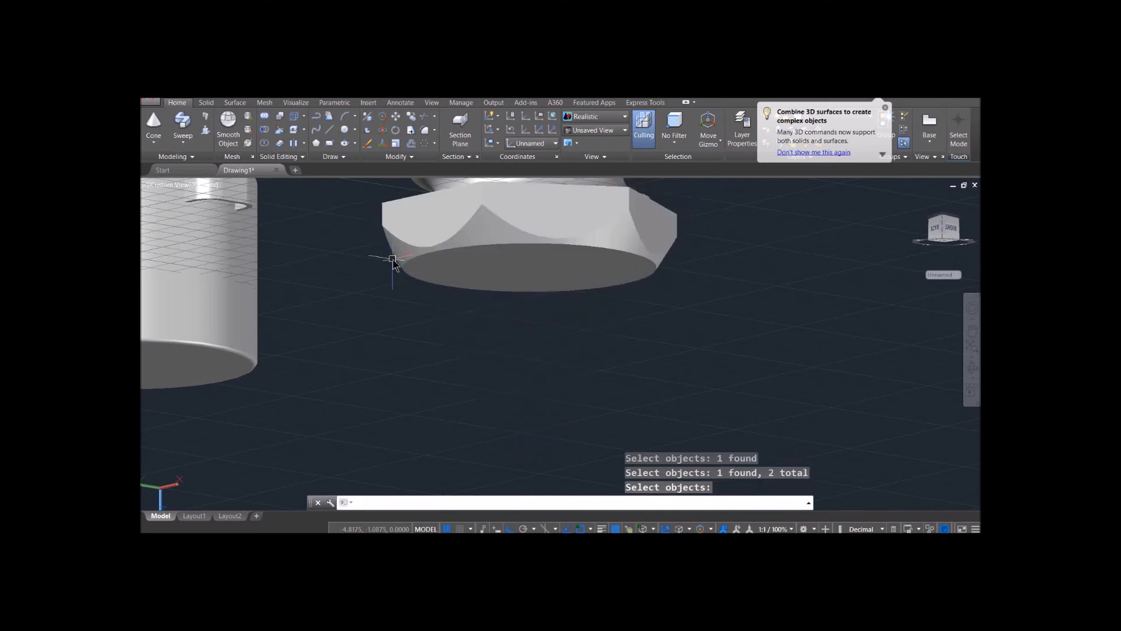
{"action": "middle_click_drag", "start_coordinate": [713, 350], "coordinate": [695, 390], "text": "shift"}
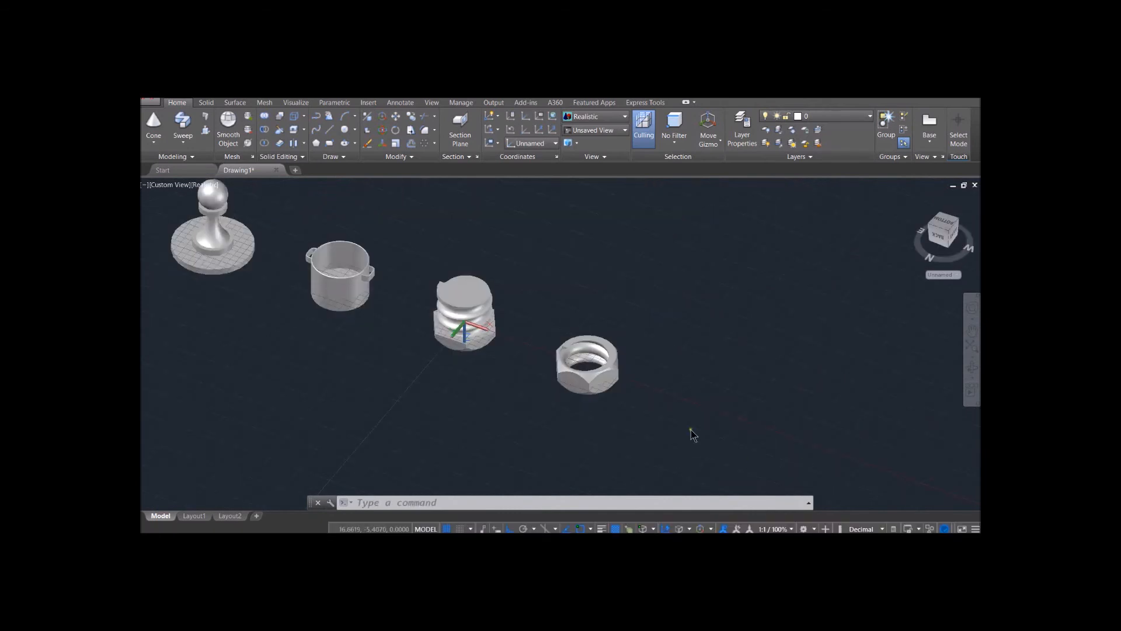
{"action": "scroll", "coordinate": [627, 415], "scroll_direction": "up", "scroll_amount": 5}
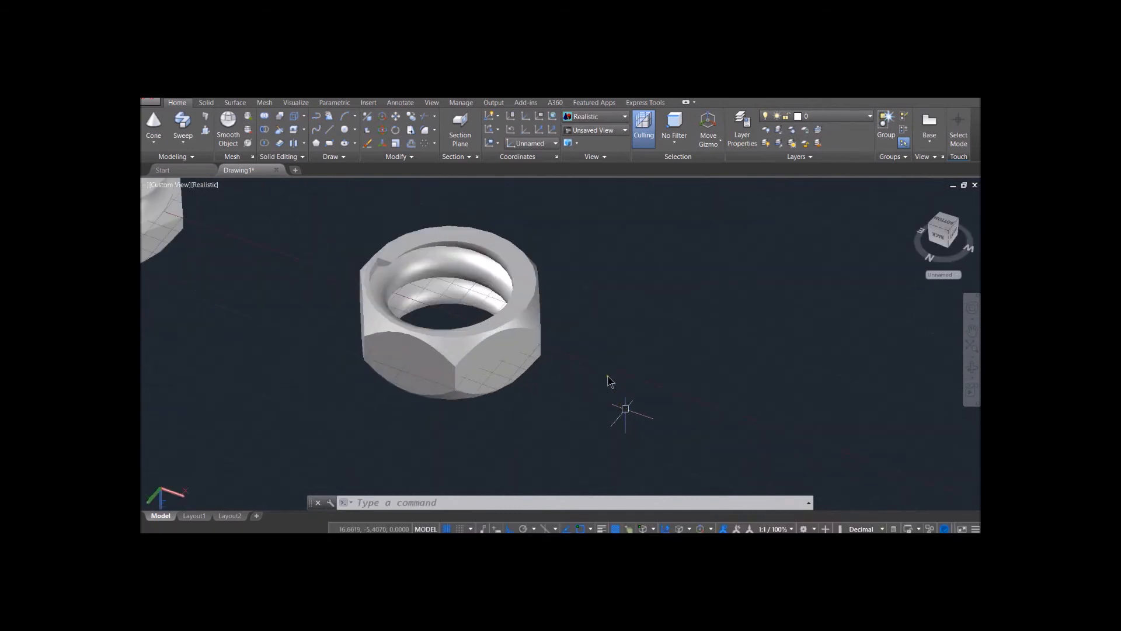
{"action": "middle_click_drag", "start_coordinate": [607, 386], "coordinate": [600, 326], "text": "shift"}
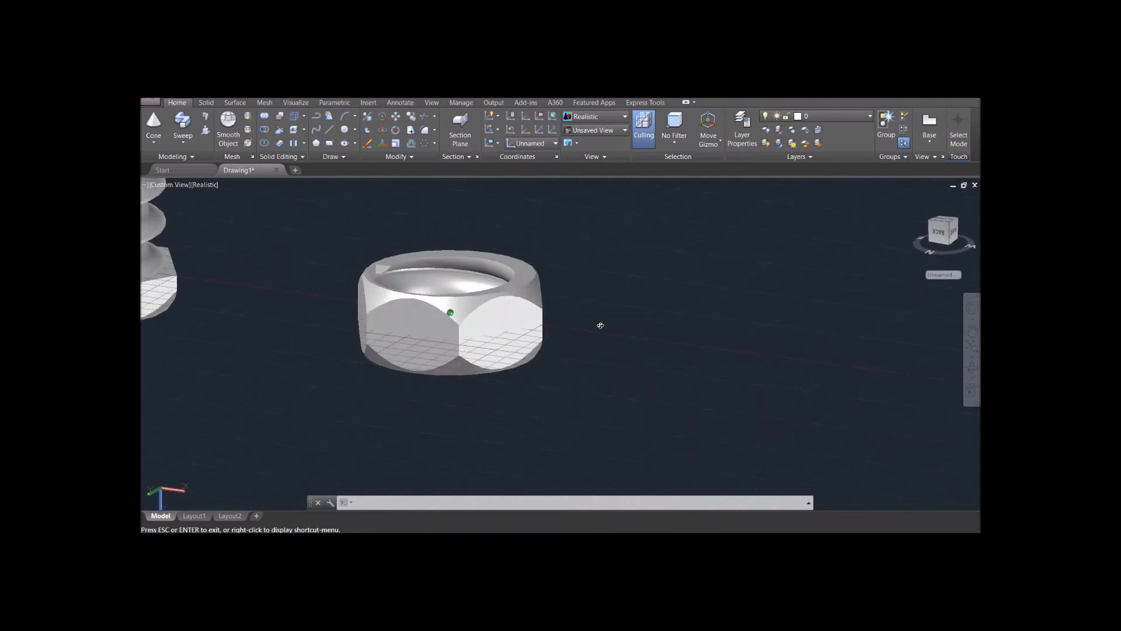
{"action": "left_click", "coordinate": [524, 290]}
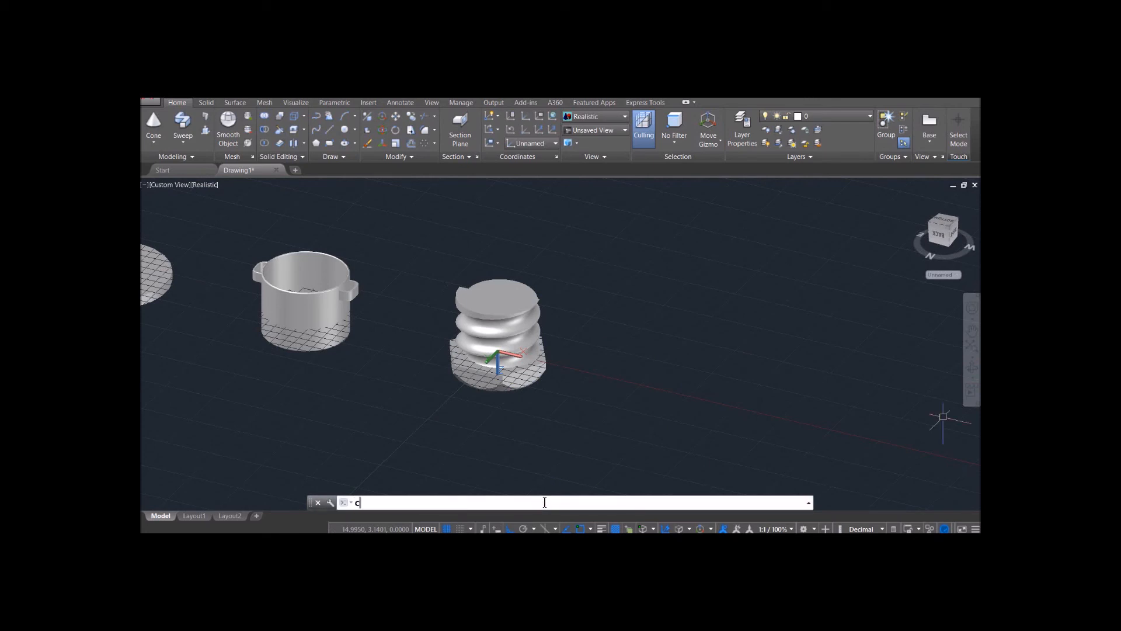
Step: Copy the bolt's head and threaded shank from base point 0,0,0 to 10,0,0
{"action": "type", "text": "opy"}
{"action": "key", "text": "Return"}
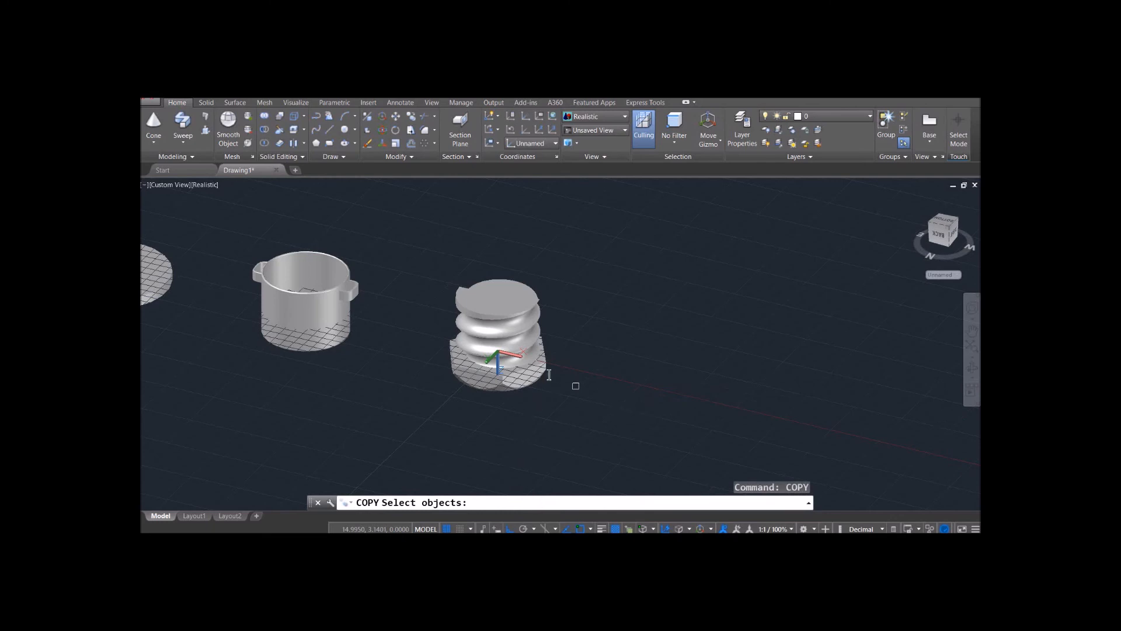
{"action": "left_click", "coordinate": [491, 374]}
{"action": "left_click", "coordinate": [495, 324]}
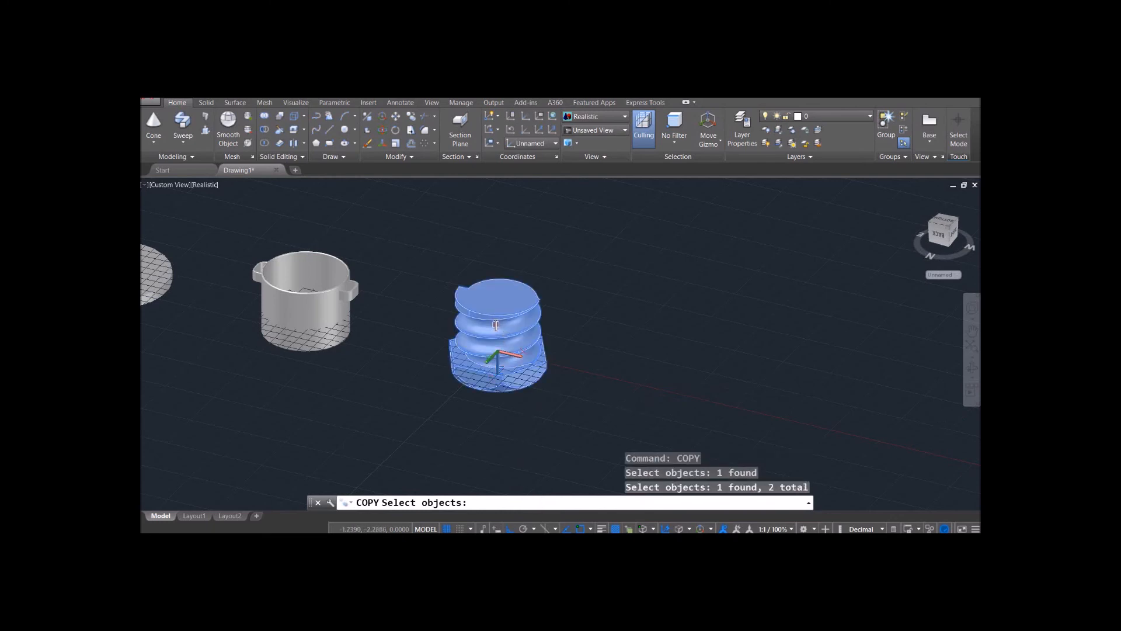
{"action": "key", "text": "Return"}
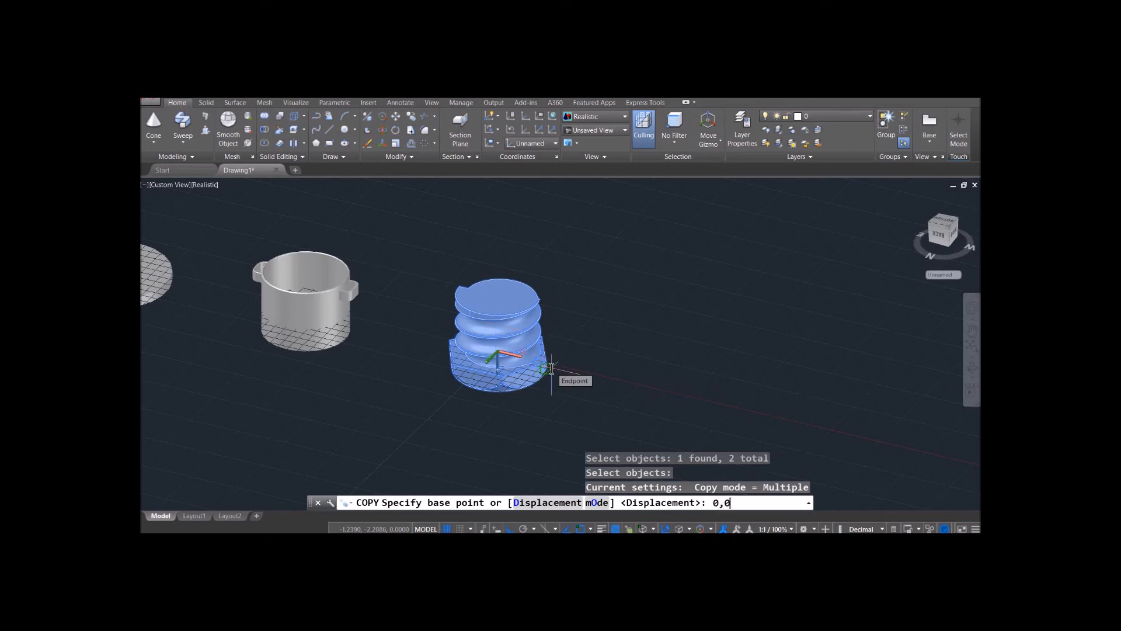
{"action": "left_click", "coordinate": [551, 368]}
{"action": "type", "text": "10,0,0"}
{"action": "key", "text": "Return"}
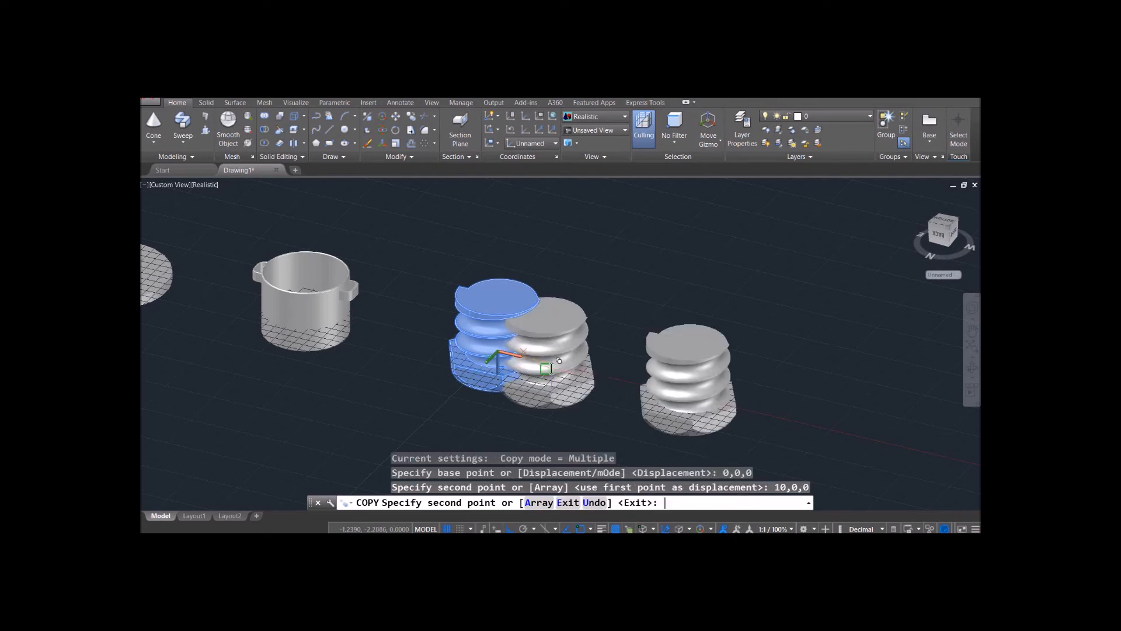
{"action": "key", "text": "Return"}
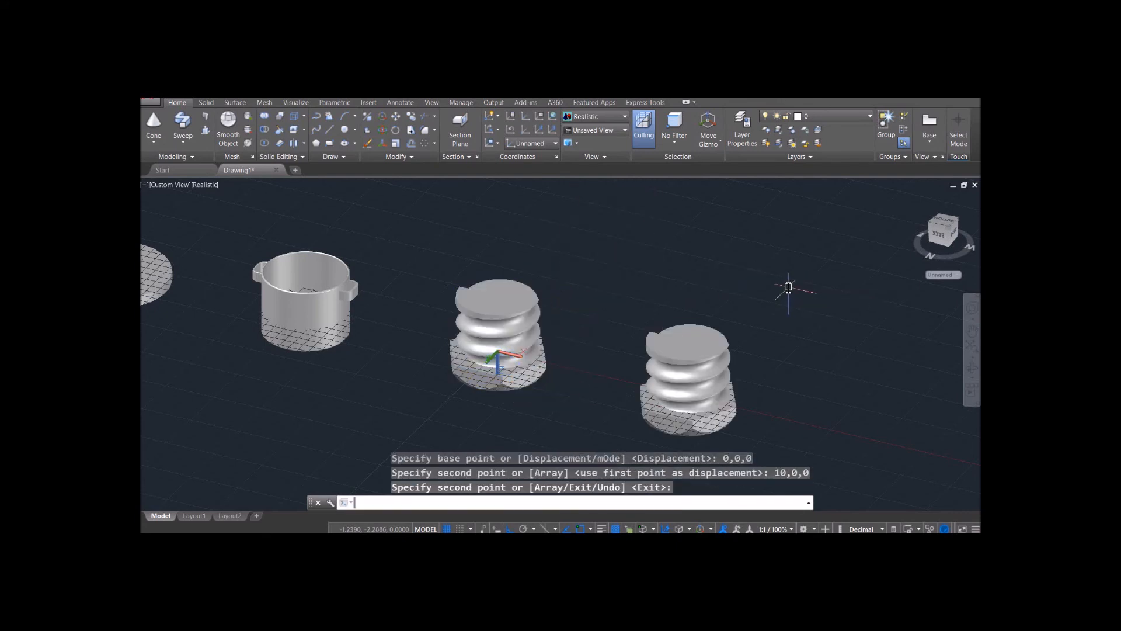
Step: Redefine the UCS at the front upper corner of the copied bolt's hexagonal head, with X along the adjacent edge and Z pointing up
{"action": "middle_click_drag", "start_coordinate": [773, 359], "coordinate": [735, 353], "text": "shift"}
{"action": "scroll", "coordinate": [736, 353], "scroll_direction": "up", "scroll_amount": 5}
{"action": "scroll", "coordinate": [738, 353], "scroll_direction": "down", "scroll_amount": 6}
{"action": "middle_click_drag", "start_coordinate": [769, 291], "coordinate": [776, 335], "text": "shift"}
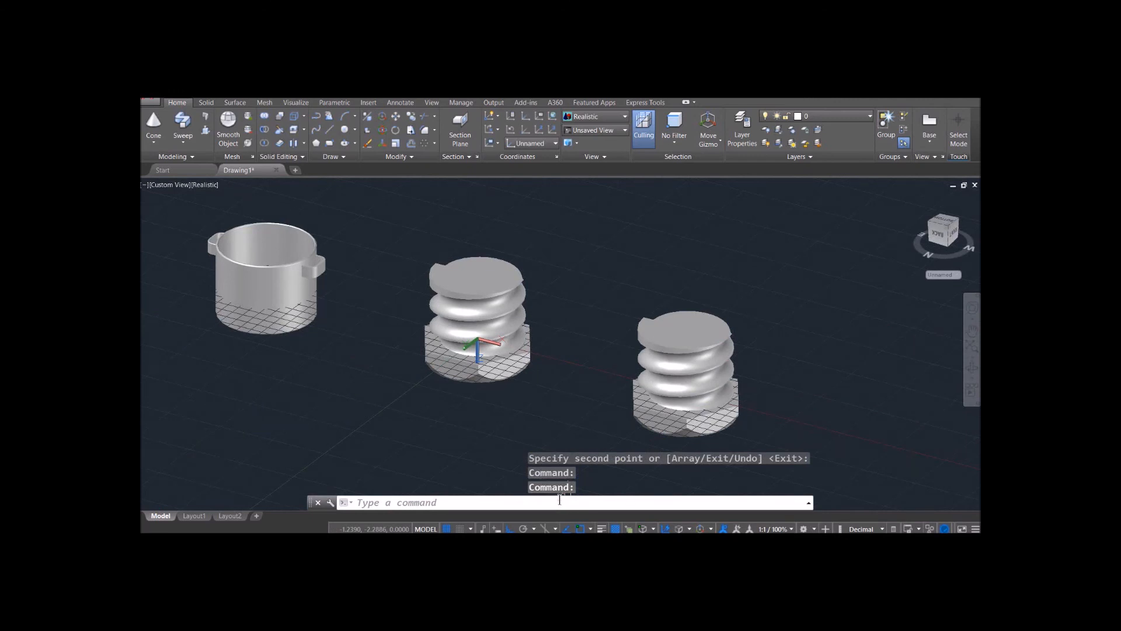
{"action": "type", "text": "UCS"}
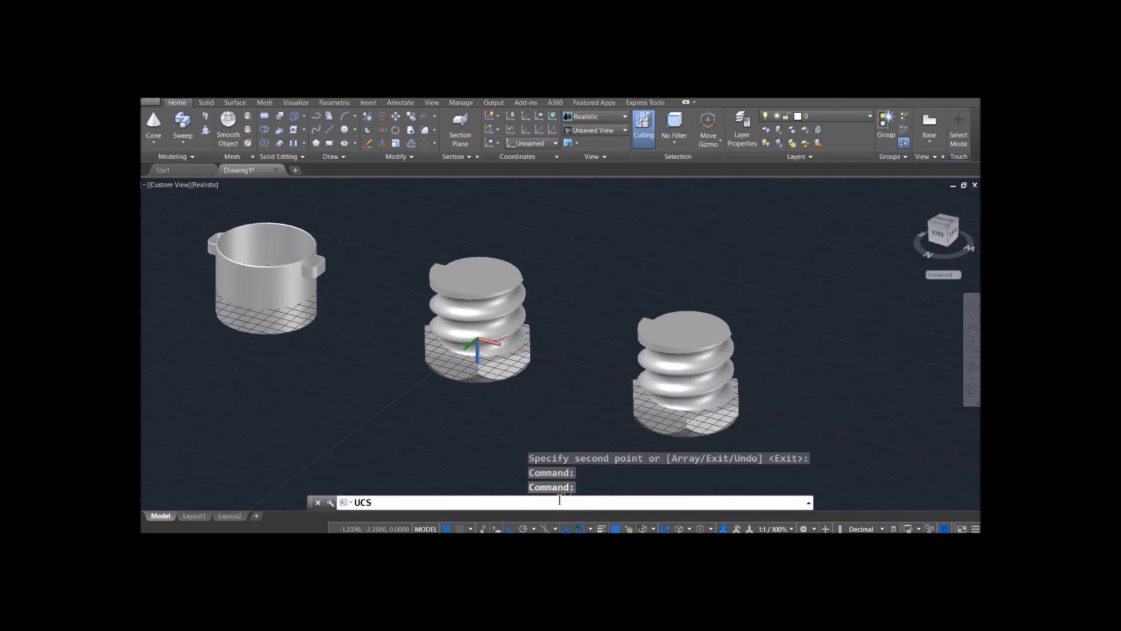
{"action": "key", "text": "Return"}
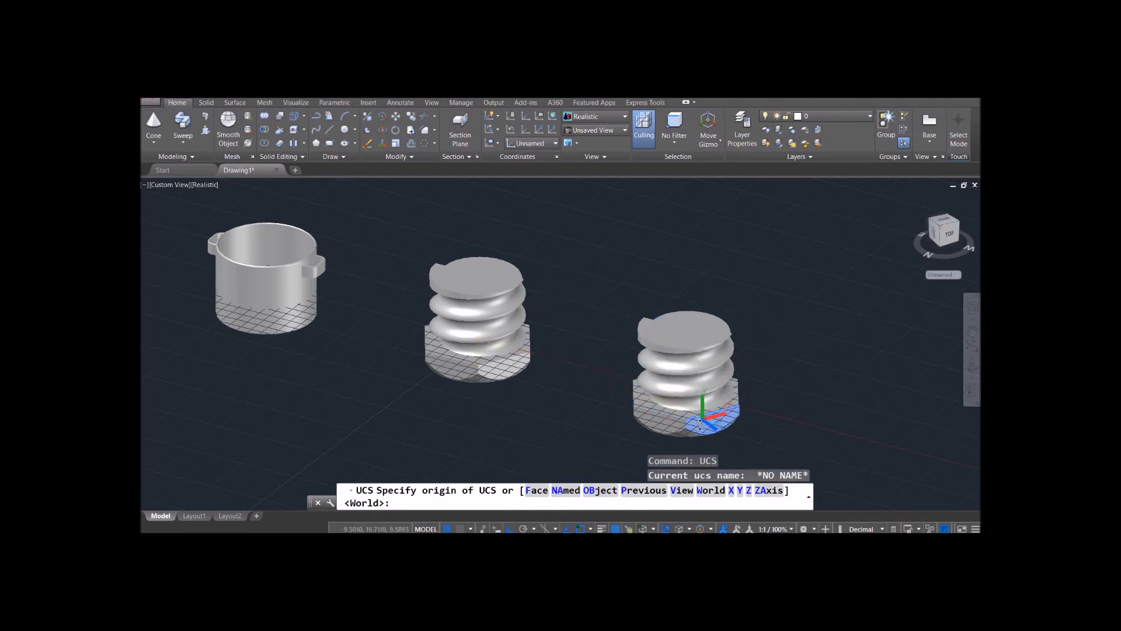
{"action": "left_click", "coordinate": [689, 419]}
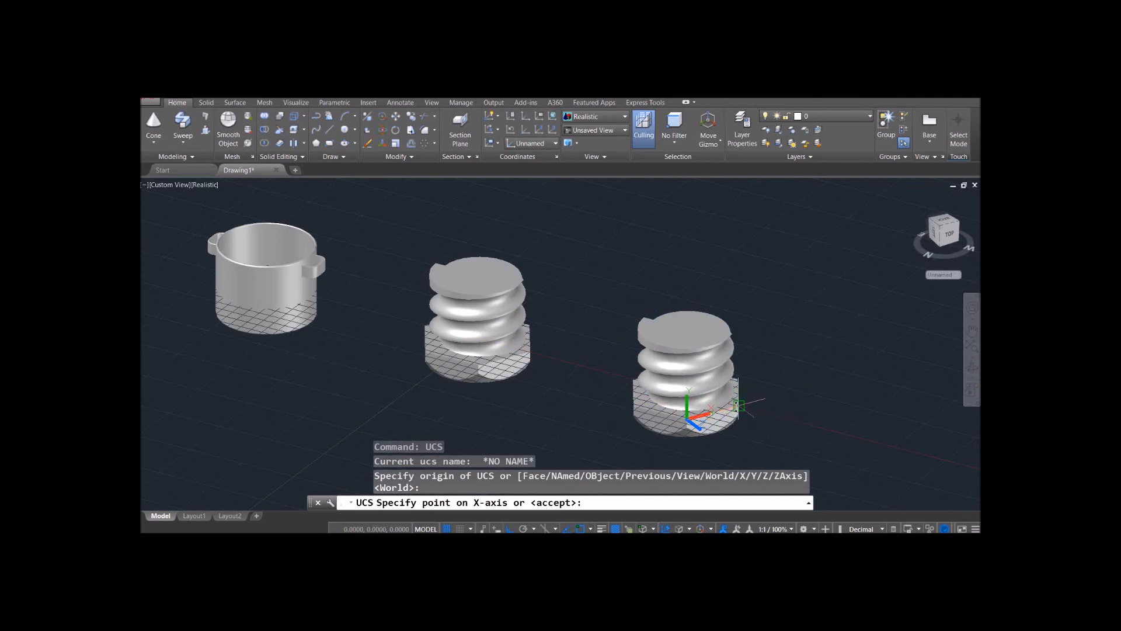
{"action": "left_click", "coordinate": [737, 405]}
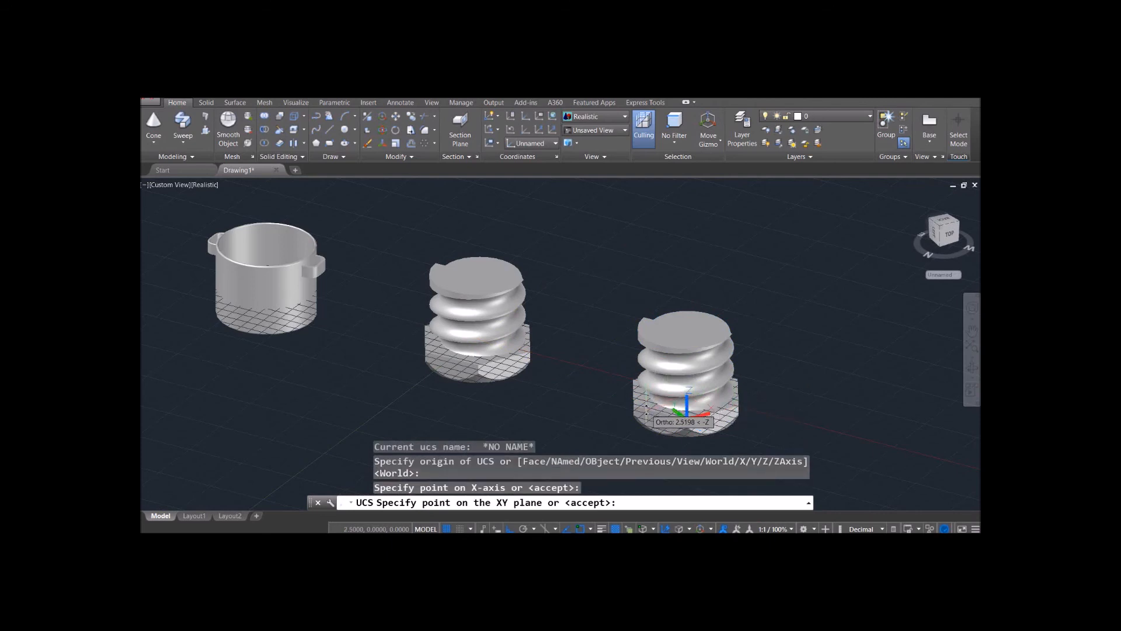
{"action": "key", "text": "Return"}
Step: Mirror the copied bolt's hexagonal head across its upper front edge along the X axis, keeping the source solid
{"action": "scroll", "coordinate": [765, 391], "scroll_direction": "up", "scroll_amount": 3}
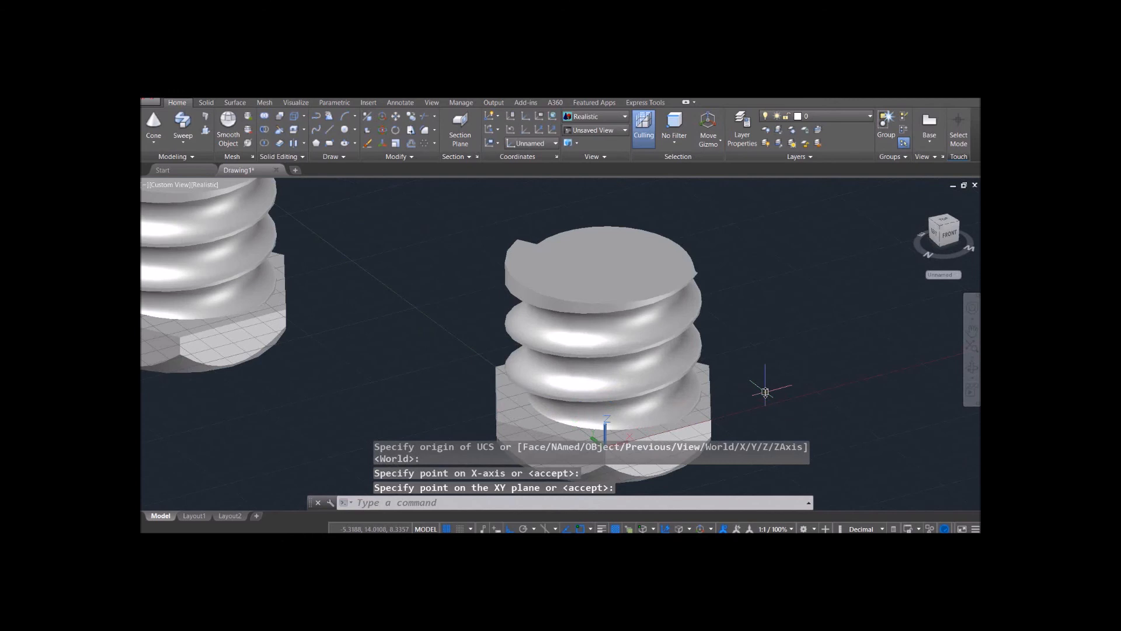
{"action": "scroll", "coordinate": [765, 391], "scroll_direction": "down", "scroll_amount": 3}
{"action": "left_click", "coordinate": [555, 503]}
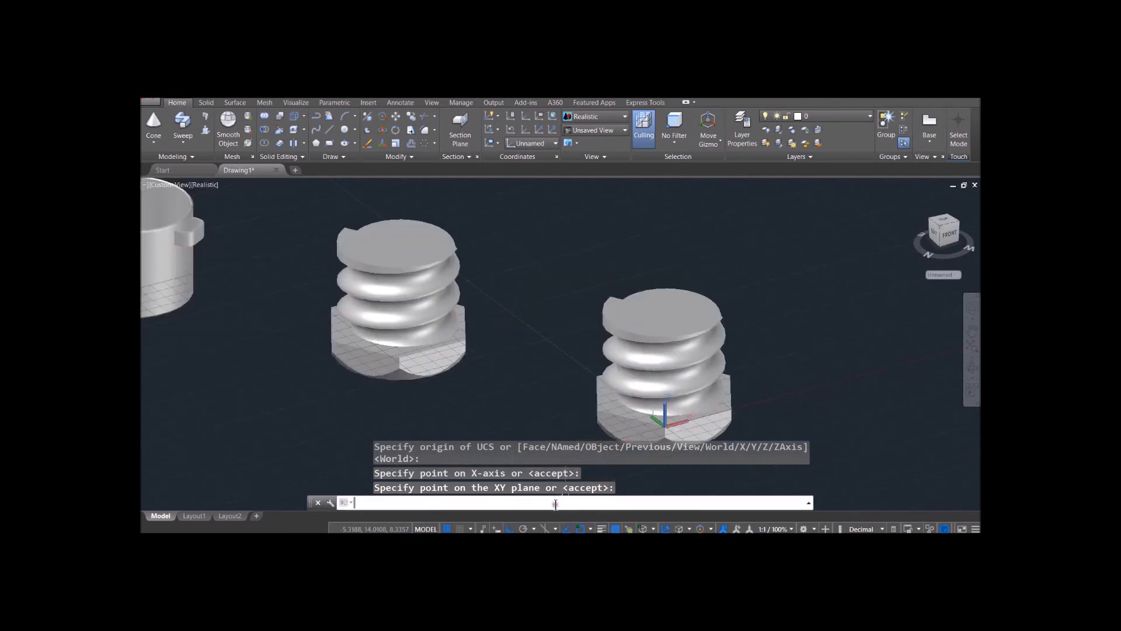
{"action": "type", "text": "mirror"}
{"action": "key", "text": "Return"}
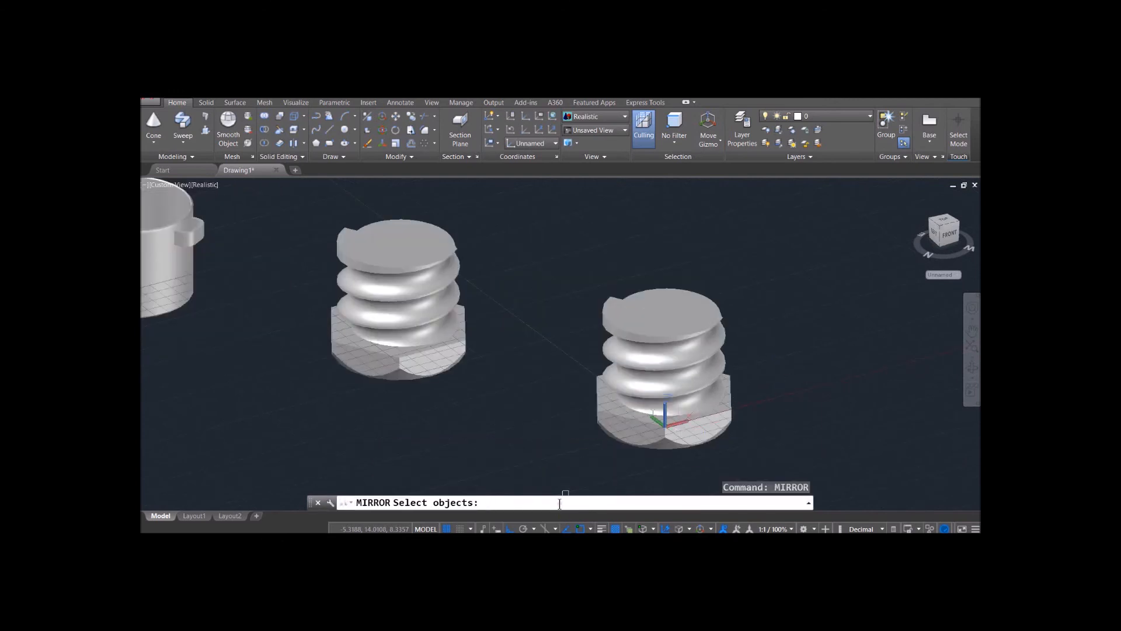
{"action": "left_click", "coordinate": [700, 440]}
{"action": "key", "text": "Return"}
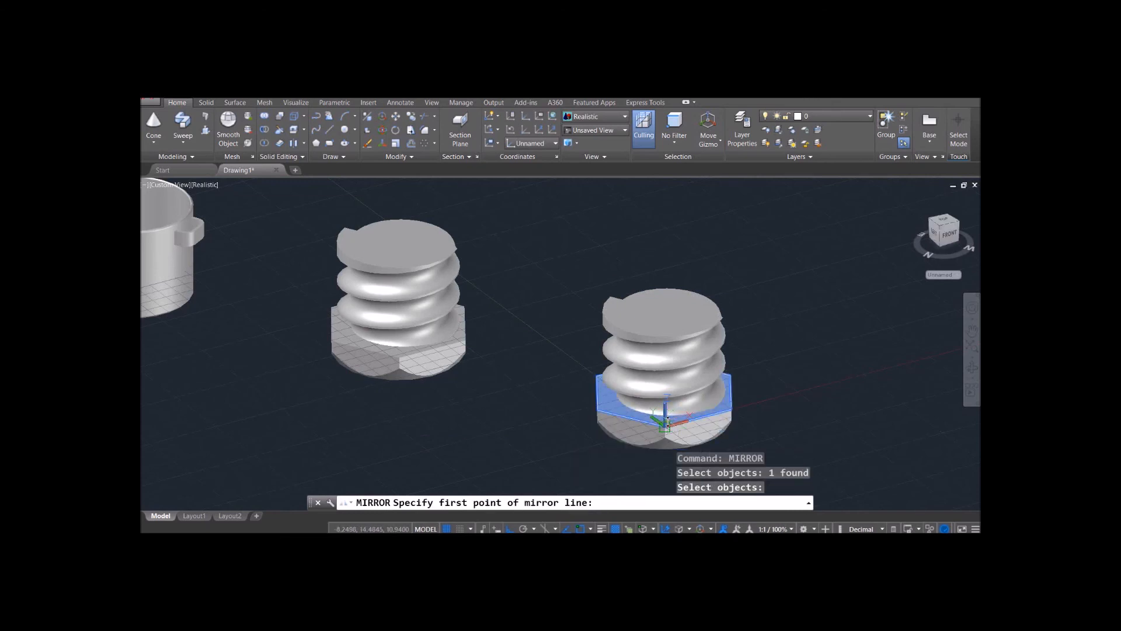
{"action": "left_click", "coordinate": [668, 426]}
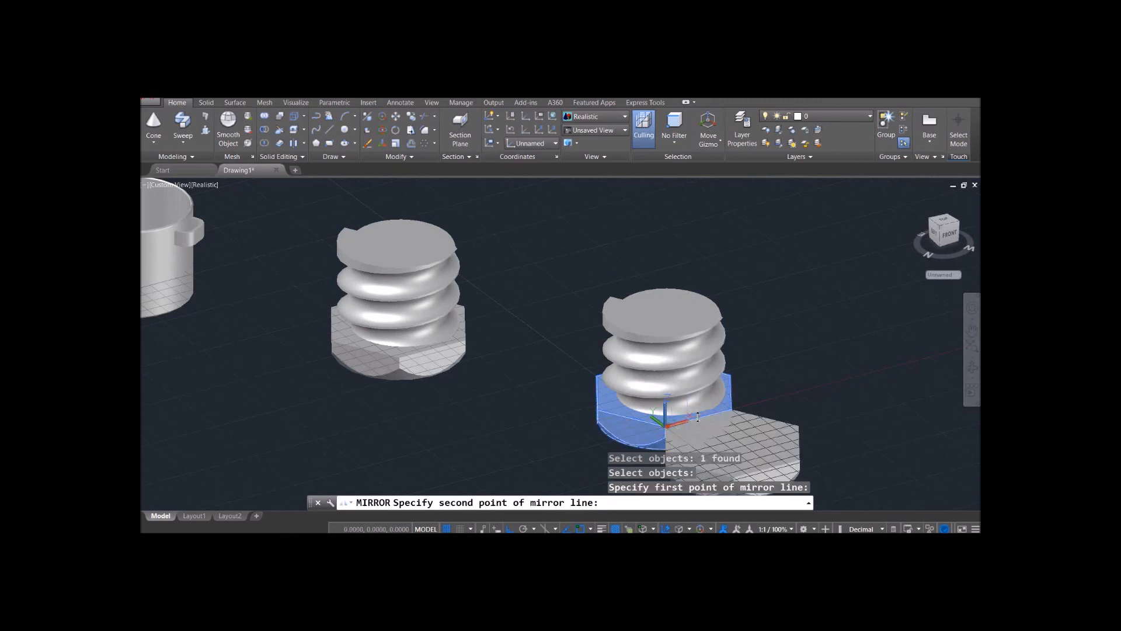
{"action": "left_click", "coordinate": [733, 410]}
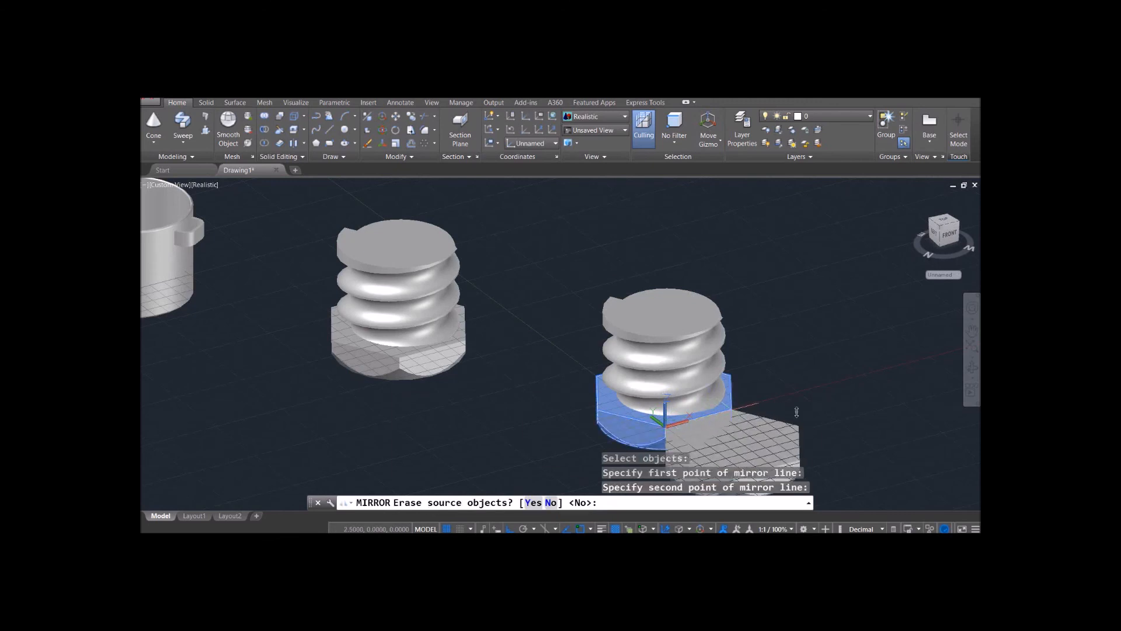
{"action": "key", "text": "Return"}
Step: 3D-rotate the mirrored hexagonal head 180° about the Y axis through the midpoint of the edge it shares with the copied bolt's head
{"action": "scroll", "coordinate": [808, 406], "scroll_direction": "up", "scroll_amount": 2}
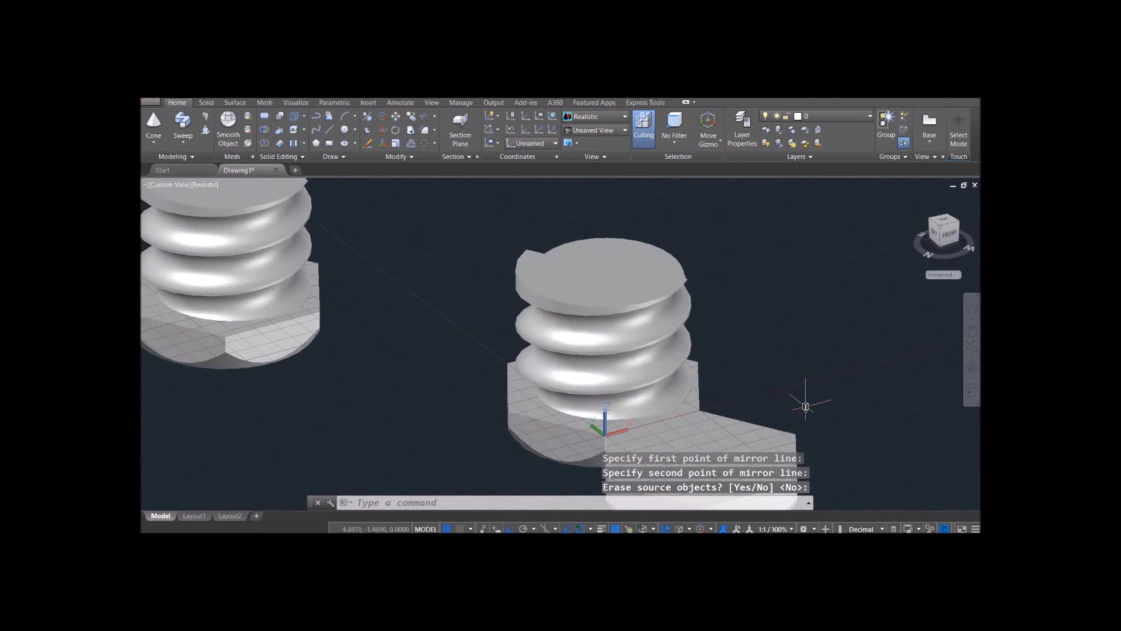
{"action": "scroll", "coordinate": [803, 396], "scroll_direction": "down", "scroll_amount": 4}
{"action": "left_click", "coordinate": [580, 502]}
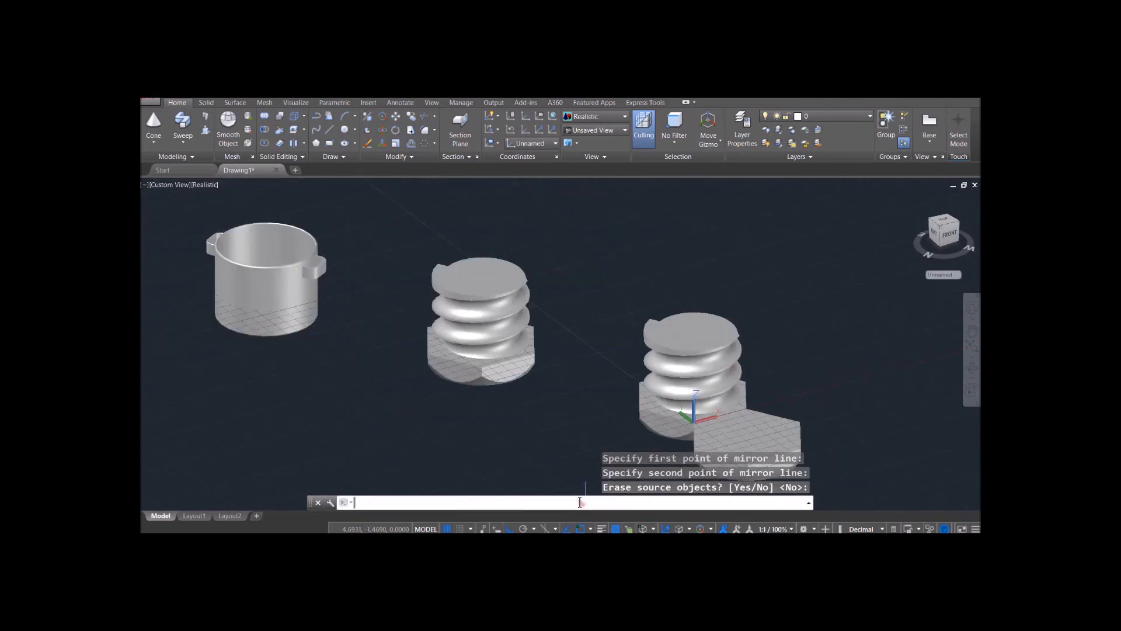
{"action": "type", "text": "3Drotate"}
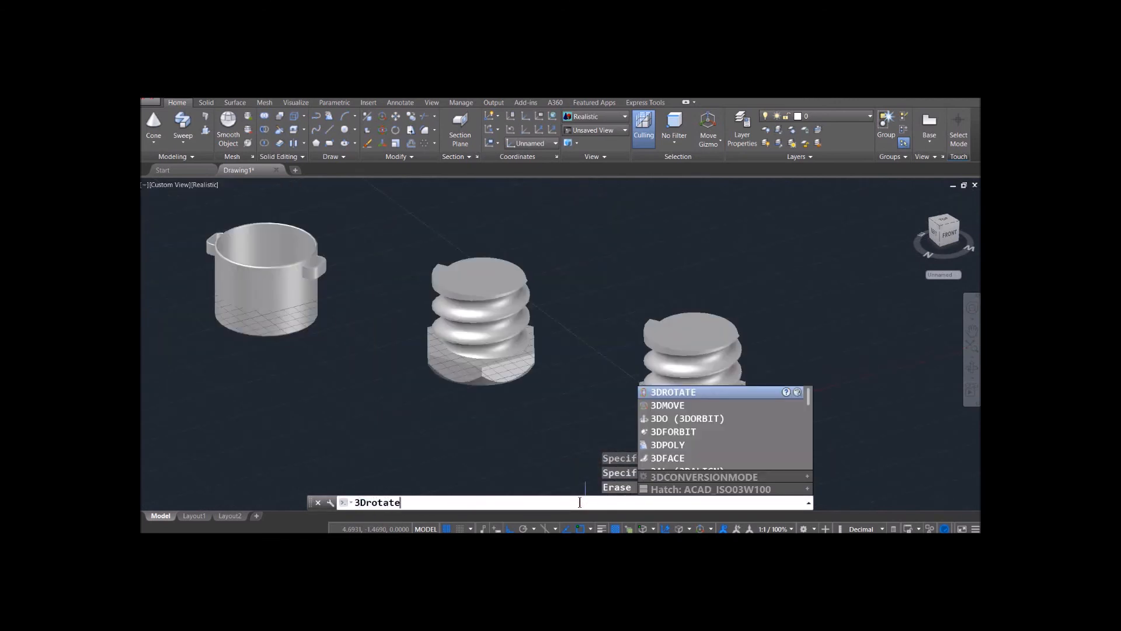
{"action": "key", "text": "Return"}
{"action": "left_click", "coordinate": [730, 447]}
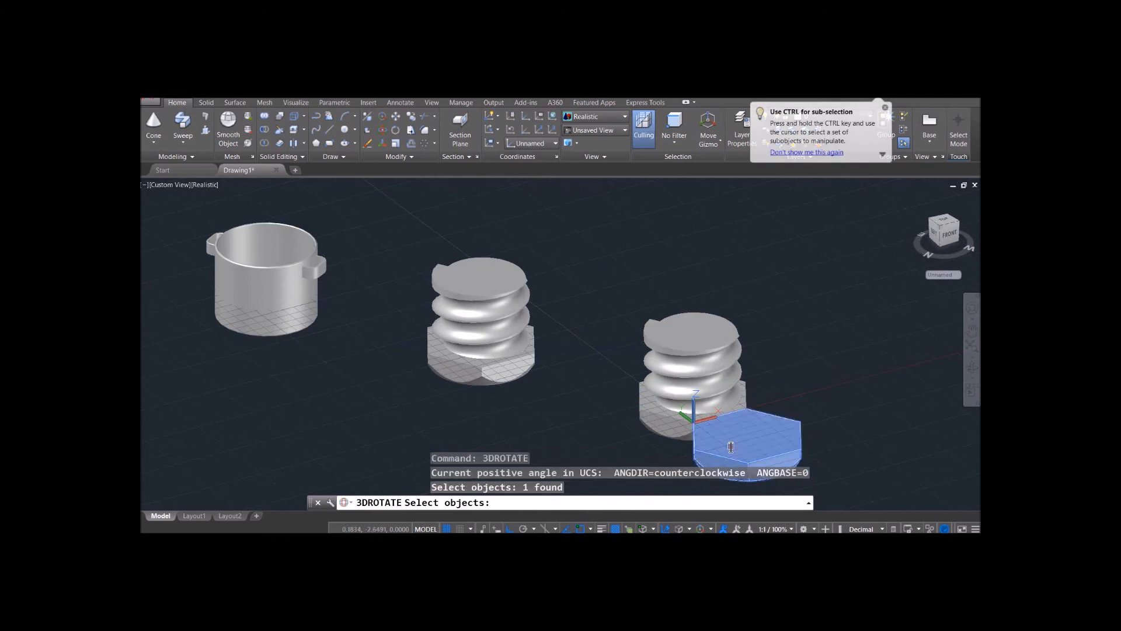
{"action": "key", "text": "Return"}
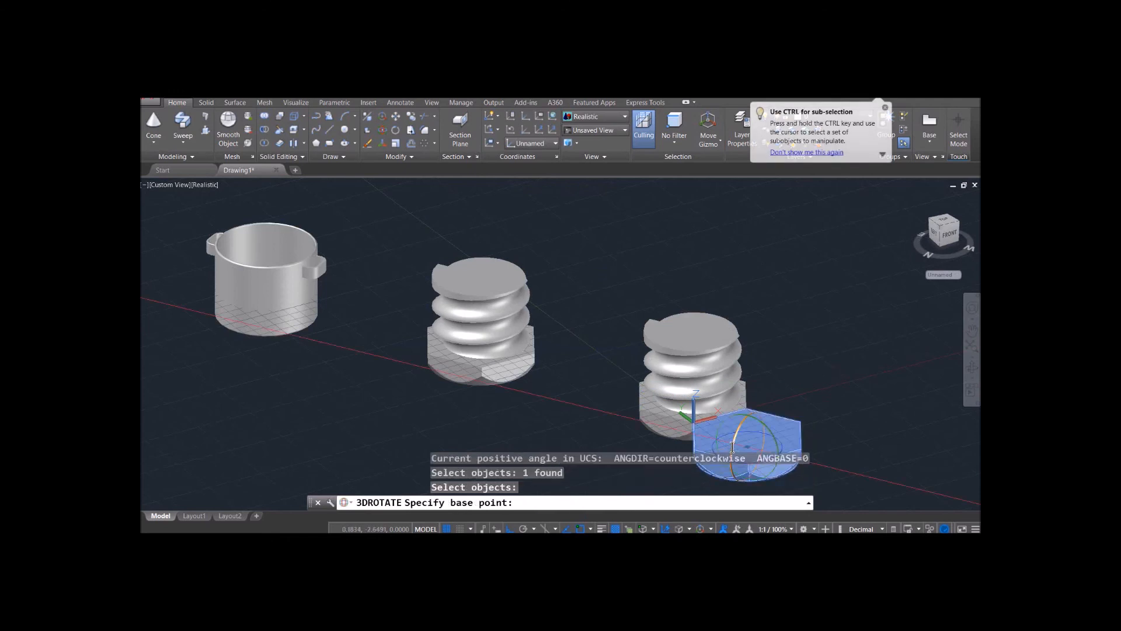
{"action": "scroll", "coordinate": [695, 421], "scroll_direction": "up", "scroll_amount": 5}
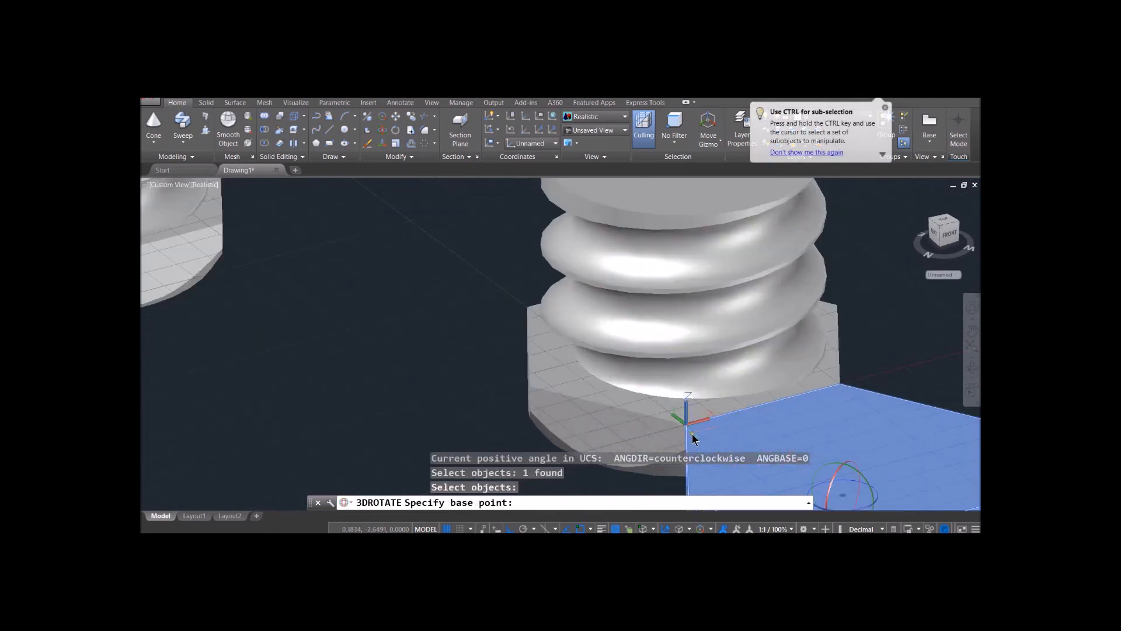
{"action": "left_click", "coordinate": [687, 423]}
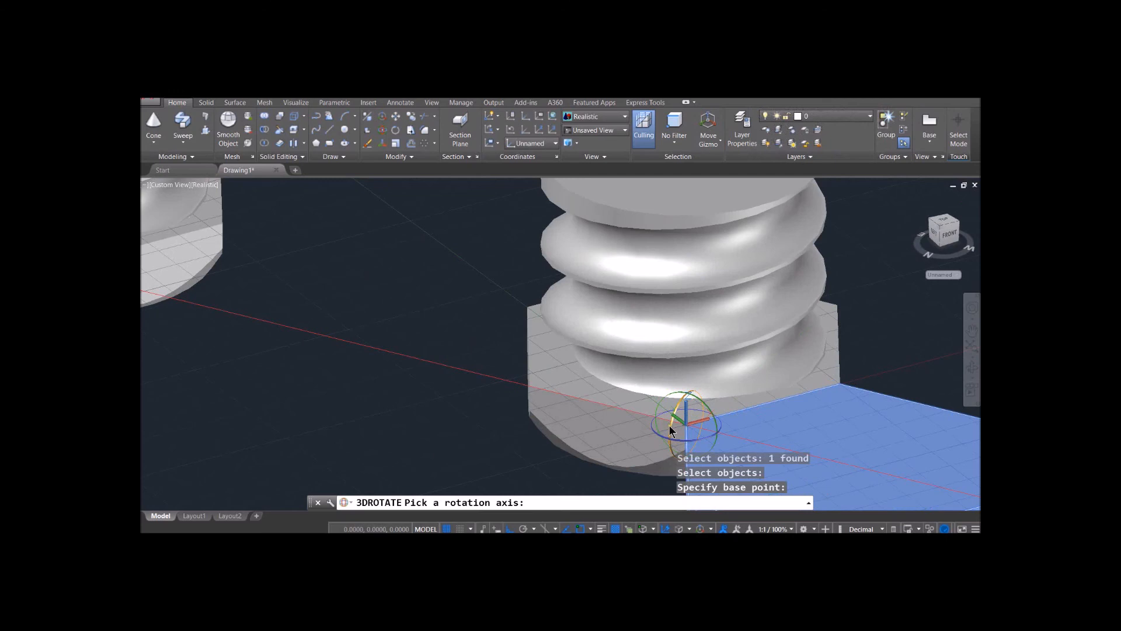
{"action": "scroll", "coordinate": [669, 429], "scroll_direction": "up", "scroll_amount": 4}
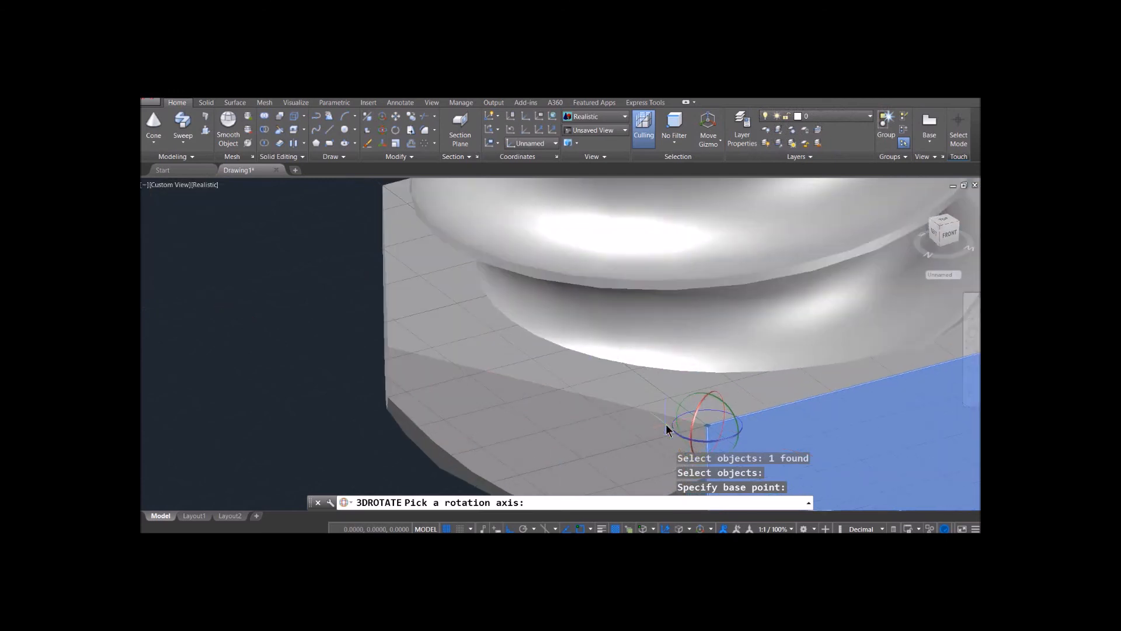
{"action": "scroll", "coordinate": [667, 429], "scroll_direction": "down", "scroll_amount": 6}
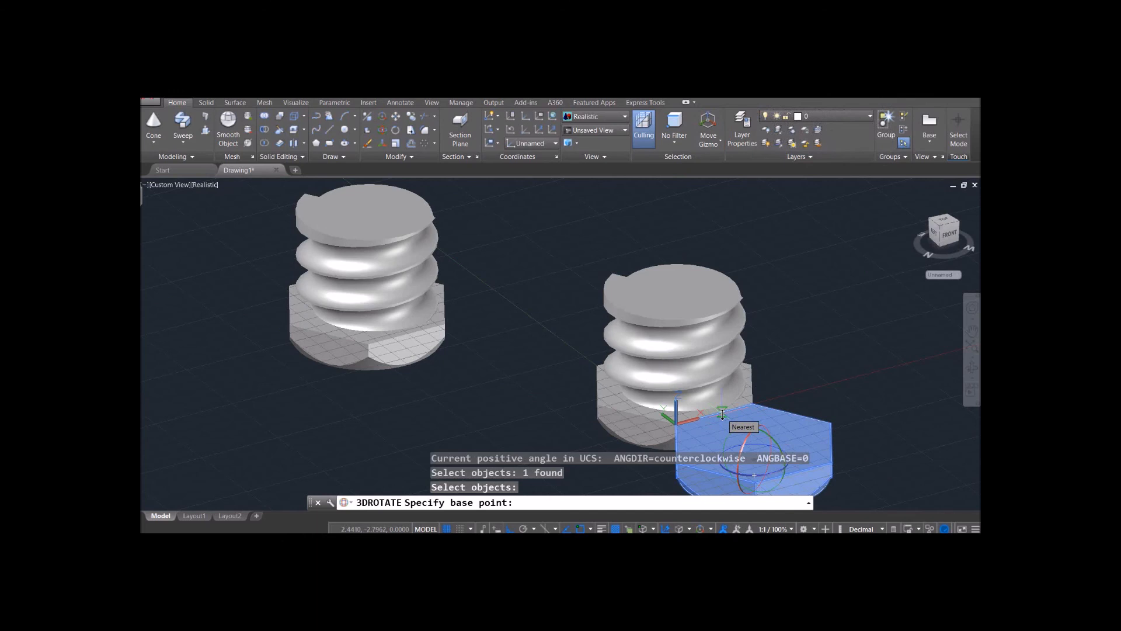
{"action": "scroll", "coordinate": [718, 415], "scroll_direction": "up", "scroll_amount": 5}
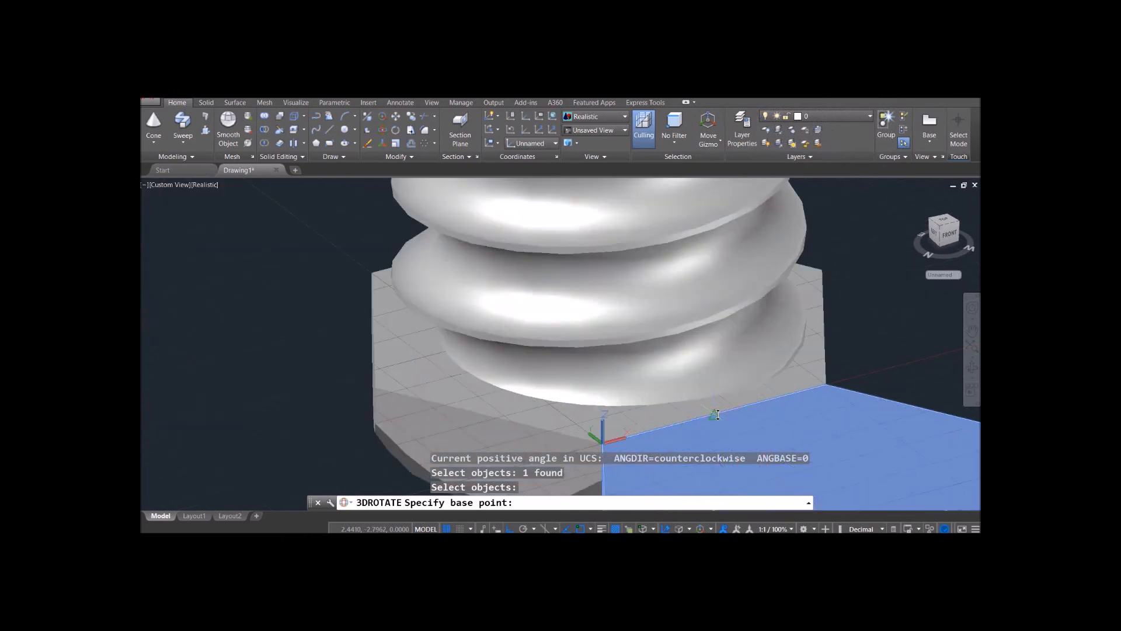
{"action": "left_click", "coordinate": [716, 412]}
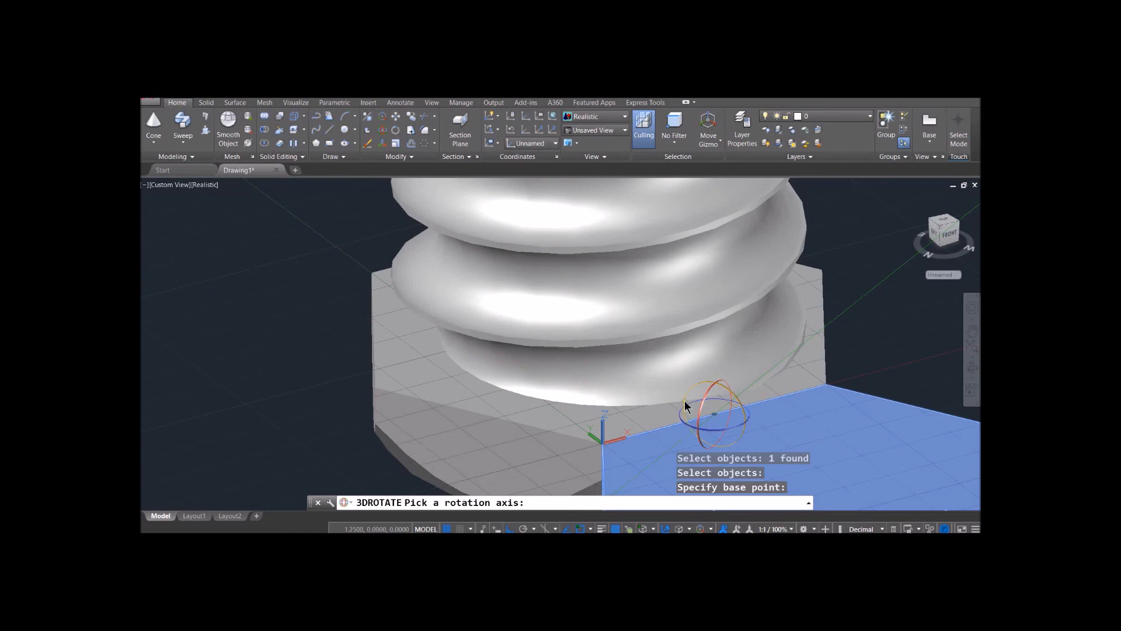
{"action": "left_click", "coordinate": [693, 432]}
{"action": "scroll", "coordinate": [667, 467], "scroll_direction": "up", "scroll_amount": 3}
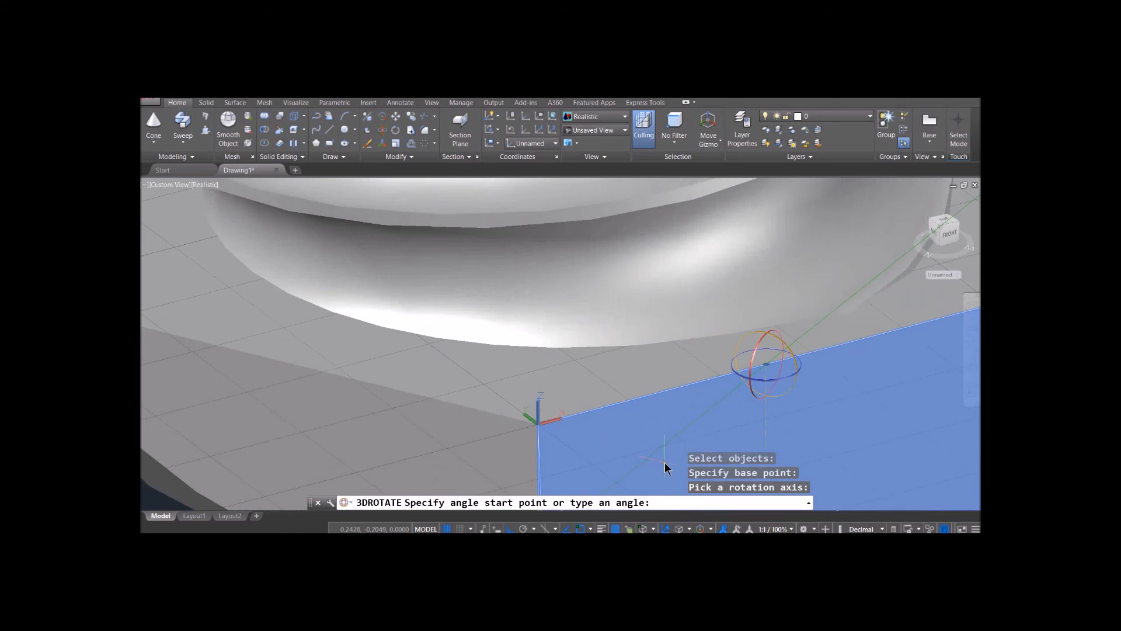
{"action": "scroll", "coordinate": [665, 467], "scroll_direction": "down", "scroll_amount": 3}
{"action": "type", "text": "180"}
{"action": "key", "text": "Return"}
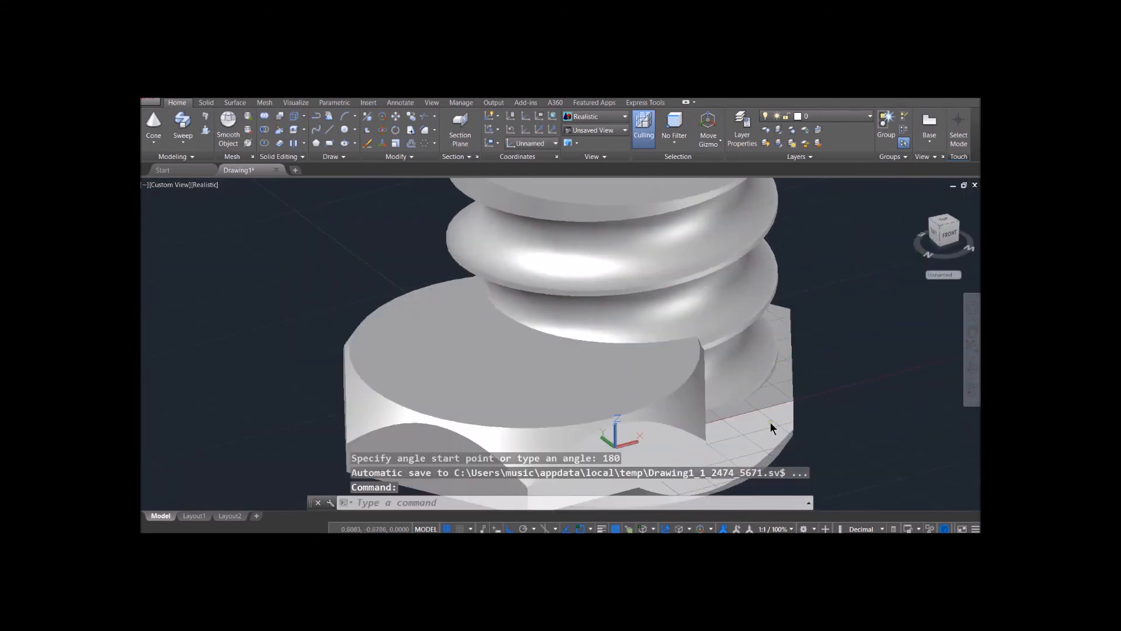
Step: 3D-move the flipped hexagonal head from its lower corner to the matching upper corner of the copied bolt's head so they stack
{"action": "scroll", "coordinate": [747, 394], "scroll_direction": "up", "scroll_amount": 2}
{"action": "scroll", "coordinate": [747, 393], "scroll_direction": "down", "scroll_amount": 5}
{"action": "middle_click_drag", "start_coordinate": [798, 403], "coordinate": [772, 392], "text": "shift"}
{"action": "left_click", "coordinate": [545, 501]}
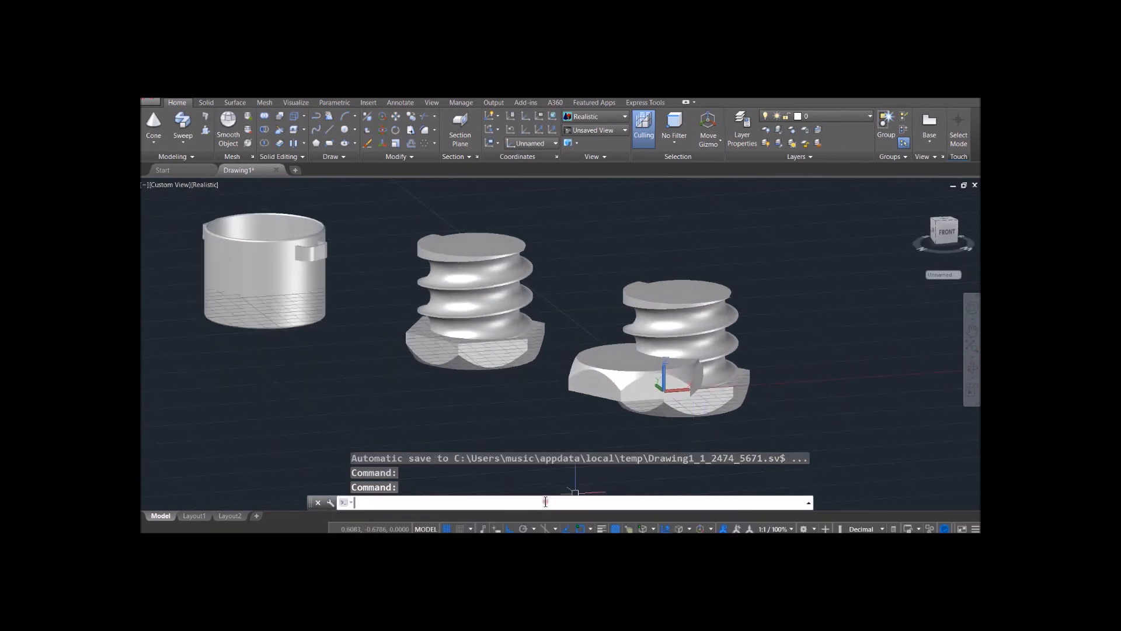
{"action": "type", "text": "3Dmove"}
{"action": "key", "text": "Return"}
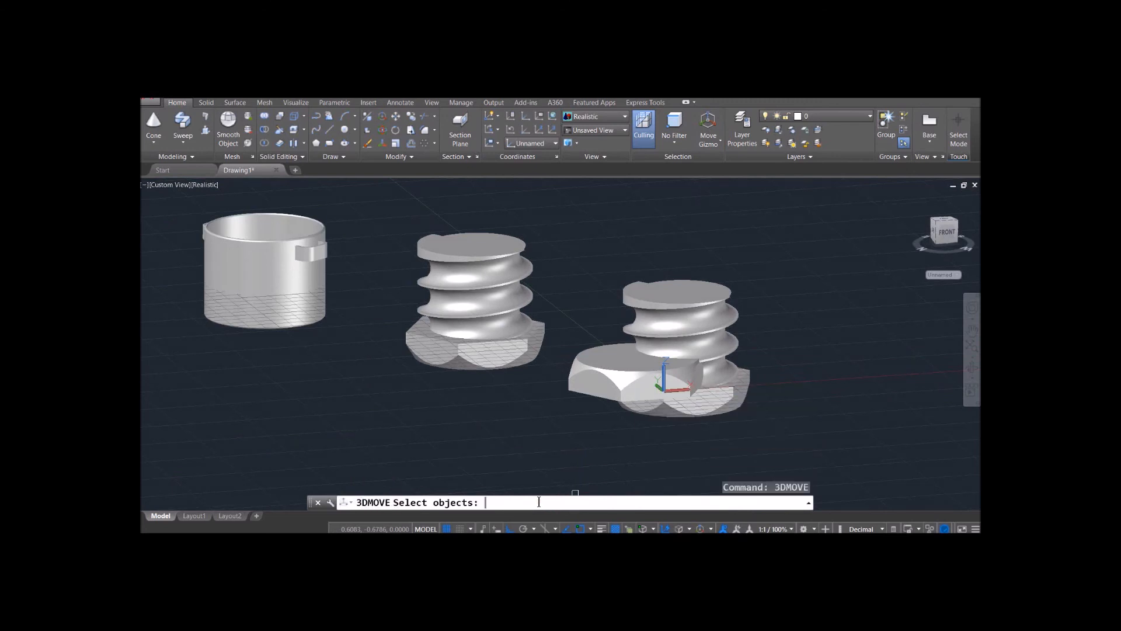
{"action": "left_click", "coordinate": [653, 383]}
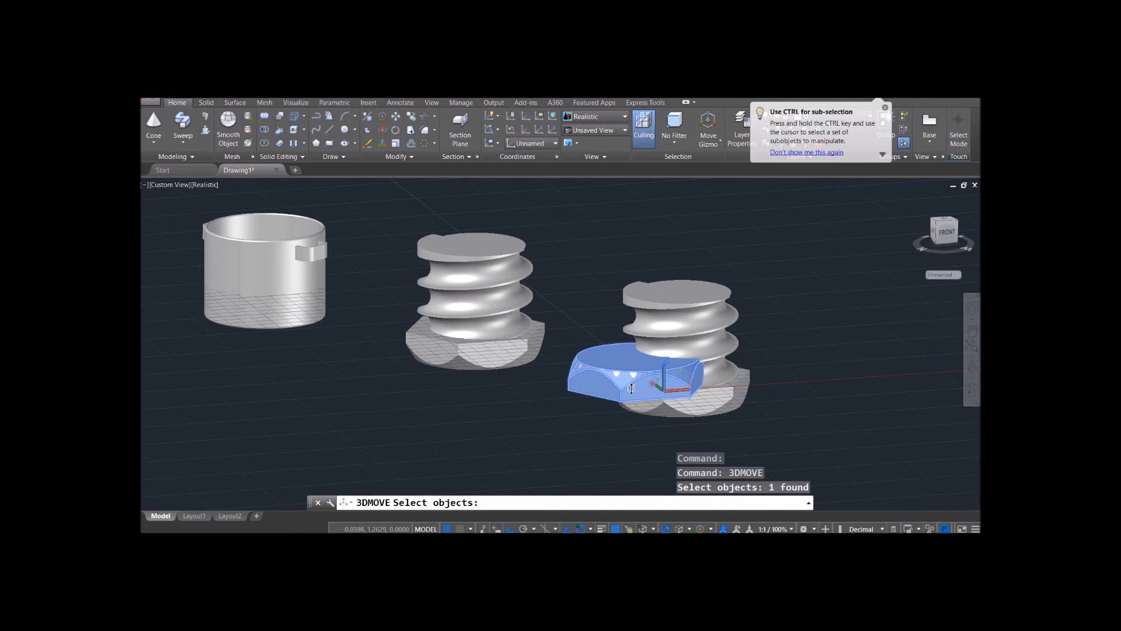
{"action": "key", "text": "Return"}
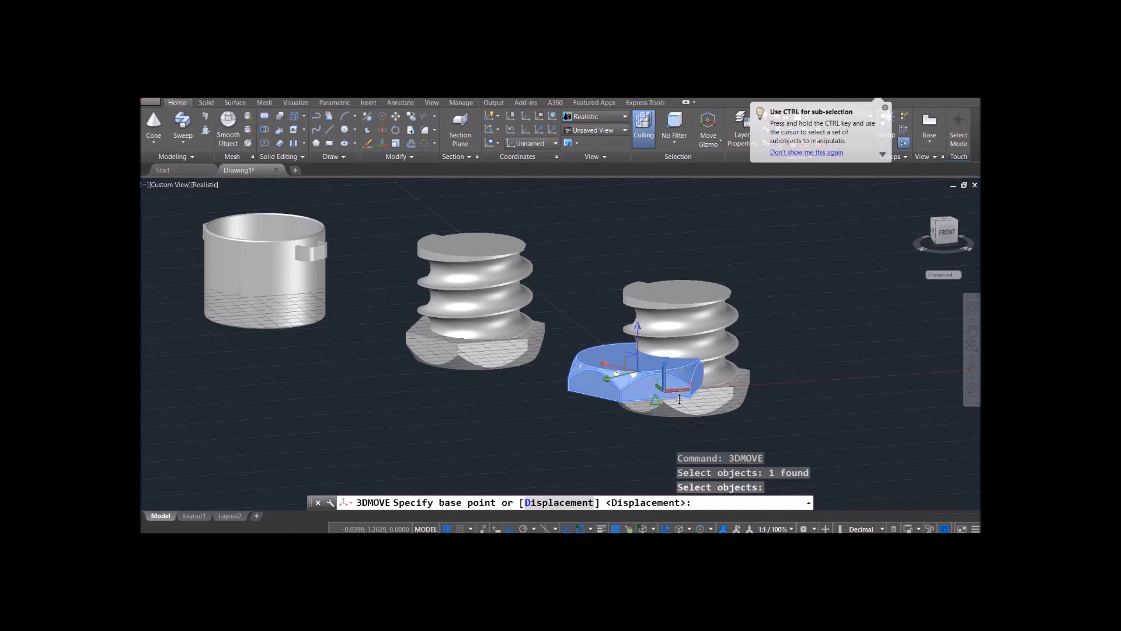
{"action": "scroll", "coordinate": [698, 392], "scroll_direction": "up", "scroll_amount": 5}
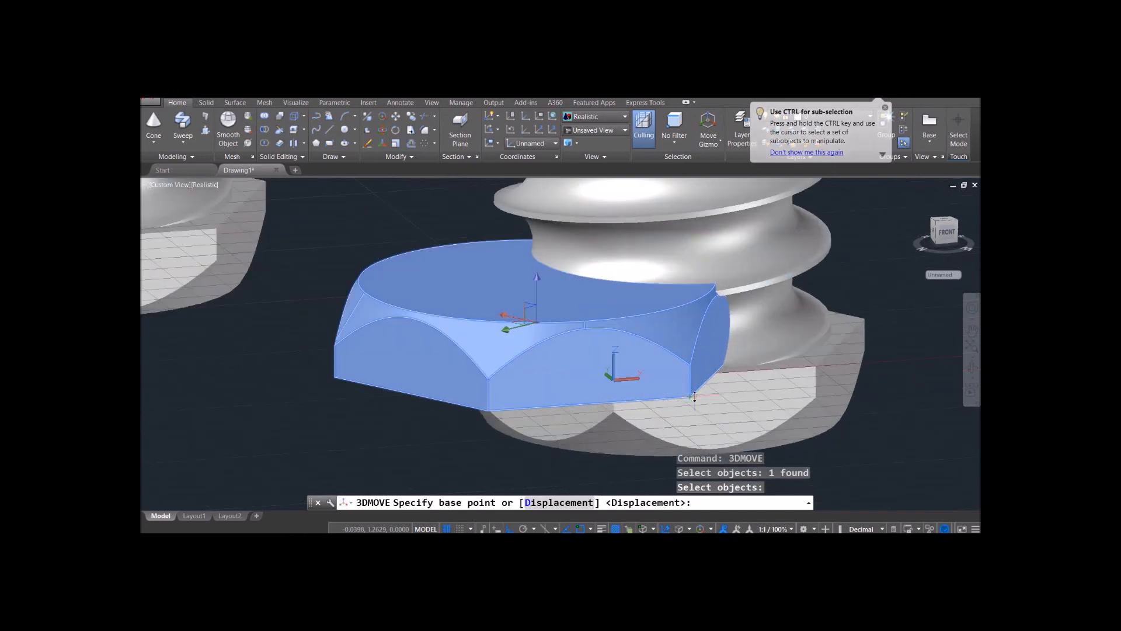
{"action": "left_click", "coordinate": [689, 397]}
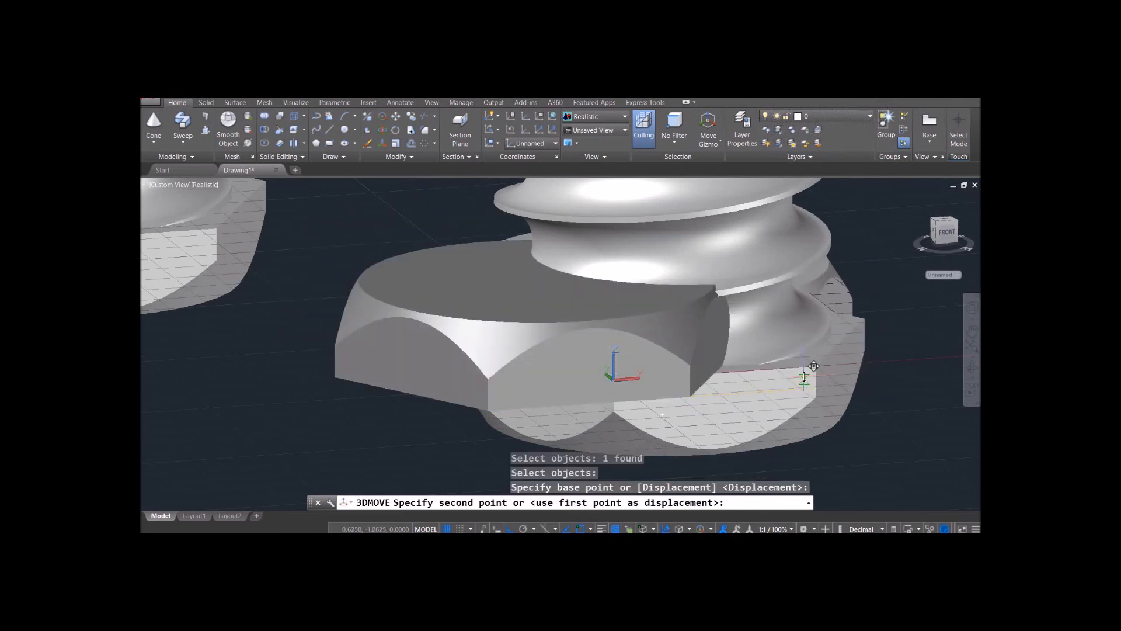
{"action": "middle_click_drag", "start_coordinate": [813, 369], "coordinate": [808, 408], "text": "shift"}
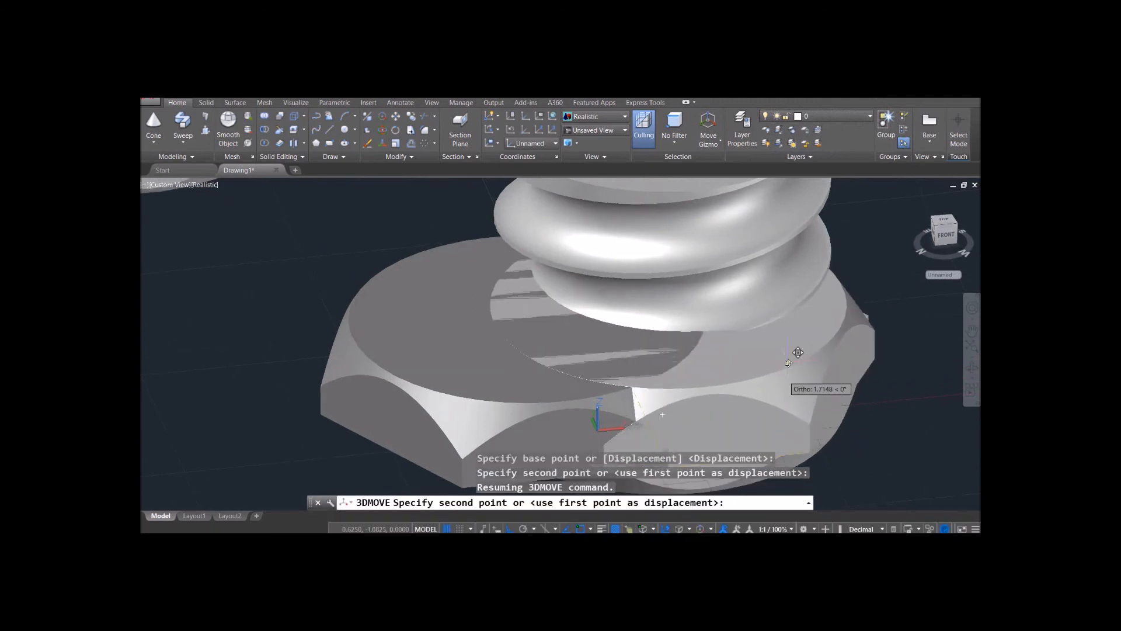
{"action": "left_click", "coordinate": [807, 404]}
Step: Unite the copied bolt's hexagonal head and the flipped head stacked on it into one solid
{"action": "scroll", "coordinate": [825, 396], "scroll_direction": "up", "scroll_amount": 2}
{"action": "scroll", "coordinate": [825, 395], "scroll_direction": "down", "scroll_amount": 5}
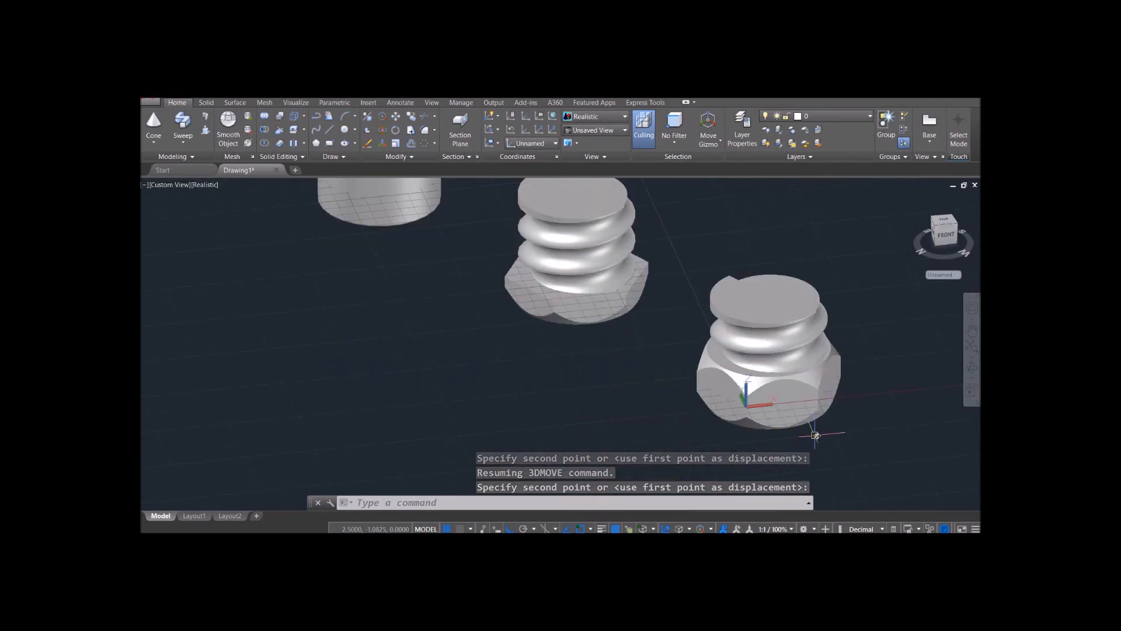
{"action": "middle_click_drag", "start_coordinate": [825, 426], "coordinate": [843, 408], "text": "shift"}
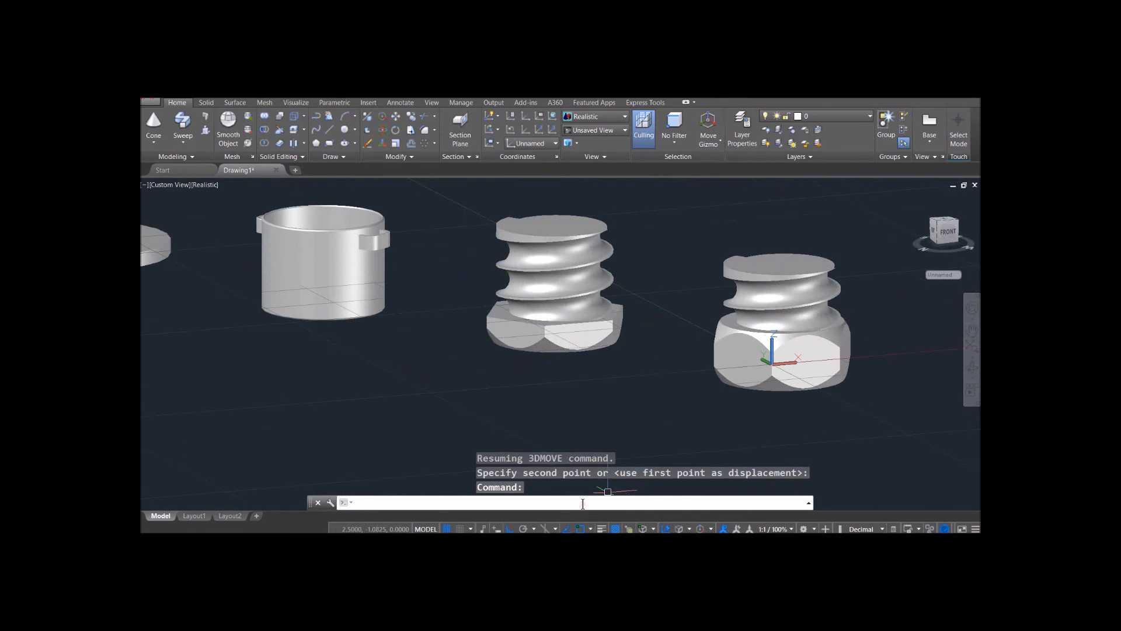
{"action": "type", "text": "ion"}
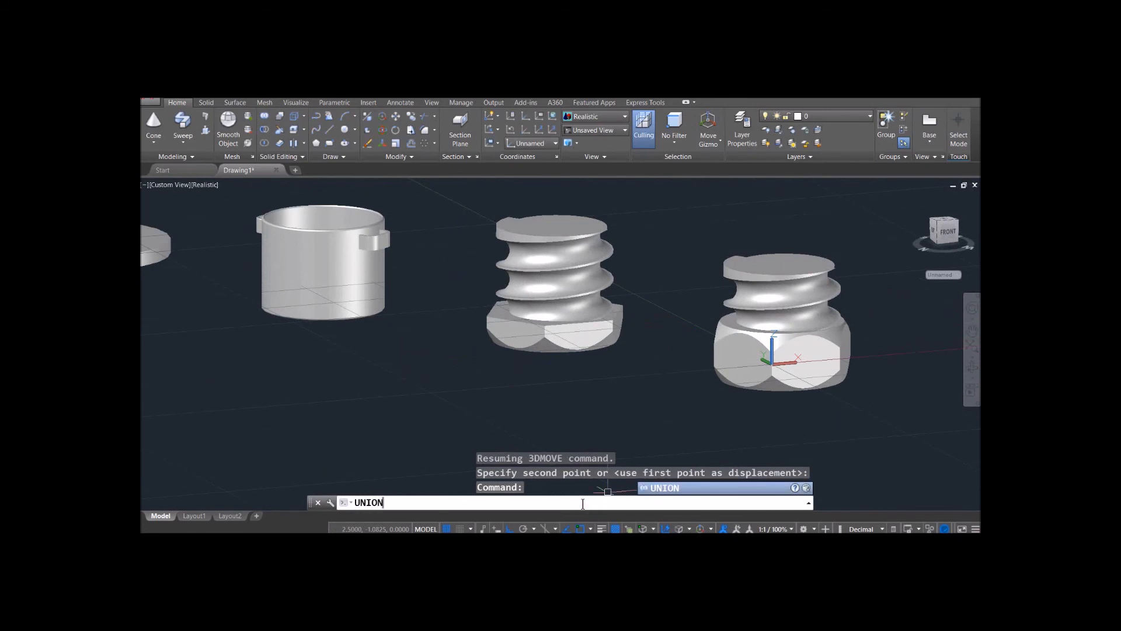
{"action": "key", "text": "Return"}
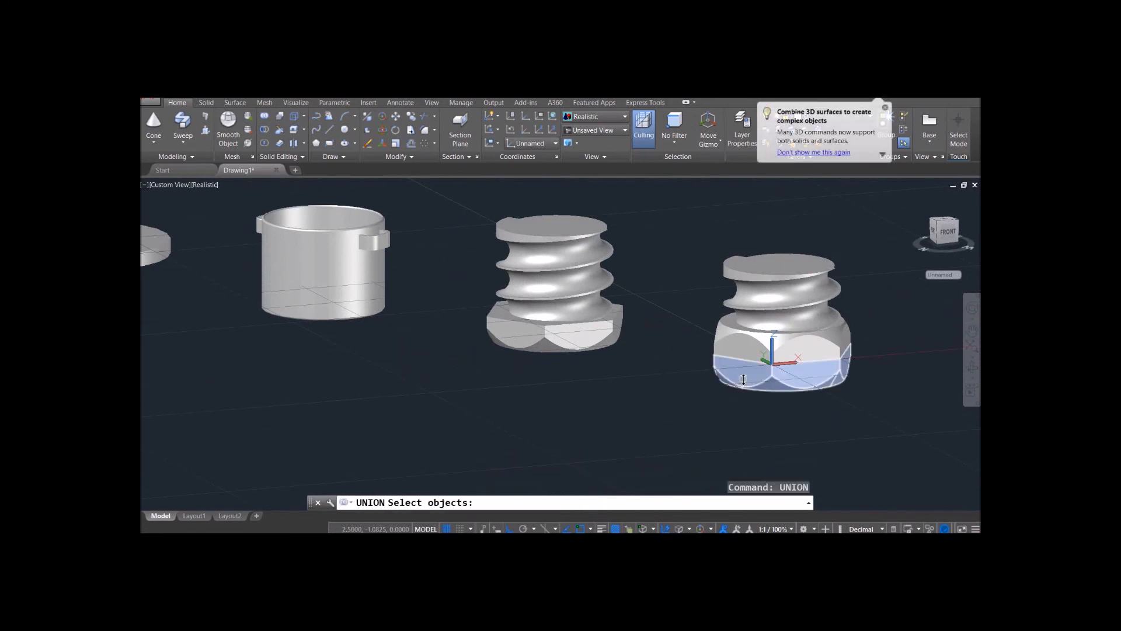
{"action": "left_click", "coordinate": [742, 379]}
{"action": "left_click", "coordinate": [739, 349]}
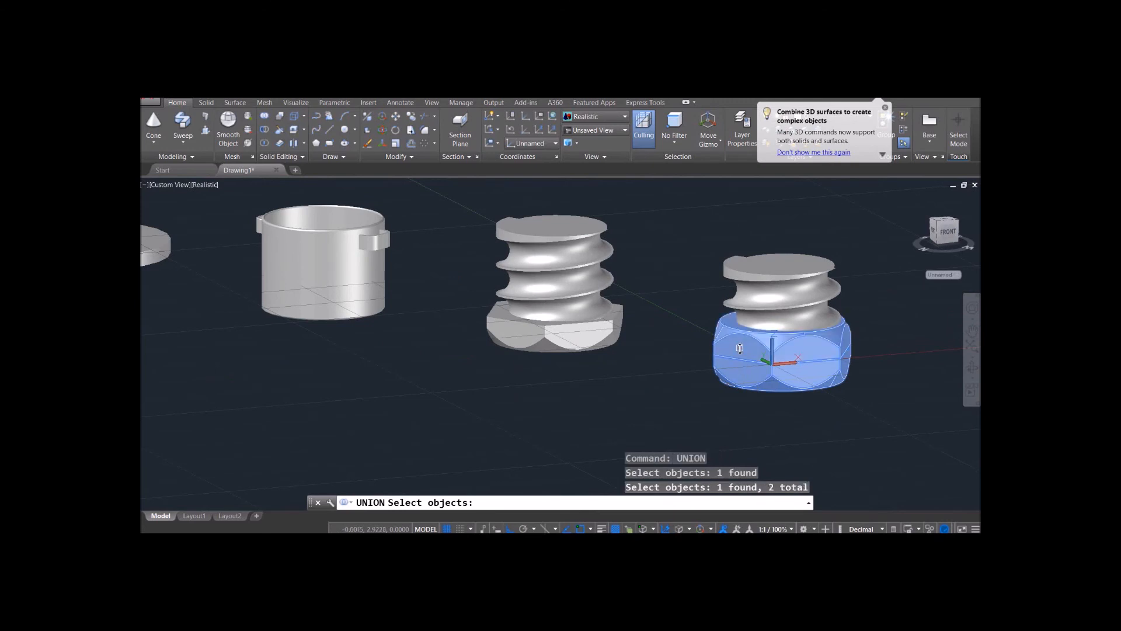
{"action": "key", "text": "Return"}
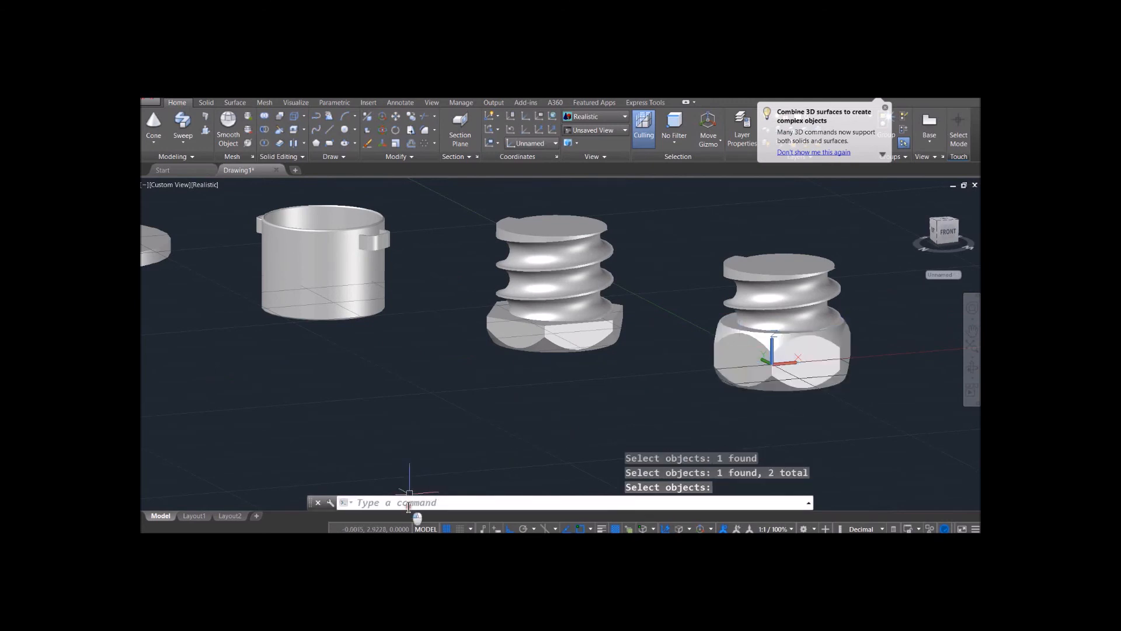
Step: 3D-move the copied threaded shank about 2.5 units down along Z so it protrudes from both ends of the united hexagonal body
{"action": "type", "text": "3Dmove"}
{"action": "key", "text": "Return"}
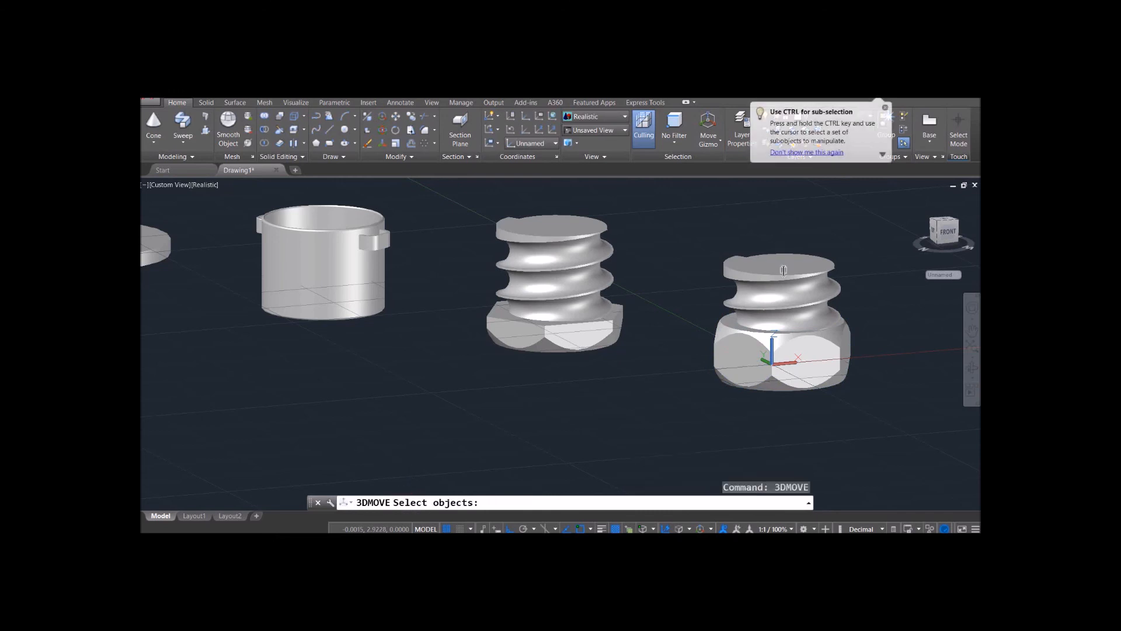
{"action": "left_click", "coordinate": [785, 288]}
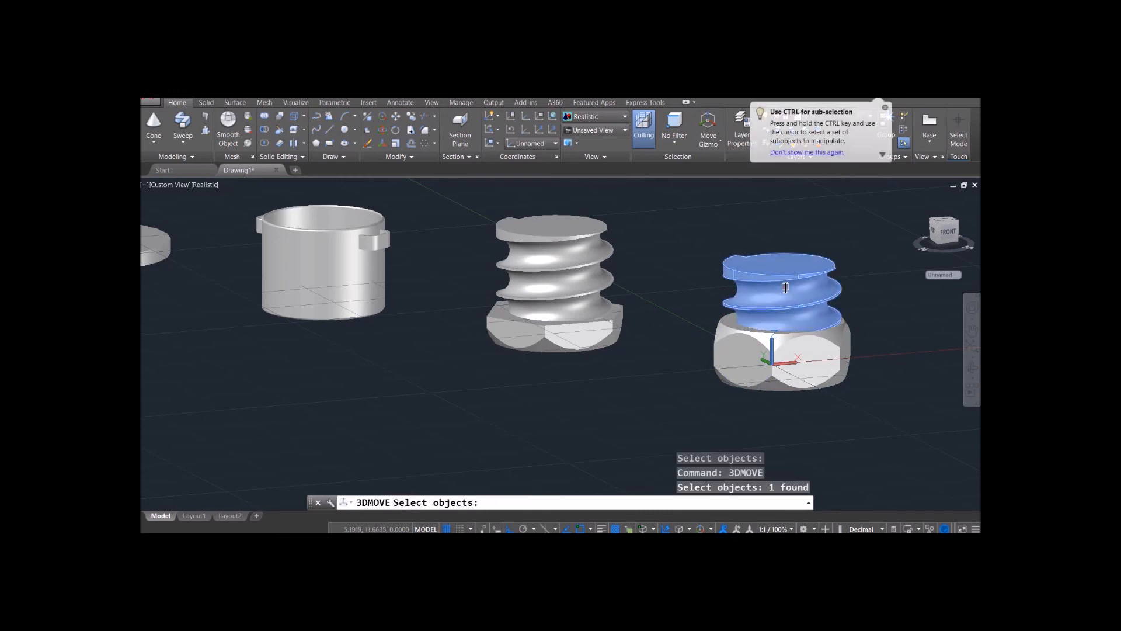
{"action": "key", "text": "Return"}
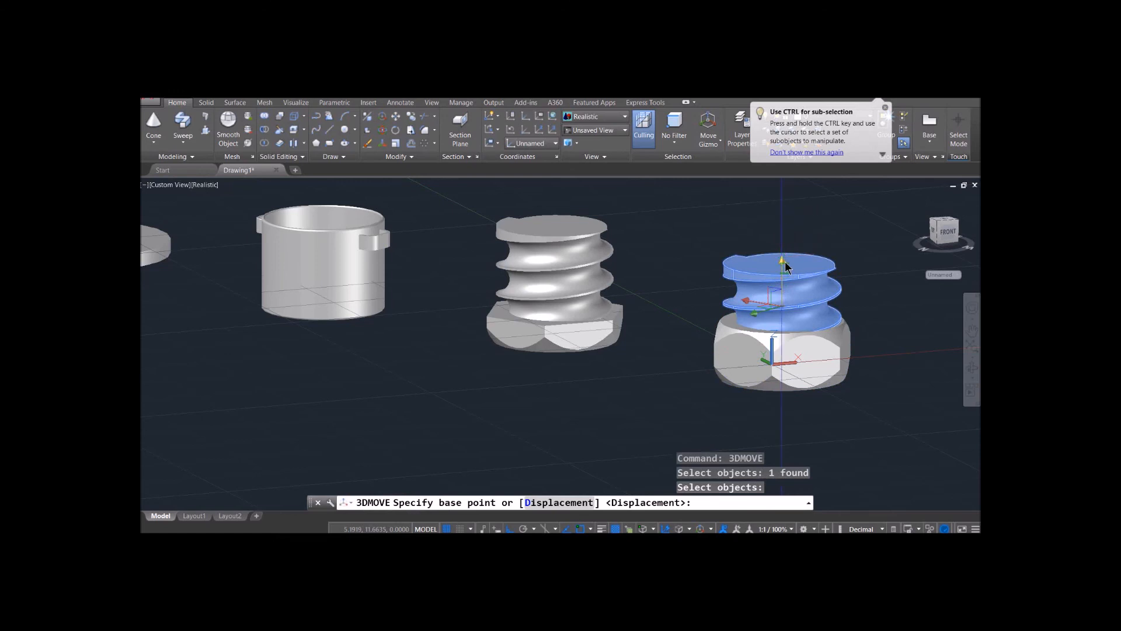
{"action": "left_click", "coordinate": [782, 306]}
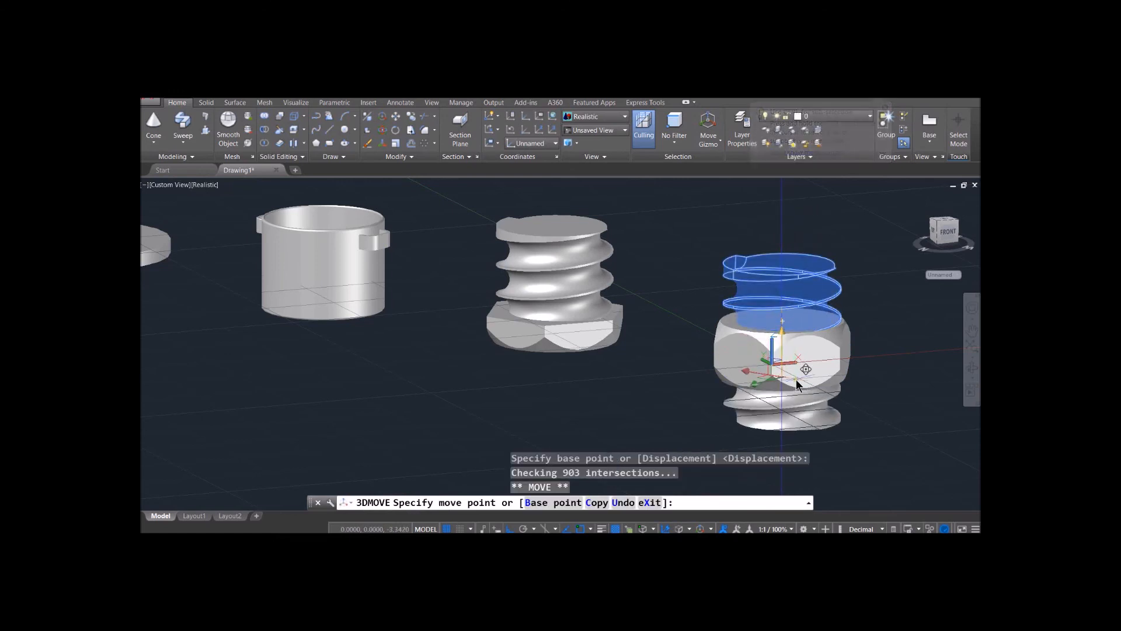
{"action": "middle_click_drag", "start_coordinate": [795, 377], "coordinate": [802, 339], "text": "shift"}
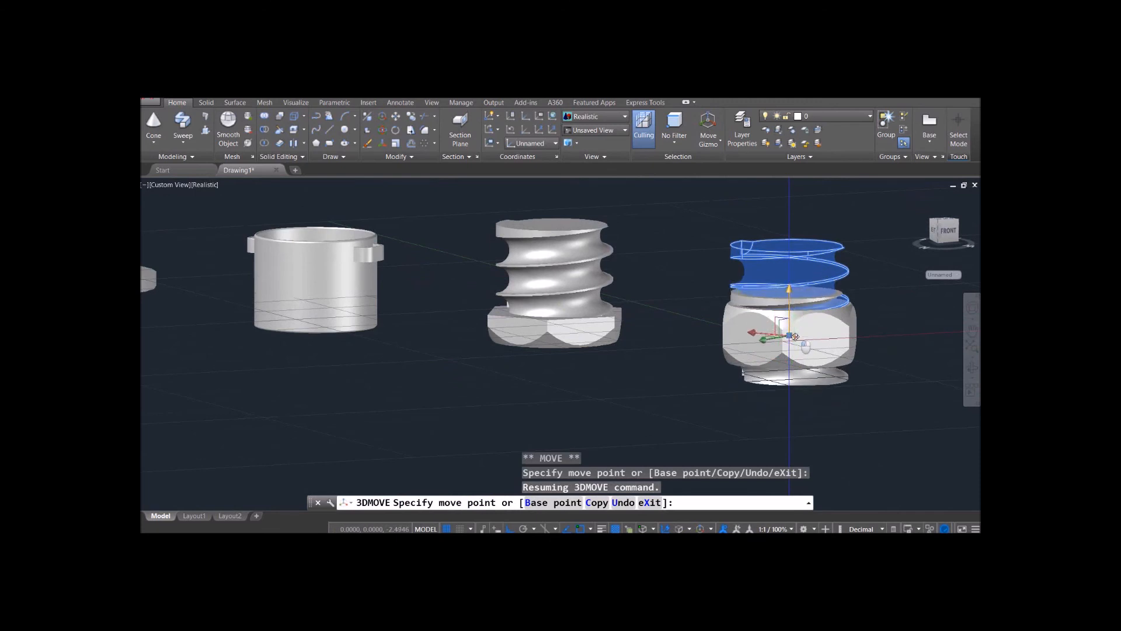
{"action": "left_click", "coordinate": [795, 336]}
{"action": "key", "text": "space"}
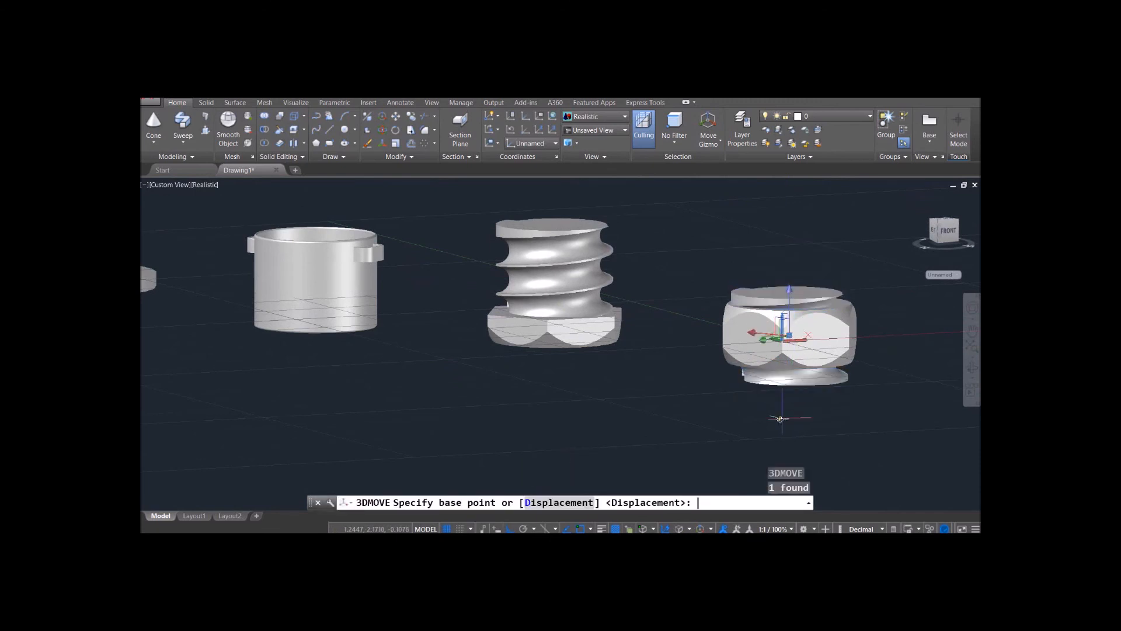
{"action": "key", "text": "Escape"}
Step: Subtract the threaded shank from the united hexagonal body to cut the nut's threaded hole
{"action": "left_click", "coordinate": [434, 504]}
{"action": "type", "text": "subtract"}
{"action": "key", "text": "Return"}
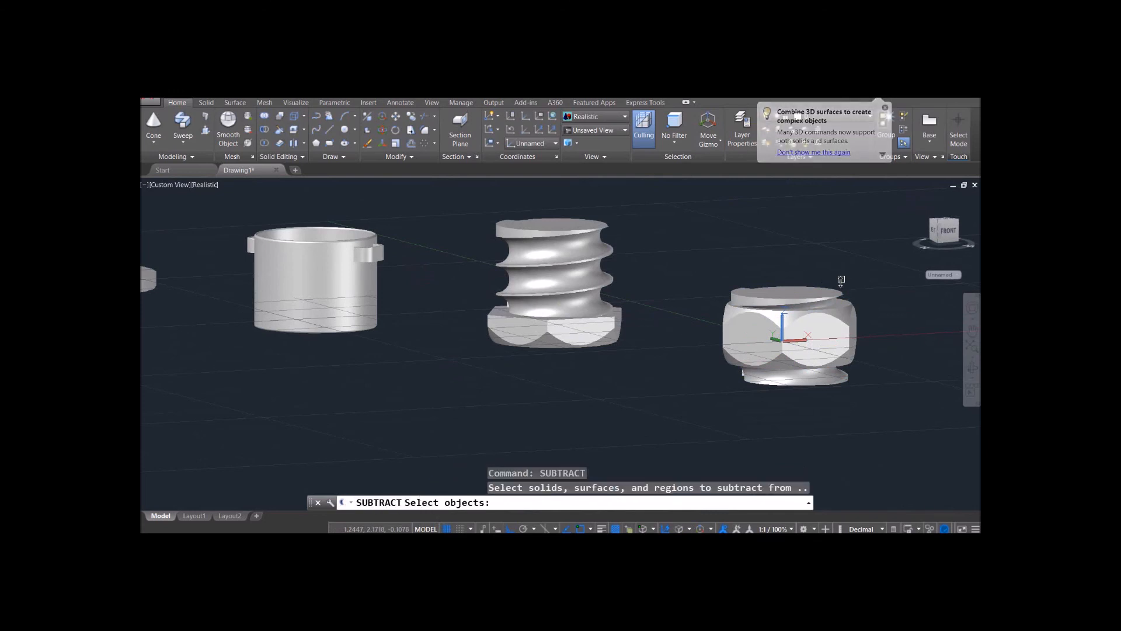
{"action": "left_click", "coordinate": [832, 335]}
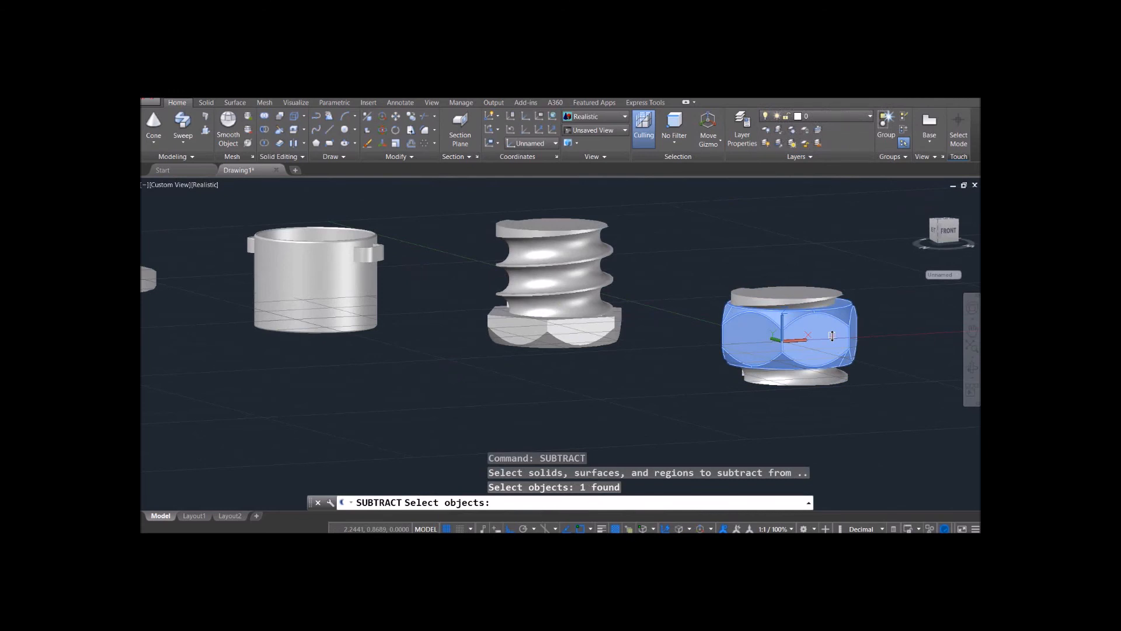
{"action": "key", "text": "Return"}
{"action": "left_click", "coordinate": [808, 293]}
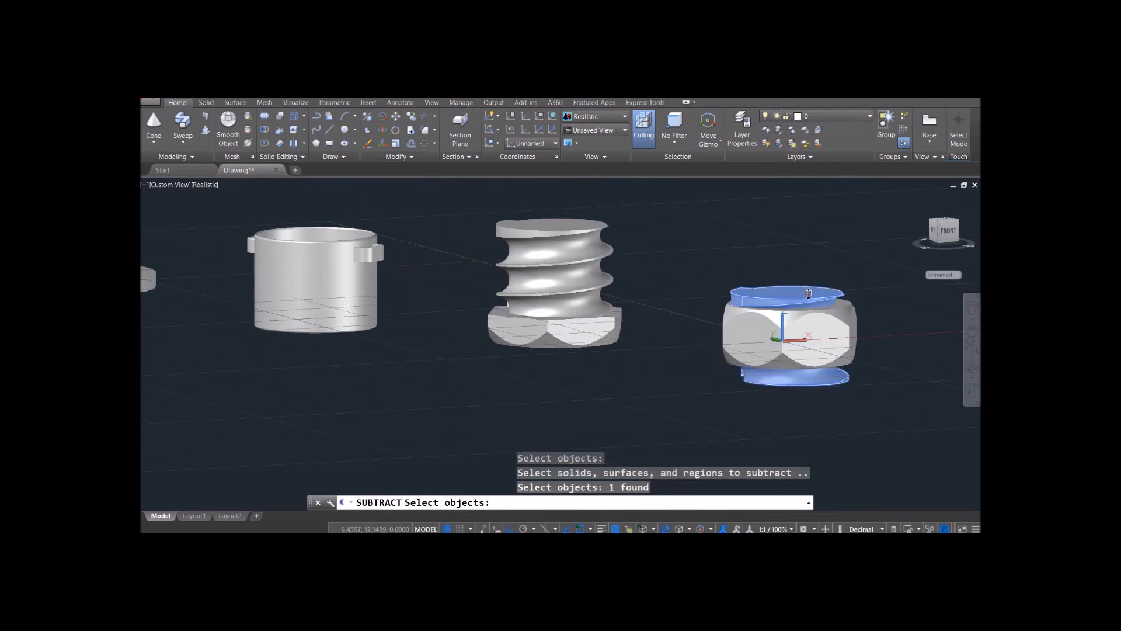
{"action": "key", "text": "Return"}
{"action": "mouse_move", "coordinate": [825, 248]}
{"action": "middle_mouse_down", "text": "shift"}
{"action": "mouse_move", "coordinate": [833, 288]}
{"action": "mouse_move", "coordinate": [822, 195]}
{"action": "mouse_move", "coordinate": [821, 254]}
{"action": "mouse_move", "coordinate": [816, 210]}
{"action": "mouse_move", "coordinate": [811, 245]}
{"action": "middle_mouse_up", "text": "shift"}
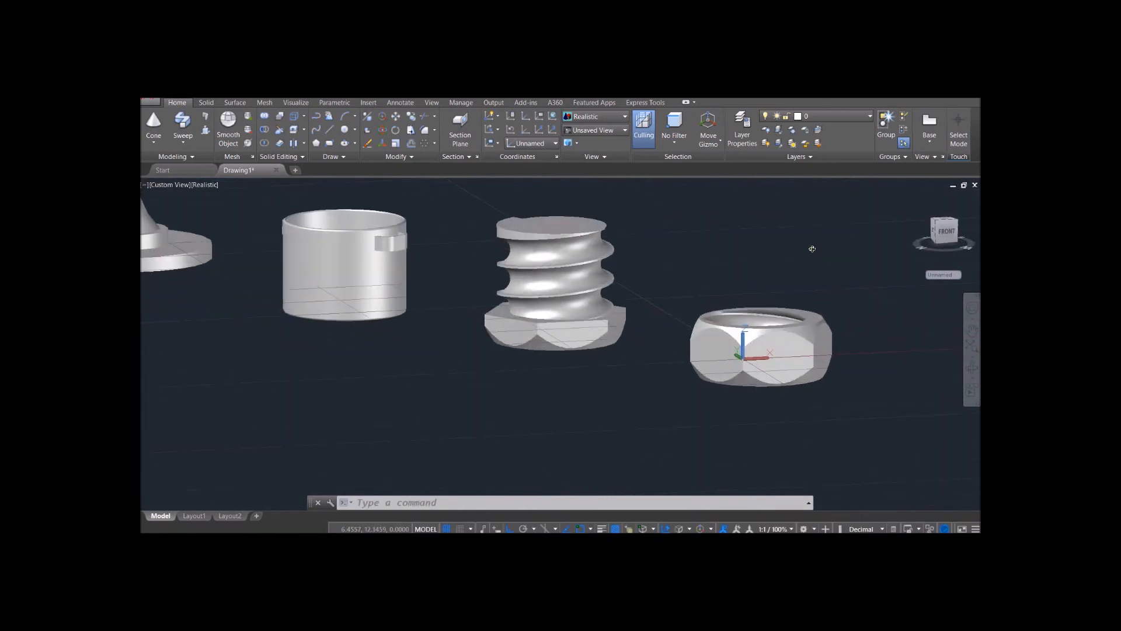